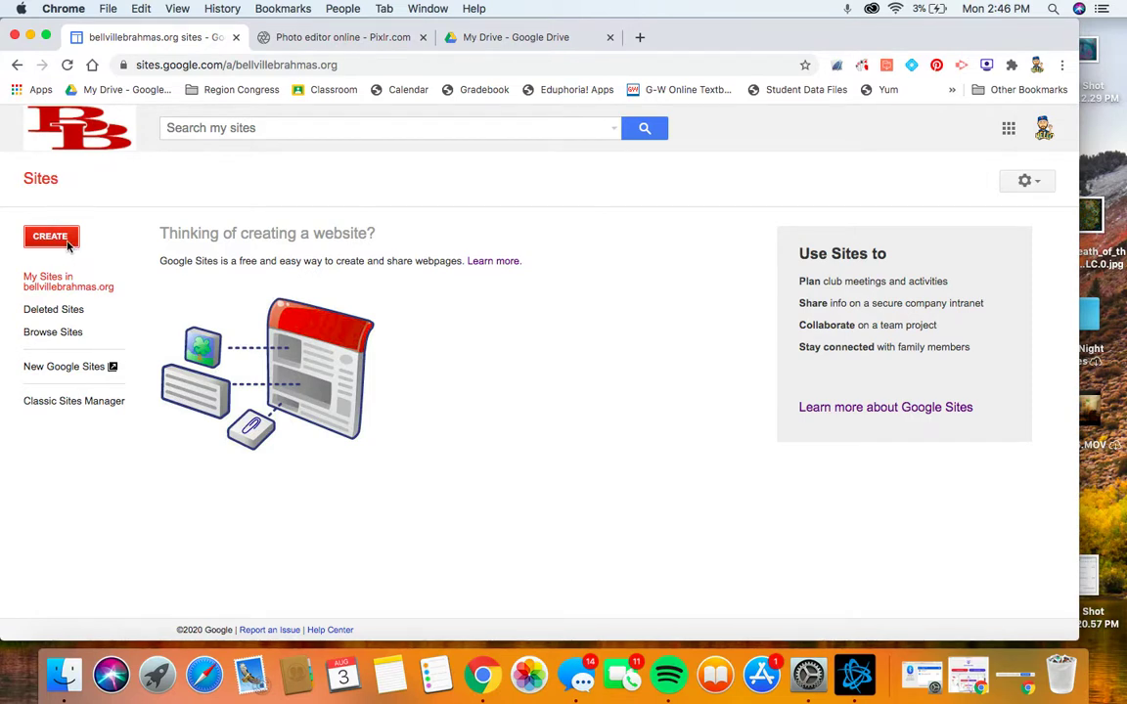
# - Create a site in new Google Sites and add a page named "Student Page" to it
pyautogui.click(67, 244)
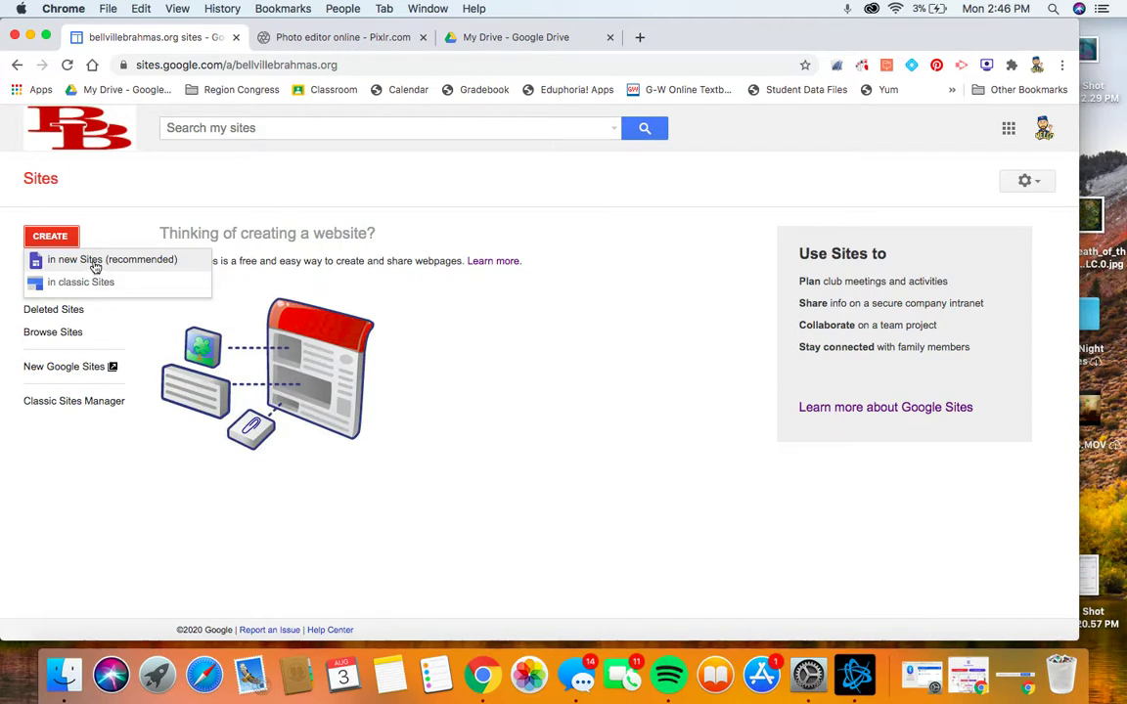
pyautogui.click(95, 266)
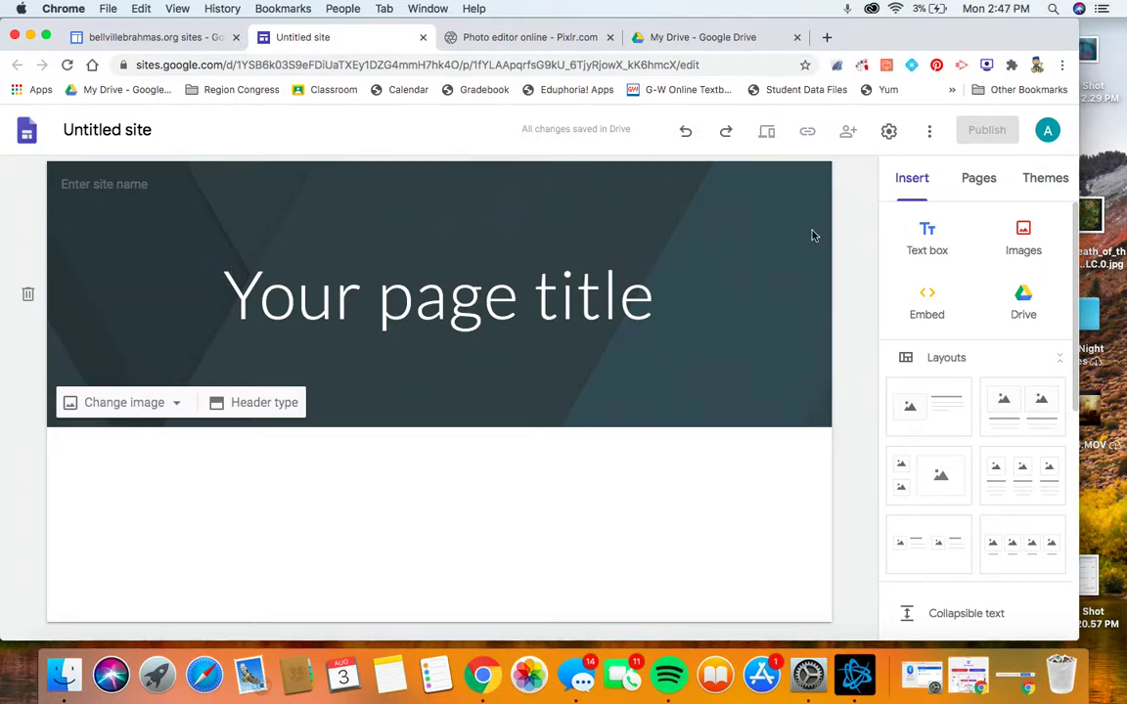
pyautogui.click(979, 181)
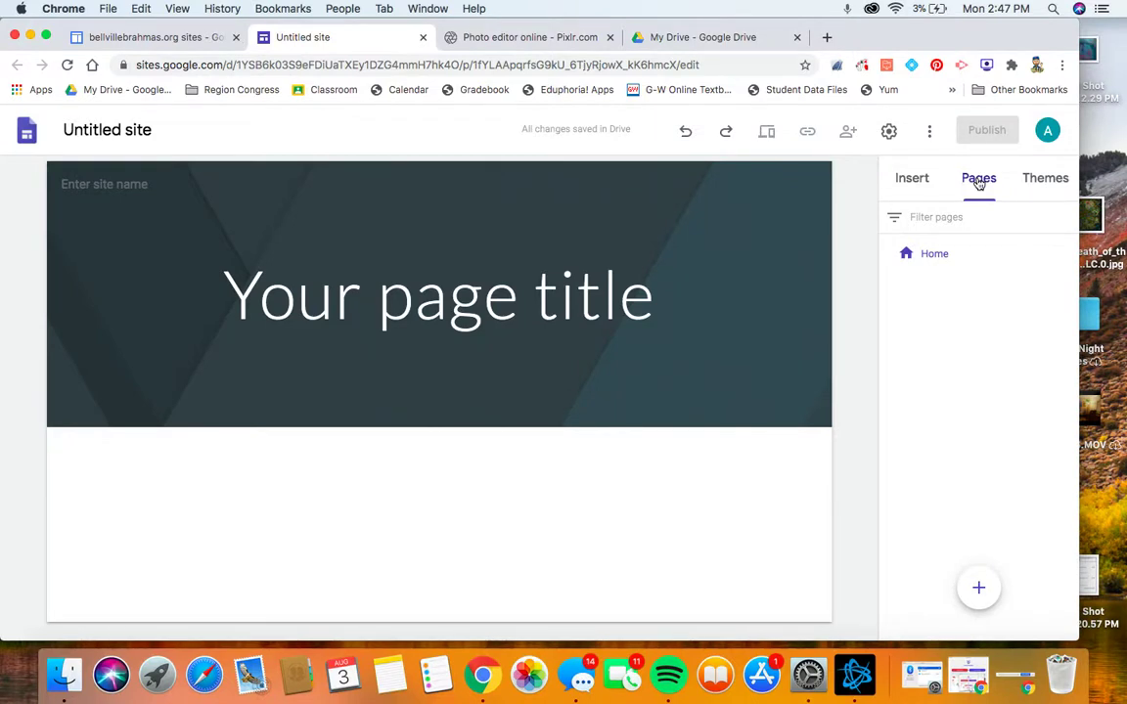
pyautogui.moveTo(981, 584)
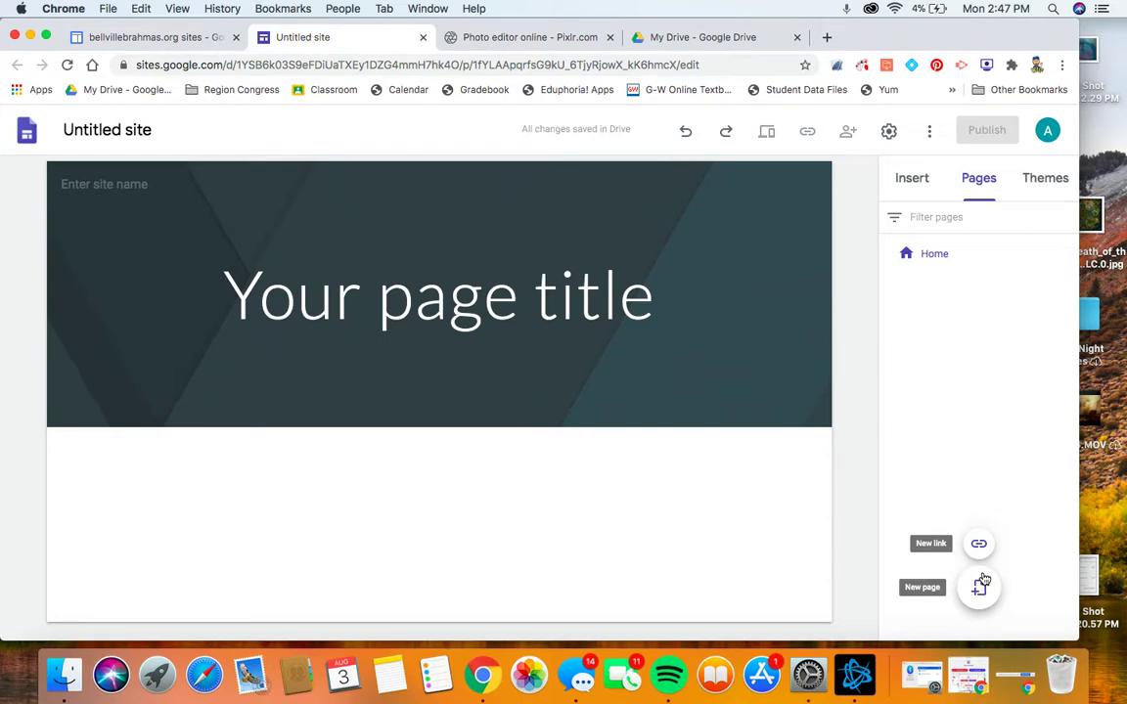
pyautogui.click(980, 585)
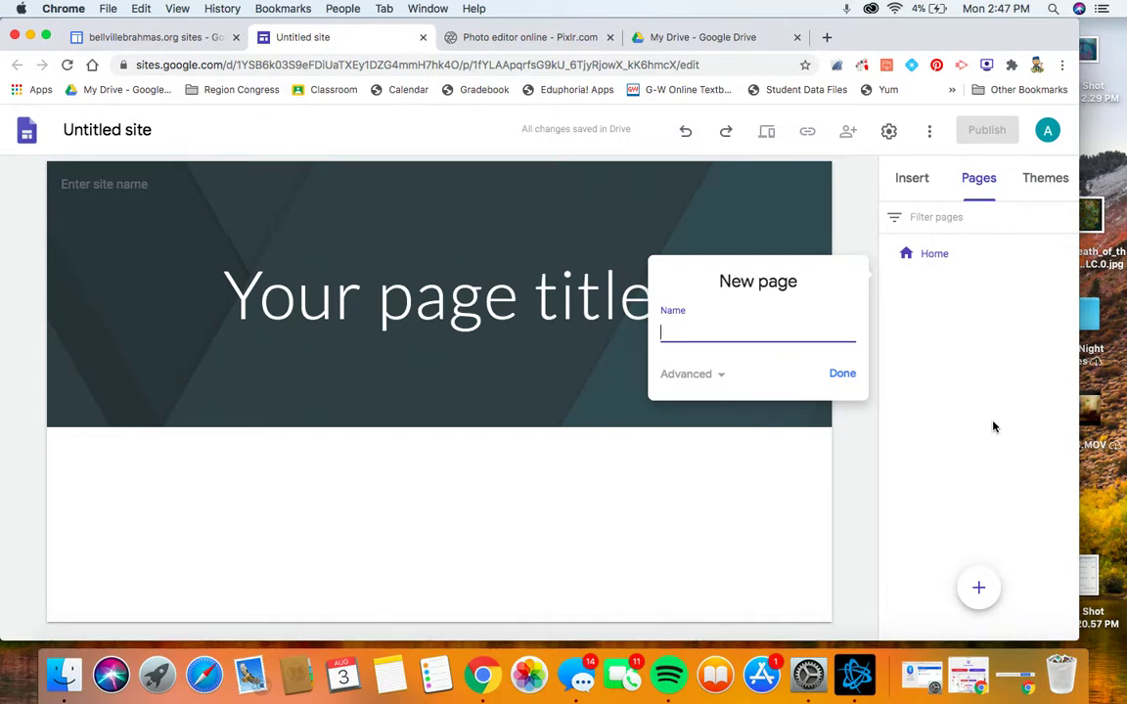
pyautogui.write('Student Pa')
pyautogui.write('he')
pyautogui.press('BackSpace')
pyautogui.press('BackSpace')
pyautogui.write('ge')
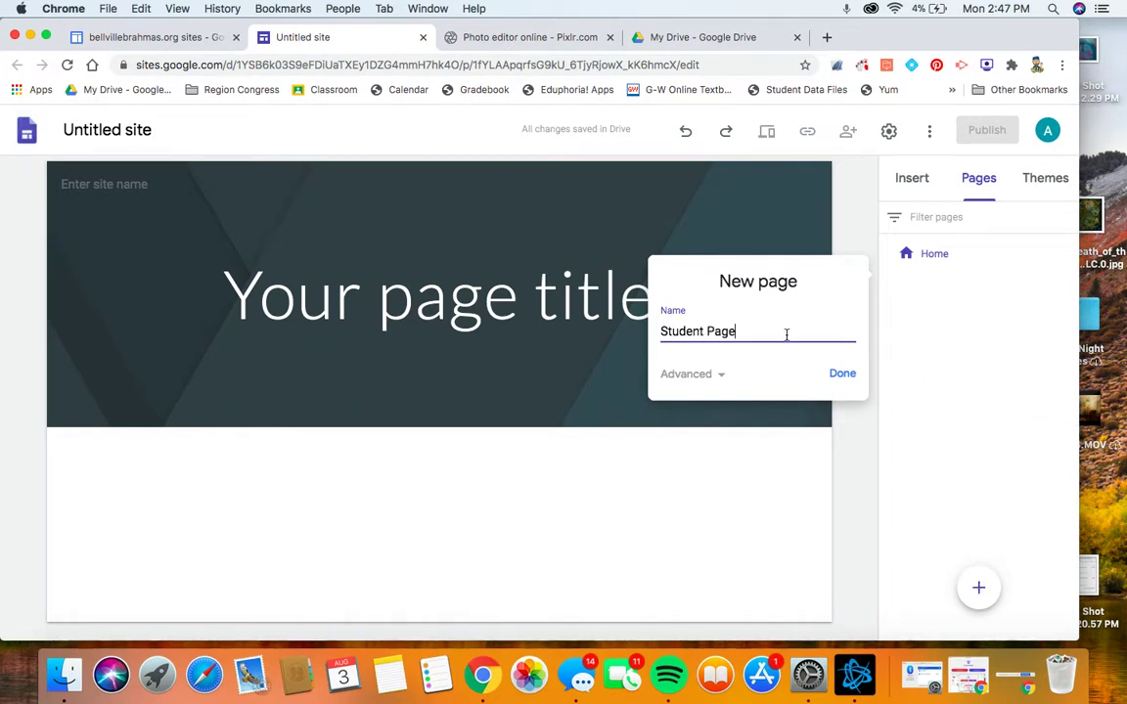
pyautogui.click(843, 378)
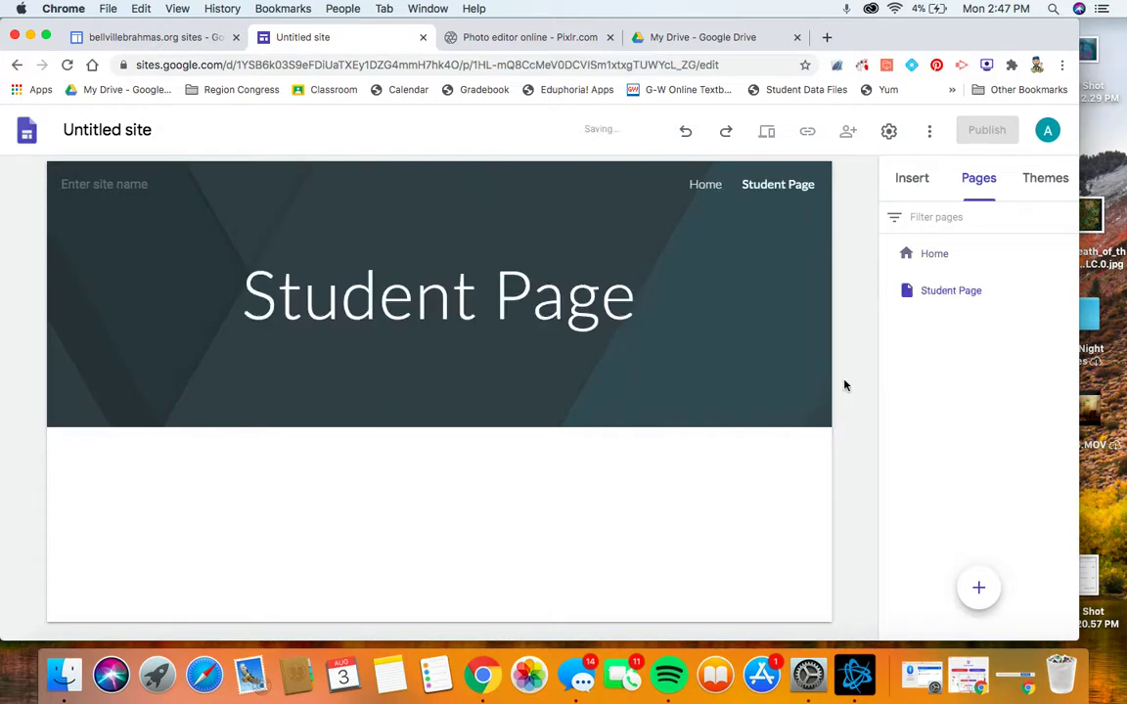
# - Add another page named "Parent Page" to the site
pyautogui.click(973, 585)
pyautogui.write('Par')
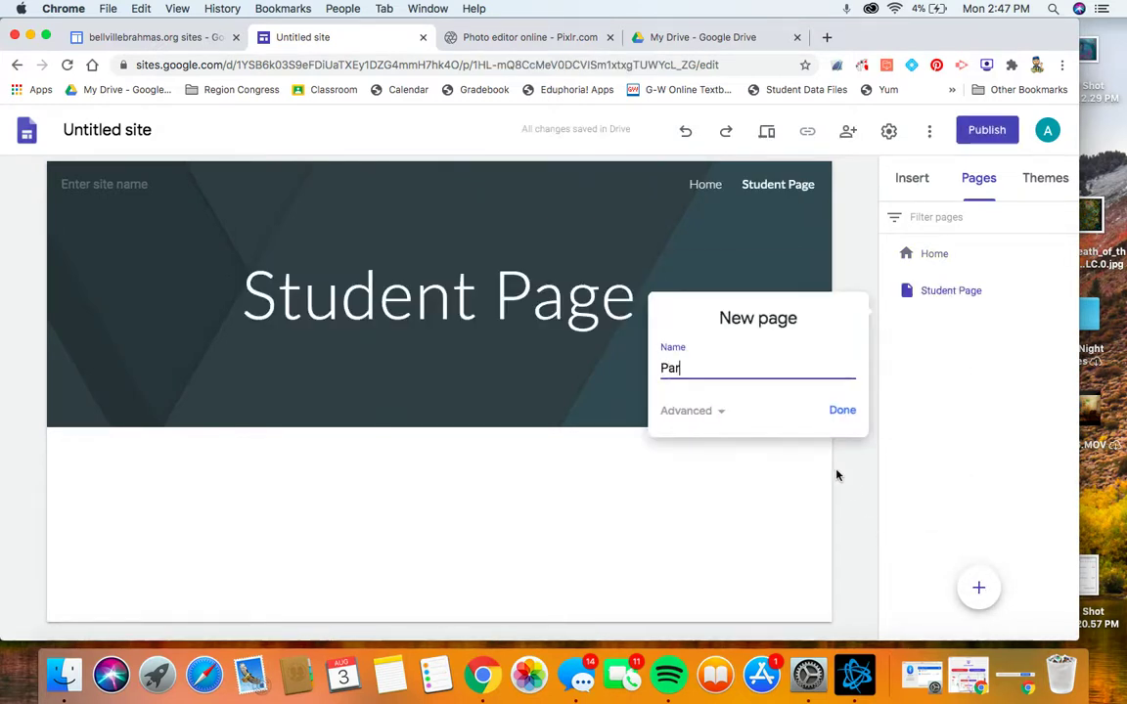
pyautogui.write('ent Page')
pyautogui.press('BackSpace')
pyautogui.write('e')
pyautogui.click(853, 418)
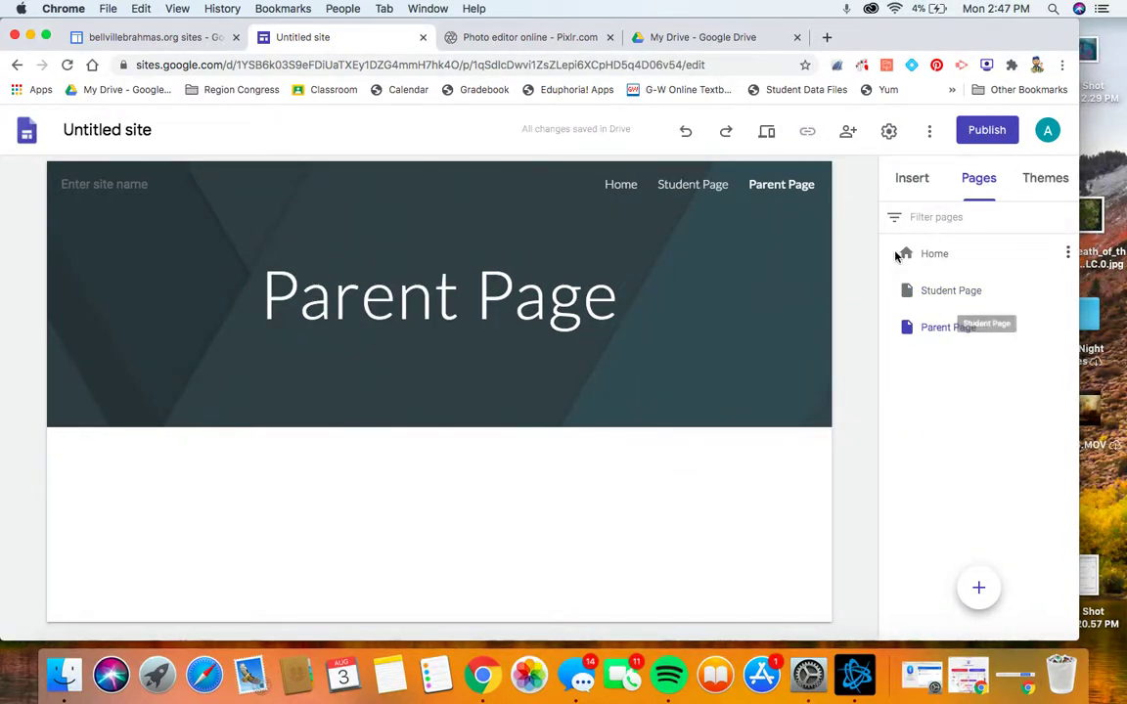
# - Check the site's navigation links by visiting the Student Page, Parent Page and Home pages, ending on Home
pyautogui.click(673, 188)
pyautogui.click(773, 184)
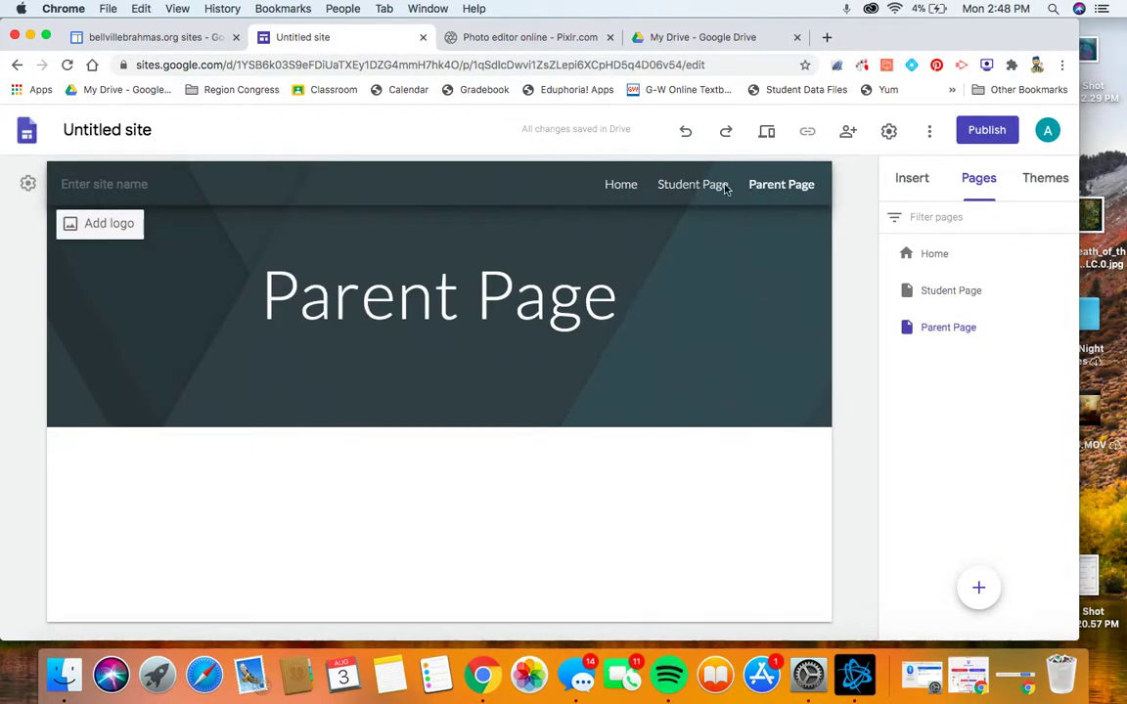
pyautogui.click(611, 186)
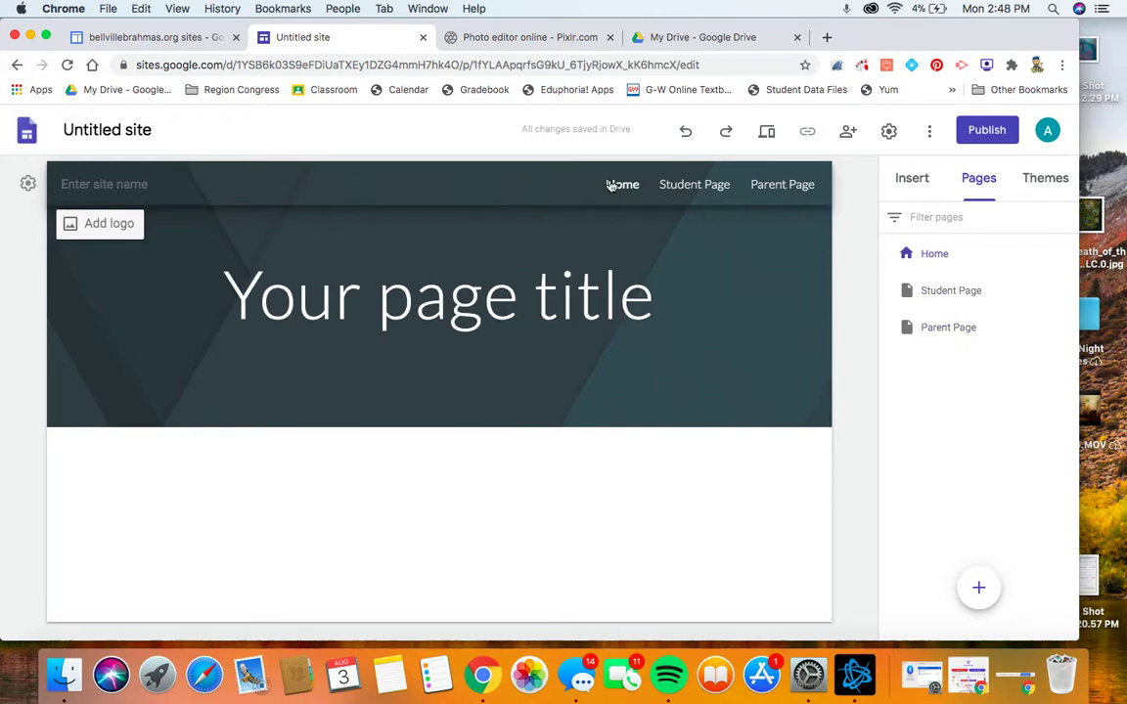
pyautogui.click(690, 186)
pyautogui.click(777, 186)
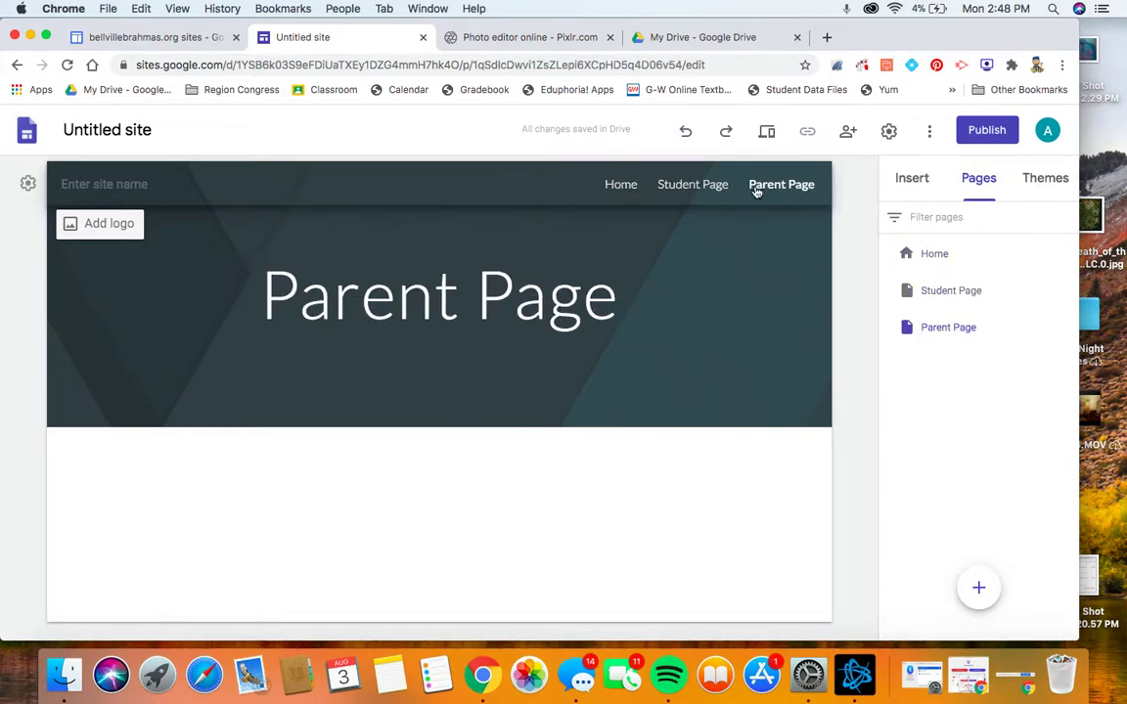
pyautogui.click(609, 191)
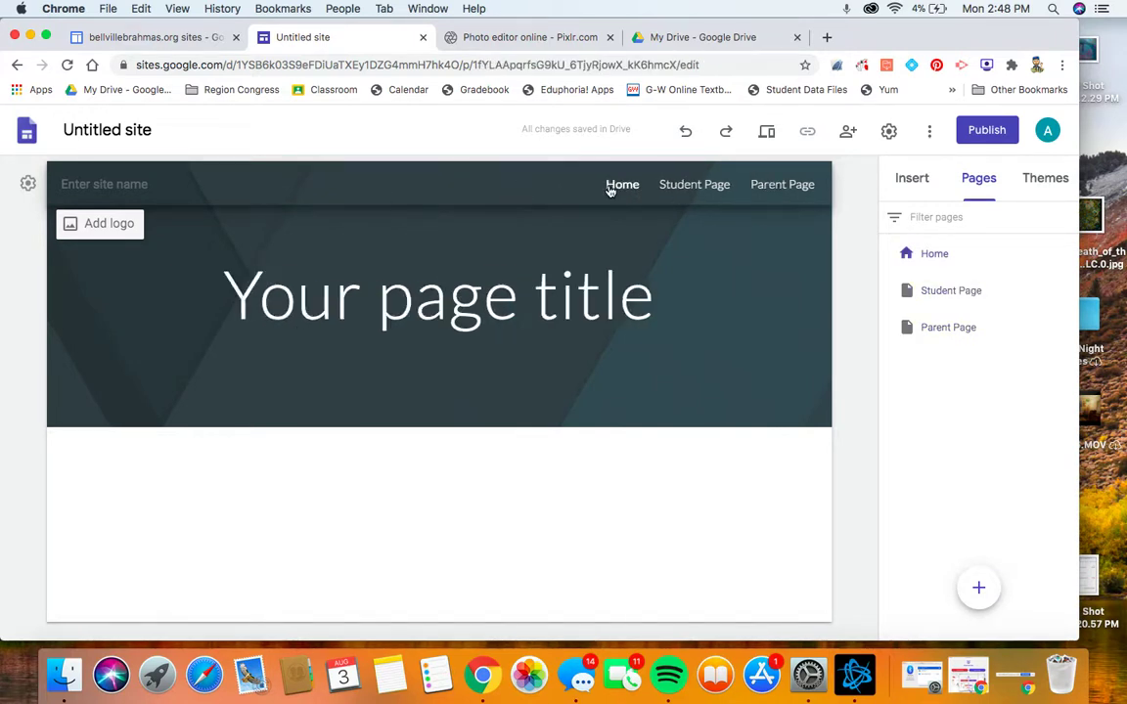
# - Enter the site name in the header as the teacher's title and surname in possessive form followed by "Classes"
pyautogui.click(152, 186)
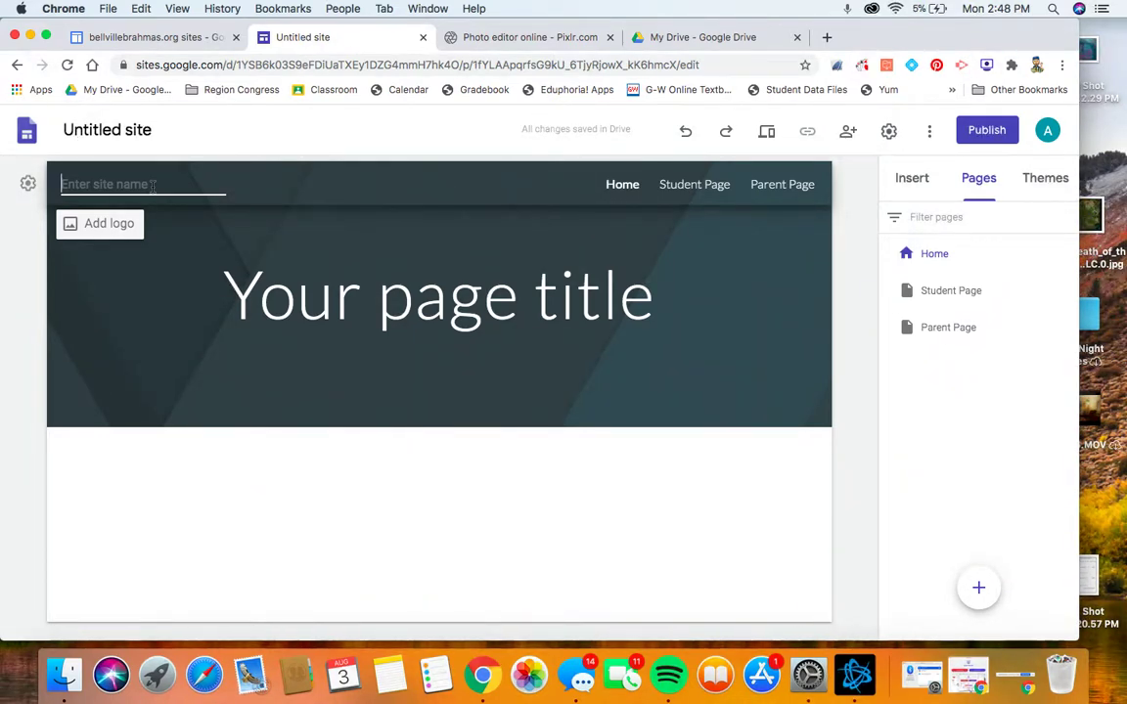
pyautogui.write('Mr. Jenning')
pyautogui.write('s')
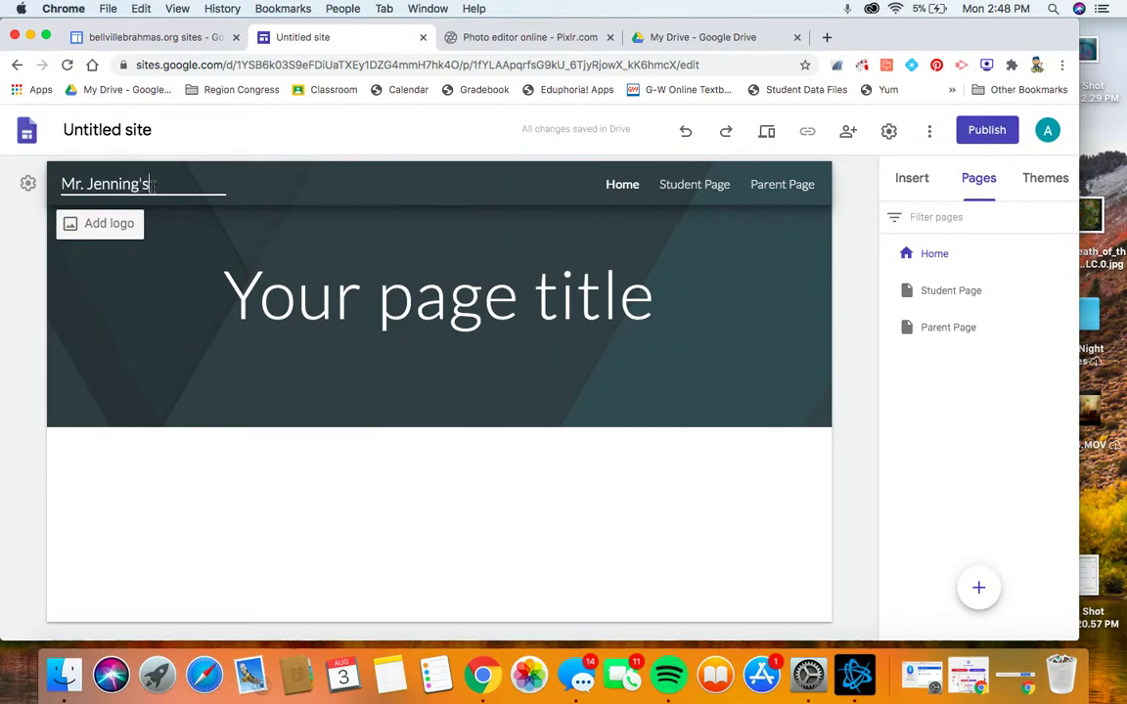
pyautogui.write("' Classes")
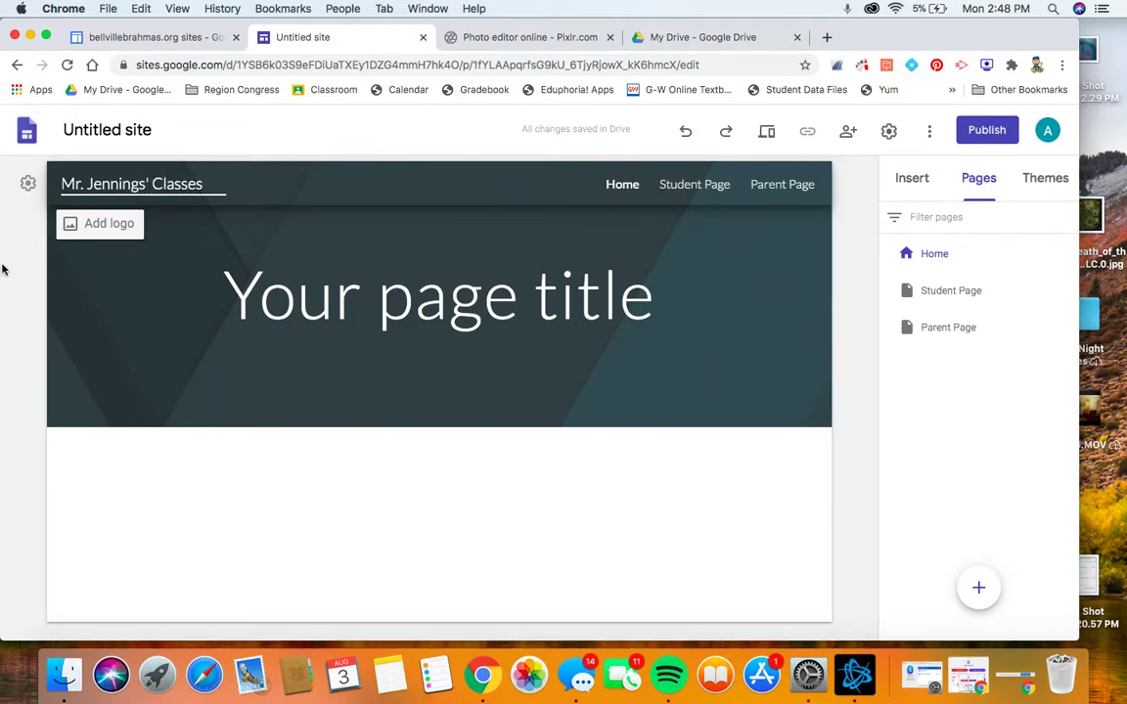
pyautogui.click(114, 261)
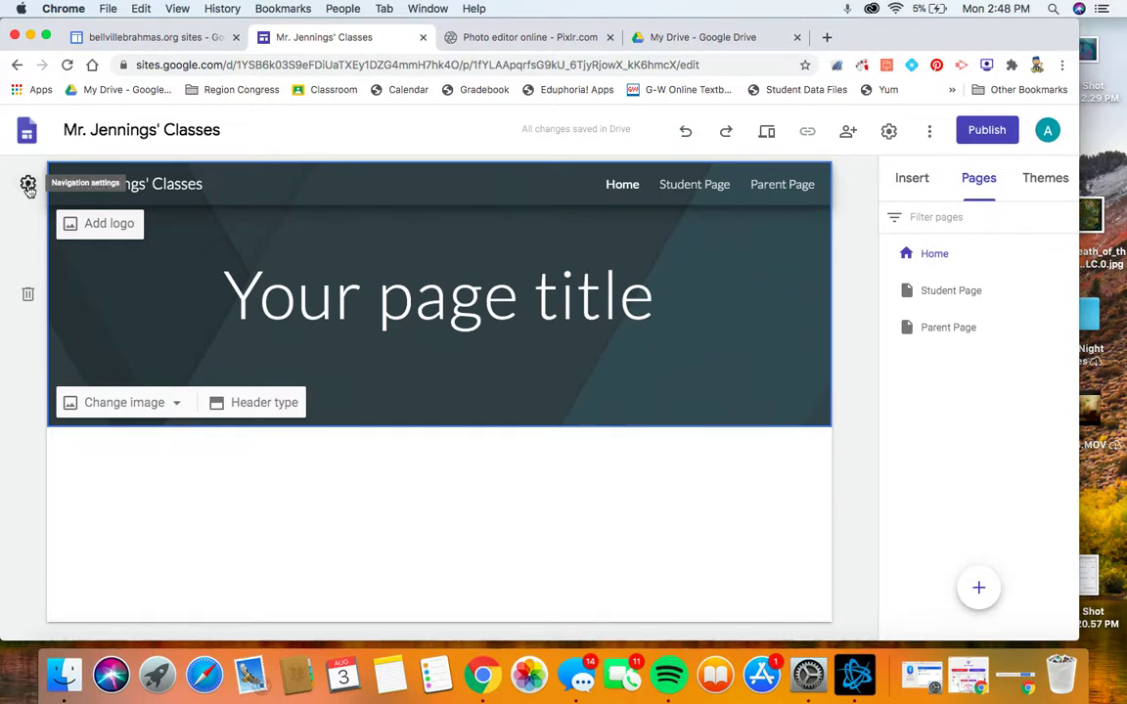
# - Set the site's navigation mode to Side and check the page links in the side menu
pyautogui.click(28, 187)
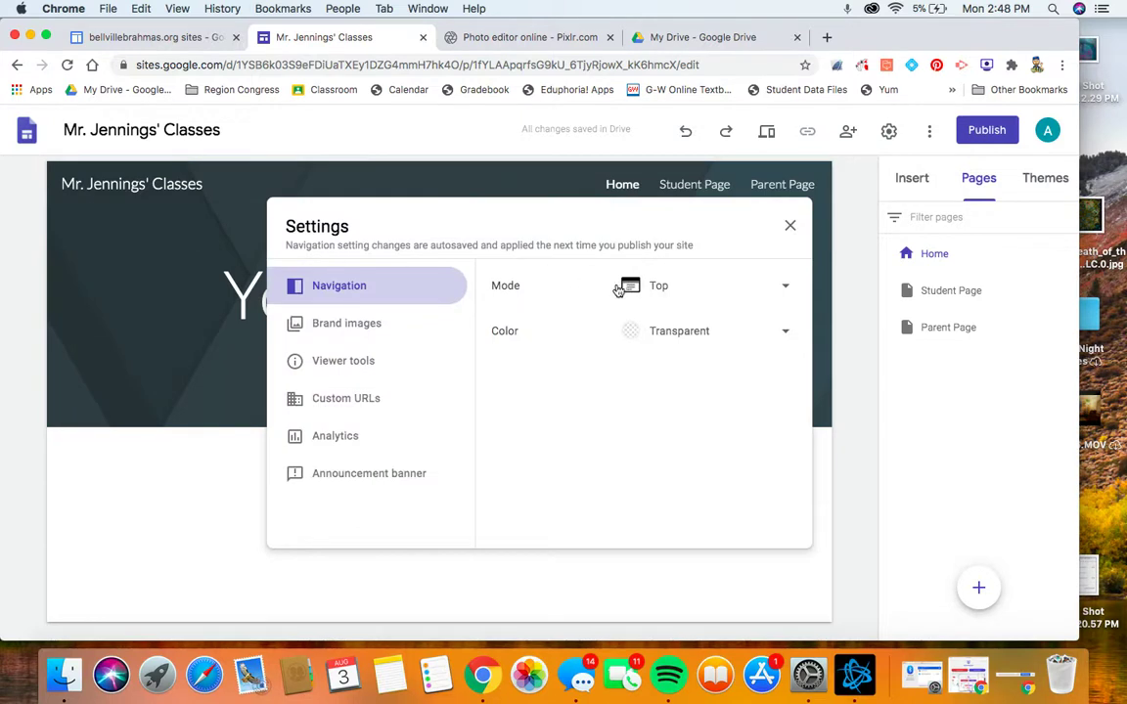
pyautogui.click(786, 292)
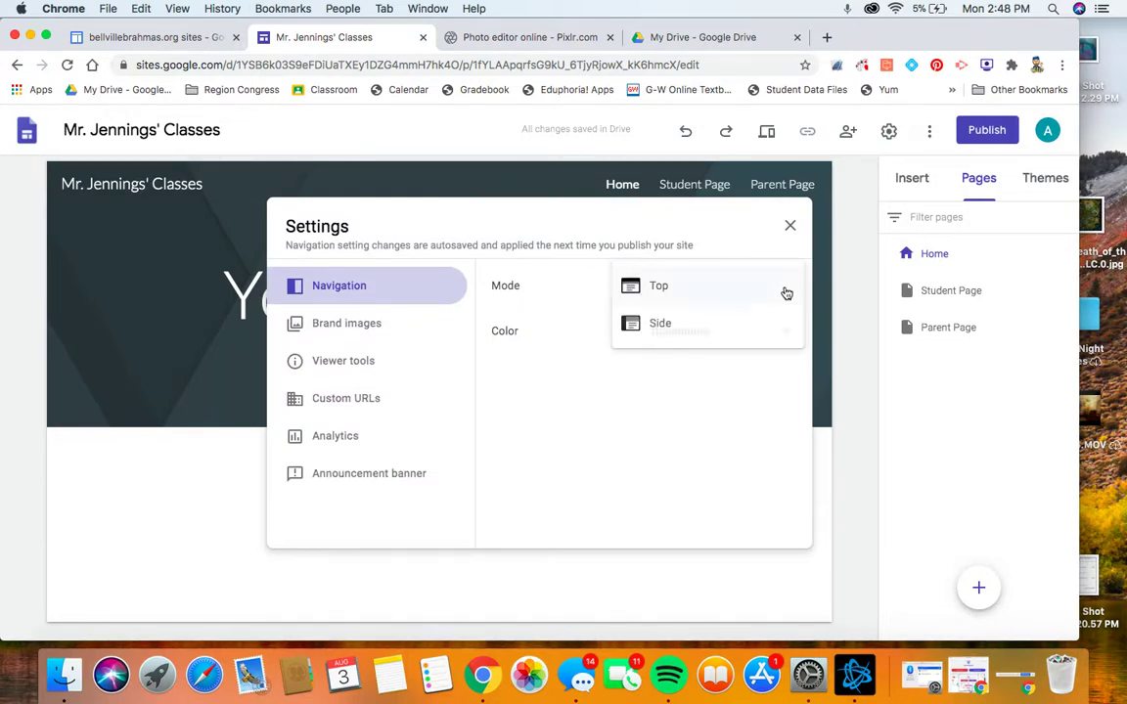
pyautogui.click(694, 335)
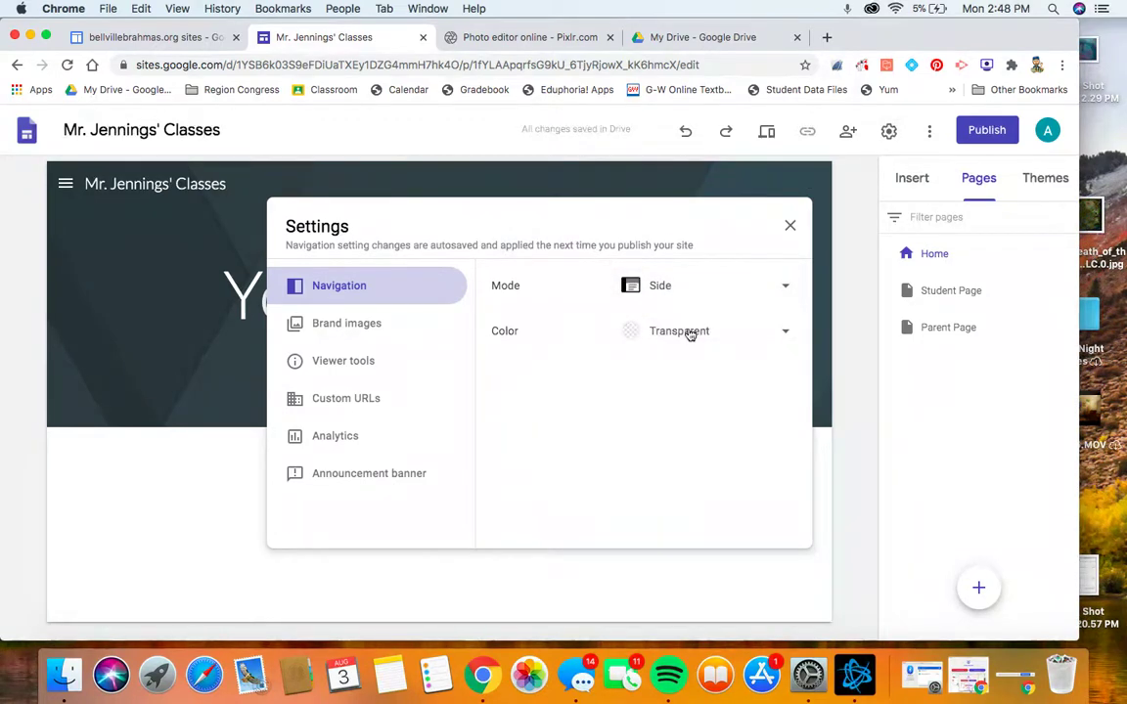
pyautogui.click(791, 227)
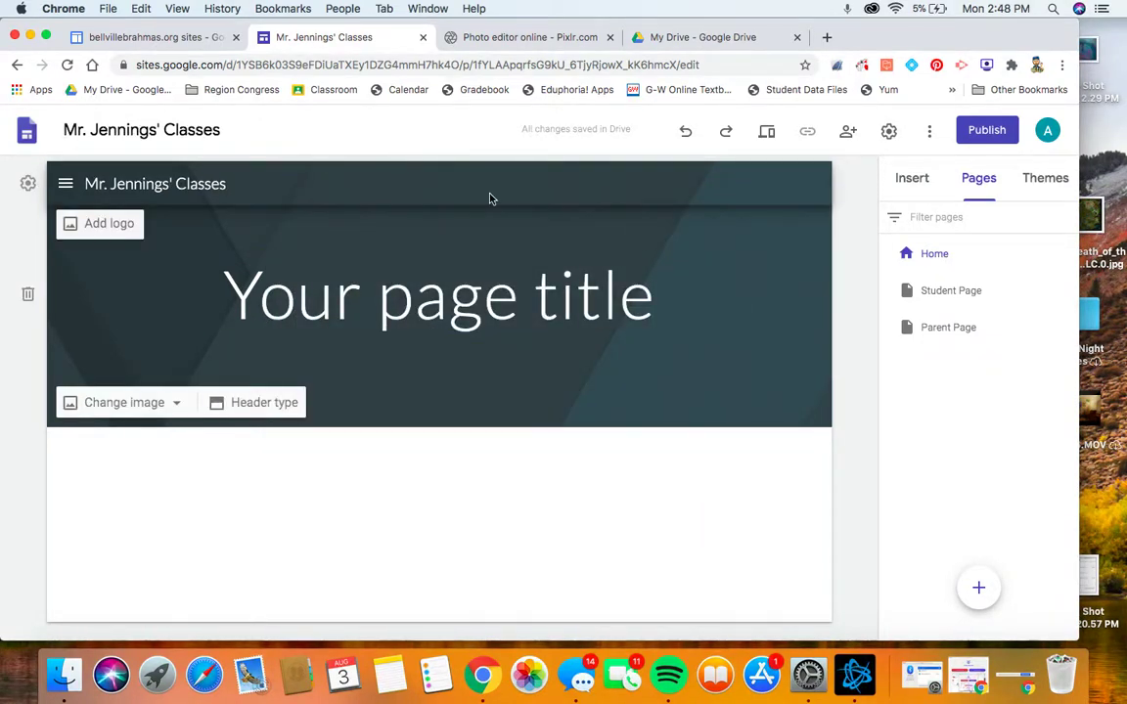
pyautogui.click(65, 184)
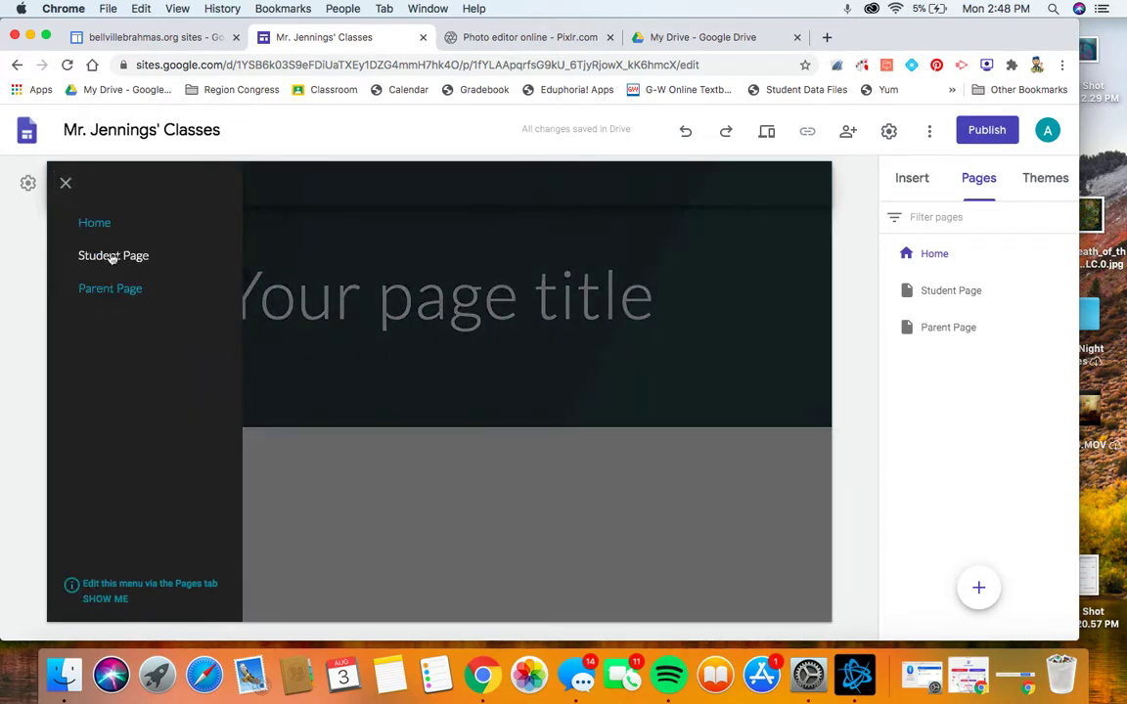
pyautogui.click(65, 194)
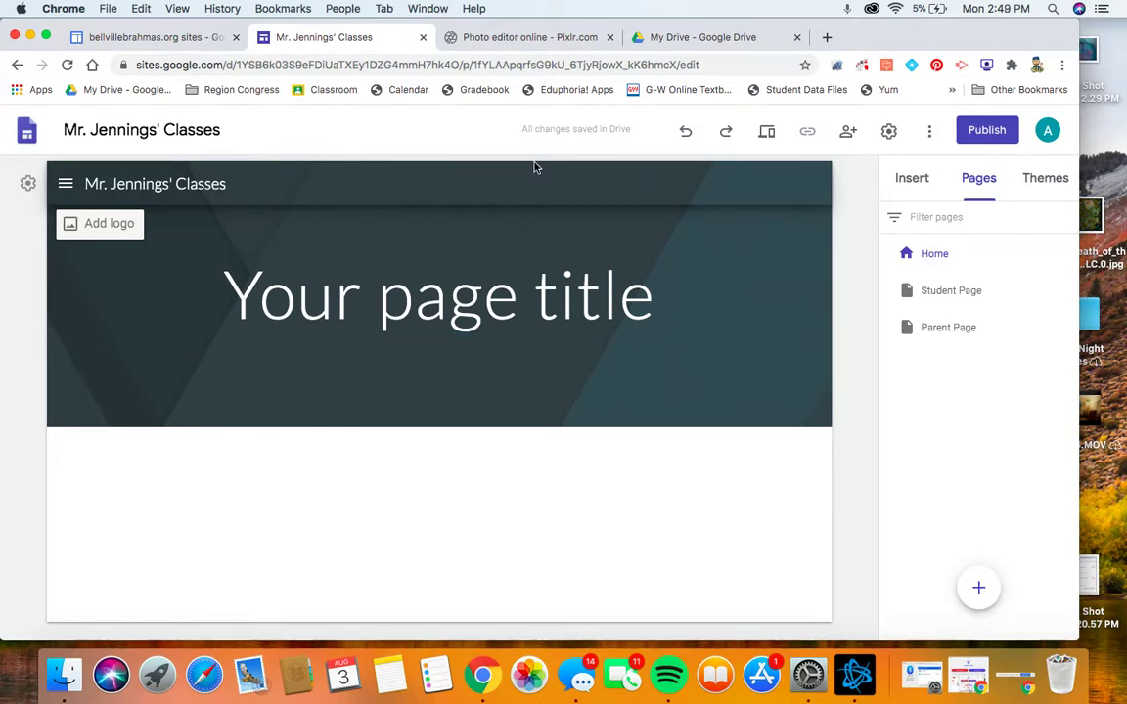
# - Switch to Pixlr X and search its stock images for "classroom"
pyautogui.click(511, 39)
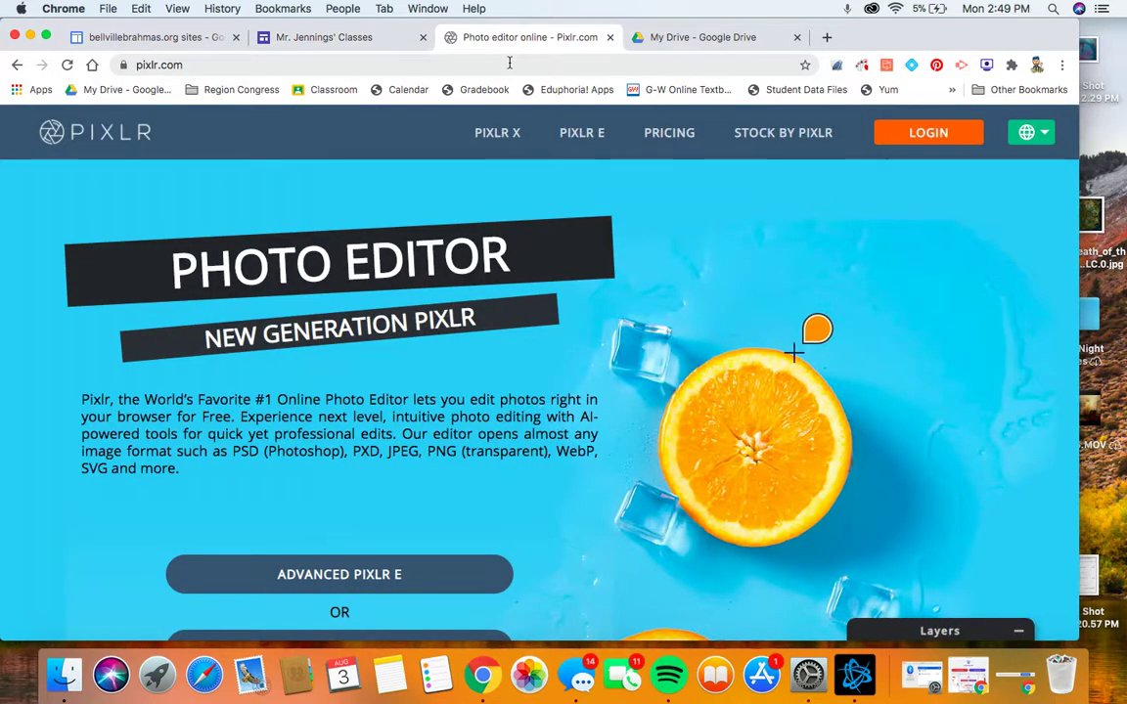
pyautogui.click(508, 145)
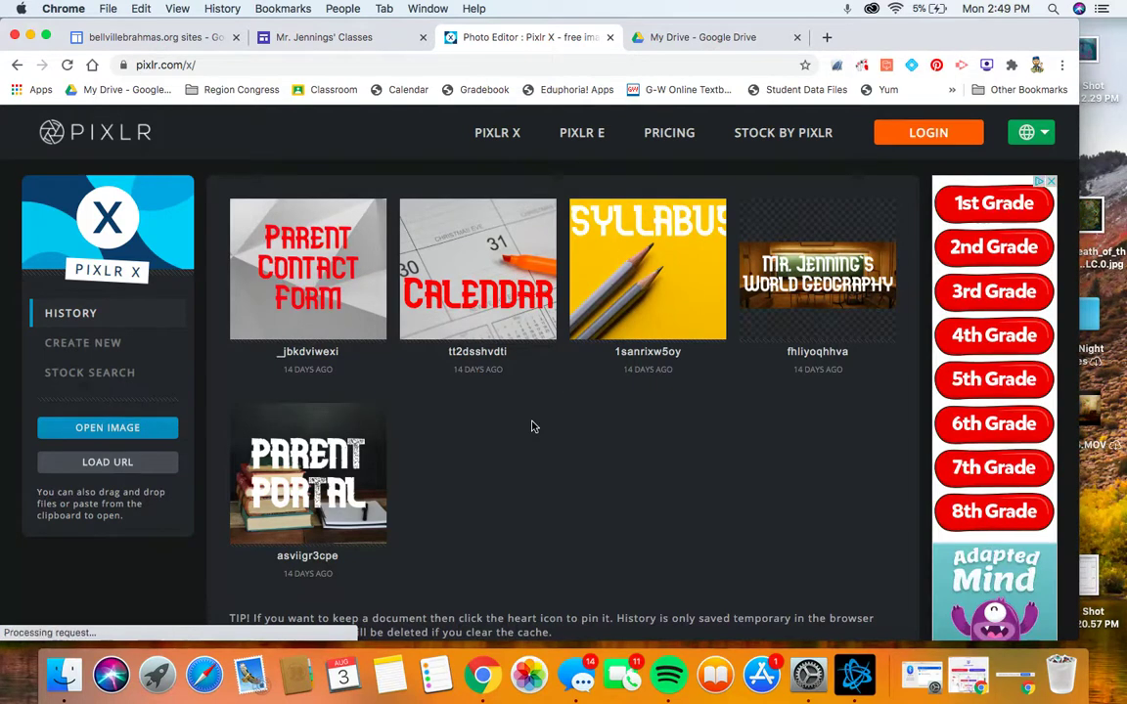
pyautogui.click(113, 373)
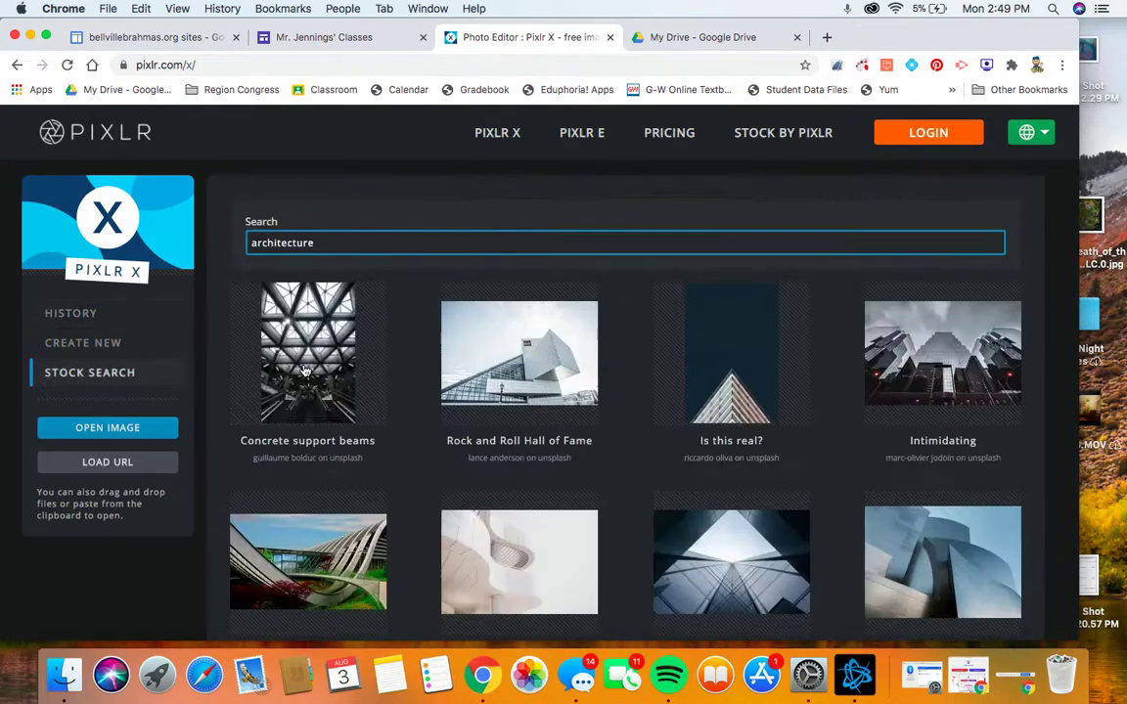
pyautogui.doubleClick(383, 244)
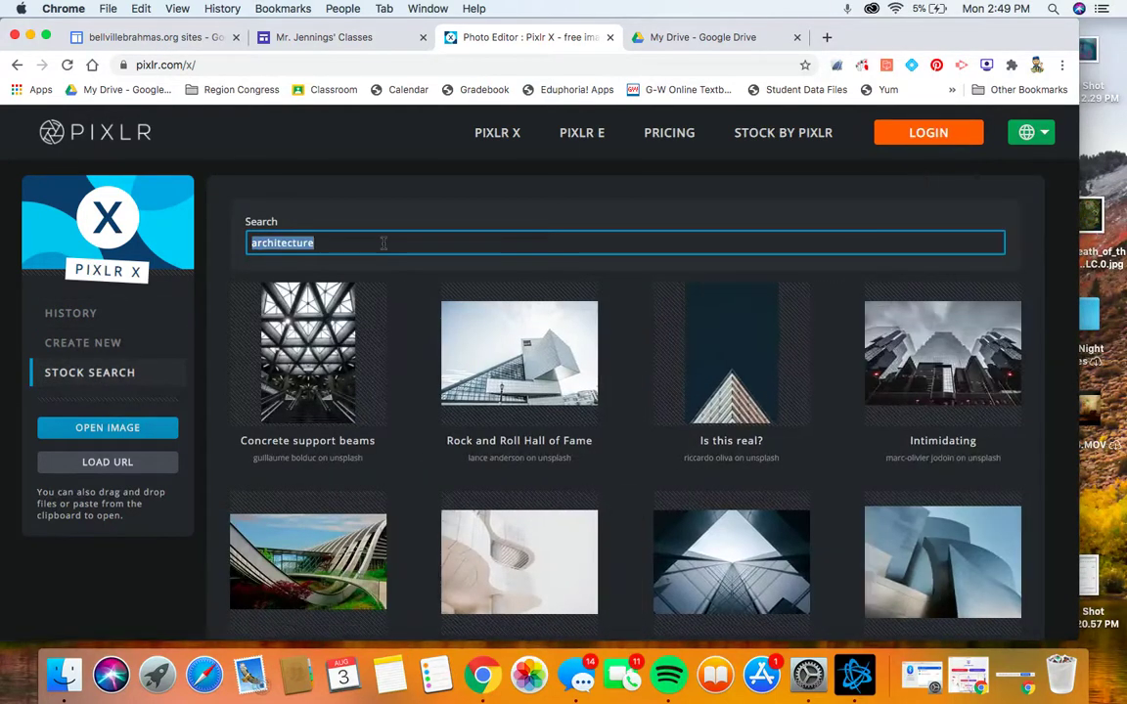
pyautogui.write('classroom')
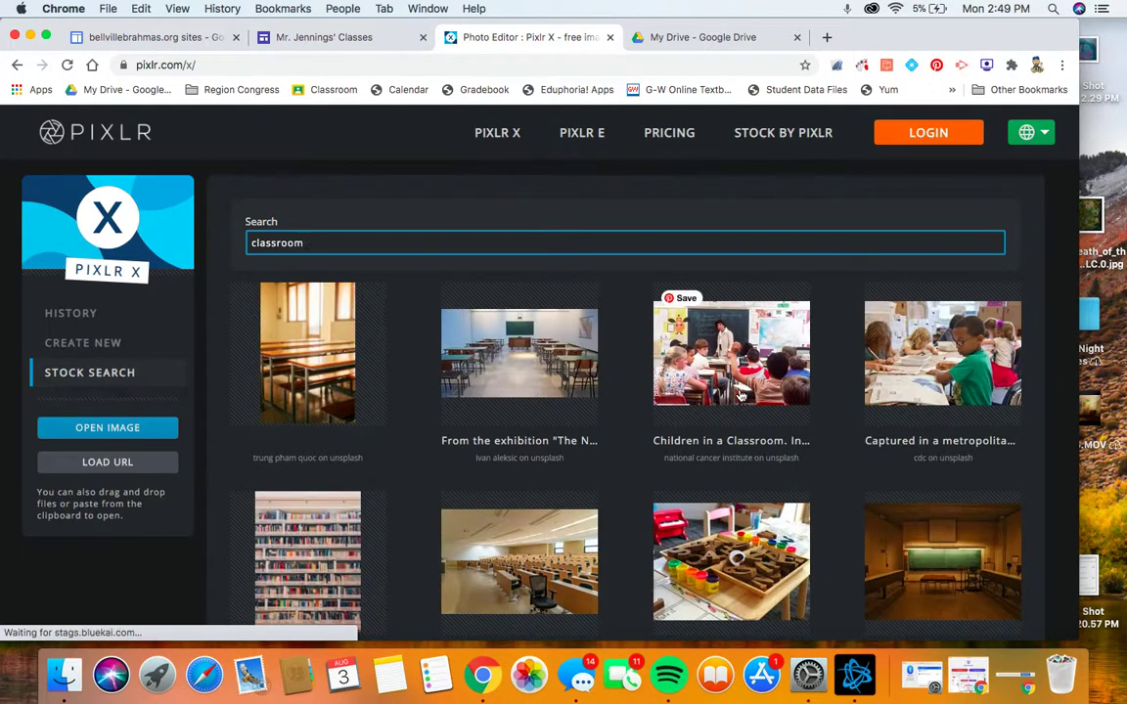
# - Open the stock photo of the dim, empty classroom with a green chalkboard, pre-resized to Full HD at 1920 x 1440
pyautogui.scroll(-2, 740, 396)
pyautogui.click(972, 511)
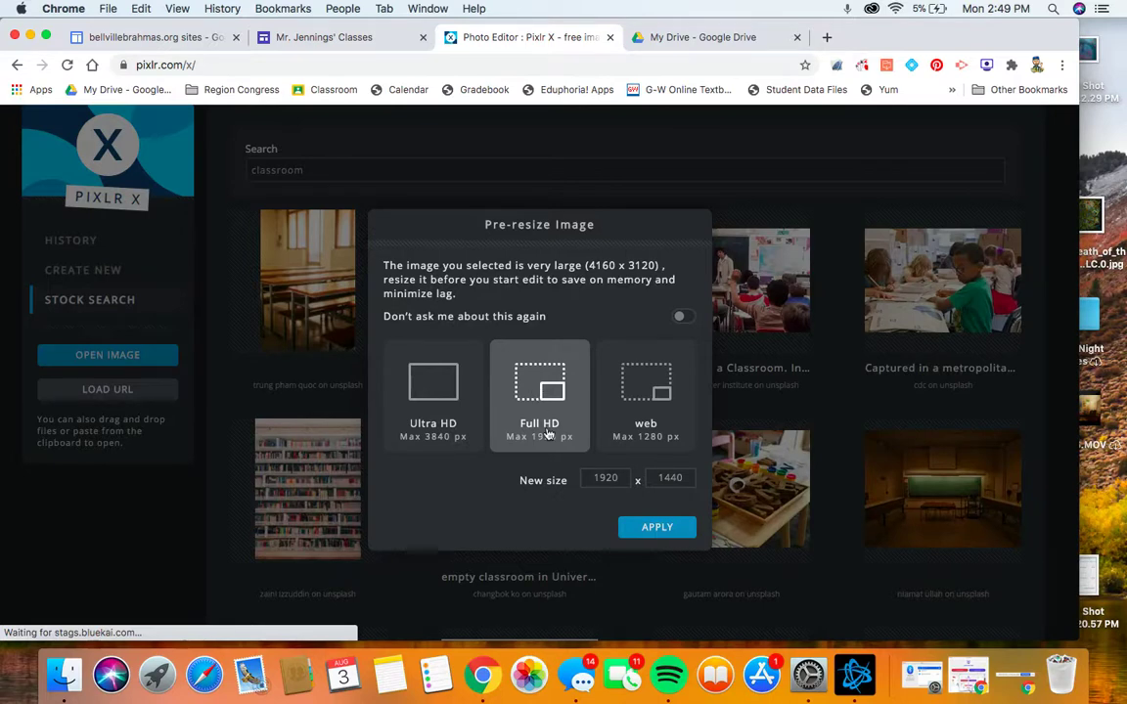
pyautogui.click(653, 528)
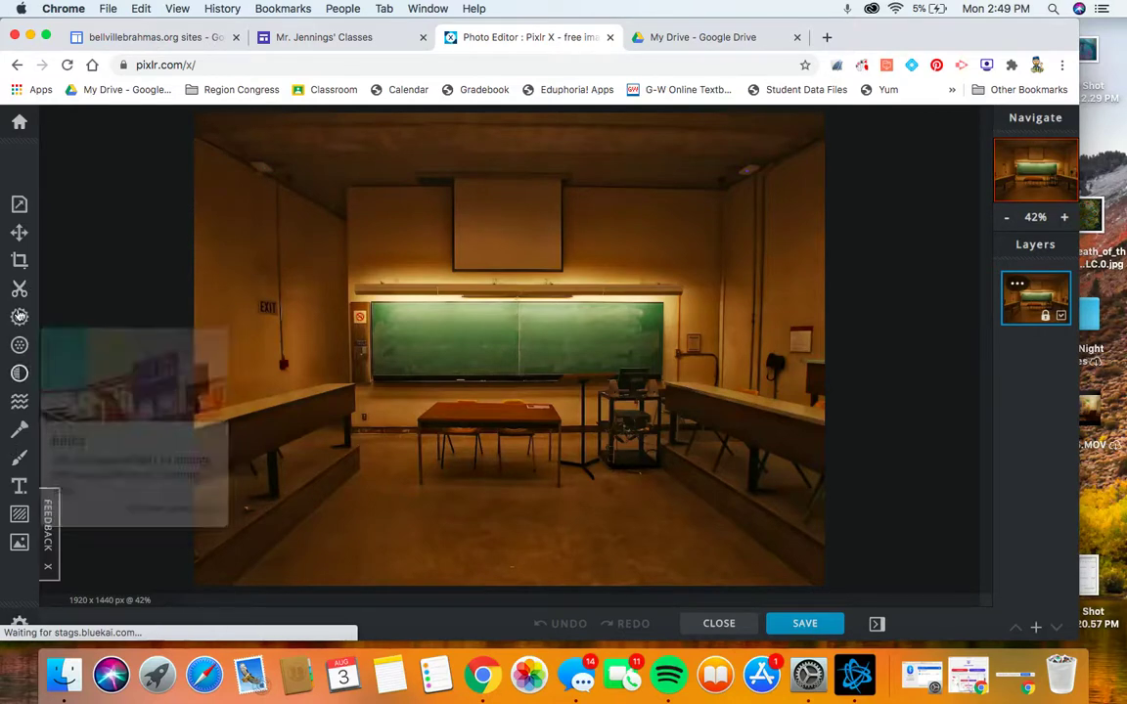
# - Crop the classroom photo to a wide banner of about 1920 x 571 px around the chalkboard
pyautogui.click(20, 259)
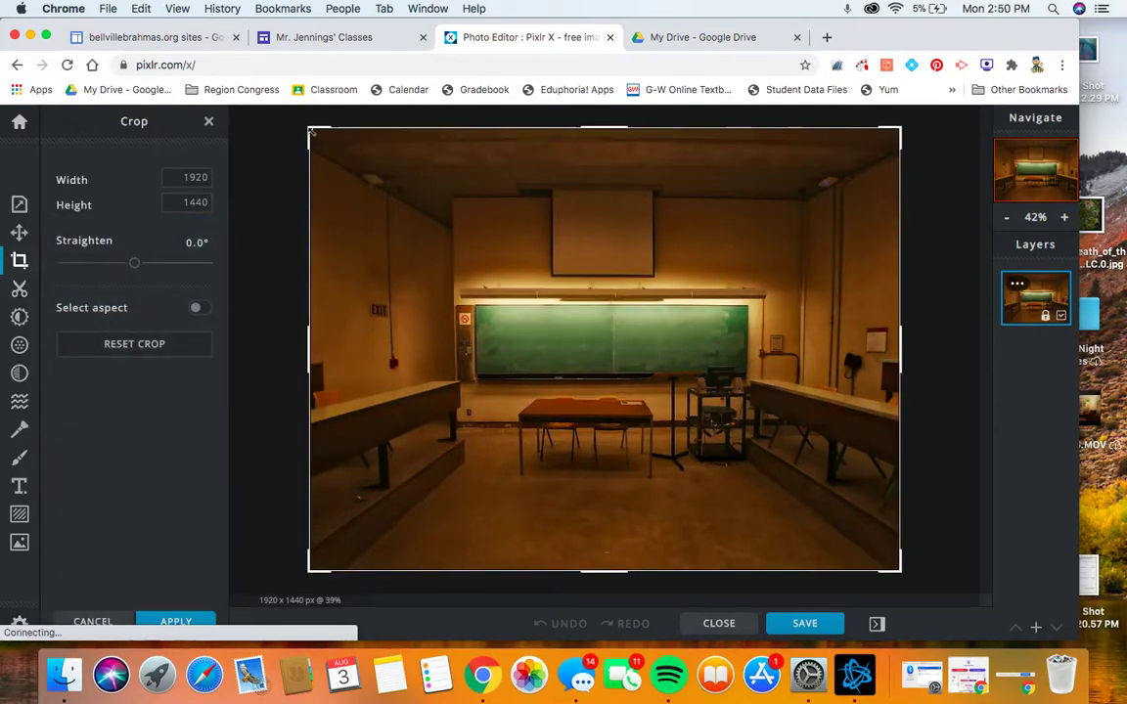
pyautogui.moveTo(309, 128); pyautogui.dragTo(288, 252)
pyautogui.moveTo(604, 570); pyautogui.dragTo(614, 425)
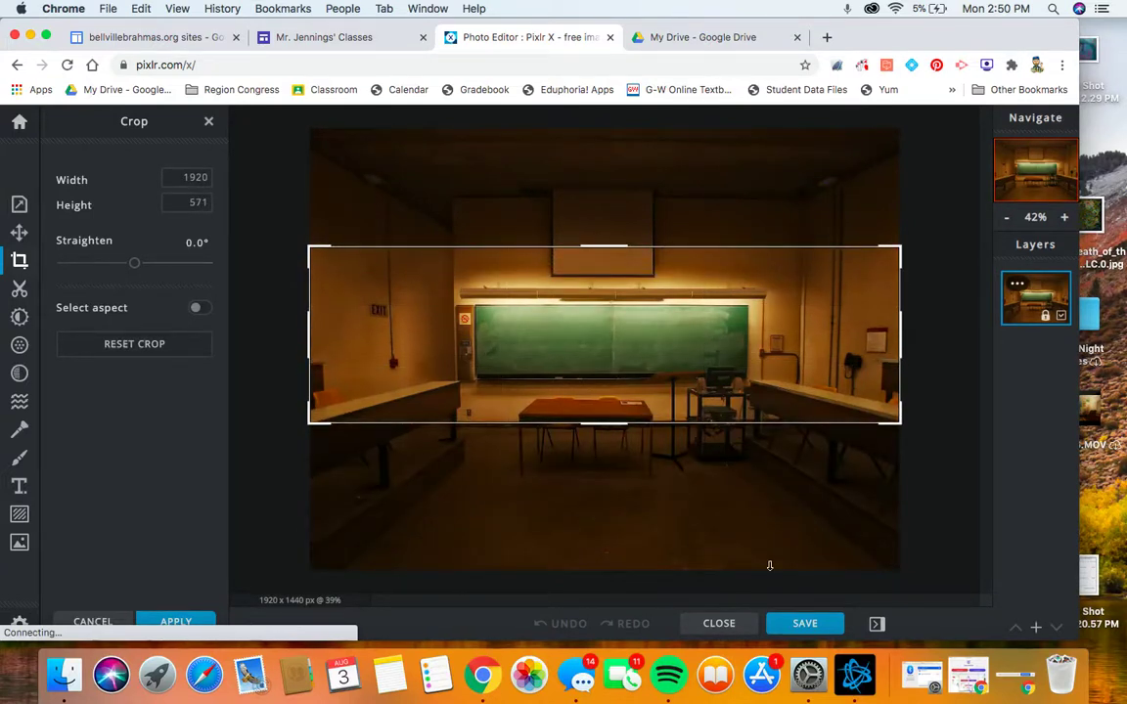
pyautogui.click(176, 623)
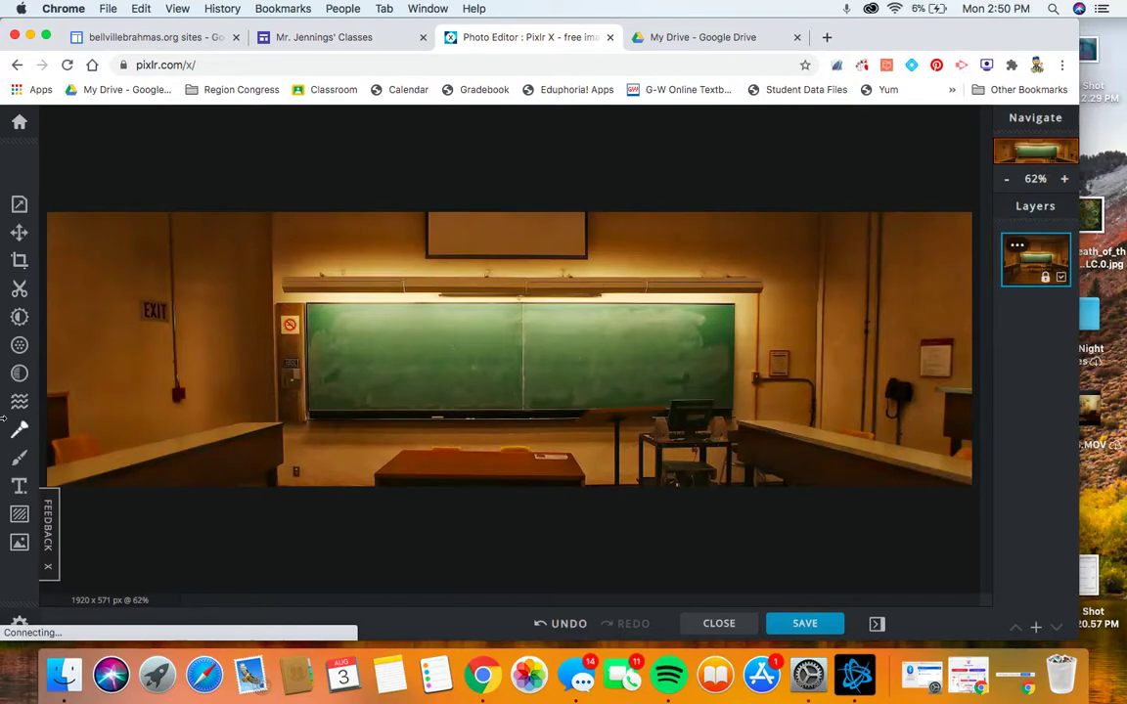
# - Add a centre-aligned text to the classroom banner reading the teacher's name followed by "Classes"
pyautogui.click(20, 487)
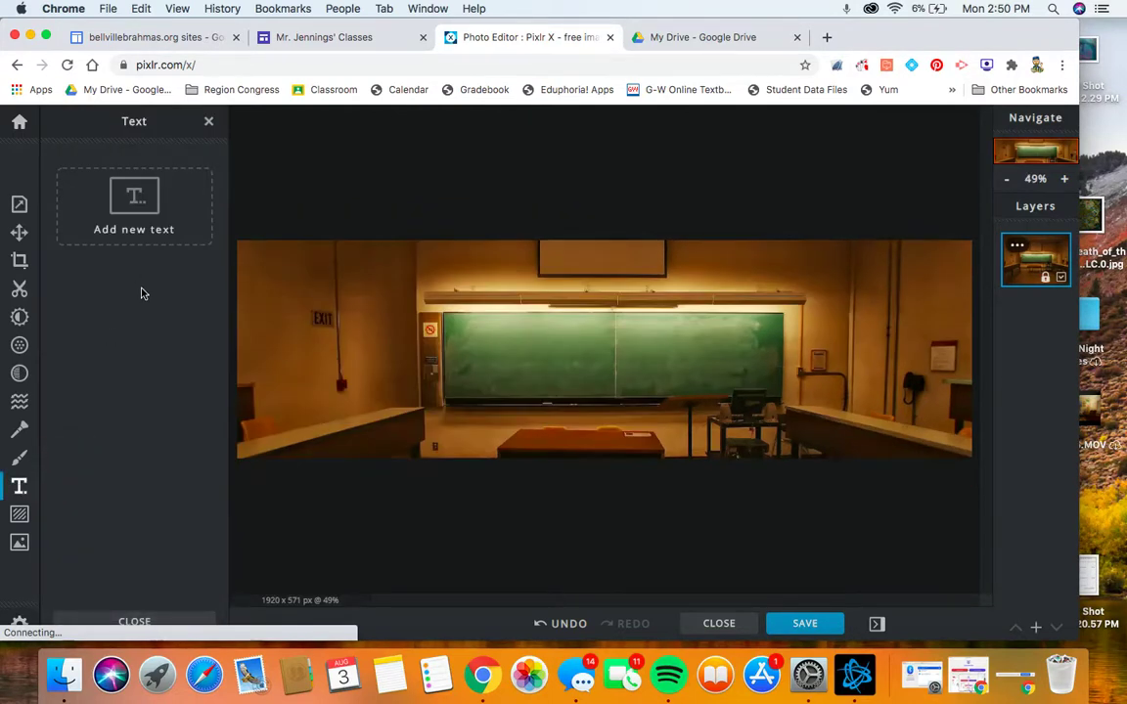
pyautogui.click(150, 244)
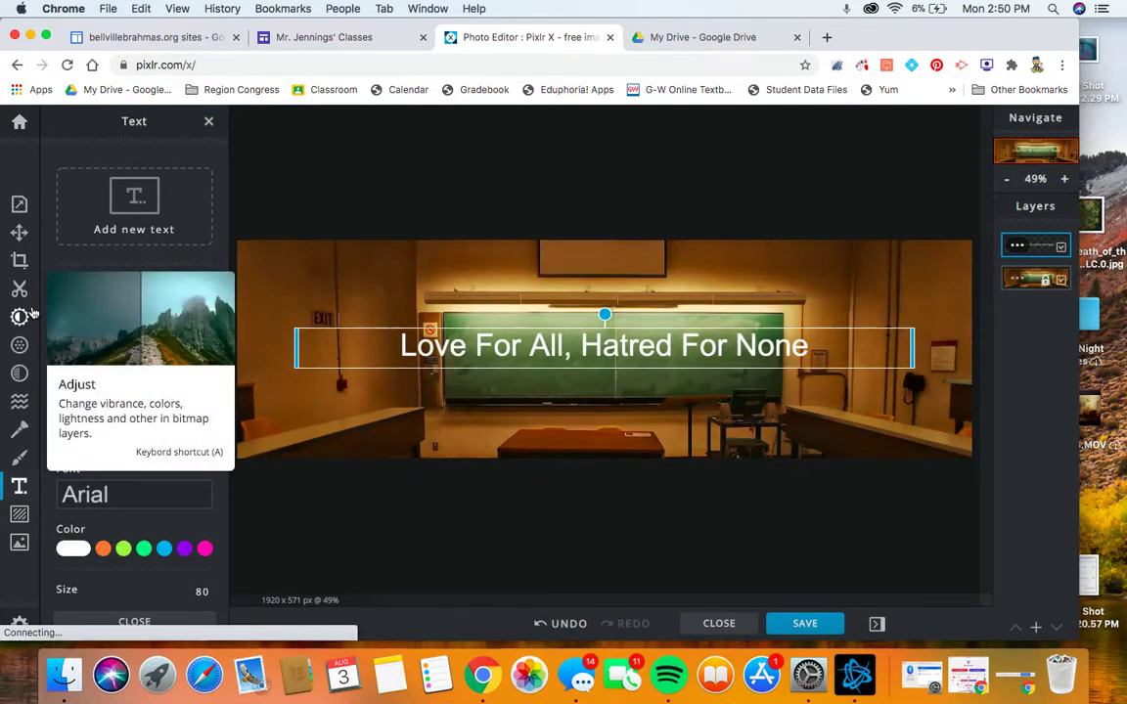
pyautogui.press('BackSpace')
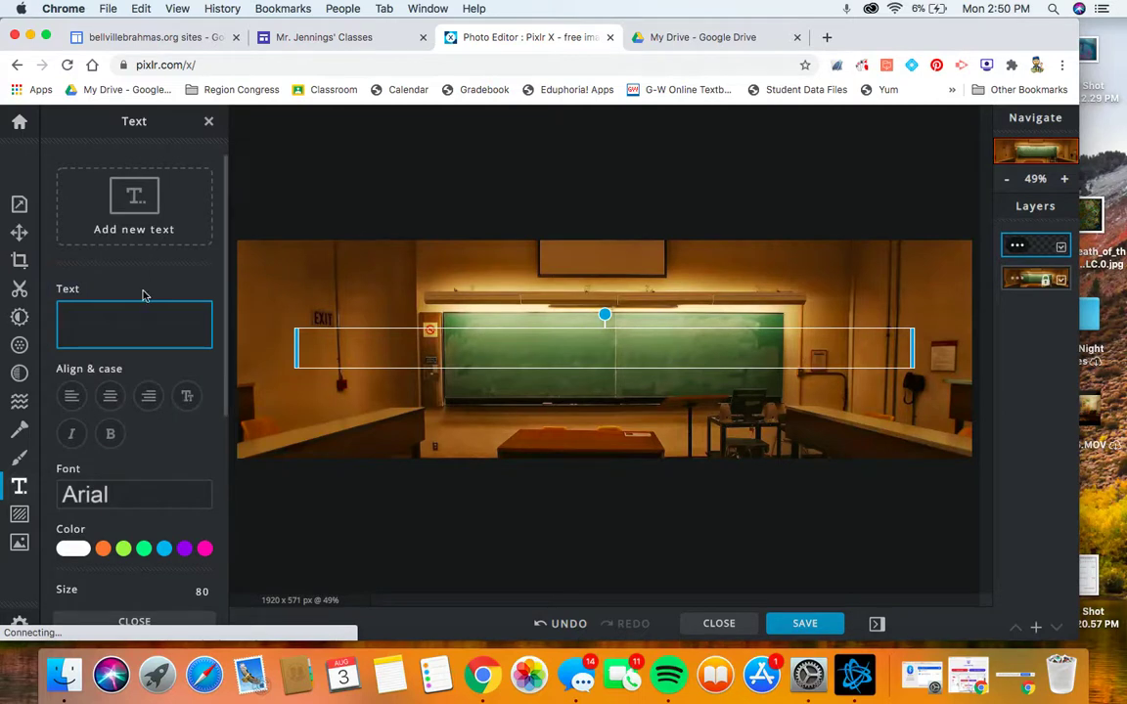
pyautogui.write('Mr. Jennings')
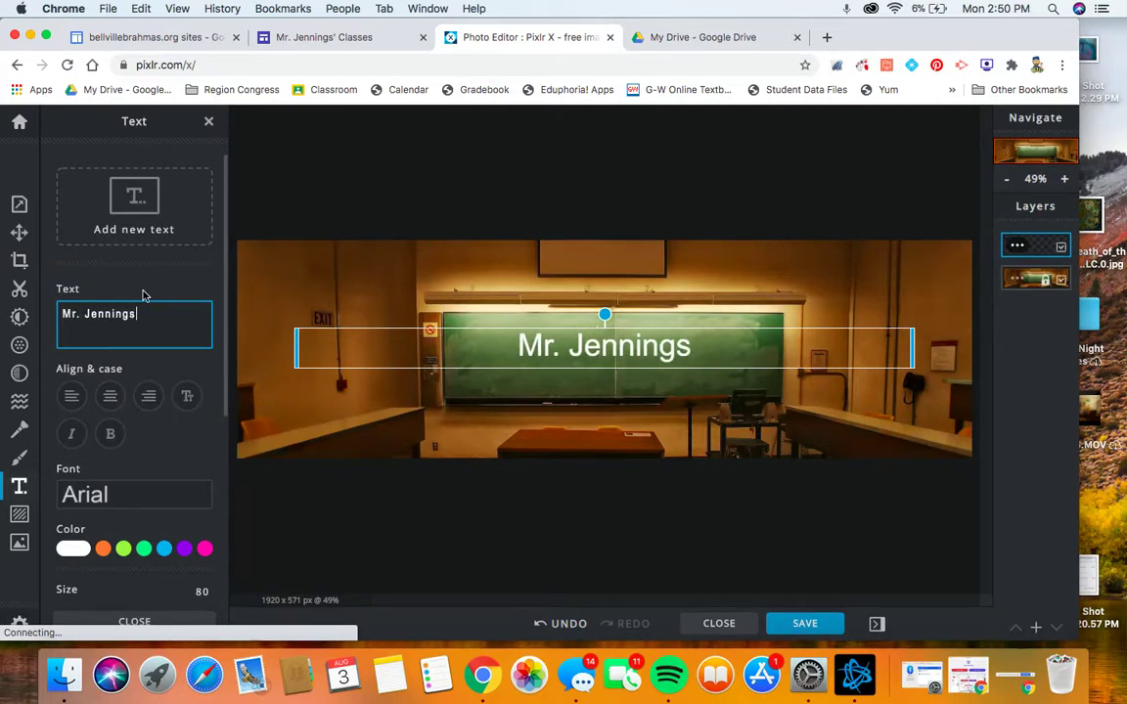
pyautogui.write("' Classes")
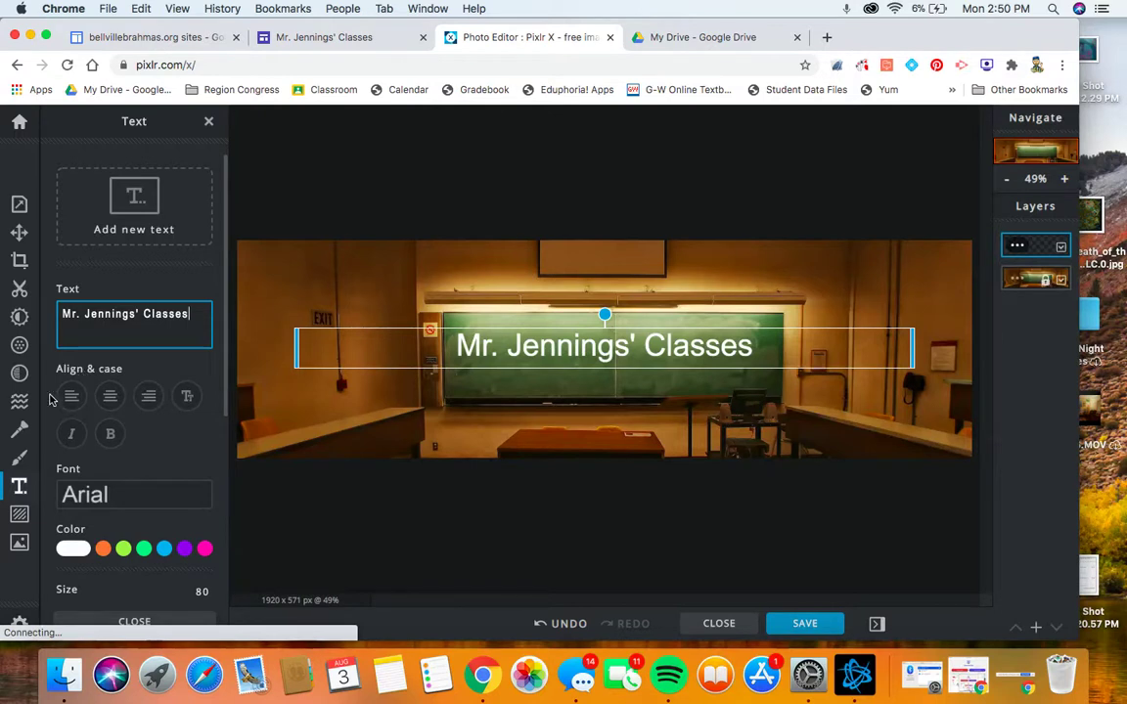
pyautogui.click(109, 397)
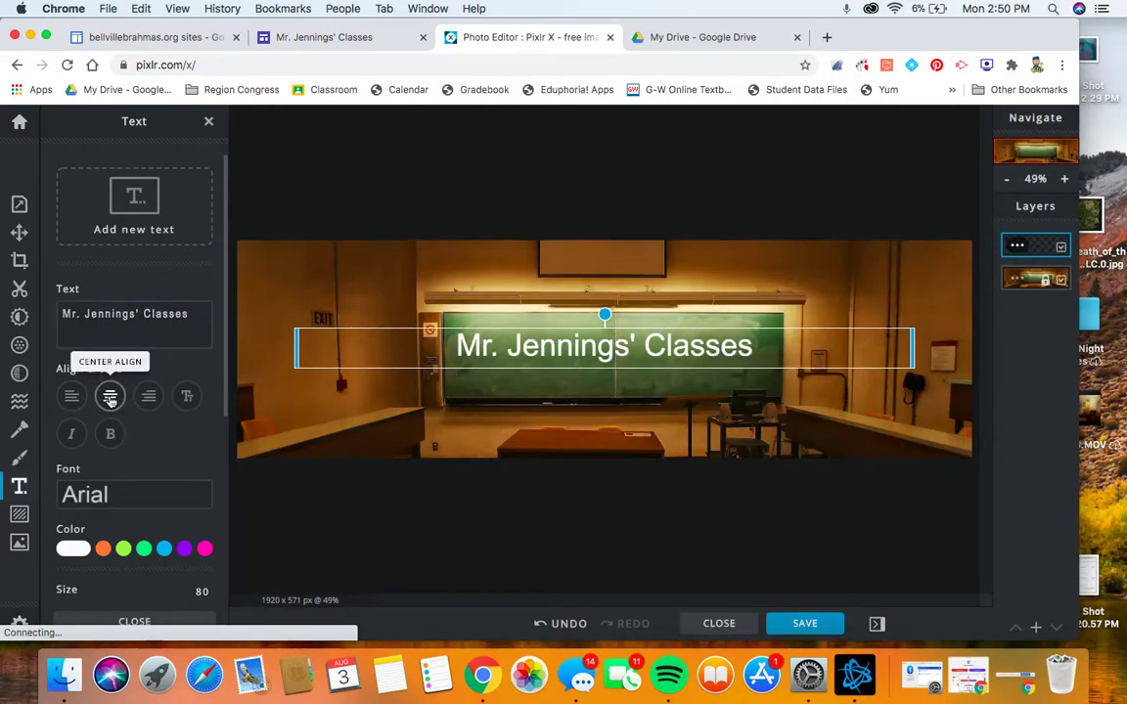
# - Set the banner text to the Aberus font at size 190 and centre it on the image
pyautogui.scroll(-3, 109, 391)
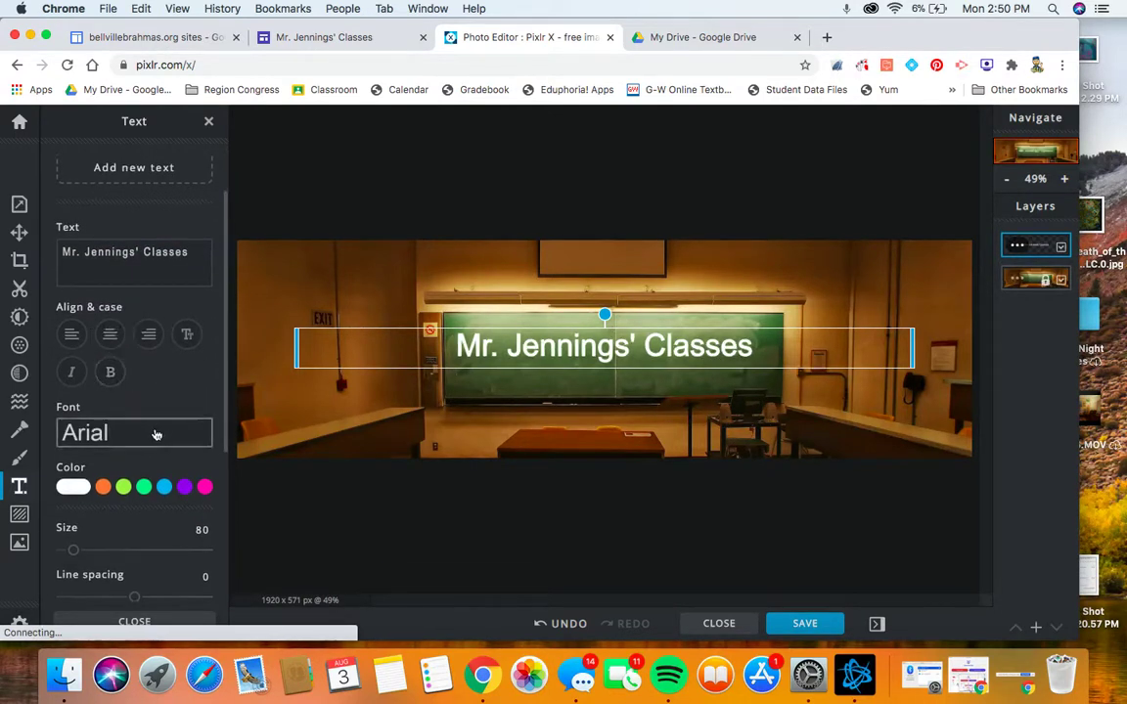
pyautogui.click(155, 434)
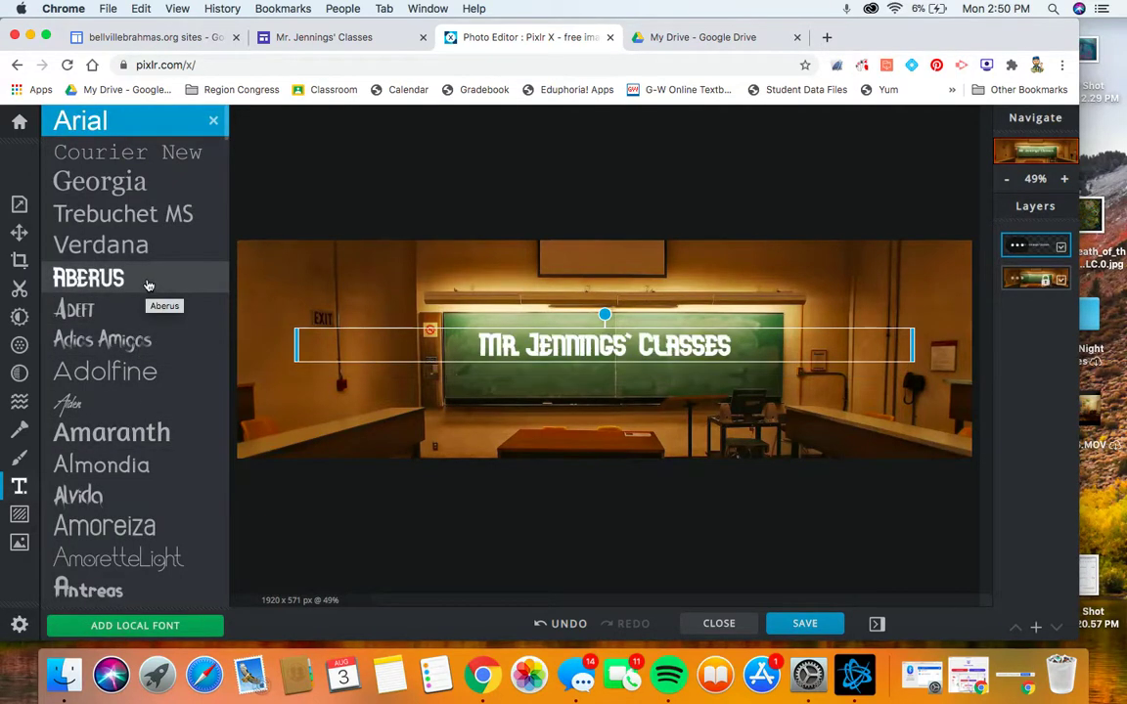
pyautogui.click(147, 286)
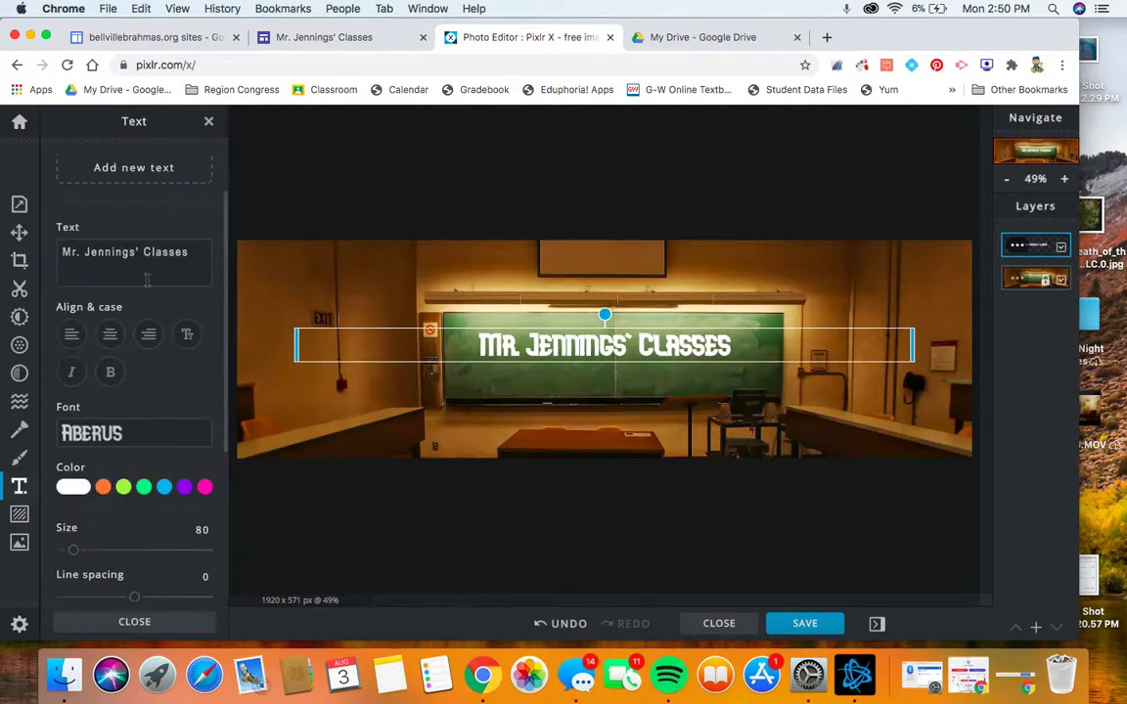
pyautogui.moveTo(74, 551); pyautogui.dragTo(88, 551)
pyautogui.moveTo(706, 327); pyautogui.dragTo(707, 276)
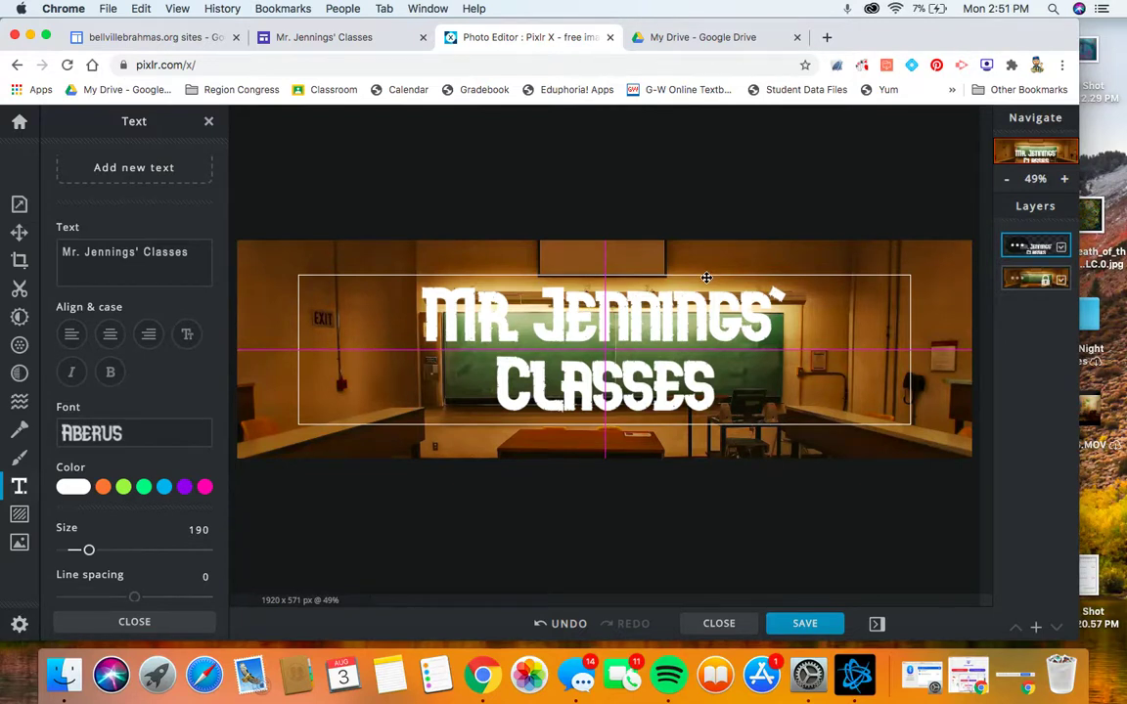
pyautogui.moveTo(706, 278); pyautogui.dragTo(704, 284)
pyautogui.click(599, 492)
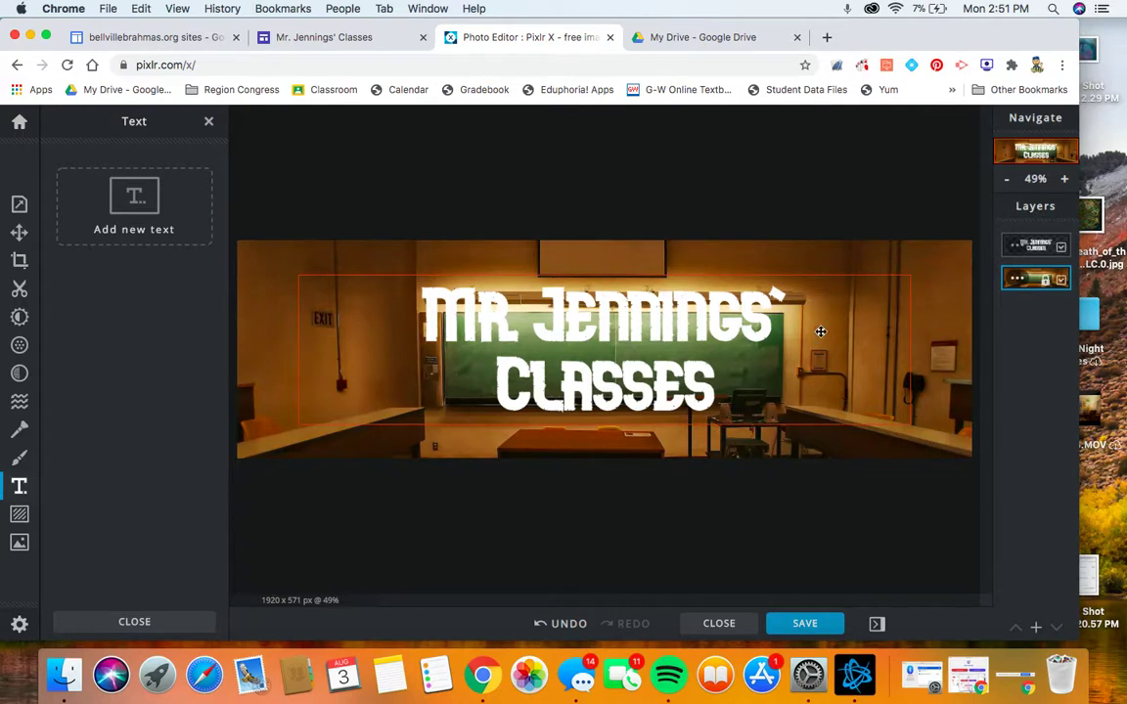
# - Download the finished banner as a high-quality JPG at 1920 x 571 px
pyautogui.click(806, 624)
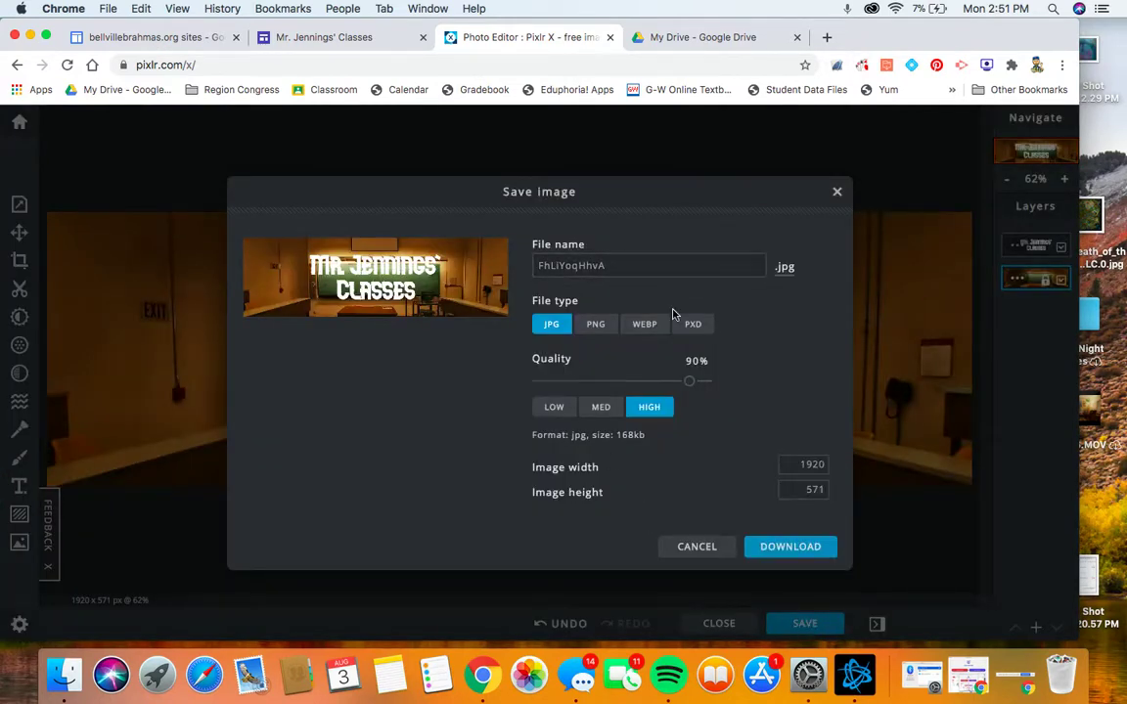
pyautogui.click(789, 548)
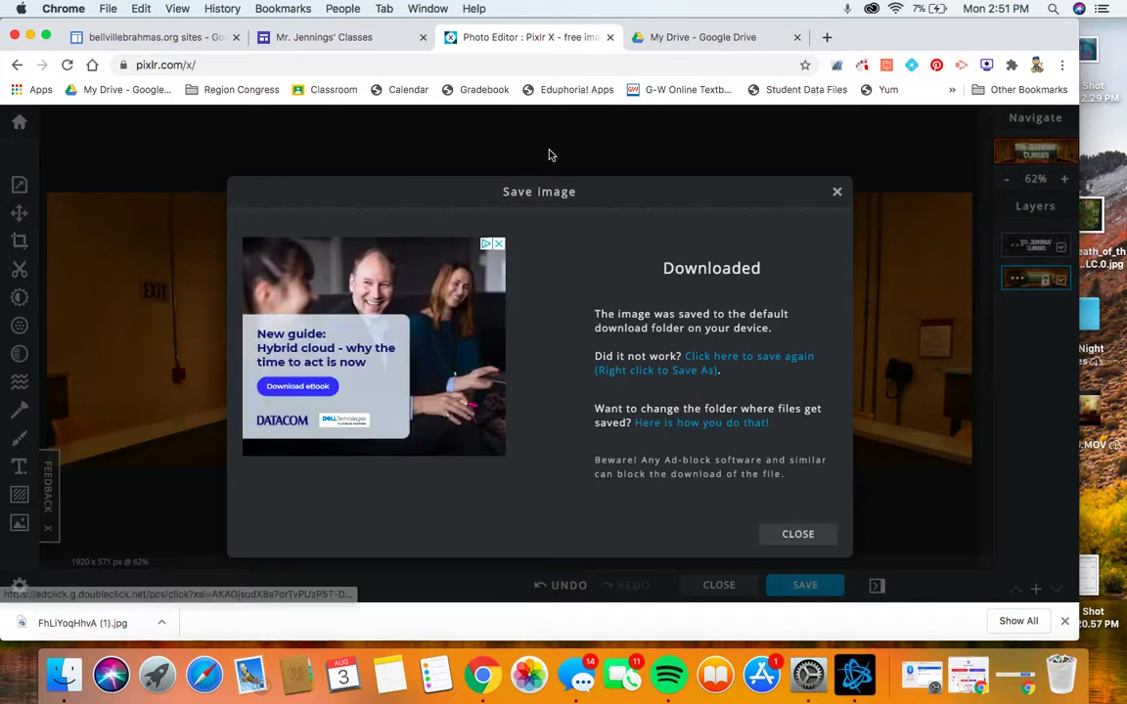
# - Switch to the Google Sites editor and upload FhLiYoqHhvA (1).jpg from Downloads as the home page's header image
pyautogui.click(358, 40)
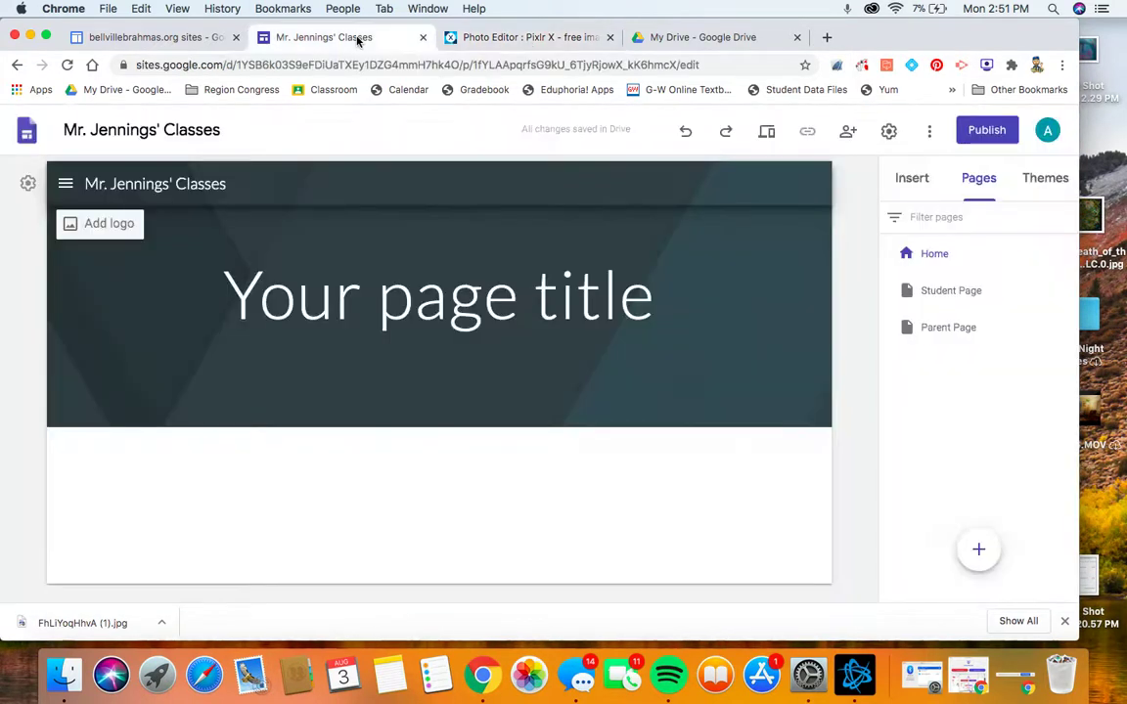
pyautogui.moveTo(234, 235)
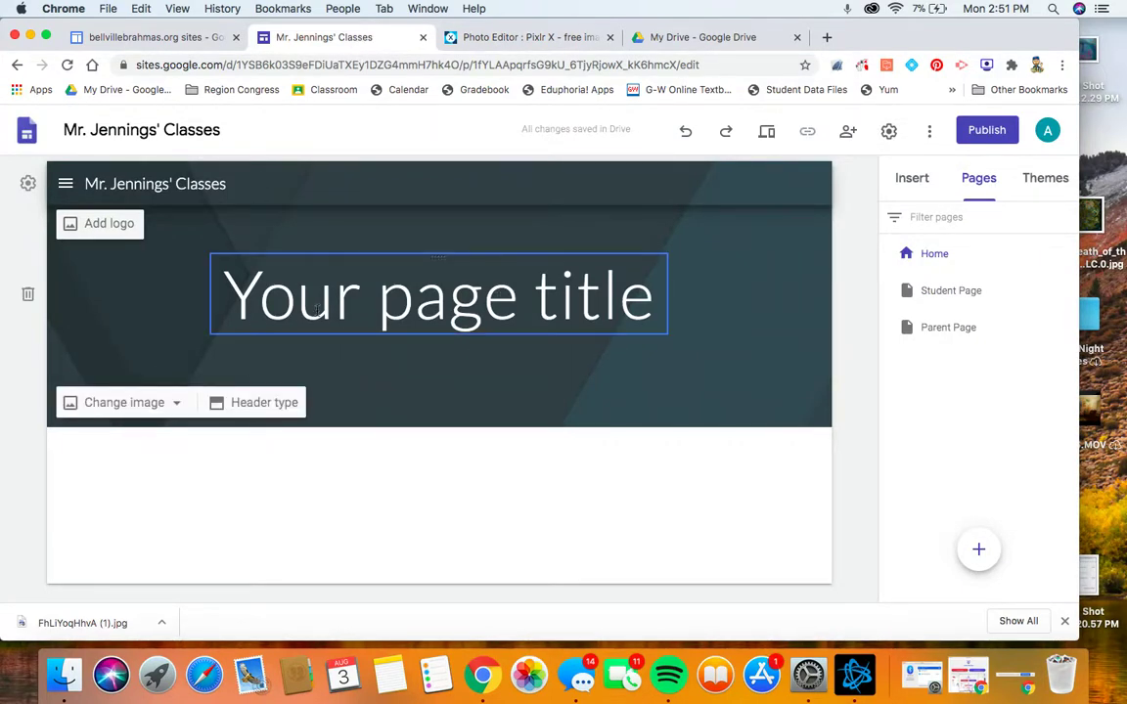
pyautogui.click(173, 405)
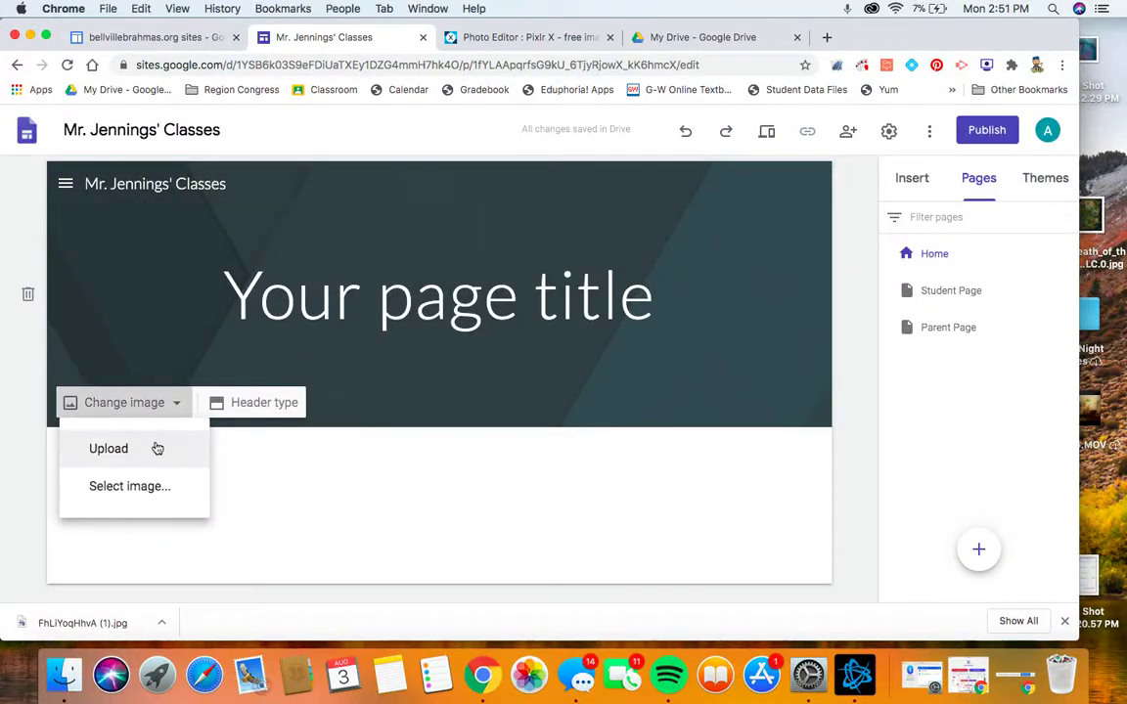
pyautogui.click(156, 448)
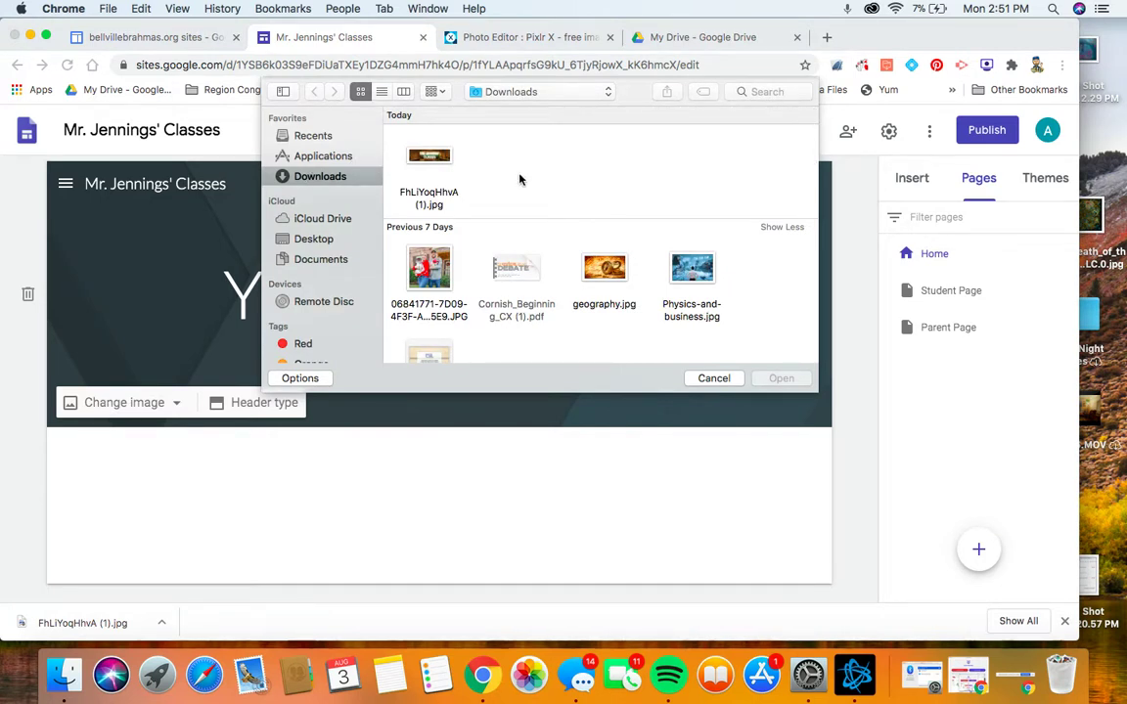
pyautogui.click(430, 157)
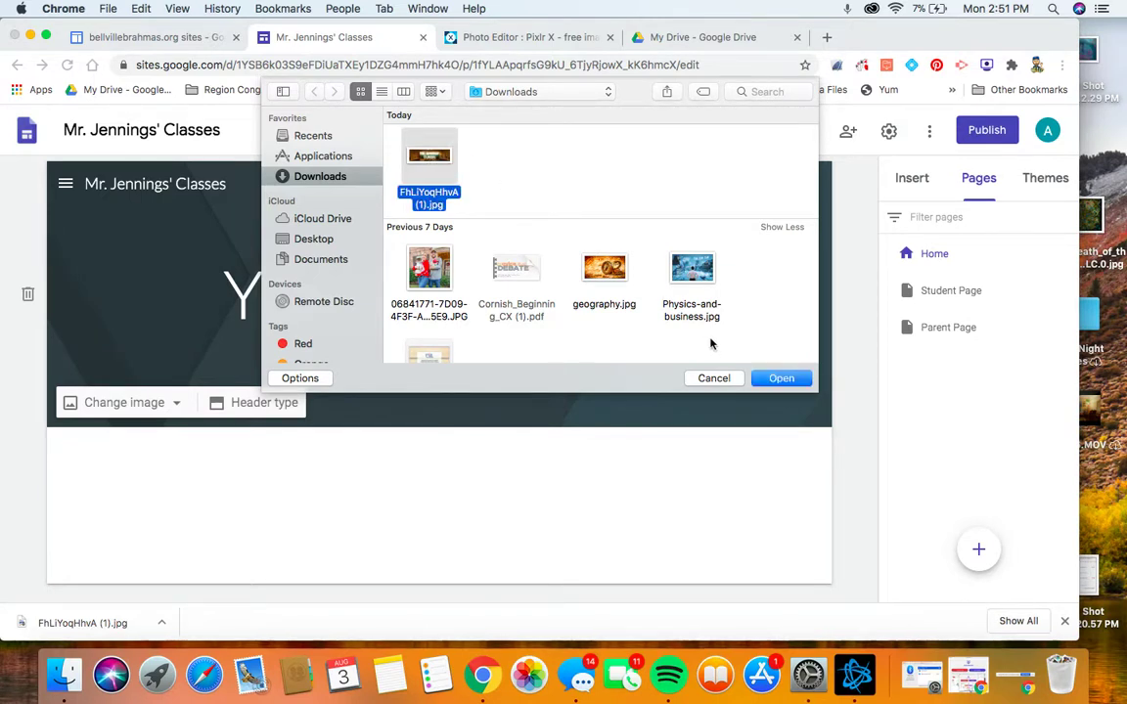
pyautogui.click(806, 382)
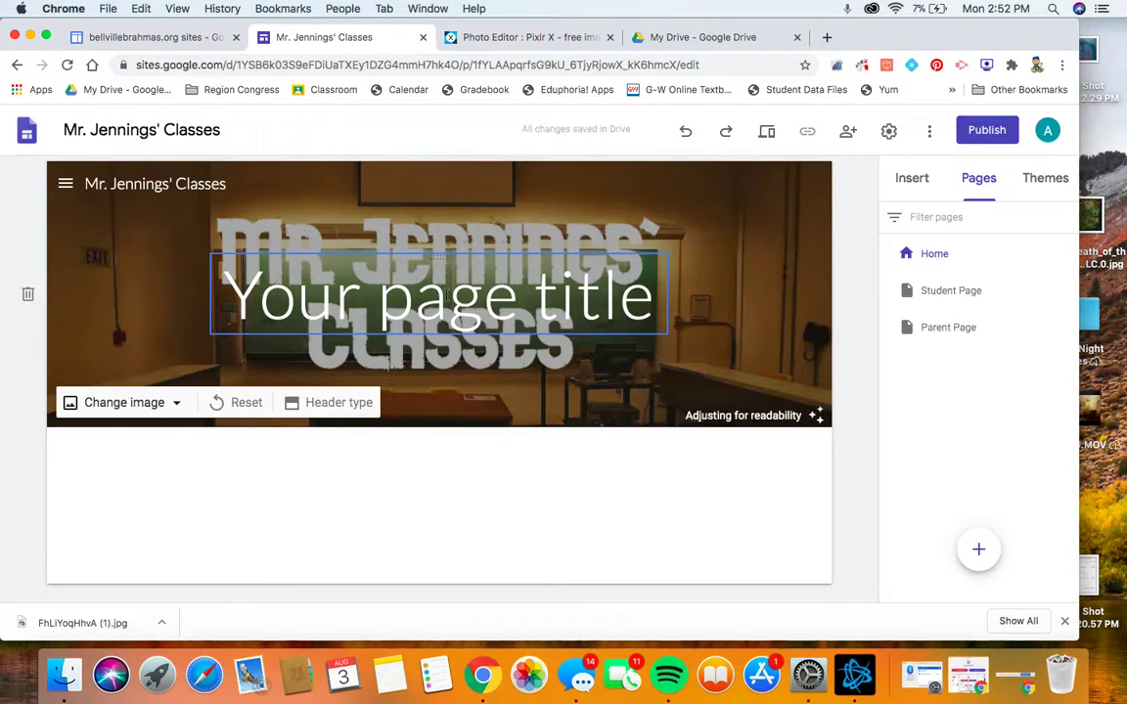
# - Delete the page title placeholder from the header and turn off the readability adjustment on the banner image
pyautogui.click(446, 256)
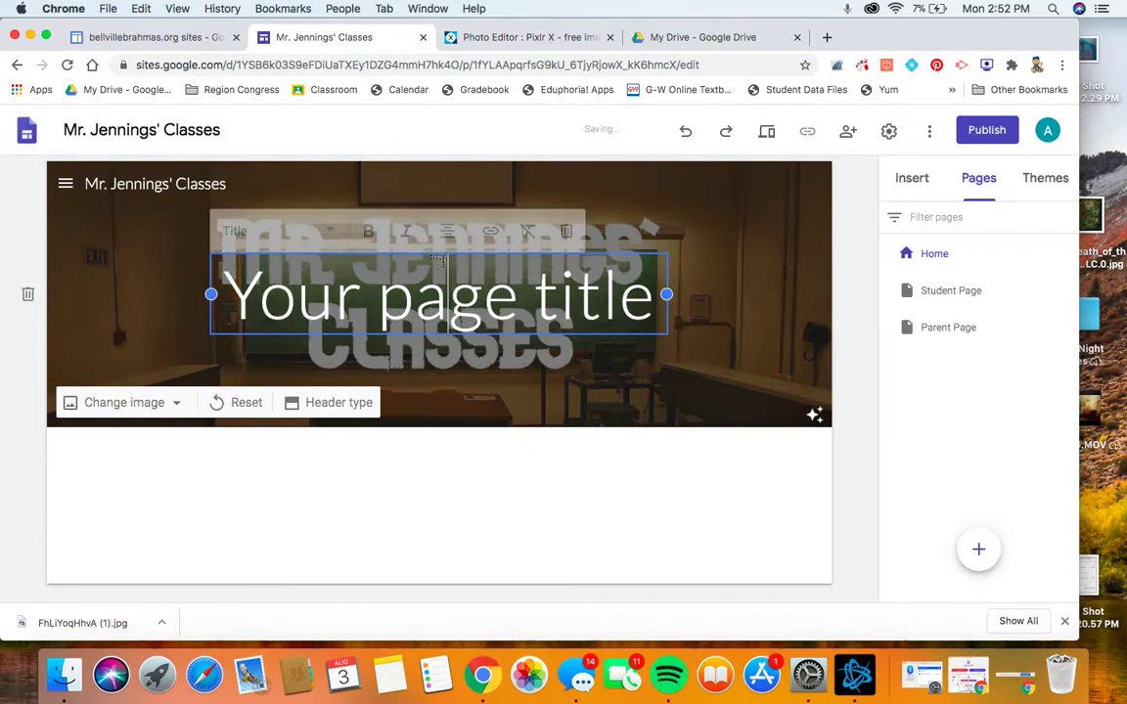
pyautogui.click(564, 227)
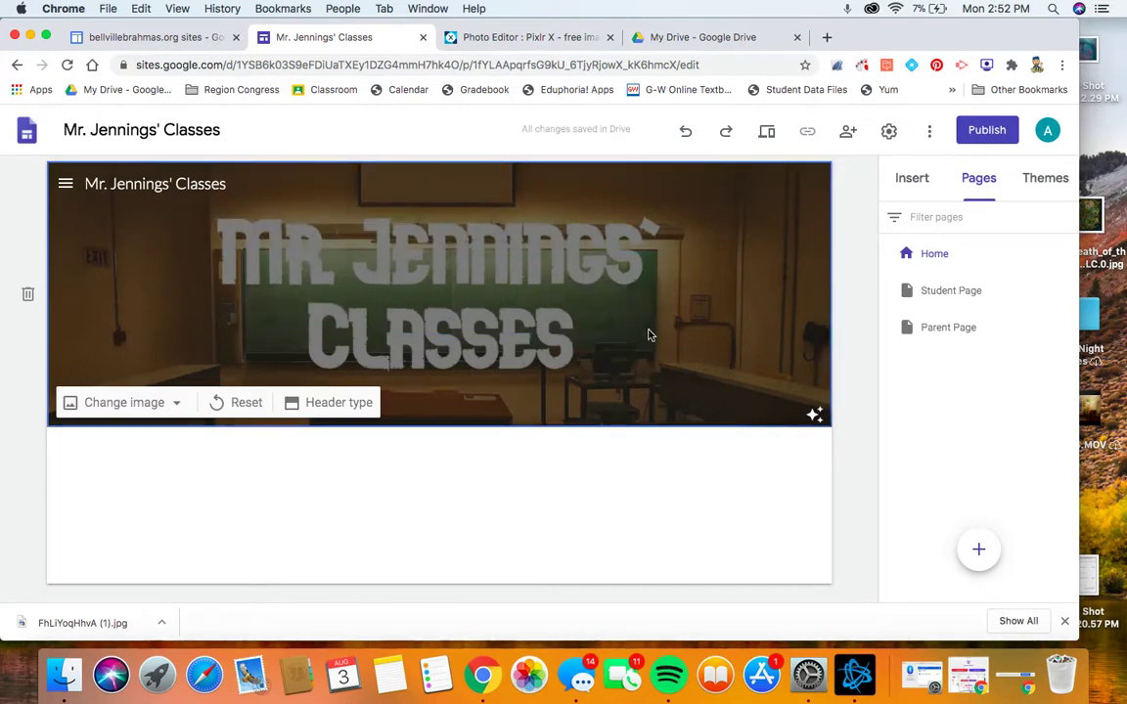
pyautogui.click(815, 417)
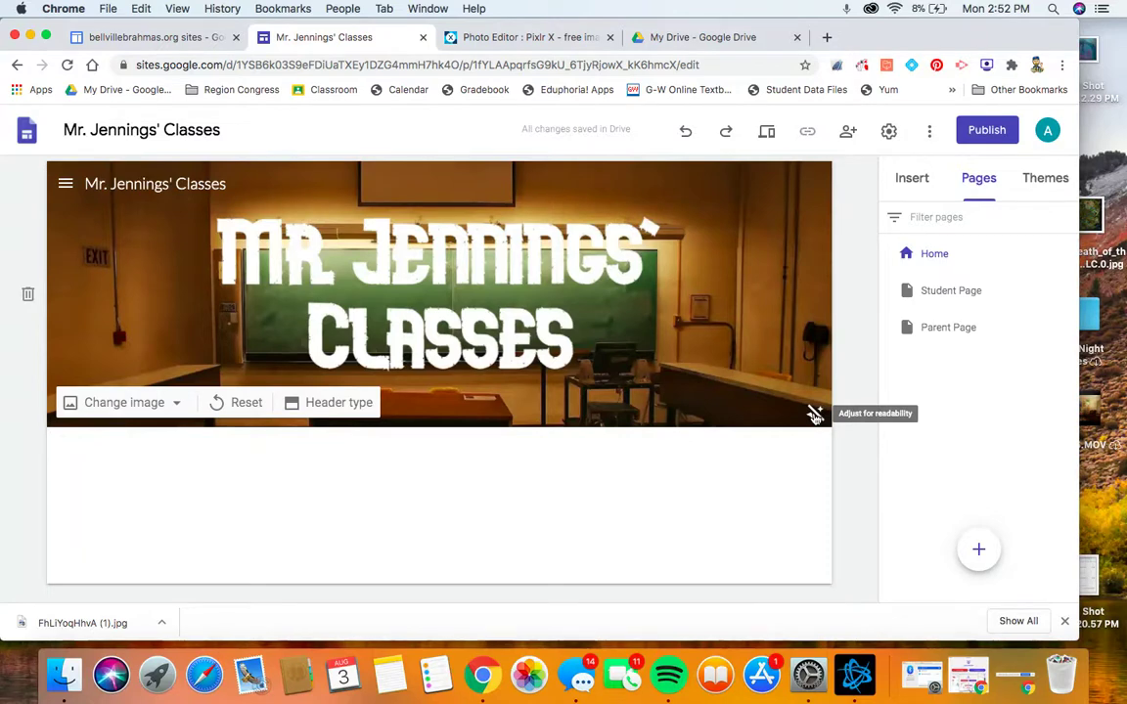
# - Preview the home page in the large-screen, tablet and phone views, and return to the editor
pyautogui.click(768, 139)
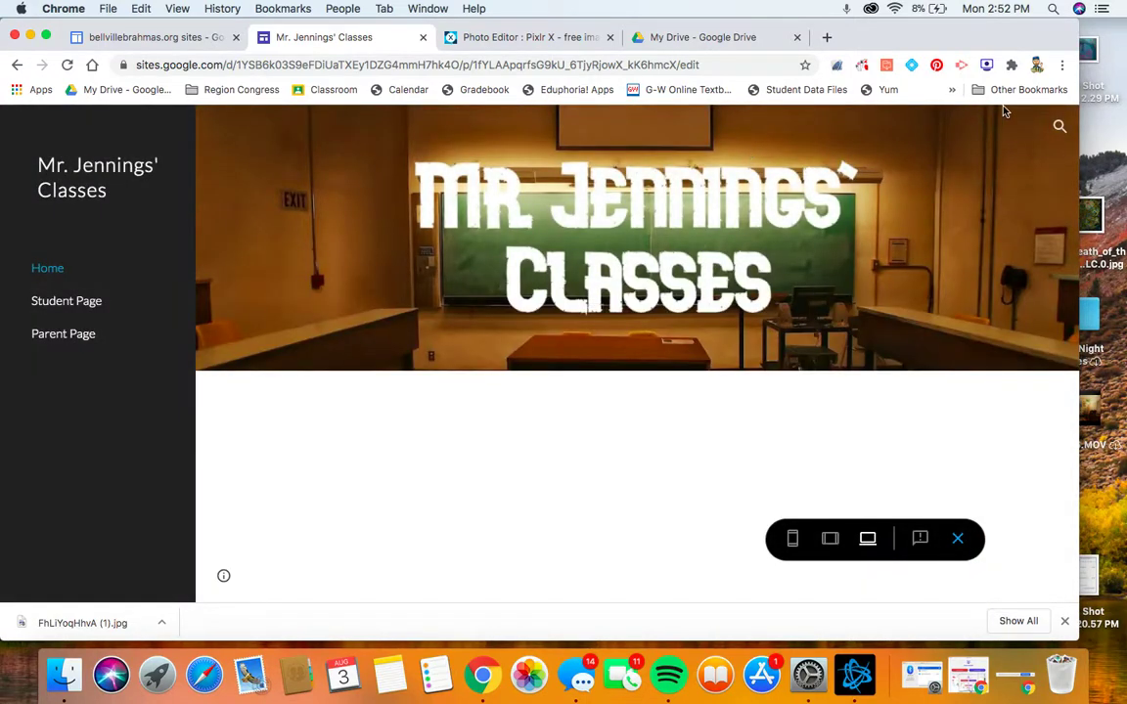
pyautogui.click(959, 539)
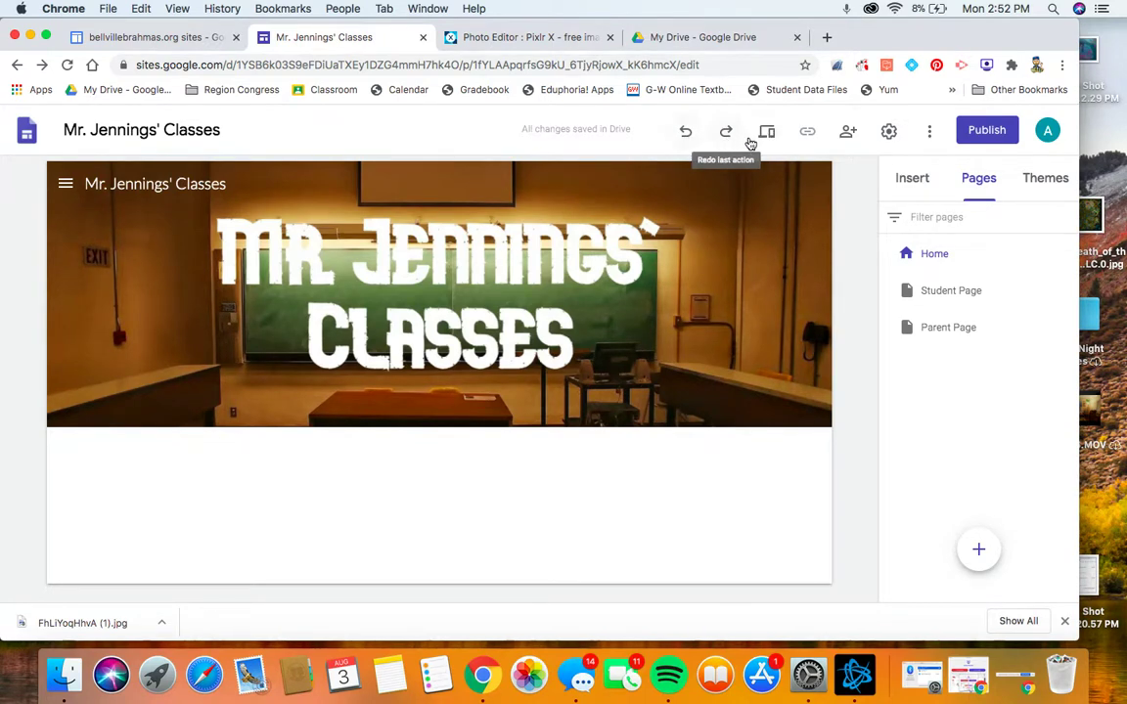
pyautogui.click(768, 136)
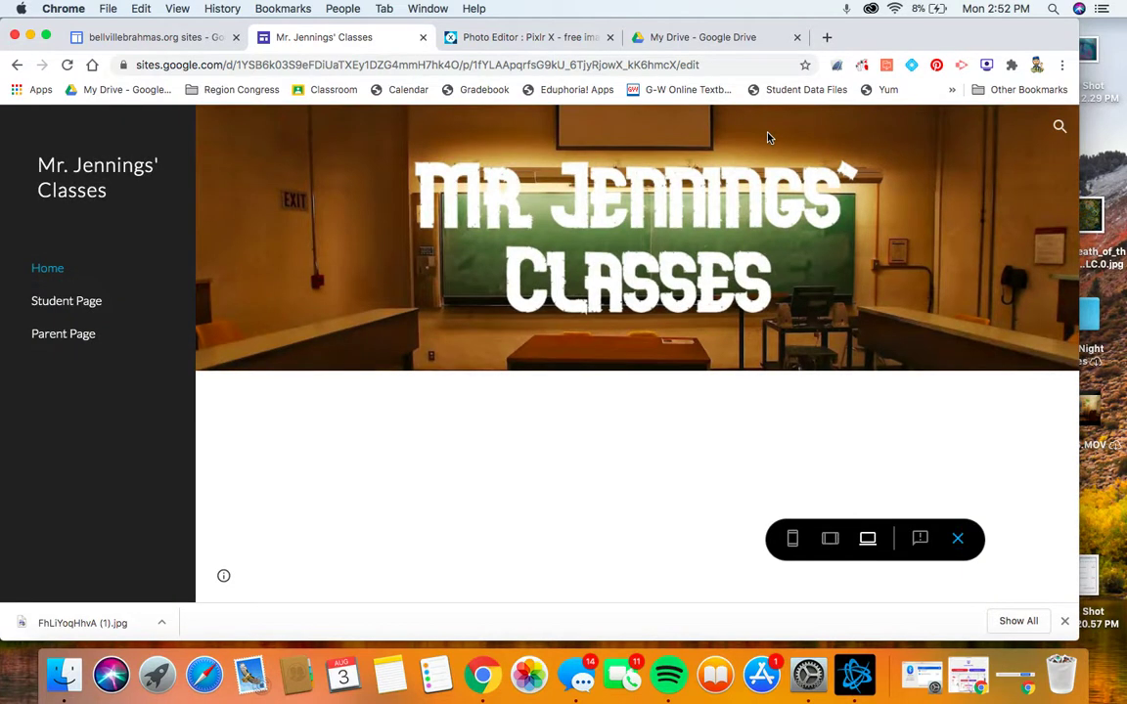
pyautogui.click(829, 539)
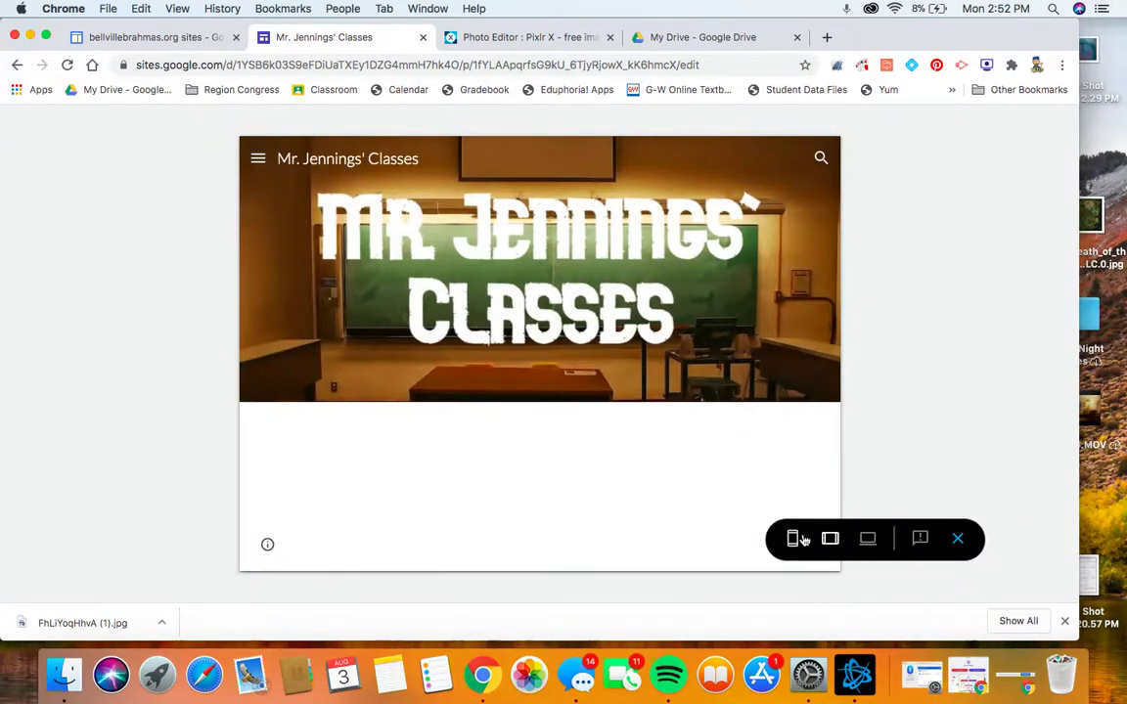
pyautogui.click(794, 539)
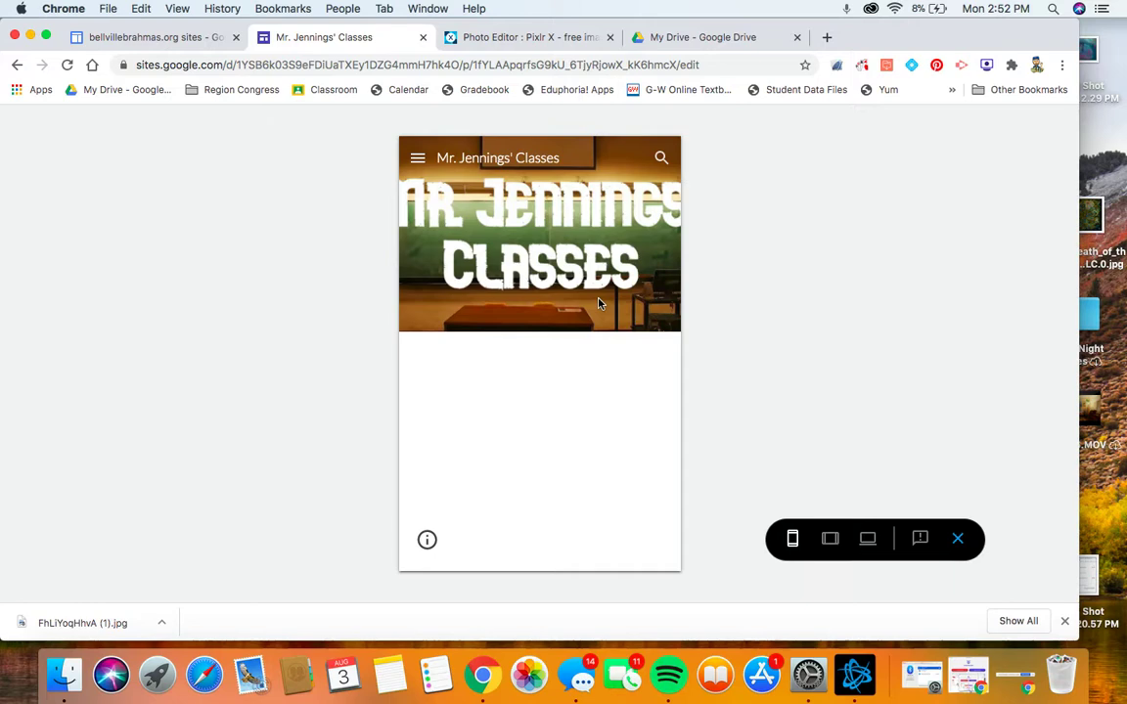
pyautogui.click(868, 539)
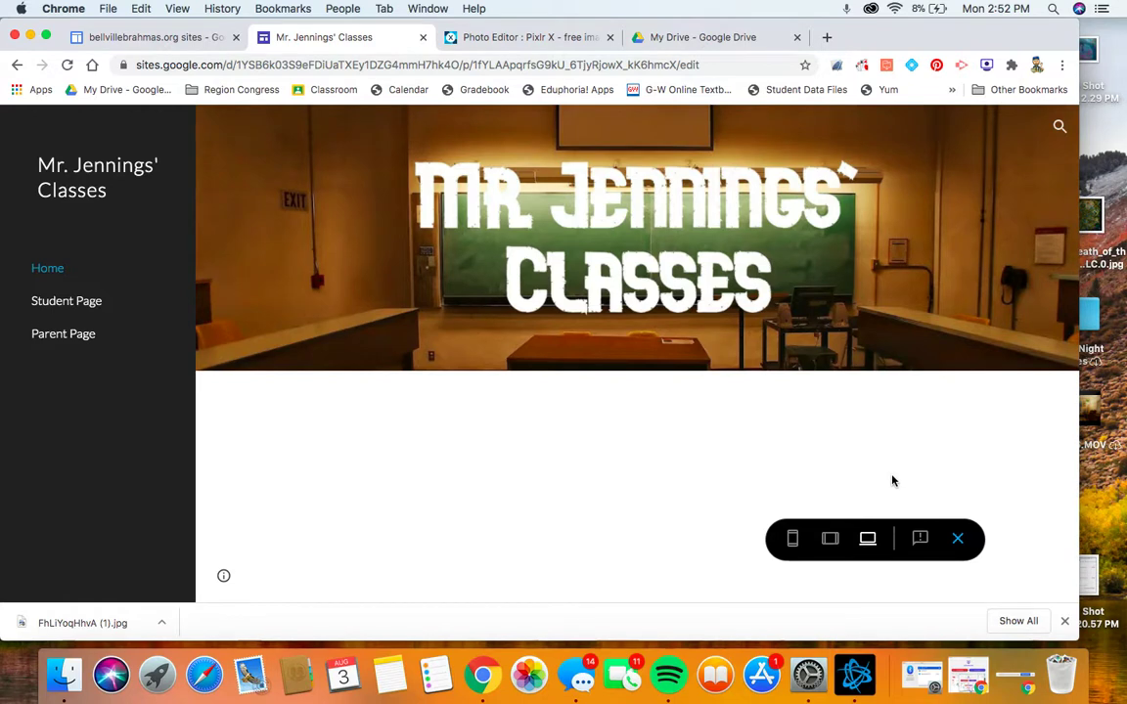
pyautogui.click(958, 539)
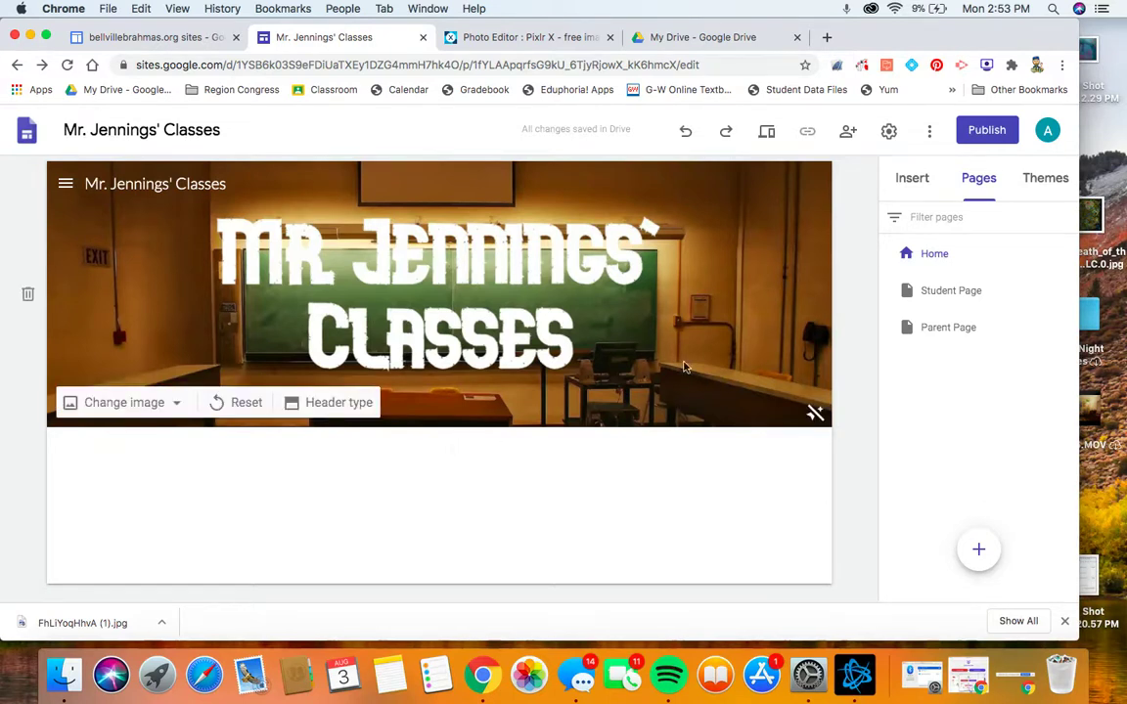
# - Upload the Parent Portal image asvilGR3CPE.jpg from Downloads onto the home page below the header
pyautogui.click(913, 186)
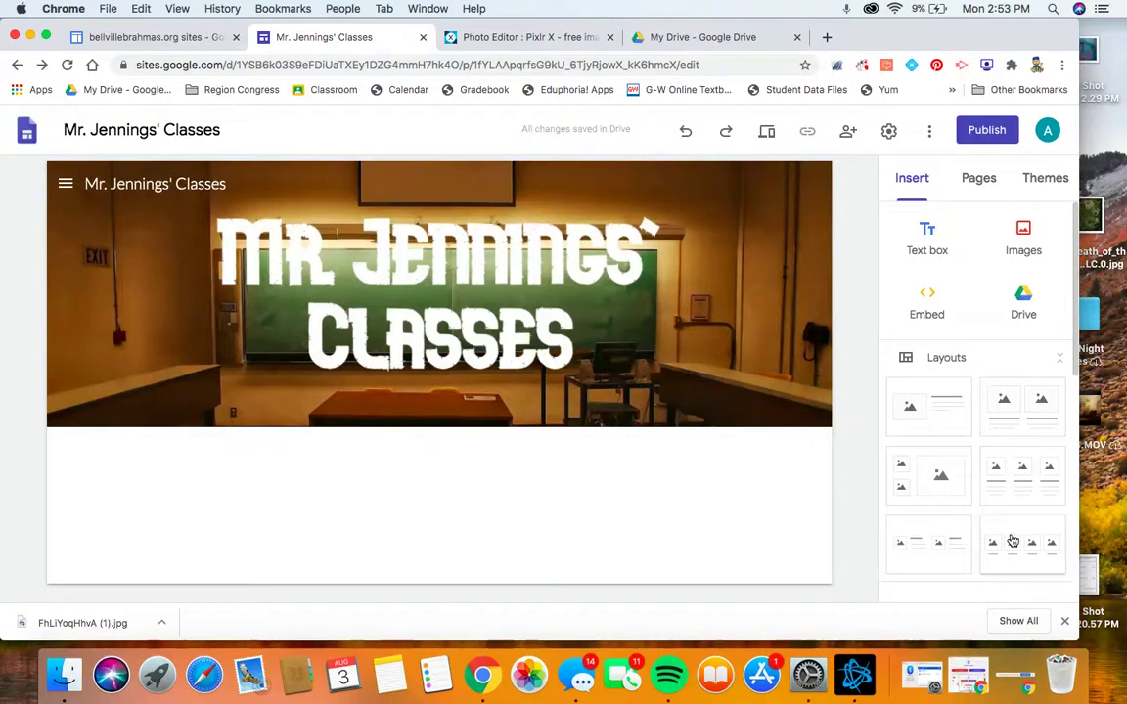
pyautogui.click(1066, 621)
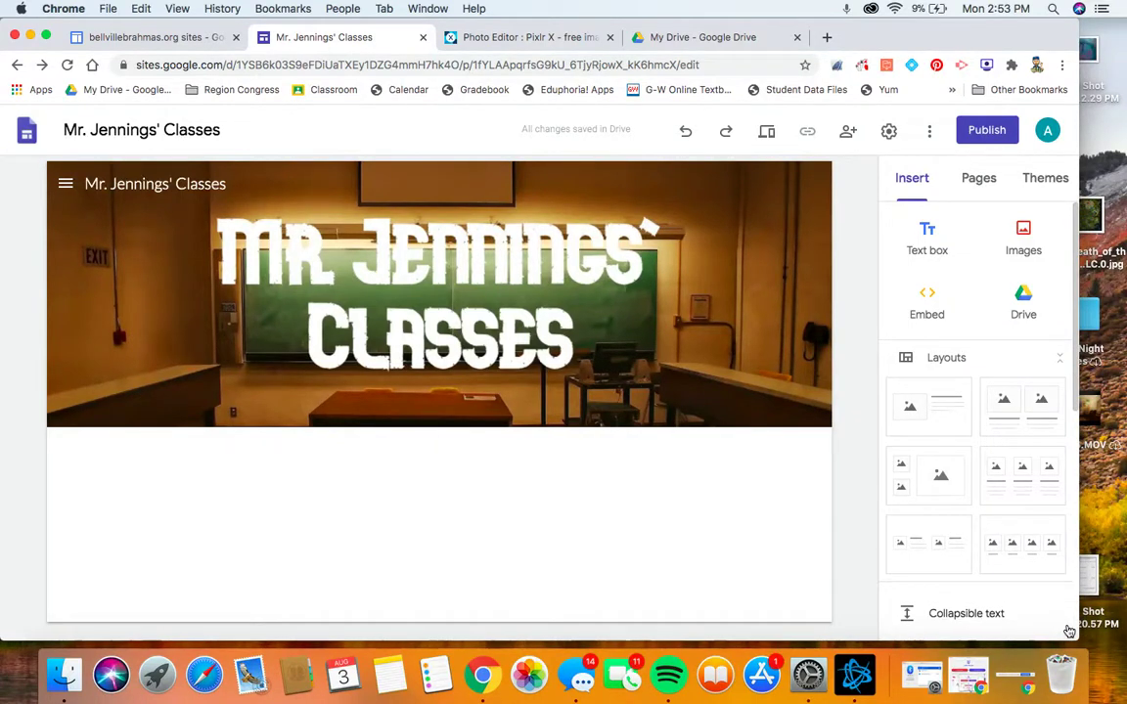
pyautogui.click(1024, 235)
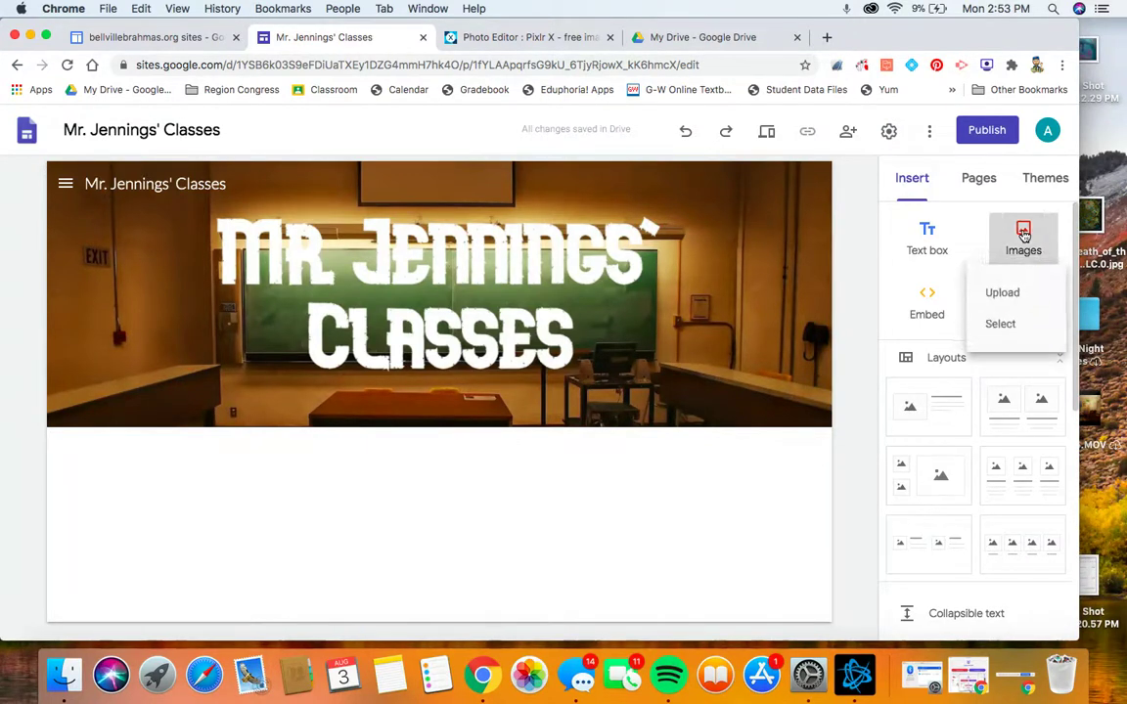
pyautogui.click(1006, 293)
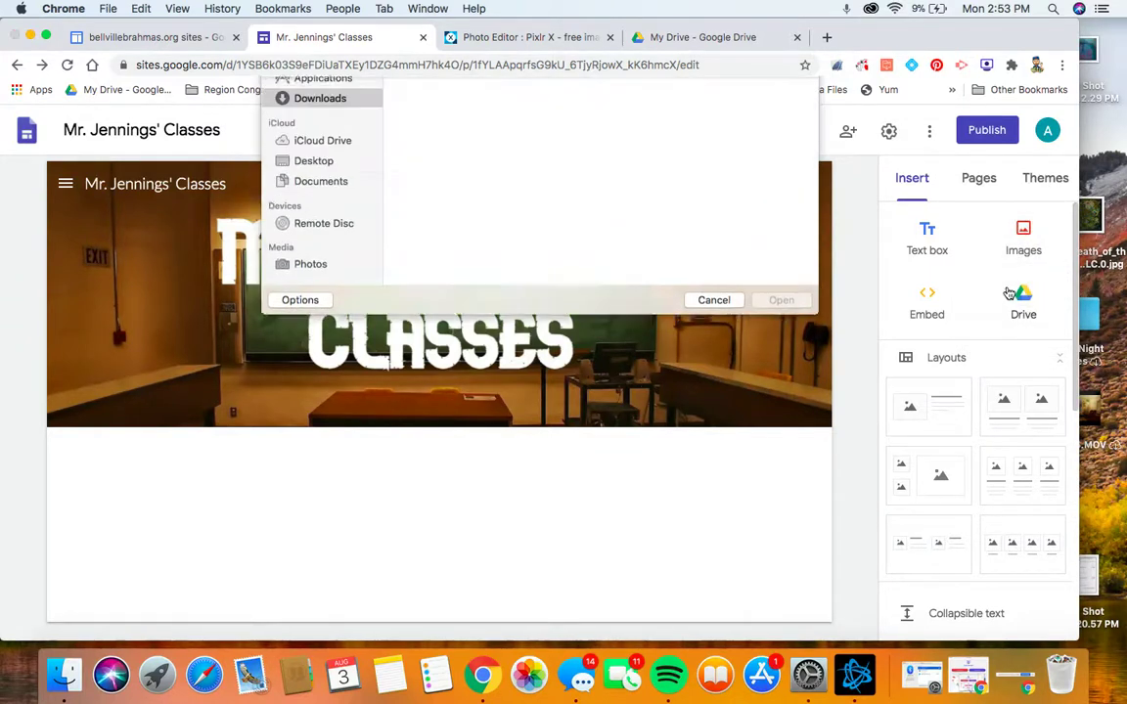
pyautogui.scroll(-5, 567, 260)
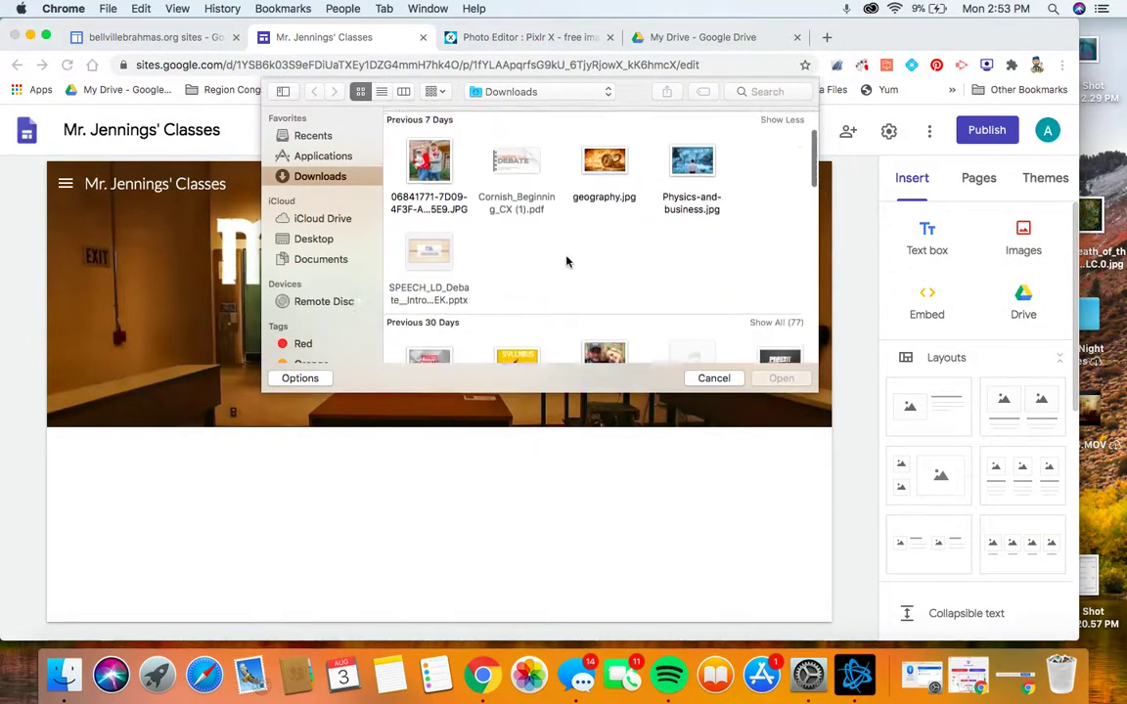
pyautogui.scroll(-3, 568, 260)
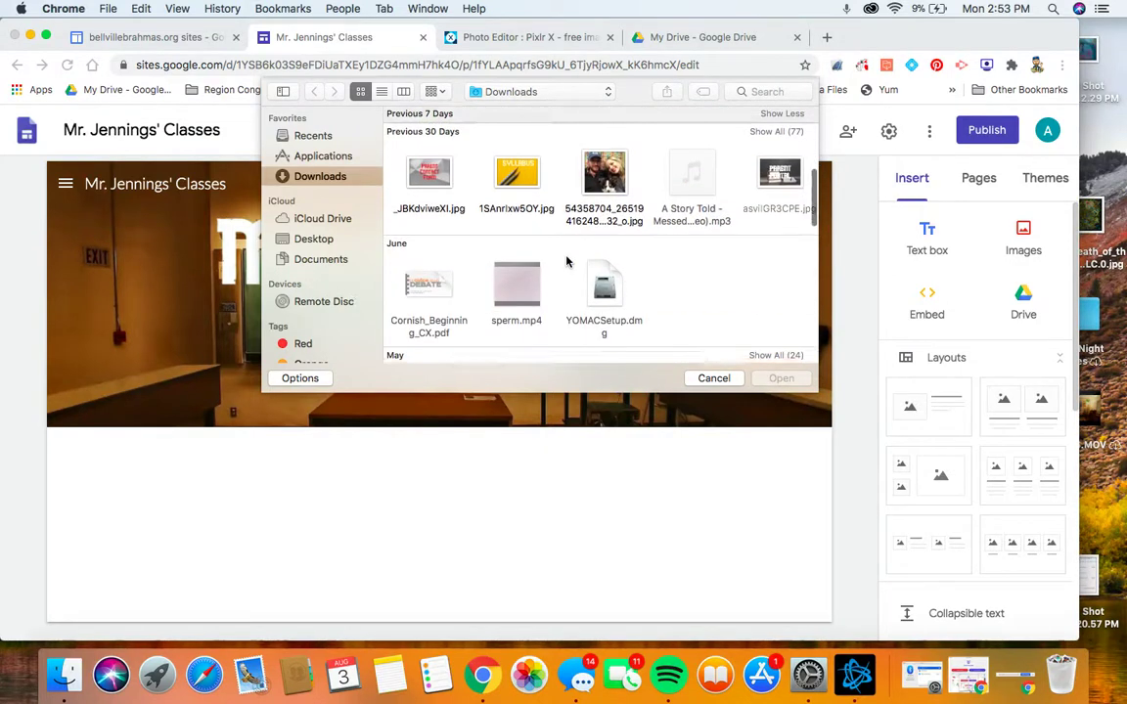
pyautogui.click(751, 210)
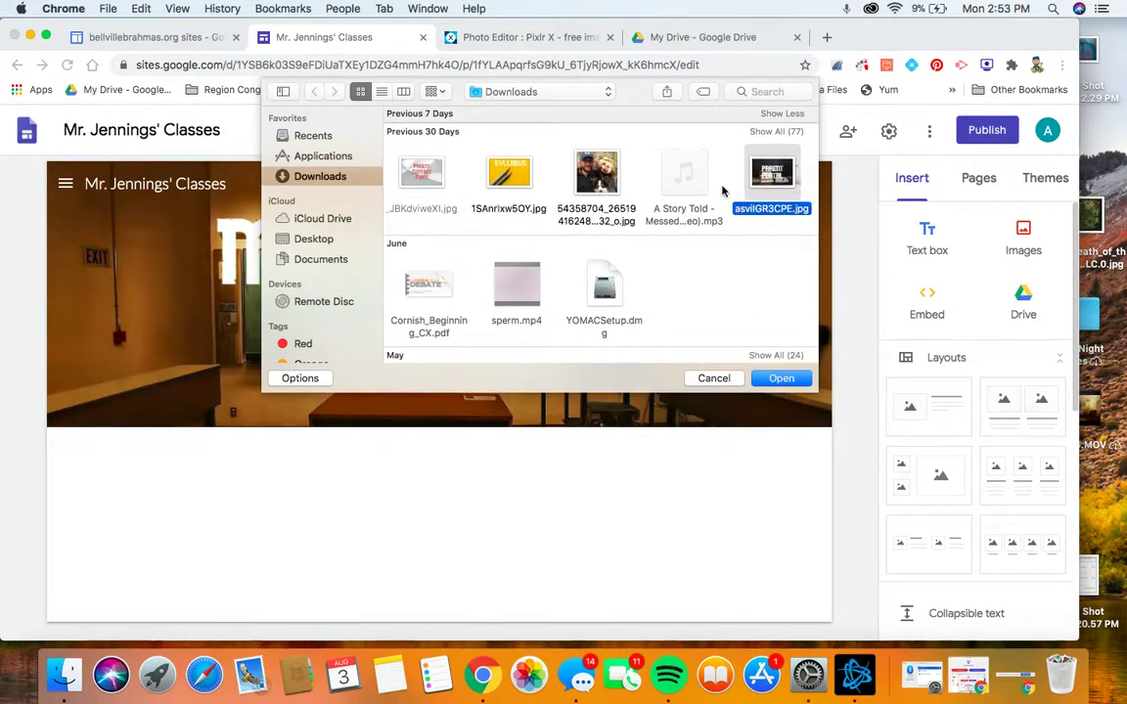
pyautogui.hscroll(2, 724, 189)
pyautogui.scroll(1, 724, 188)
pyautogui.hscroll(4, 685, 194)
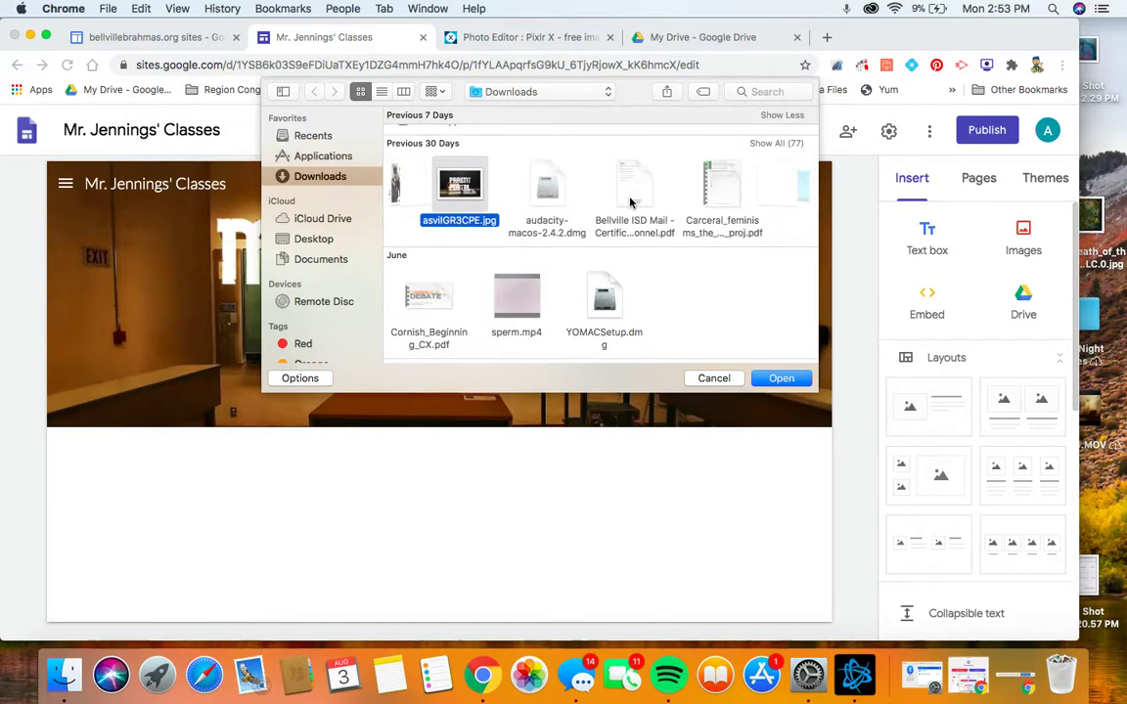
pyautogui.hscroll(8, 629, 200)
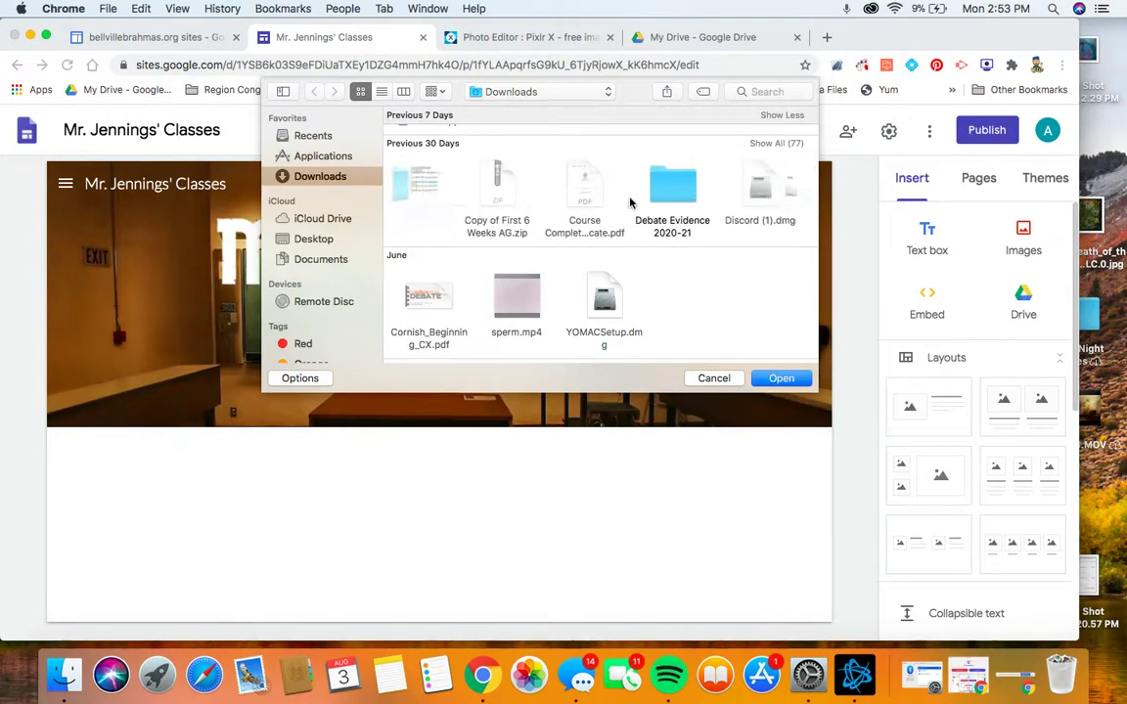
pyautogui.hscroll(-4, 629, 203)
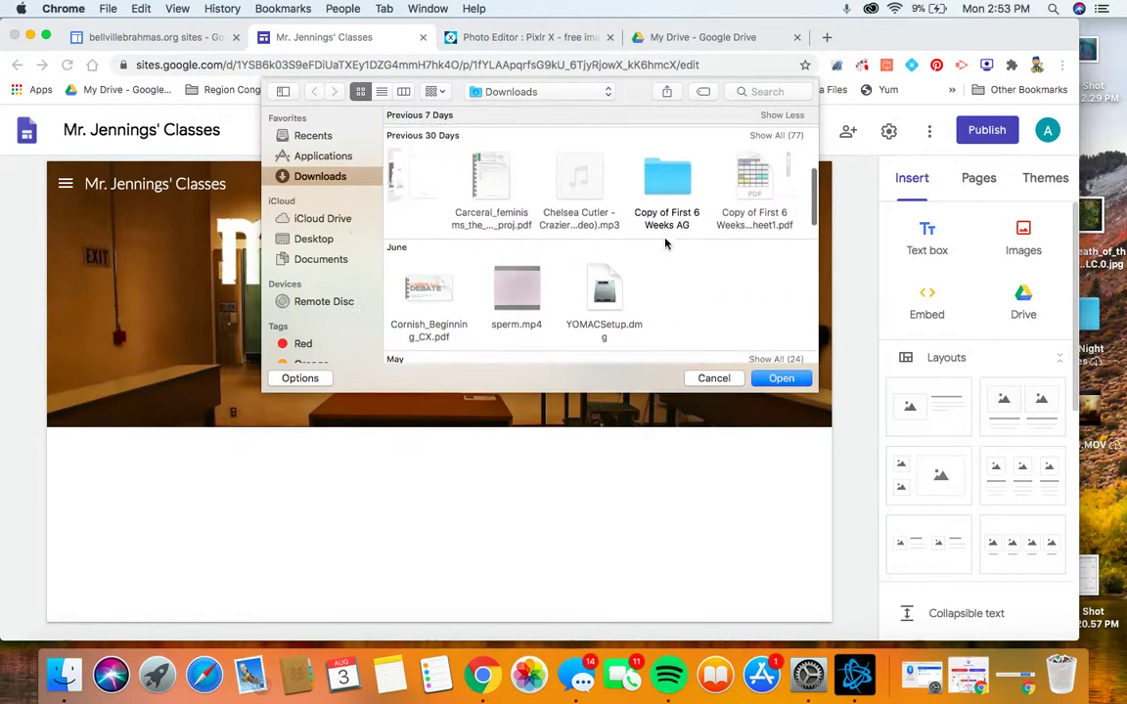
pyautogui.scroll(-2, 645, 225)
pyautogui.hscroll(-3, 661, 244)
pyautogui.click(468, 168)
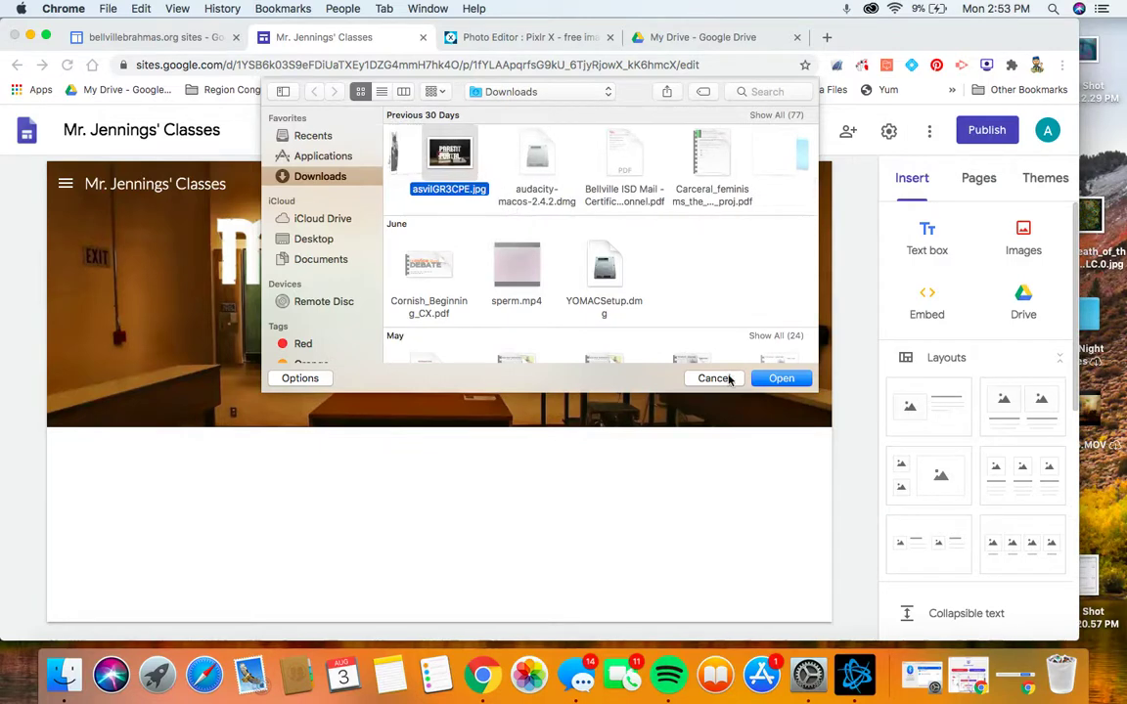
pyautogui.click(783, 379)
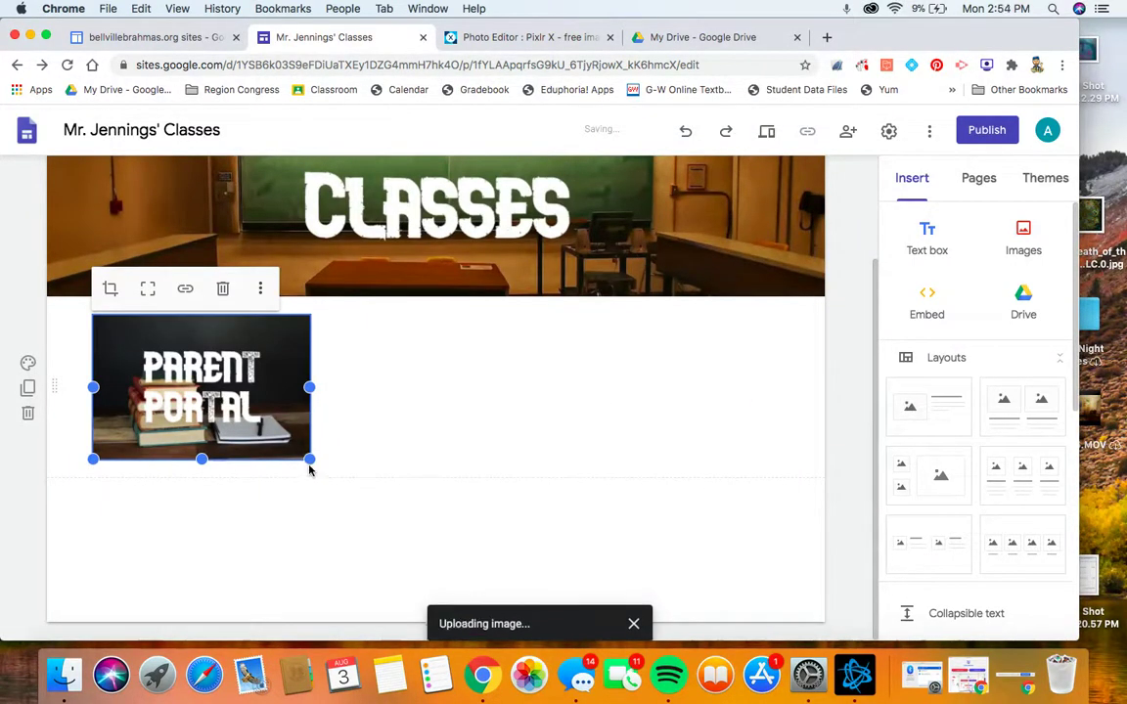
# - Enlarge the Parent Portal image to nearly half the page width and link it to the site's Parent Page
pyautogui.moveTo(309, 462); pyautogui.dragTo(427, 541)
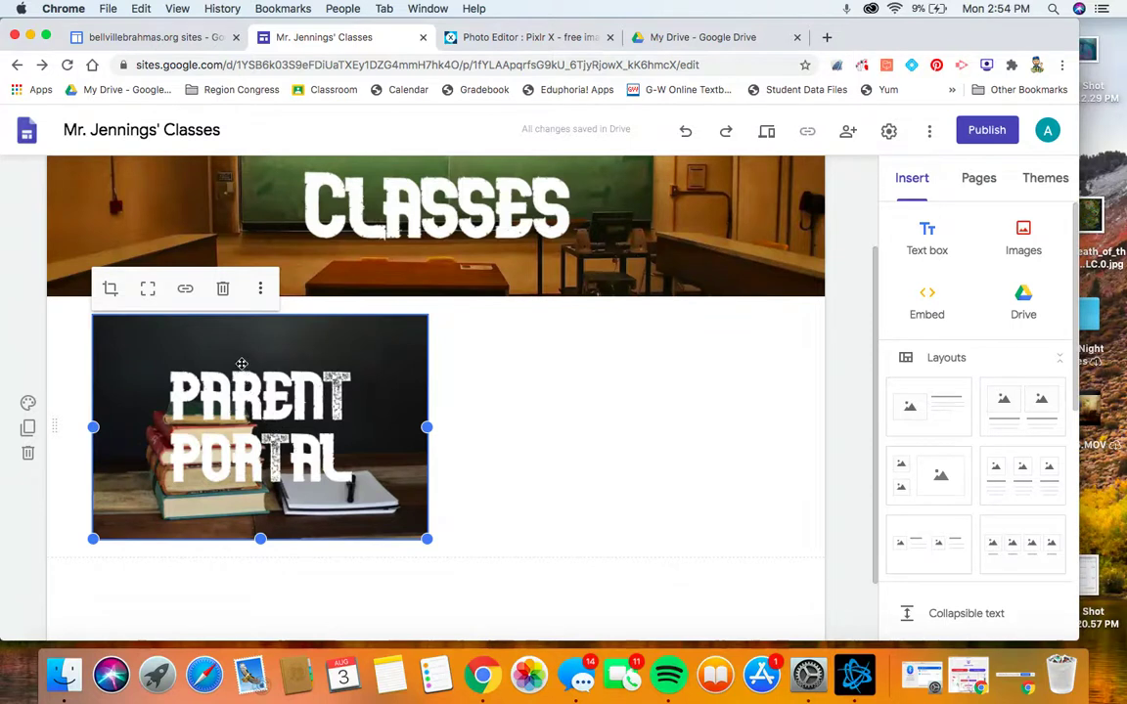
pyautogui.click(186, 291)
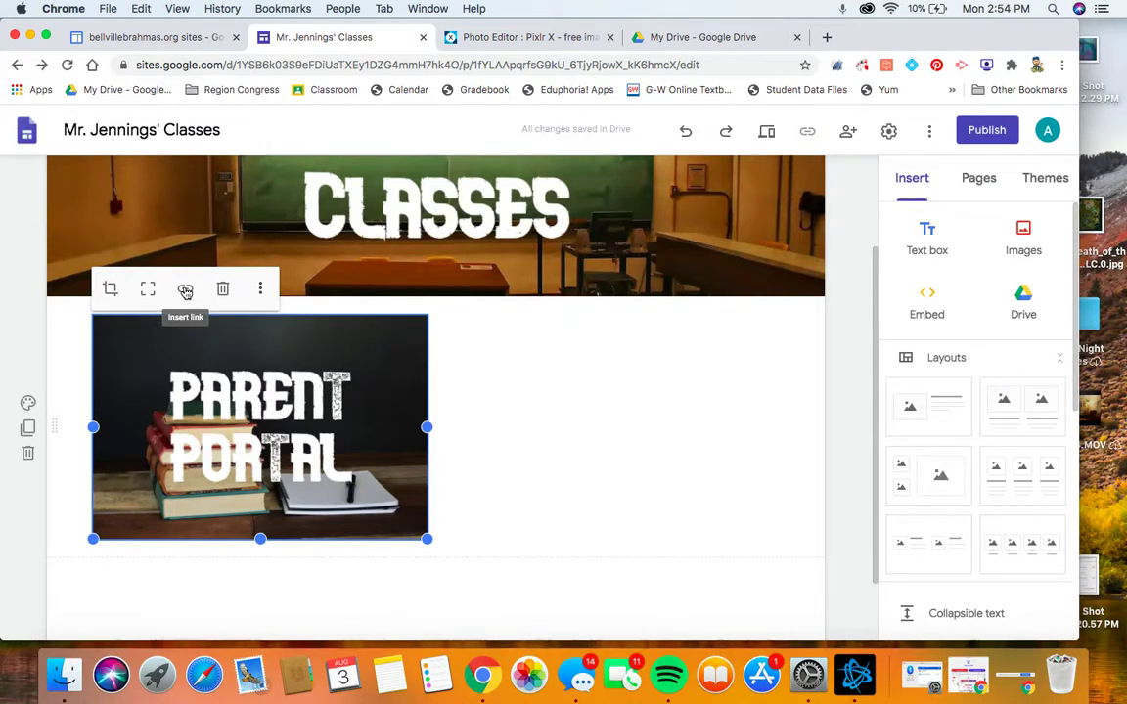
pyautogui.click(186, 291)
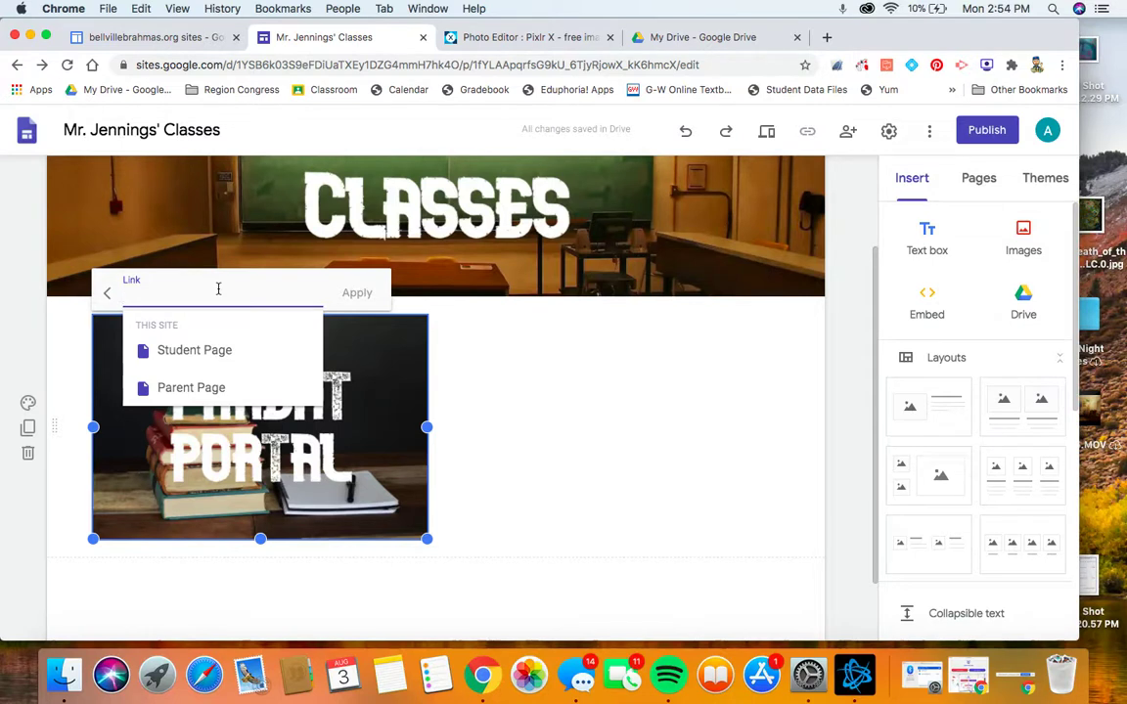
pyautogui.click(210, 389)
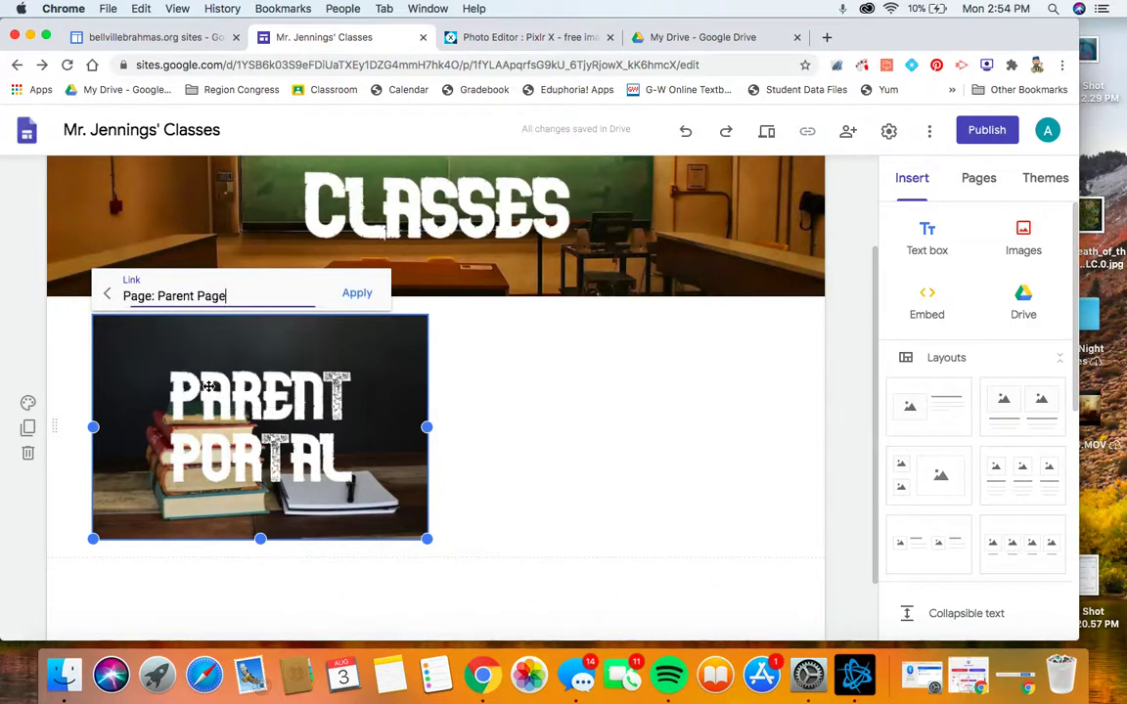
pyautogui.click(358, 295)
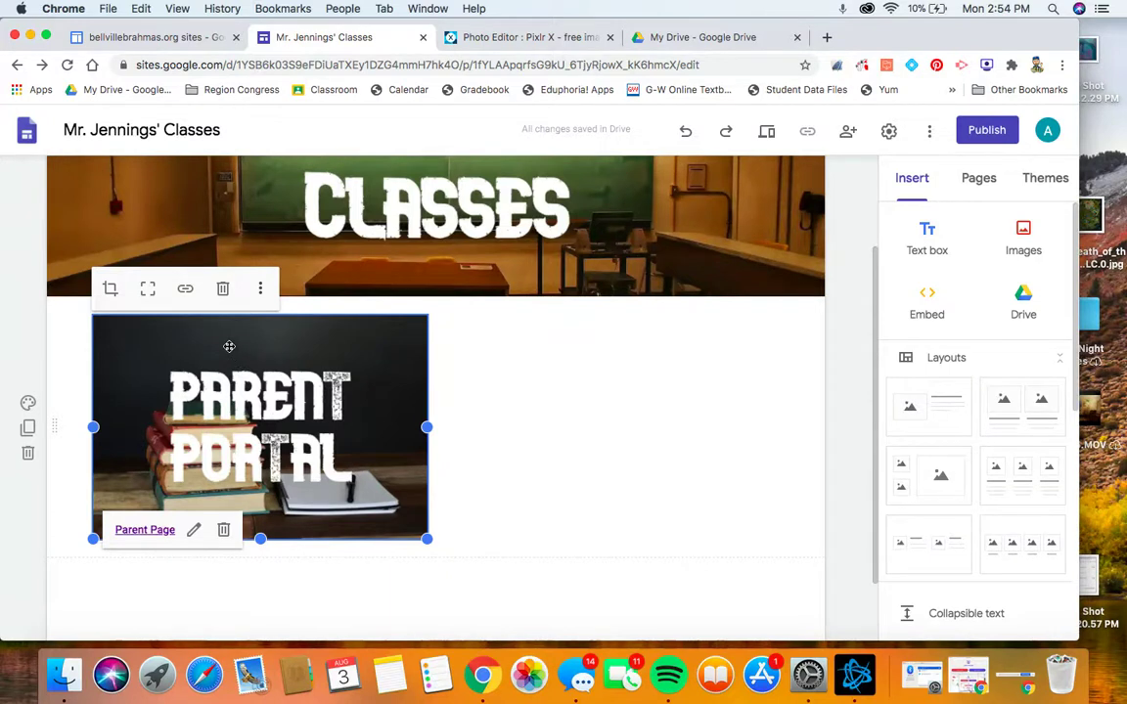
pyautogui.click(184, 290)
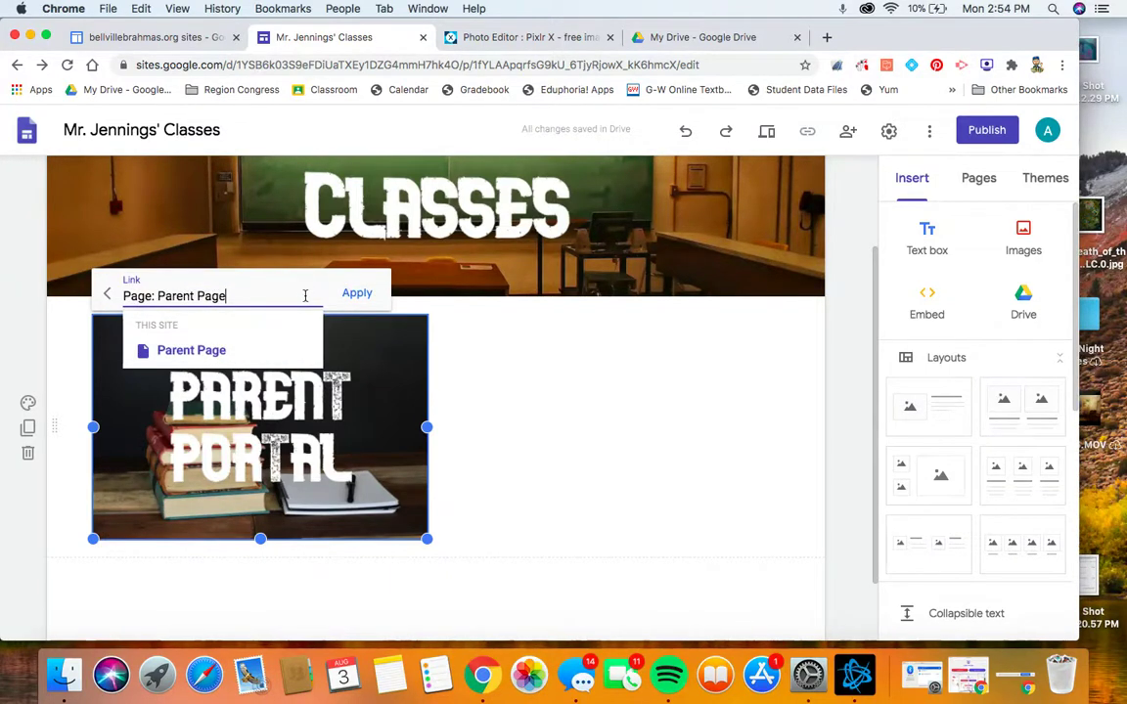
pyautogui.click(352, 293)
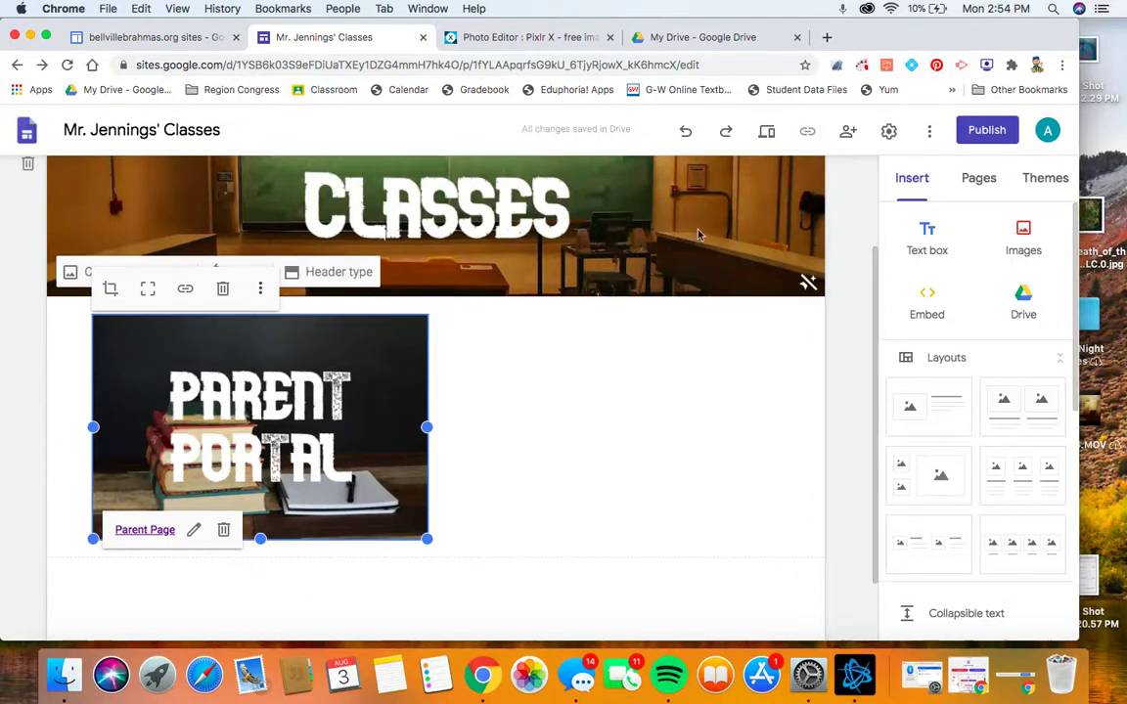
# - Preview the site, test the Parent Portal image's link, and return to the home page in the editor
pyautogui.click(771, 133)
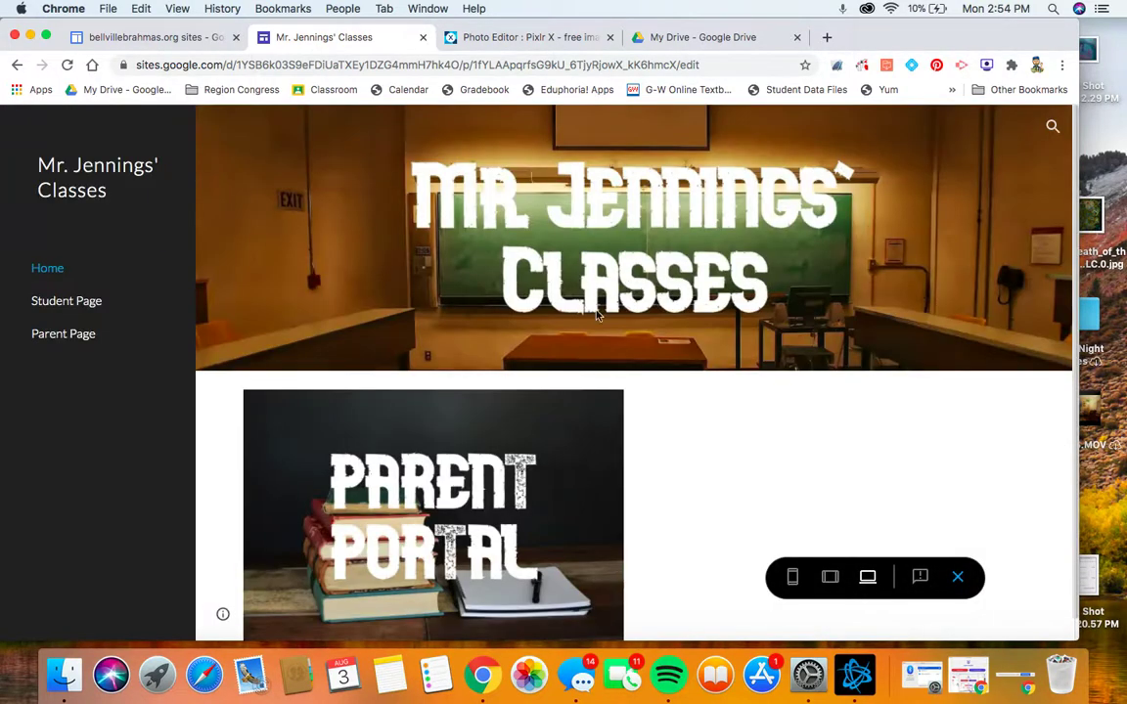
pyautogui.click(443, 482)
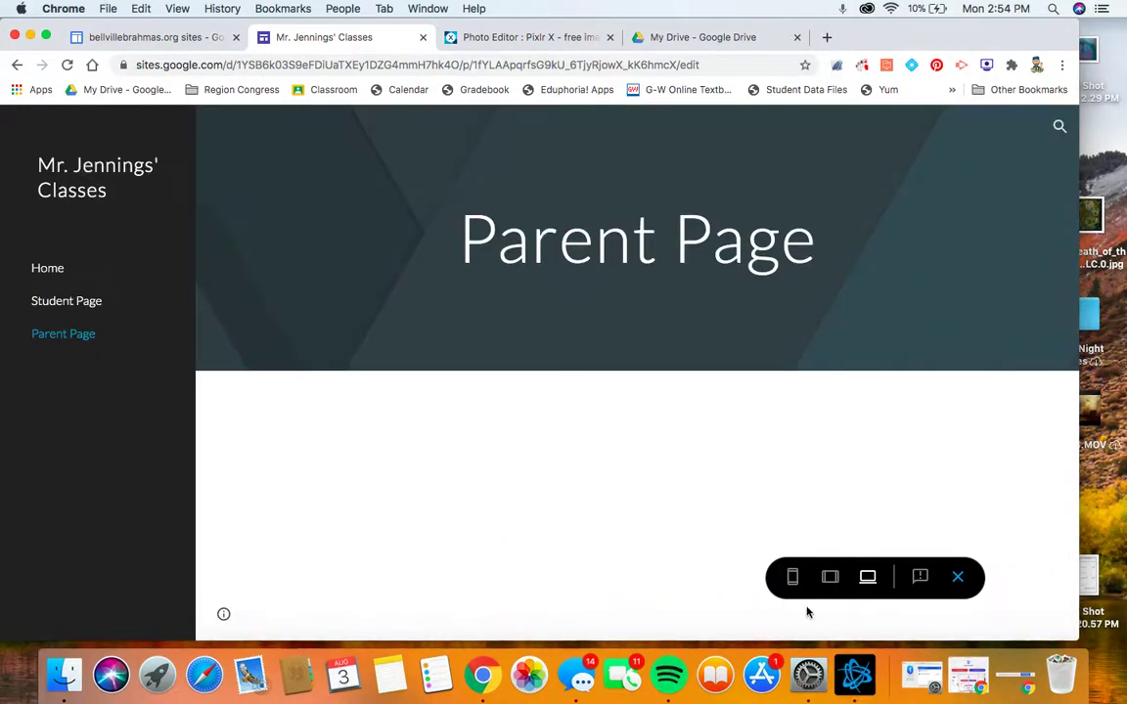
pyautogui.click(959, 578)
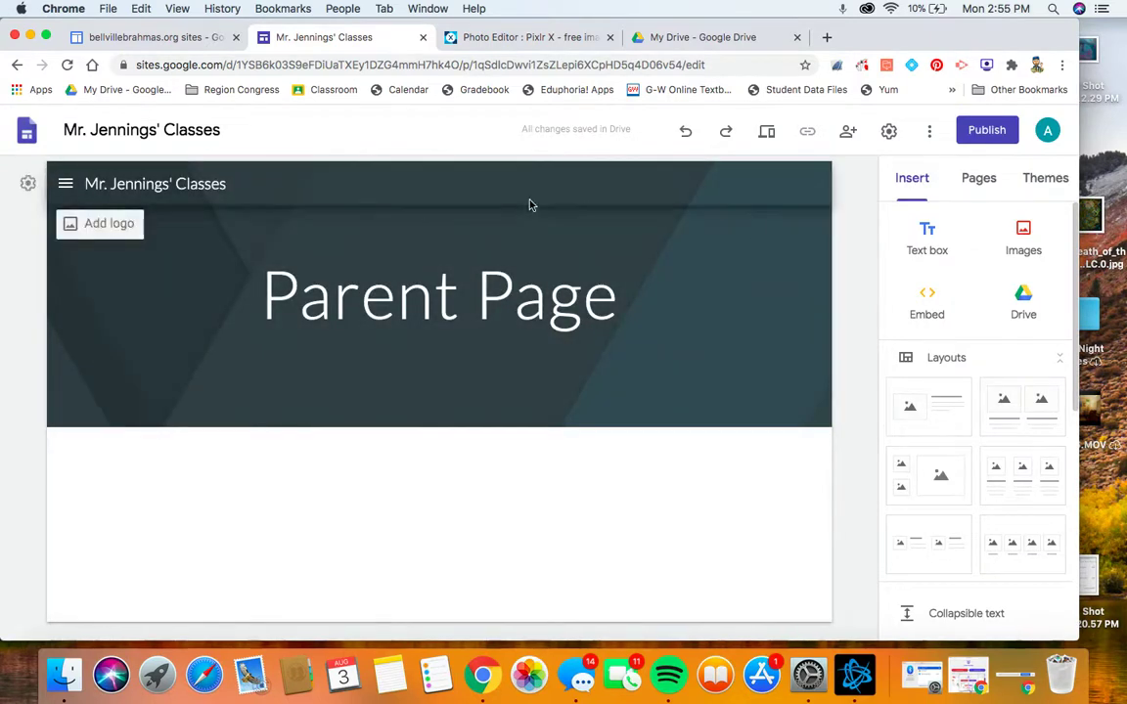
pyautogui.click(65, 183)
pyautogui.click(93, 224)
# - Insert a button named Student Portal that links to the Student Page on the home page
pyautogui.scroll(-2, 332, 362)
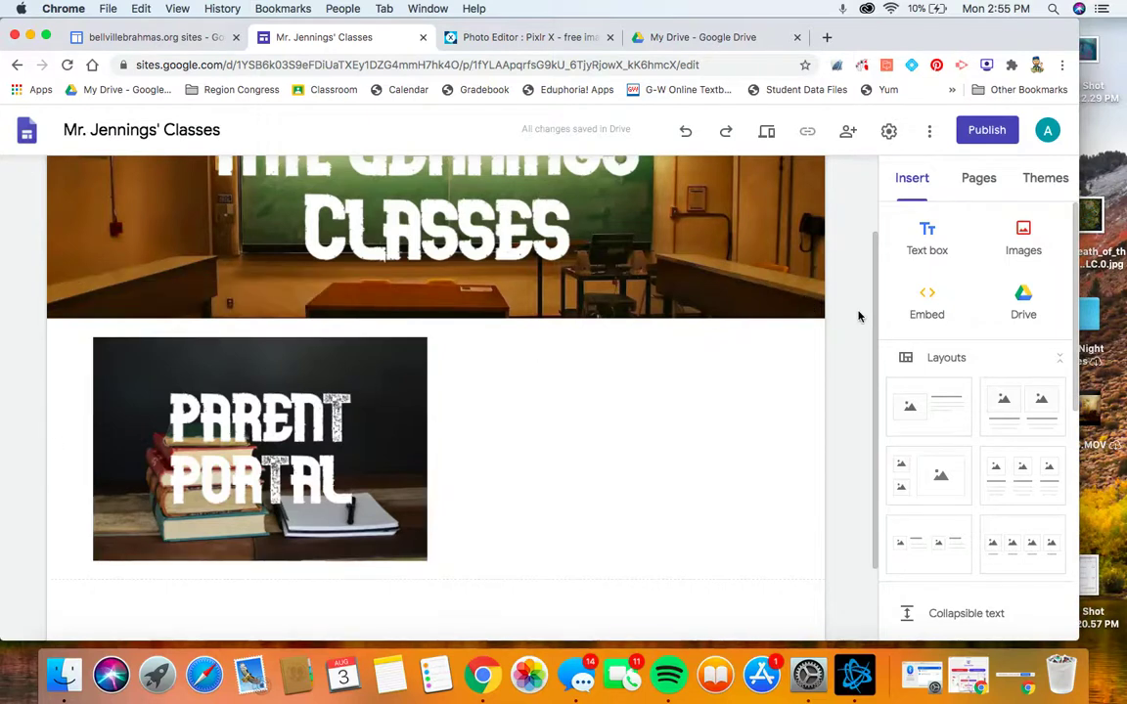
pyautogui.scroll(-3, 957, 358)
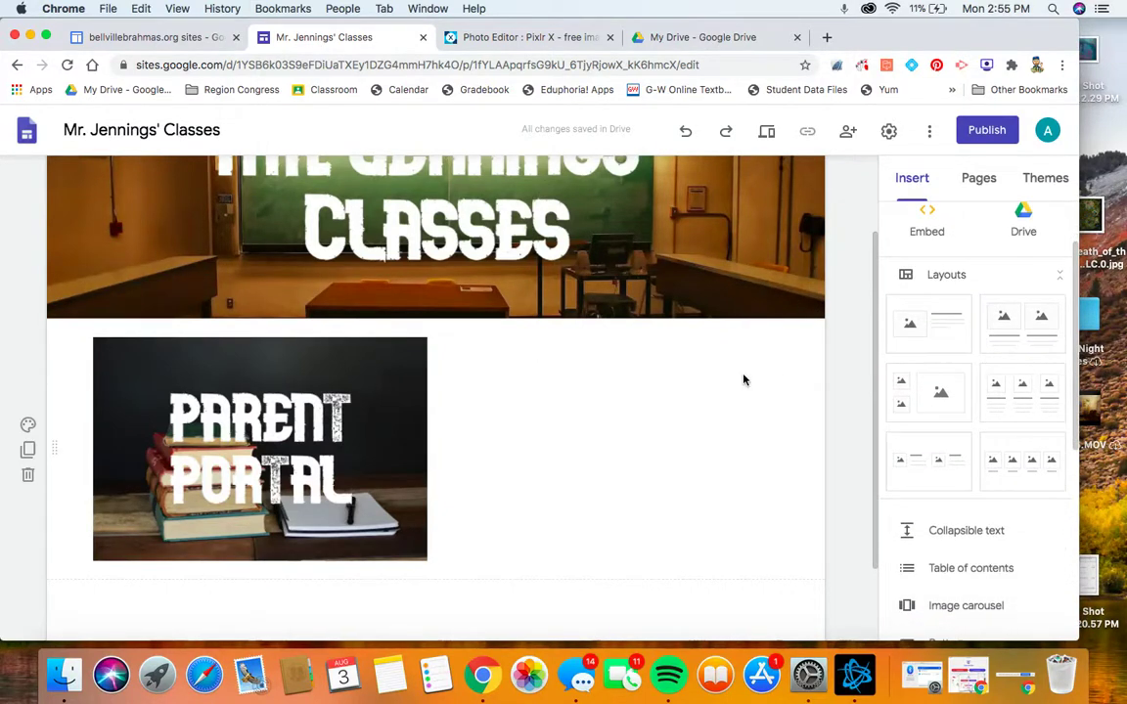
pyautogui.scroll(-1, 743, 380)
pyautogui.scroll(-3, 1012, 379)
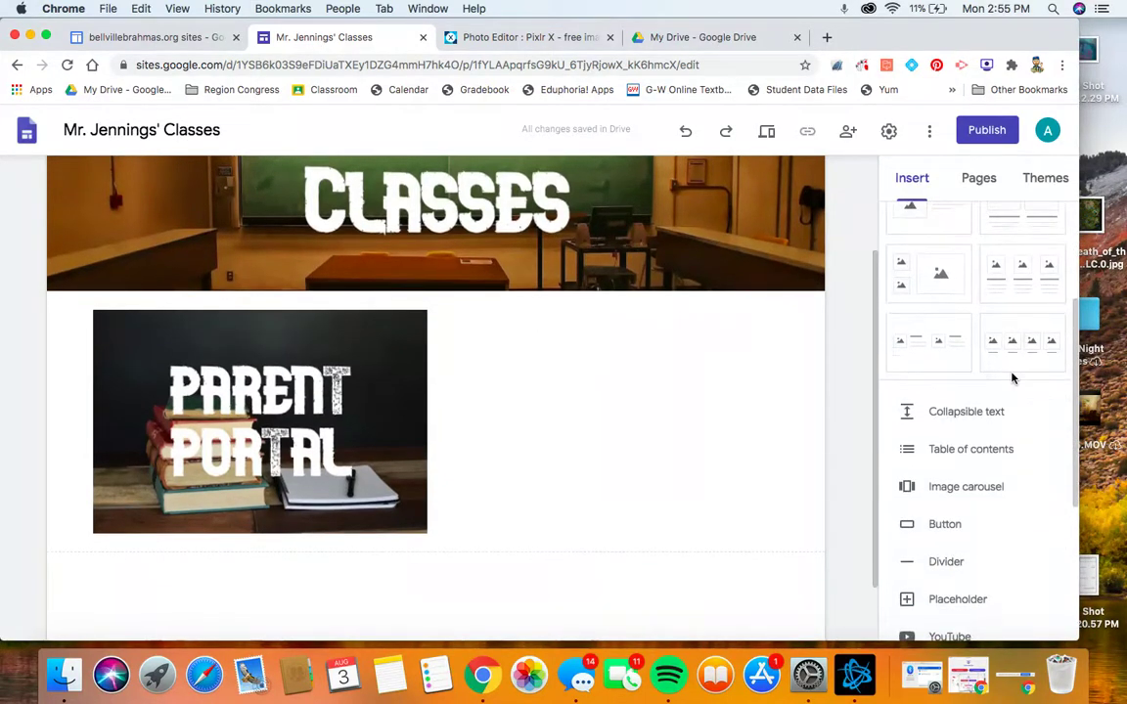
pyautogui.click(945, 525)
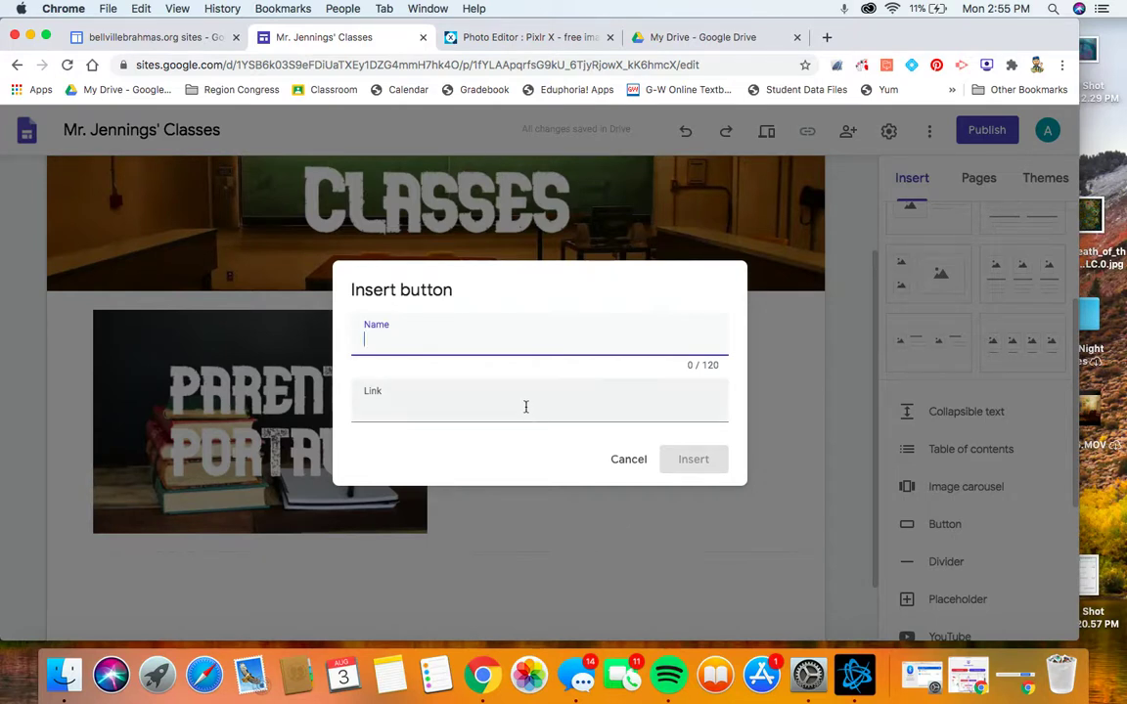
pyautogui.write('Student Portal')
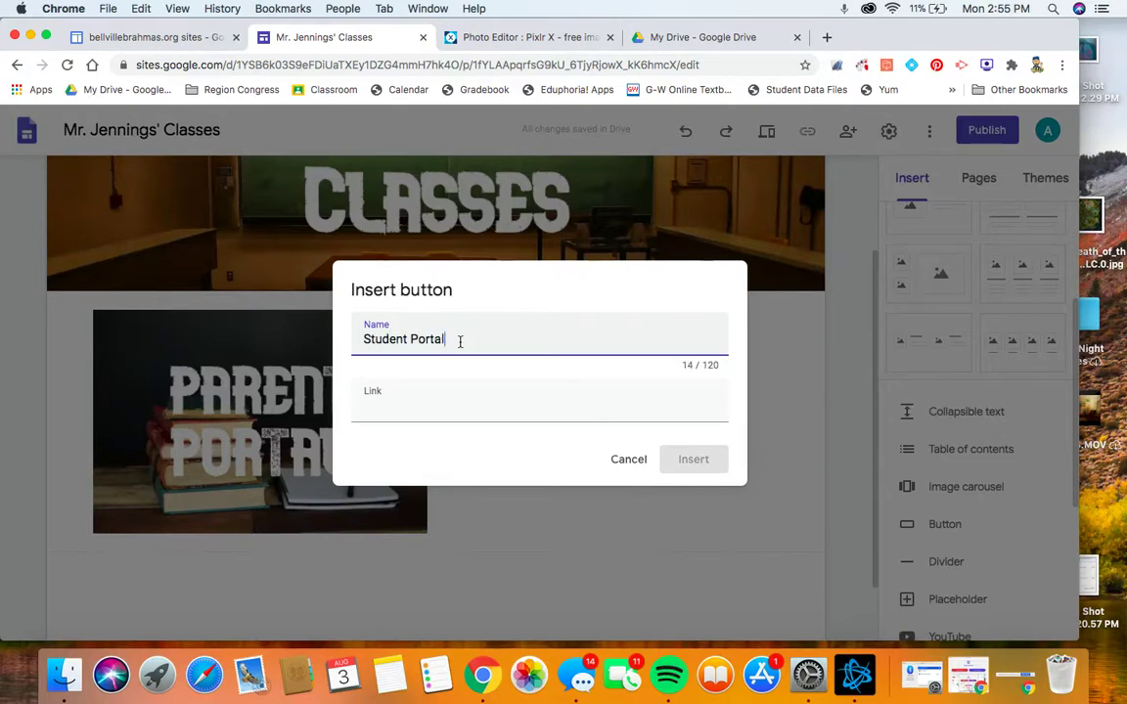
pyautogui.click(511, 404)
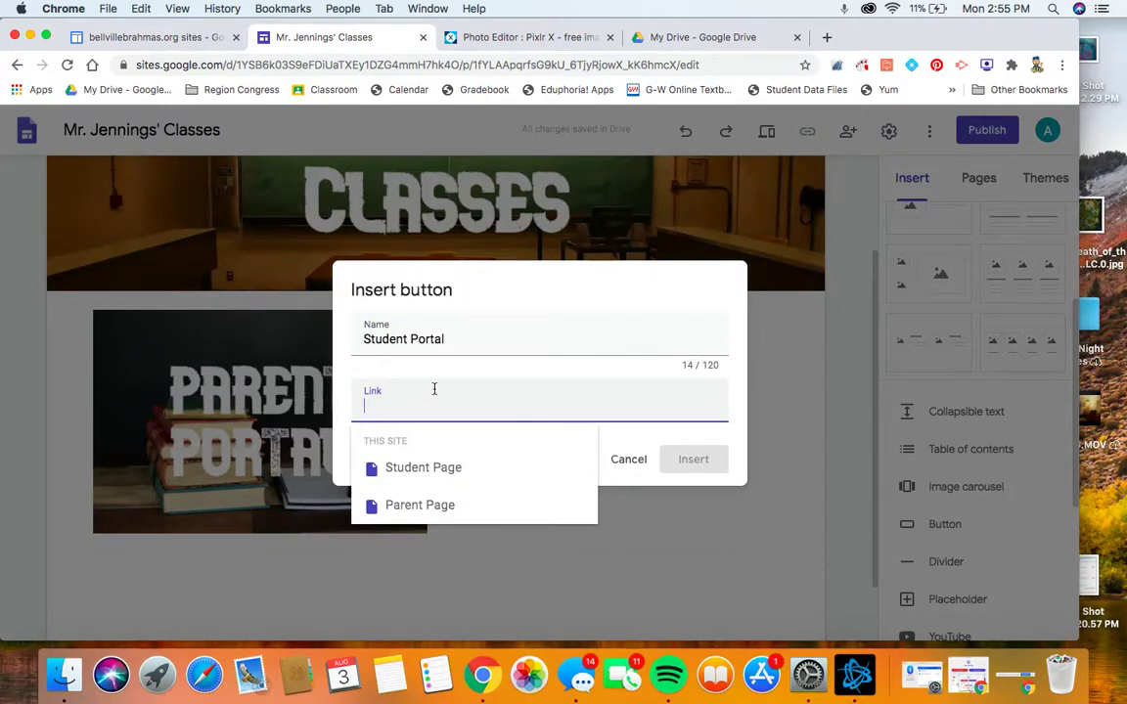
pyautogui.click(439, 482)
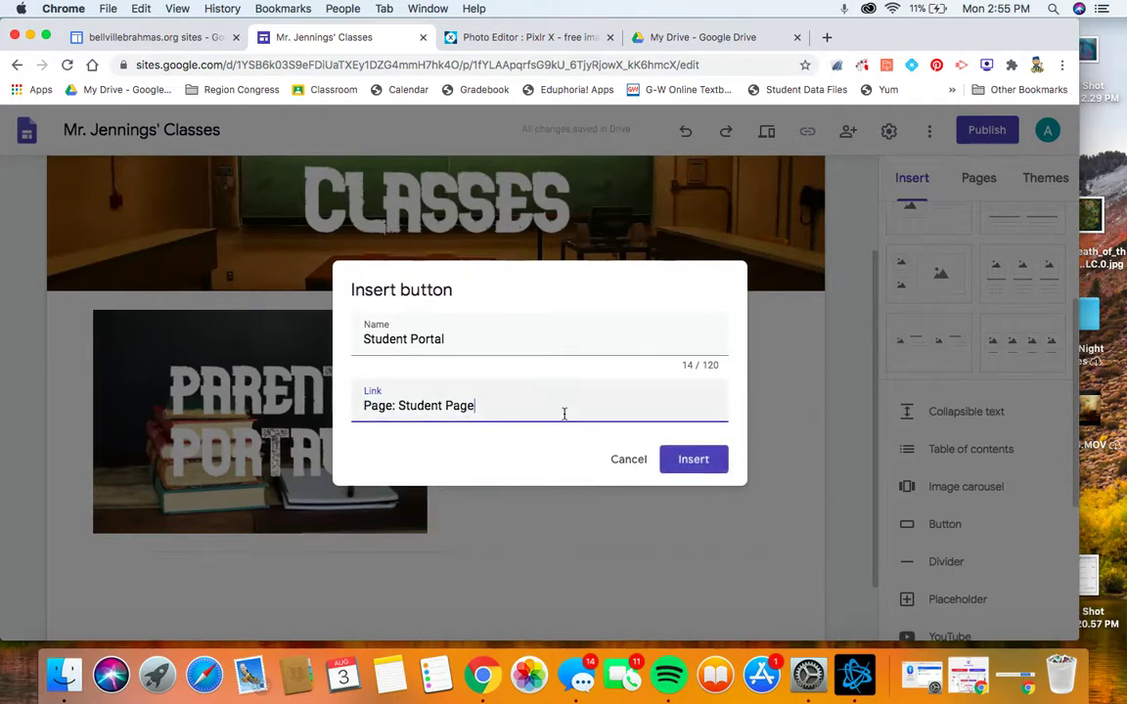
pyautogui.click(719, 460)
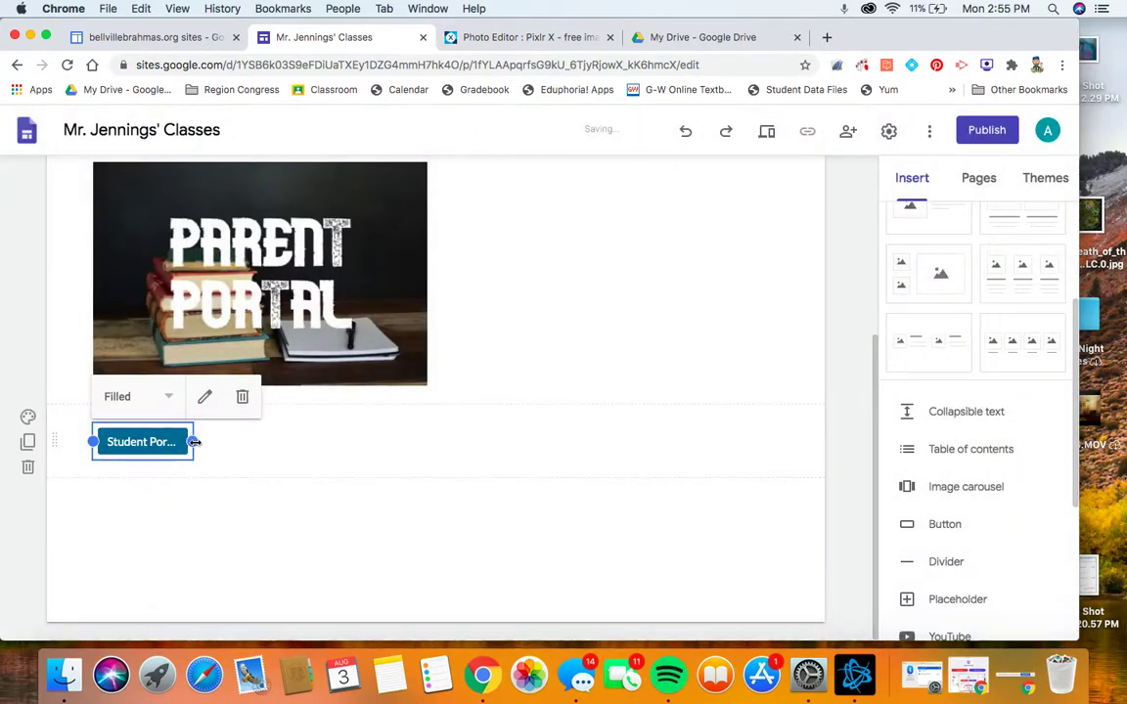
# - Widen the Student Portal button to fit its full name and move it beside the Parent Portal image
pyautogui.rightClick(202, 401)
pyautogui.press('Escape')
pyautogui.click(145, 467)
pyautogui.click(142, 442)
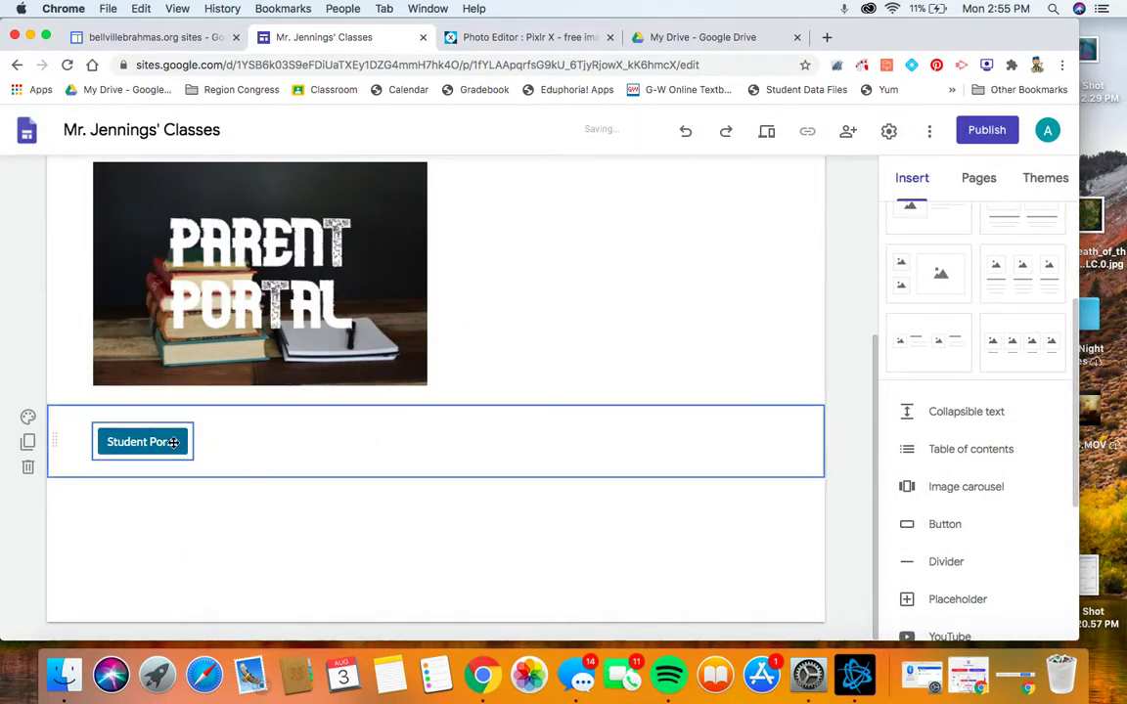
pyautogui.moveTo(189, 442); pyautogui.dragTo(272, 427)
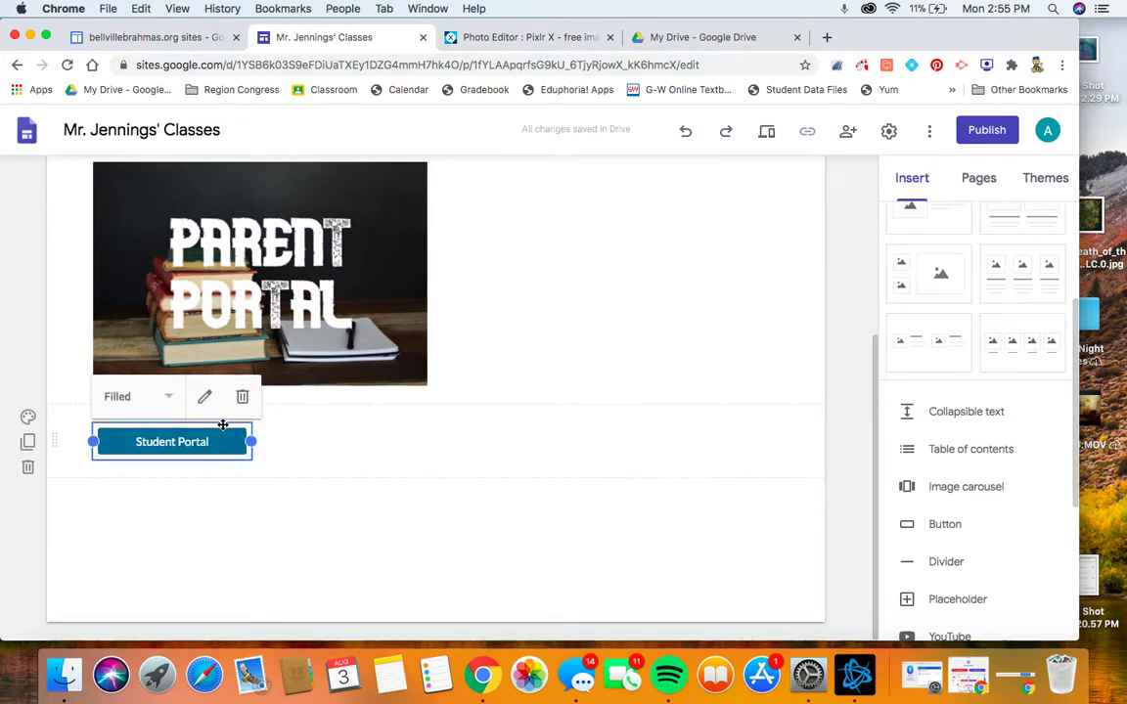
pyautogui.moveTo(223, 424); pyautogui.dragTo(570, 270)
pyautogui.click(579, 254)
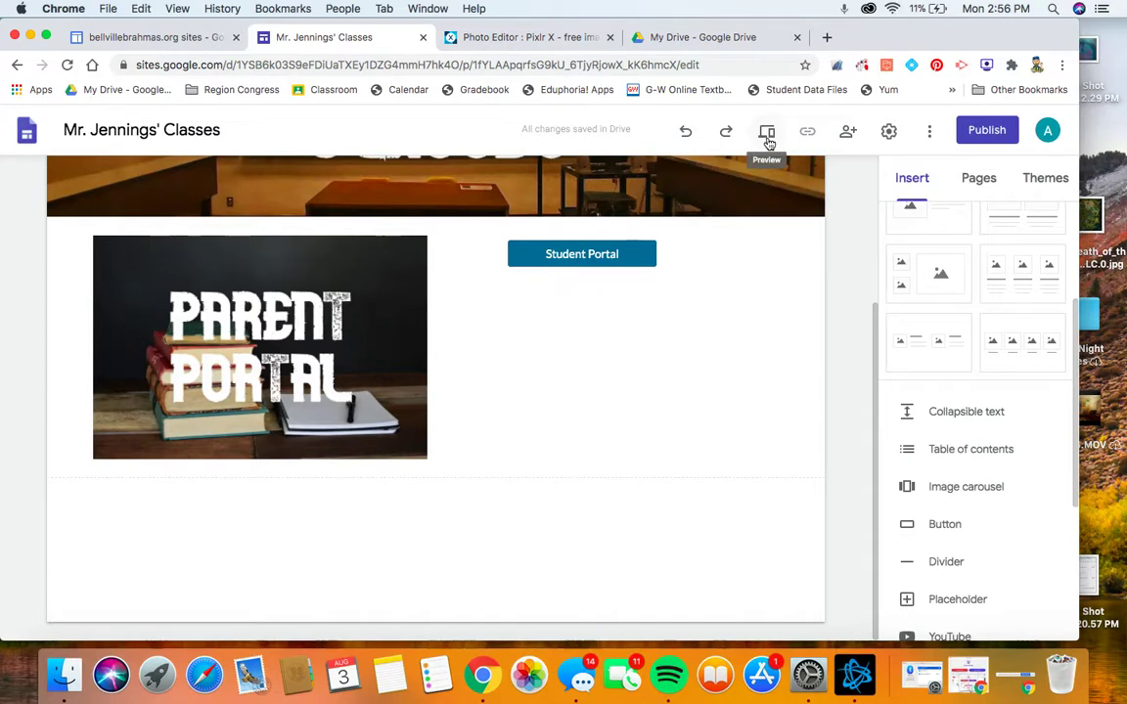
# - Preview the home page and test the Student Portal button's link
pyautogui.click(235, 297)
pyautogui.click(769, 134)
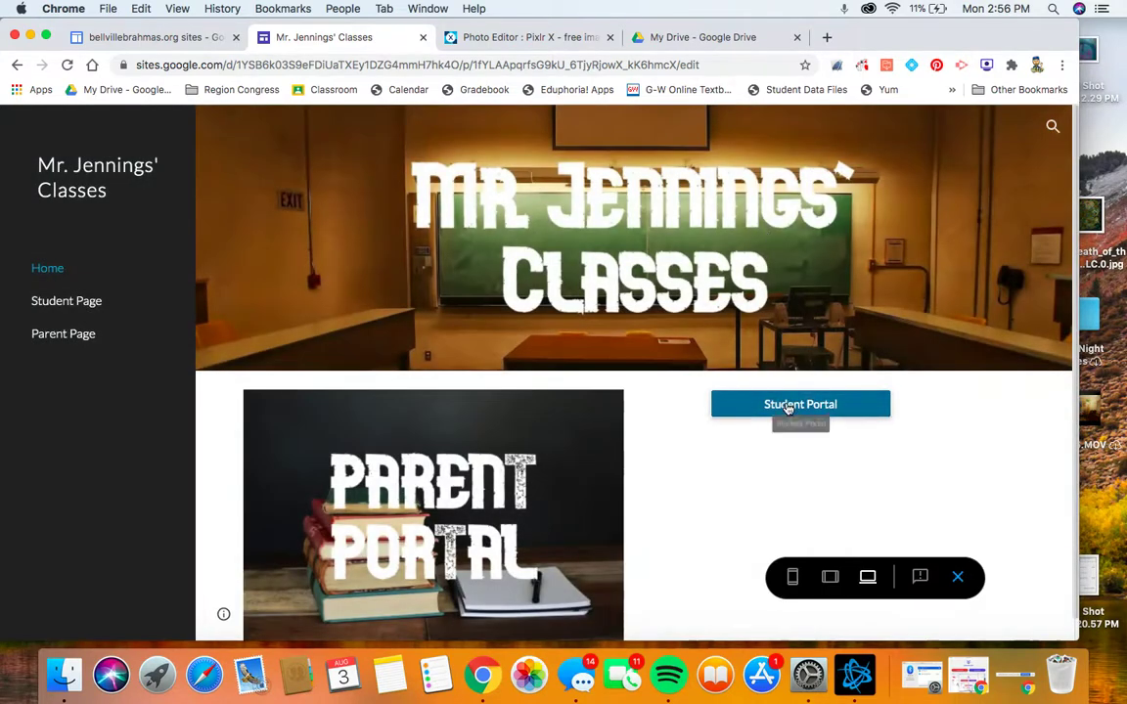
pyautogui.click(787, 408)
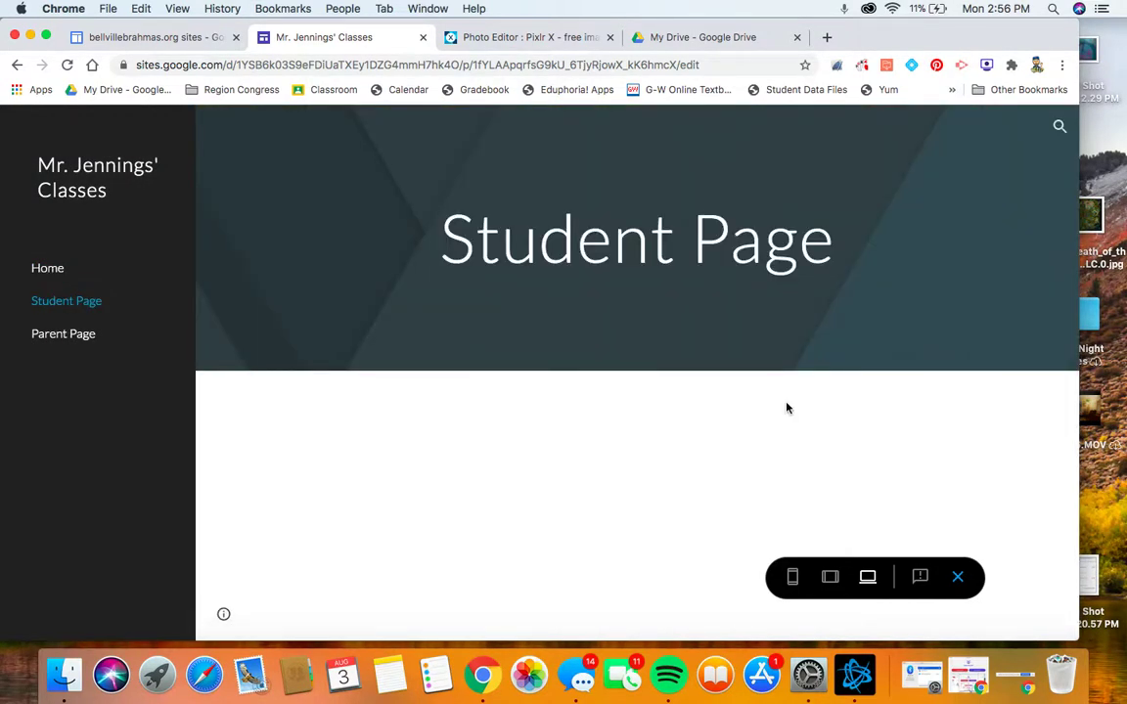
# - Exit the preview and return to the home page in the editor
pyautogui.click(958, 579)
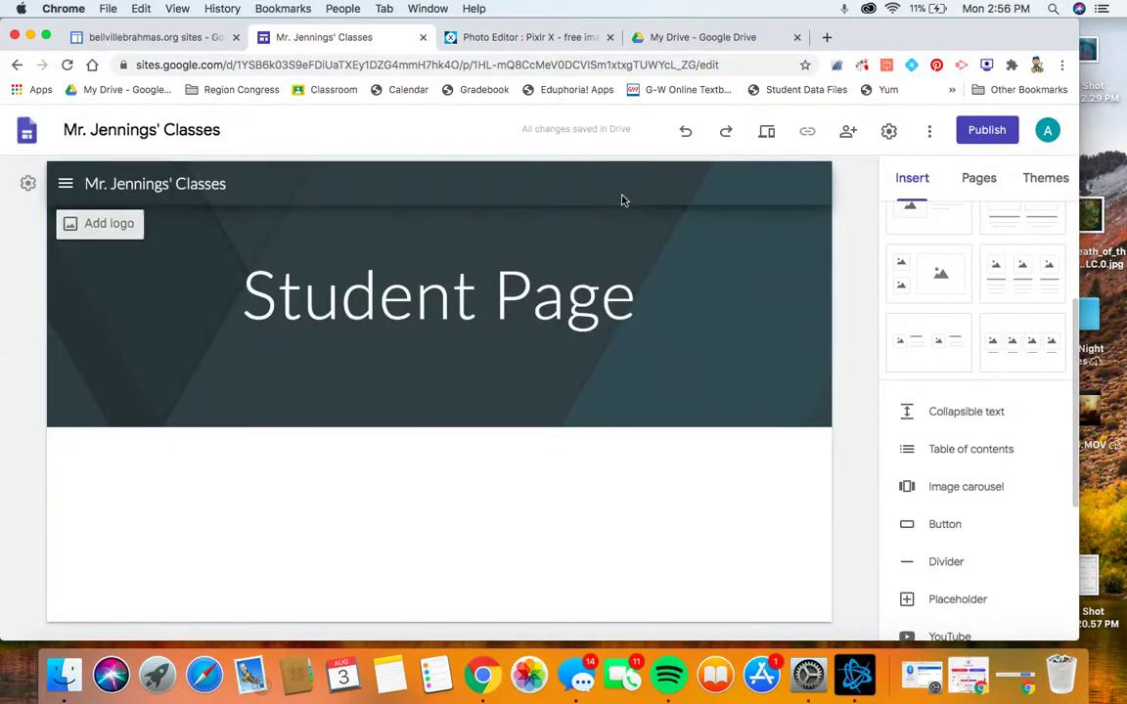
pyautogui.click(60, 183)
pyautogui.click(120, 229)
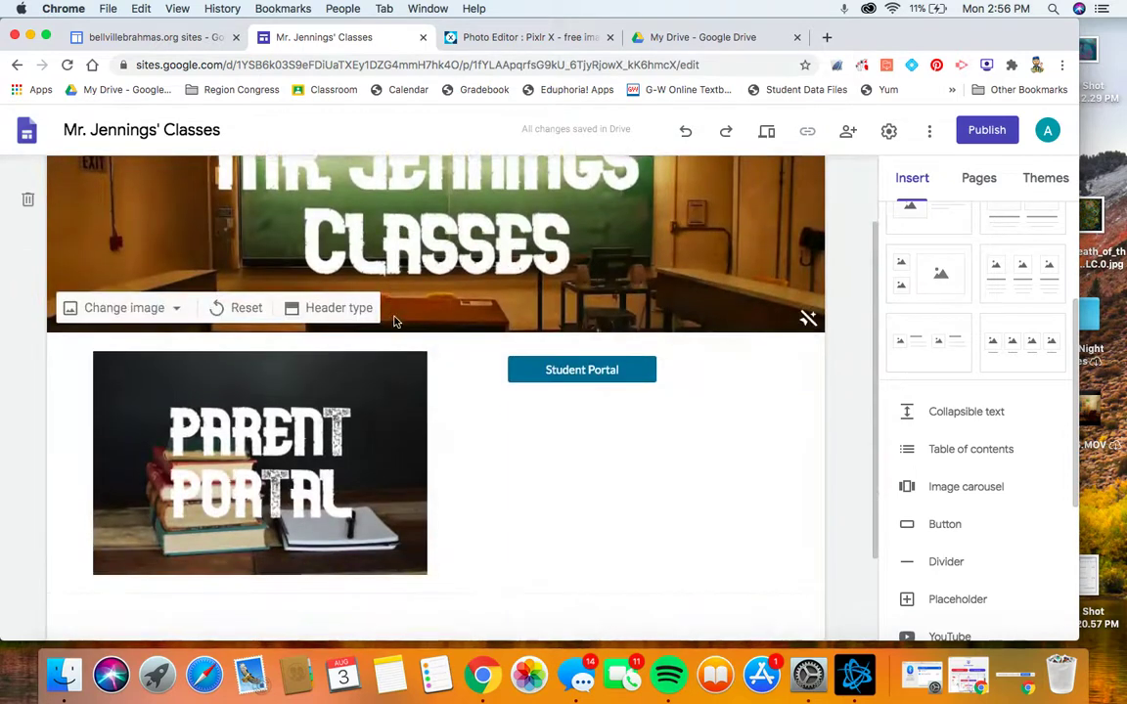
# - Set the background of the home page section holding the Parent Portal image and Student Portal button to Emphasis 2
pyautogui.scroll(-2, 394, 321)
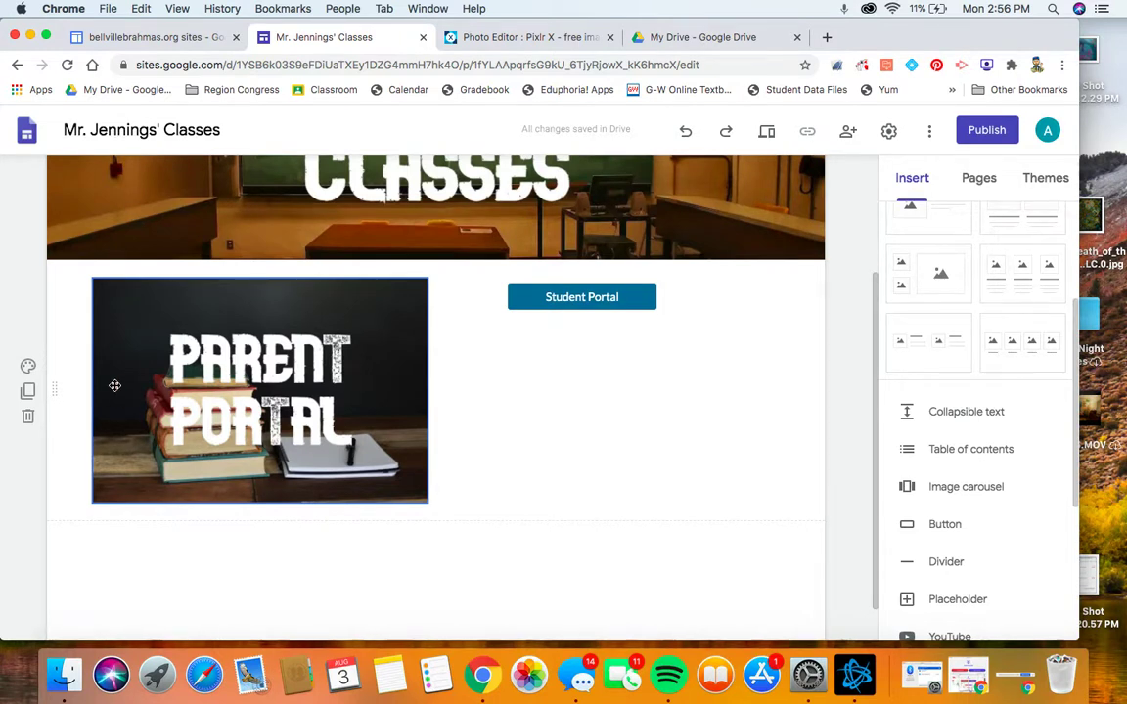
pyautogui.scroll(3, 309, 320)
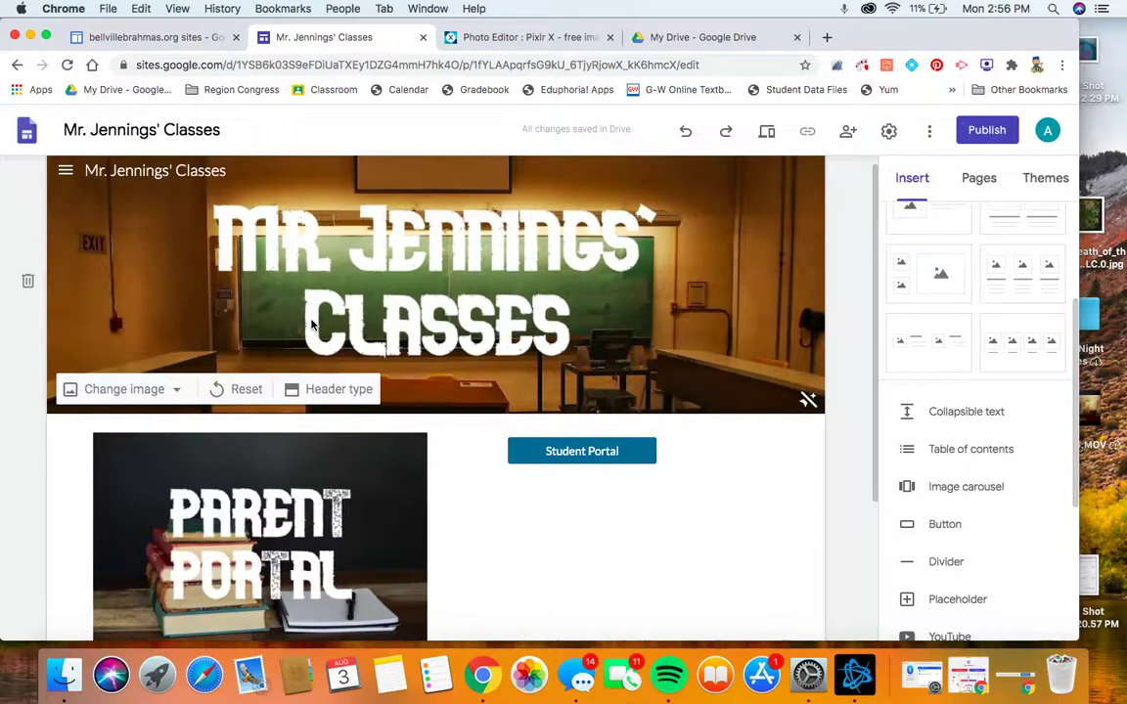
pyautogui.scroll(-2, 314, 326)
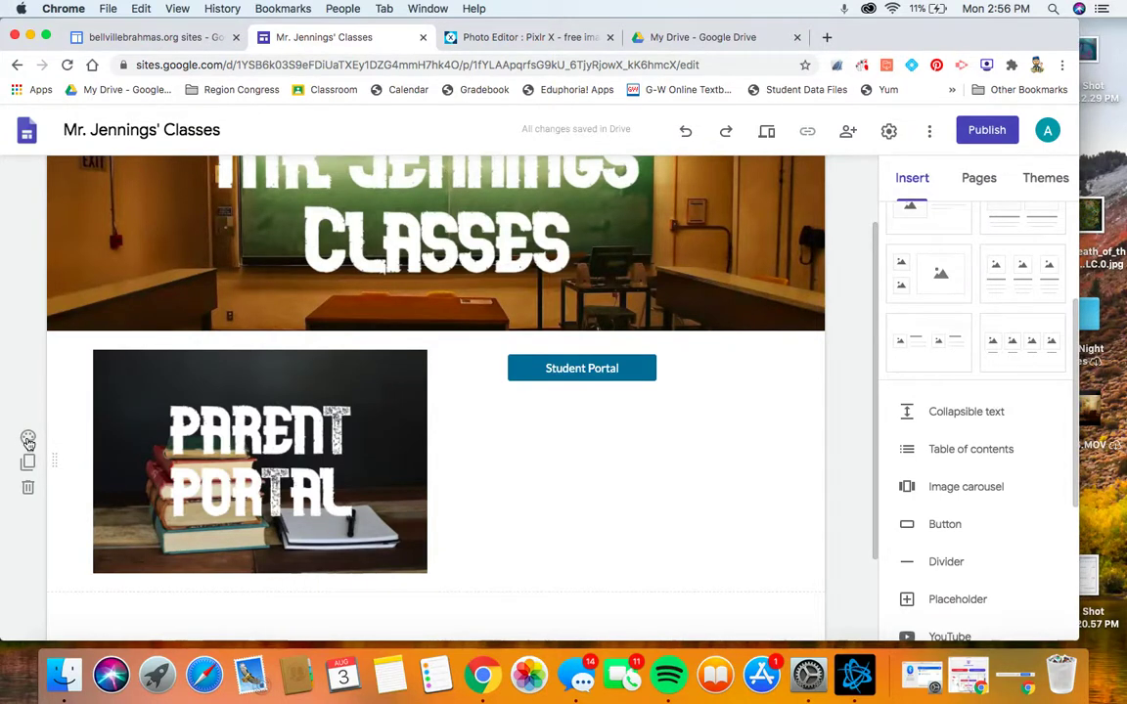
pyautogui.click(29, 441)
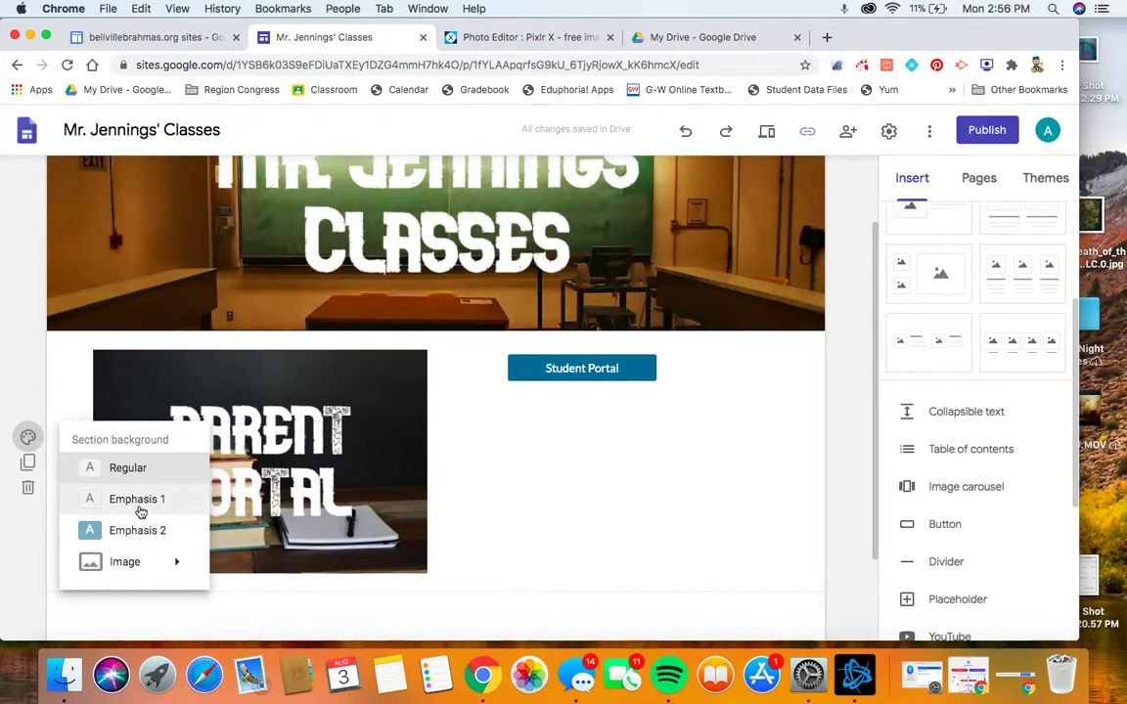
pyautogui.moveTo(145, 565)
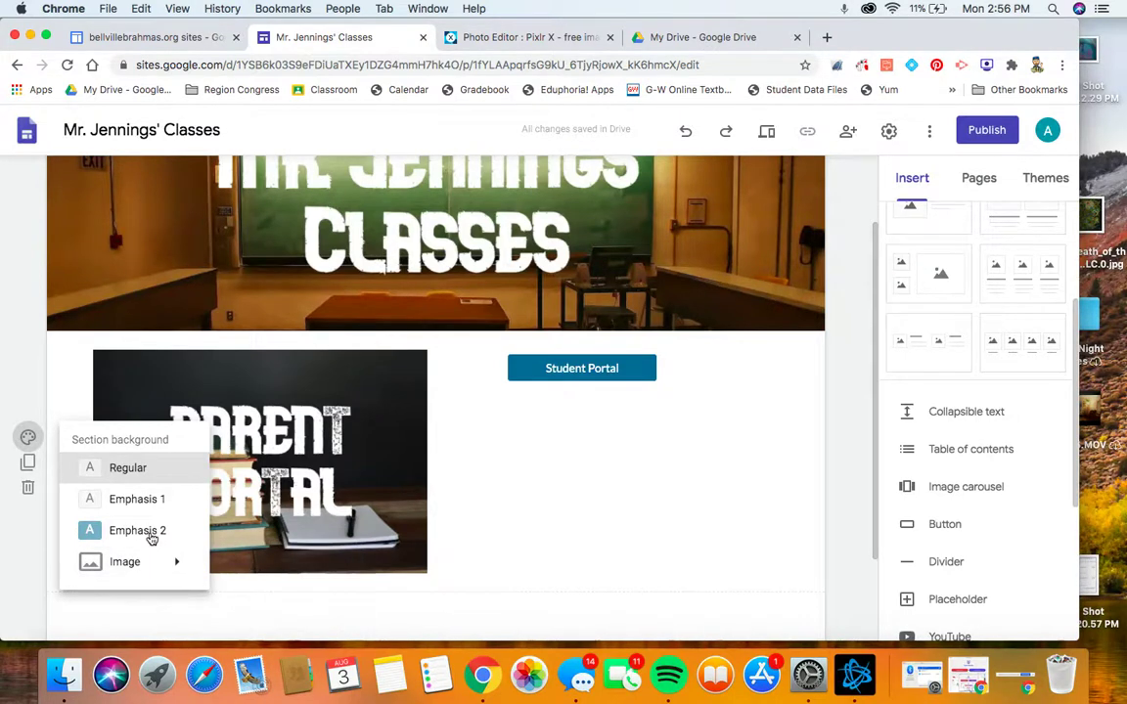
pyautogui.click(152, 533)
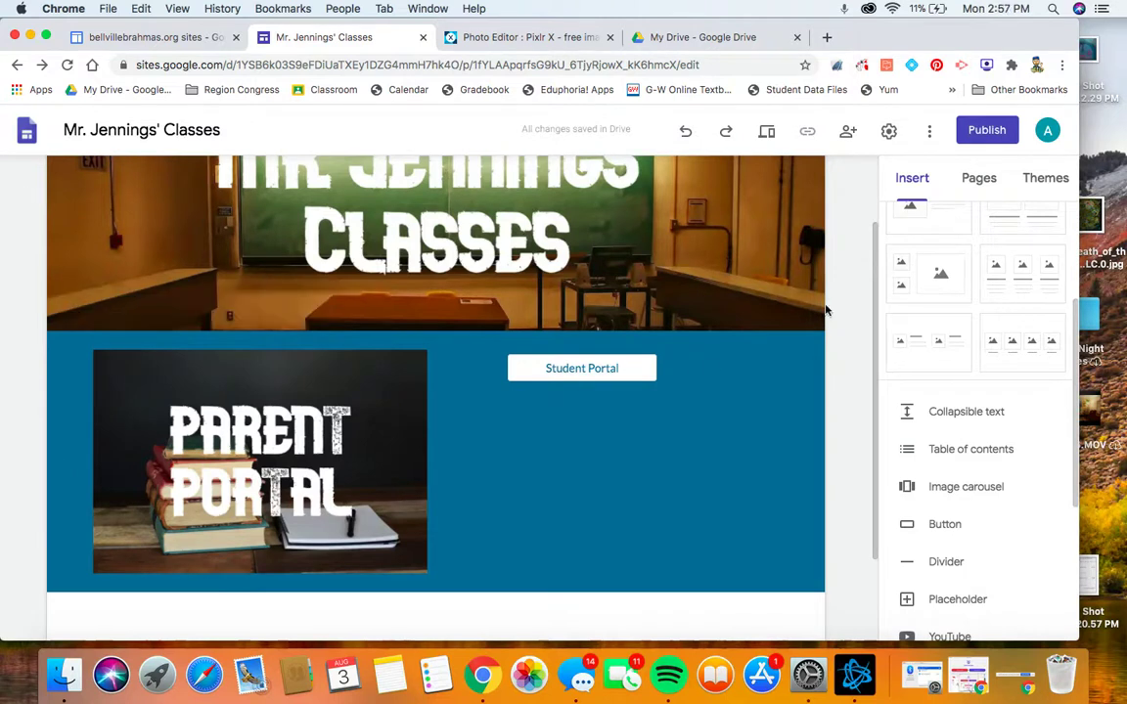
# - Try the Aristotle, Simple and Diplomat themes on the site
pyautogui.click(1055, 180)
pyautogui.scroll(-3, 1017, 259)
pyautogui.click(1017, 258)
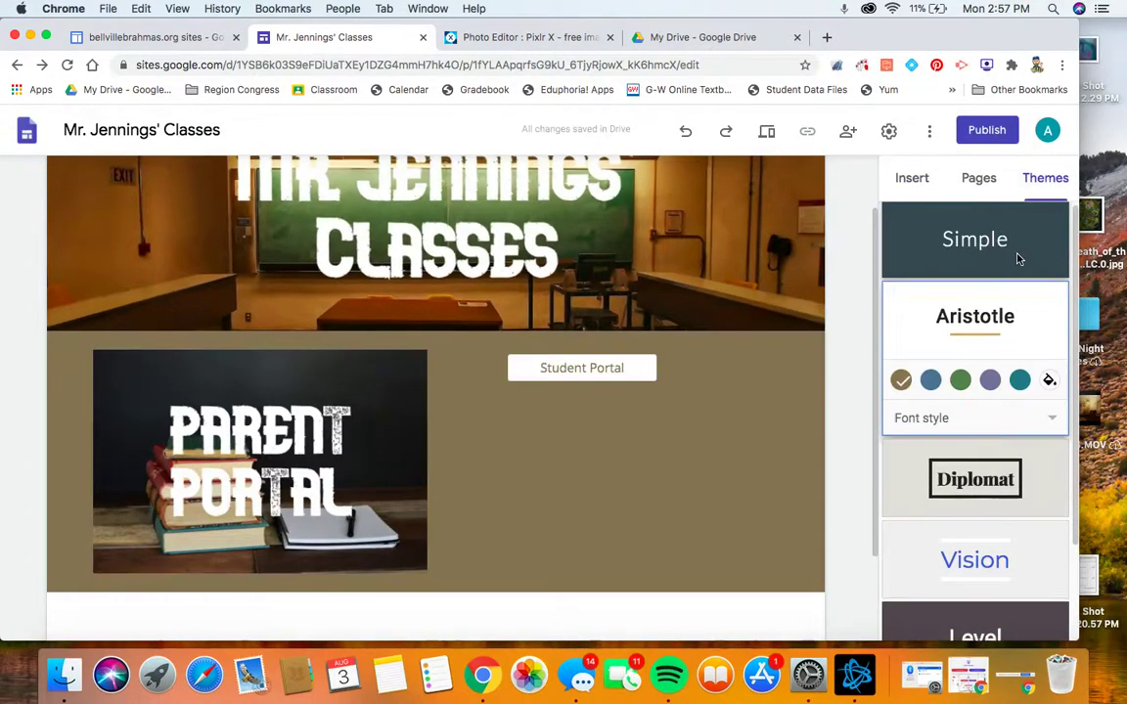
pyautogui.click(990, 241)
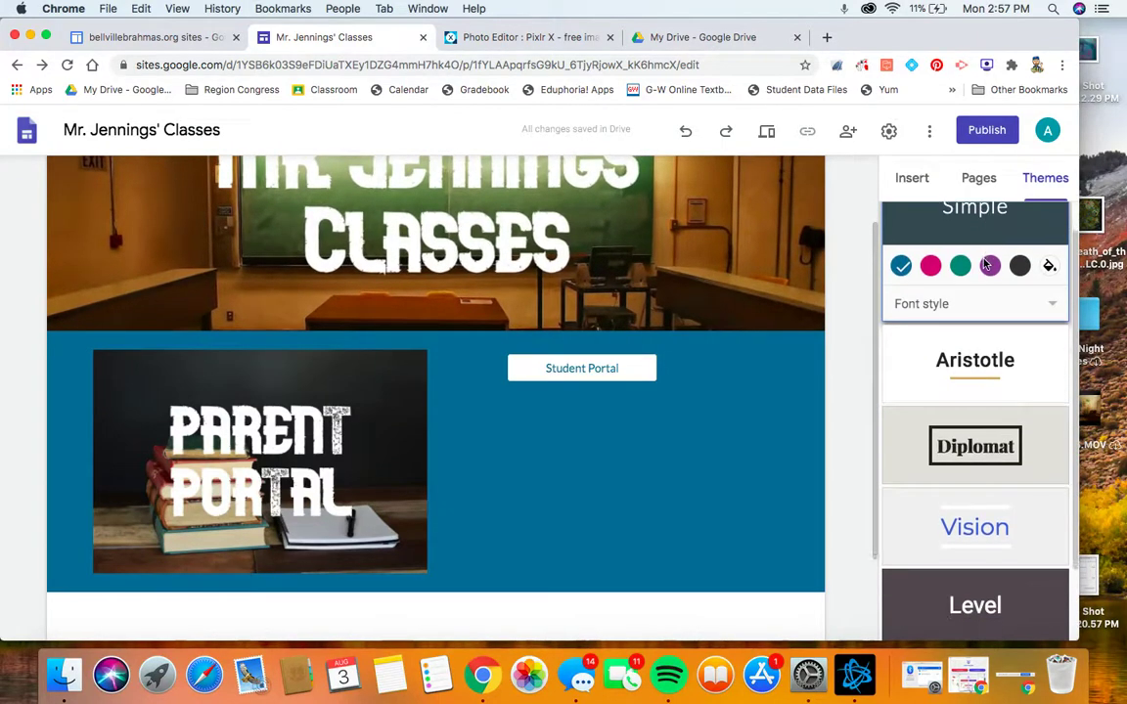
pyautogui.click(978, 370)
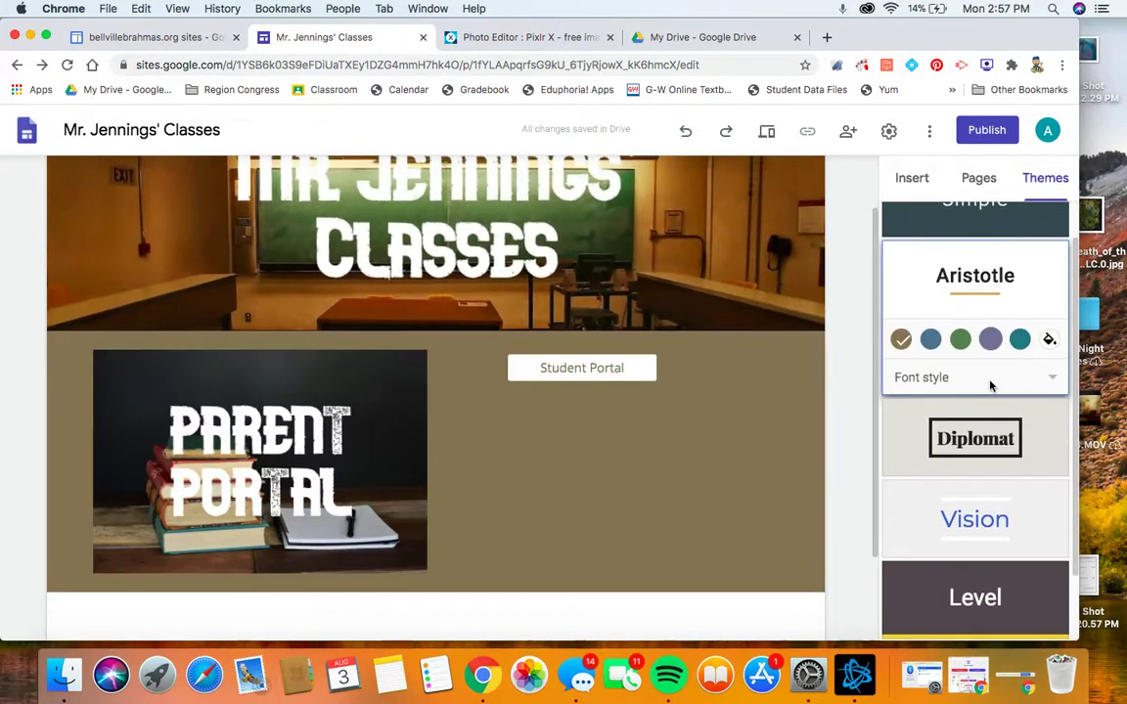
pyautogui.click(976, 439)
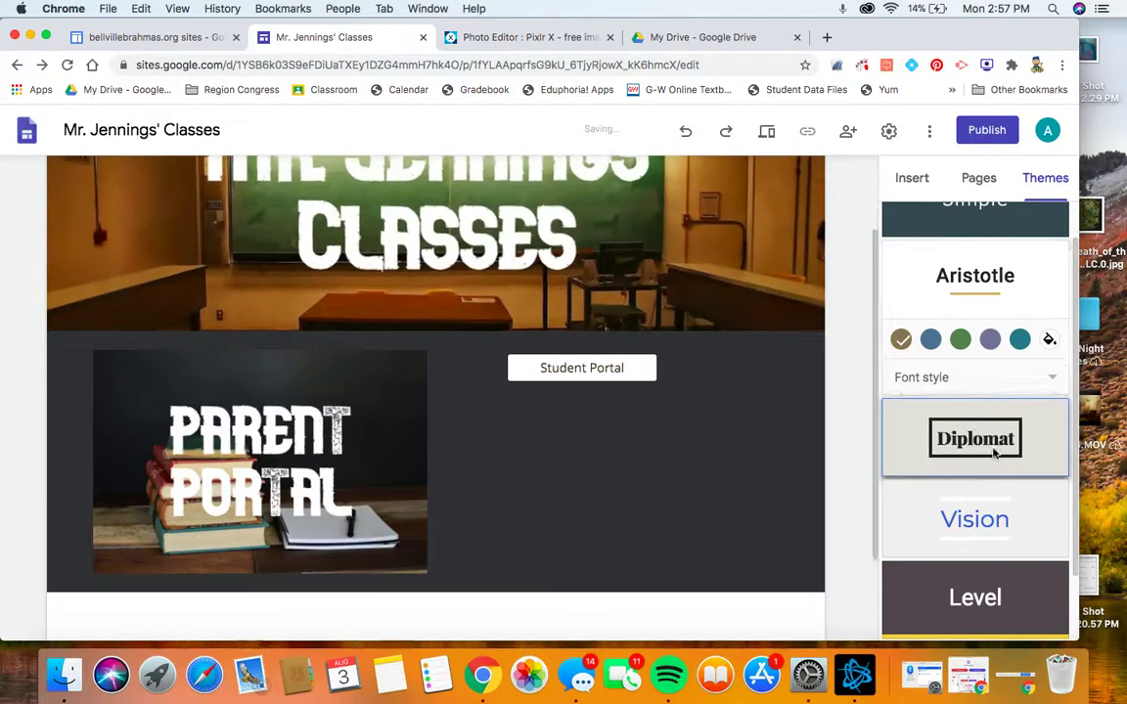
# - Apply the Vision theme, try its purple, pink and green colors, and choose blue
pyautogui.click(976, 521)
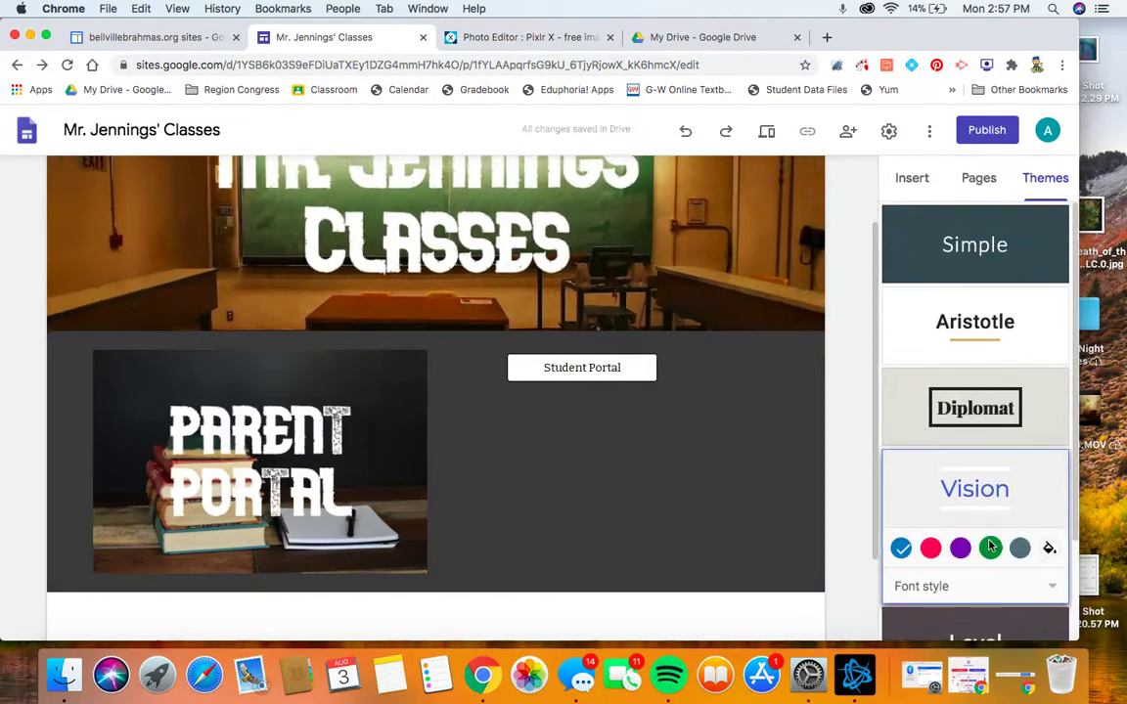
pyautogui.click(960, 548)
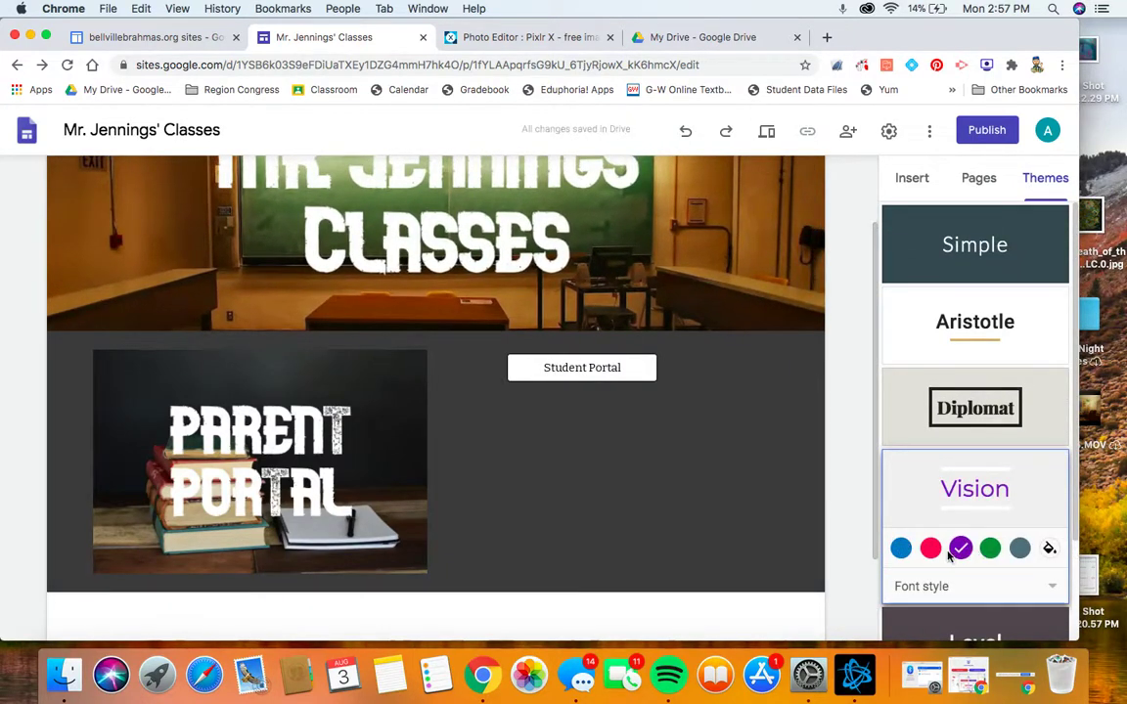
pyautogui.click(932, 550)
pyautogui.click(990, 549)
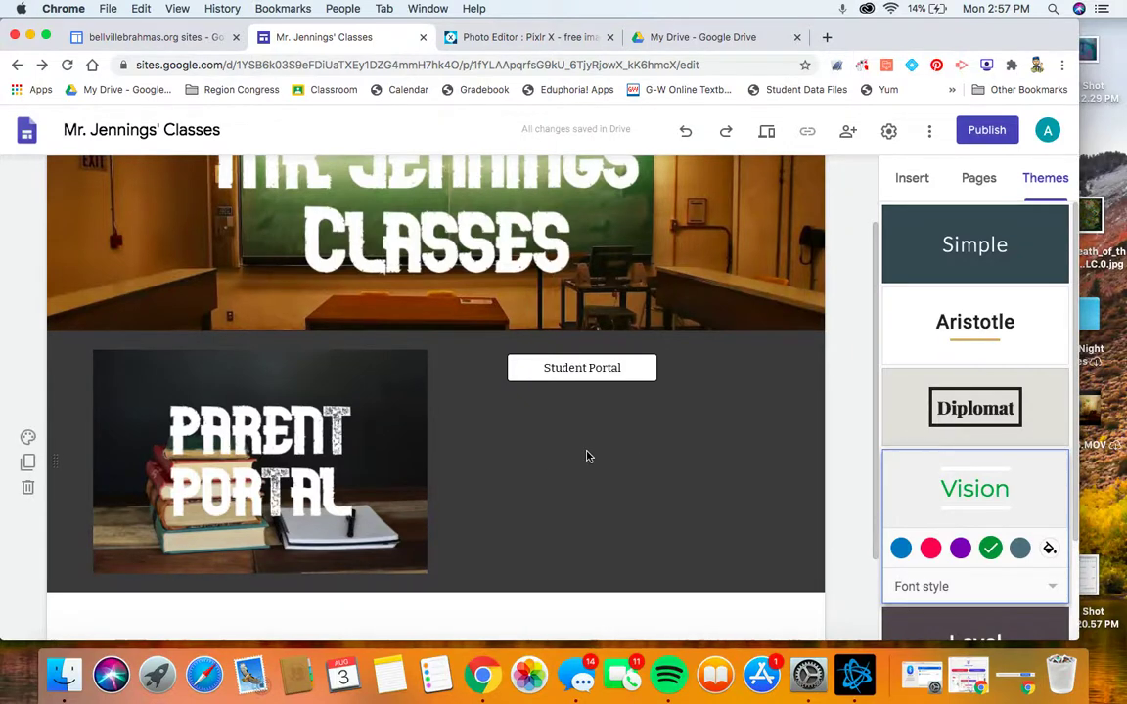
pyautogui.scroll(2, 587, 456)
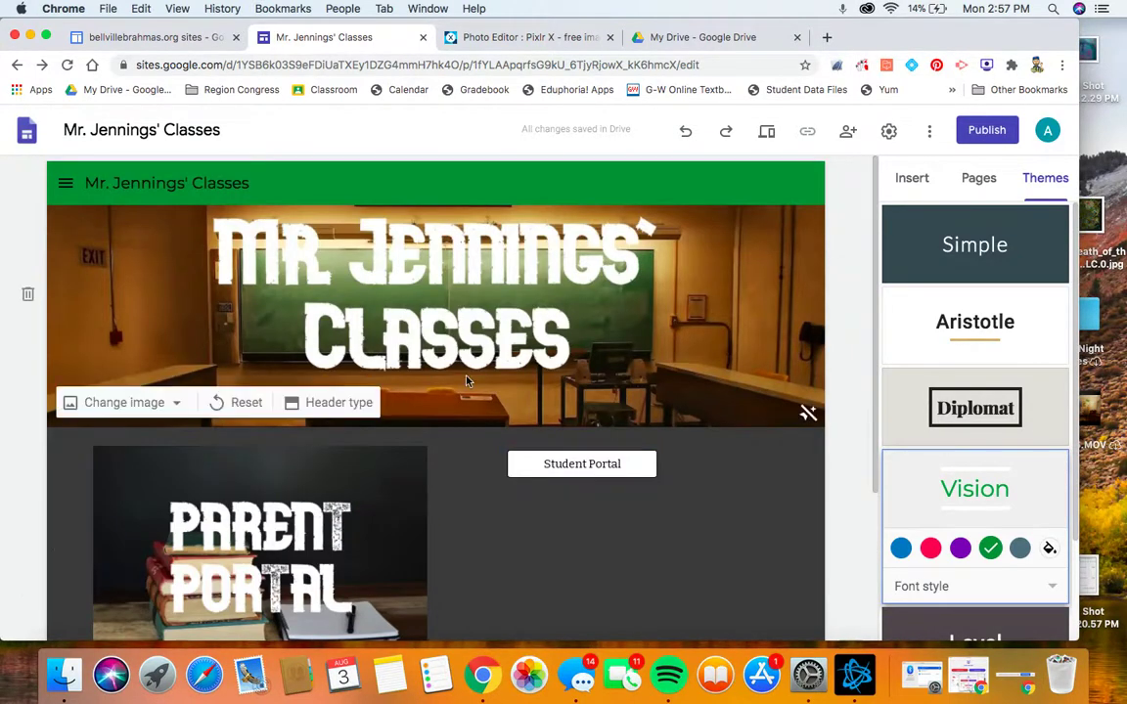
pyautogui.click(901, 549)
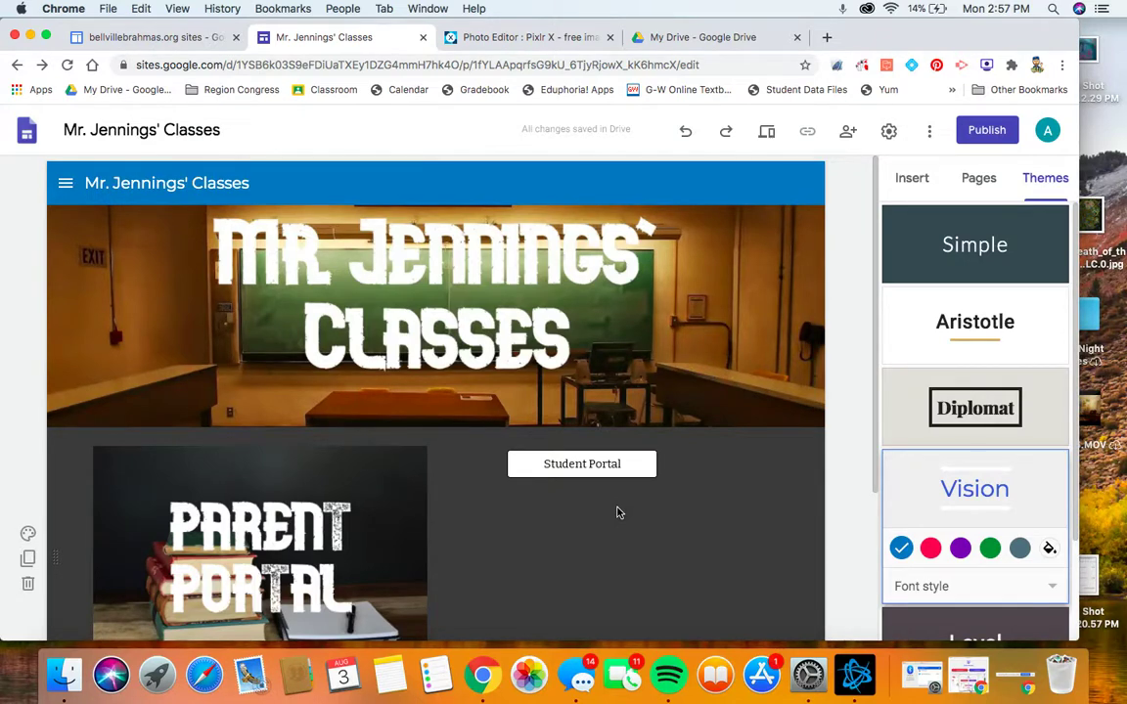
# - Open the Student Page for editing through the site's navigation
pyautogui.click(65, 183)
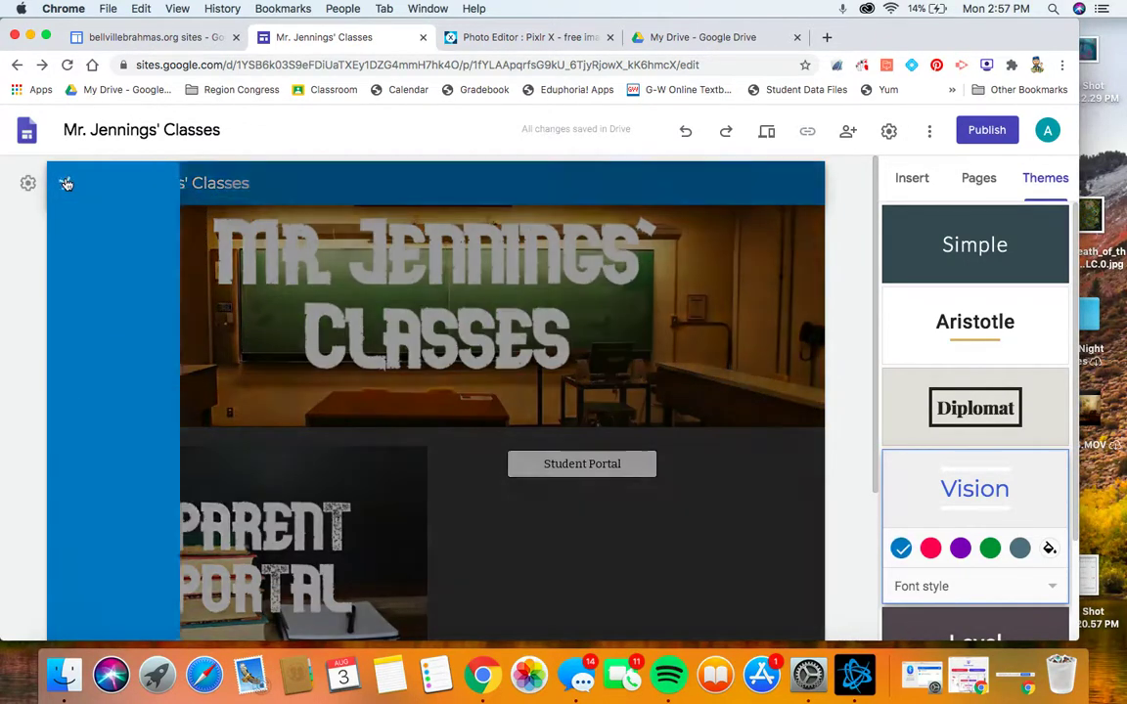
pyautogui.click(116, 260)
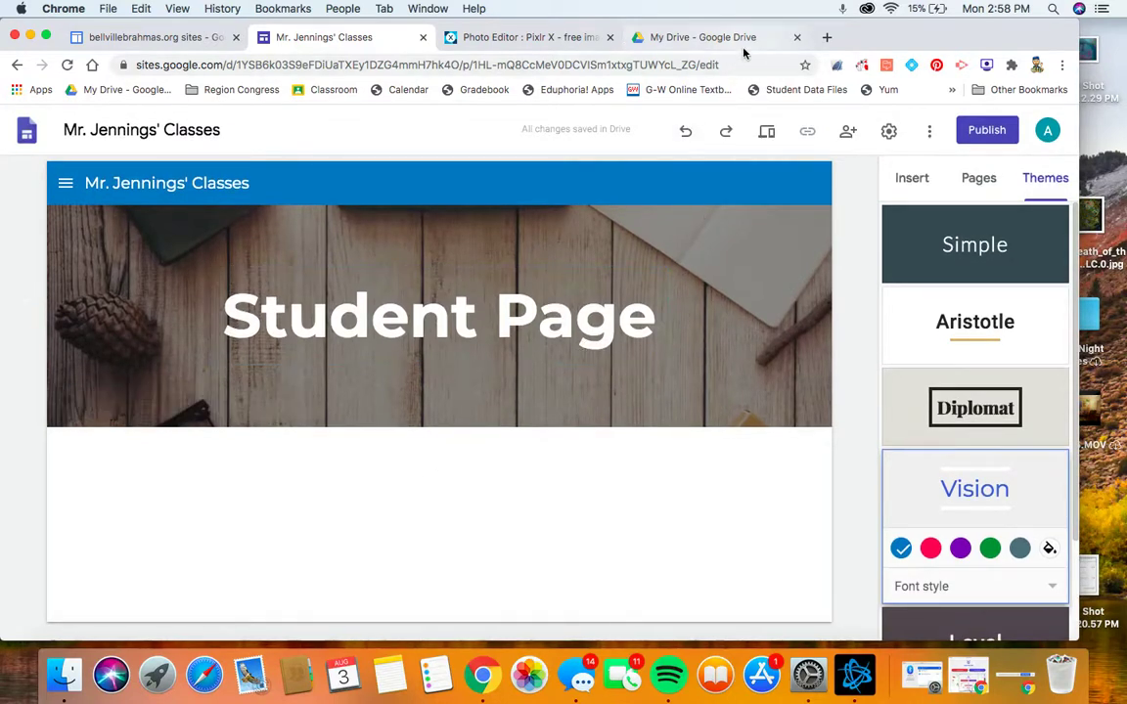
# - Search Google Images for "google classroom" in a new browser tab
pyautogui.click(827, 39)
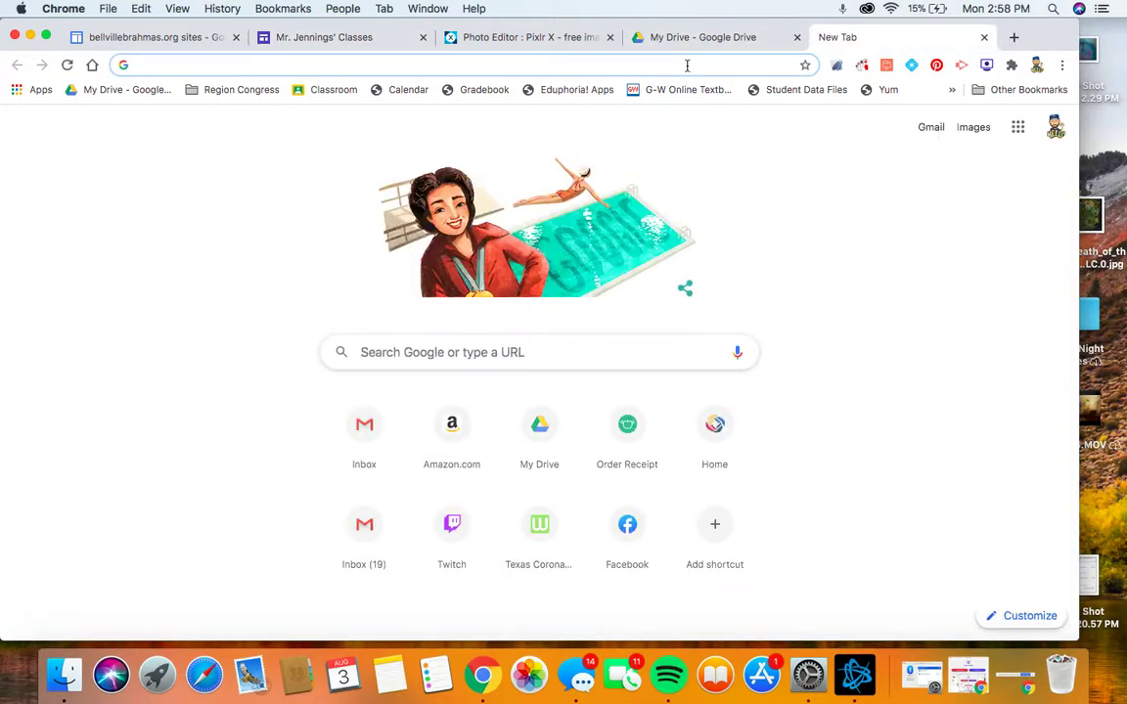
pyautogui.write('google classroom')
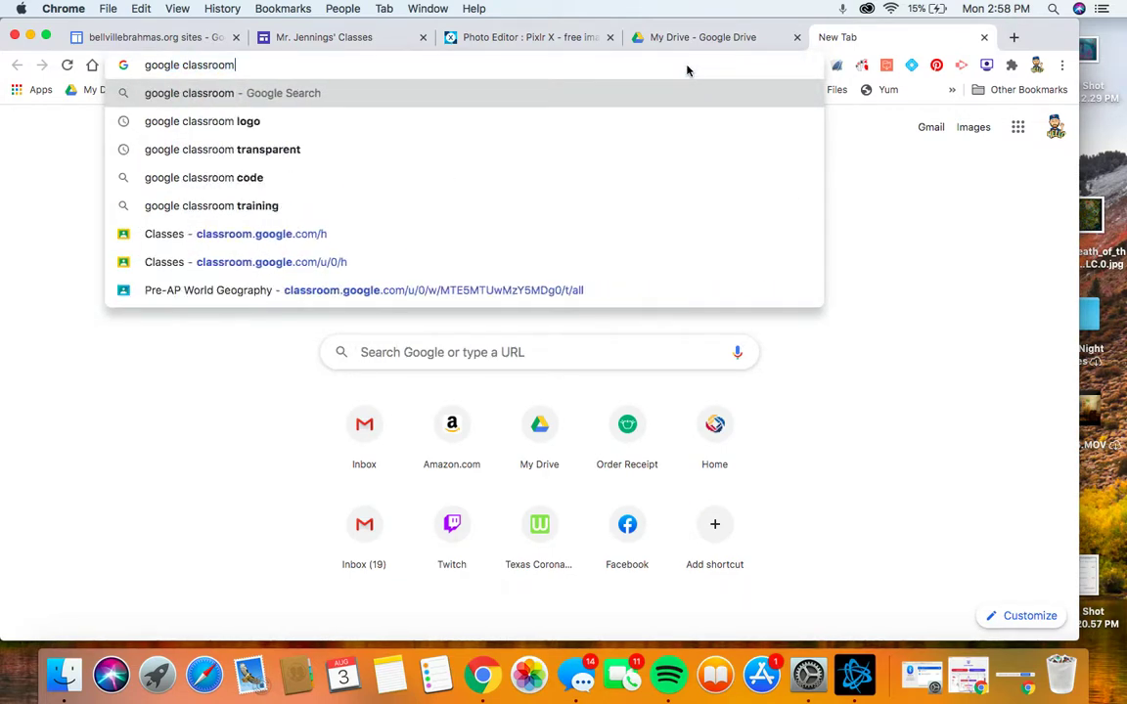
pyautogui.press('Return')
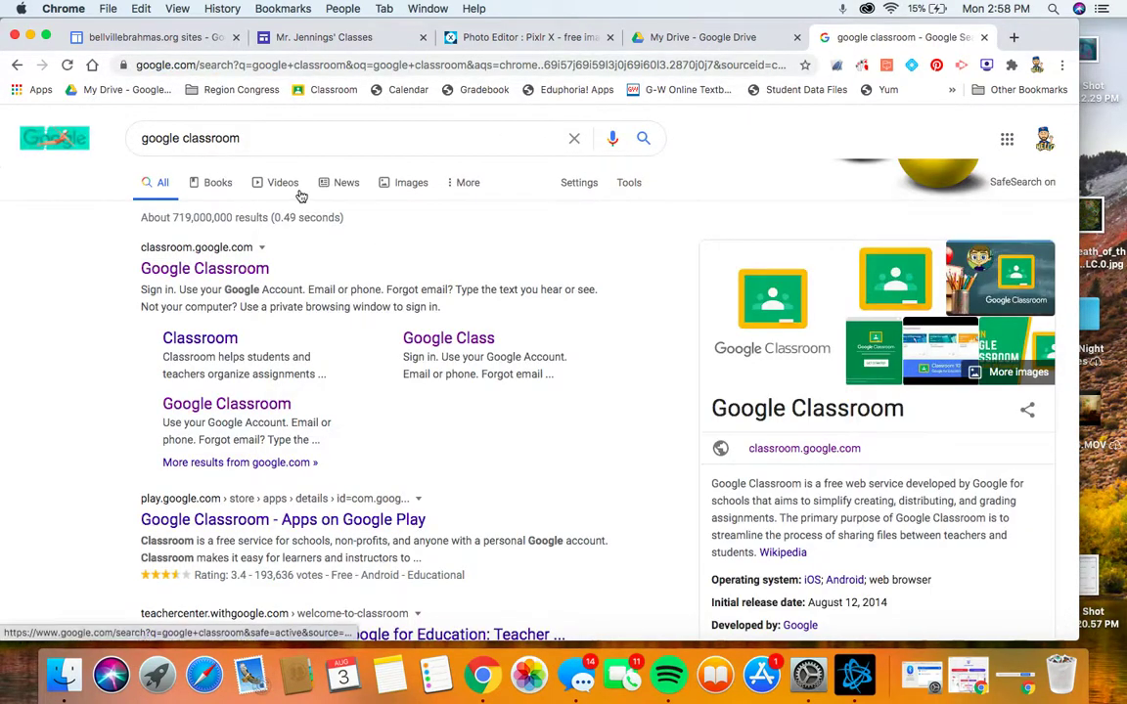
pyautogui.click(395, 184)
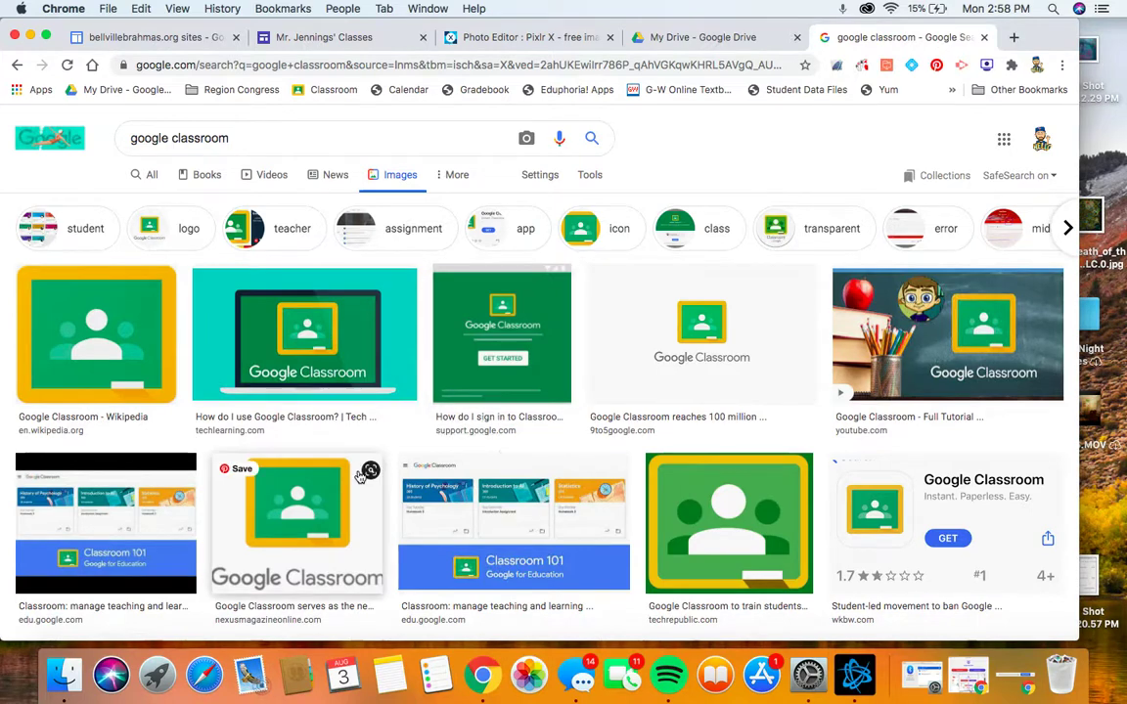
# - Save the Tech & Learning picture of a laptop showing Google Classroom as a JPEG named googleclassroom in Downloads
pyautogui.scroll(-3, 358, 477)
pyautogui.scroll(1, 323, 392)
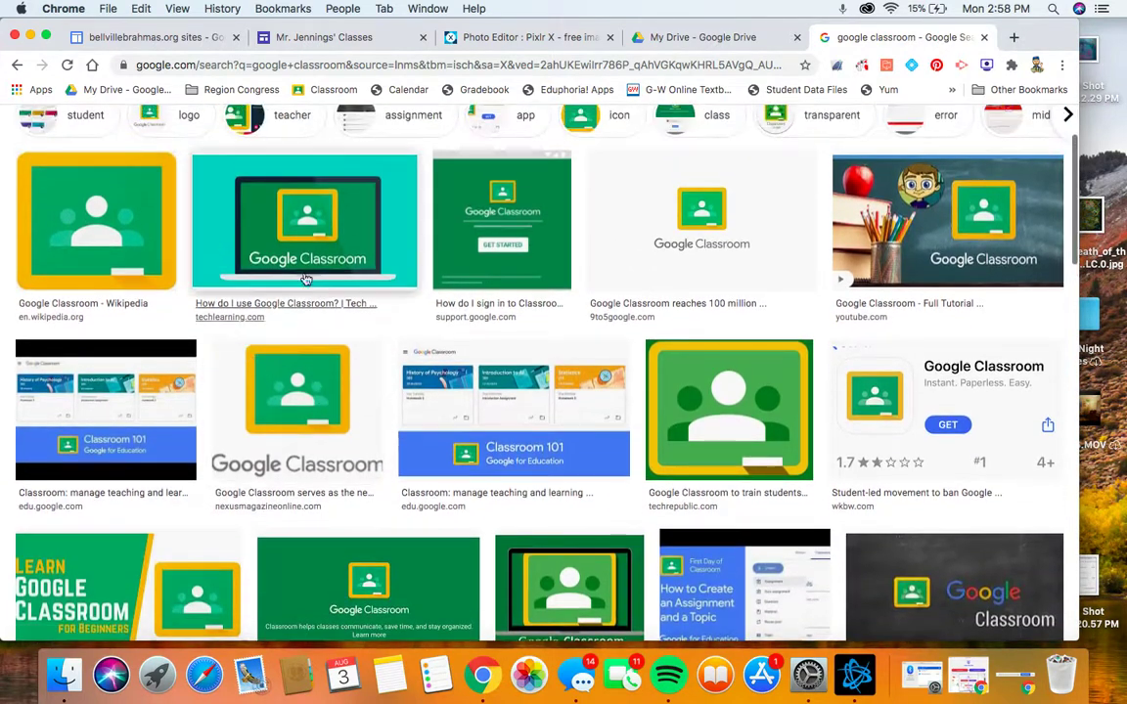
pyautogui.click(401, 255)
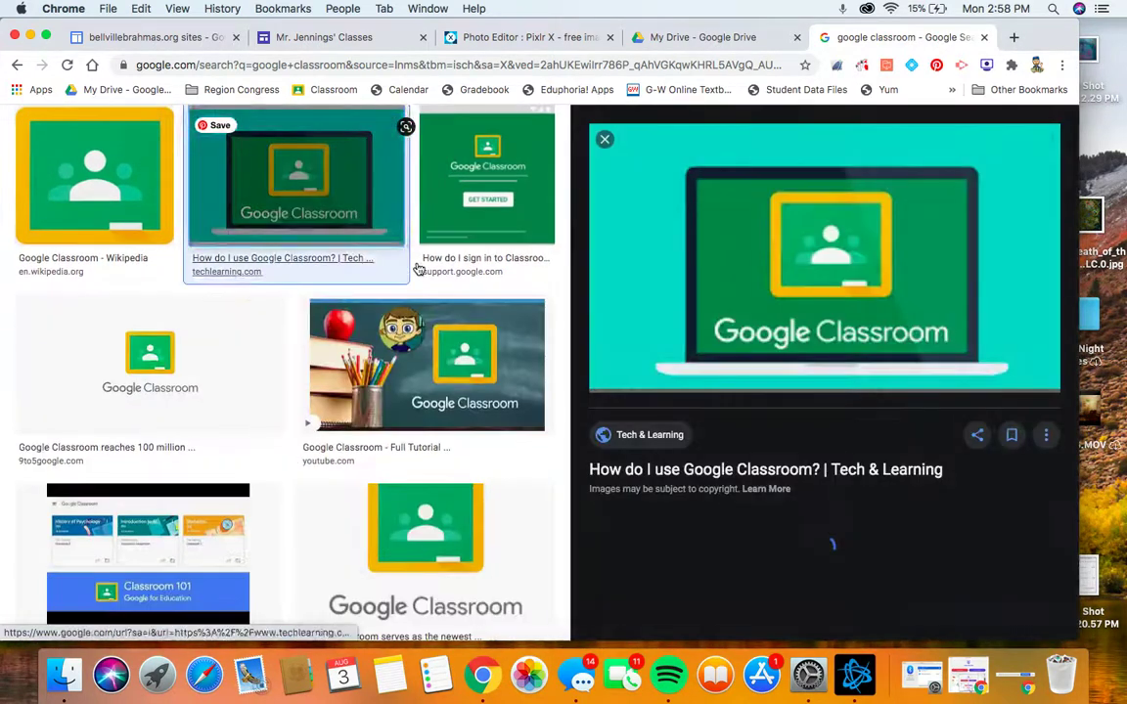
pyautogui.rightClick(797, 266)
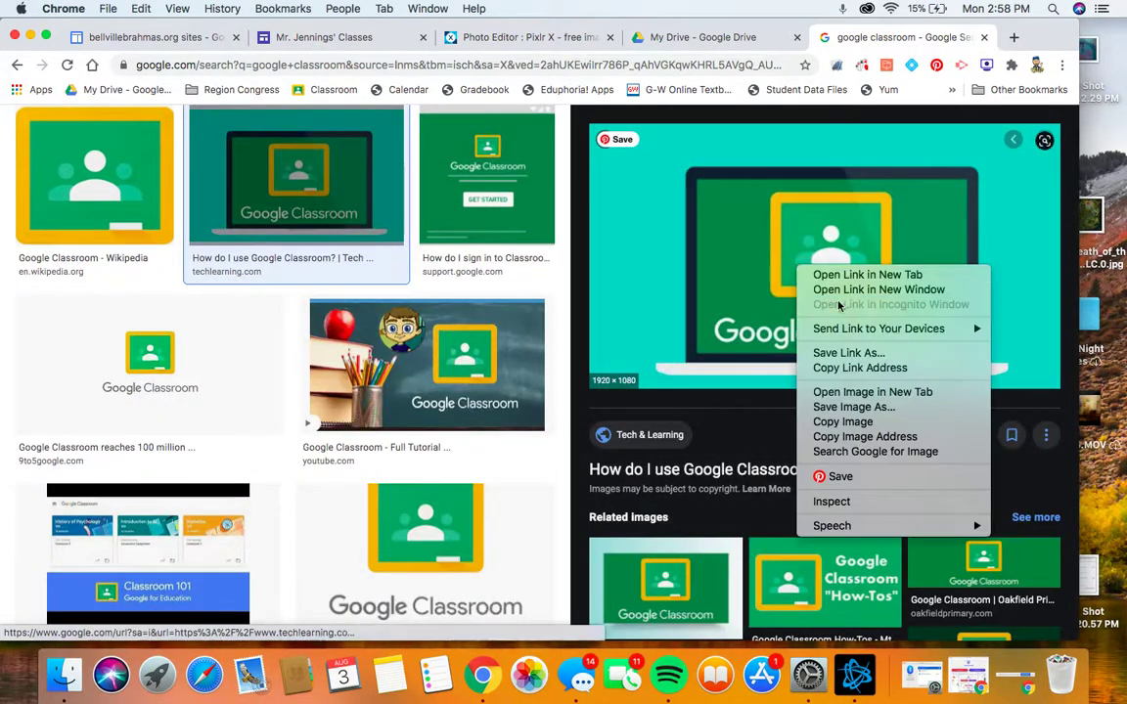
pyautogui.rightClick(734, 256)
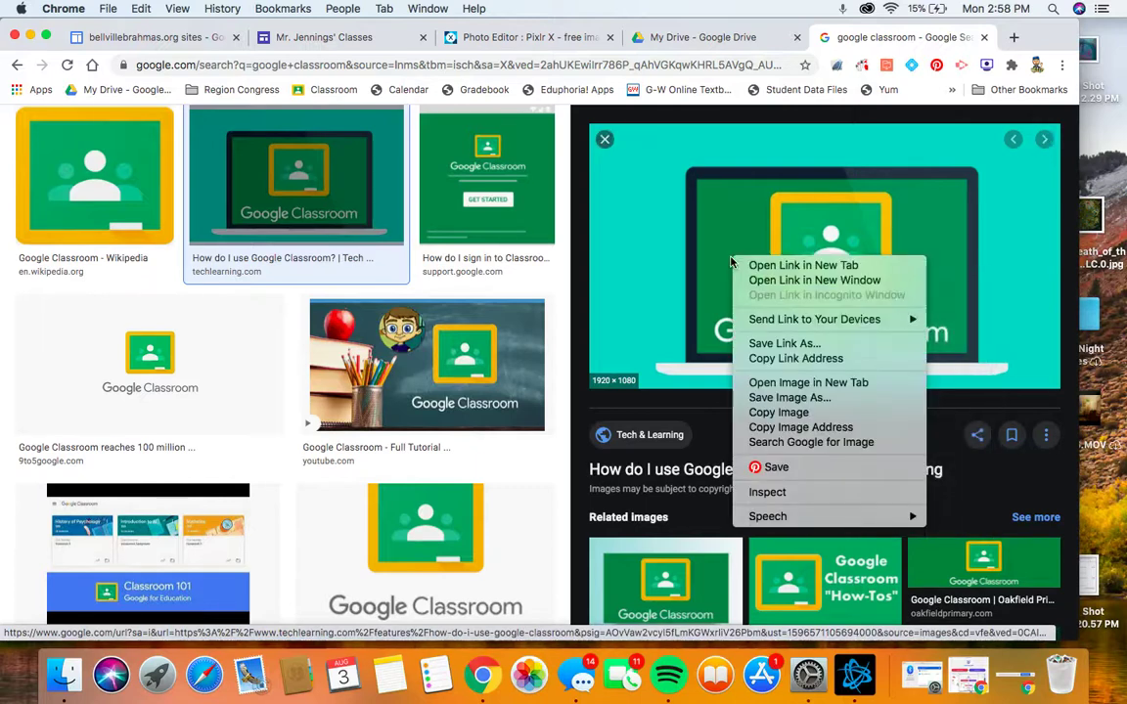
pyautogui.click(791, 398)
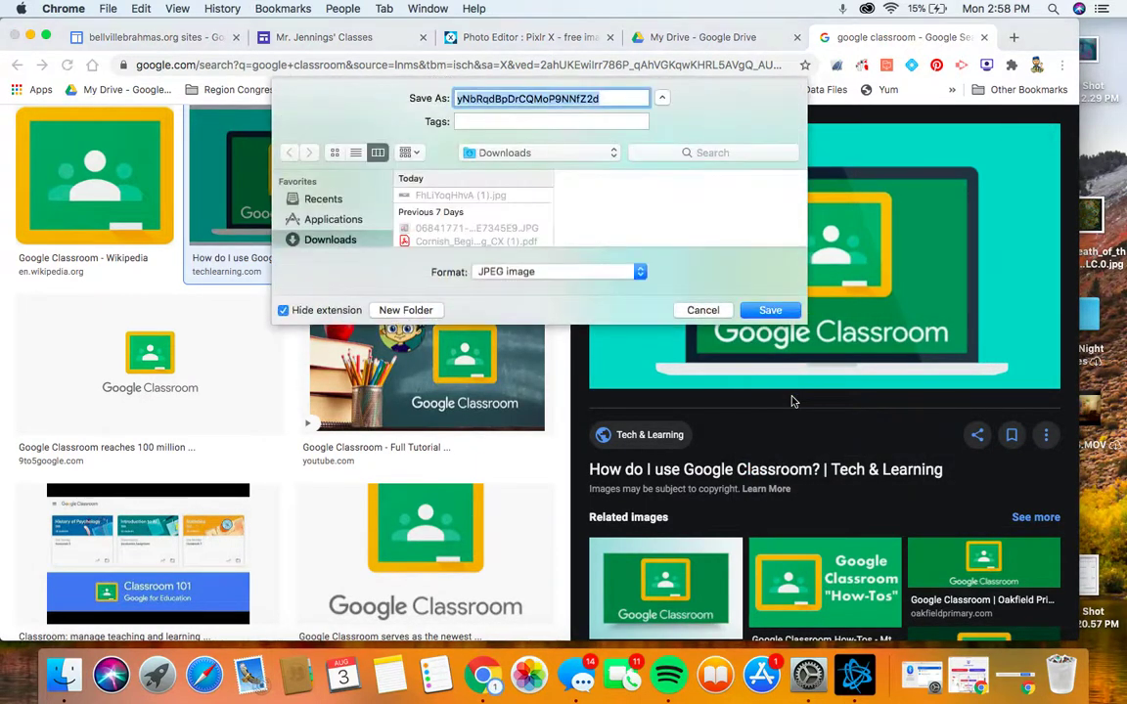
pyautogui.write('googleclassroom')
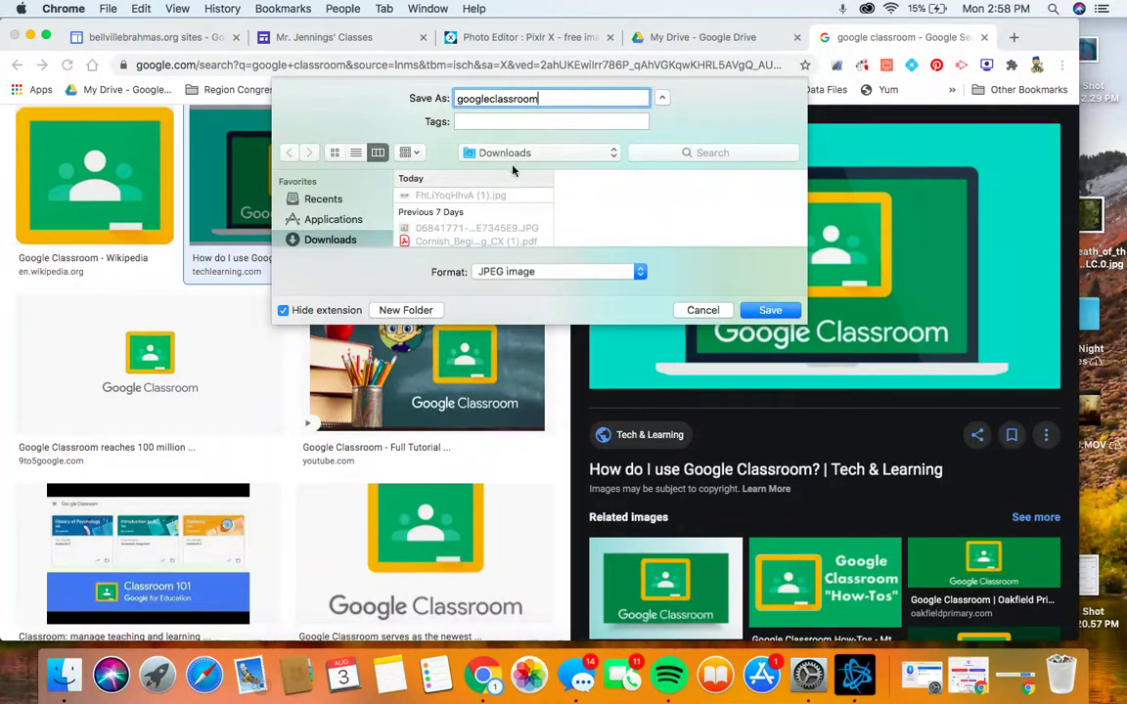
pyautogui.click(769, 310)
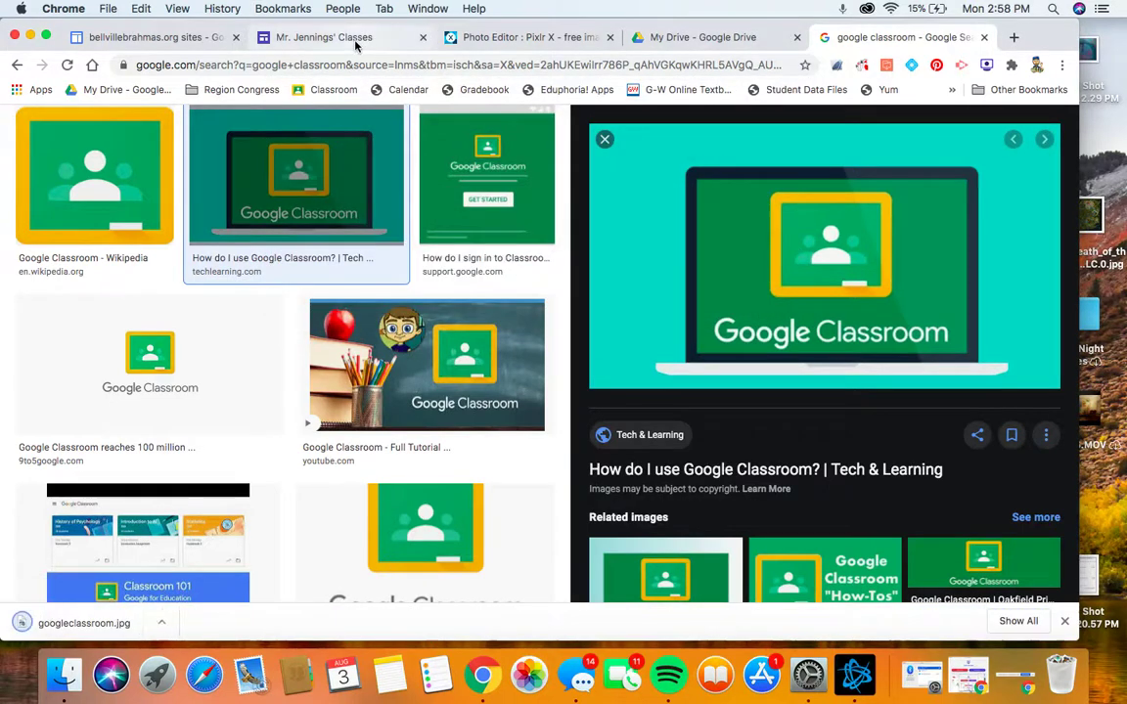
# - Upload googleclassroom.jpg from Downloads to the Student Page and enlarge it to a little under half the page width
pyautogui.click(356, 43)
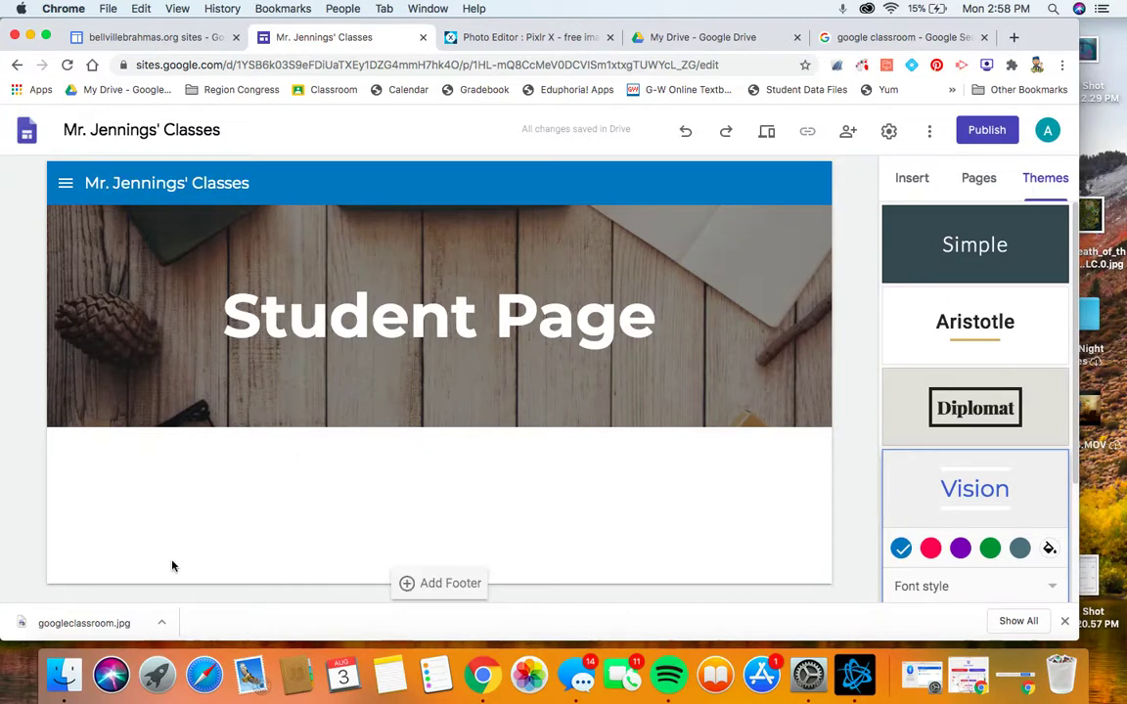
pyautogui.click(919, 186)
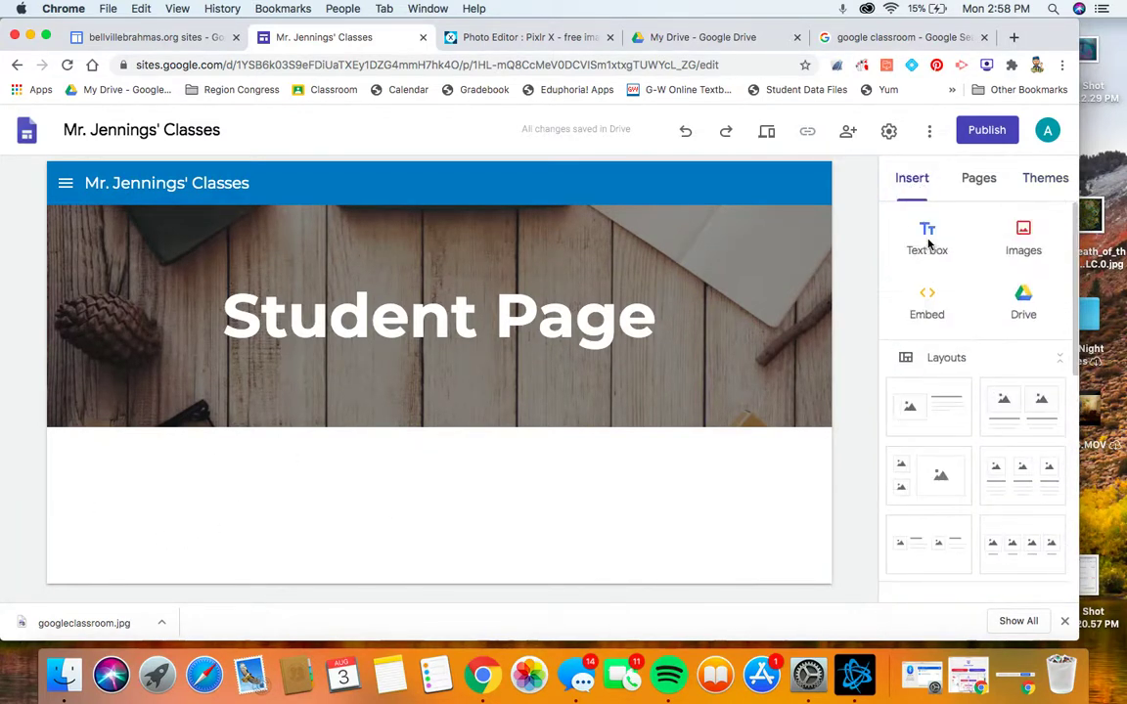
pyautogui.click(1025, 242)
pyautogui.click(1003, 294)
pyautogui.click(528, 164)
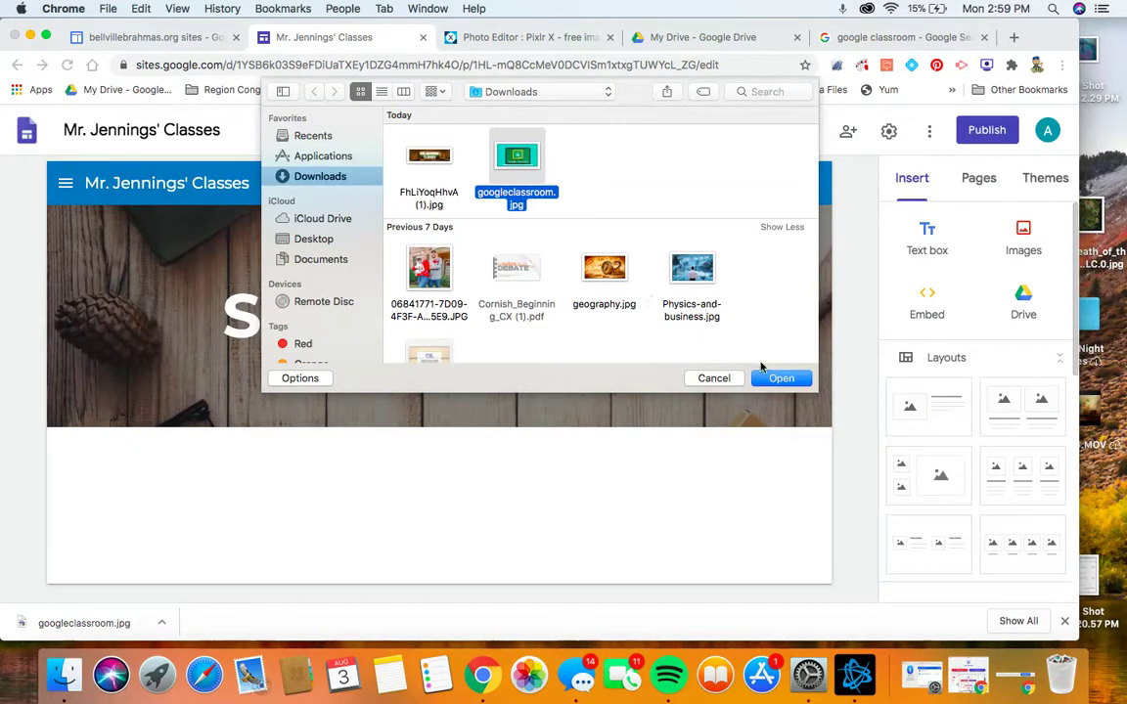
pyautogui.click(781, 379)
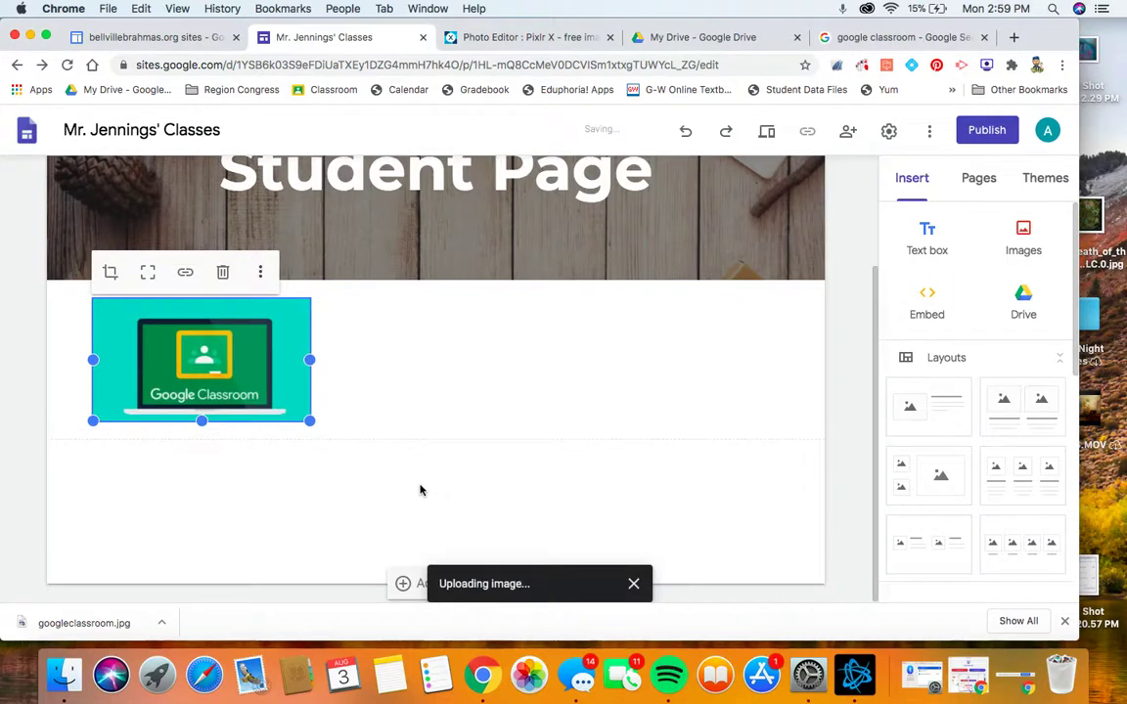
pyautogui.moveTo(310, 420); pyautogui.dragTo(403, 514)
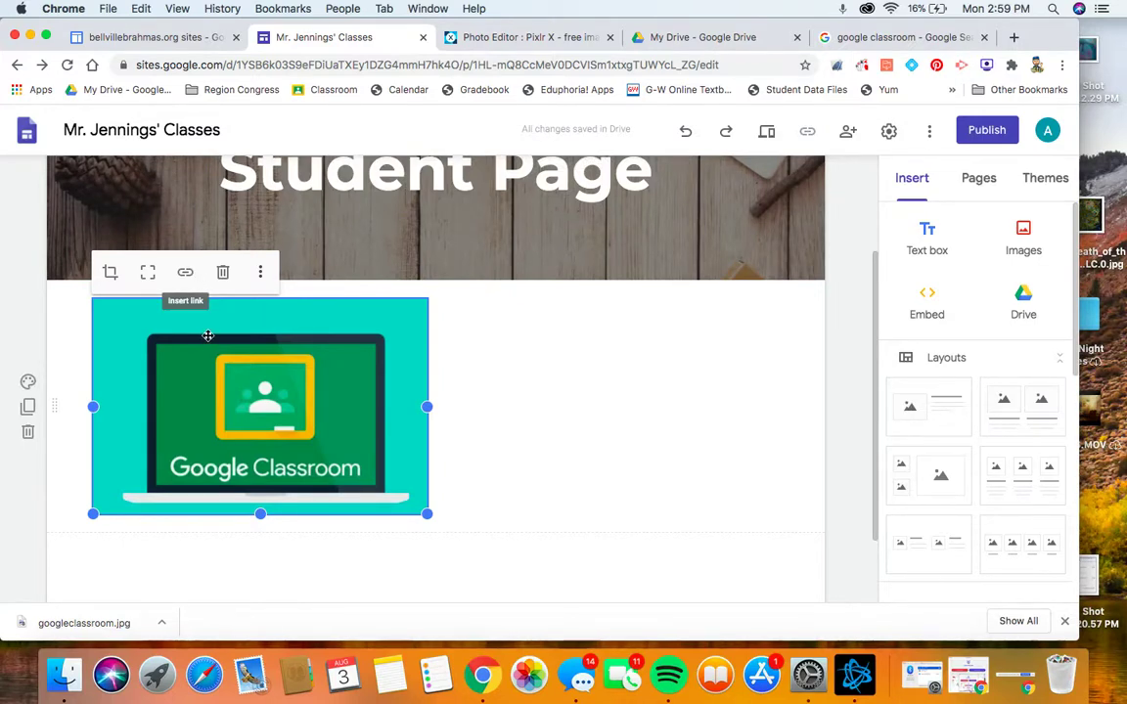
# - Search for "google classroom" in the image search tab and open the Google Classroom classes page
pyautogui.click(826, 38)
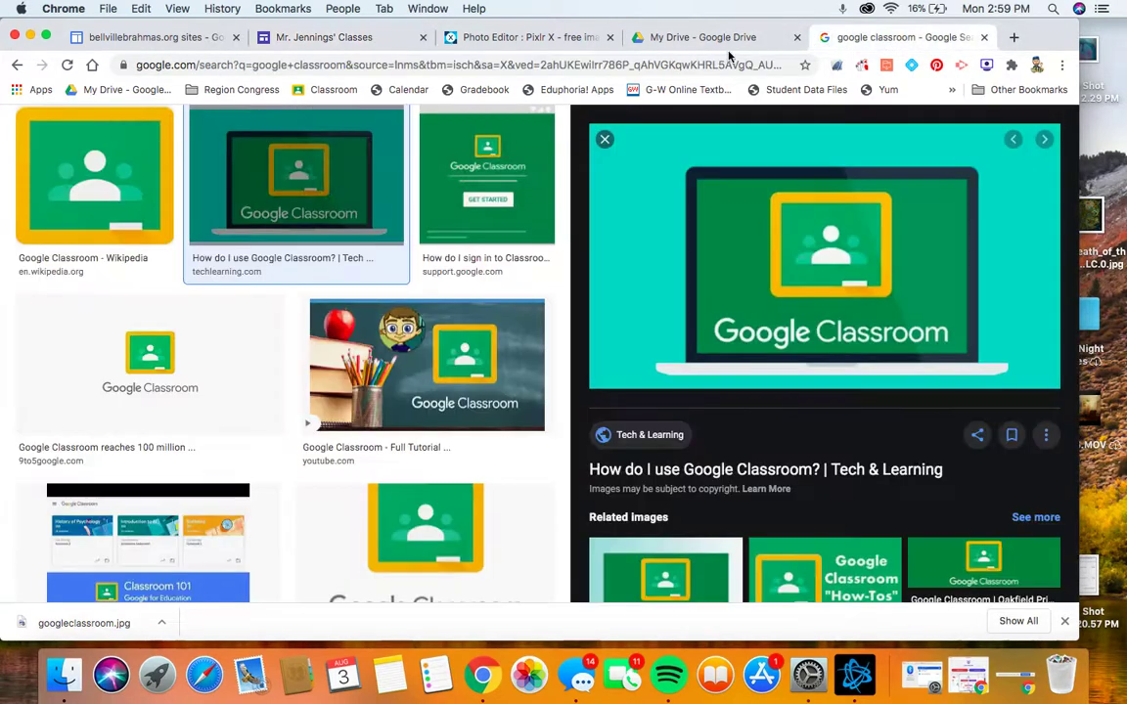
pyautogui.click(533, 64)
pyautogui.write('google classroom')
pyautogui.press('Return')
pyautogui.click(207, 268)
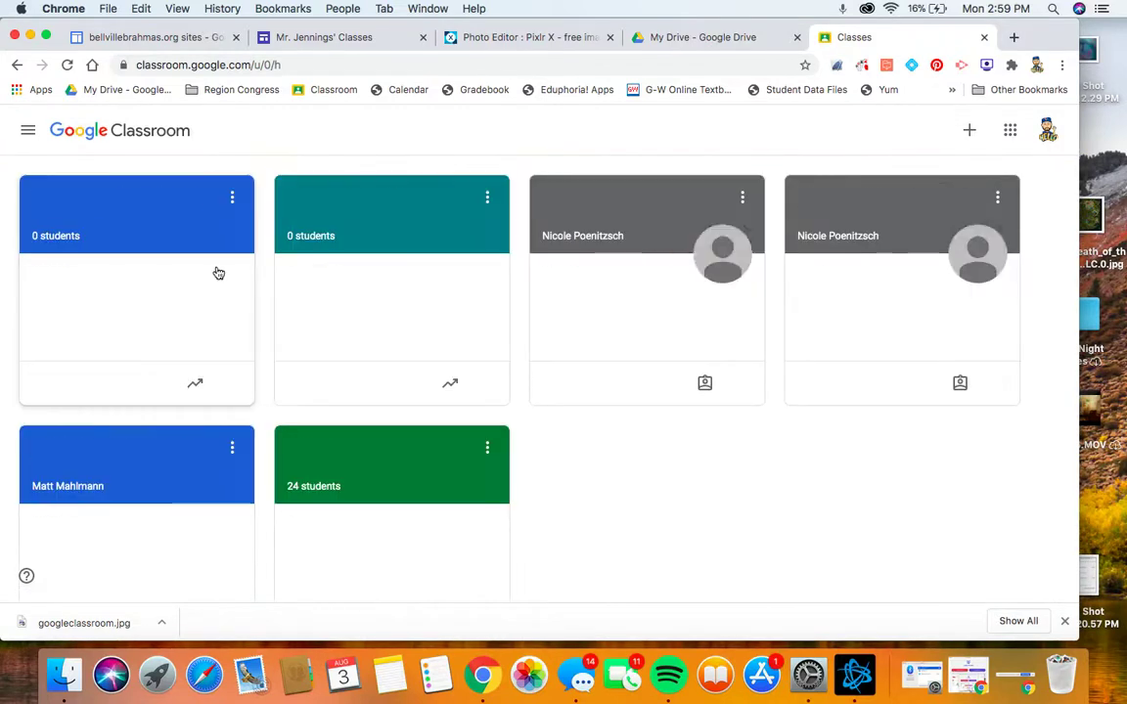
pyautogui.click(218, 272)
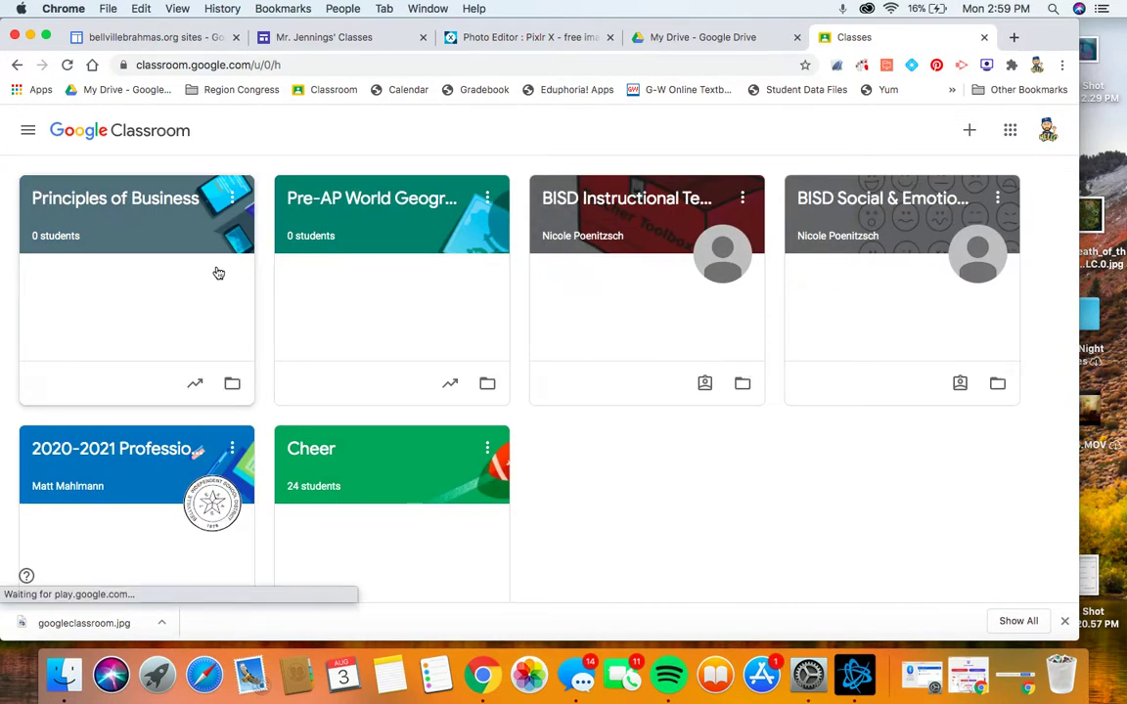
# - Copy the full web address of the Google Classroom classes page
pyautogui.click(233, 66)
pyautogui.click(234, 65)
pyautogui.tripleClick(233, 66)
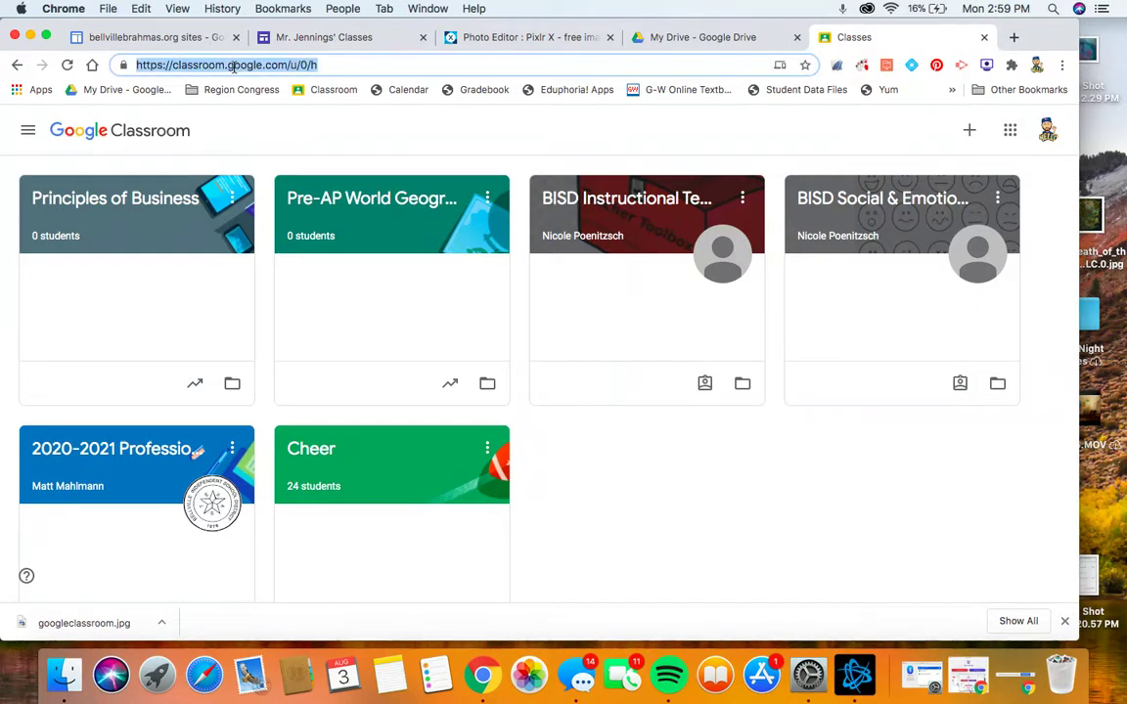
pyautogui.rightClick(234, 67)
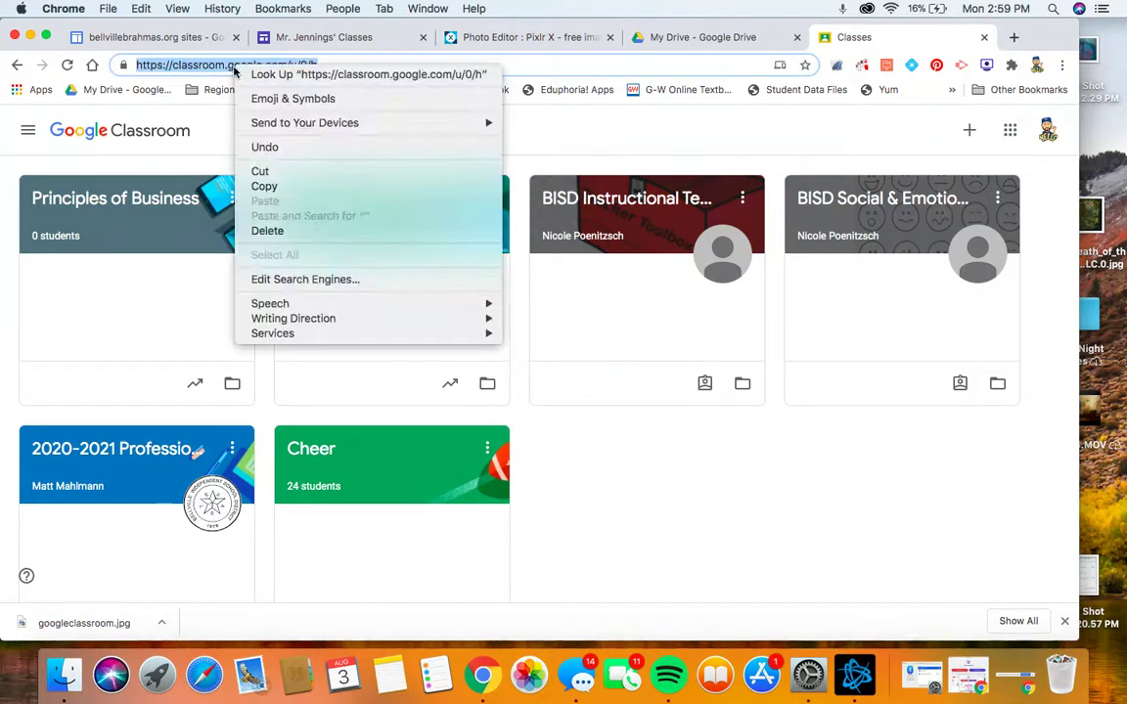
pyautogui.click(280, 186)
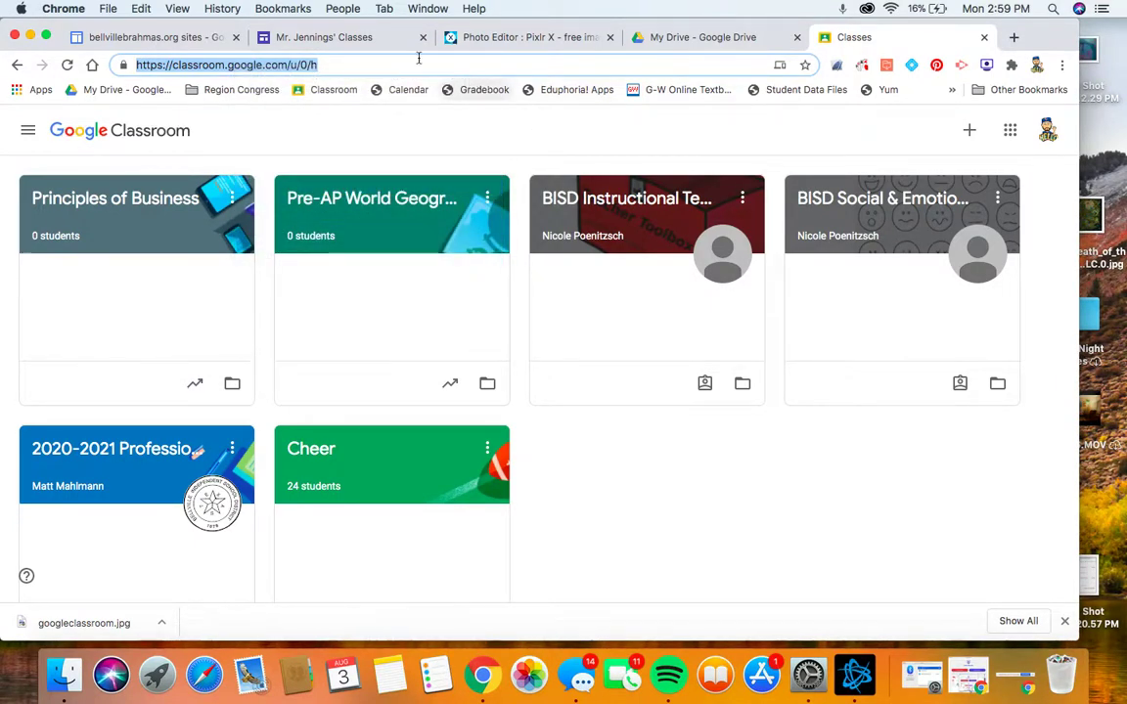
pyautogui.click(360, 38)
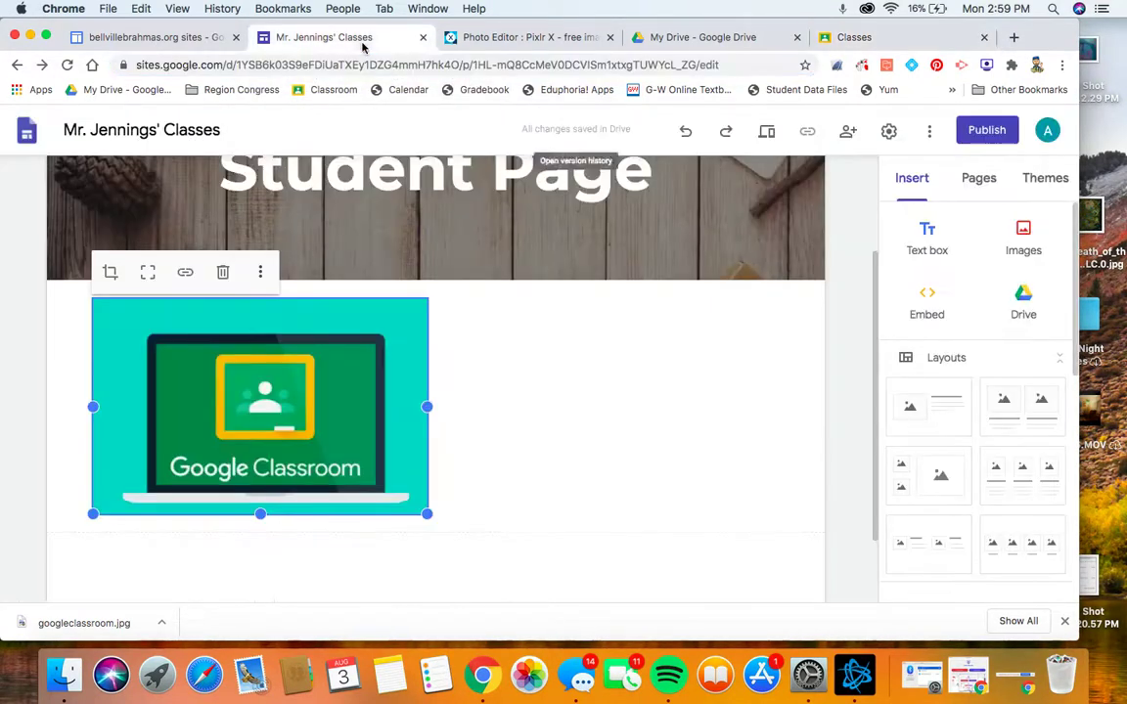
pyautogui.click(185, 273)
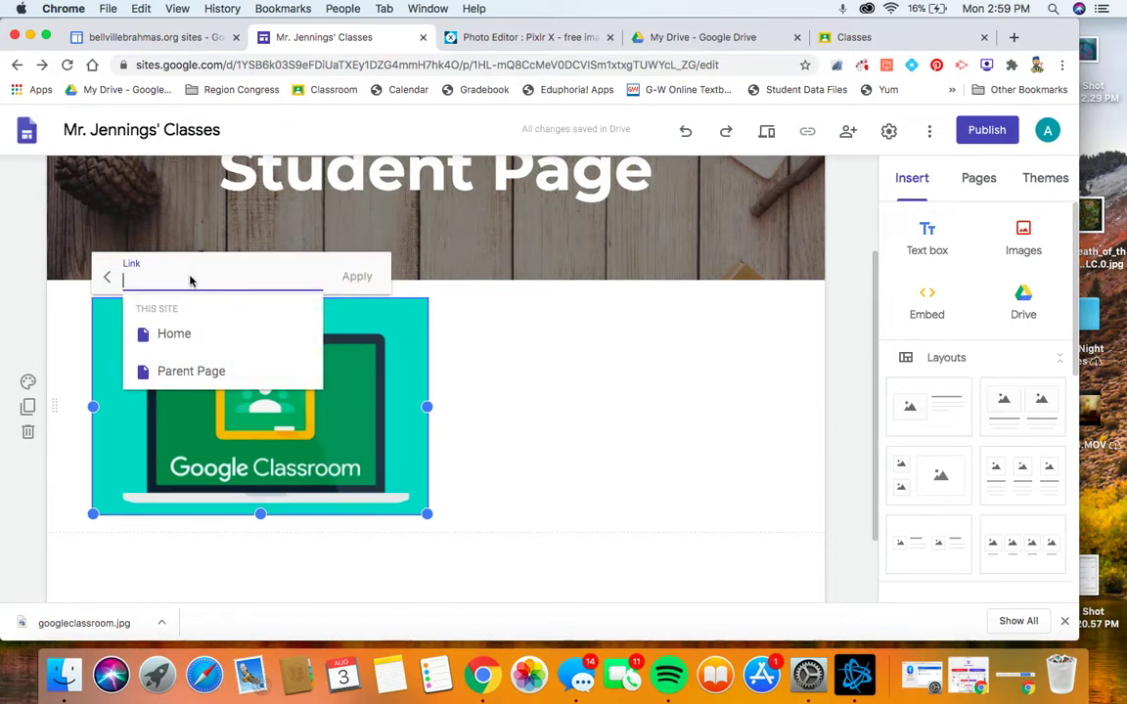
pyautogui.rightClick(190, 277)
pyautogui.click(229, 374)
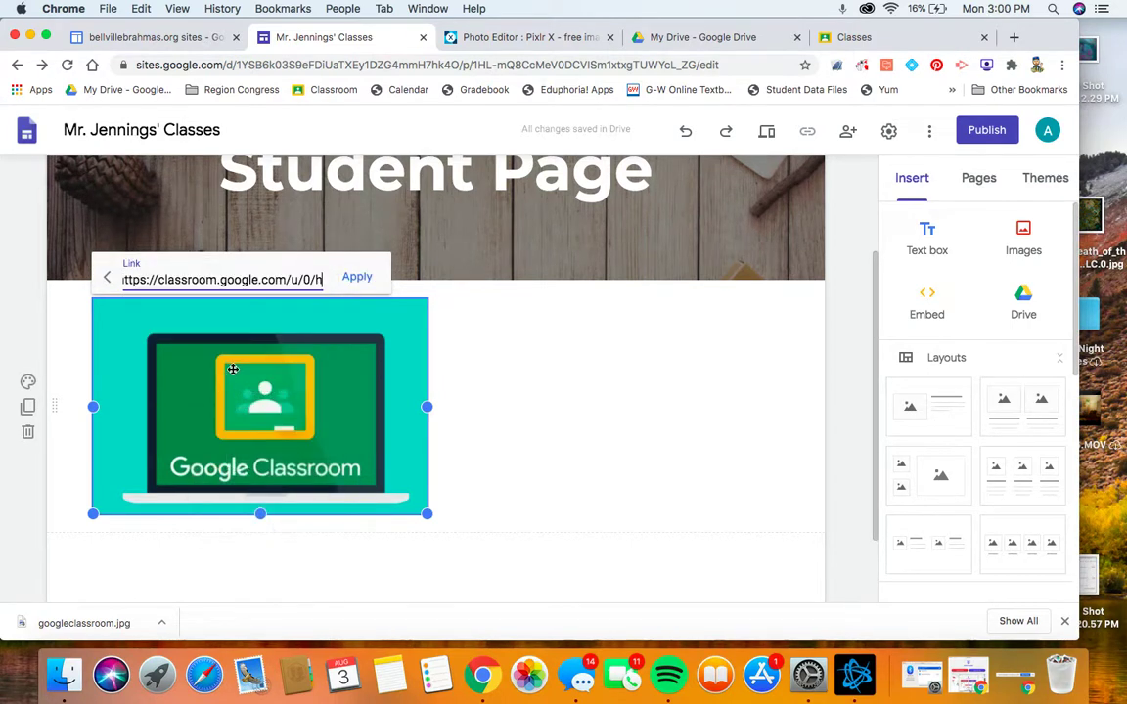
pyautogui.click(358, 277)
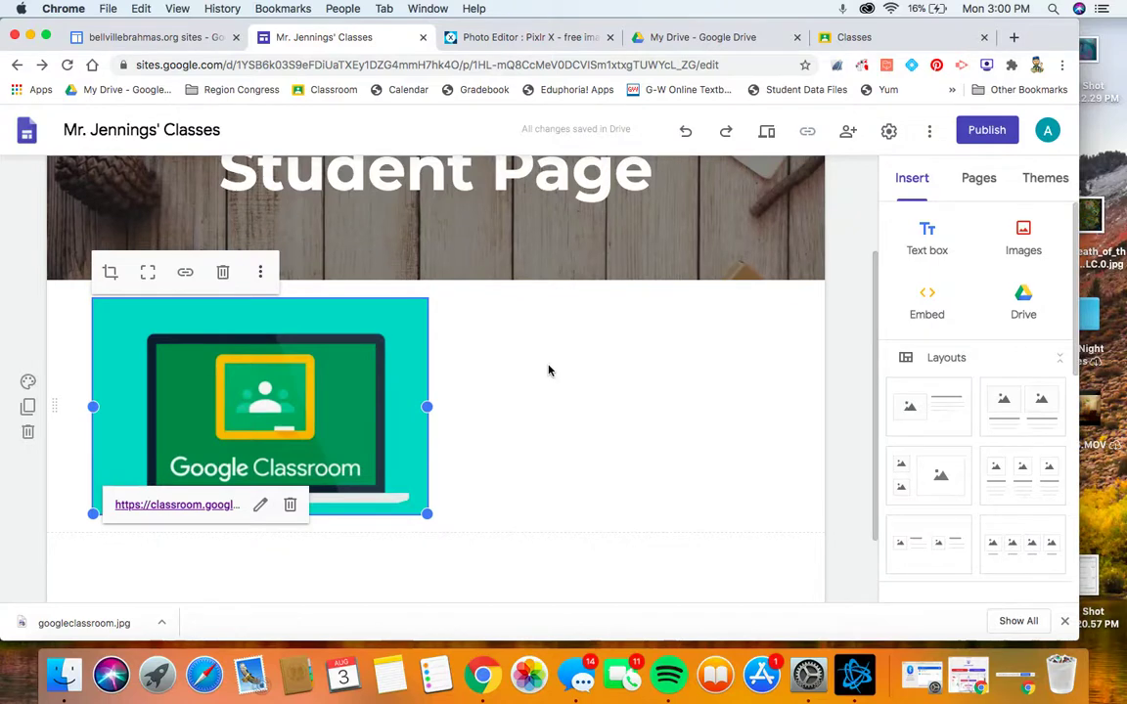
# - Preview the Student Page, test the Google Classroom image's link, and return to editing
pyautogui.click(773, 143)
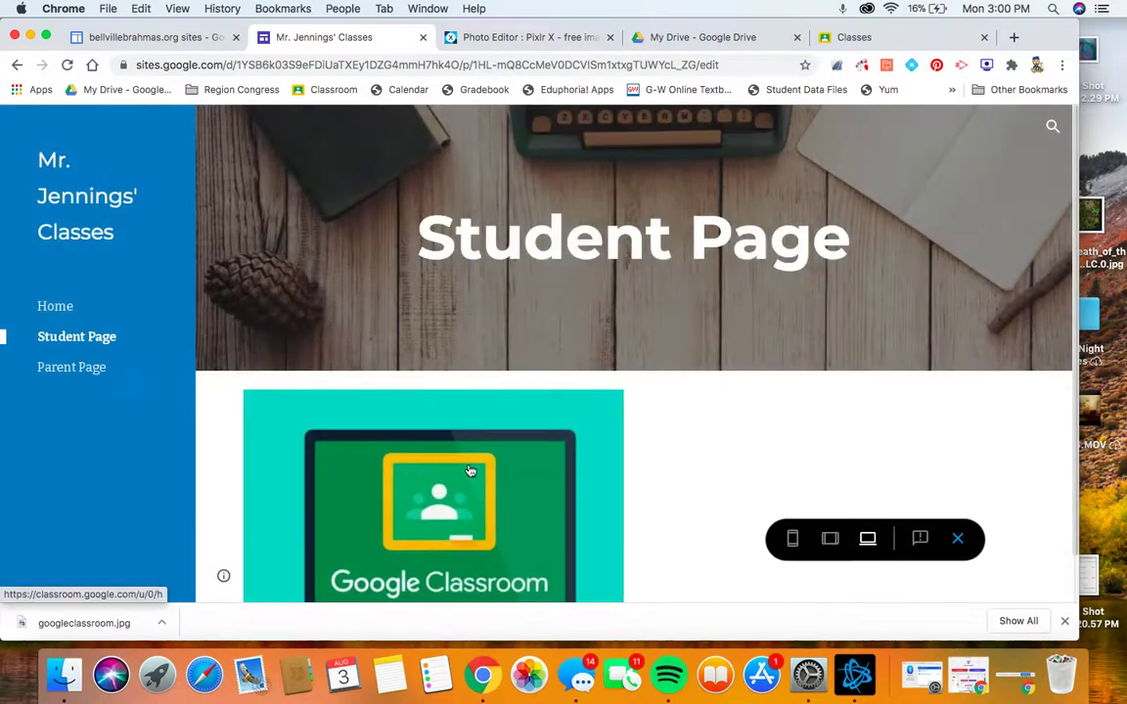
pyautogui.click(470, 471)
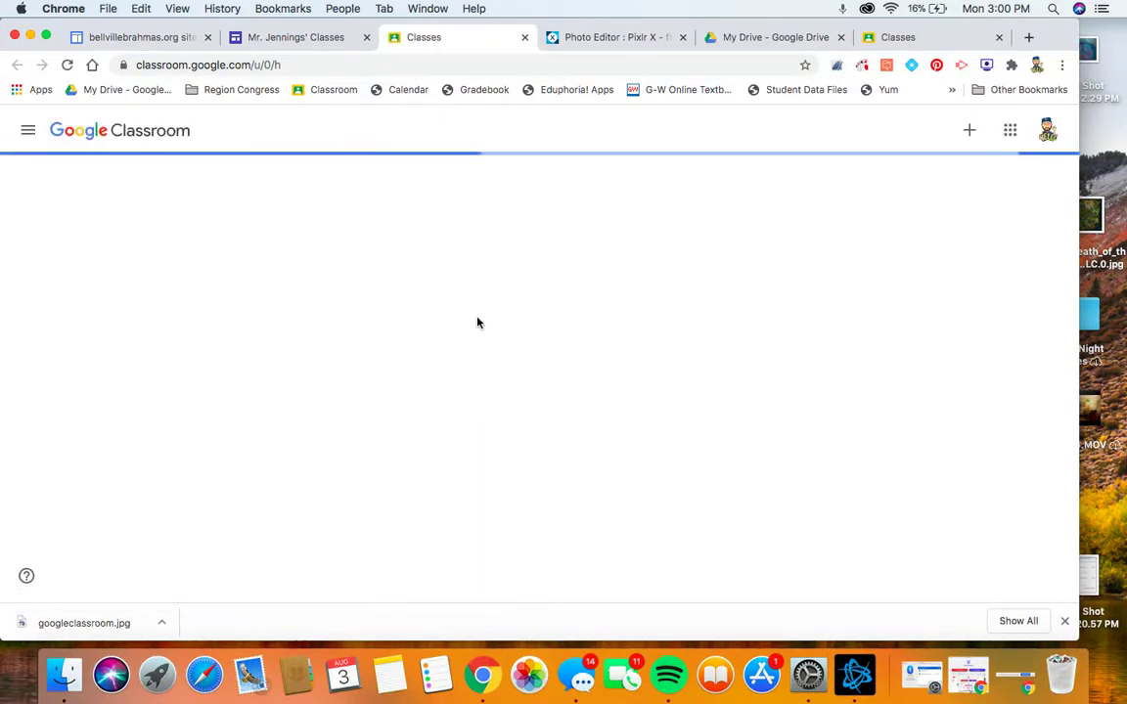
pyautogui.click(525, 37)
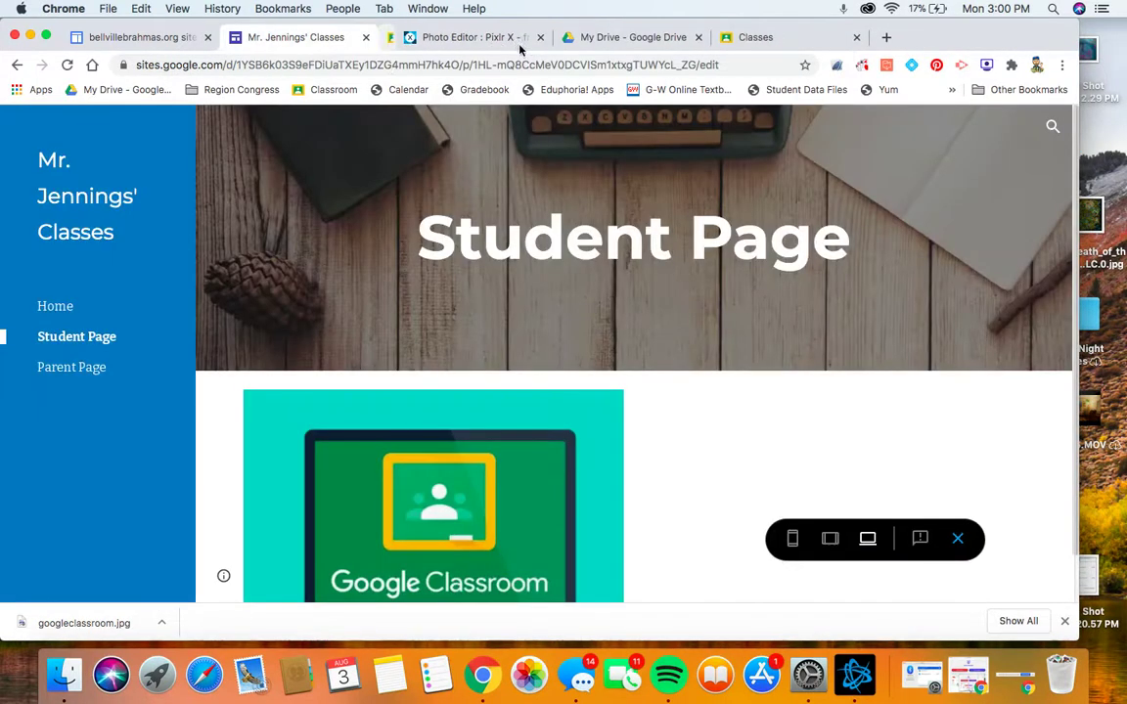
pyautogui.scroll(-1, 685, 391)
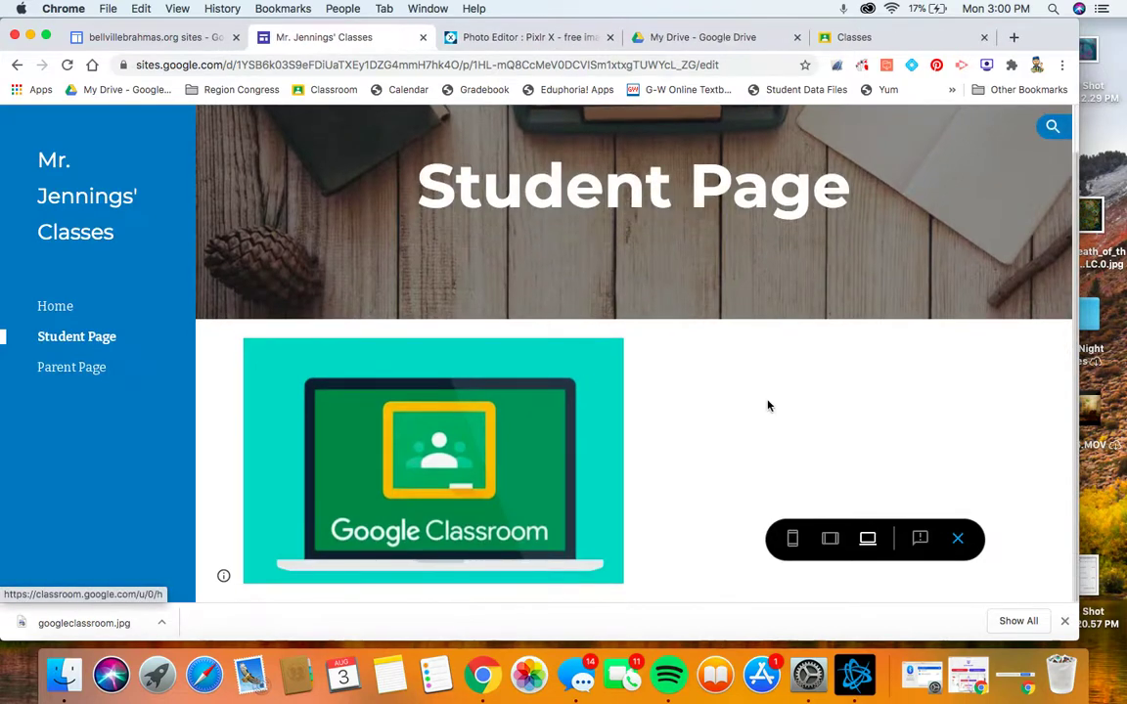
pyautogui.click(957, 539)
# - Insert a text box on the Student Page and place it to the right of the Google Classroom image
pyautogui.scroll(-5, 675, 411)
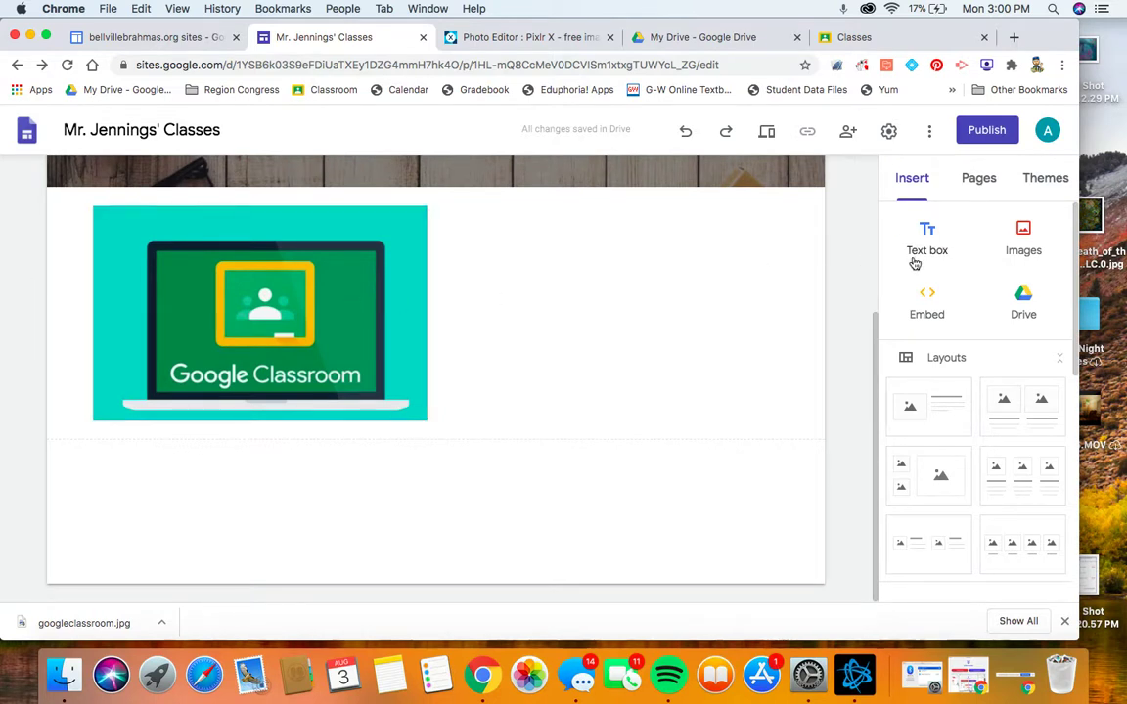
pyautogui.click(921, 253)
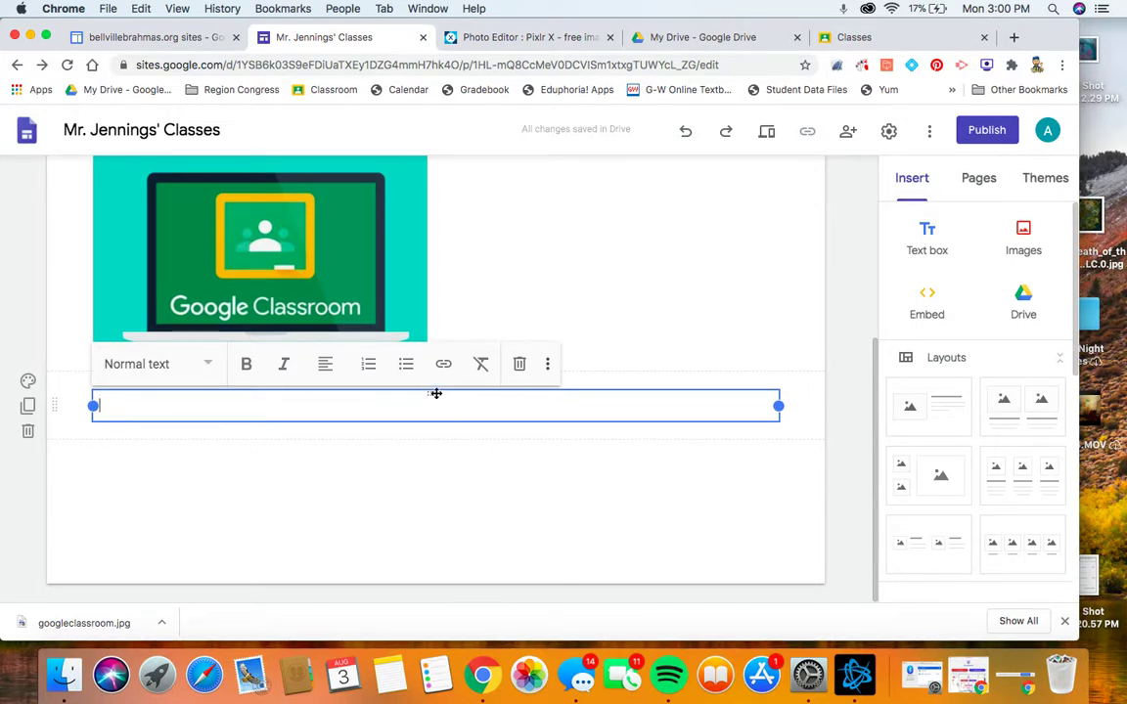
pyautogui.moveTo(437, 393); pyautogui.dragTo(521, 292)
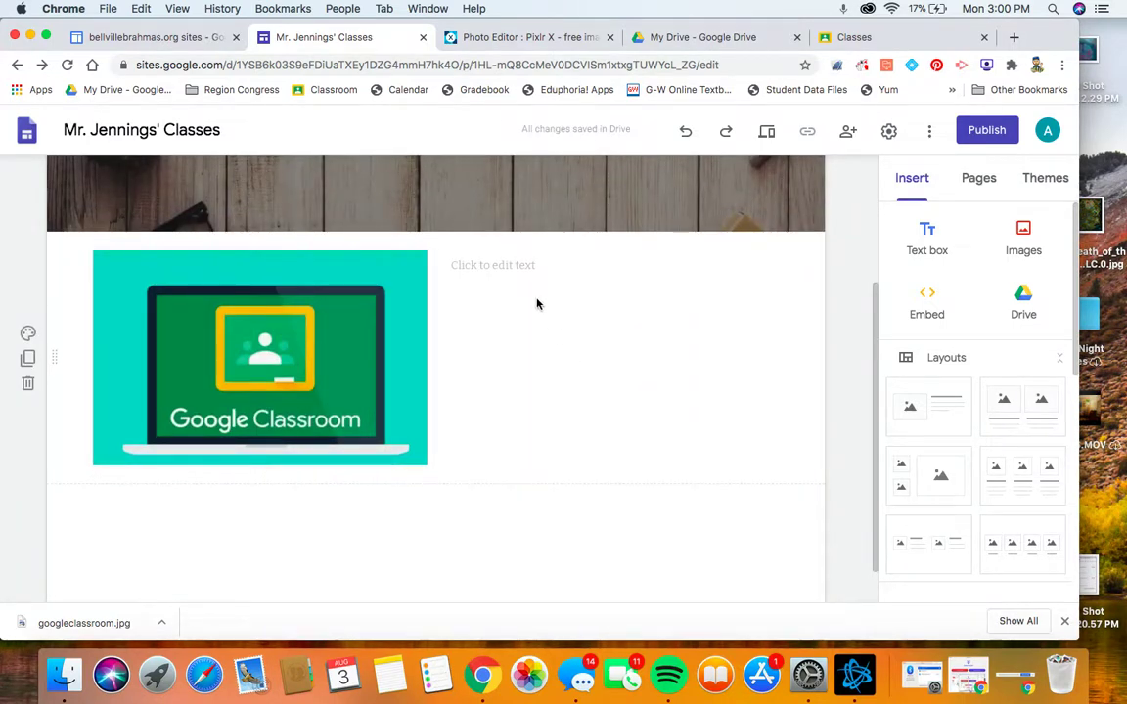
# - Enter "Google Classroom" in the Title style in the text box beside the image
pyautogui.click(506, 269)
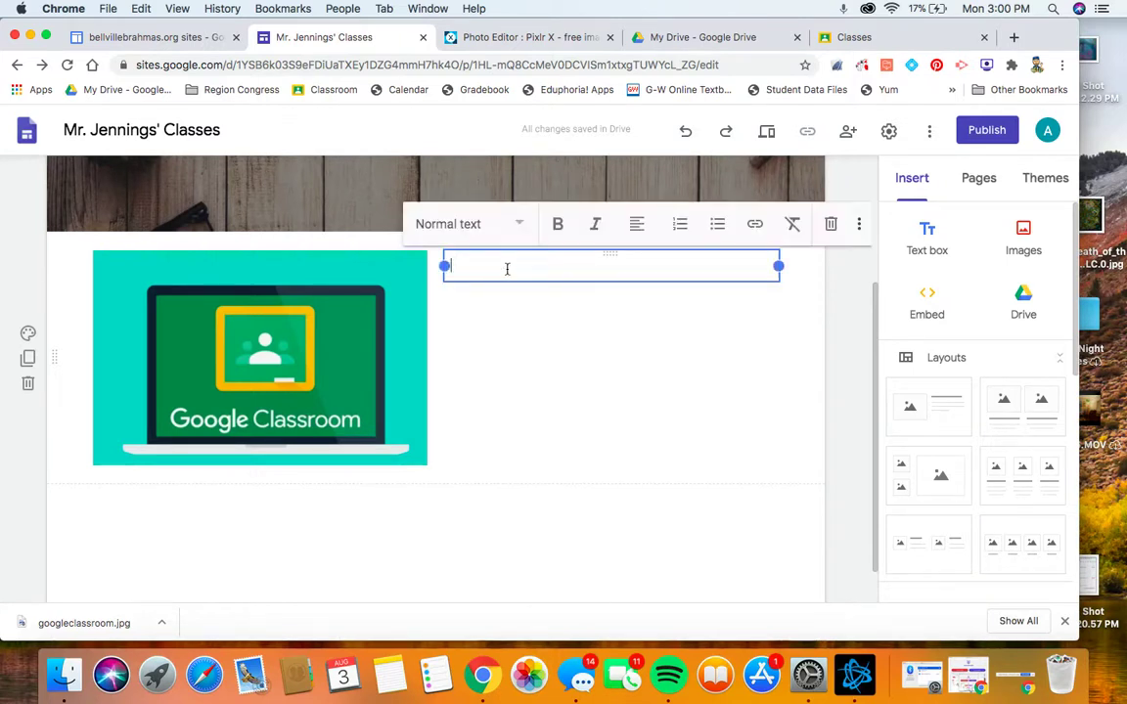
pyautogui.click(519, 225)
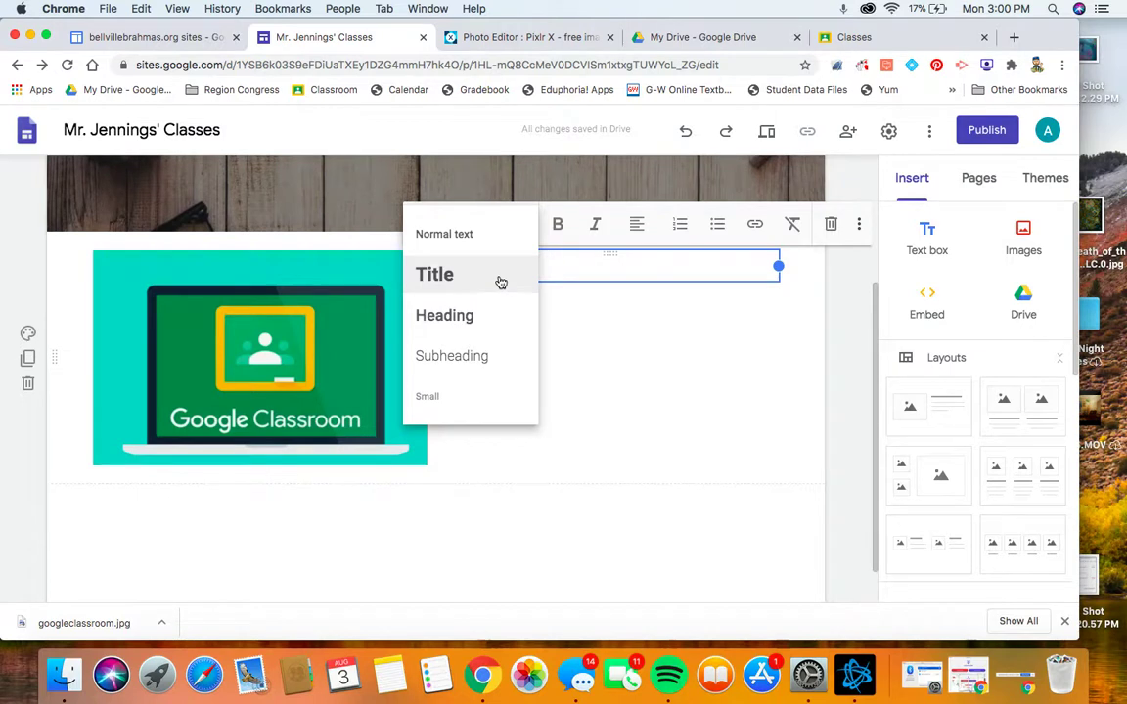
pyautogui.click(501, 281)
pyautogui.click(518, 238)
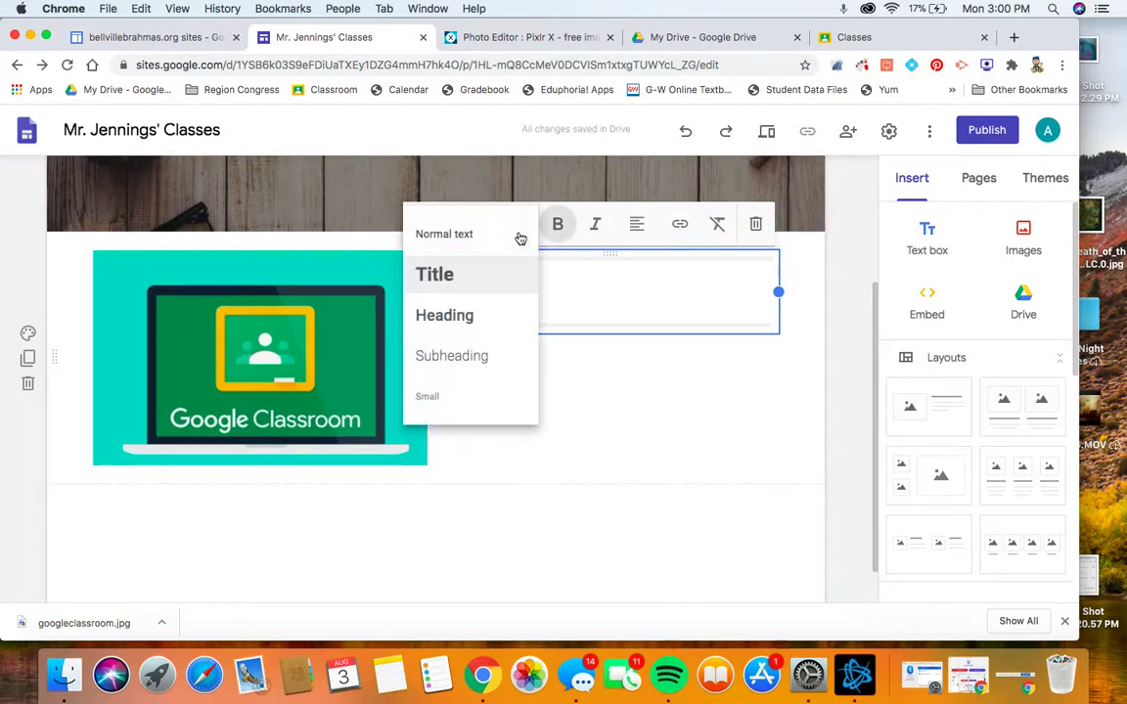
pyautogui.click(481, 278)
pyautogui.write('Go')
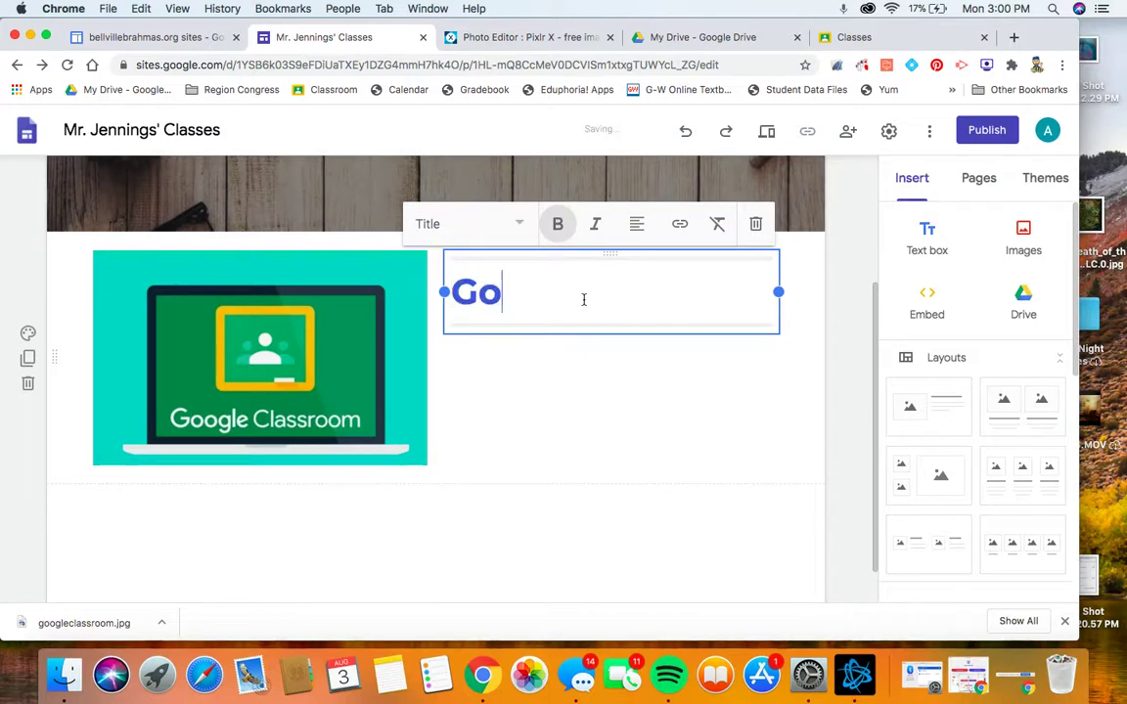
pyautogui.write('ogle Classro')
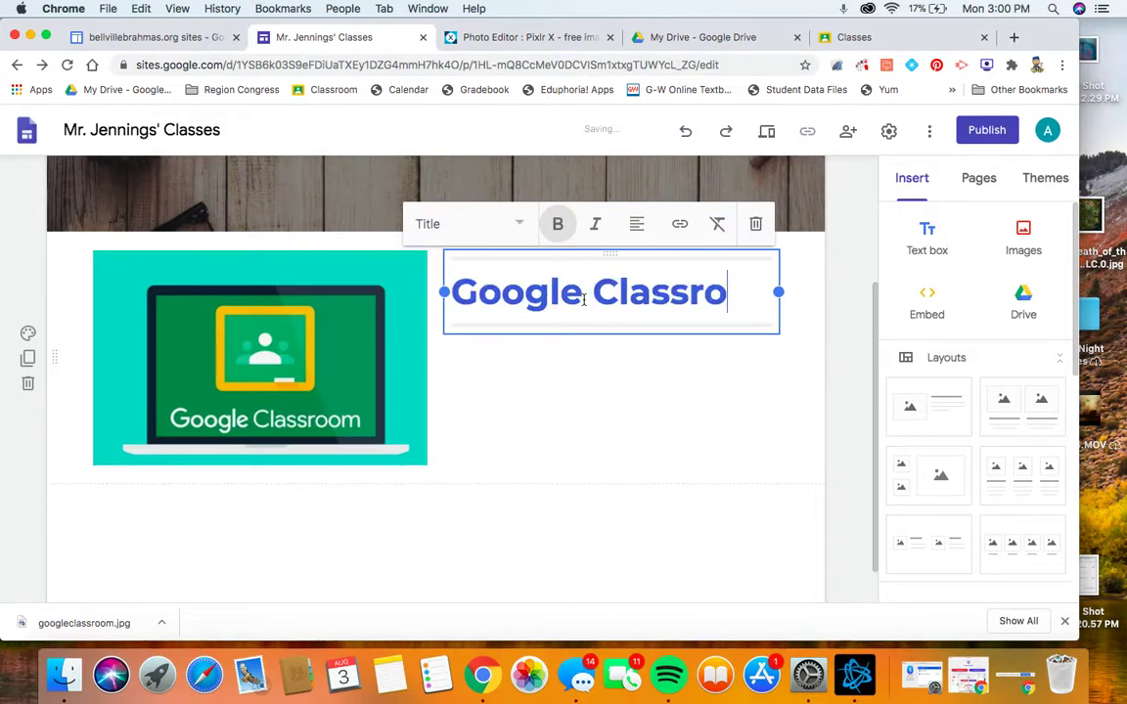
pyautogui.write('om')
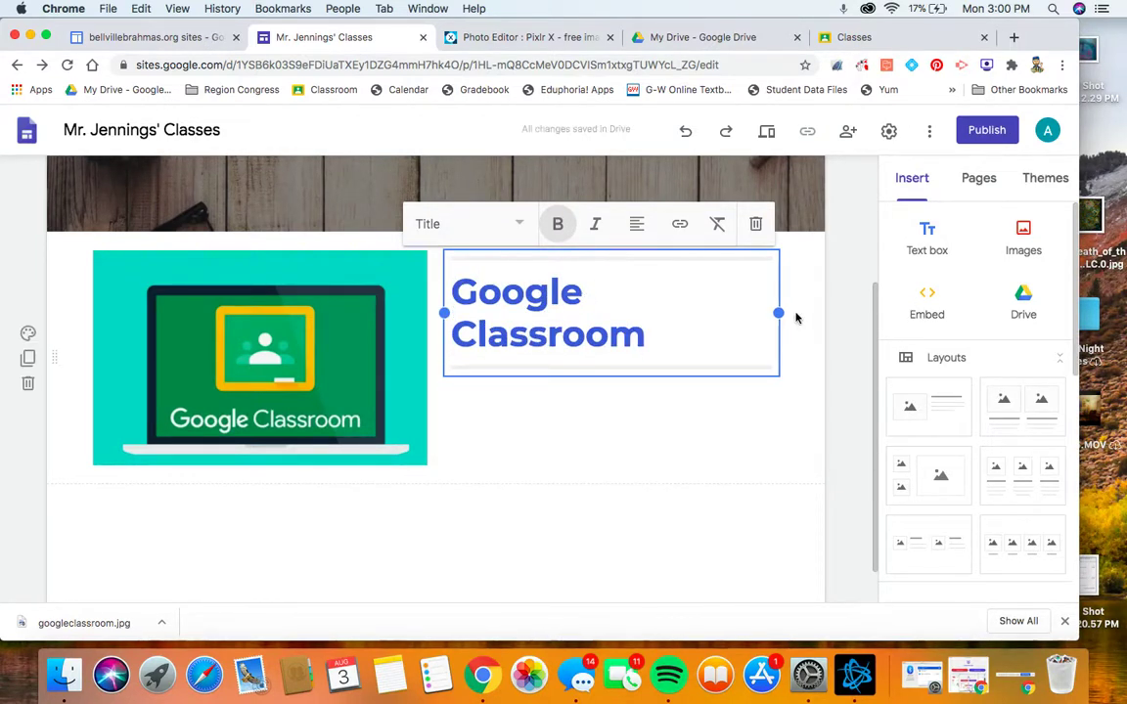
pyautogui.moveTo(779, 313)
pyautogui.mouseDown()
pyautogui.moveTo(797, 315)
pyautogui.moveTo(805, 294)
pyautogui.moveTo(779, 313)
pyautogui.mouseUp()
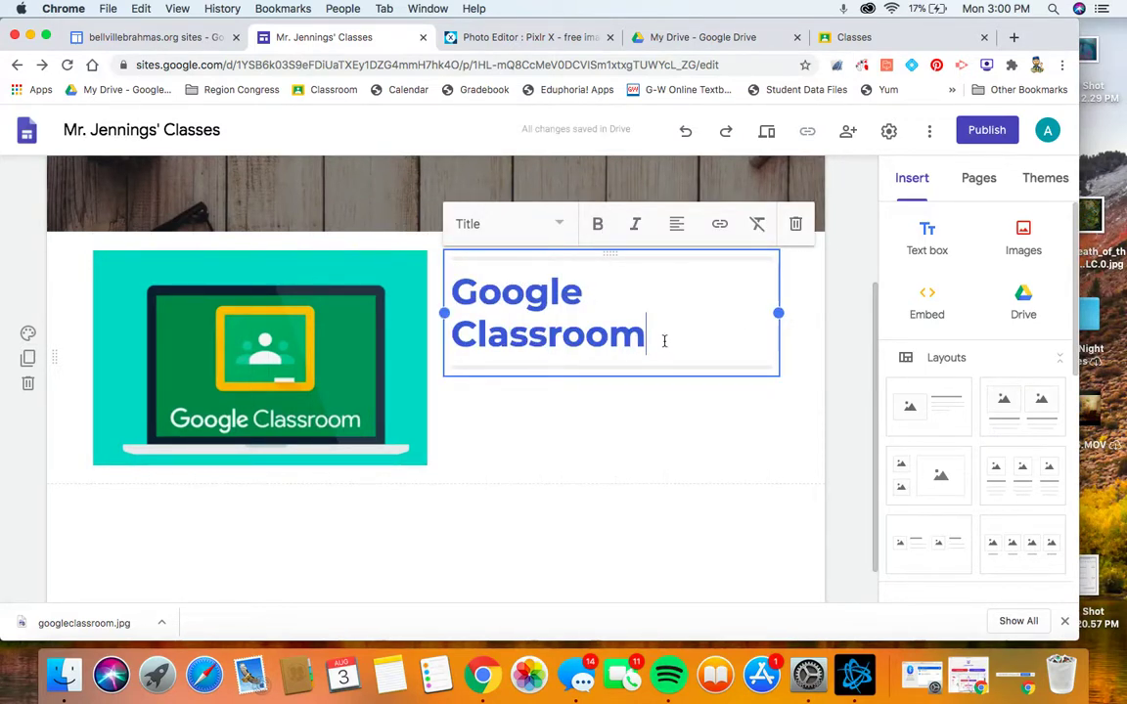
# - Add the line "Click on the image to the left to access Google Classroom:" as normal text below the title
pyautogui.press('Return')
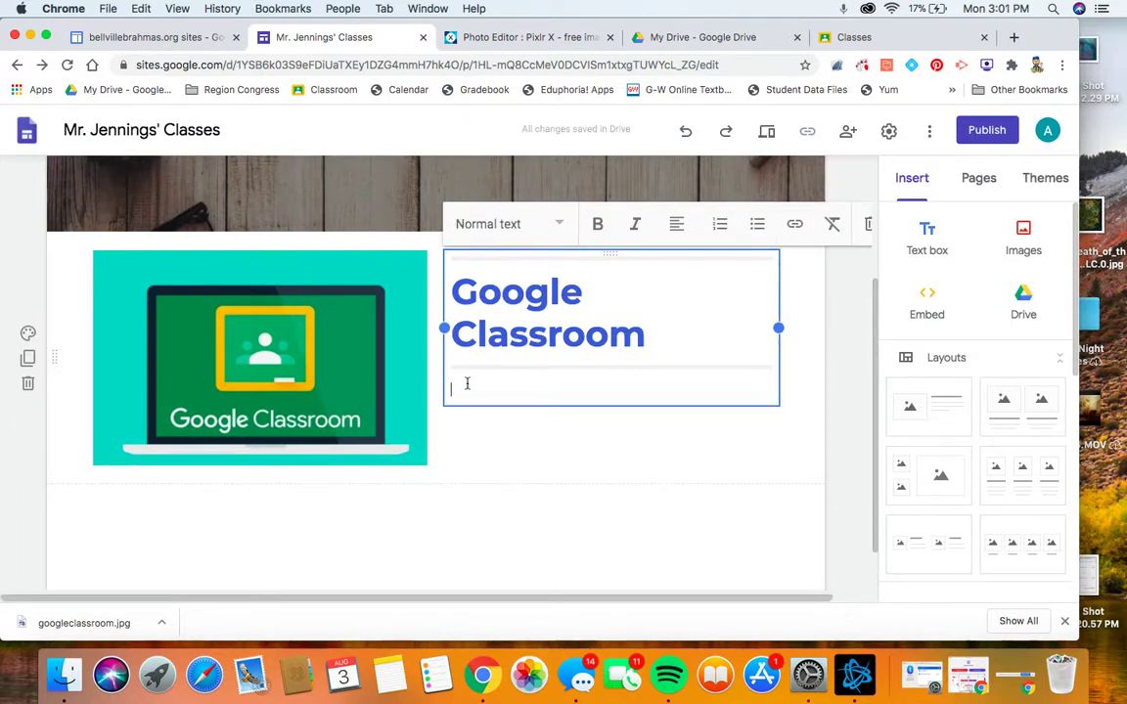
pyautogui.write('Click on the image to the left to acces')
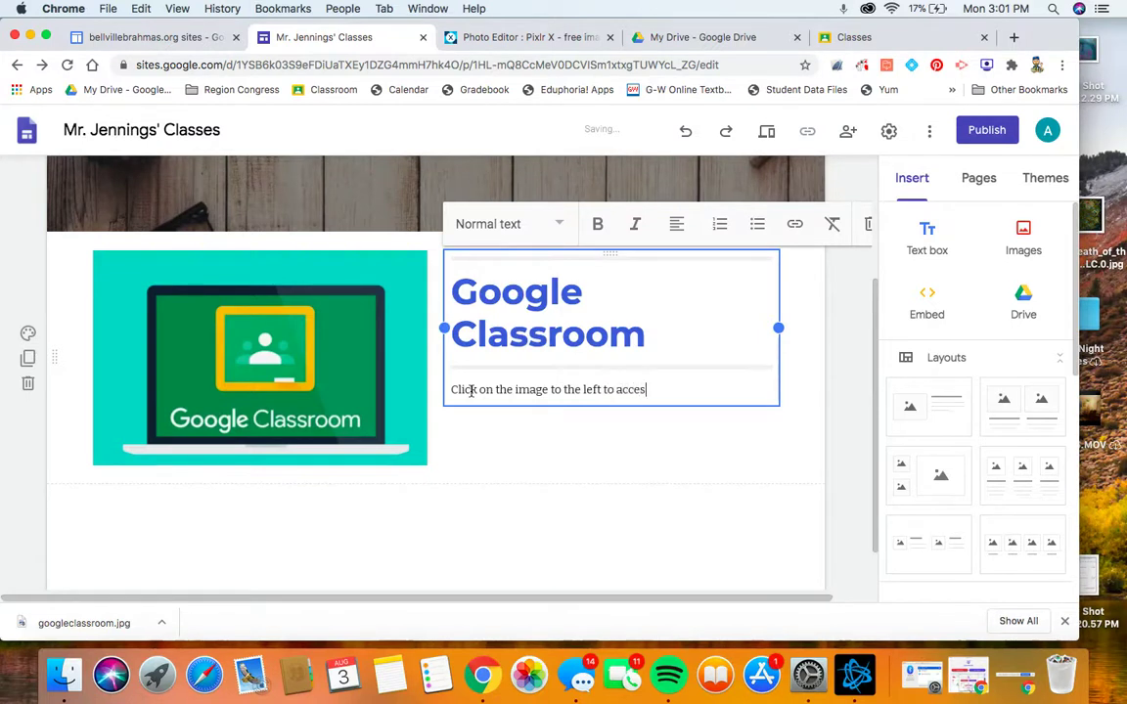
pyautogui.write('s Google Classroom')
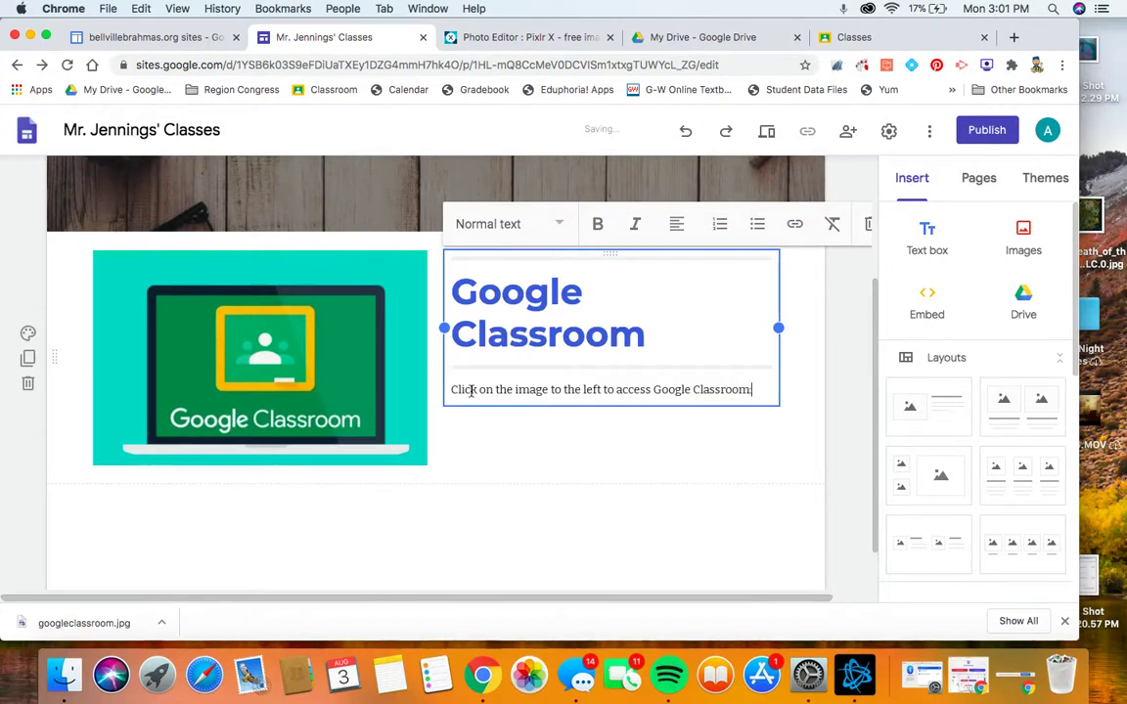
pyautogui.write(':')
pyautogui.press('Return')
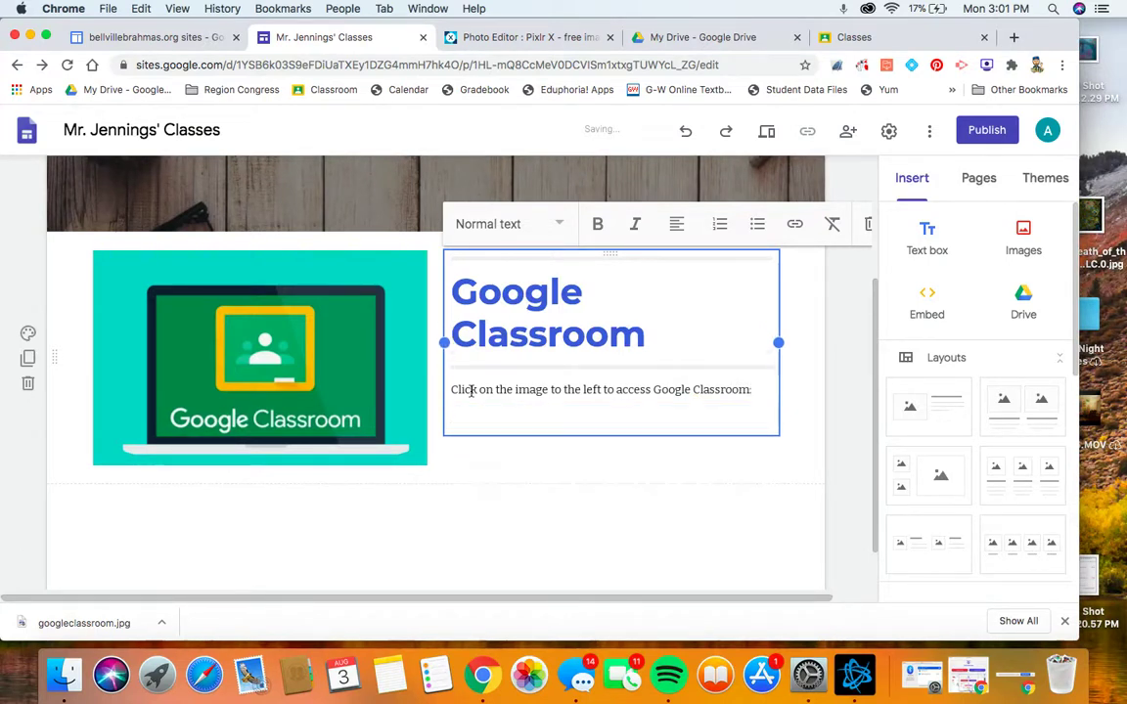
pyautogui.write('1st Period:')
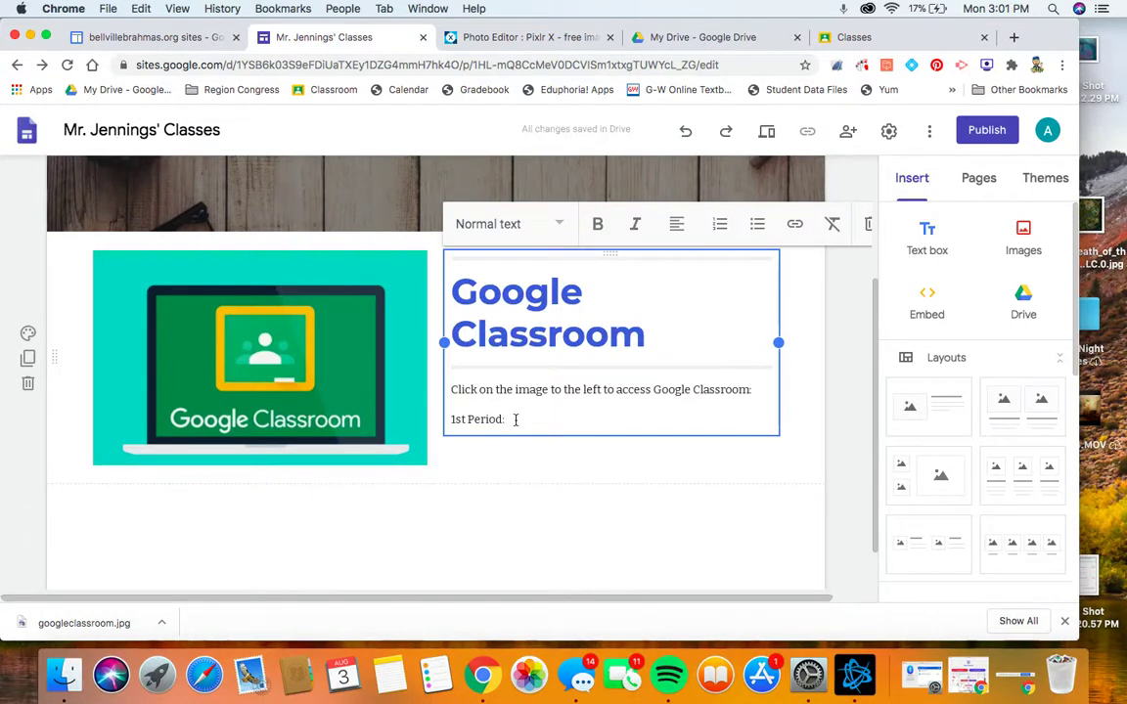
pyautogui.press('BackSpace')
pyautogui.press('BackSpace')
pyautogui.press('BackSpace')
pyautogui.press('BackSpace')
pyautogui.press('BackSpace')
pyautogui.press('BackSpace')
pyautogui.press('BackSpace')
pyautogui.press('BackSpace')
pyautogui.press('BackSpace')
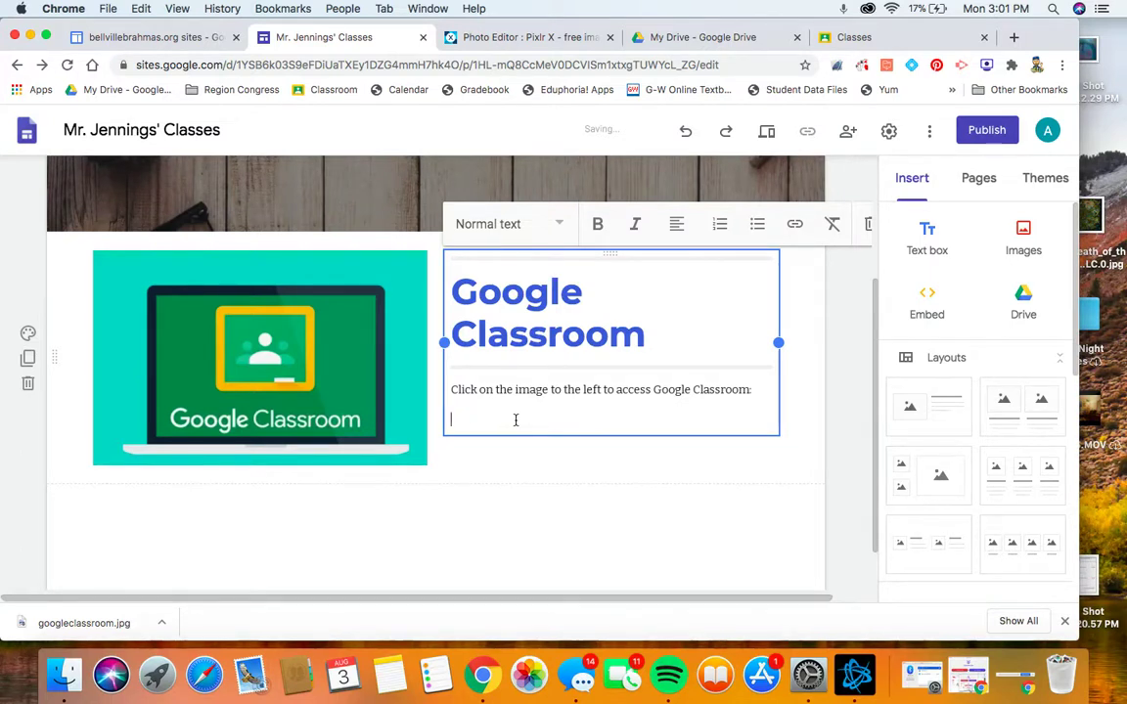
# - Add the lines "Geography: class code" and "Debate: class code" below the access instruction
pyautogui.write('Geograph')
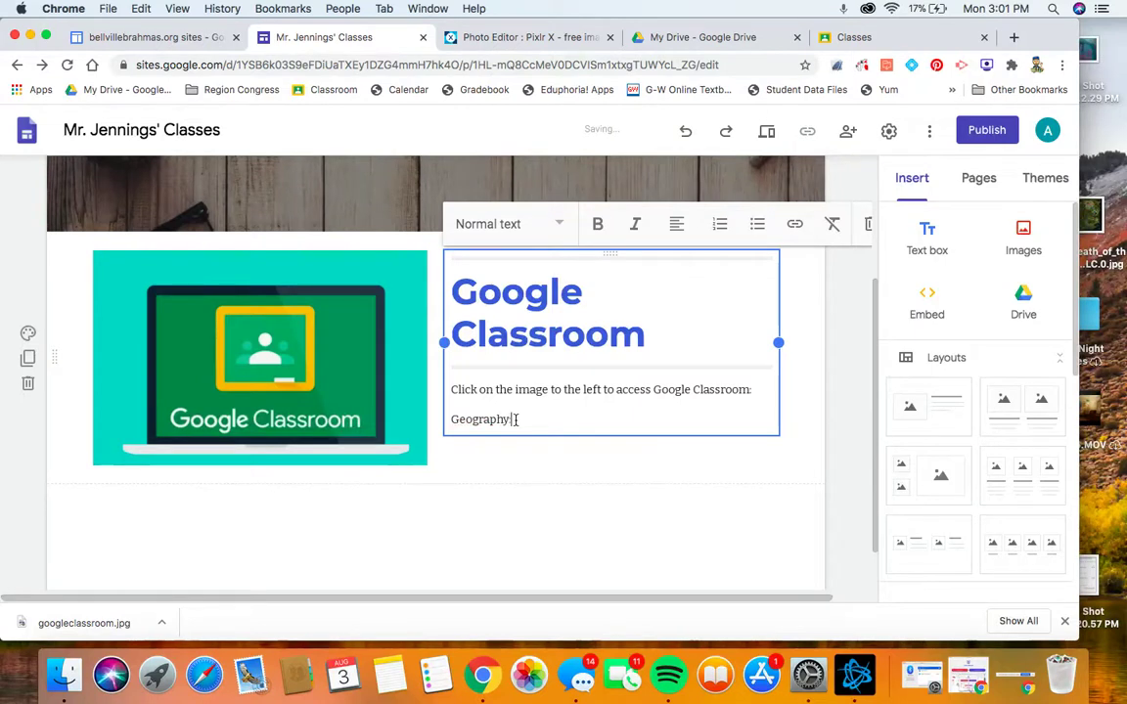
pyautogui.write('y: Class code')
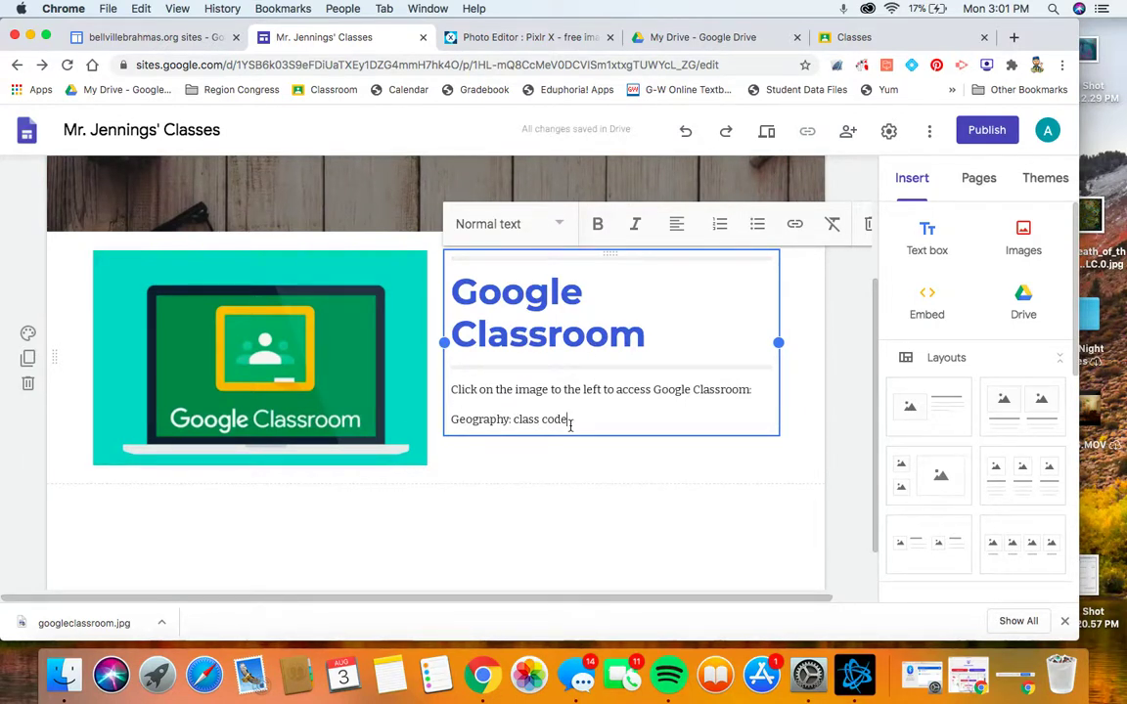
pyautogui.press('Return')
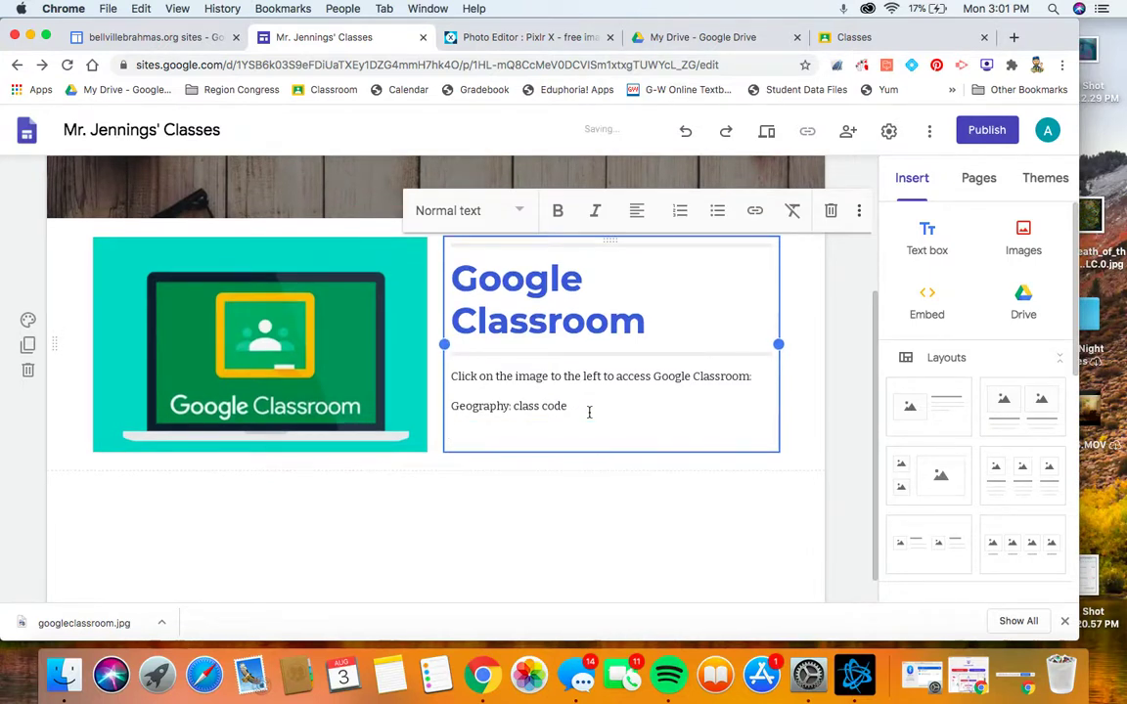
pyautogui.write('Debate: class code')
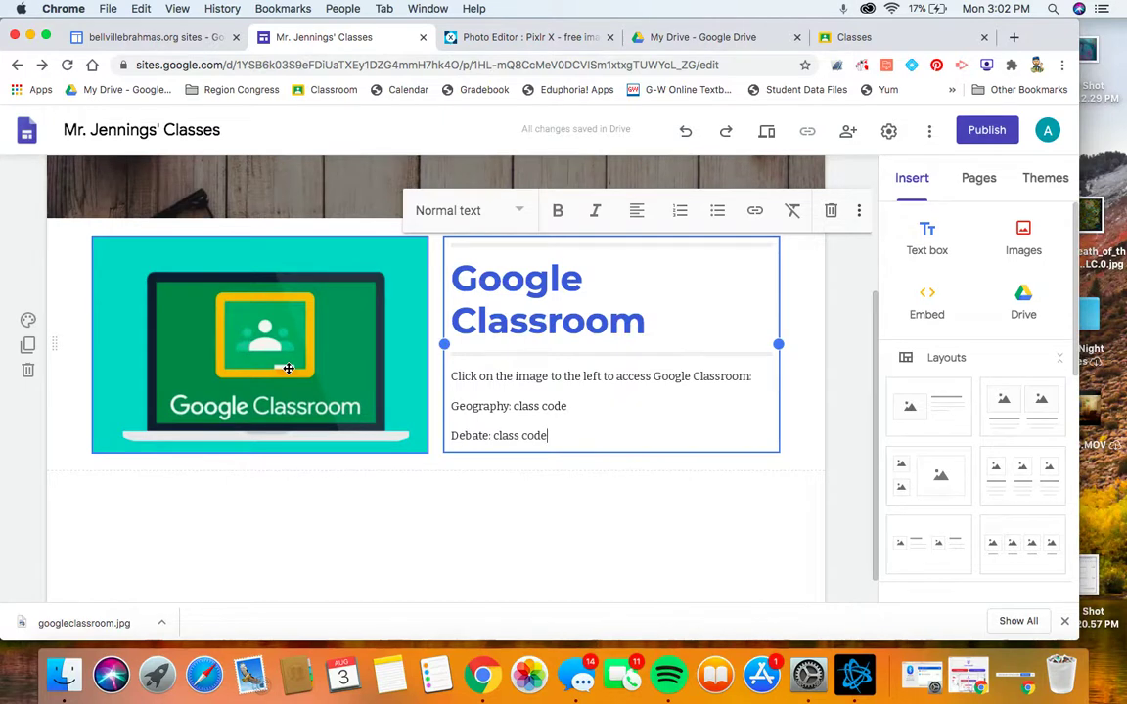
# - Delete the Google Classroom image beside the text box
pyautogui.click(288, 368)
pyautogui.press('Delete')
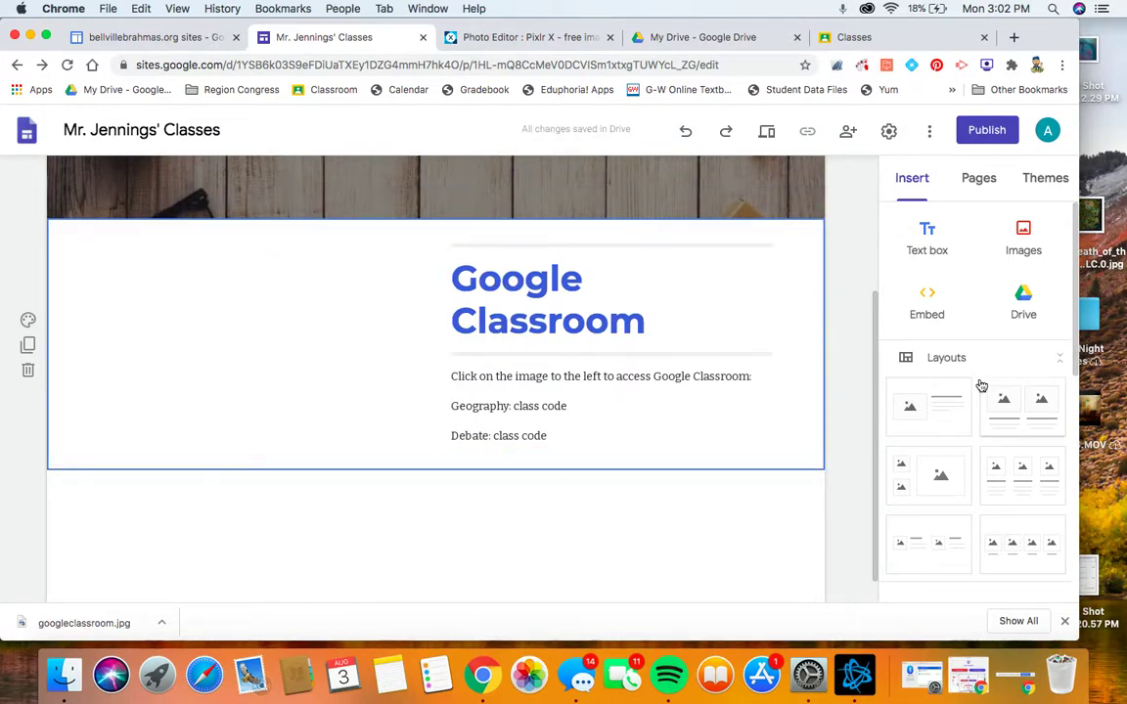
pyautogui.scroll(-4, 943, 292)
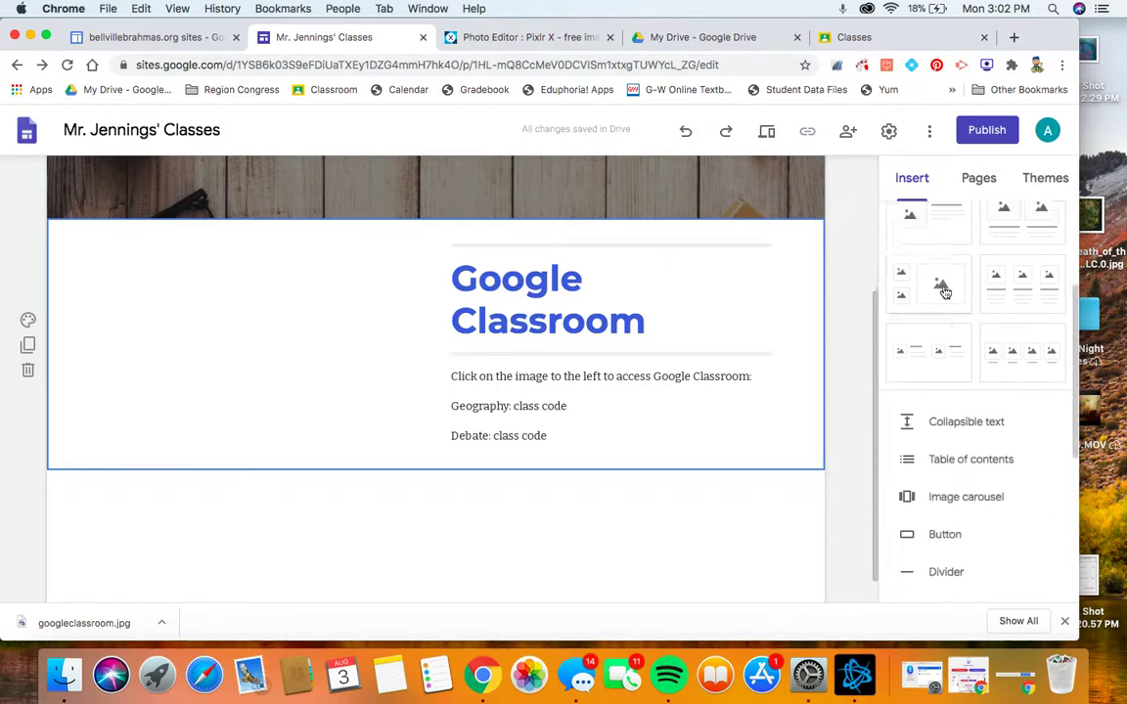
pyautogui.scroll(-1, 944, 294)
pyautogui.click(945, 503)
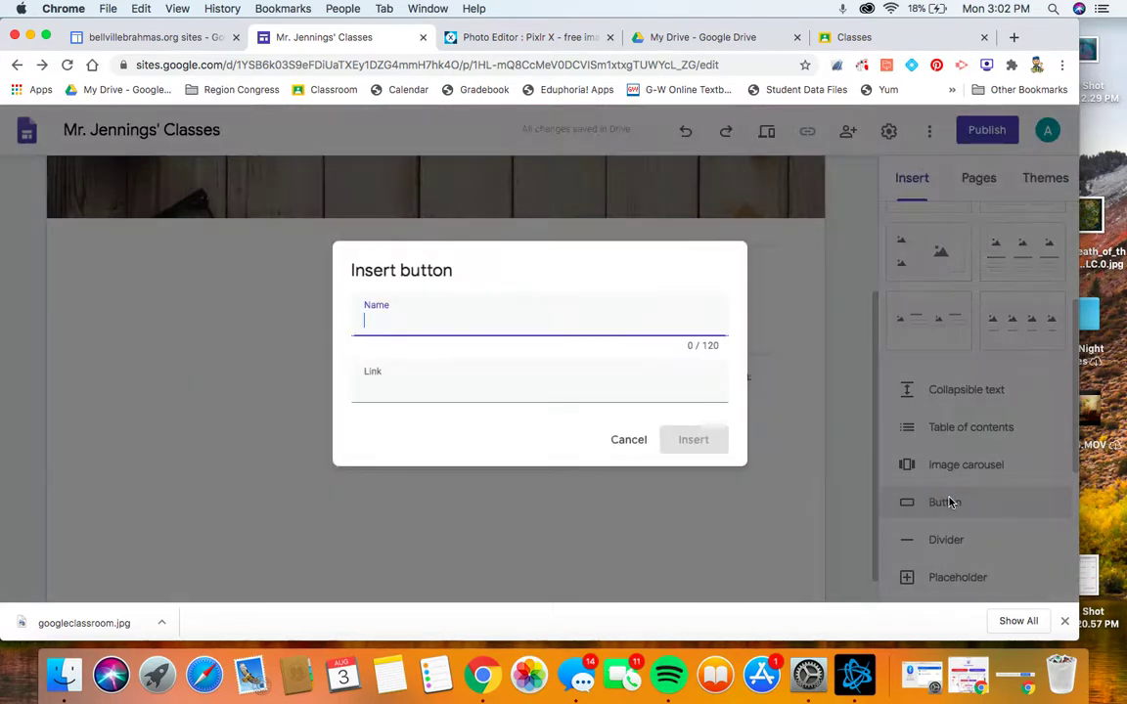
pyautogui.write('Goog')
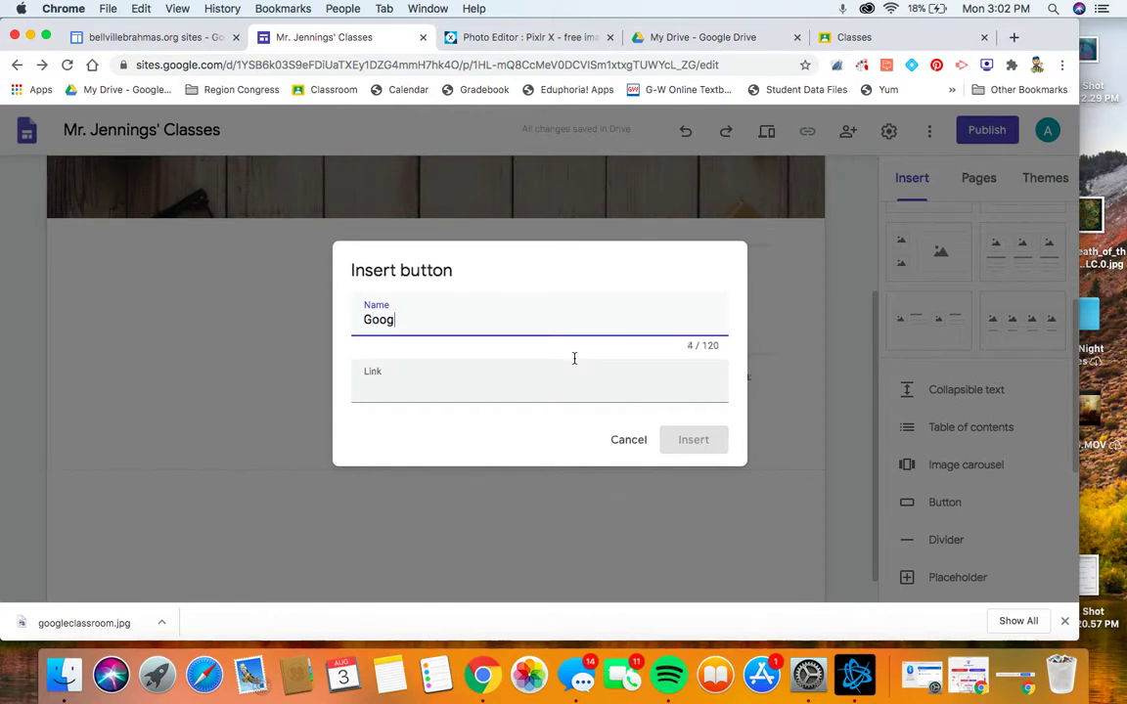
pyautogui.write('le Classroom')
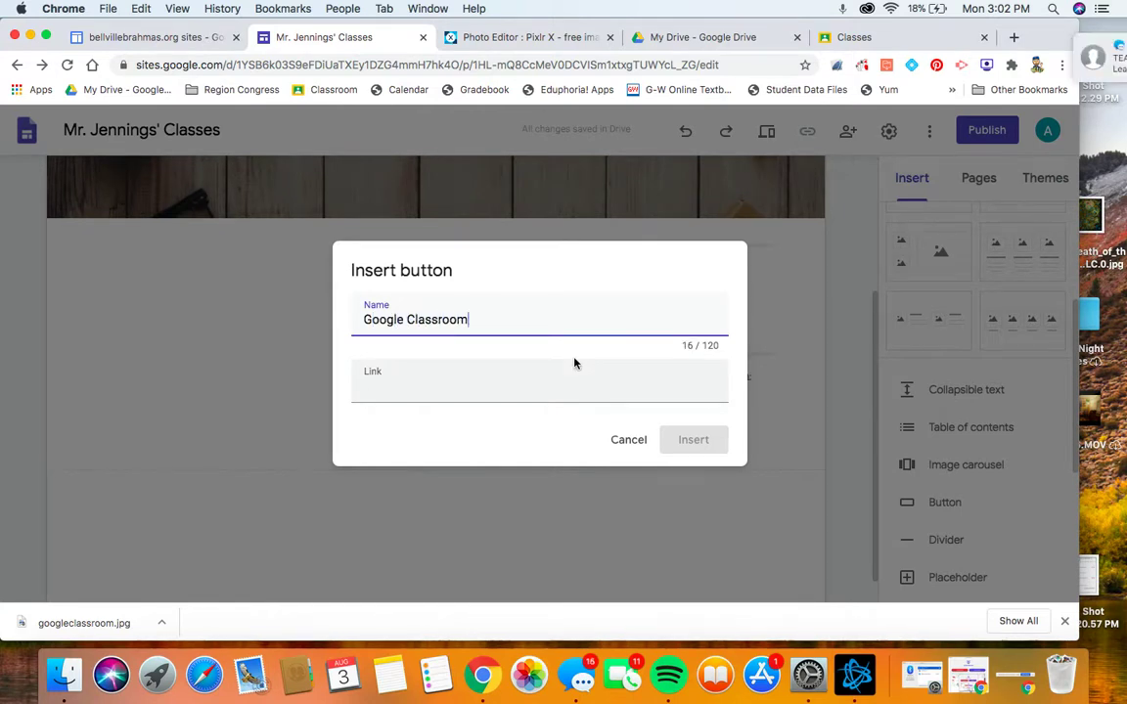
pyautogui.click(440, 380)
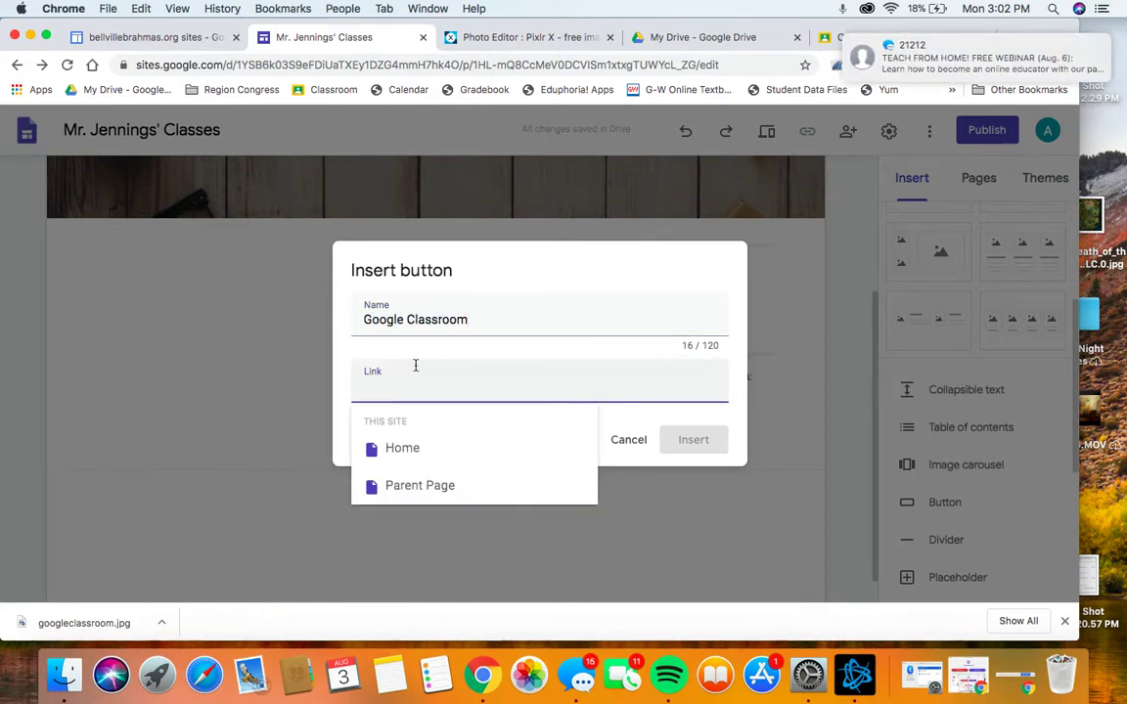
pyautogui.rightClick(403, 386)
pyautogui.click(435, 487)
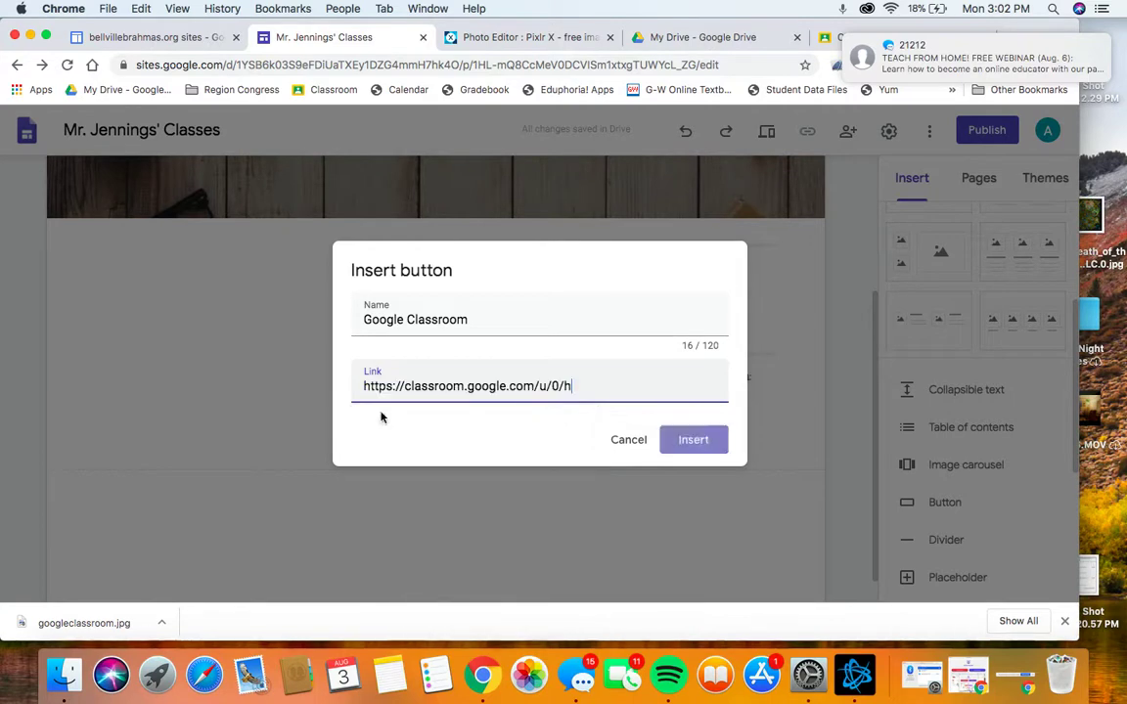
pyautogui.click(698, 441)
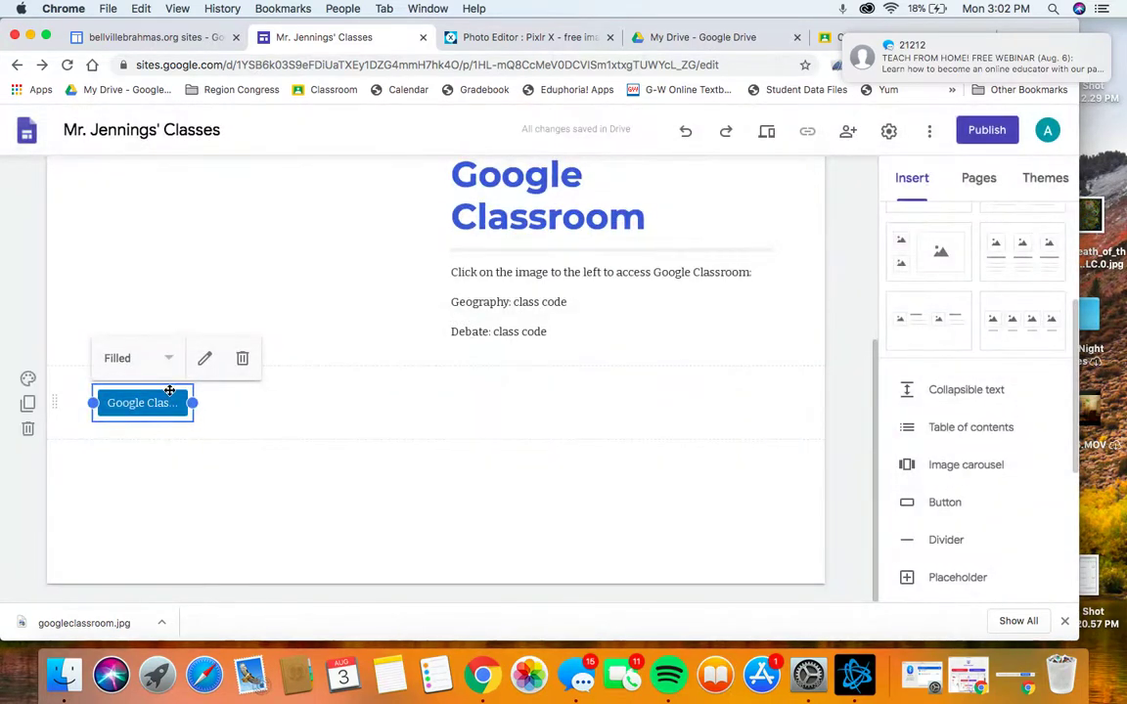
# - Move the Google Classroom button into the empty space beside the Google Classroom text and widen it to show its full name
pyautogui.moveTo(147, 403); pyautogui.dragTo(194, 257)
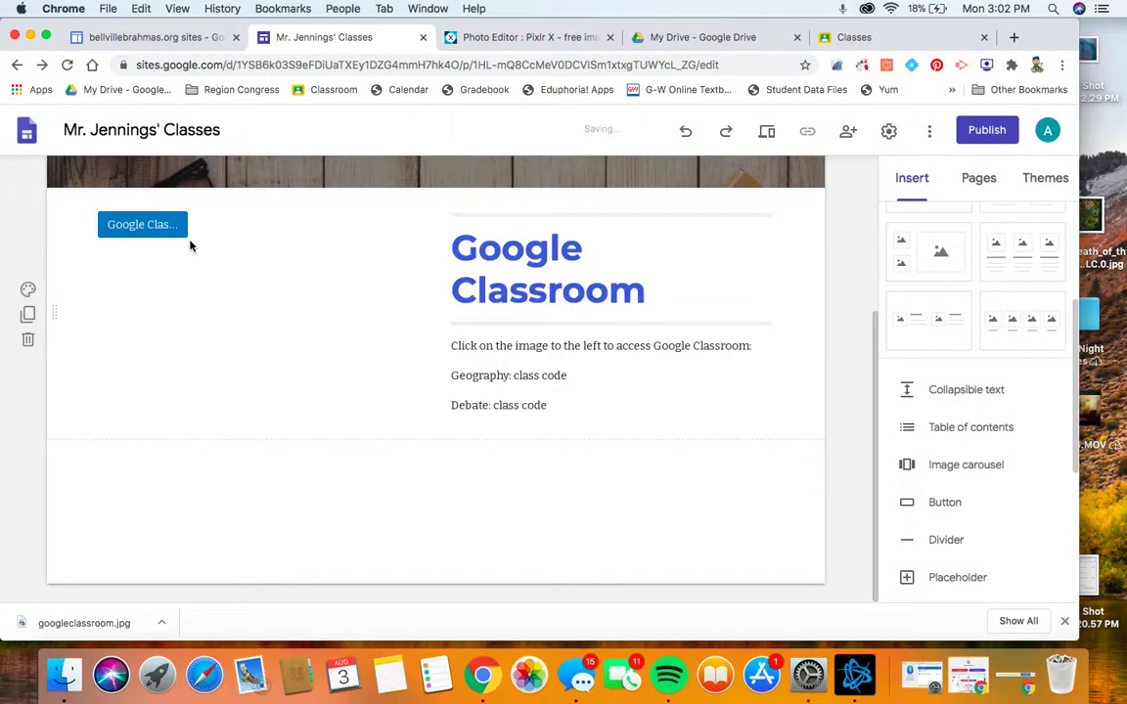
pyautogui.moveTo(276, 230); pyautogui.dragTo(368, 227)
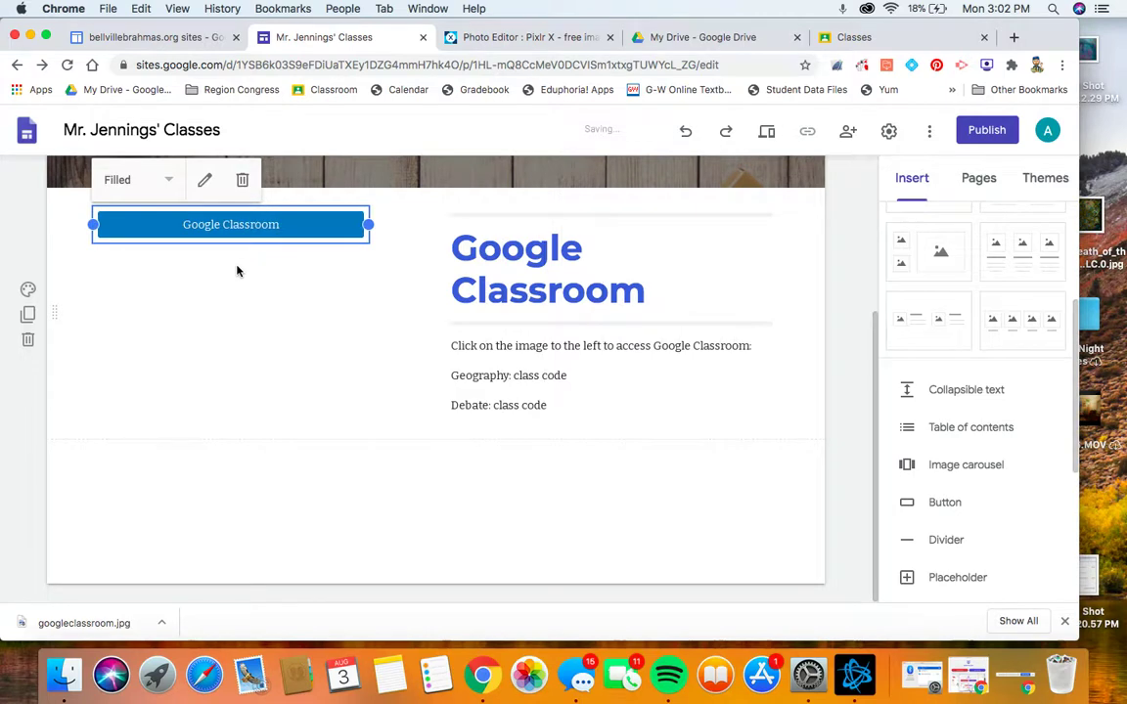
pyautogui.scroll(3, 237, 268)
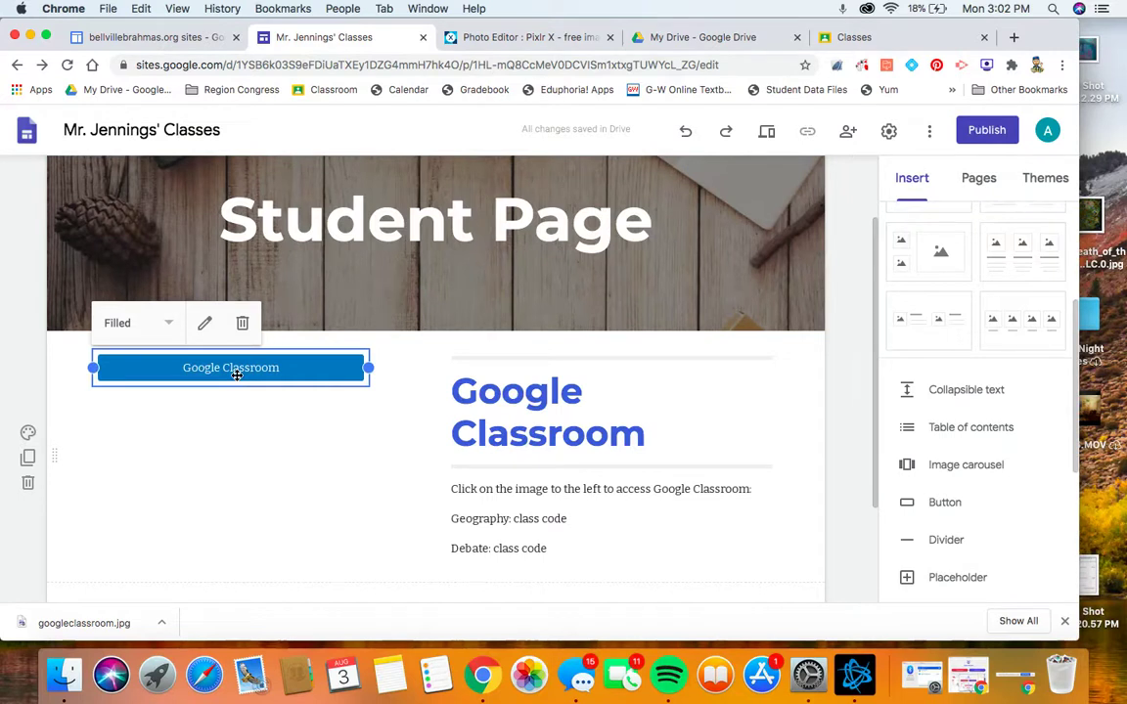
pyautogui.scroll(-3, 415, 405)
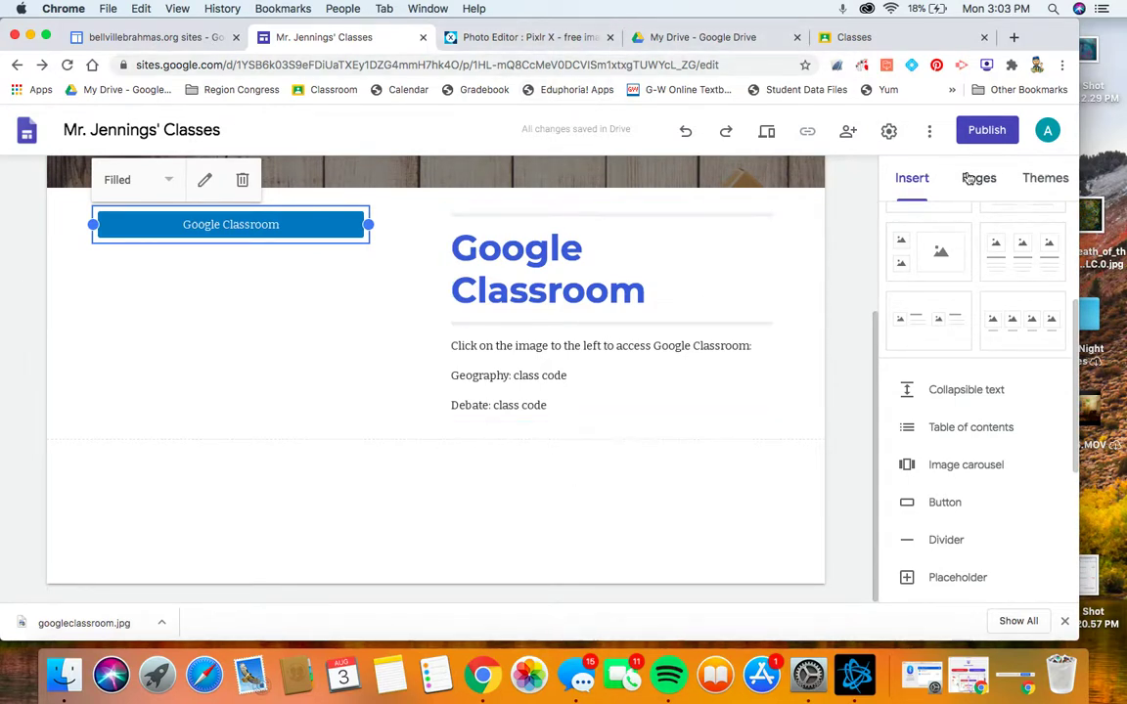
# - Upload the yellow syllabus image 1SAnrIxw5OY.jpg from the Downloads folder into a new section of the Student Page
pyautogui.click(911, 179)
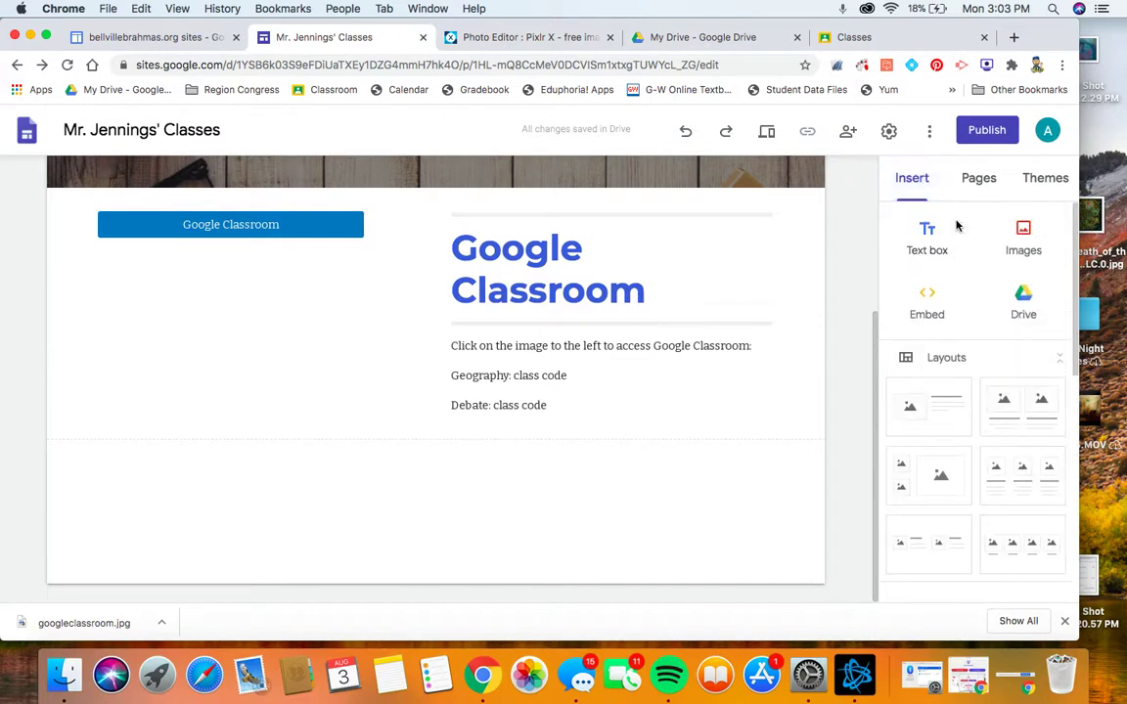
pyautogui.click(1027, 240)
pyautogui.click(1021, 296)
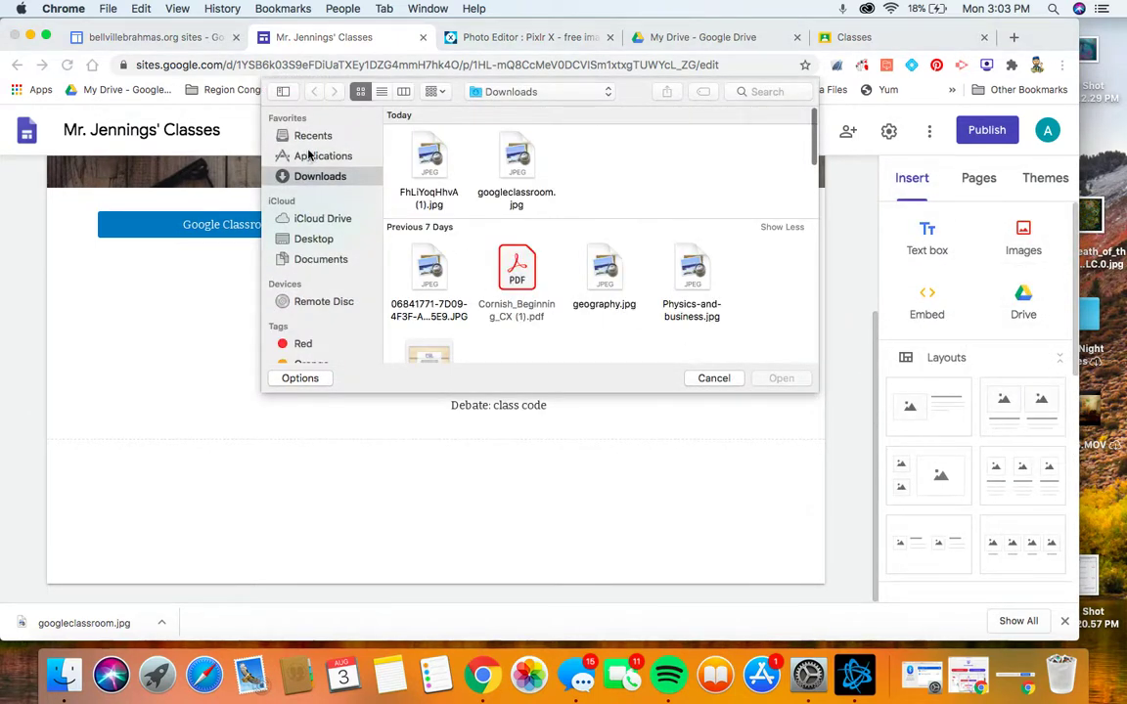
pyautogui.scroll(-1, 585, 186)
pyautogui.scroll(-5, 585, 186)
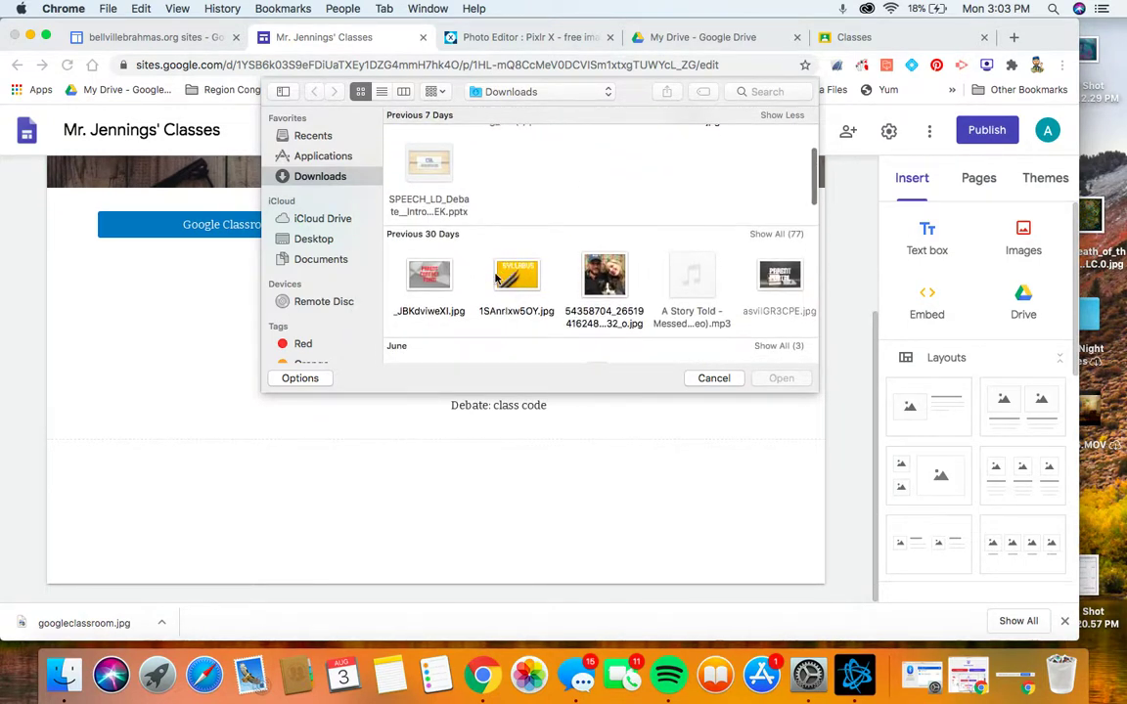
pyautogui.click(523, 281)
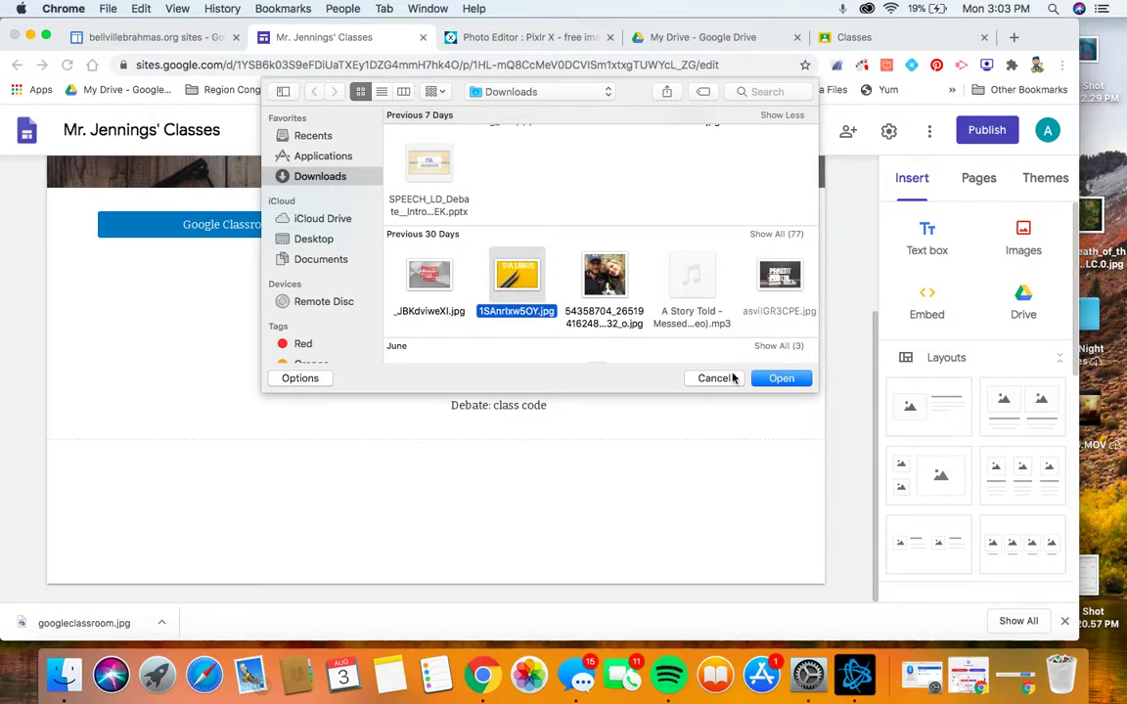
pyautogui.click(783, 378)
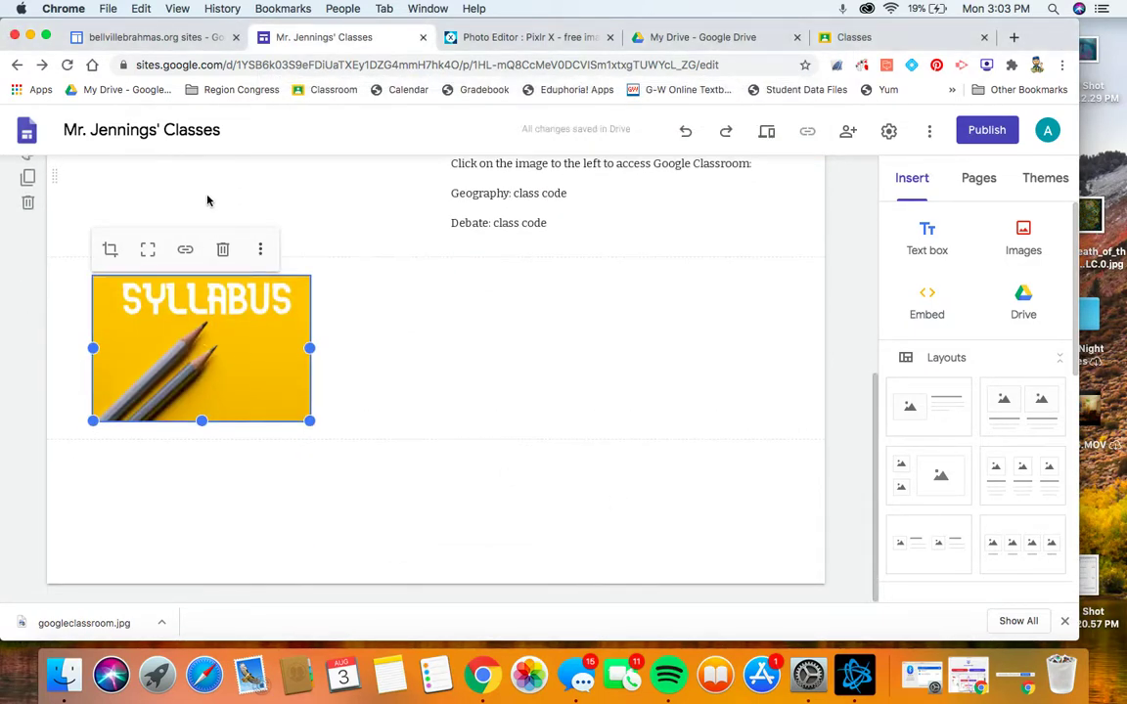
# - Move the syllabus image to the right half of its section and enlarge it to fill that half
pyautogui.moveTo(221, 372); pyautogui.dragTo(661, 350)
pyautogui.click(568, 397)
pyautogui.rightClick(501, 400)
pyautogui.click(483, 446)
pyautogui.moveTo(561, 423); pyautogui.dragTo(461, 478)
pyautogui.click(383, 397)
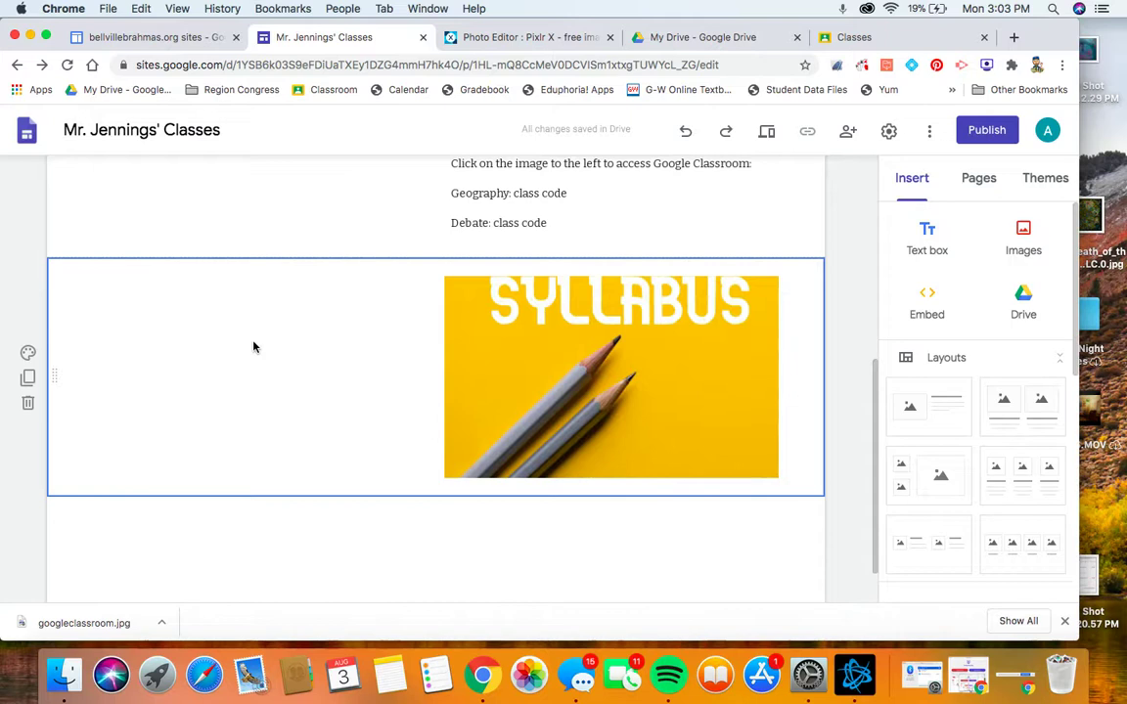
# - Add a text box to the left of the syllabus image and enter "Syllabus" in the Title style
pyautogui.click(928, 239)
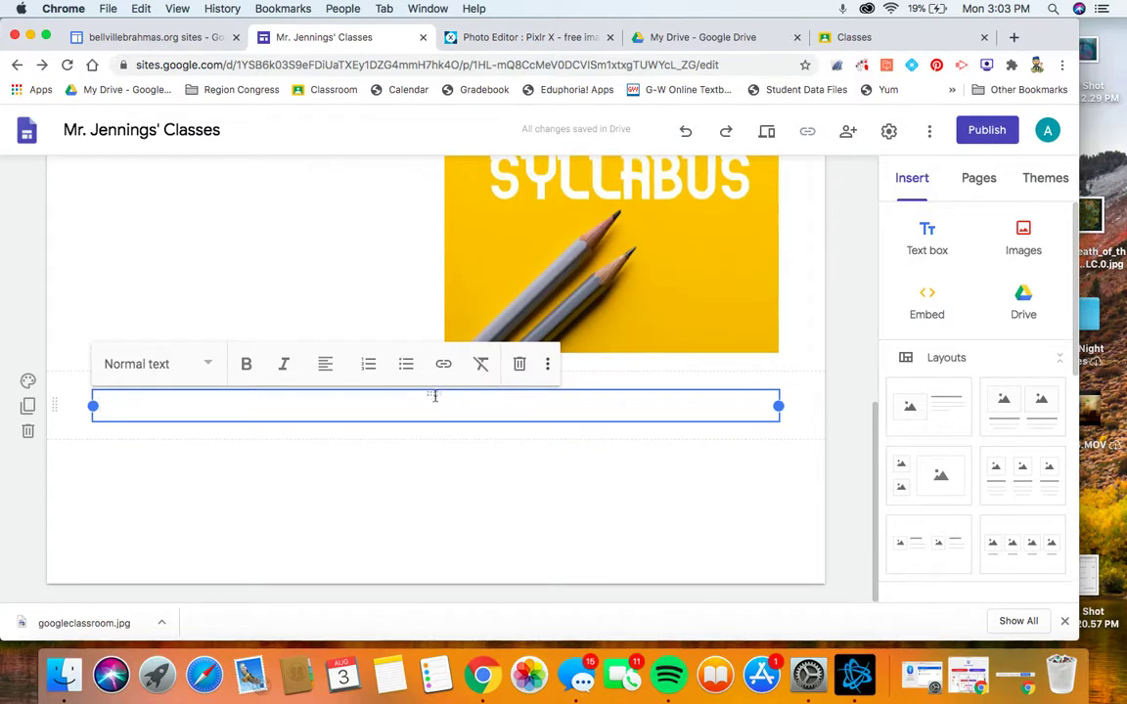
pyautogui.moveTo(436, 393); pyautogui.dragTo(284, 279)
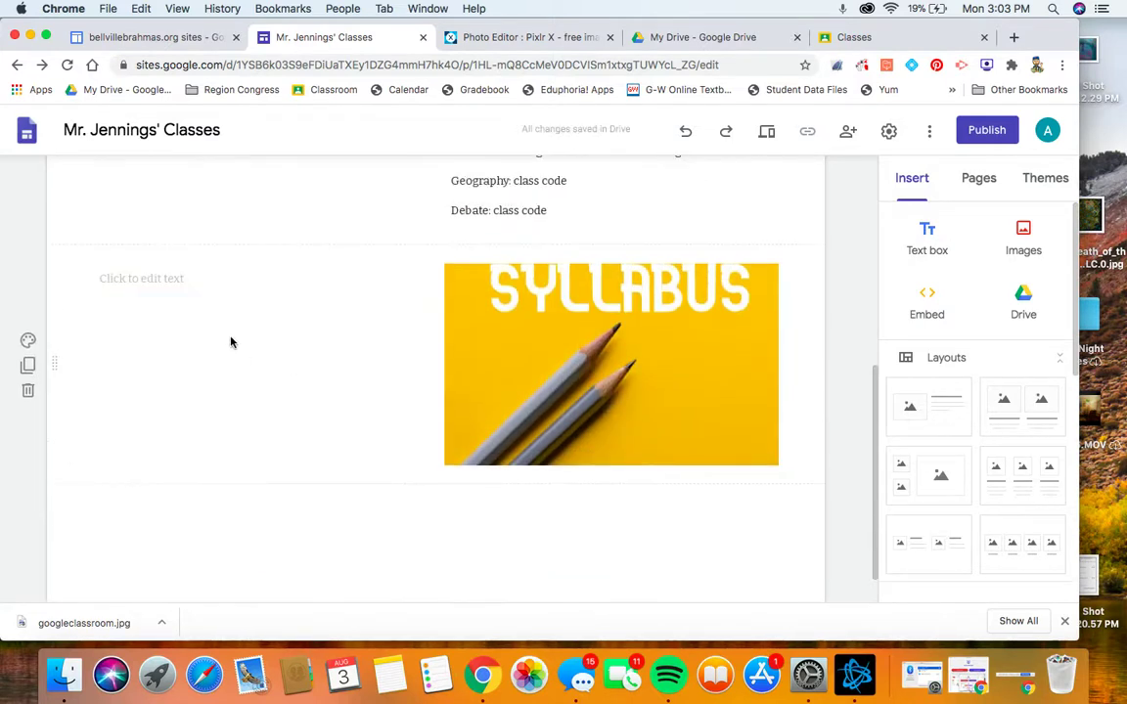
pyautogui.click(165, 279)
pyautogui.click(131, 243)
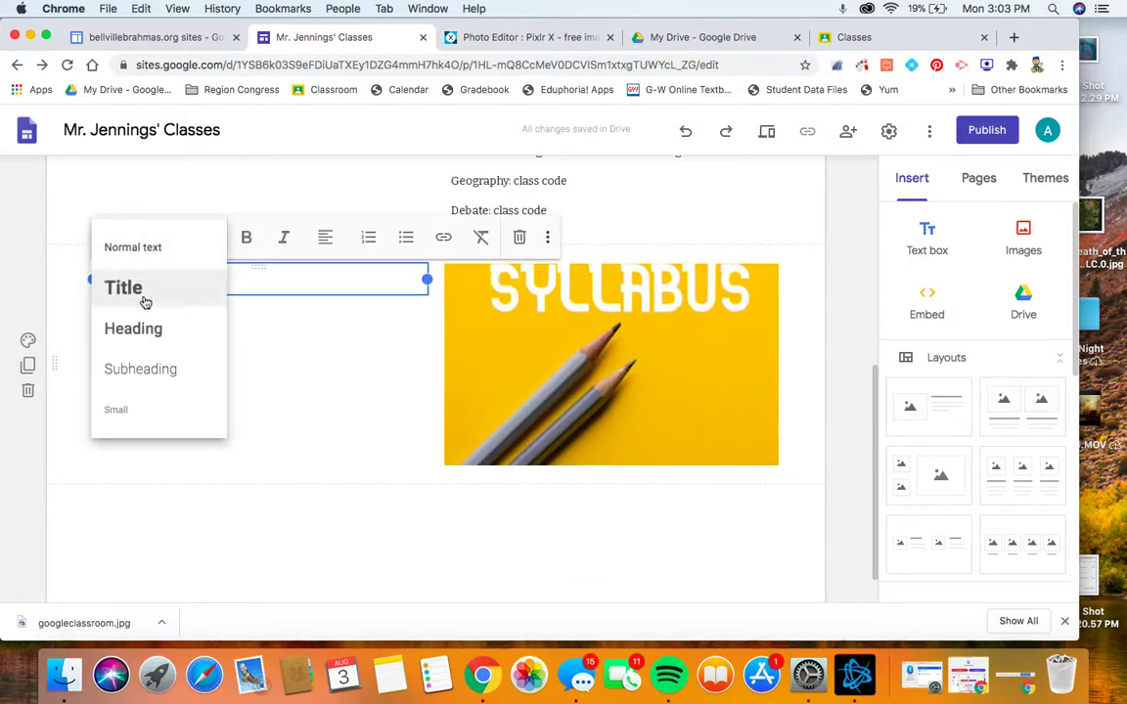
pyautogui.click(145, 297)
pyautogui.write('Syllabus')
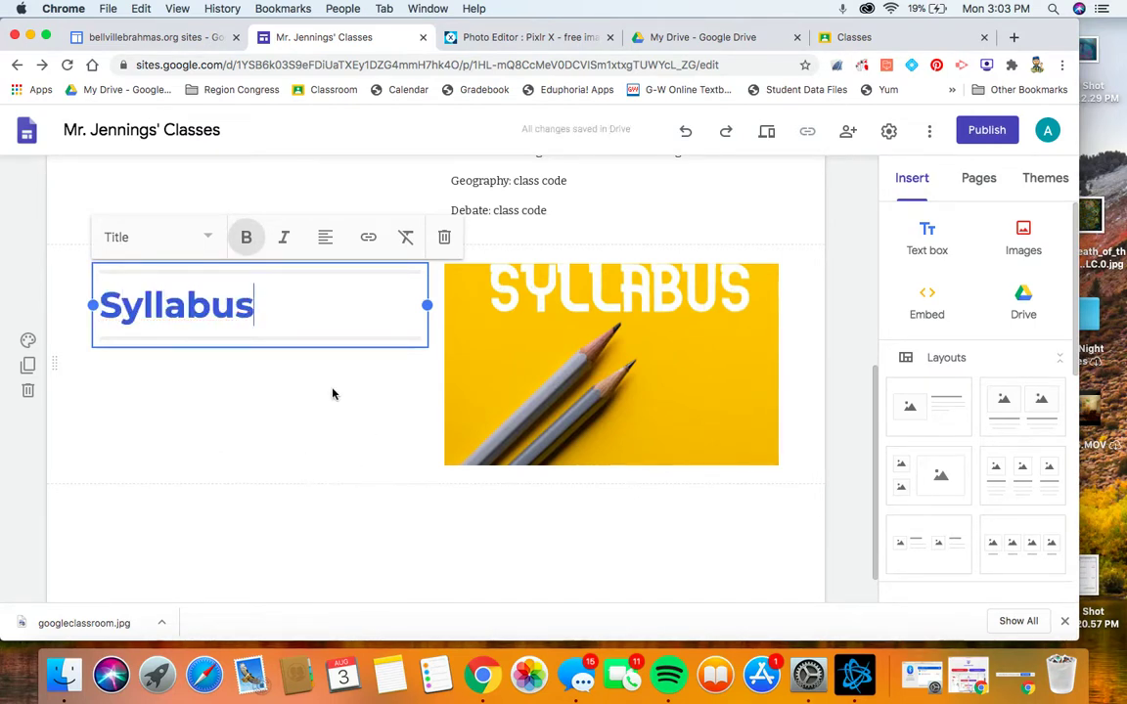
# - Add the line "Click on the image to the right to view the class syllabus" as normal text below the Syllabus title
pyautogui.press('Return')
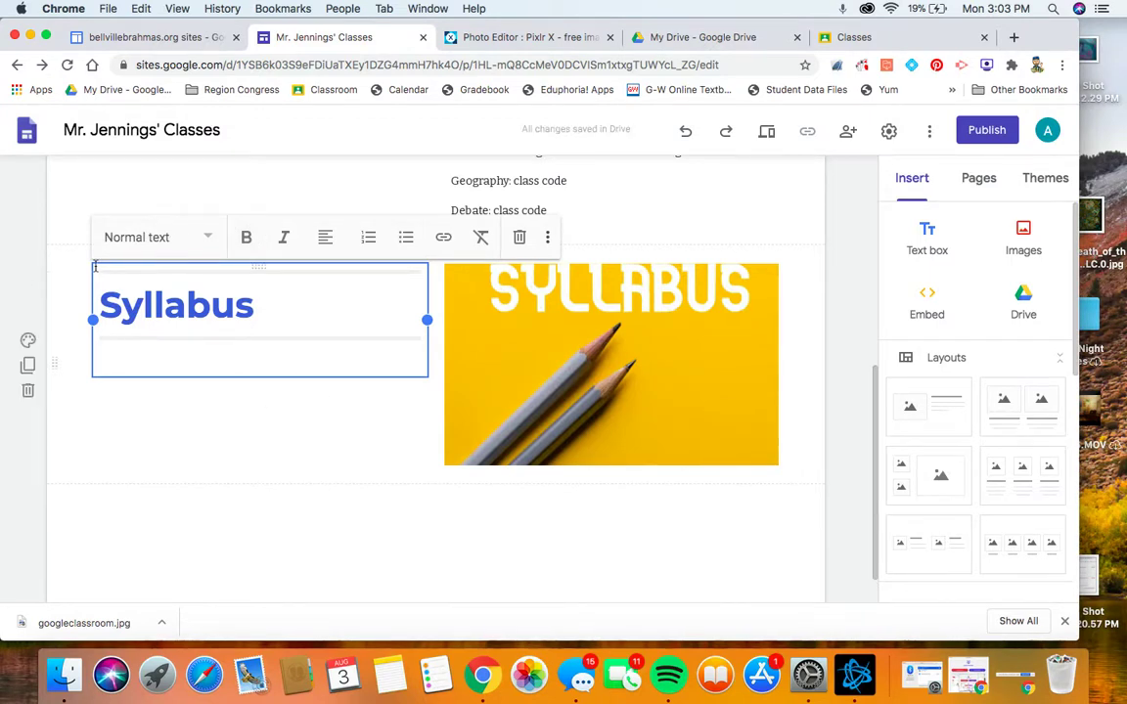
pyautogui.write('click on the ima')
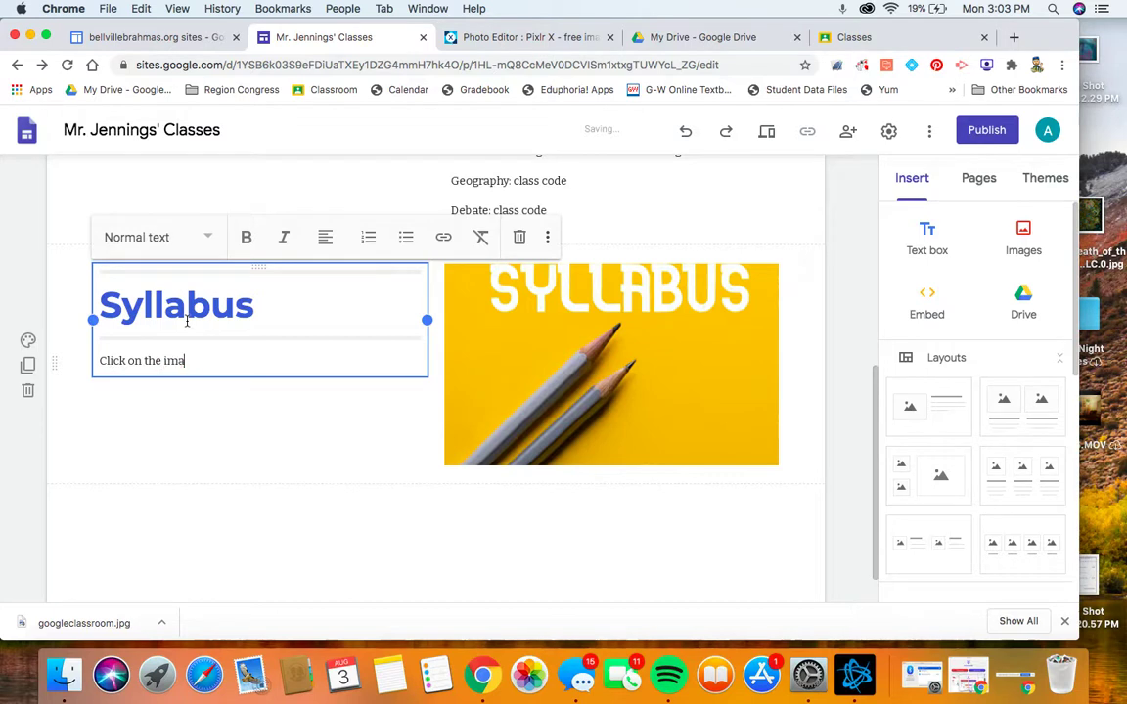
pyautogui.write('ge to the right to vie')
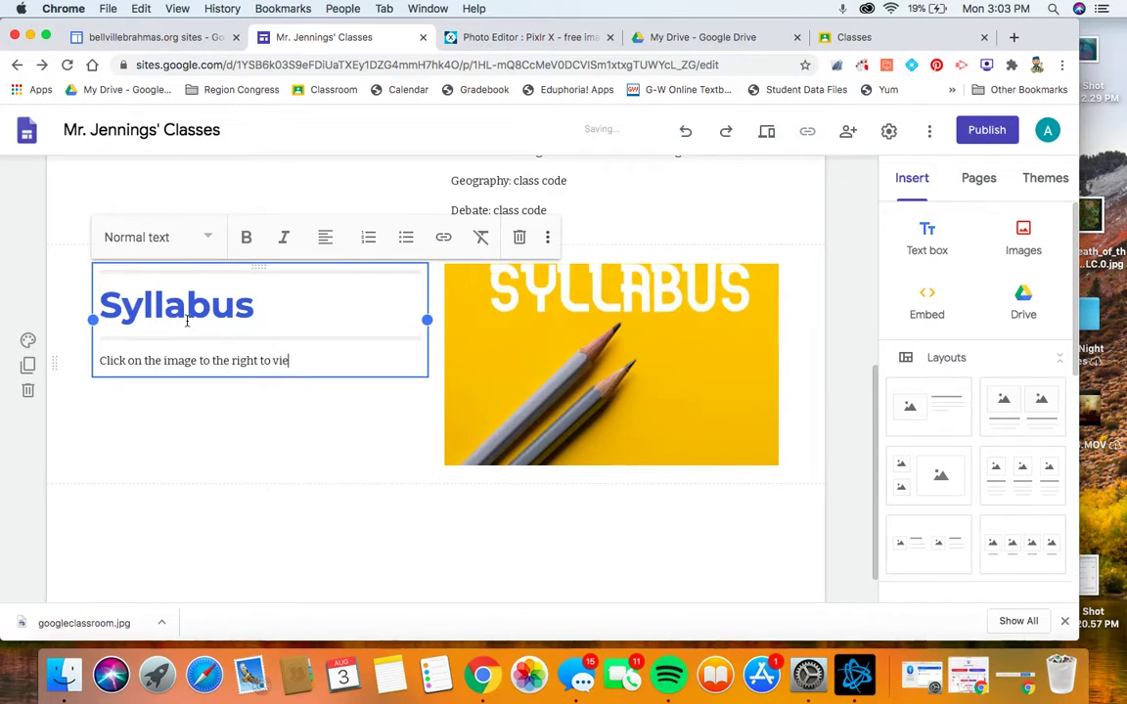
pyautogui.write('w the class syllabus')
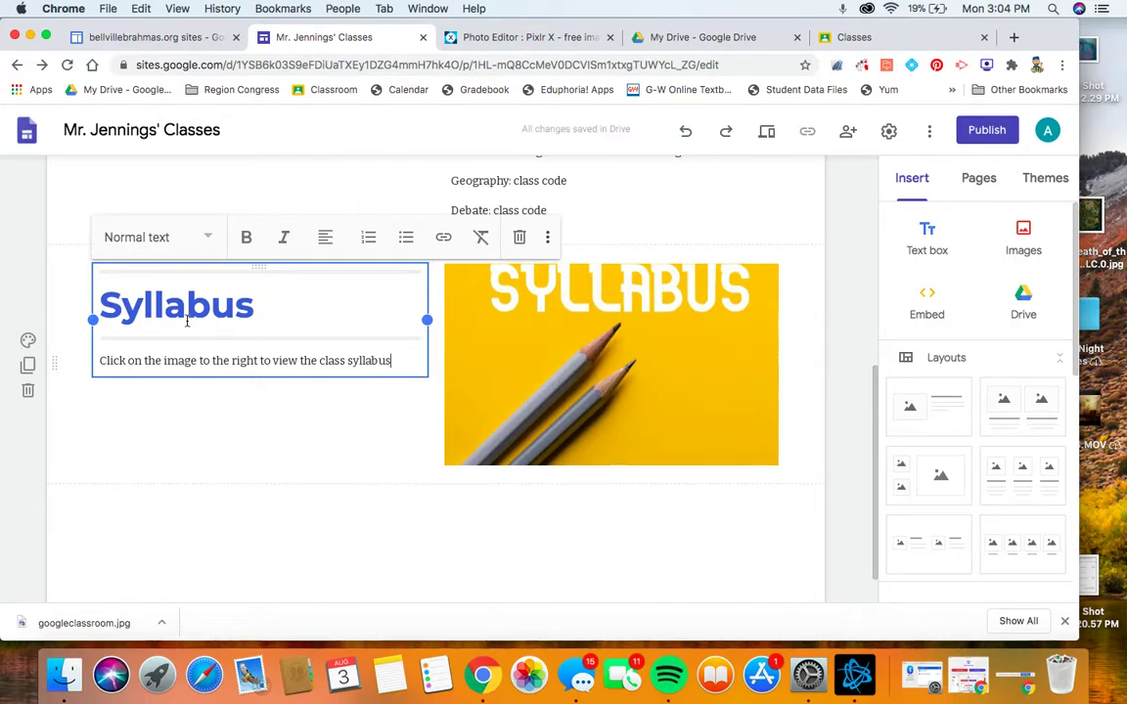
pyautogui.click(503, 299)
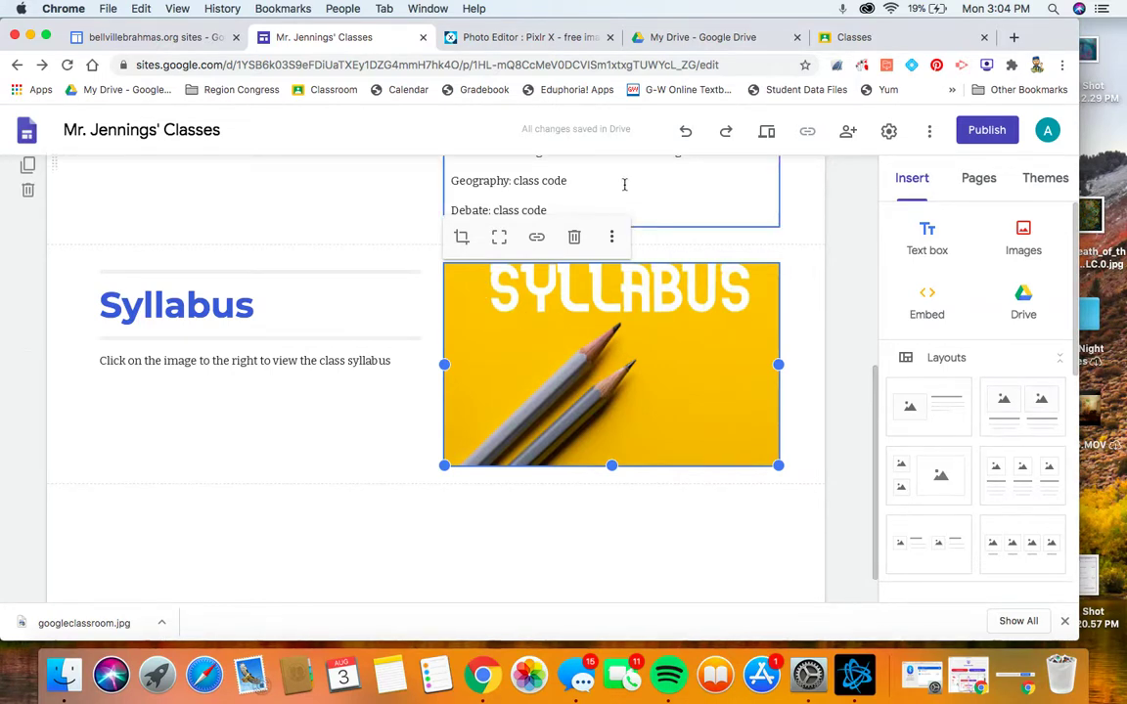
# - Switch to Google Drive, open the Principles of Business Syllabus document from the Prin. of Business folder, and look through it
pyautogui.click(704, 39)
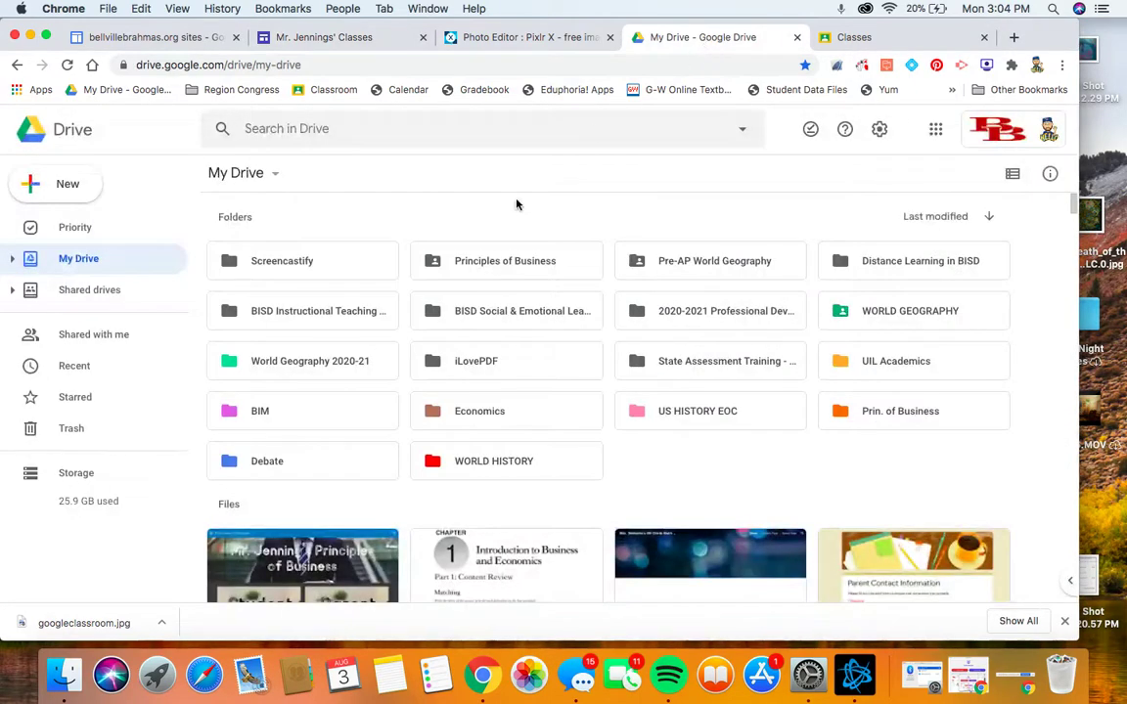
pyautogui.scroll(-1, 517, 205)
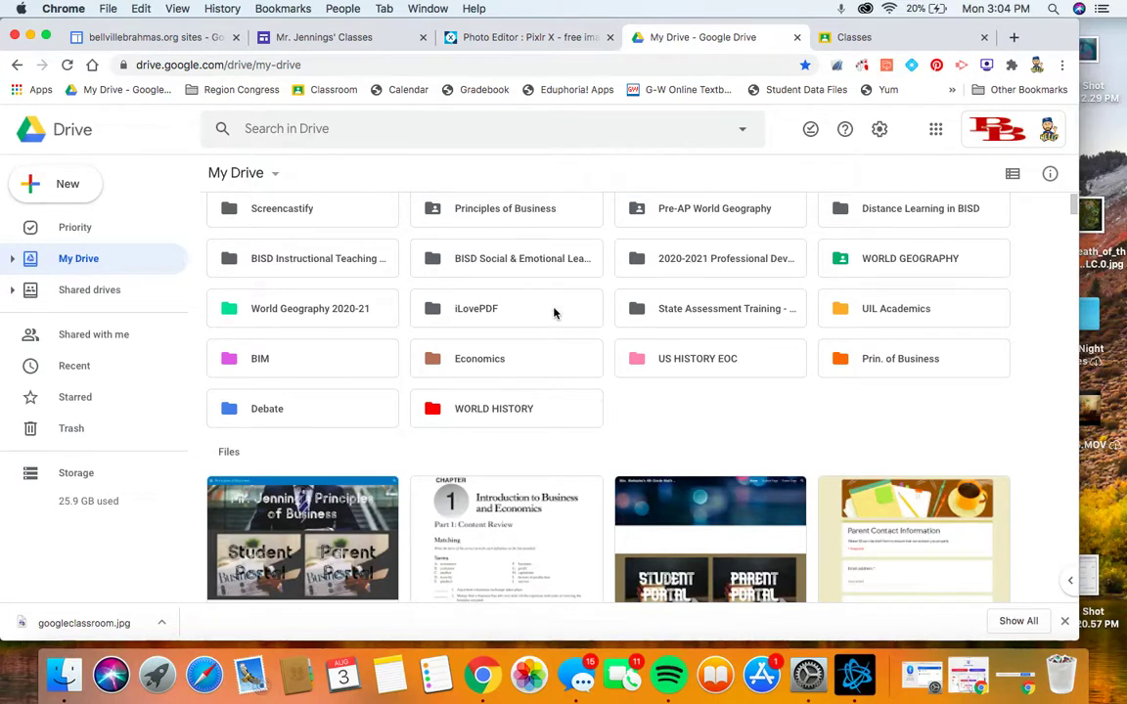
pyautogui.scroll(-1, 580, 332)
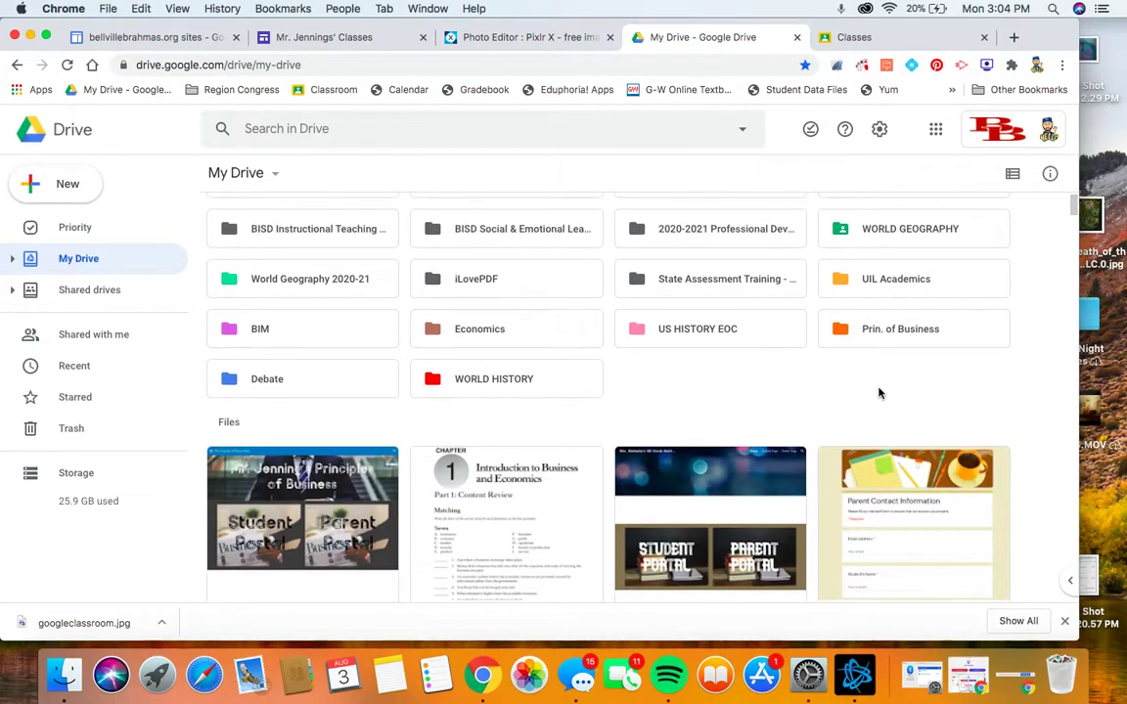
pyautogui.doubleClick(896, 328)
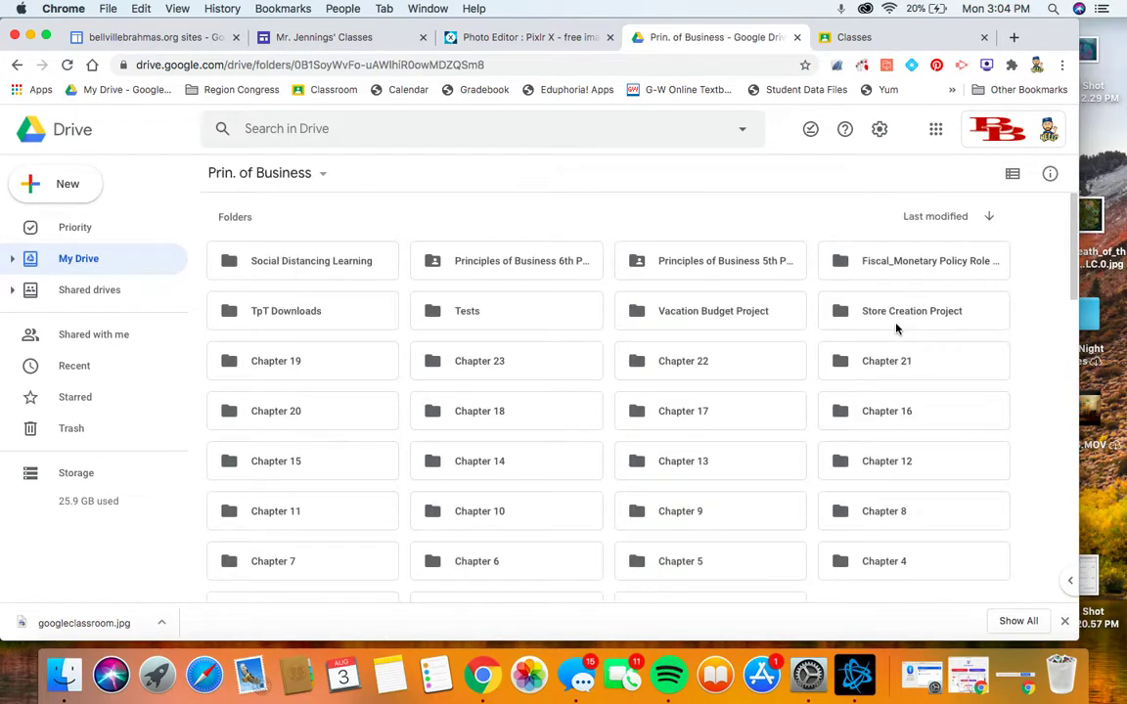
pyautogui.scroll(-5, 744, 334)
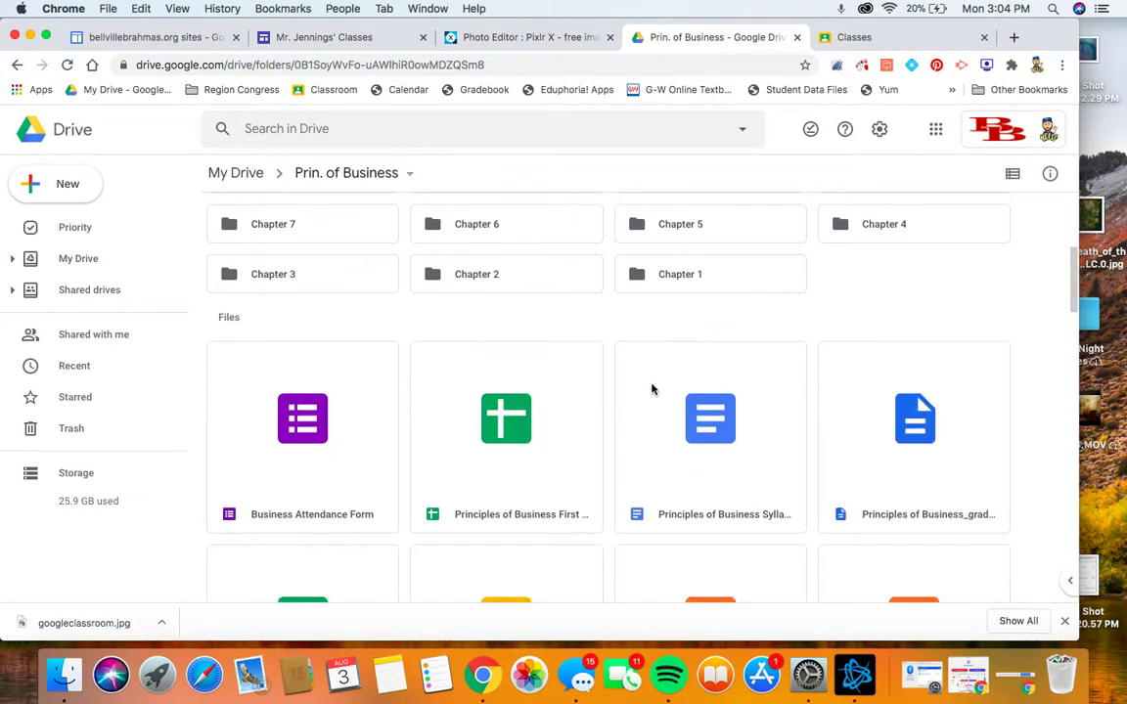
pyautogui.doubleClick(710, 377)
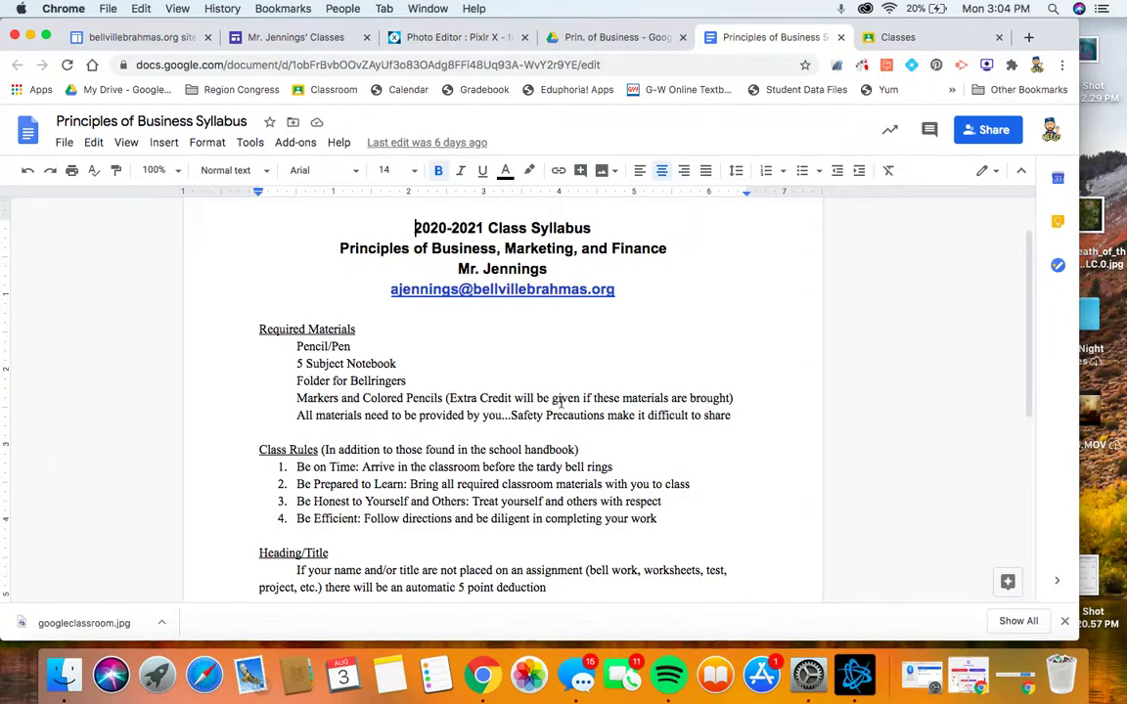
pyautogui.scroll(2, 560, 402)
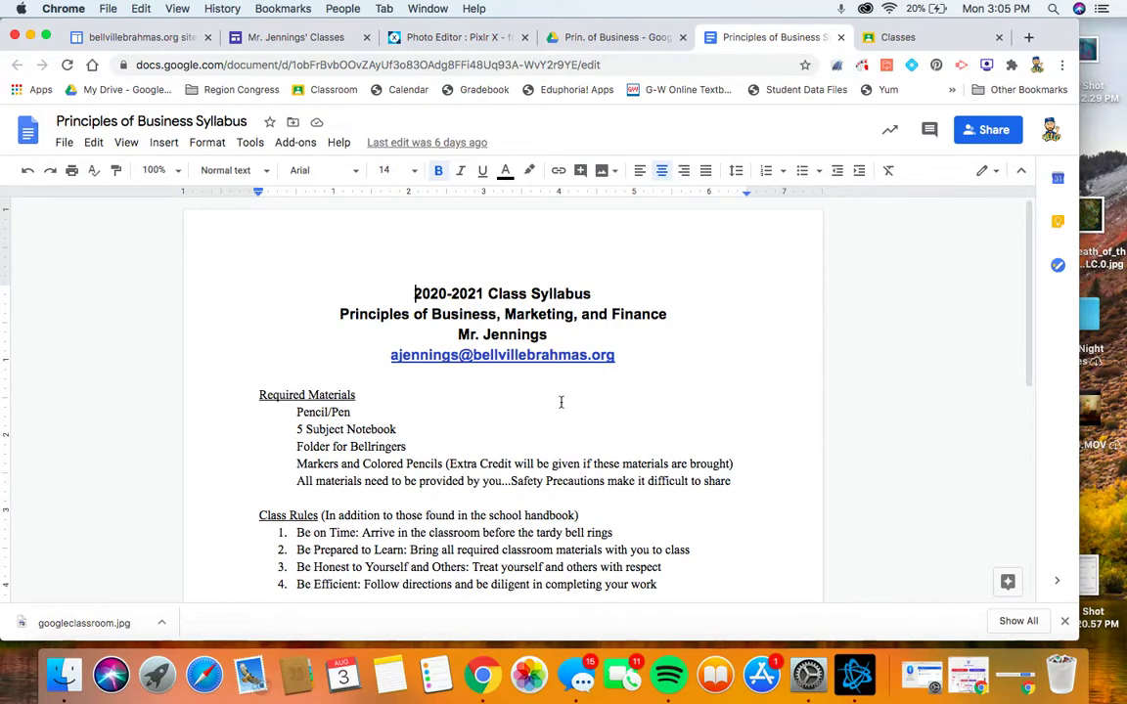
pyautogui.scroll(-10, 561, 402)
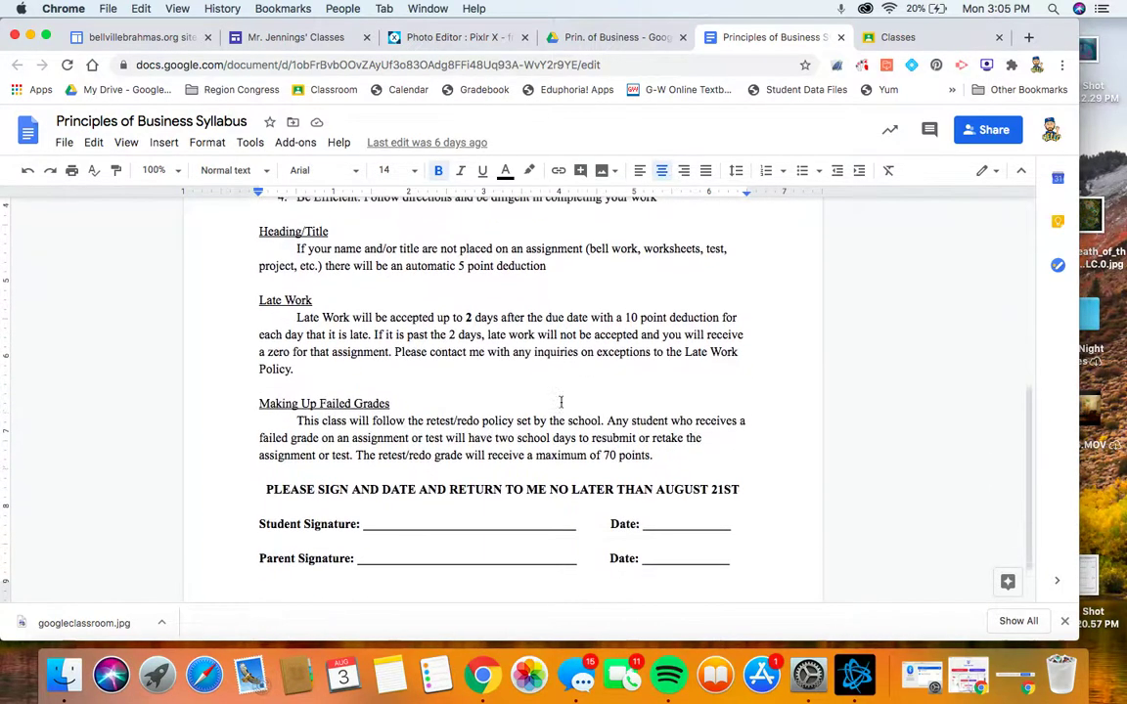
pyautogui.scroll(10, 560, 402)
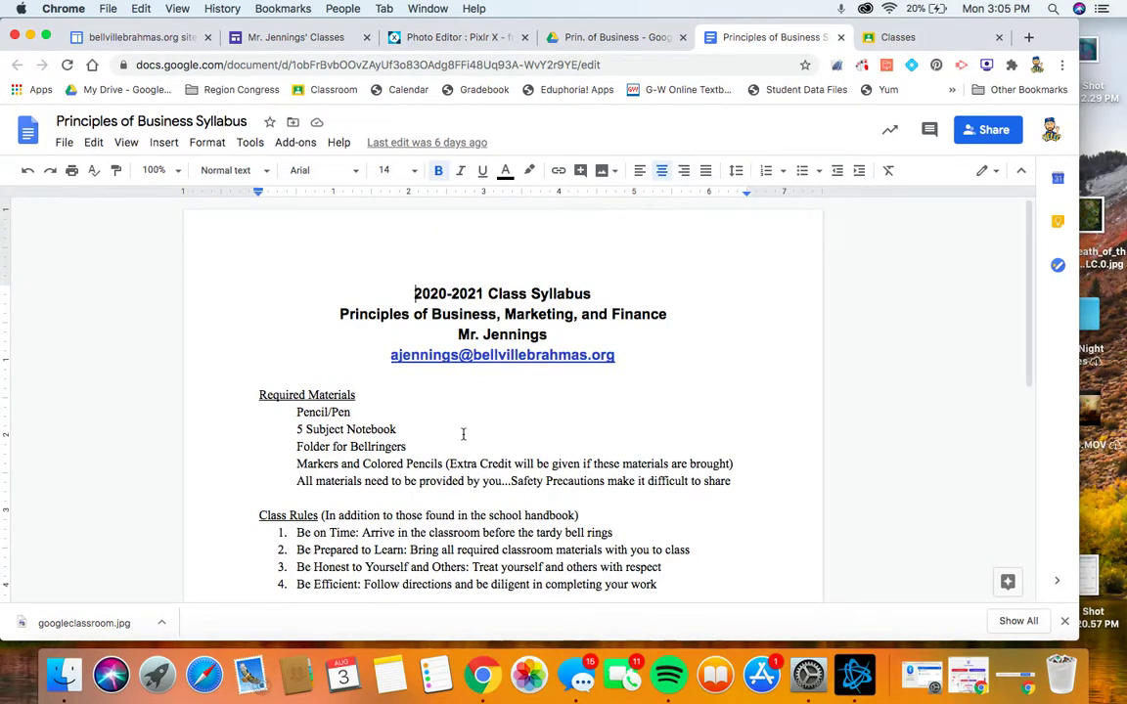
# - Open the syllabus document's Publish to the web settings and copy its published link
pyautogui.click(63, 143)
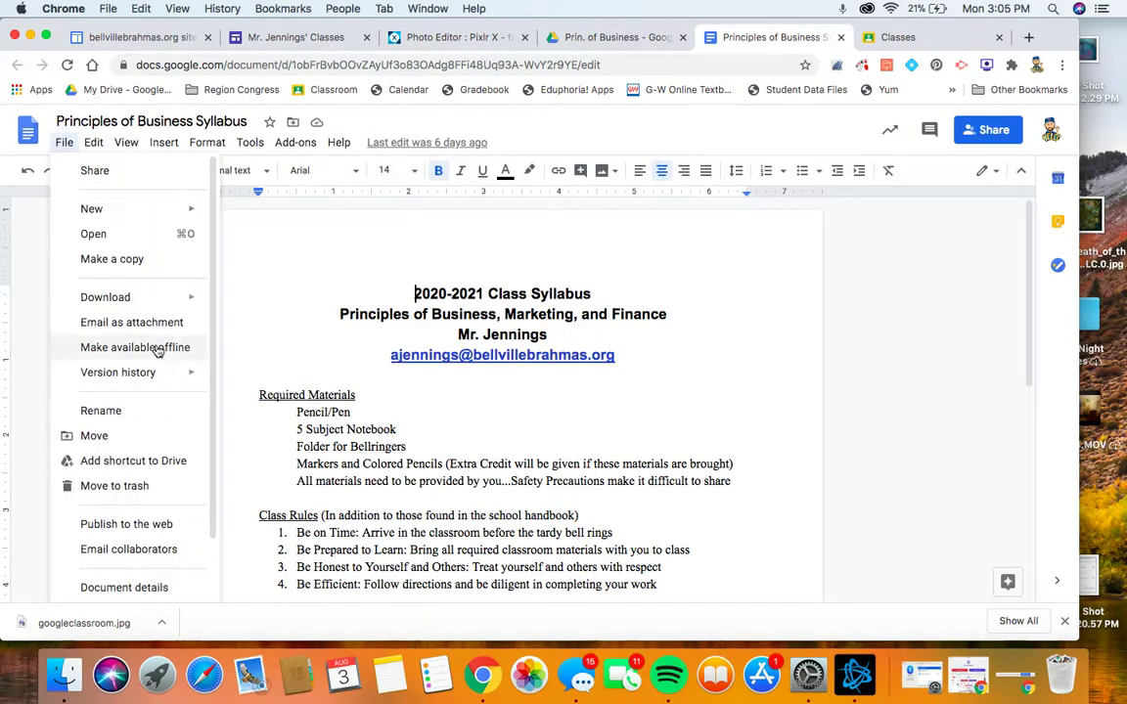
pyautogui.click(135, 525)
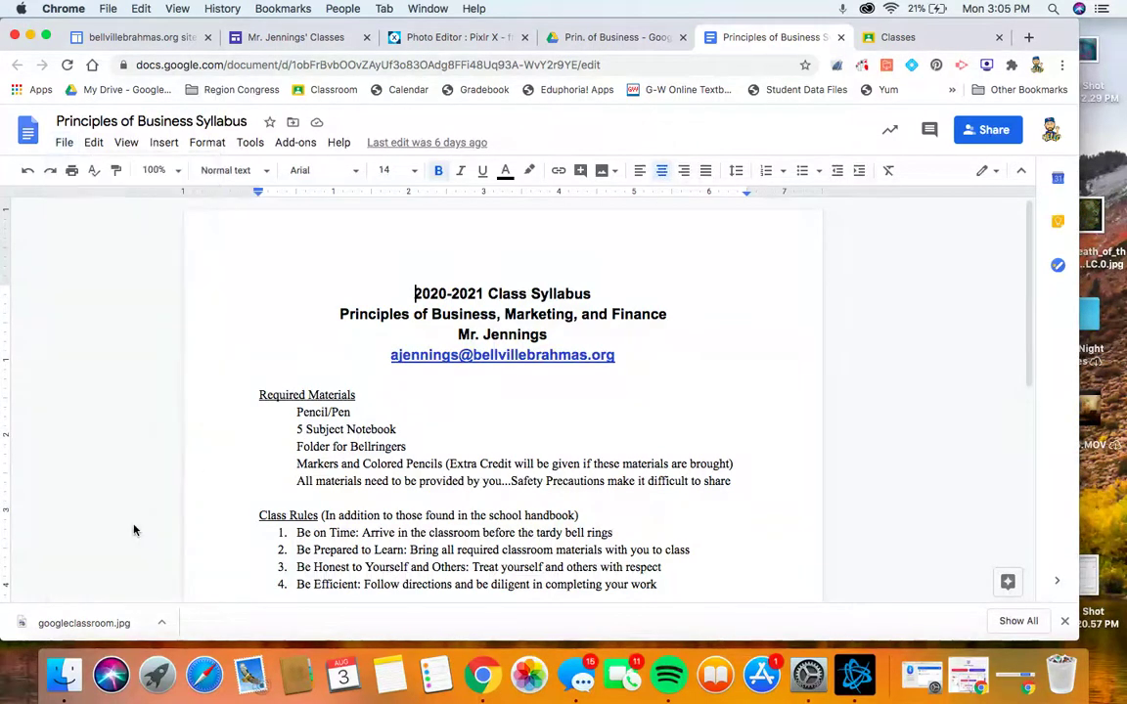
pyautogui.click(452, 288)
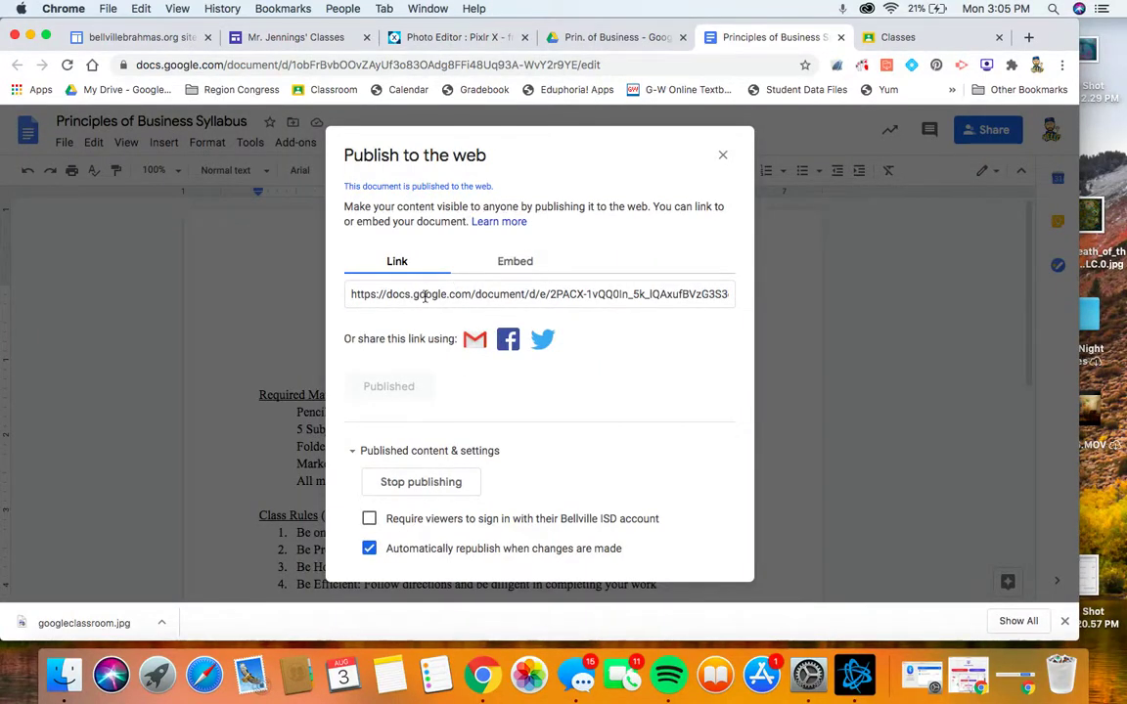
pyautogui.click(419, 298)
pyautogui.click(423, 298)
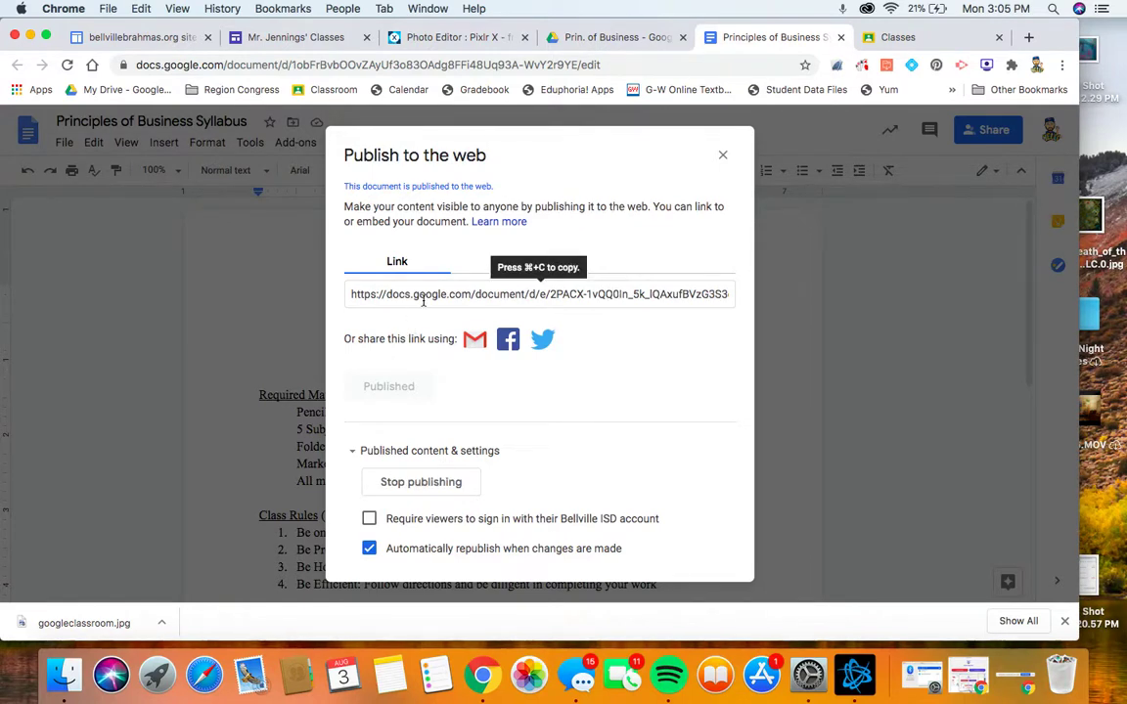
pyautogui.rightClick(425, 301)
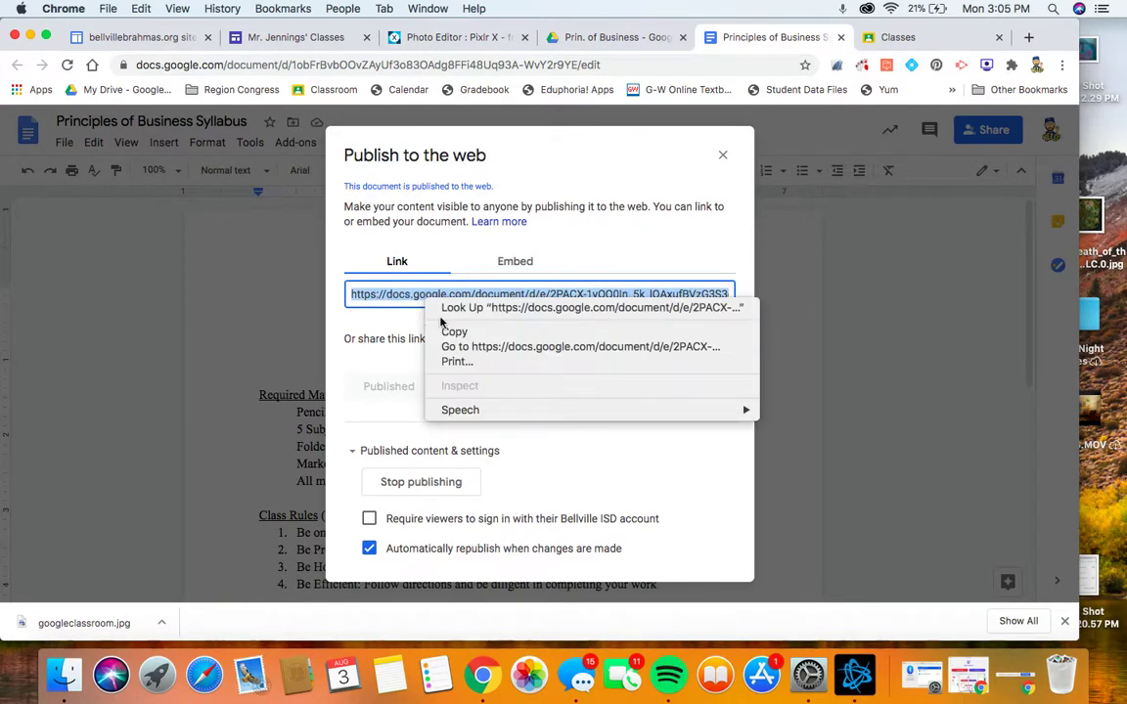
pyautogui.click(453, 332)
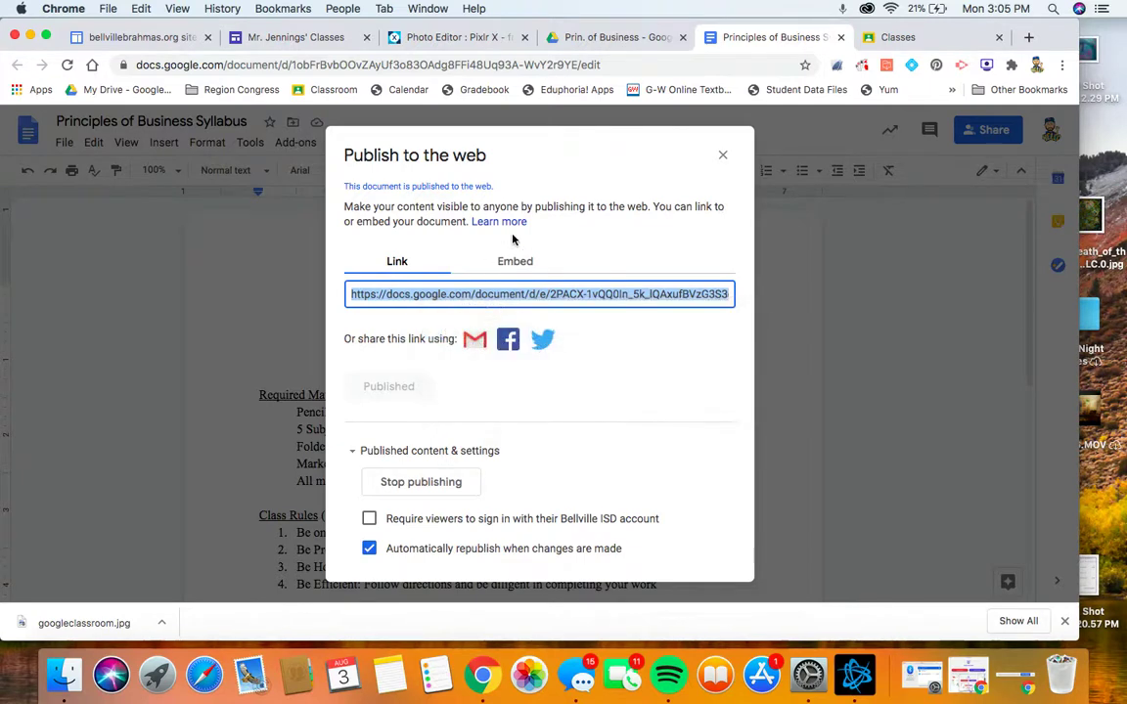
# - Switch back to the Google Sites editor and link the syllabus image to the copied published document address
pyautogui.click(294, 37)
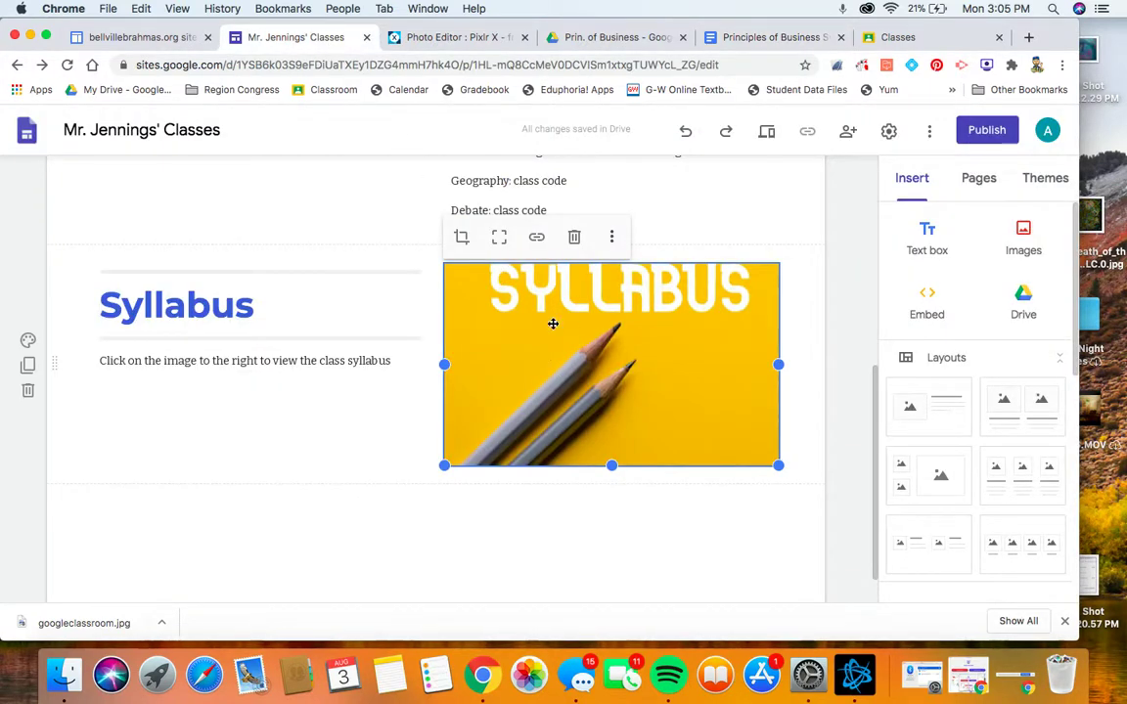
pyautogui.click(538, 239)
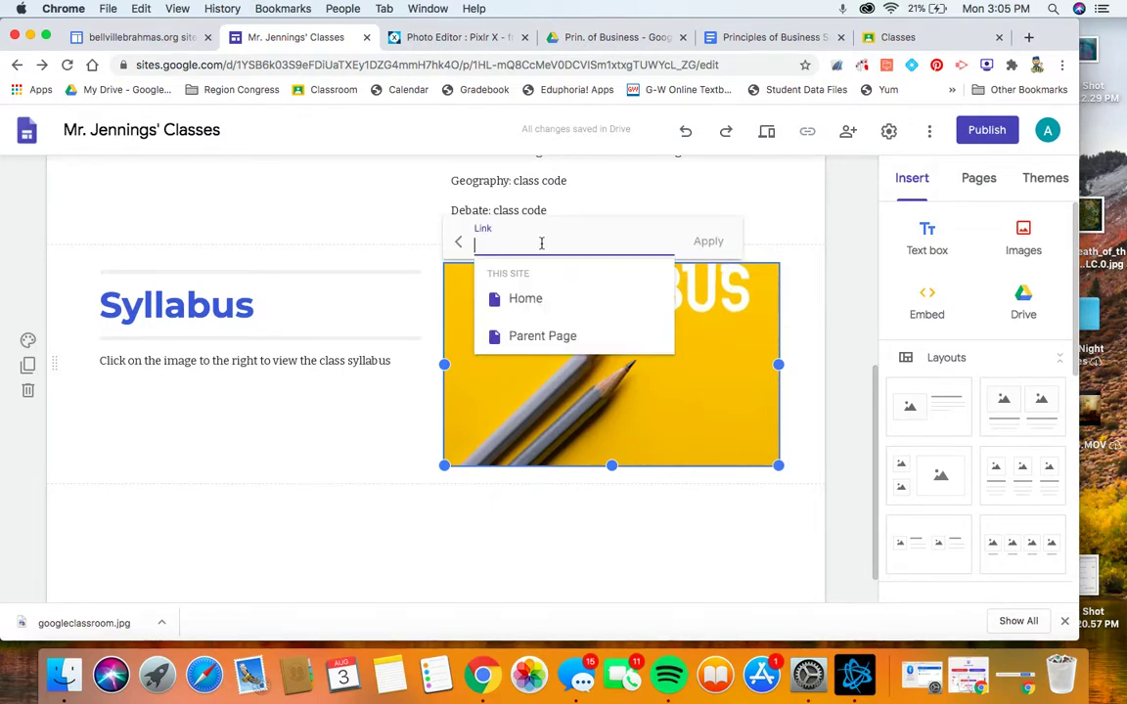
pyautogui.rightClick(541, 249)
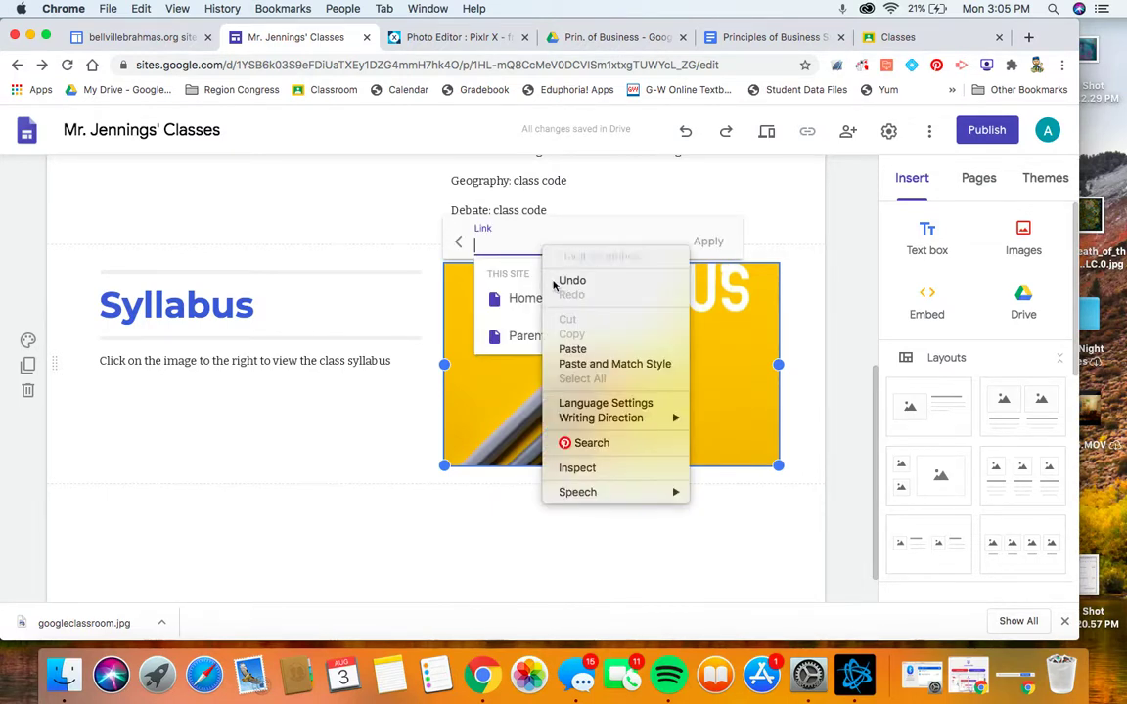
pyautogui.click(582, 348)
pyautogui.click(707, 243)
# - Preview the Student Page and test the syllabus image's link to the published document
pyautogui.click(766, 130)
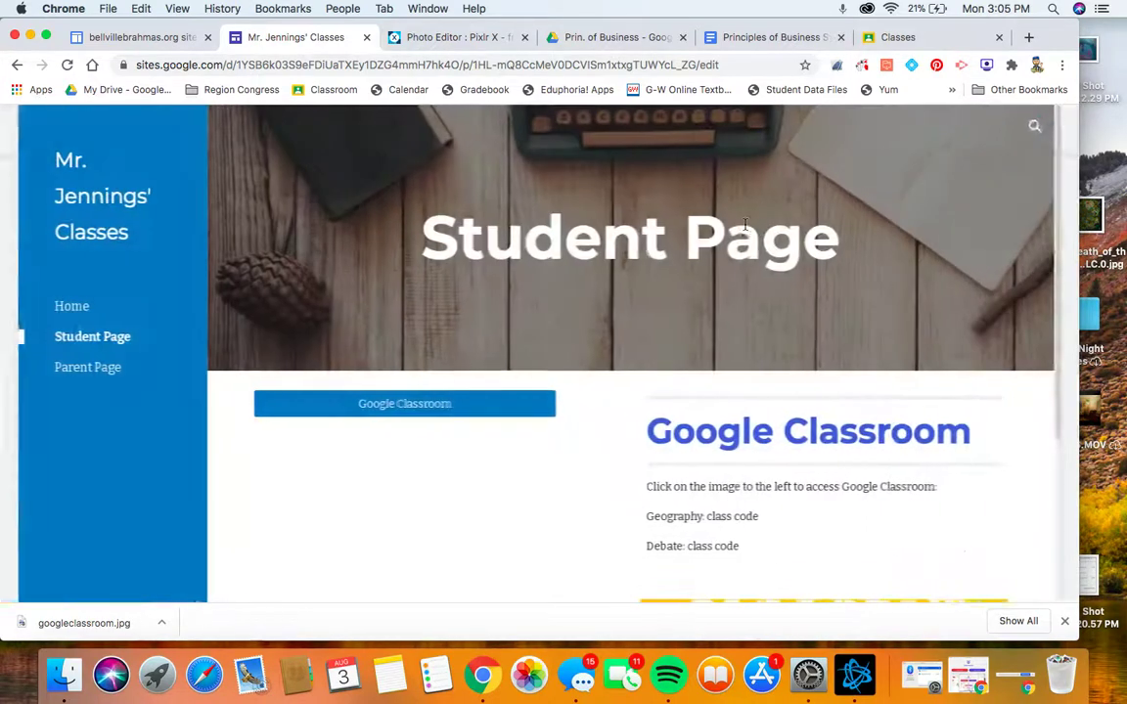
pyautogui.scroll(-5, 745, 225)
pyautogui.click(762, 433)
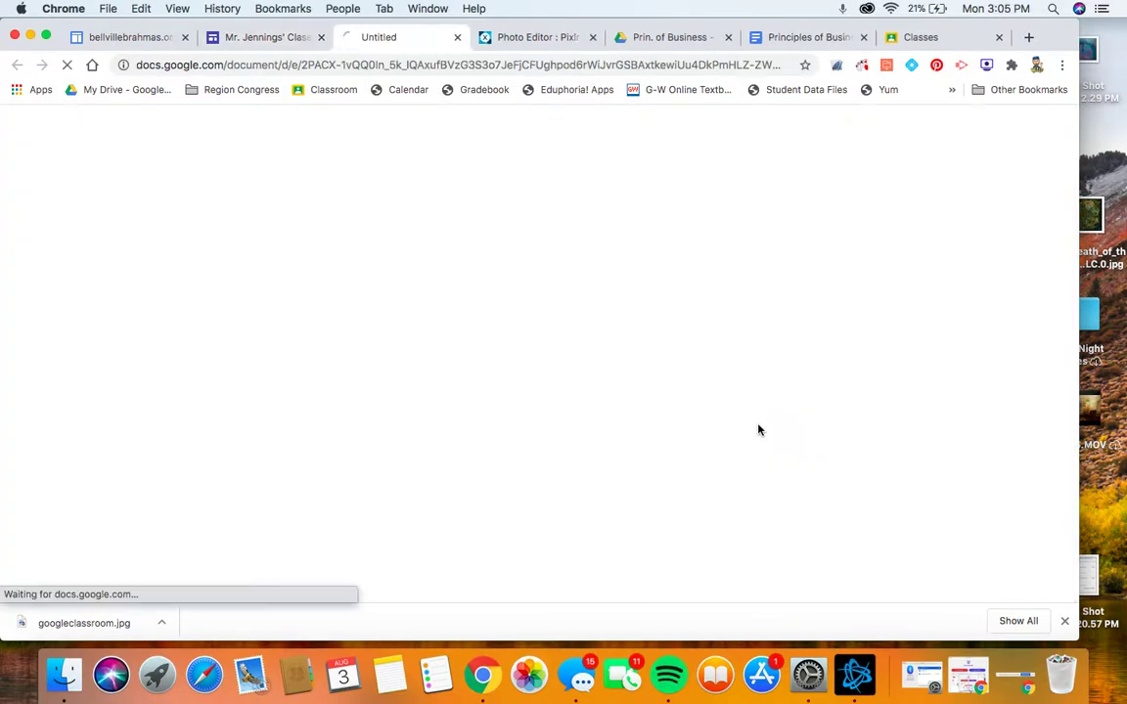
pyautogui.scroll(-3, 768, 352)
pyautogui.scroll(3, 774, 314)
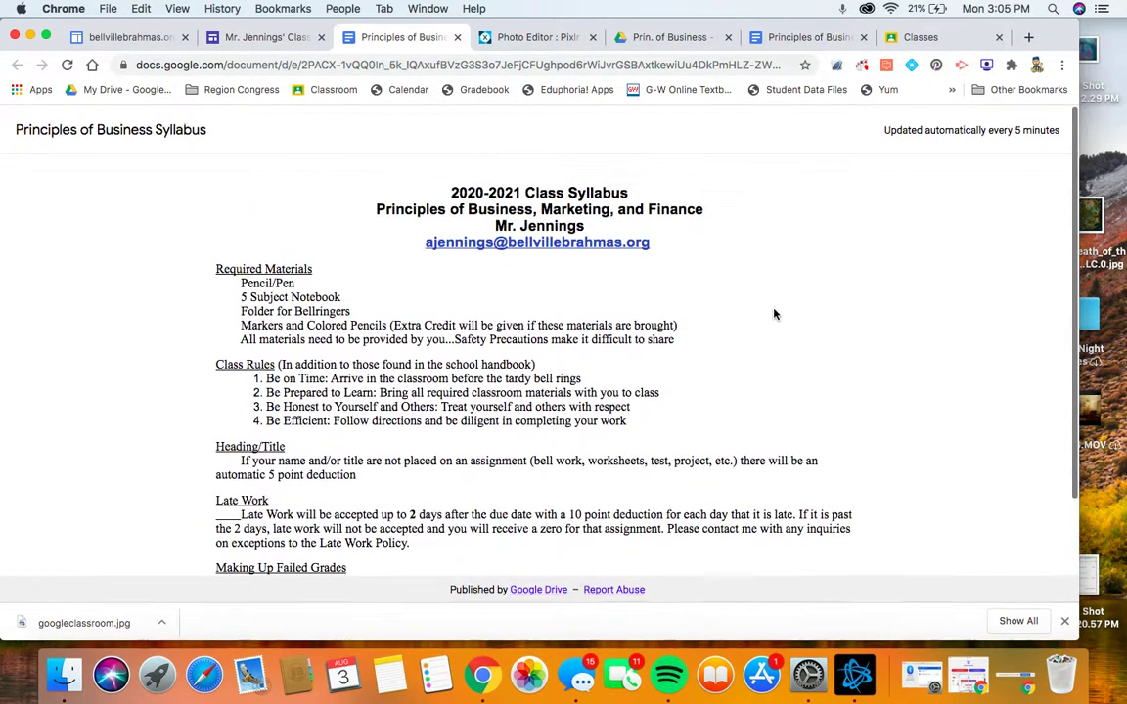
# - Close the document's publishing settings and compare the editable syllabus with its published web version
pyautogui.click(802, 37)
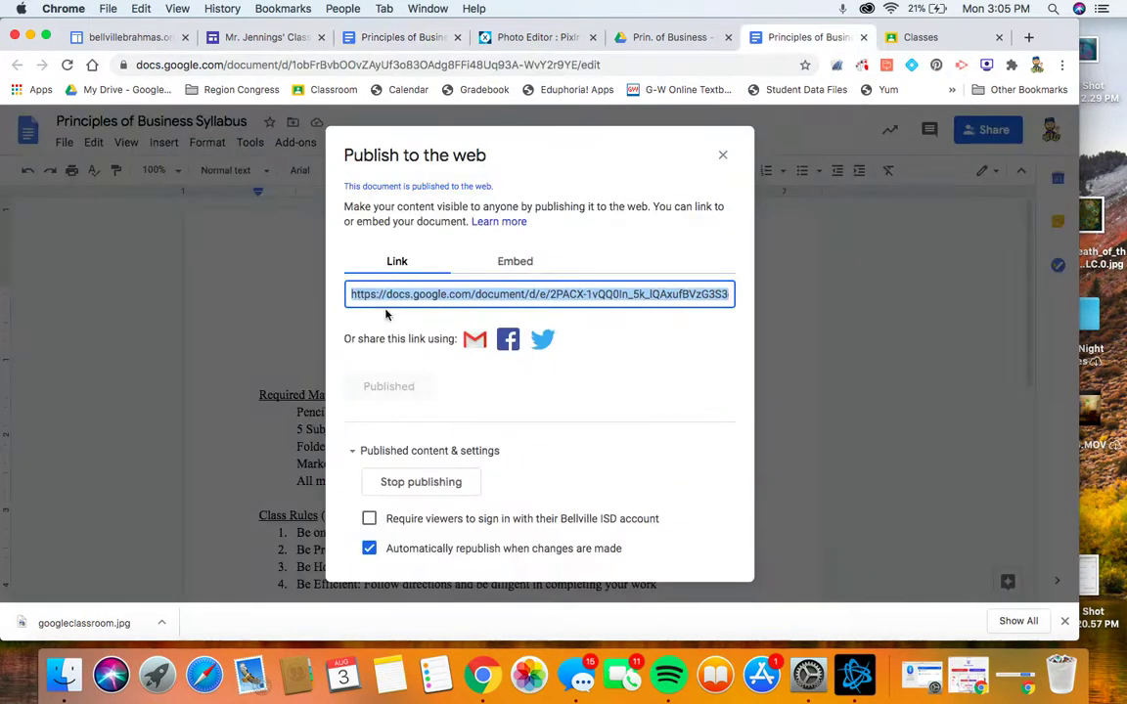
pyautogui.click(723, 155)
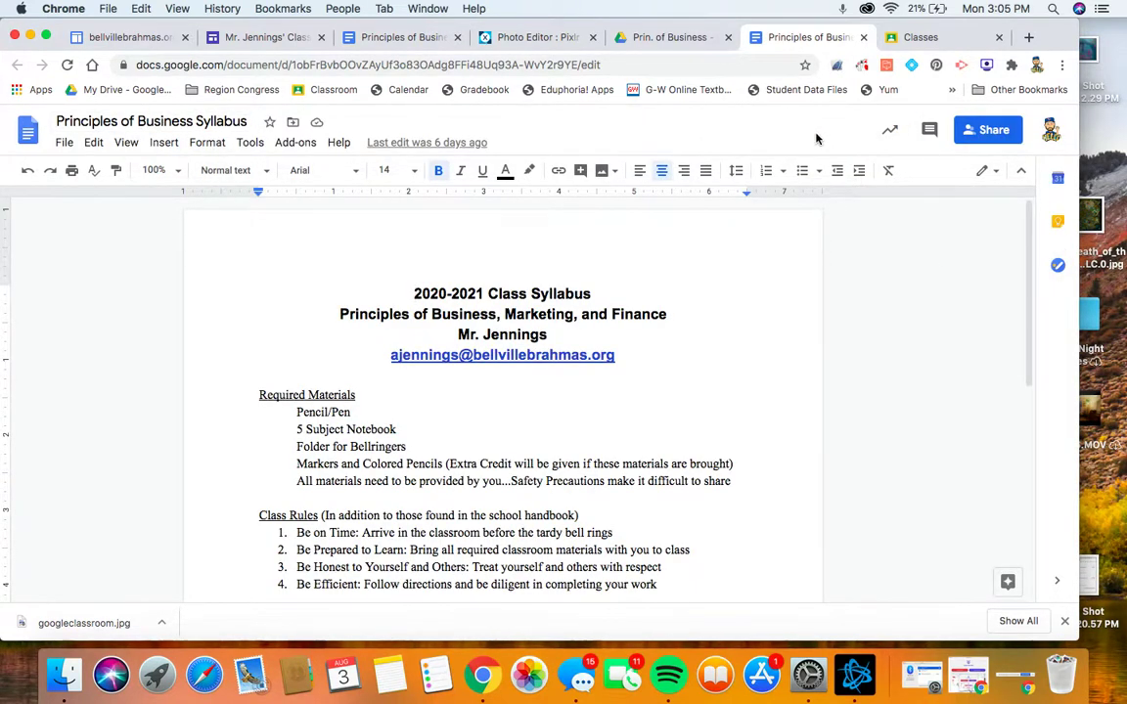
pyautogui.click(397, 37)
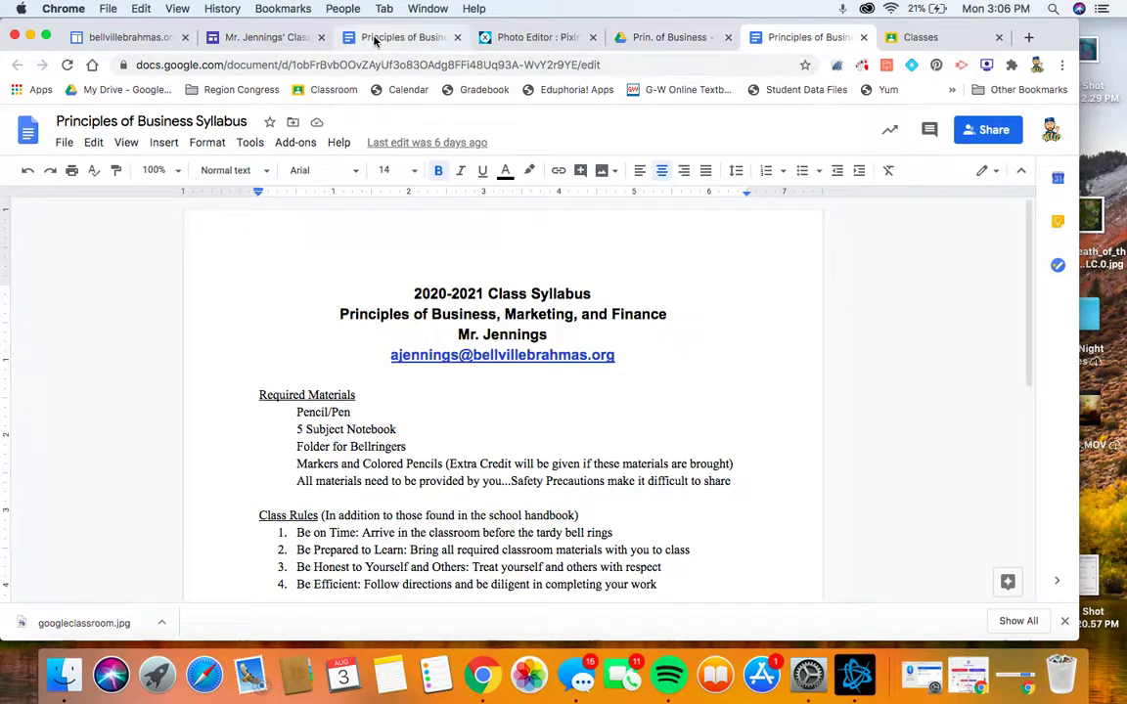
pyautogui.scroll(-5, 749, 460)
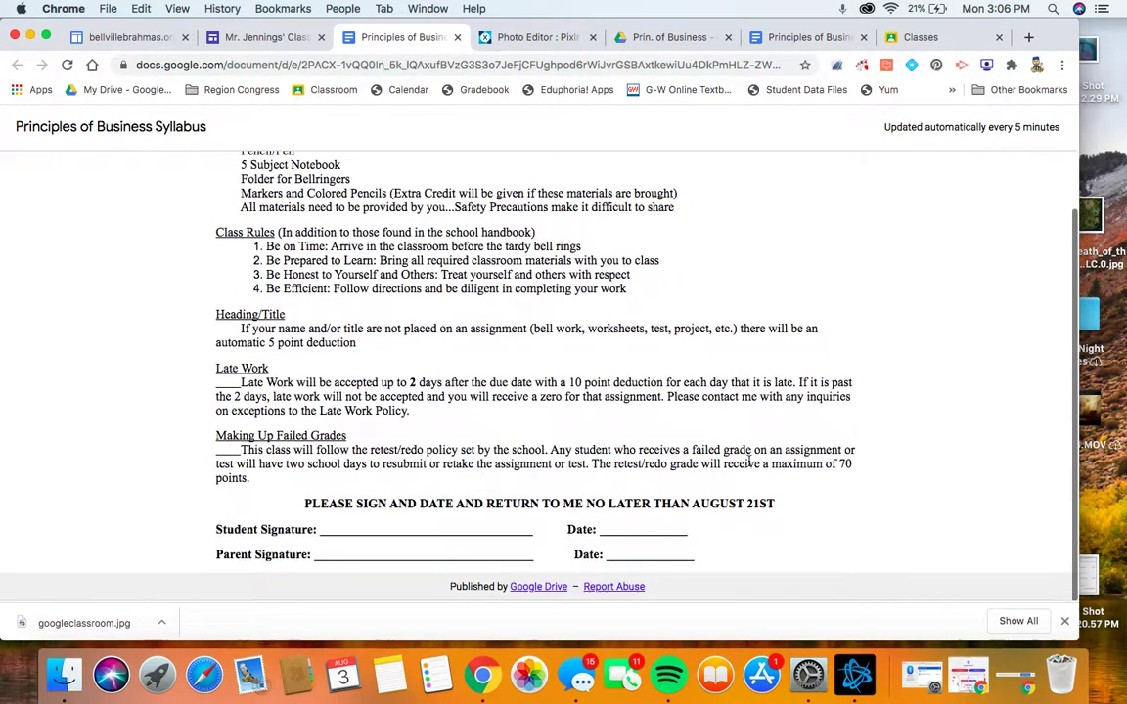
pyautogui.scroll(5, 750, 459)
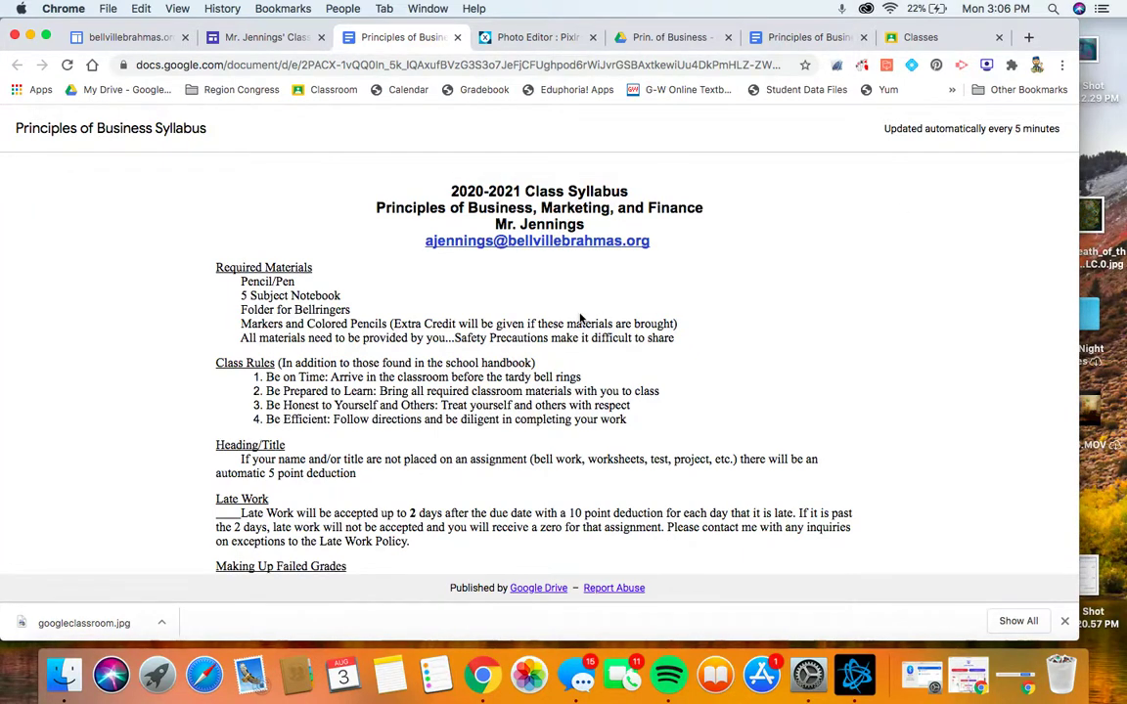
pyautogui.click(782, 38)
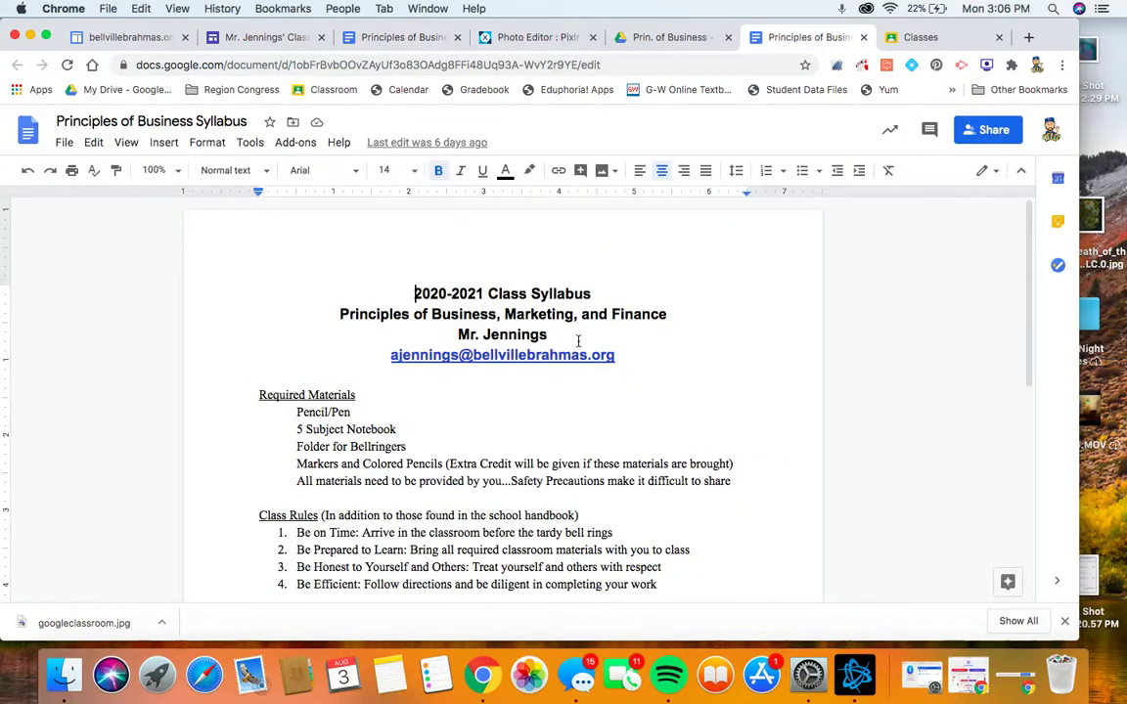
pyautogui.scroll(-3, 467, 474)
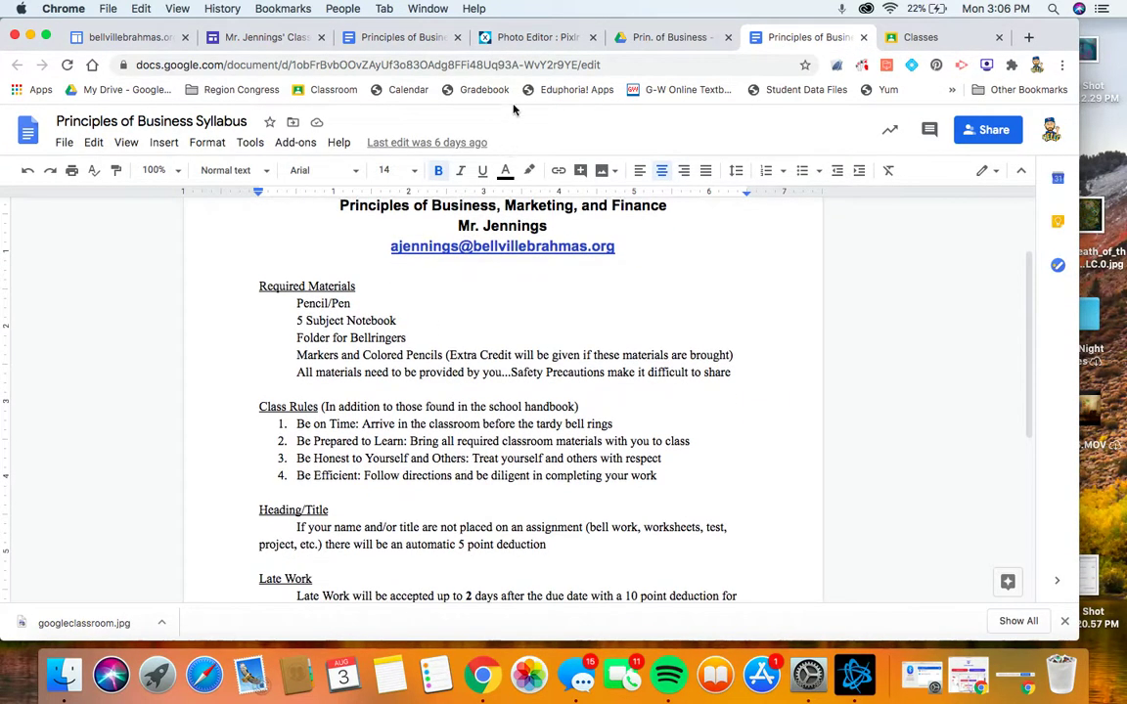
pyautogui.click(393, 37)
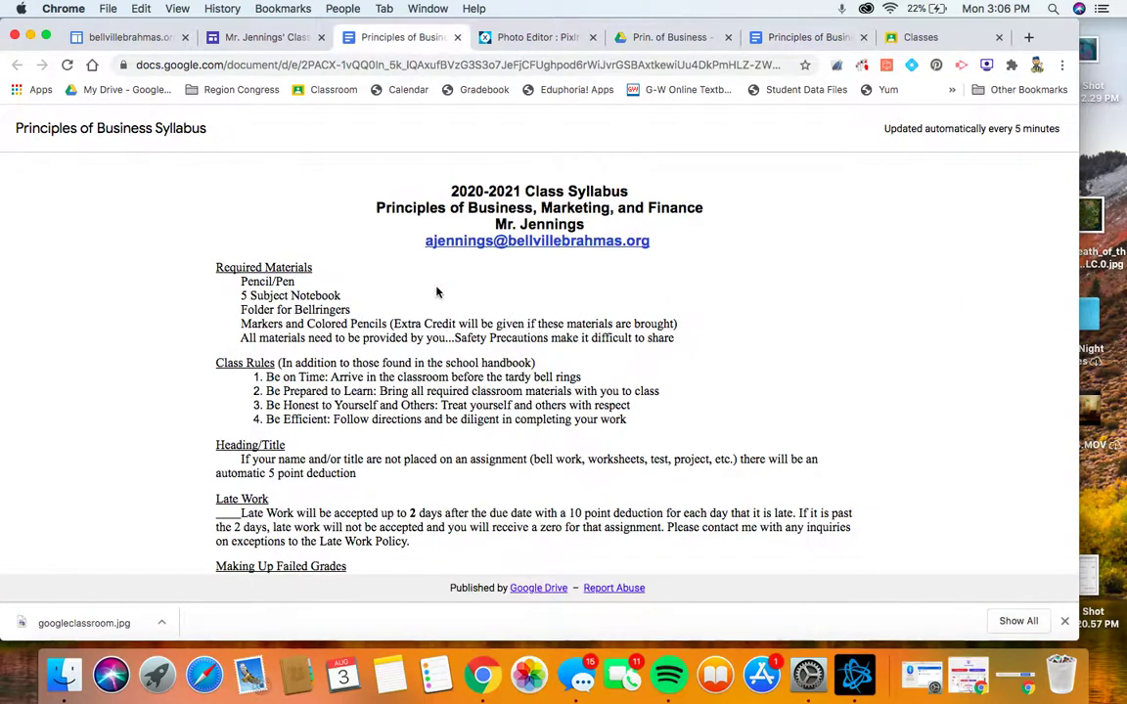
pyautogui.scroll(-3, 439, 256)
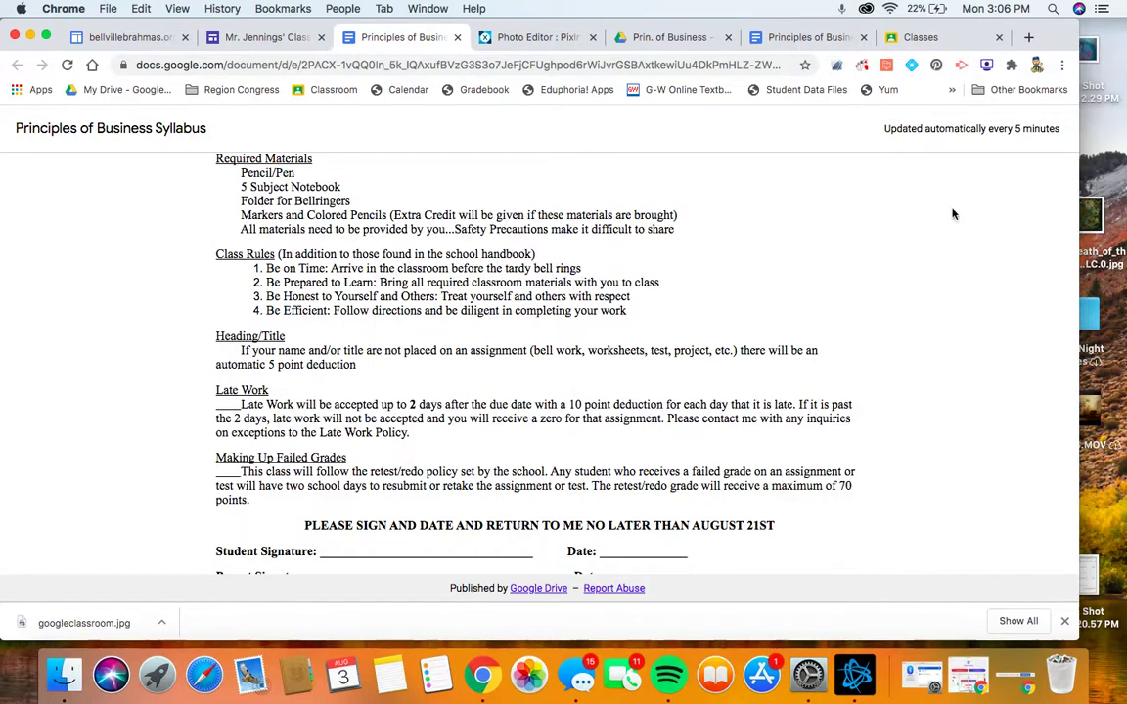
pyautogui.scroll(2, 445, 327)
pyautogui.scroll(-3, 445, 328)
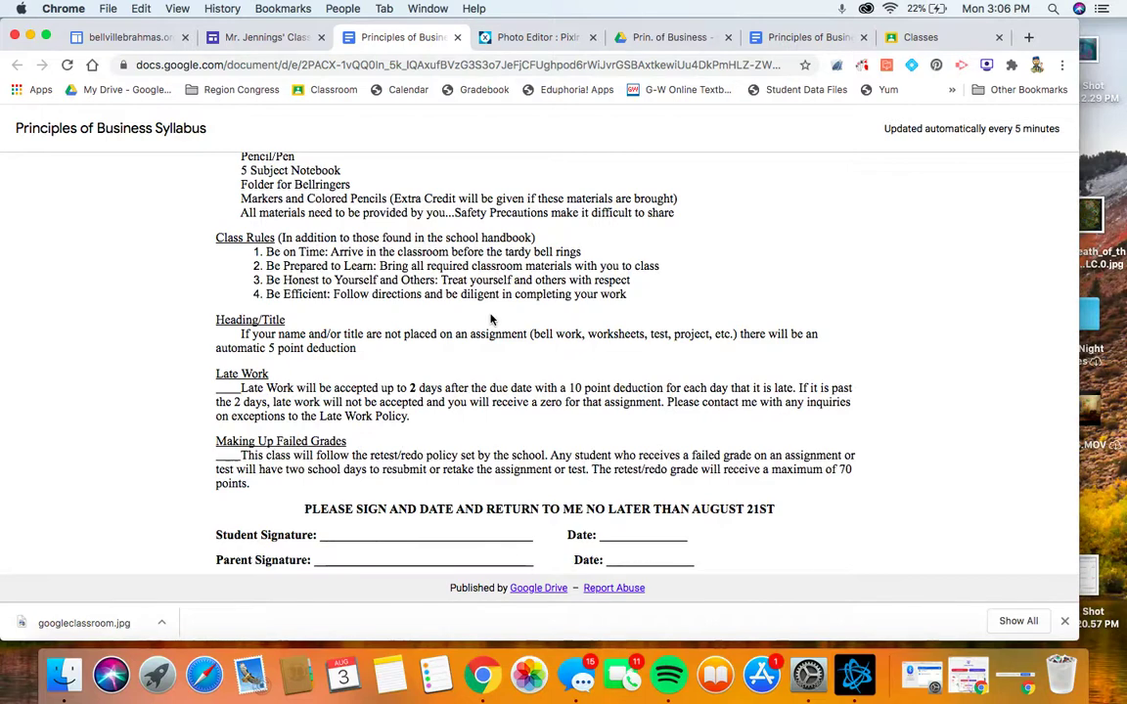
pyautogui.scroll(5, 491, 322)
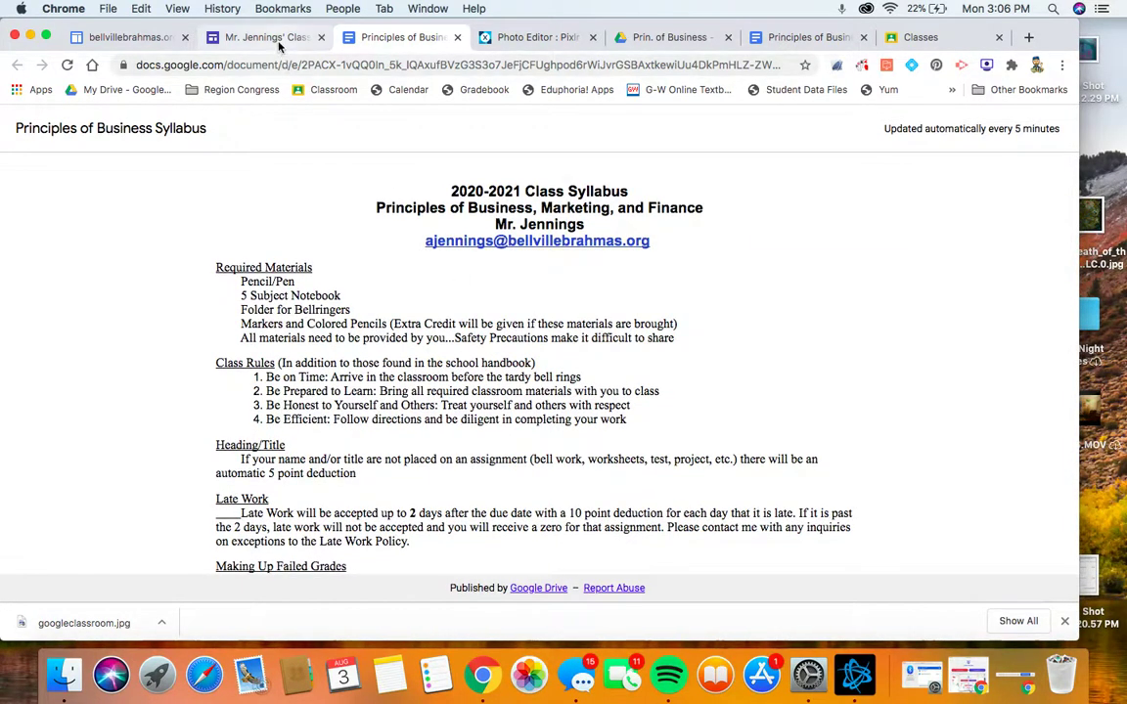
# - Return to the Google Sites preview of the Student Page and exit the preview
pyautogui.click(253, 38)
pyautogui.scroll(-1, 700, 408)
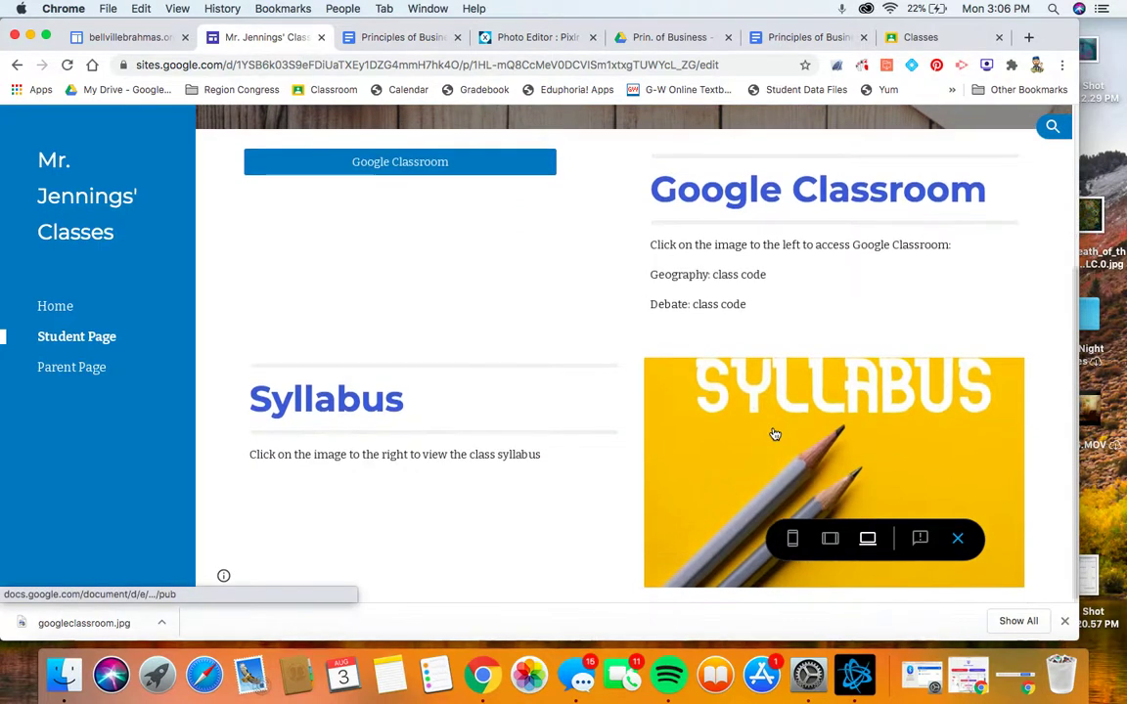
pyautogui.click(960, 538)
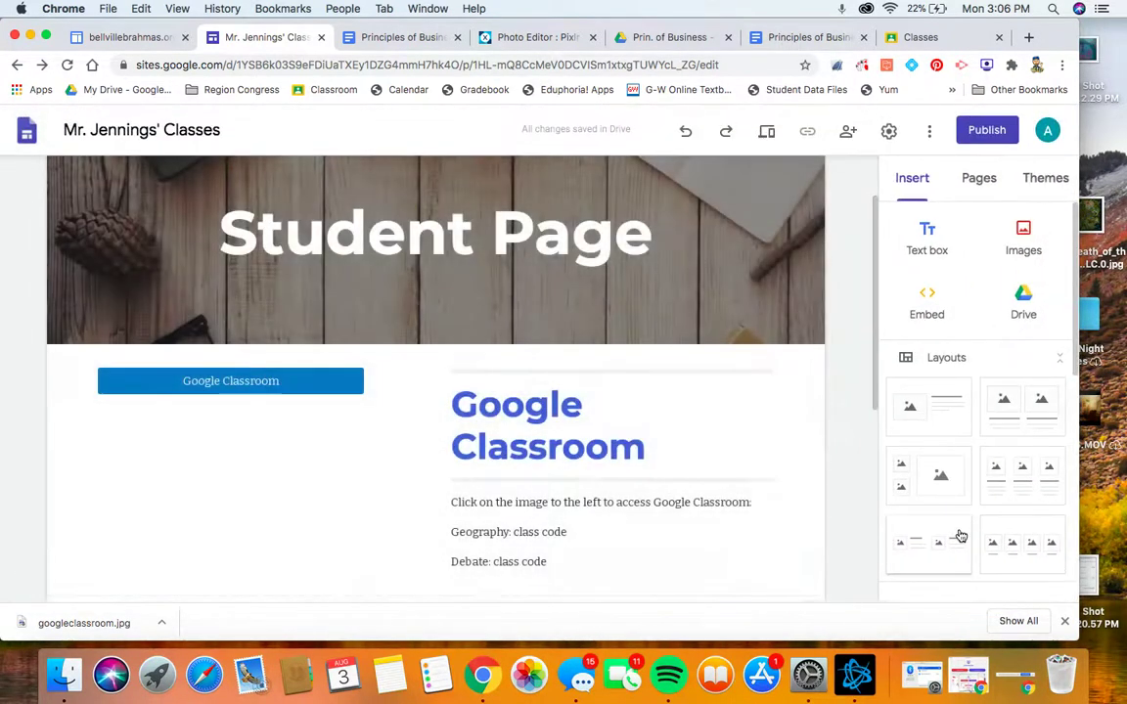
# - Change the line under the Syllabus title to "Click on the class link below for access to your syllabus:"
pyautogui.scroll(-5, 587, 509)
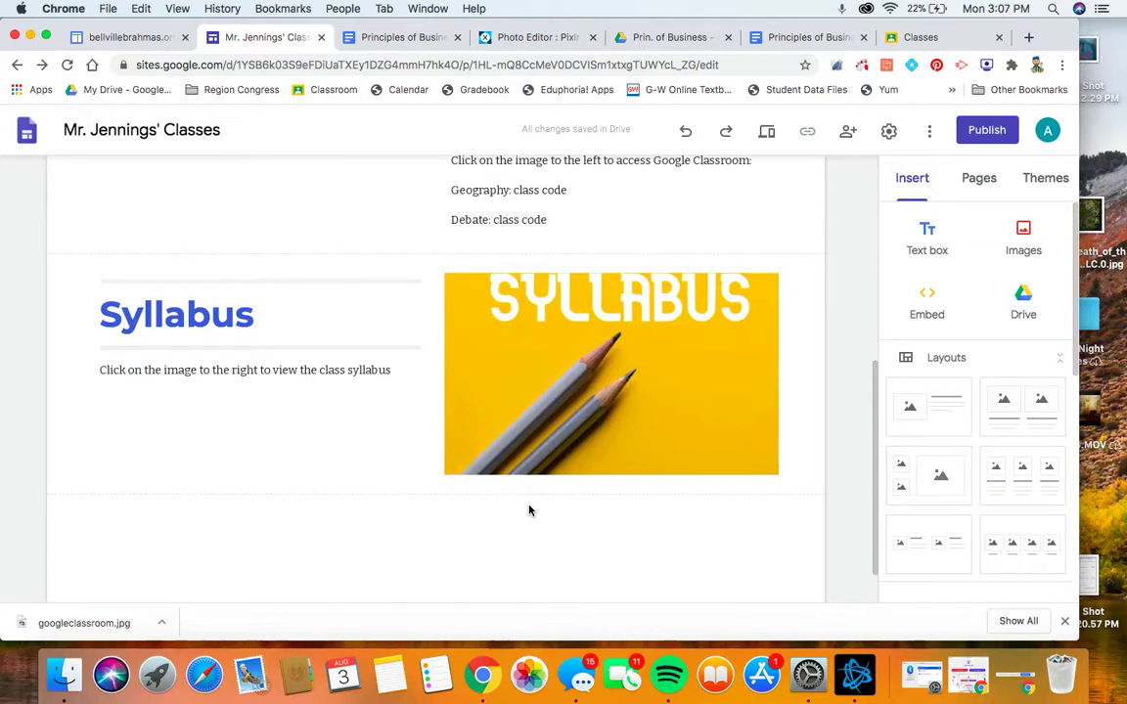
pyautogui.click(404, 370)
pyautogui.press('BackSpace')
pyautogui.press('BackSpace')
pyautogui.press('BackSpace')
pyautogui.press('BackSpace')
pyautogui.press('BackSpace')
pyautogui.press('BackSpace')
pyautogui.press('BackSpace')
pyautogui.press('BackSpace')
pyautogui.press('BackSpace')
pyautogui.press('BackSpace')
pyautogui.press('BackSpace')
pyautogui.press('BackSpace')
pyautogui.press('BackSpace')
pyautogui.press('BackSpace')
pyautogui.press('BackSpace')
pyautogui.press('BackSpace')
pyautogui.press('BackSpace')
pyautogui.press('BackSpace')
pyautogui.press('BackSpace')
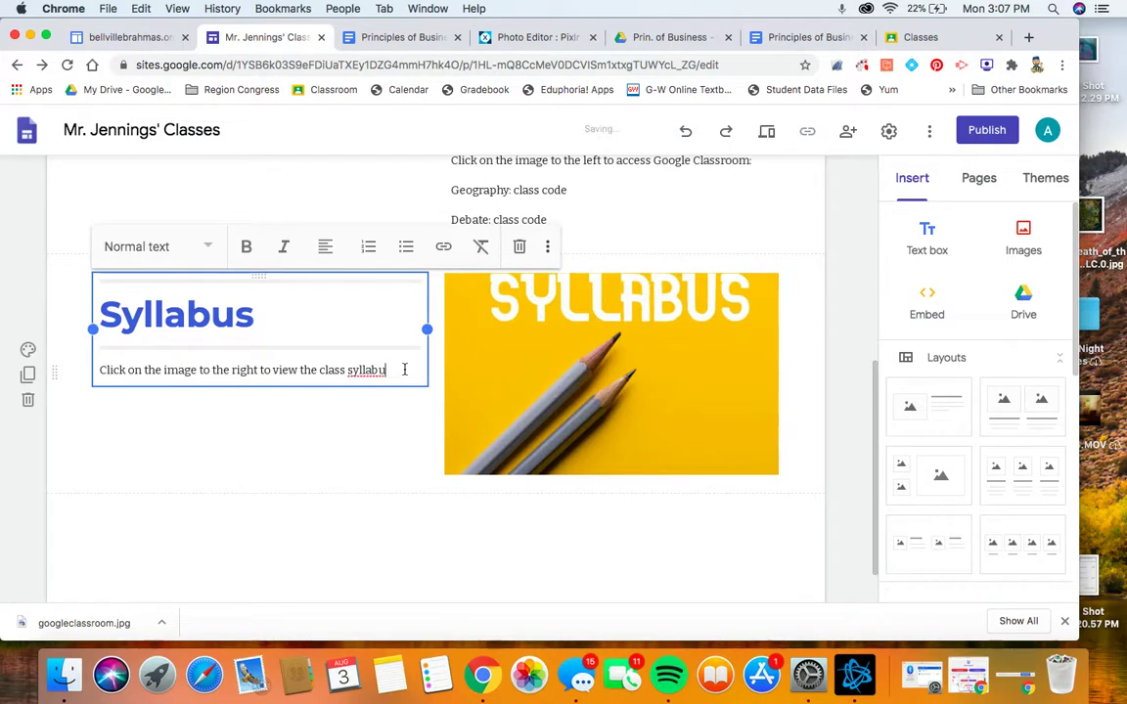
pyautogui.press('BackSpace')
pyautogui.press('BackSpace')
pyautogui.press('BackSpace')
pyautogui.press('BackSpace')
pyautogui.press('BackSpace')
pyautogui.press('BackSpace')
pyautogui.press('BackSpace')
pyautogui.press('BackSpace')
pyautogui.press('BackSpace')
pyautogui.press('BackSpace')
pyautogui.press('BackSpace')
pyautogui.press('BackSpace')
pyautogui.press('BackSpace')
pyautogui.press('BackSpace')
pyautogui.press('BackSpace')
pyautogui.press('BackSpace')
pyautogui.press('BackSpace')
pyautogui.press('BackSpace')
pyautogui.press('BackSpace')
pyautogui.press('BackSpace')
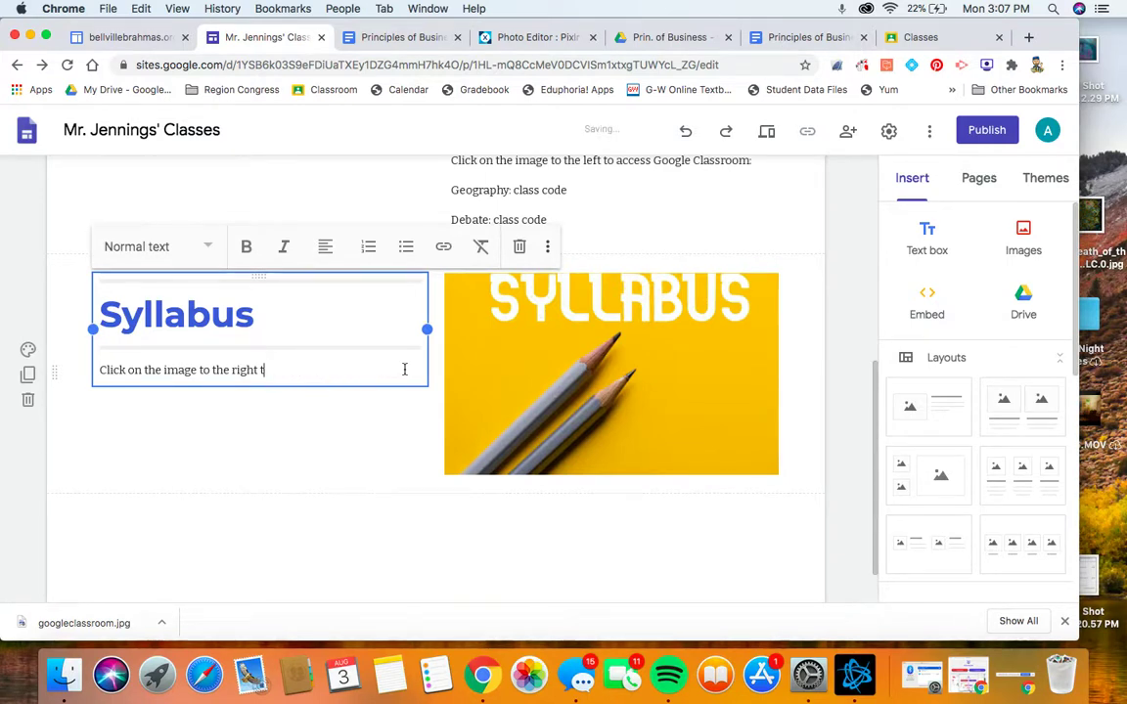
pyautogui.press('BackSpace')
pyautogui.press('BackSpace')
pyautogui.press('BackSpace')
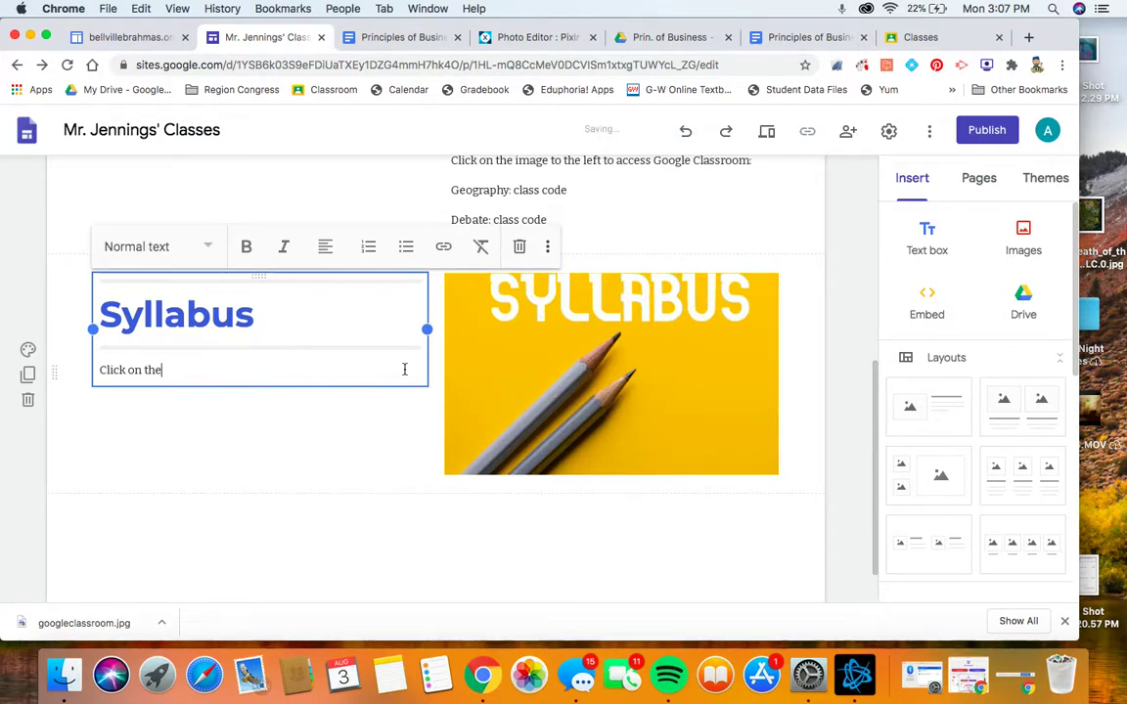
pyautogui.write('class link below ')
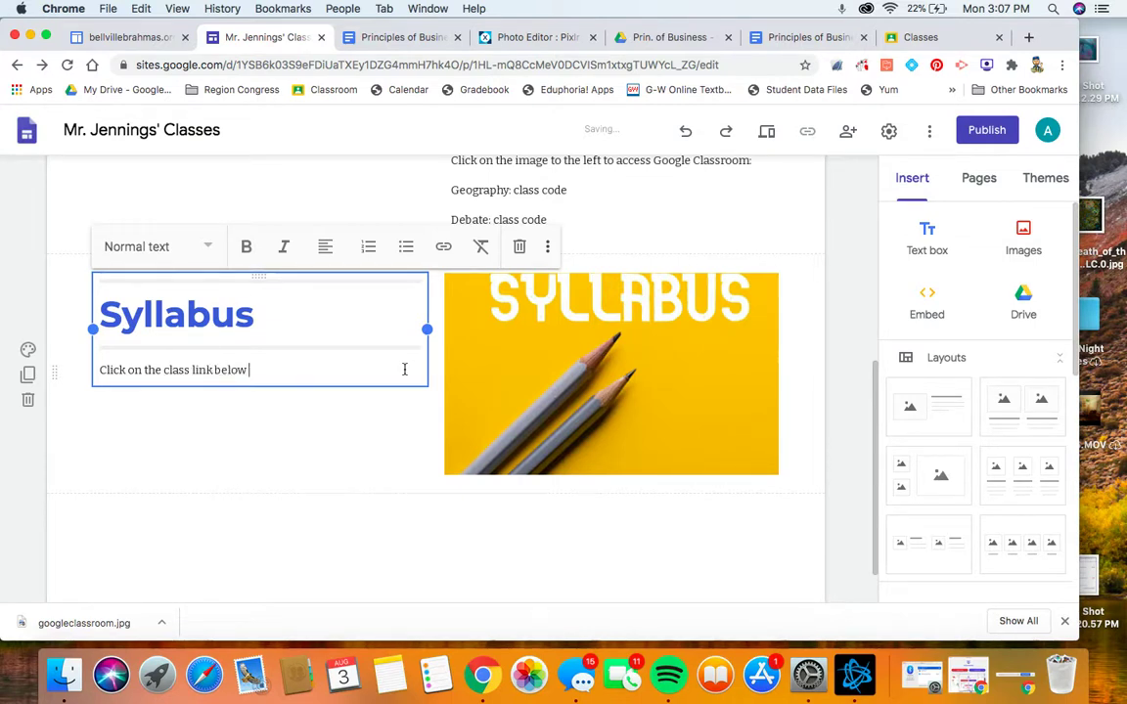
pyautogui.write('for access to your syllabus.')
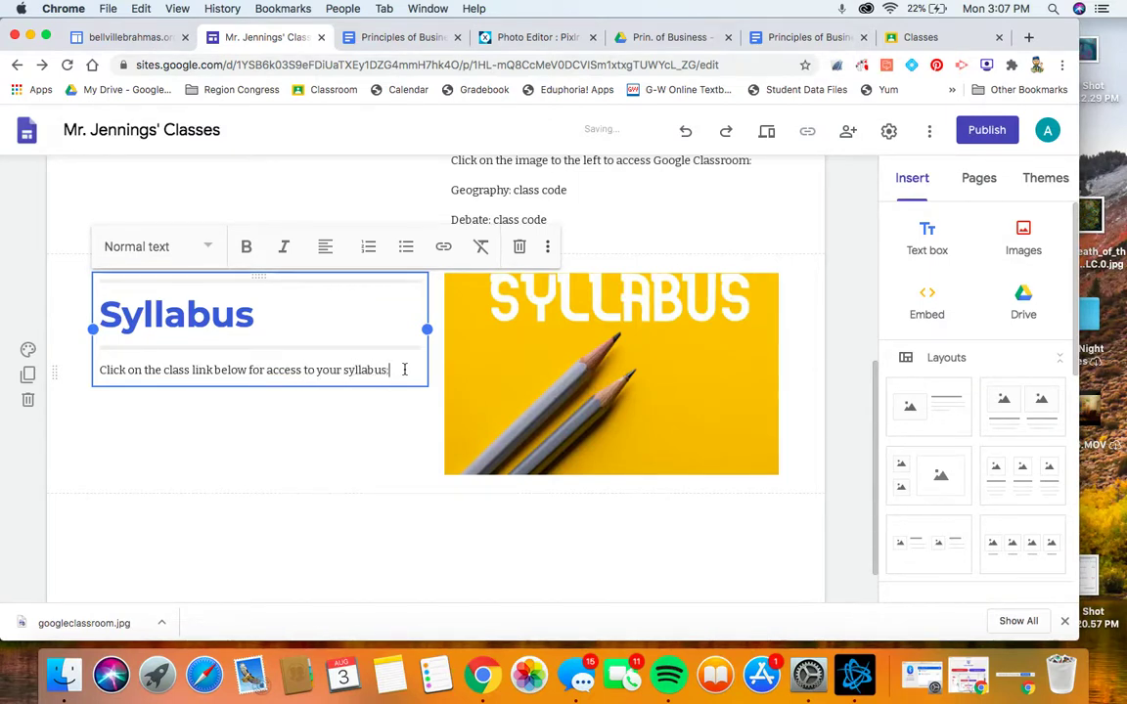
# - Add the line "Principles of Business" below the syllabus instruction and select that text
pyautogui.press('Return')
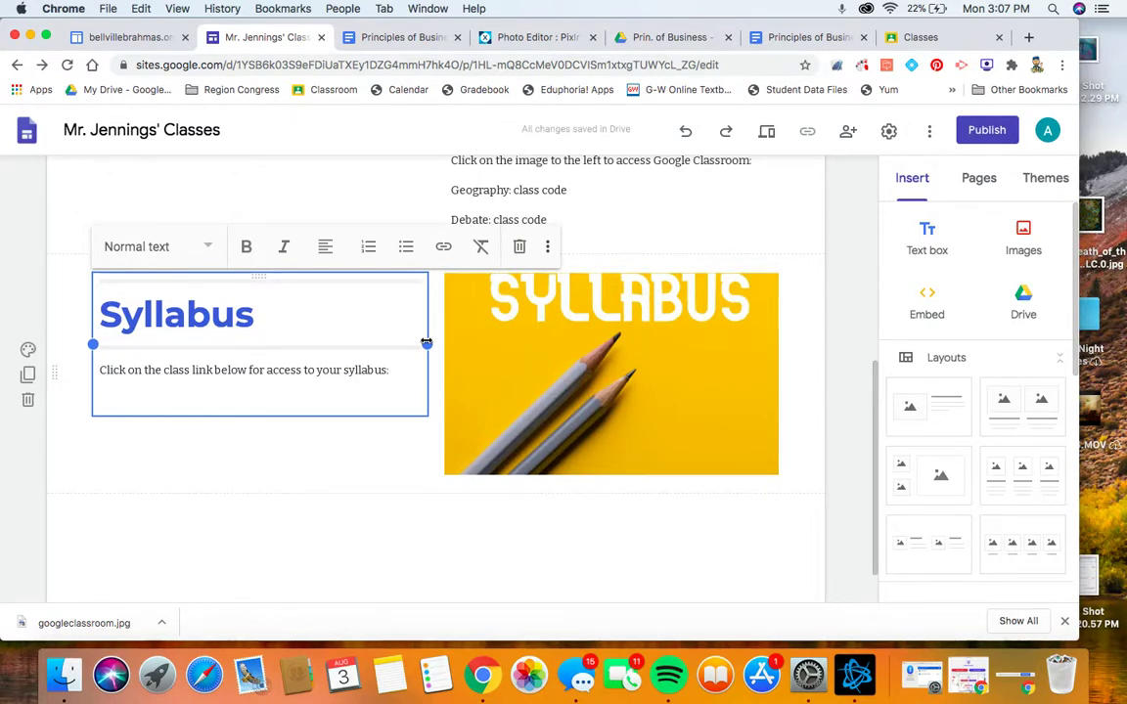
pyautogui.write('Princi')
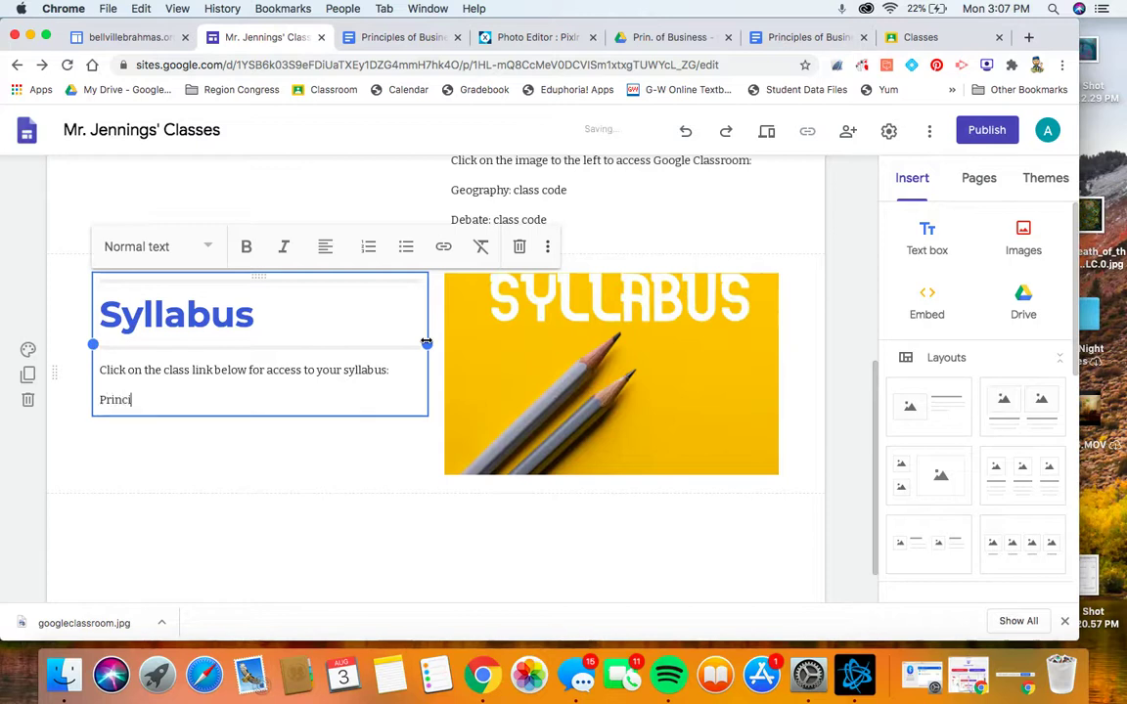
pyautogui.write('ples of Business')
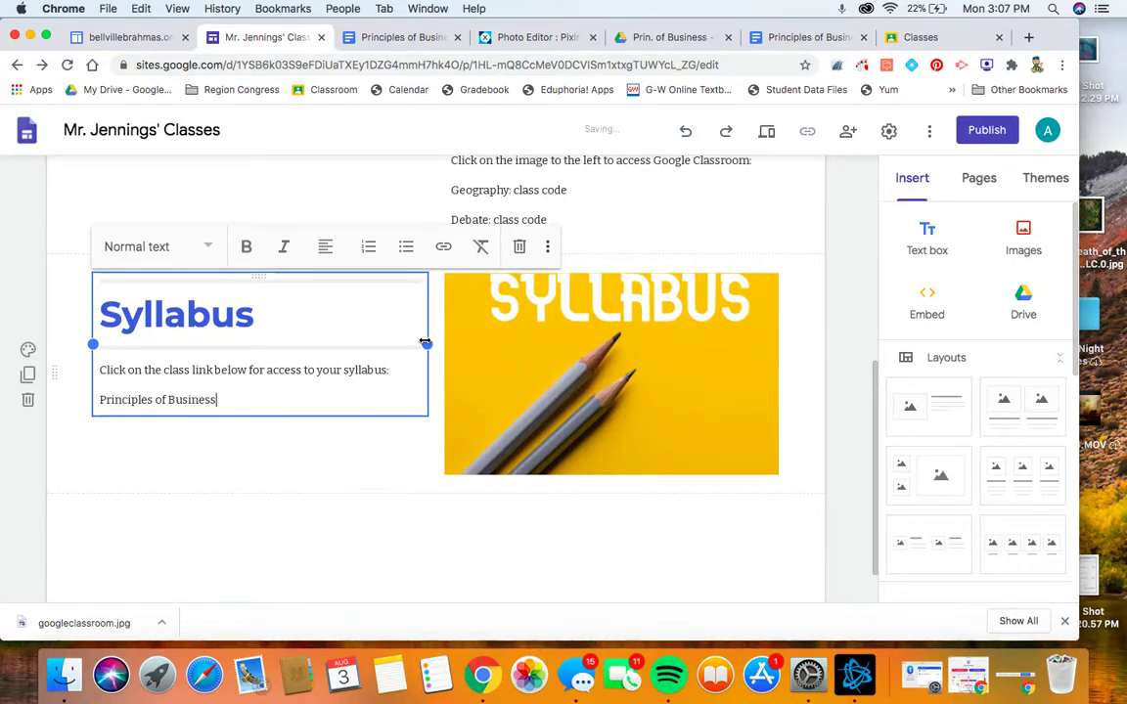
pyautogui.moveTo(222, 401); pyautogui.dragTo(98, 399)
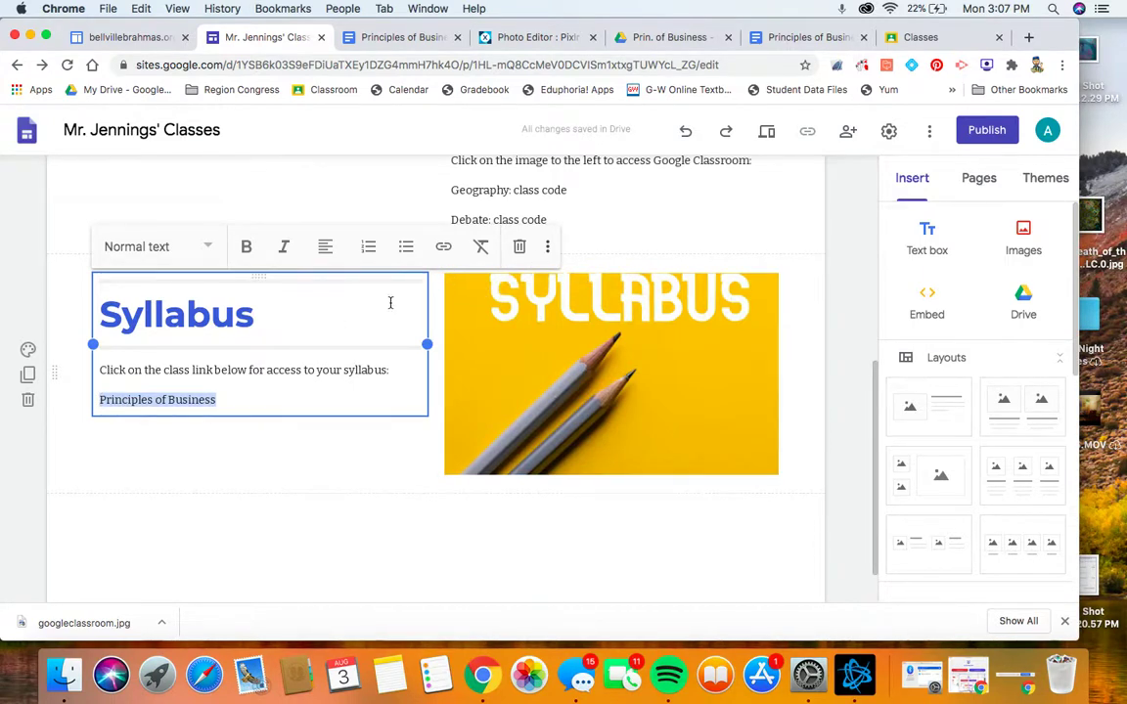
# - Link the selected "Principles of Business" text to the published syllabus's web address and add the line "World Geography" below it
pyautogui.click(445, 251)
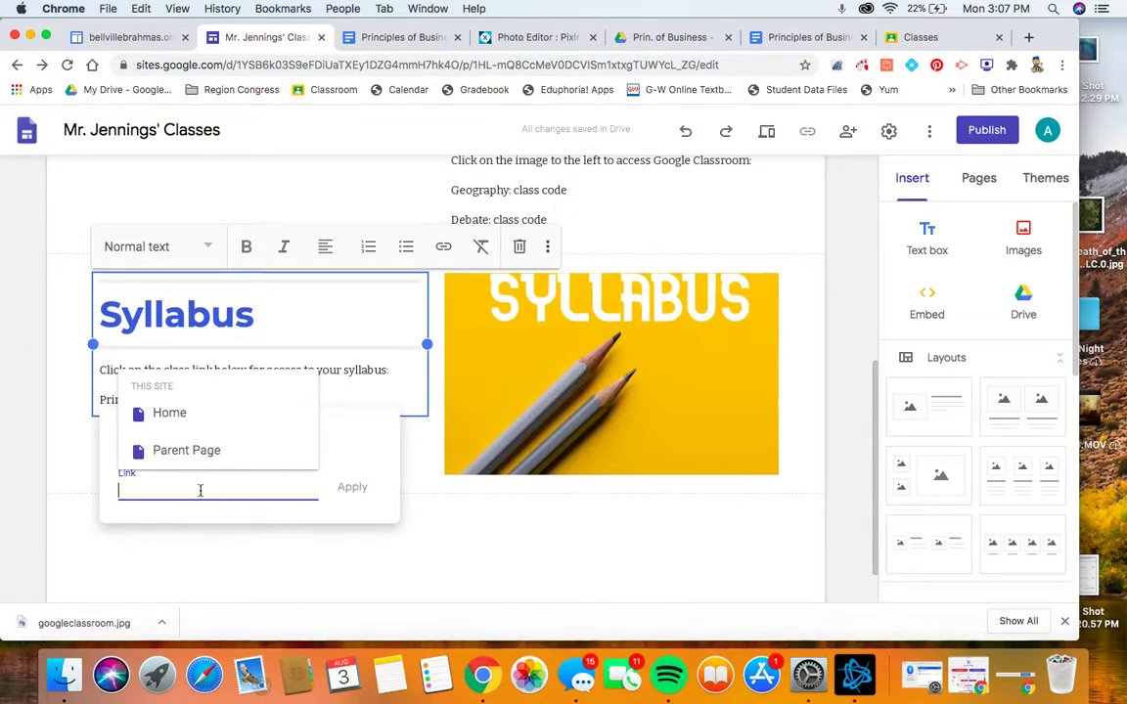
pyautogui.rightClick(199, 490)
pyautogui.click(233, 476)
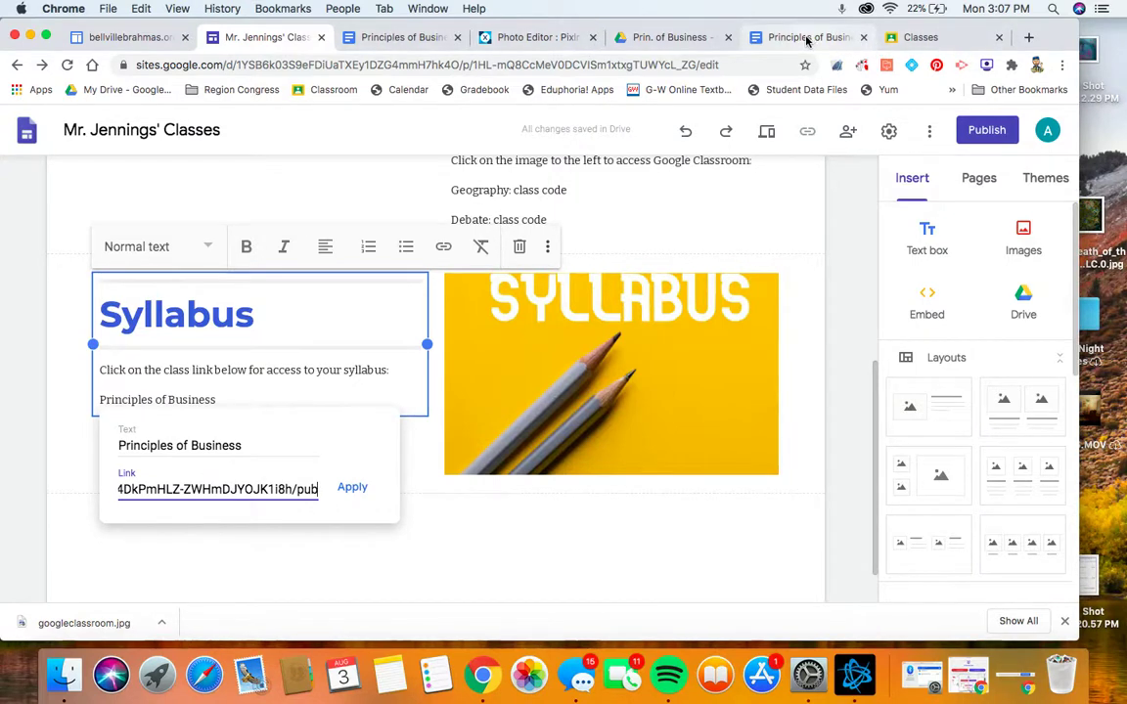
pyautogui.click(347, 489)
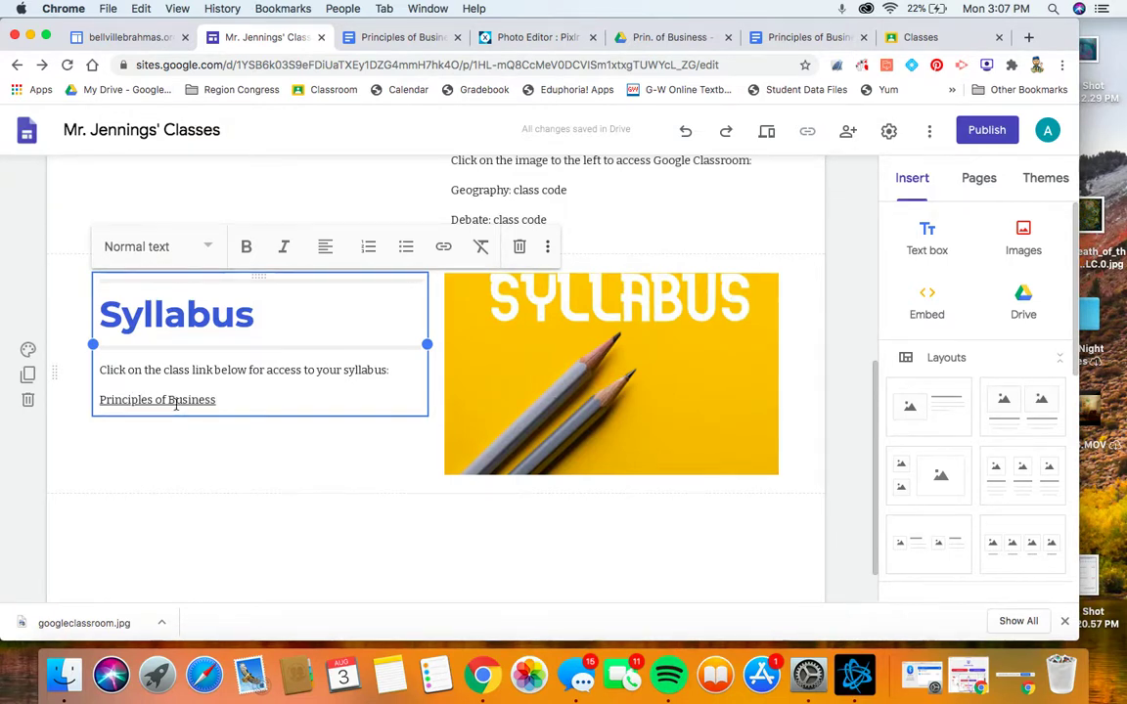
pyautogui.press('Return')
pyautogui.write('World Geography')
# - Switch to Google Drive and open the W.G. Syllabus Google Doc in World Geography 2020-21 > Geography > Units > Unit 1 > Material
pyautogui.click(675, 39)
pyautogui.click(232, 174)
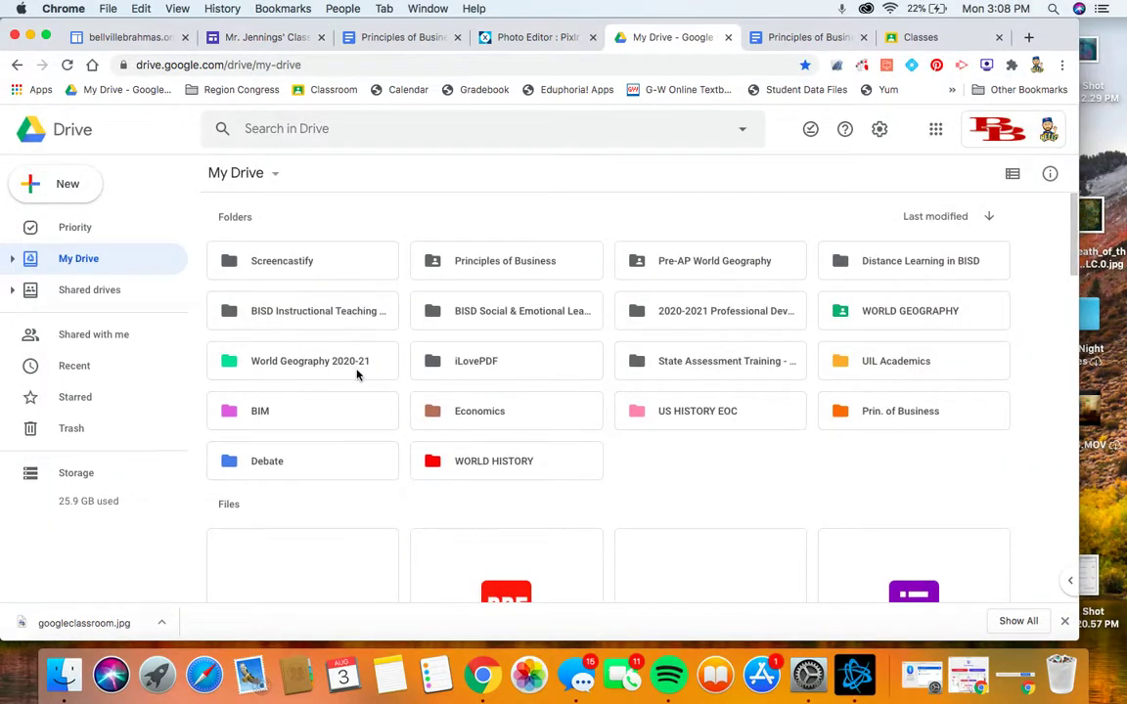
pyautogui.doubleClick(357, 374)
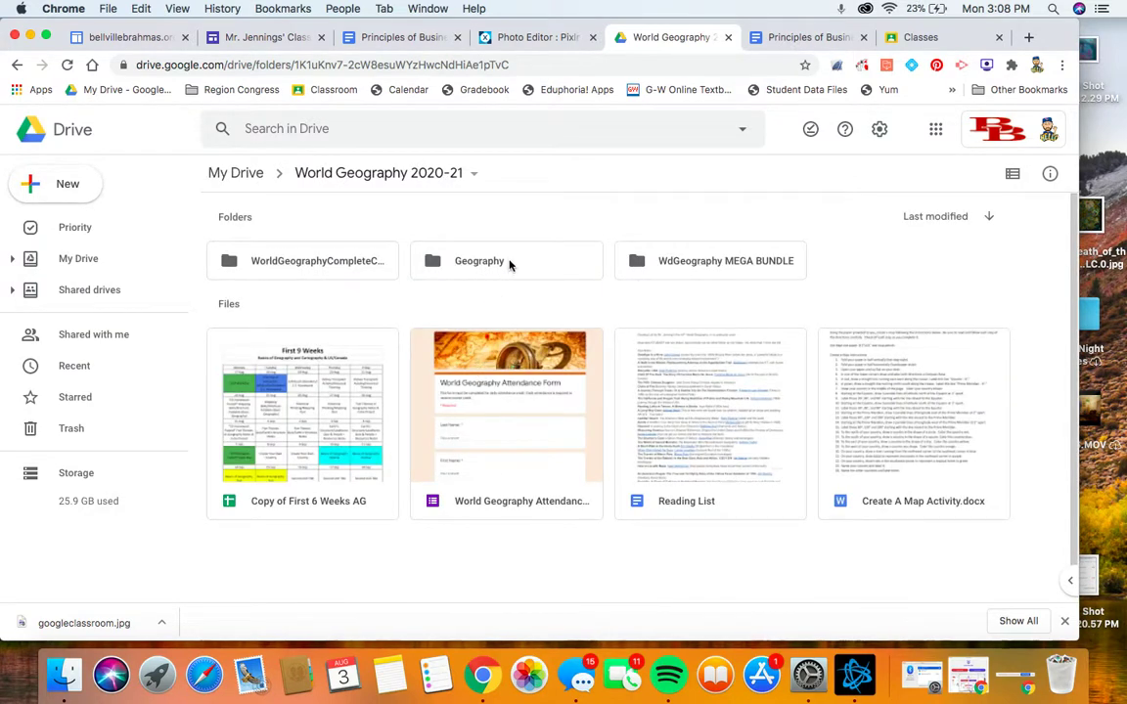
pyautogui.doubleClick(509, 262)
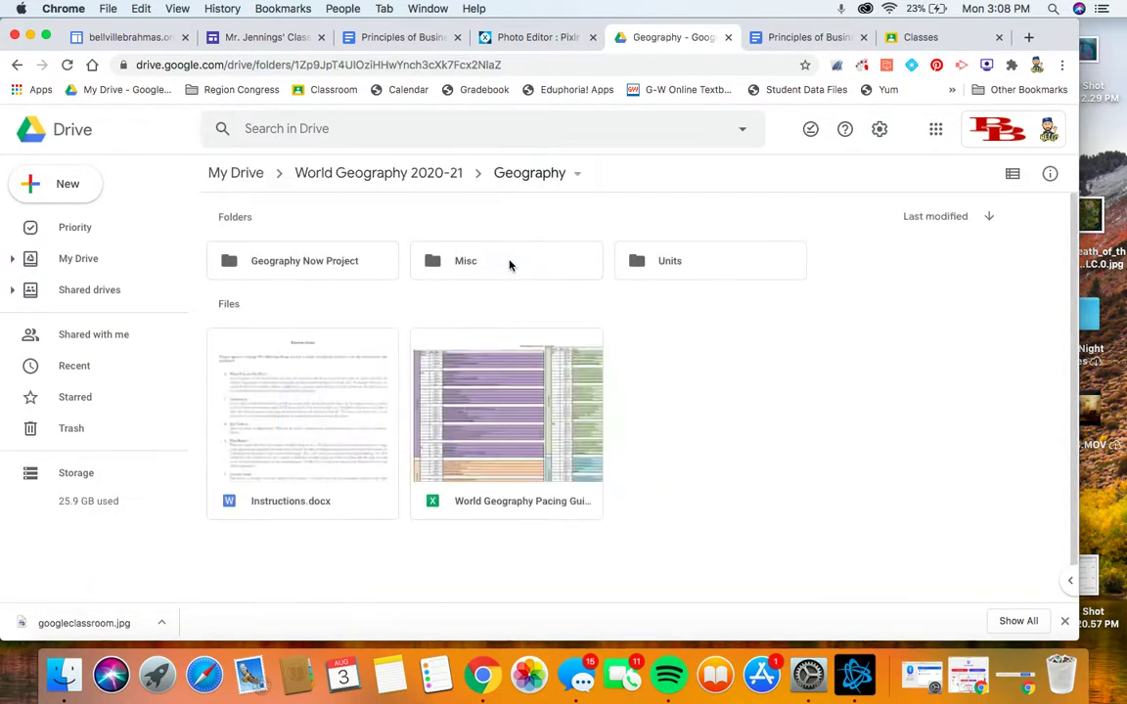
pyautogui.click(722, 277)
pyautogui.doubleClick(722, 277)
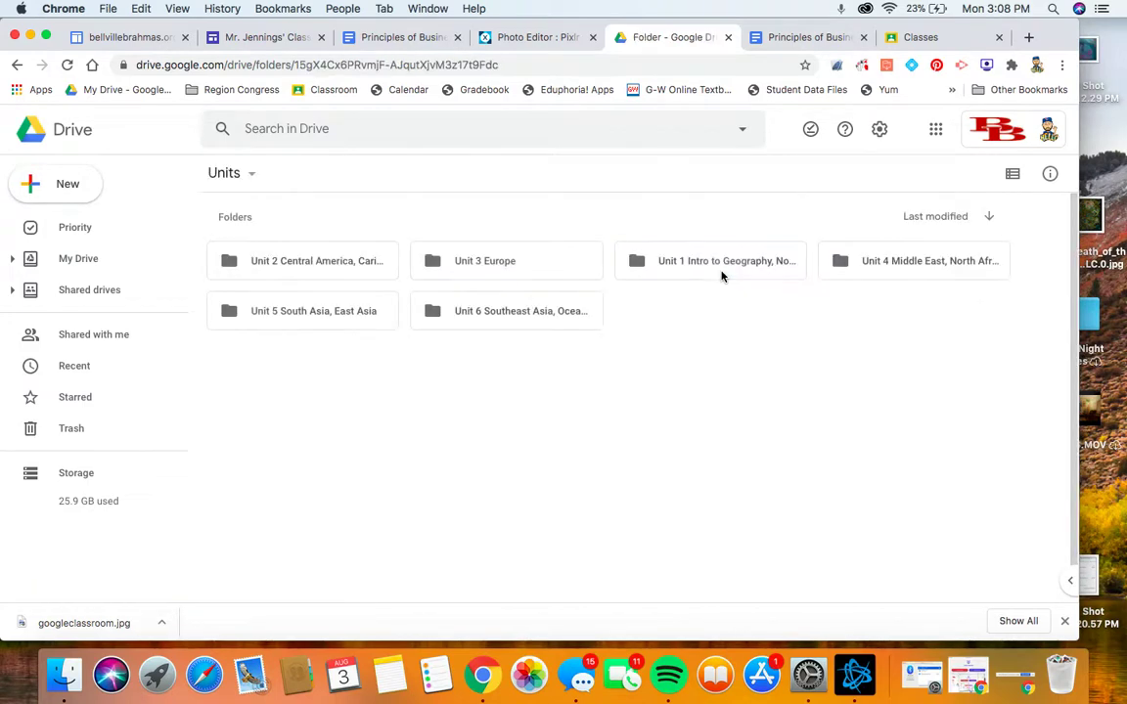
pyautogui.doubleClick(744, 250)
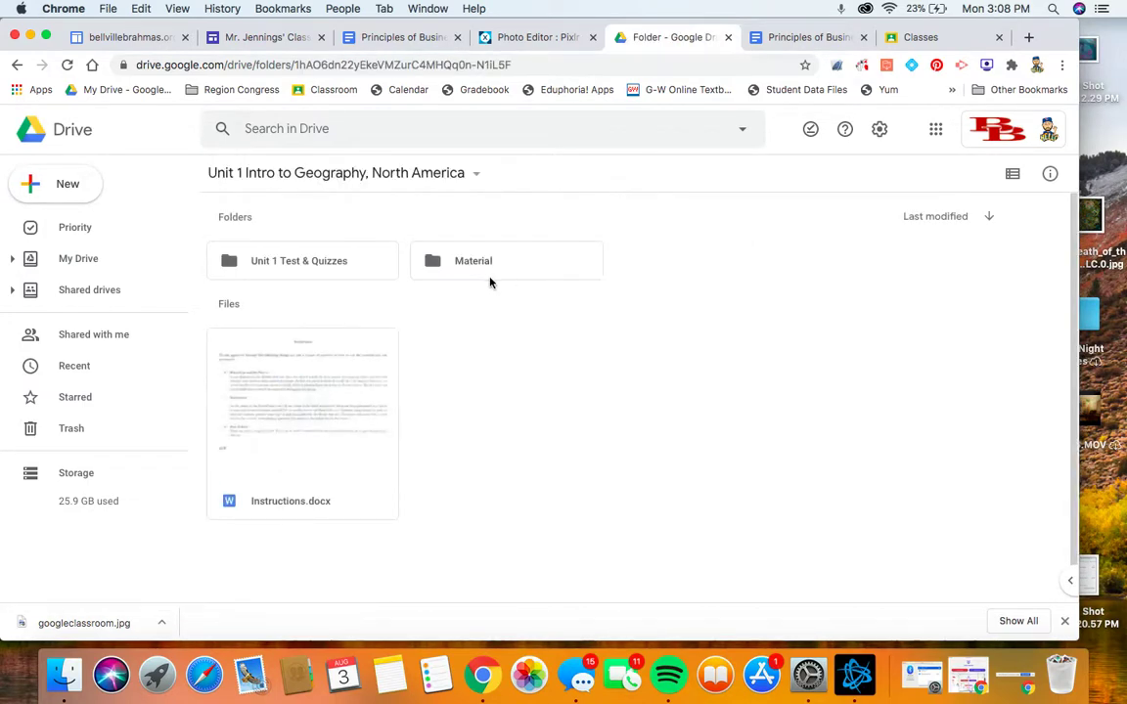
pyautogui.doubleClick(468, 270)
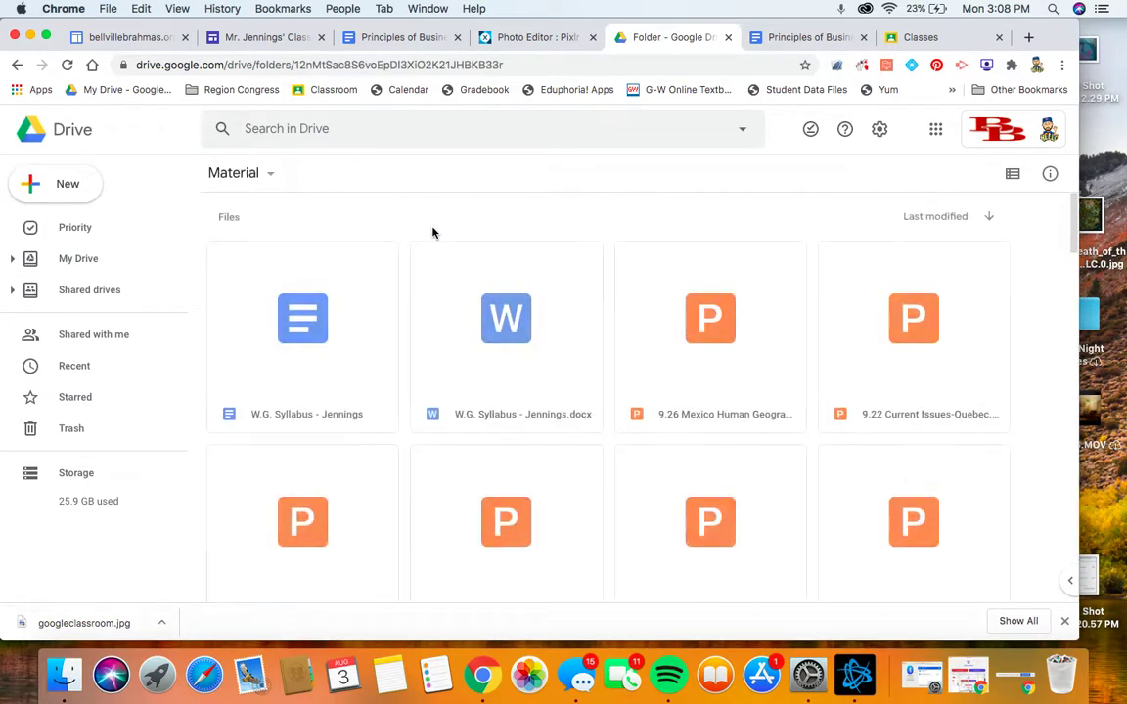
pyautogui.doubleClick(284, 313)
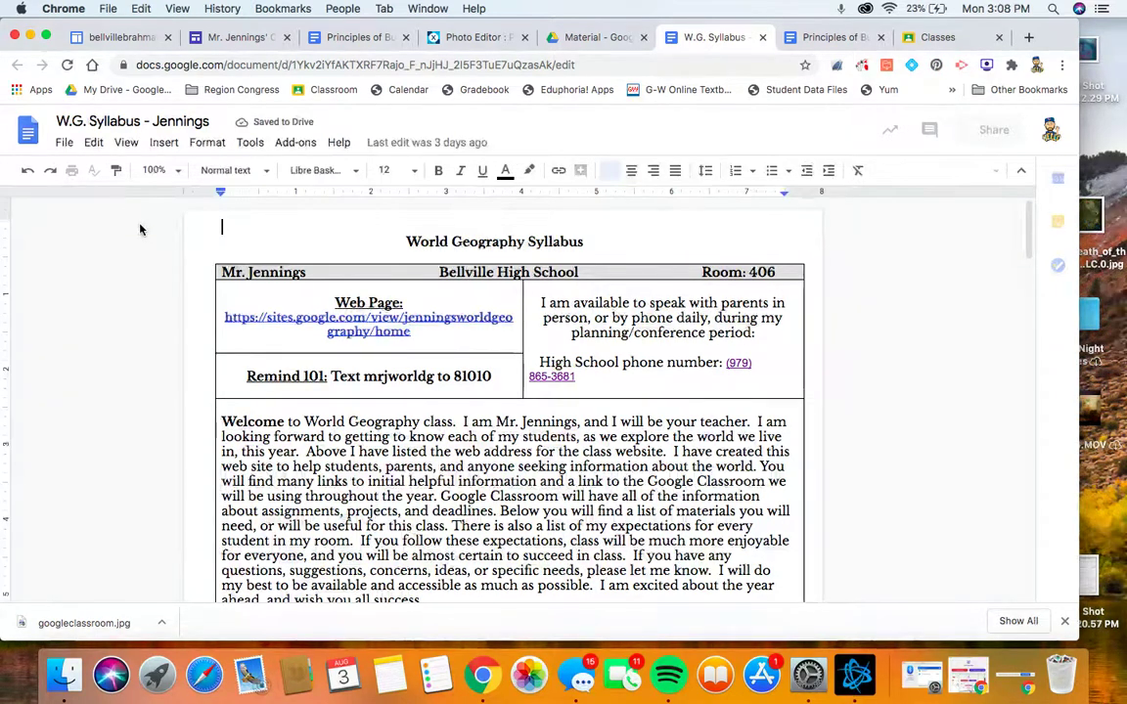
# - Start publishing the World Geography syllabus document to the web
pyautogui.click(63, 143)
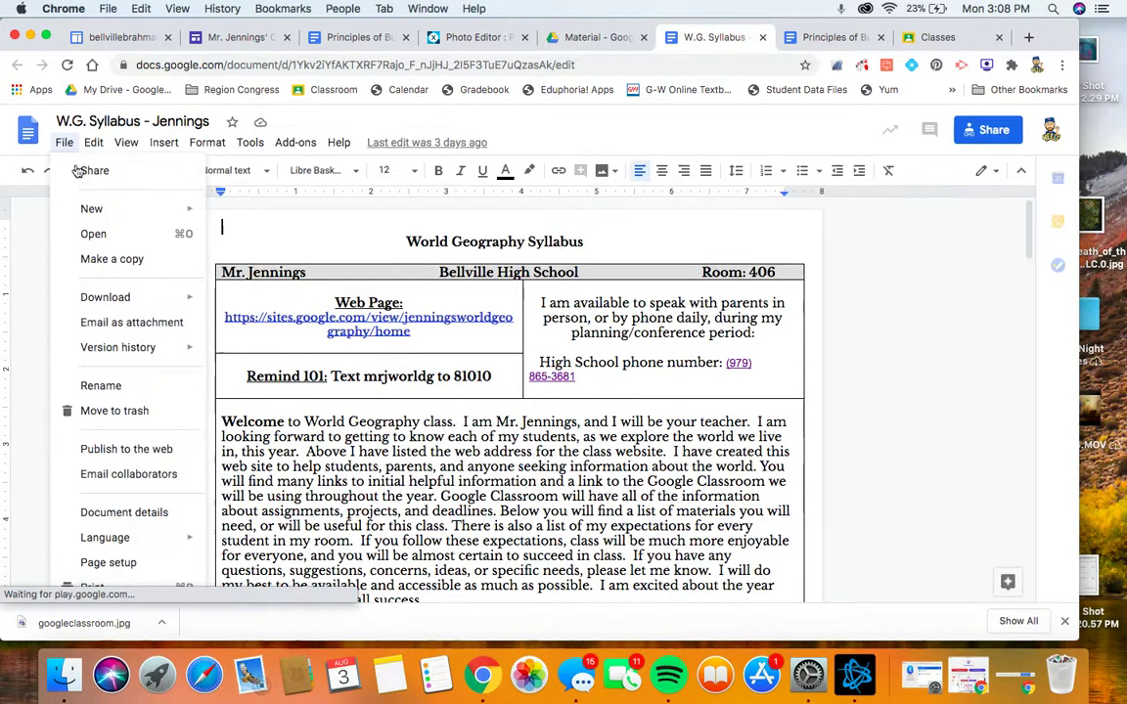
# - Open the World Geography syllabus's Publish to the web settings and copy its published link
pyautogui.click(125, 451)
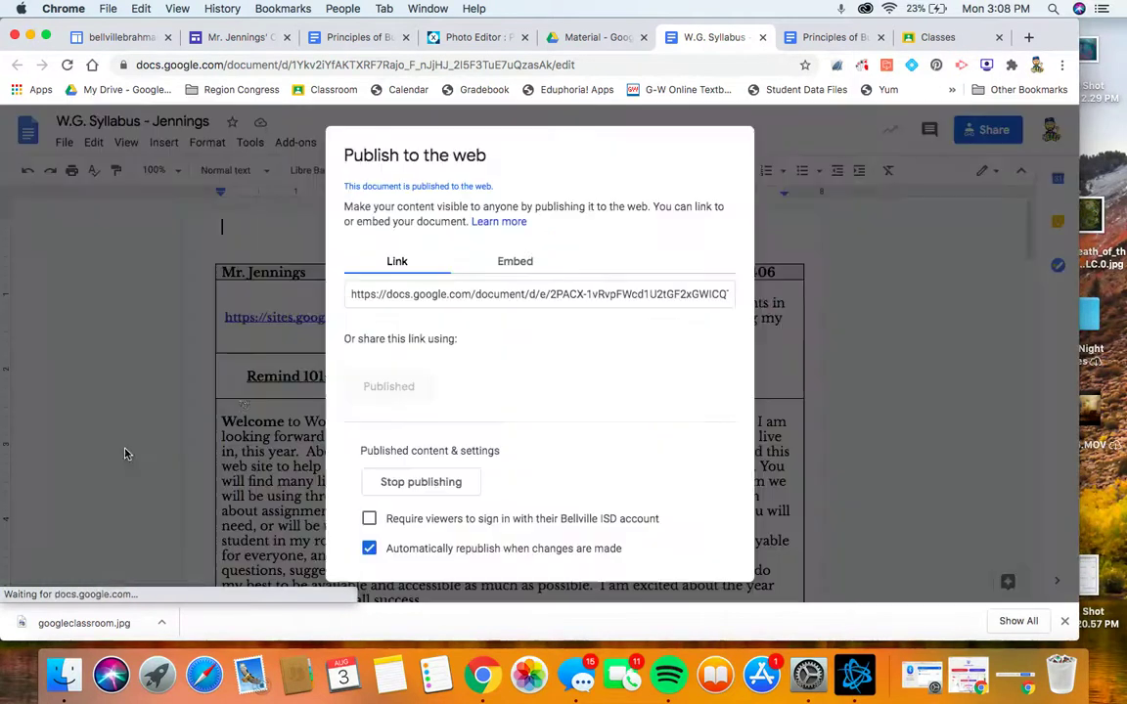
pyautogui.click(478, 296)
pyautogui.rightClick(478, 296)
pyautogui.click(503, 327)
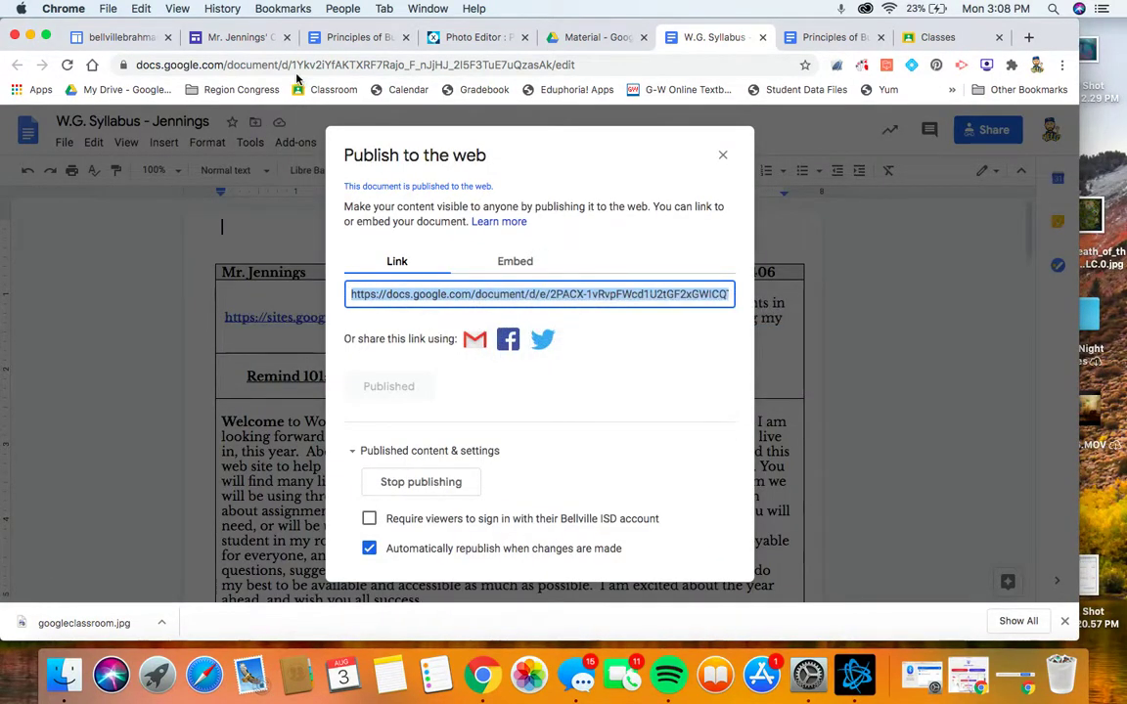
# - Link the "World Geography" text in the site's Syllabus section to the copied published document address
pyautogui.click(239, 37)
pyautogui.rightClick(196, 432)
pyautogui.click(95, 429)
pyautogui.moveTo(100, 430); pyautogui.dragTo(195, 438)
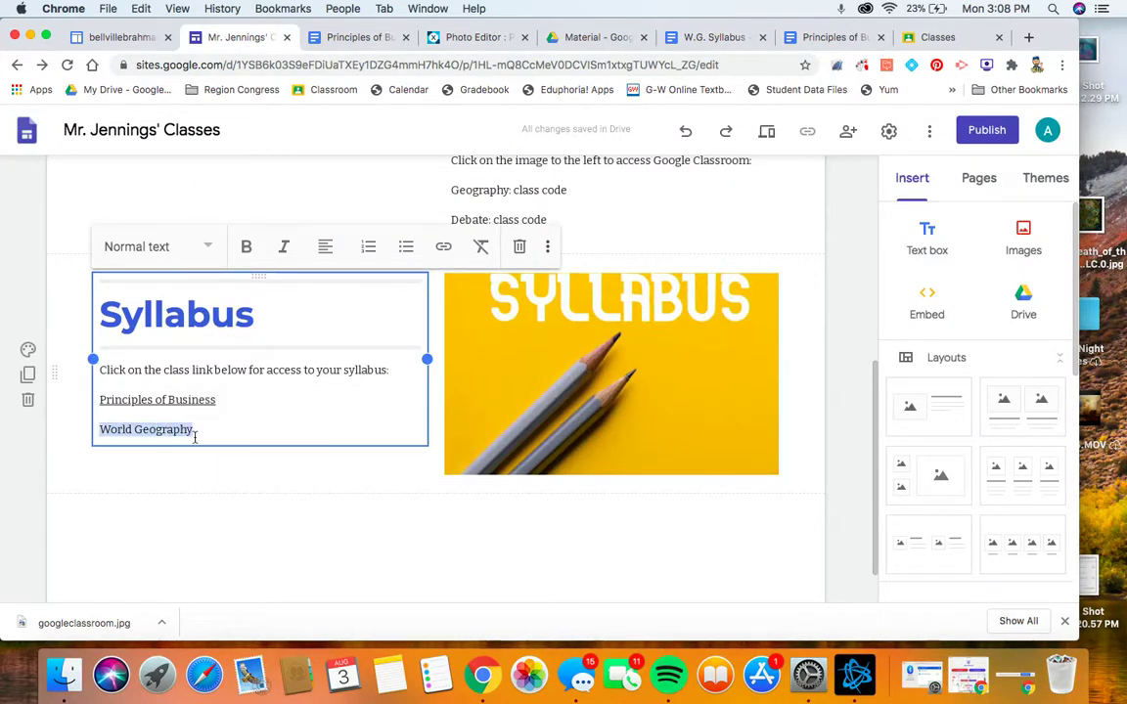
pyautogui.click(445, 249)
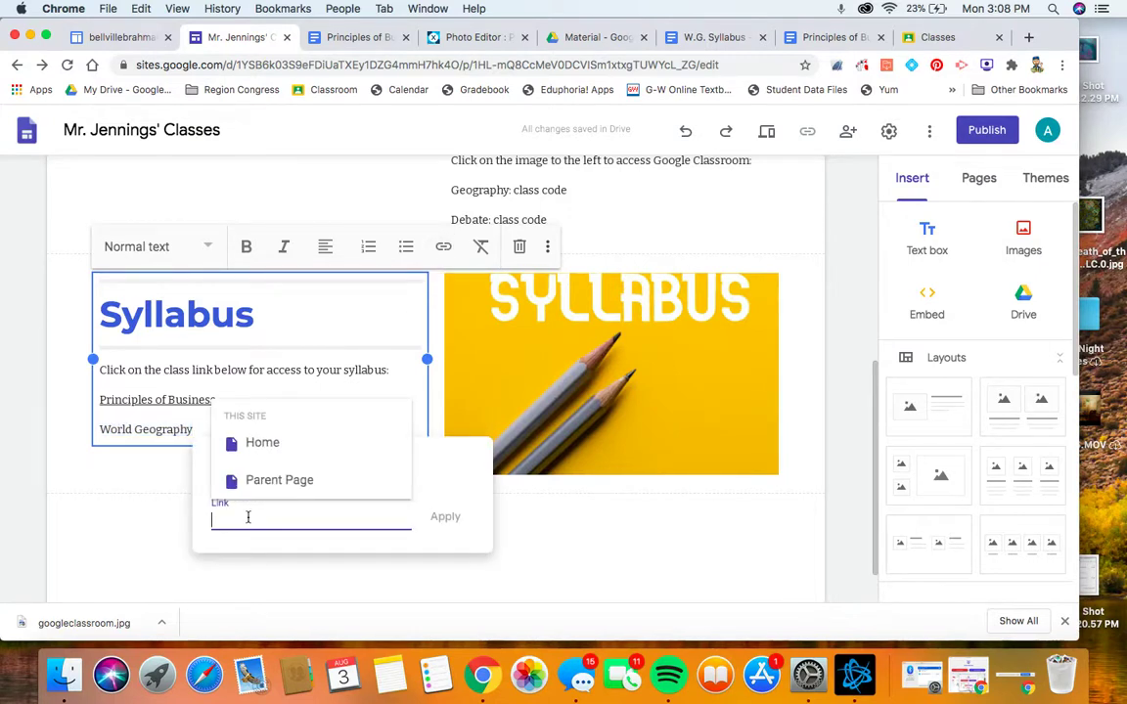
pyautogui.rightClick(226, 513)
pyautogui.click(274, 475)
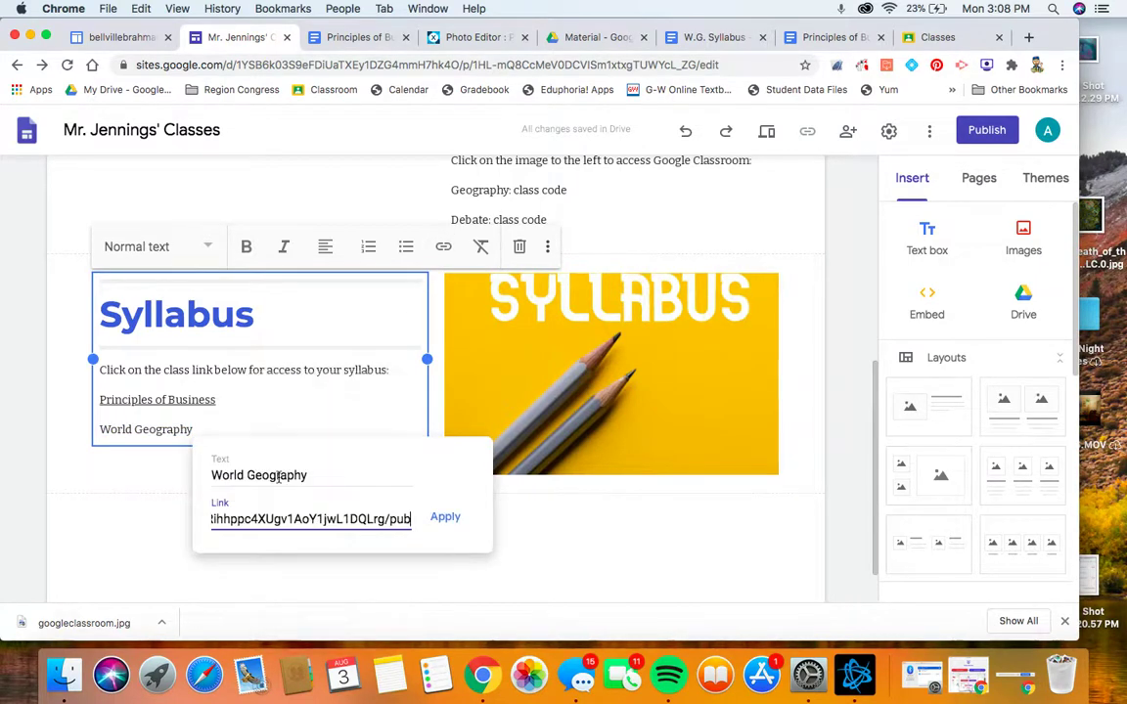
pyautogui.click(439, 525)
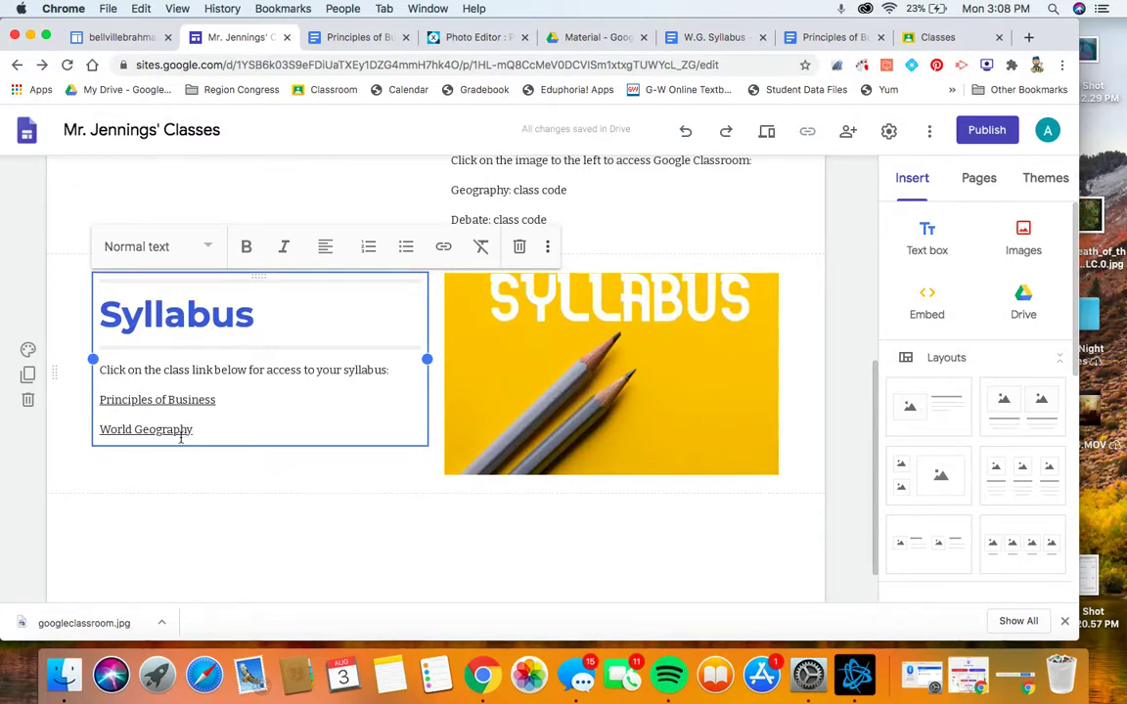
pyautogui.click(558, 518)
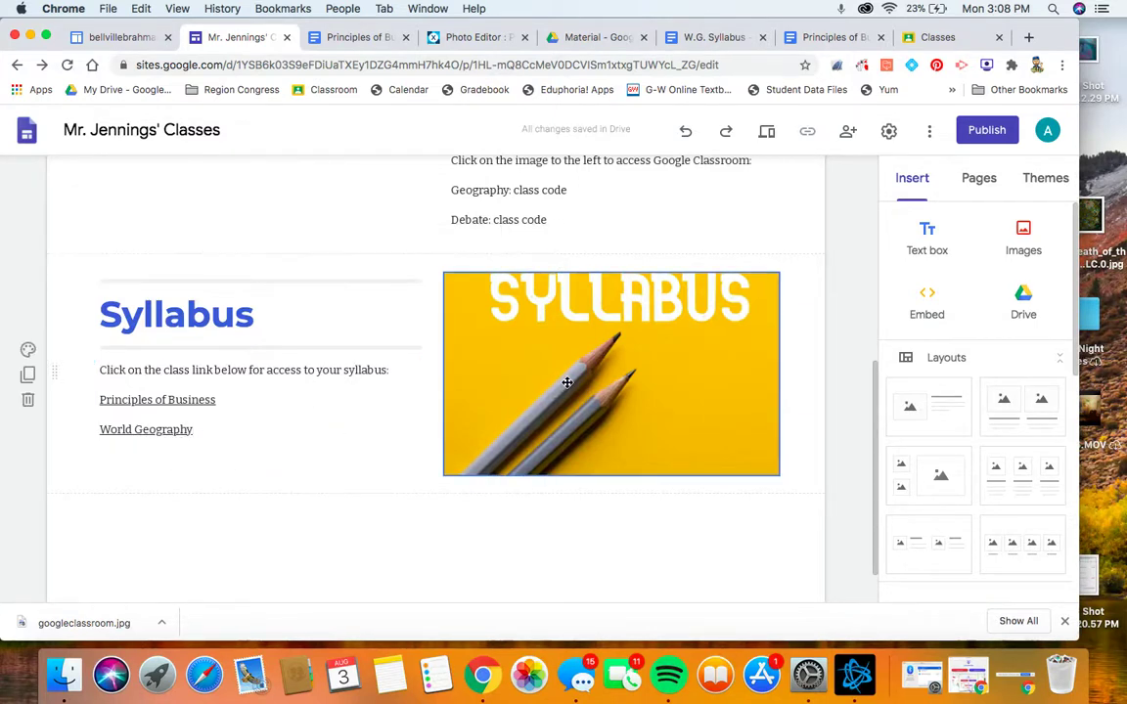
# - Preview the Student Page and test the Principles of Business syllabus link, closing the document it opens
pyautogui.click(768, 145)
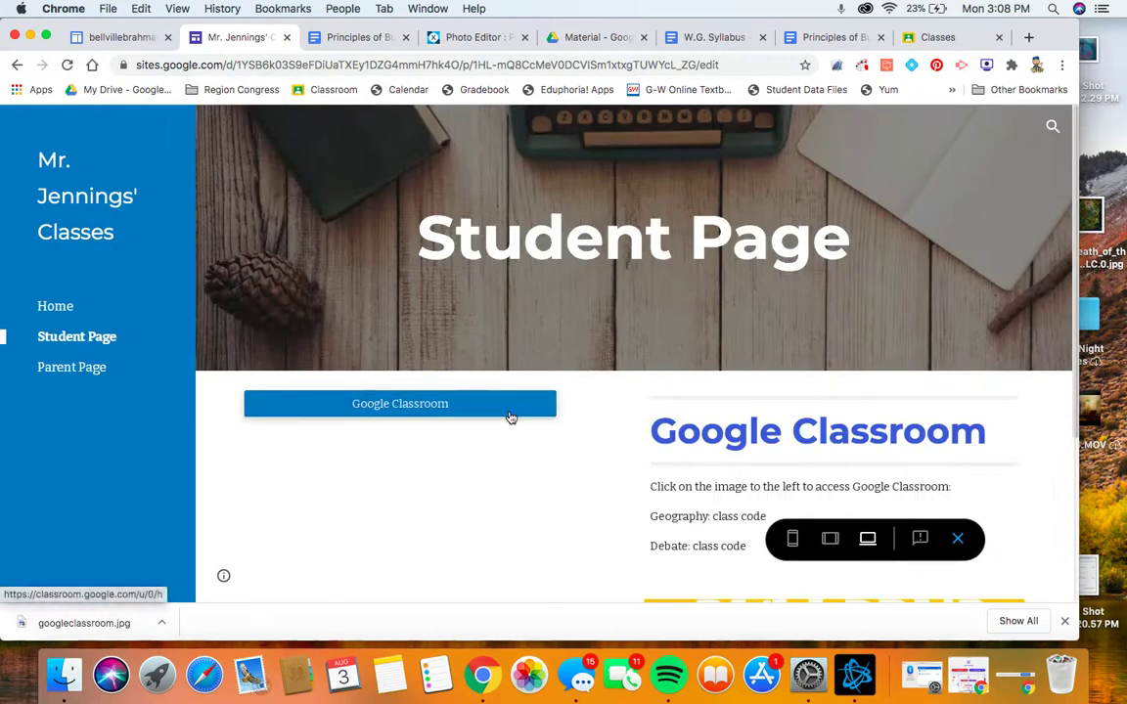
pyautogui.scroll(-3, 510, 416)
pyautogui.click(327, 481)
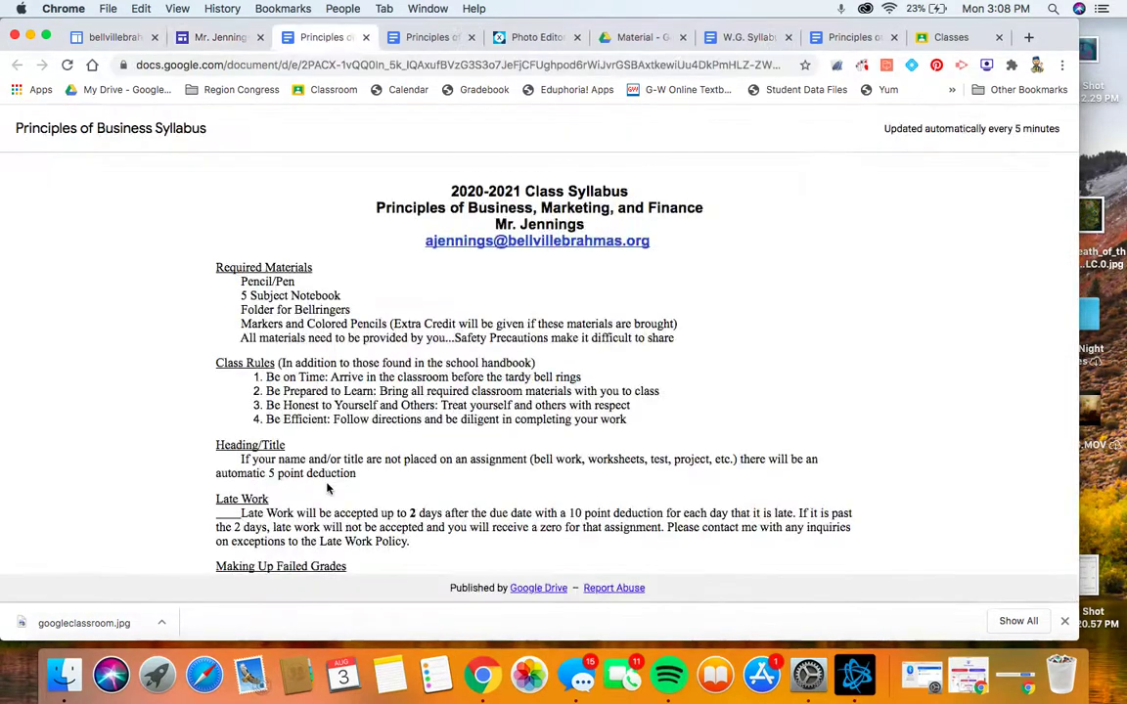
pyautogui.click(366, 37)
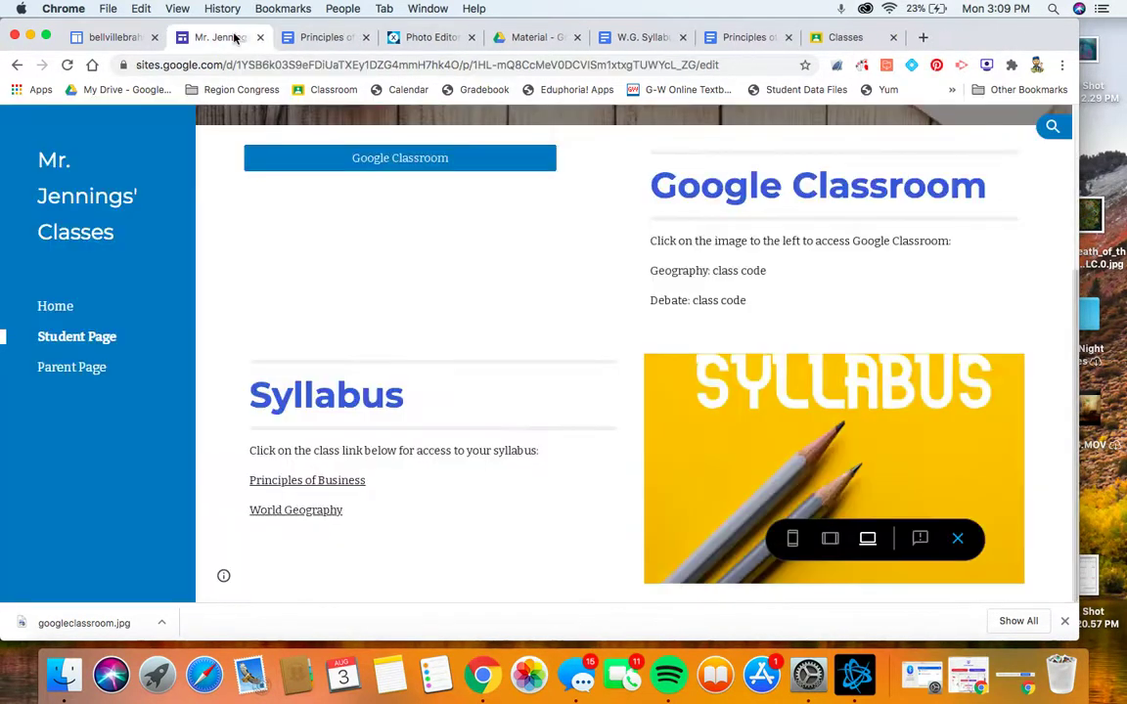
# - Test the World Geography link in the preview and look over the published syllabus
pyautogui.click(298, 510)
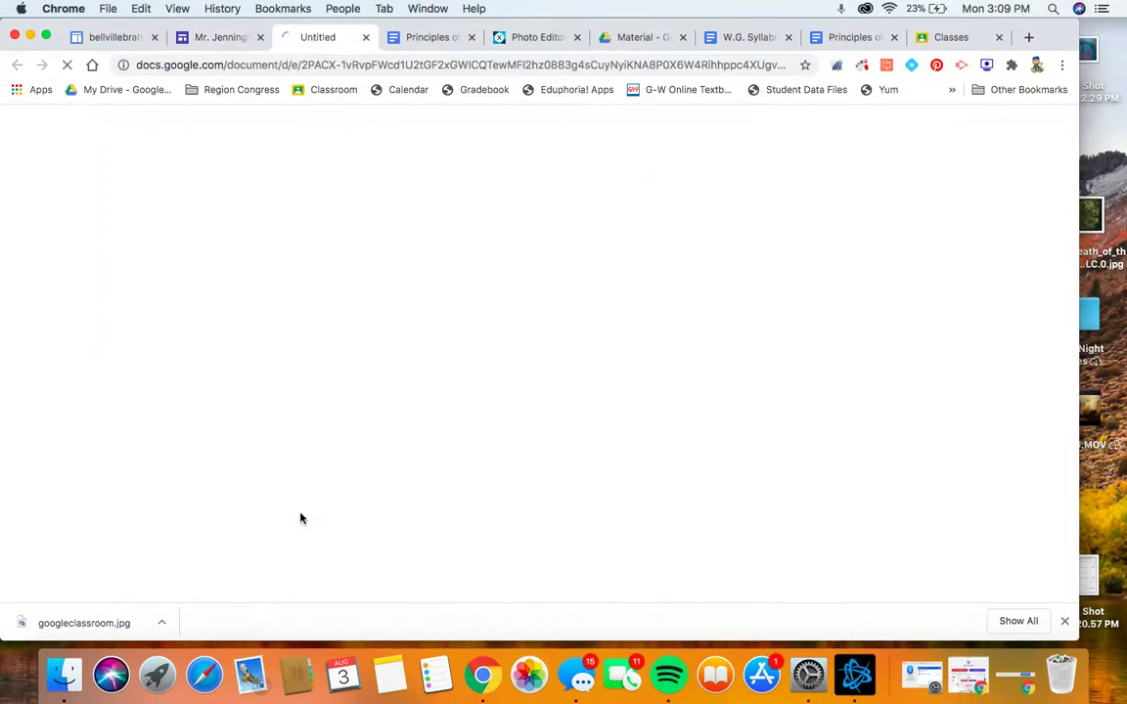
pyautogui.scroll(-5, 302, 519)
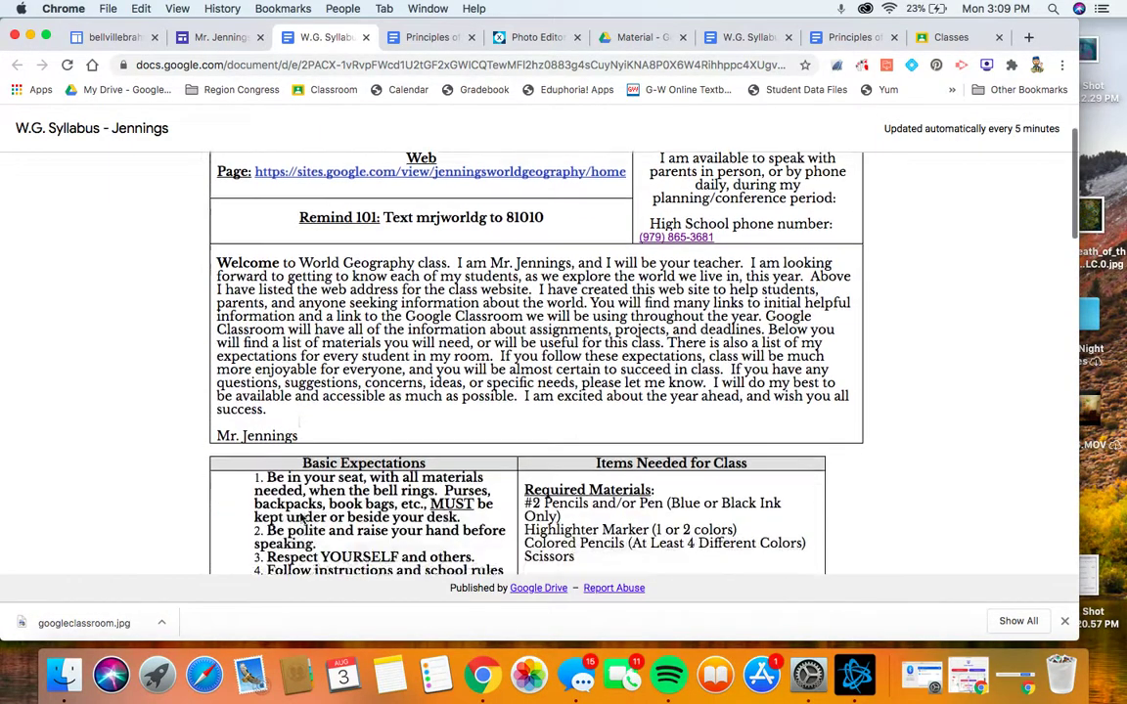
pyautogui.scroll(4, 300, 509)
pyautogui.scroll(2, 301, 510)
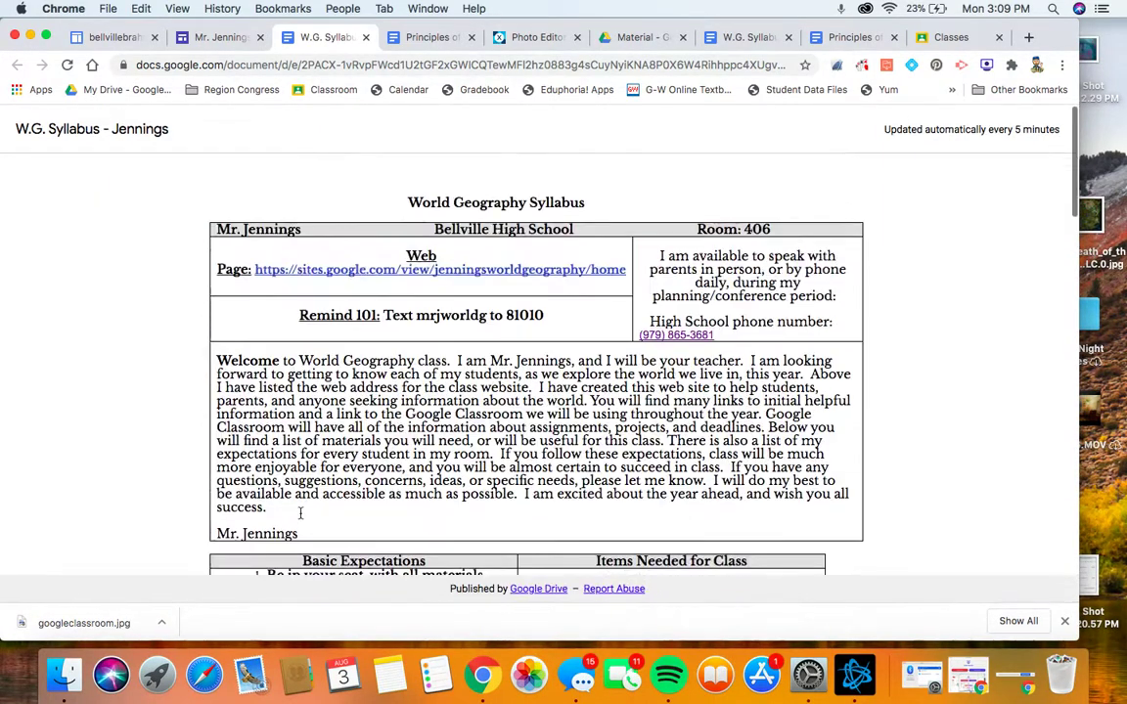
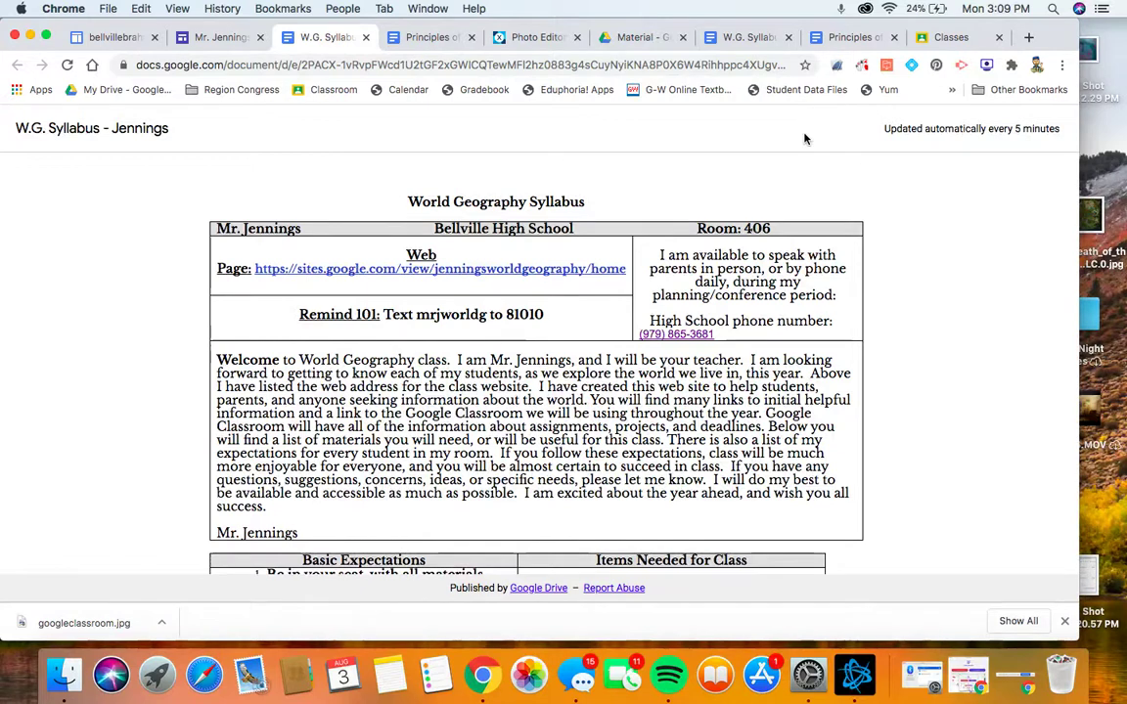
# - Return to the Student Page preview, check the Syllabus section and exit the preview
pyautogui.click(224, 37)
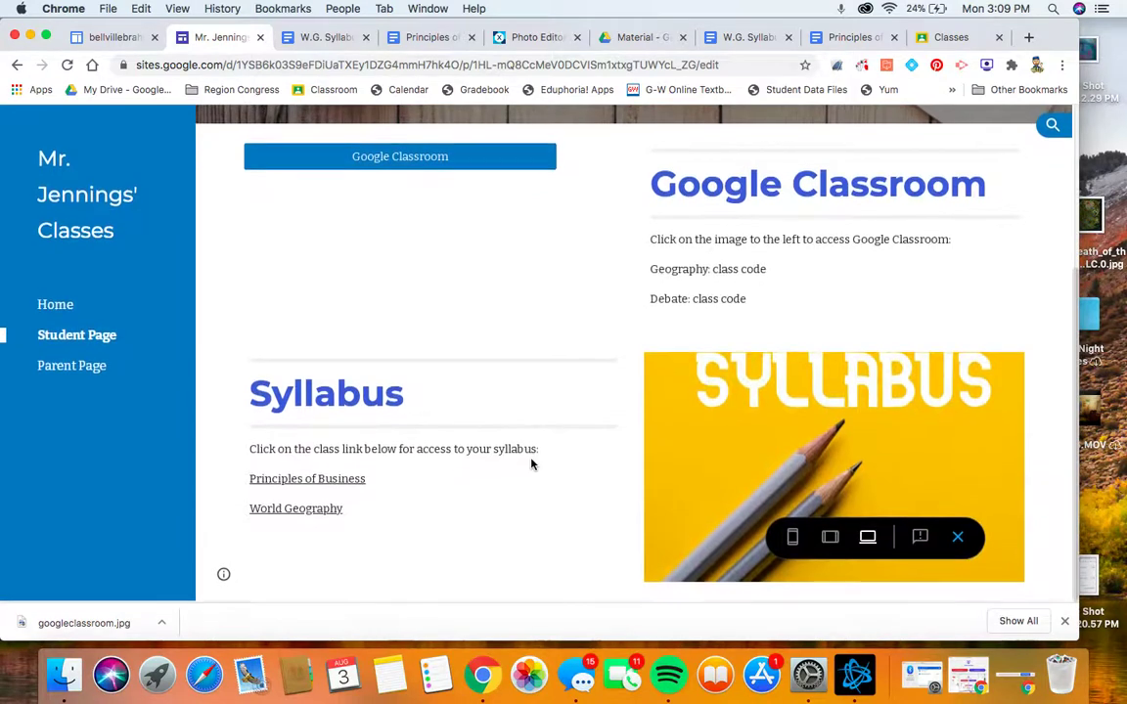
pyautogui.scroll(2, 531, 465)
pyautogui.scroll(-2, 545, 481)
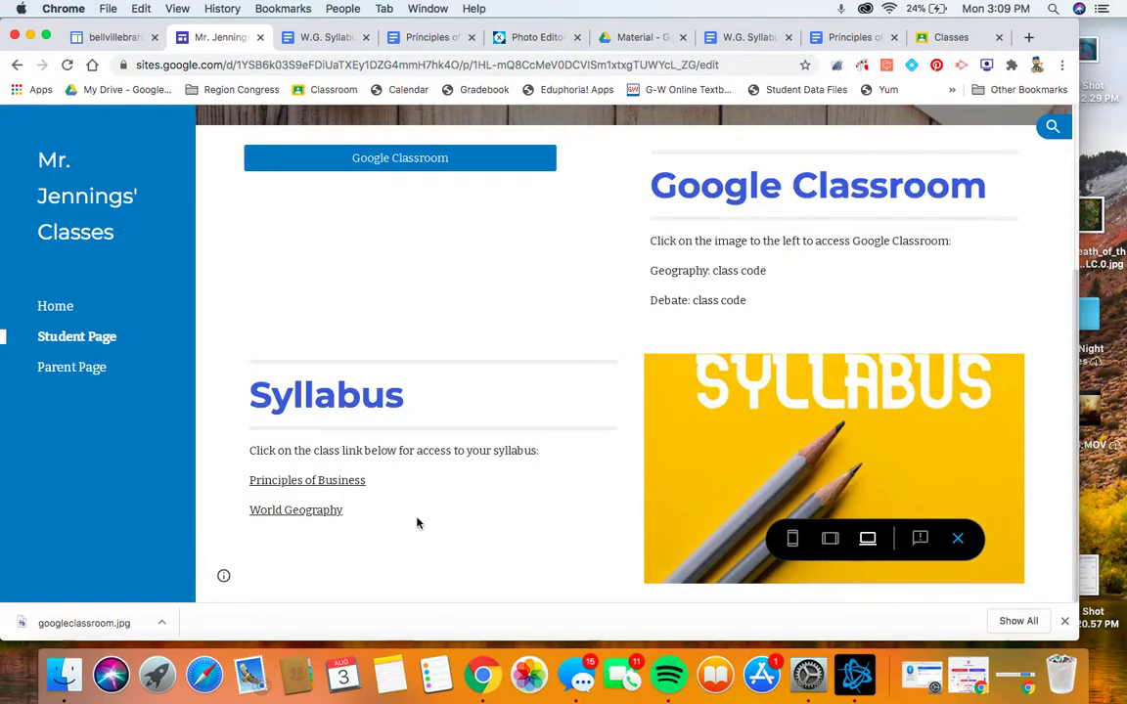
pyautogui.click(957, 538)
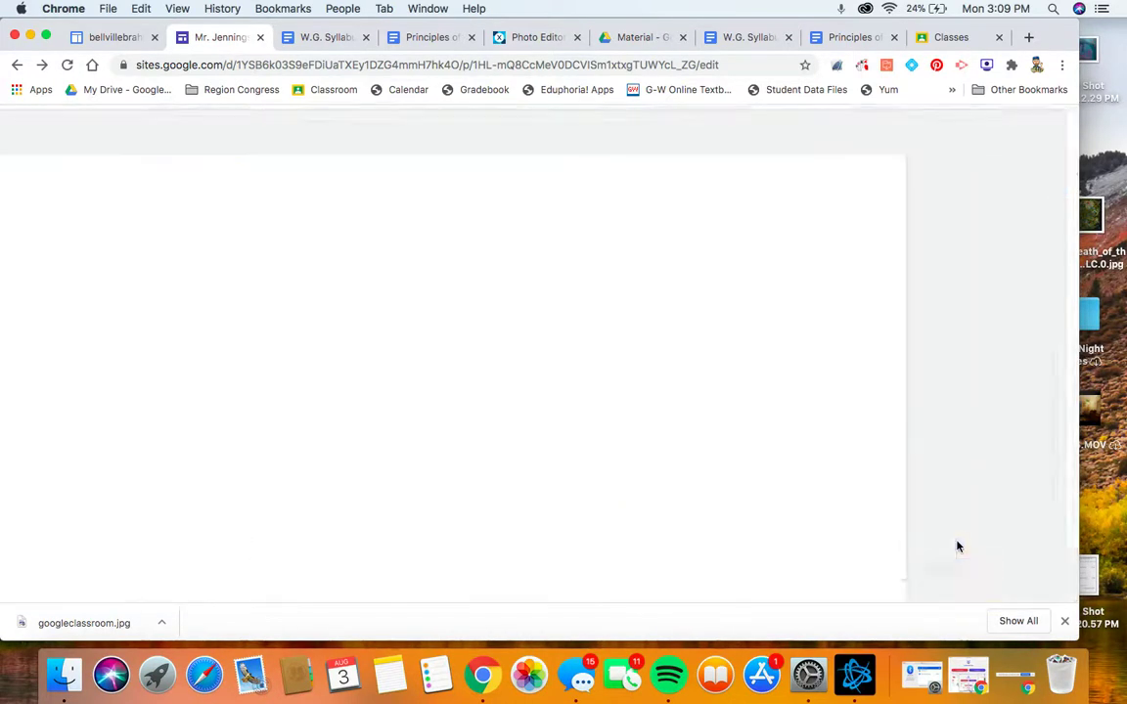
# - Upload the yellow Syllabus pencil picture from the Downloads folder below the Syllabus section and select it
pyautogui.scroll(-3, 462, 478)
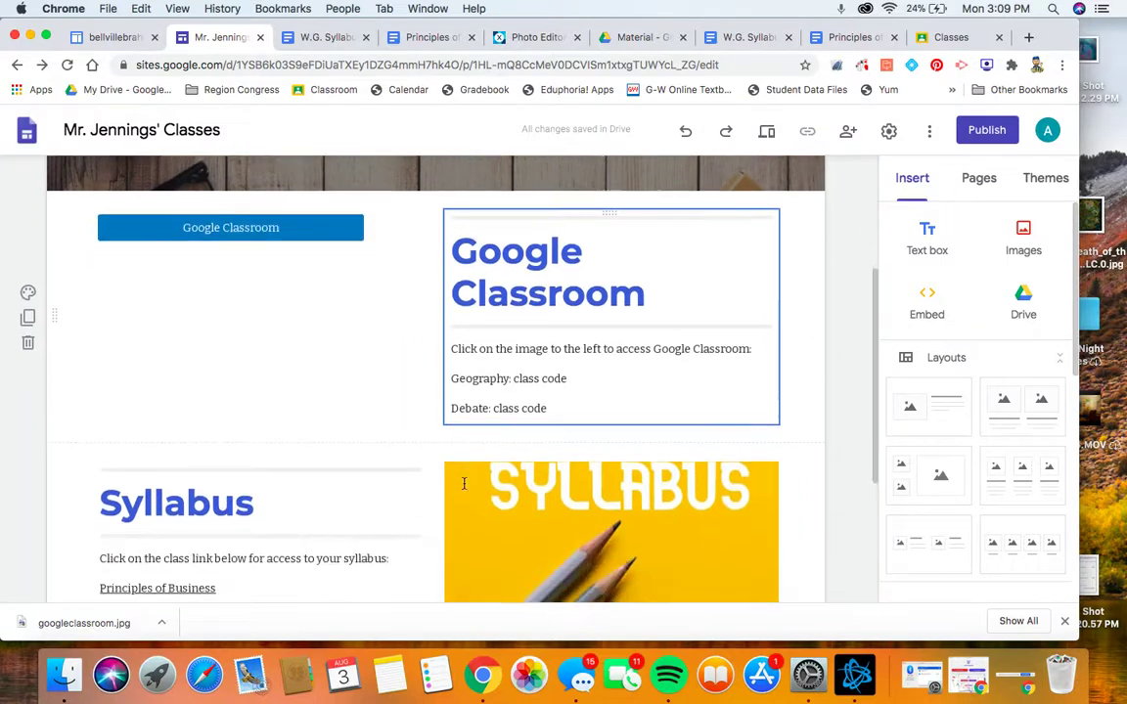
pyautogui.scroll(-4, 464, 485)
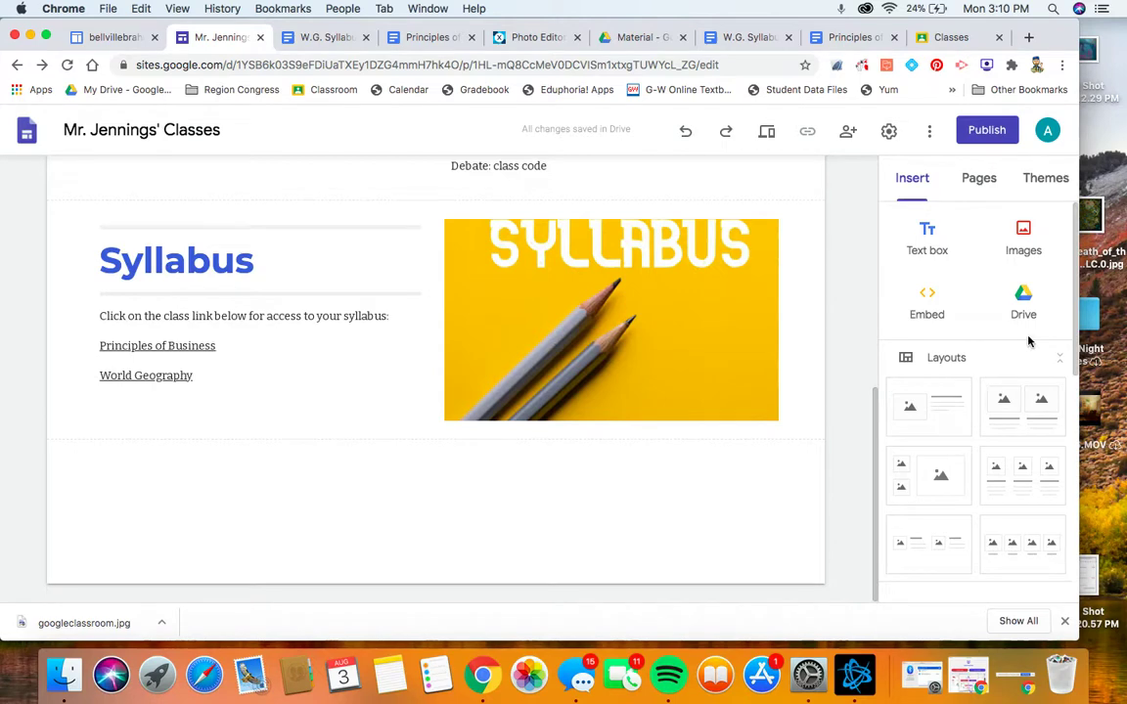
pyautogui.click(1024, 247)
pyautogui.click(1003, 293)
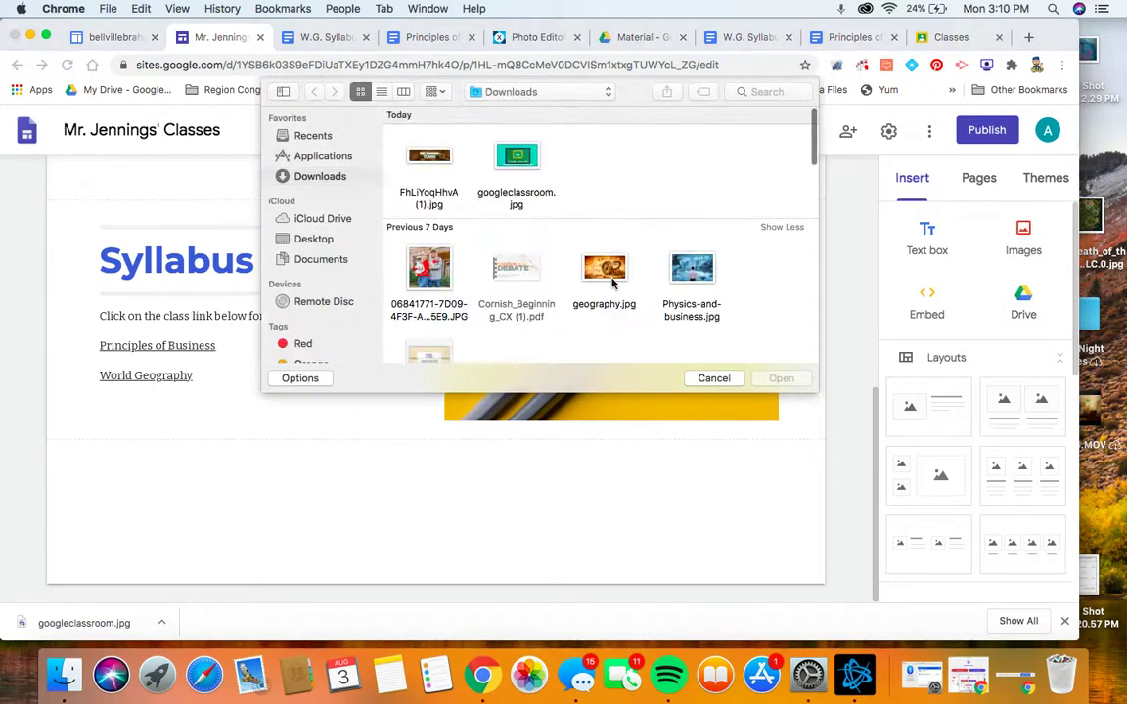
pyautogui.scroll(-5, 587, 279)
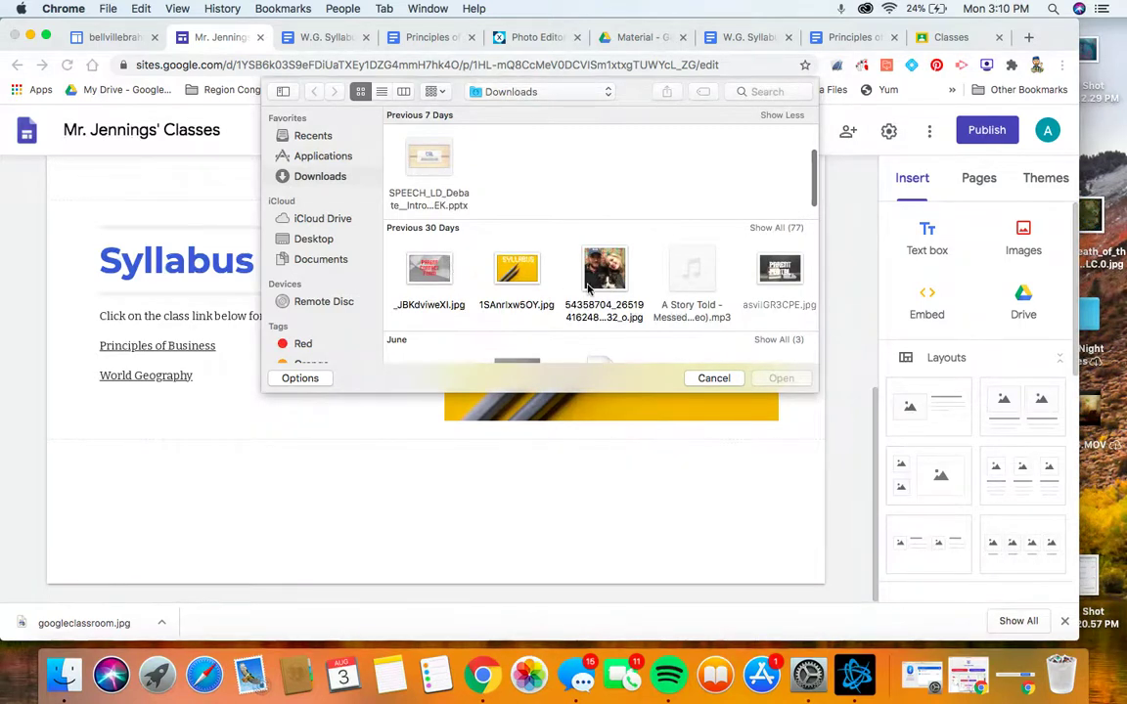
pyautogui.scroll(-1, 508, 266)
pyautogui.hscroll(3, 606, 256)
pyautogui.hscroll(5, 624, 260)
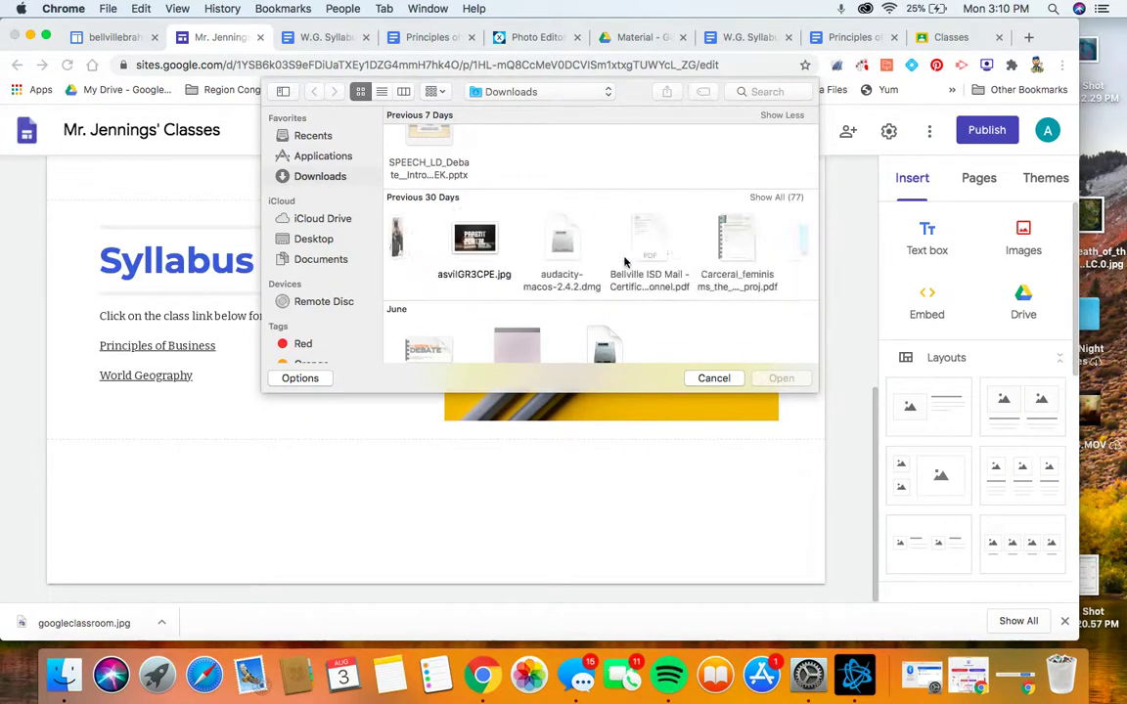
pyautogui.hscroll(6, 625, 261)
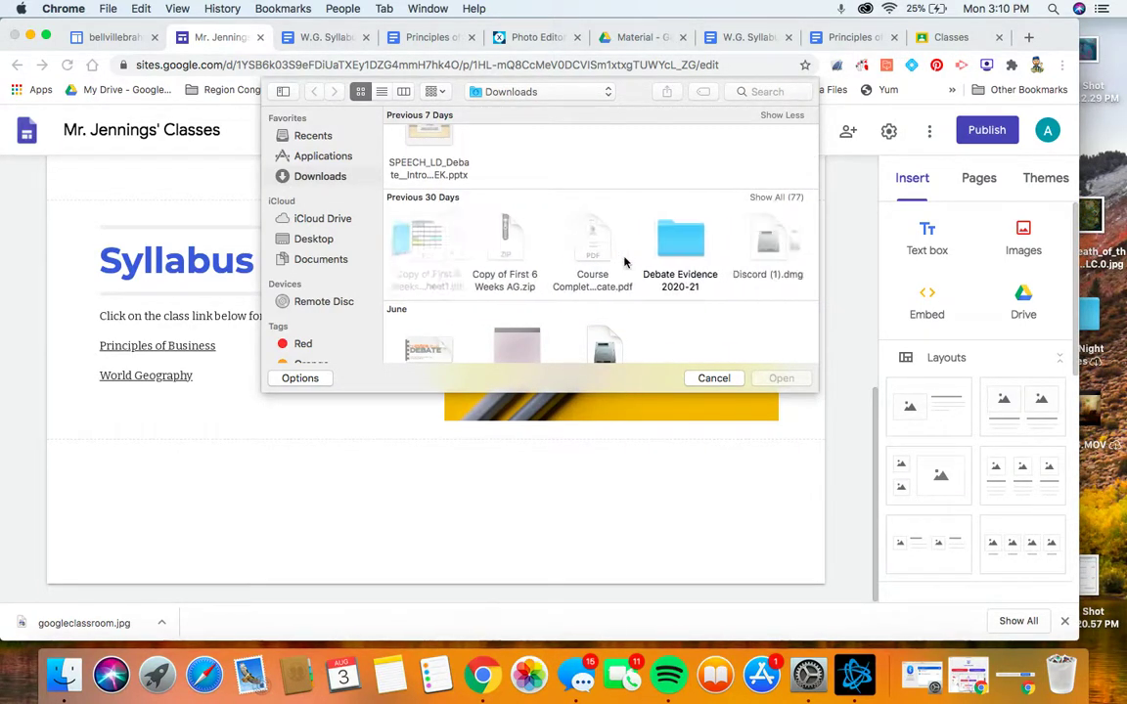
pyautogui.hscroll(6, 624, 260)
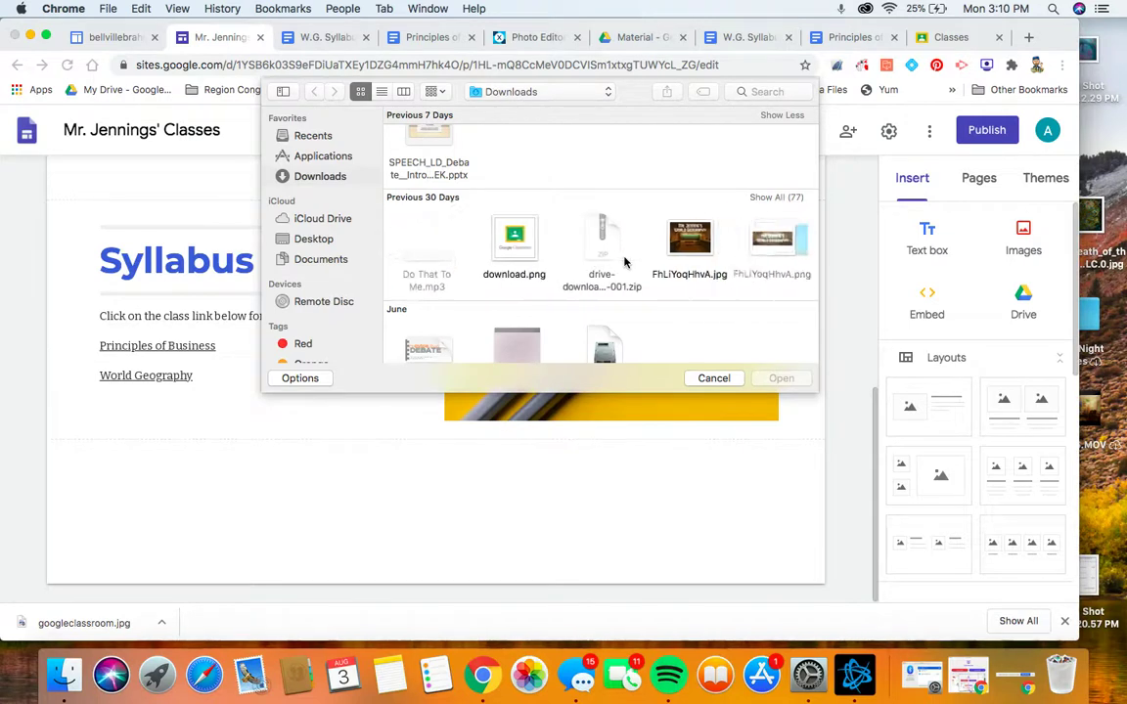
pyautogui.scroll(1, 624, 260)
pyautogui.hscroll(6, 624, 260)
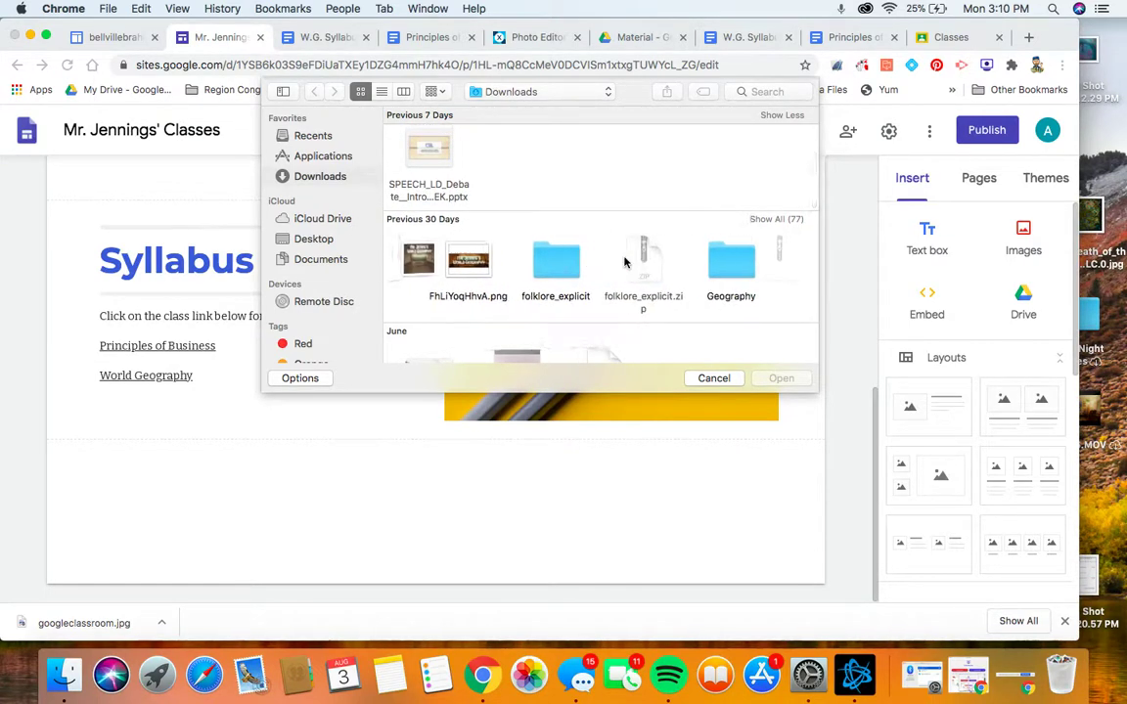
pyautogui.scroll(-2, 624, 261)
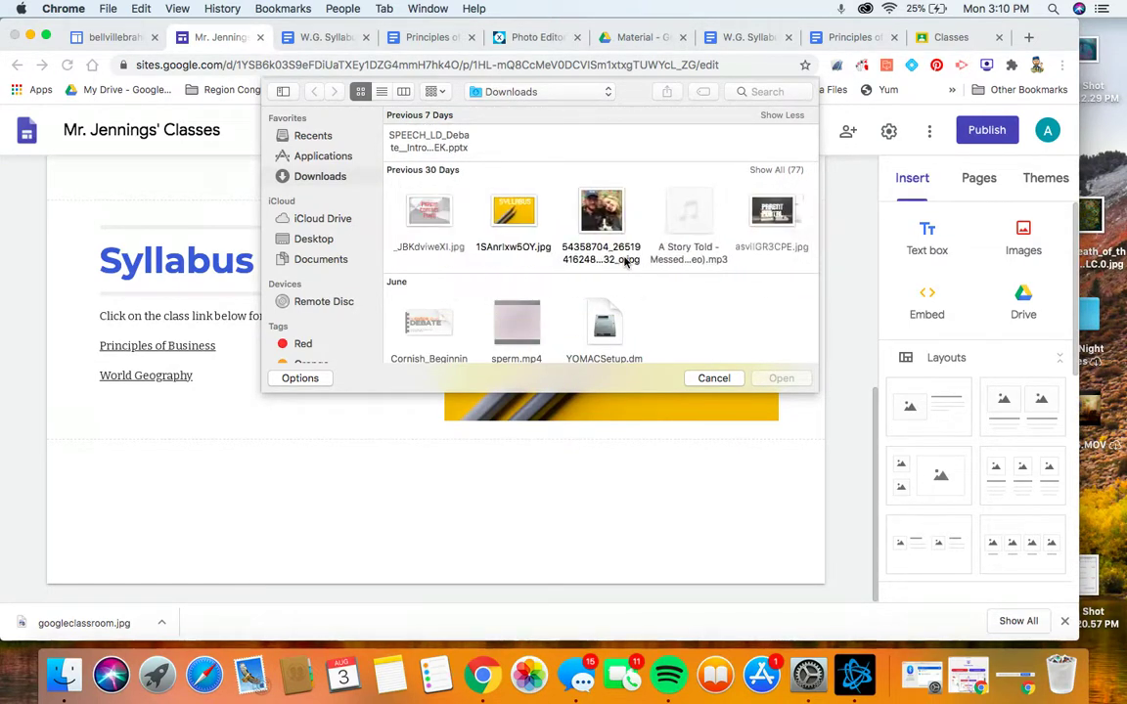
pyautogui.click(526, 218)
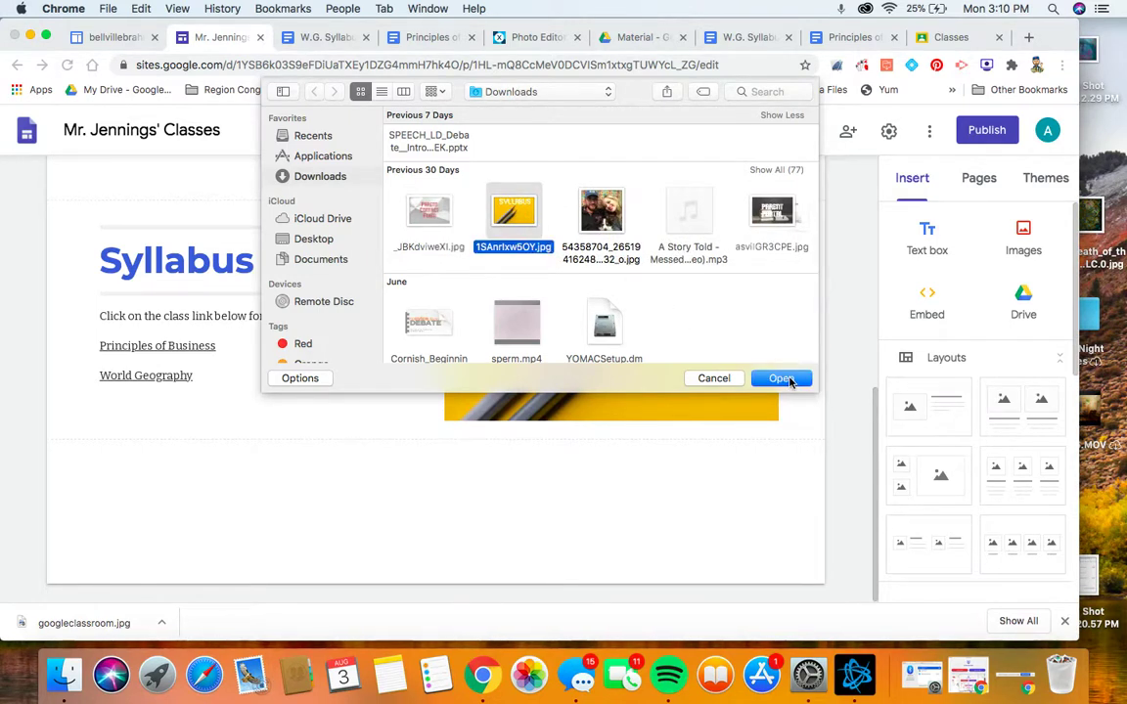
pyautogui.click(782, 379)
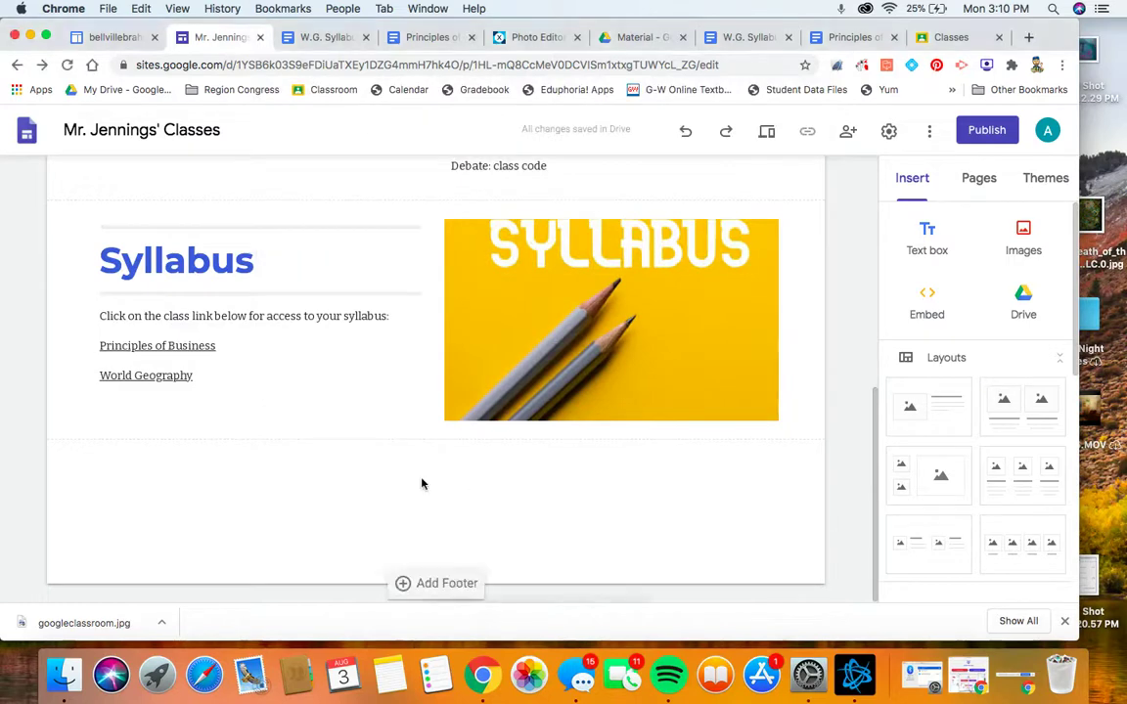
pyautogui.click(315, 428)
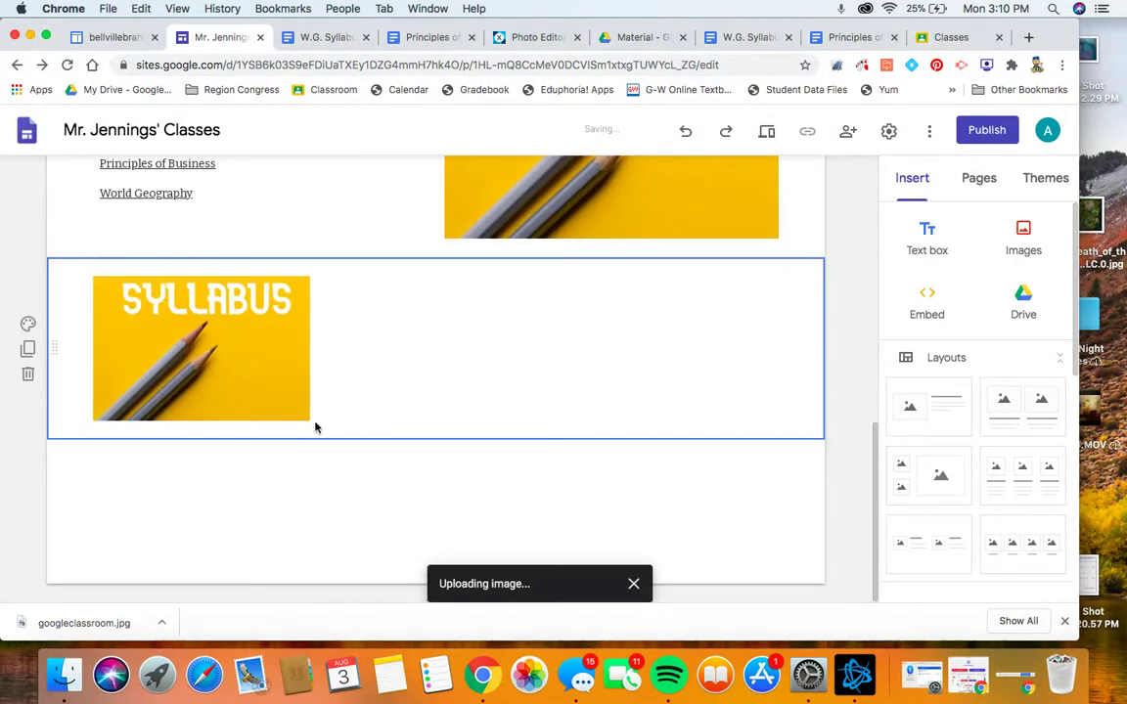
pyautogui.click(262, 359)
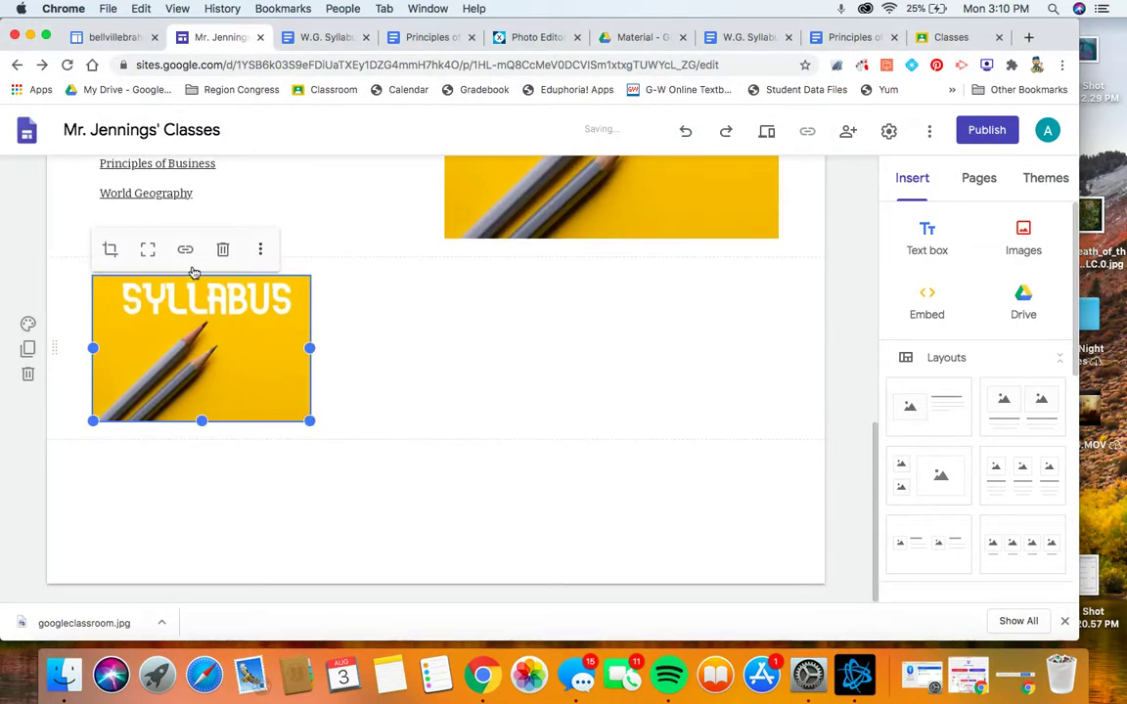
pyautogui.rightClick(312, 403)
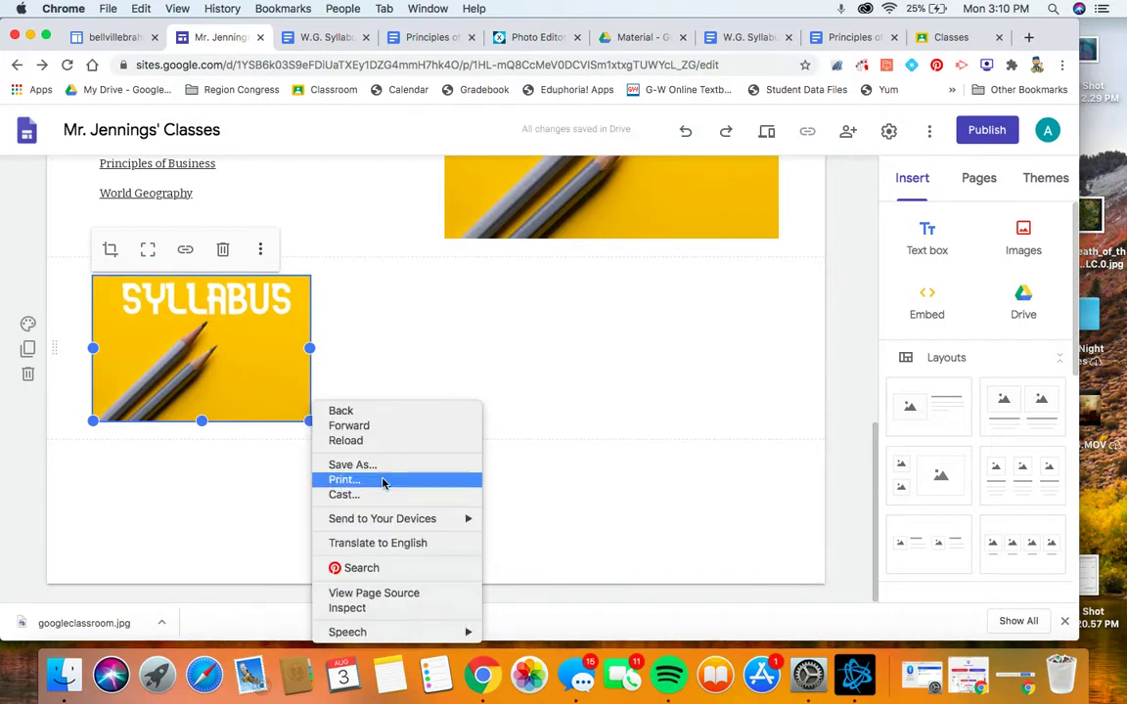
pyautogui.click(376, 479)
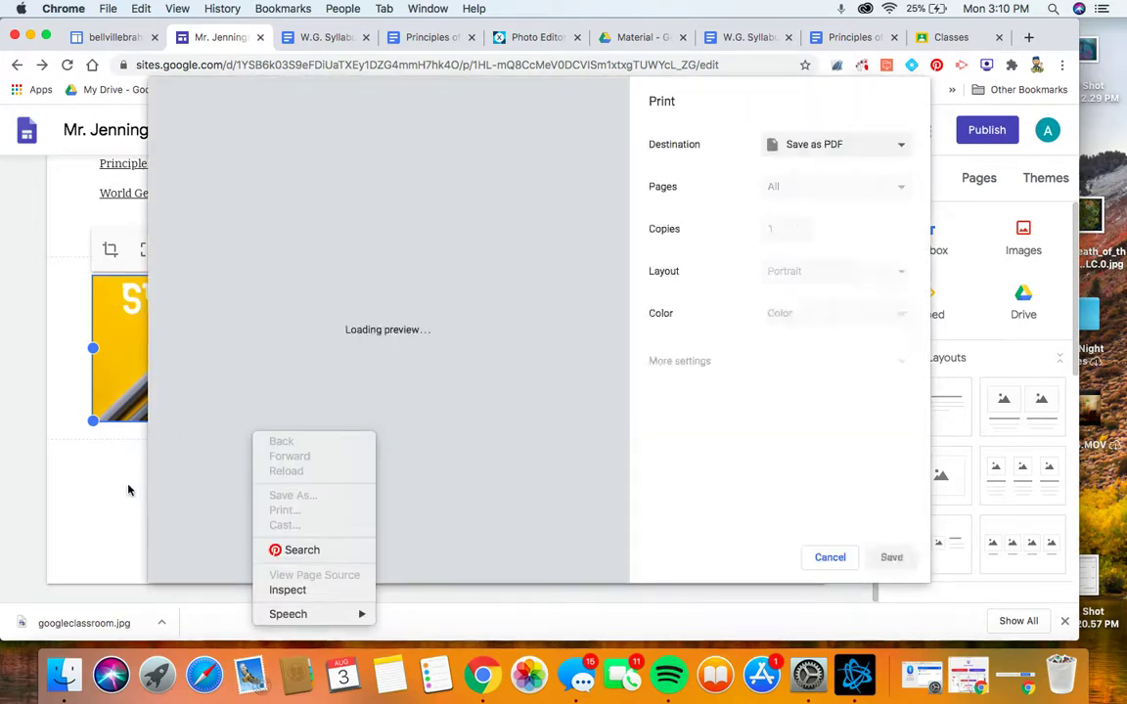
pyautogui.click(837, 559)
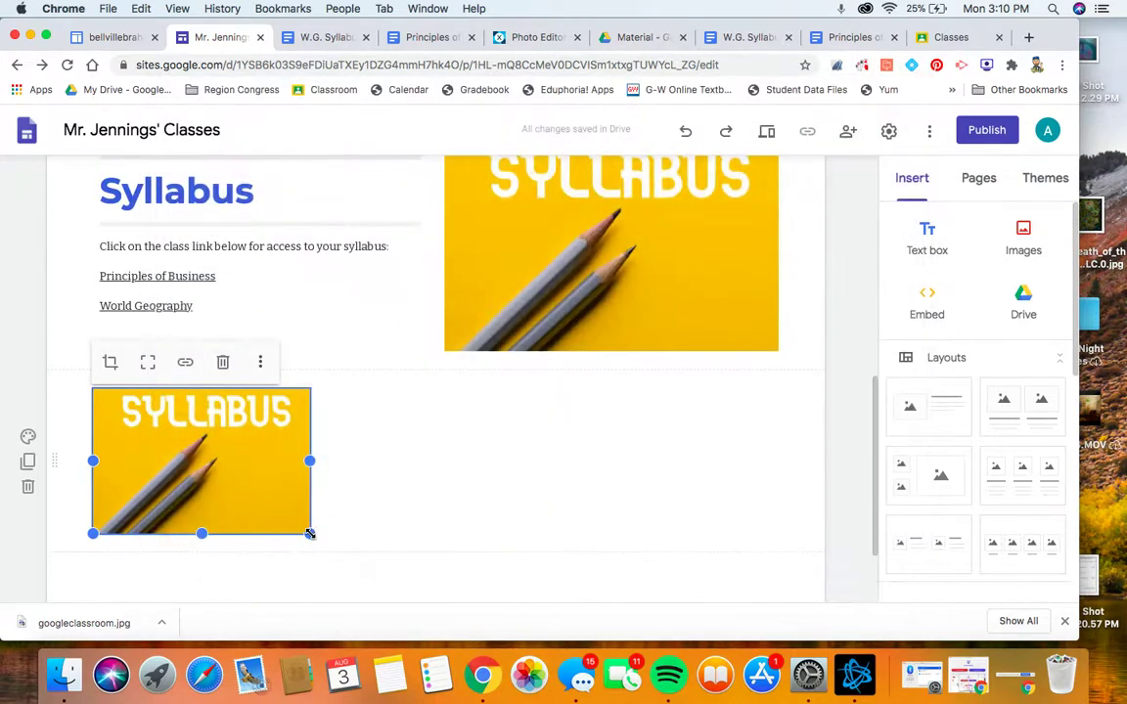
# - Enlarge the newly inserted Syllabus picture proportionally from its lower corner
pyautogui.moveTo(310, 533); pyautogui.dragTo(384, 575)
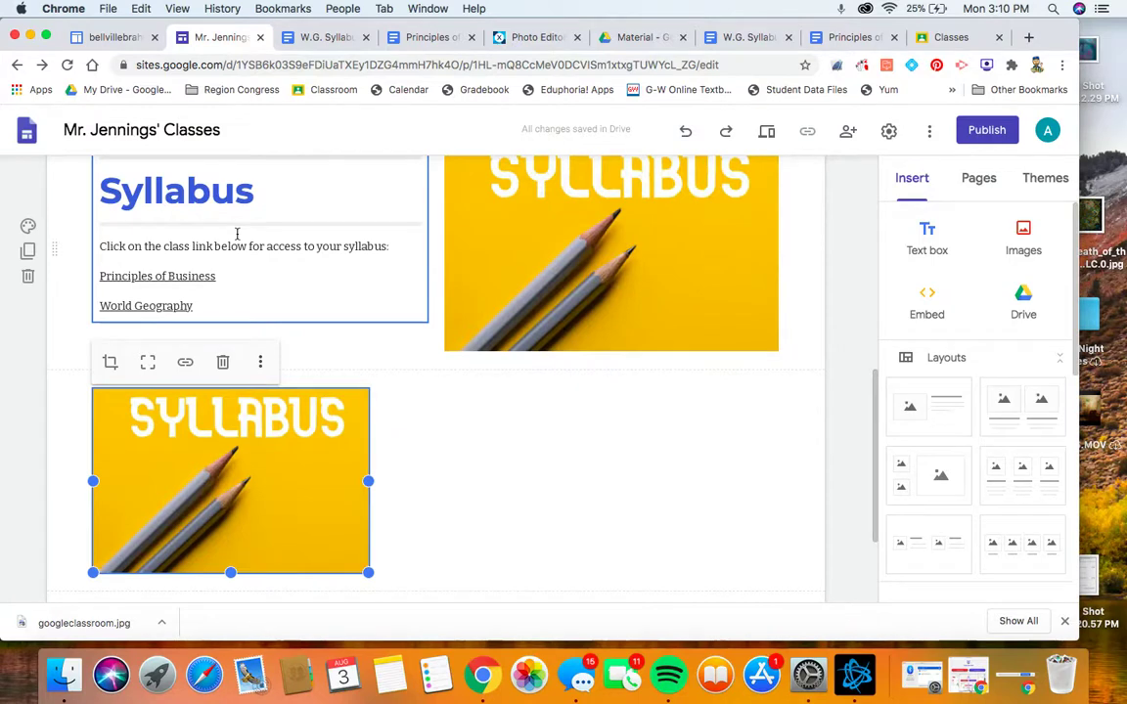
# - Switch to Google Drive, open Copy of First 6 Weeks AG from the World Geography 2020-21 folder, and rename it Copy of First 9 Weeks AG
pyautogui.click(622, 40)
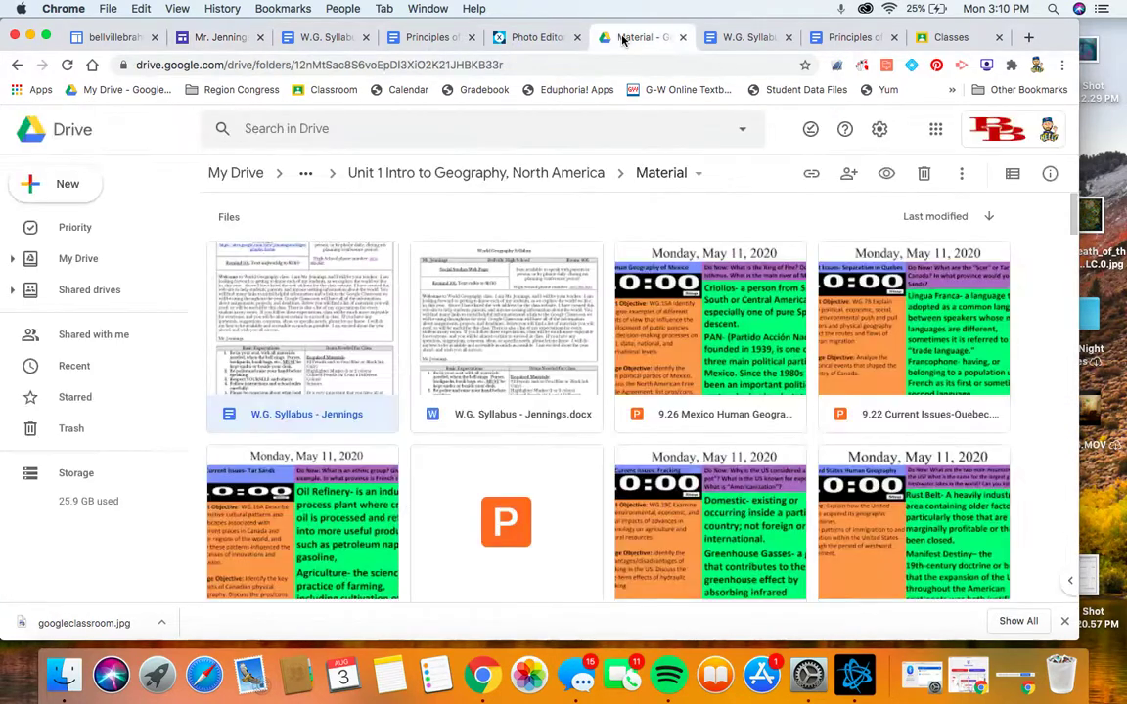
pyautogui.click(307, 174)
pyautogui.click(358, 211)
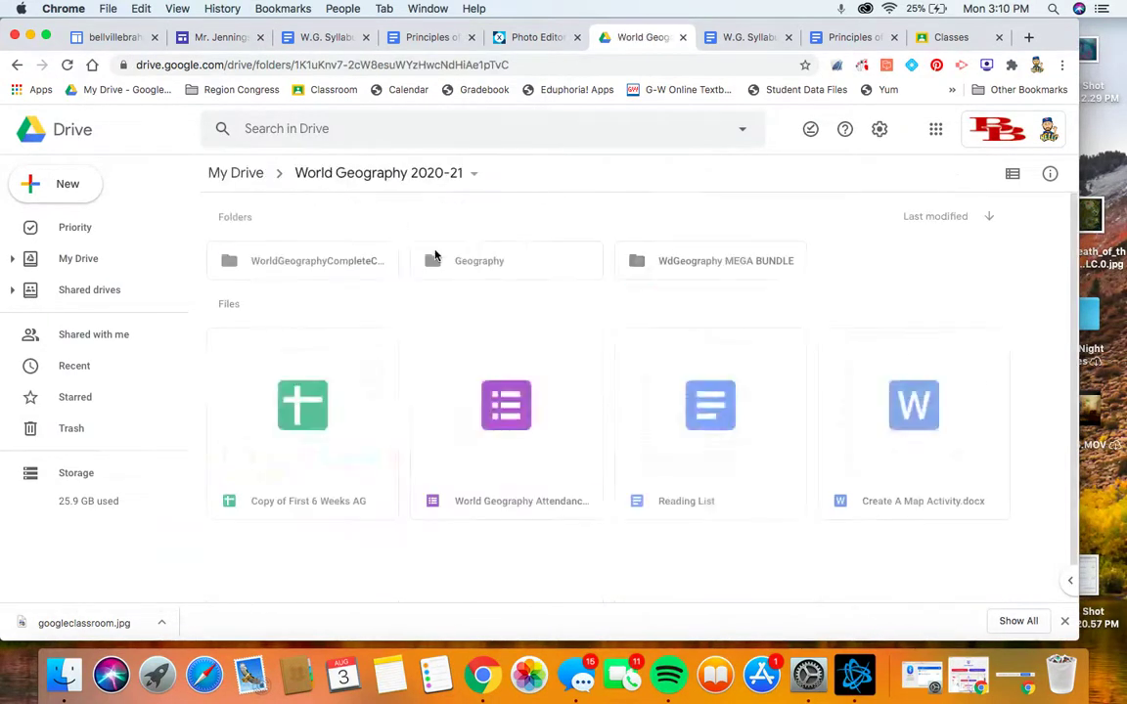
pyautogui.doubleClick(315, 397)
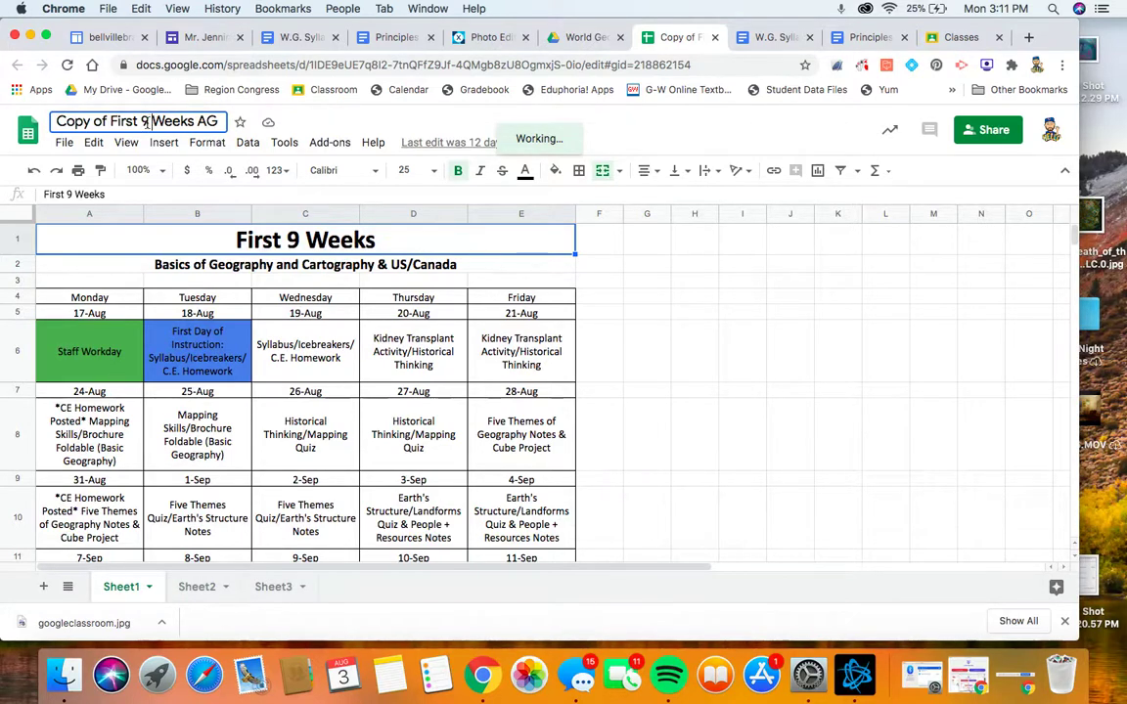
# - Look through the First 9 Weeks calendar from the August weeks down to the end of September
pyautogui.scroll(-2, 304, 328)
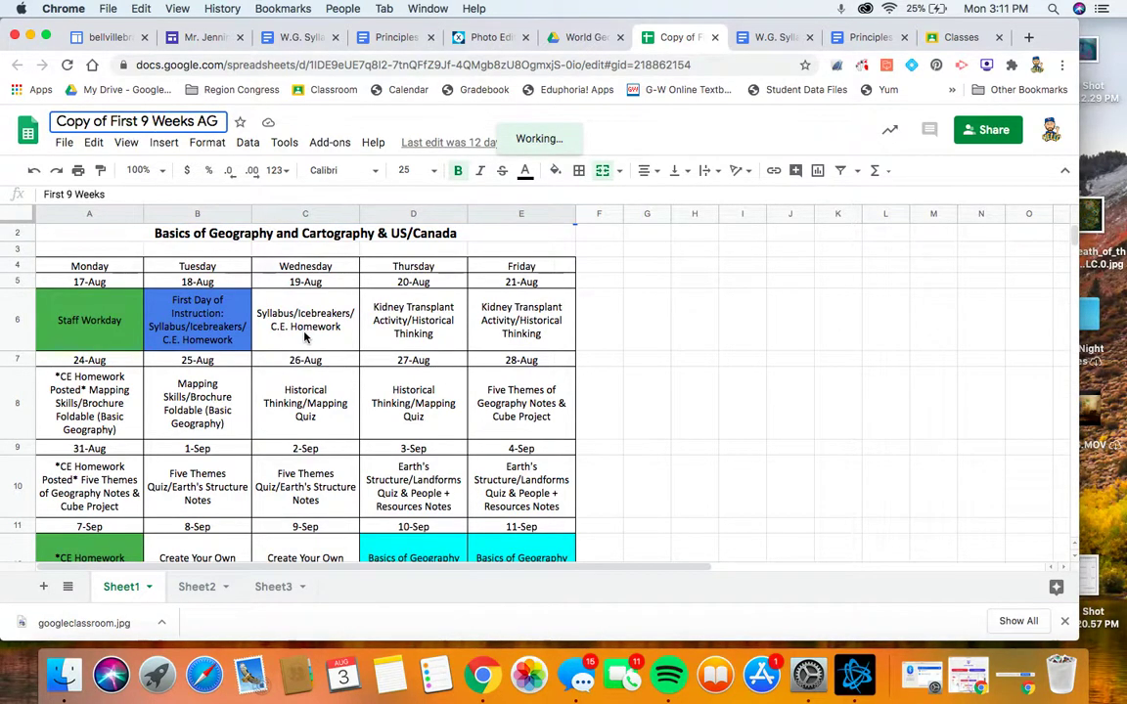
pyautogui.scroll(-2, 304, 336)
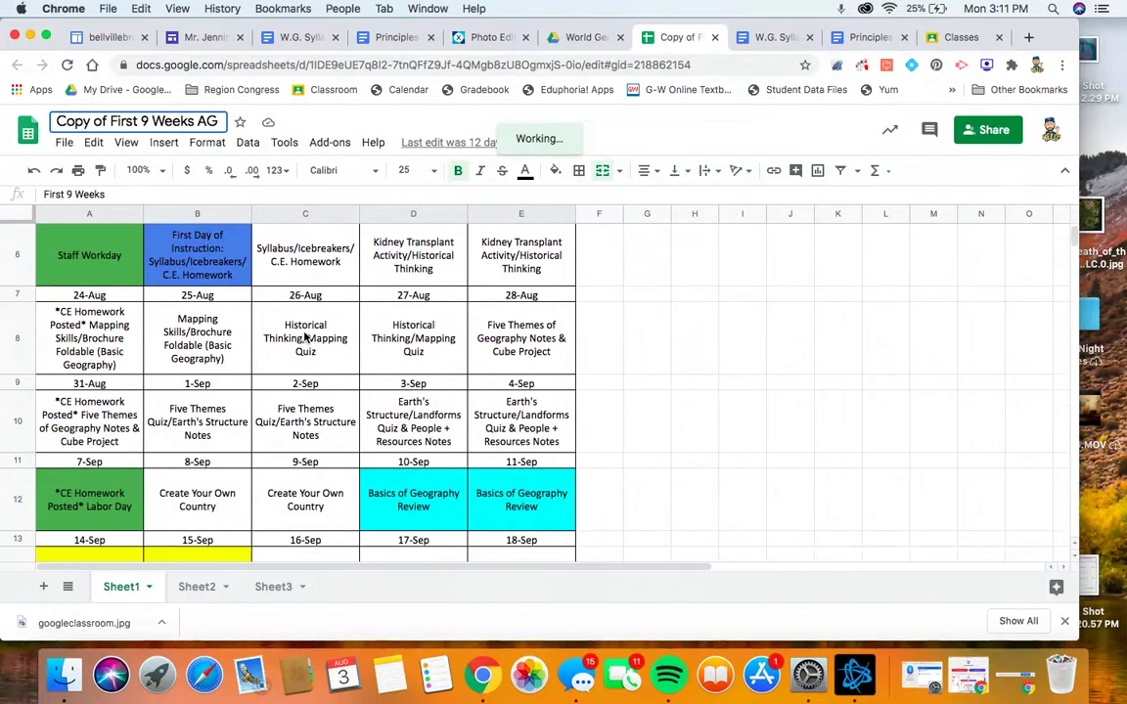
pyautogui.scroll(-2, 304, 336)
pyautogui.scroll(-1, 304, 335)
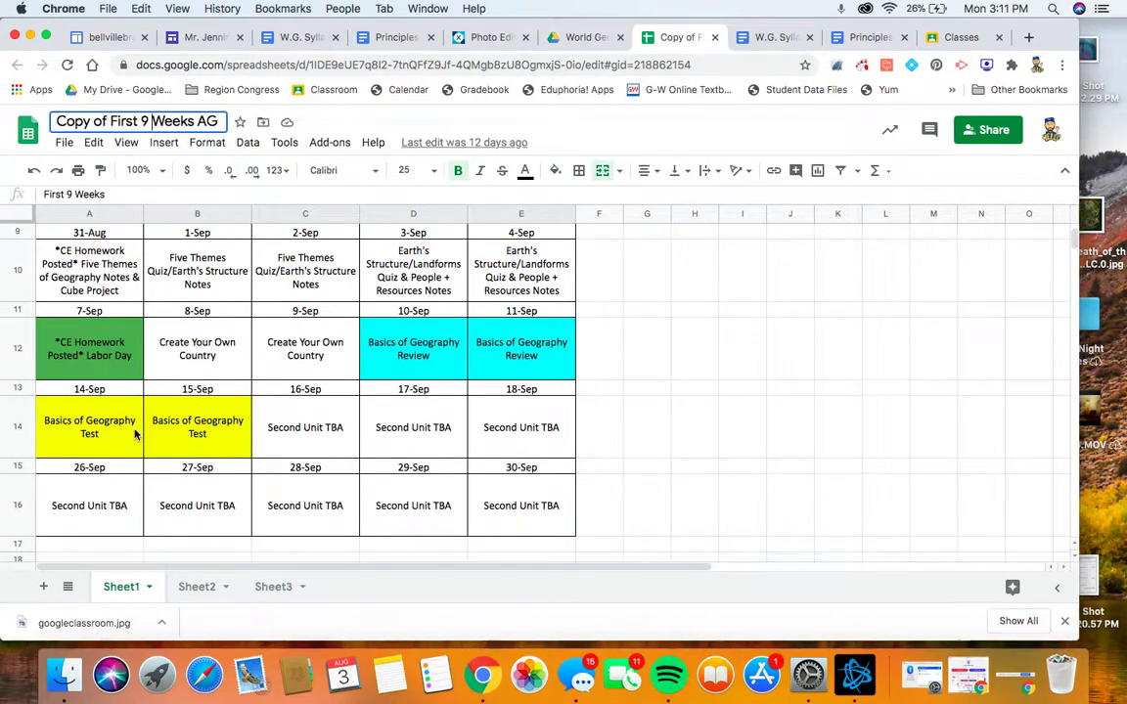
pyautogui.scroll(-1, 215, 440)
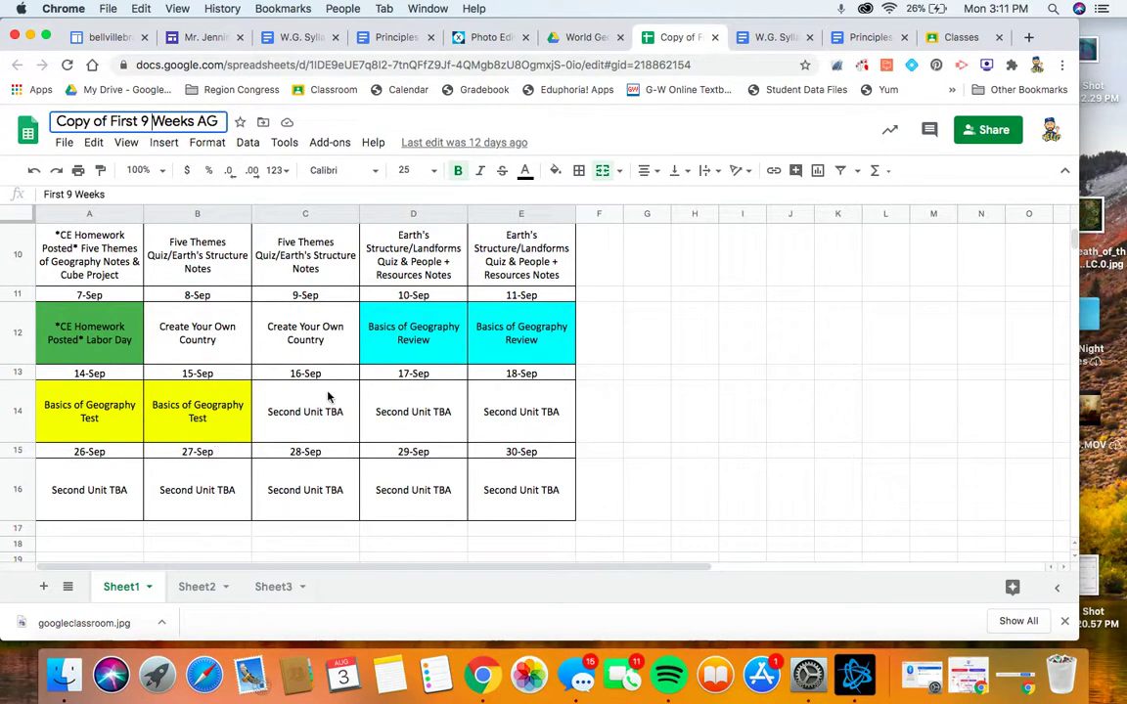
pyautogui.scroll(-5, 357, 445)
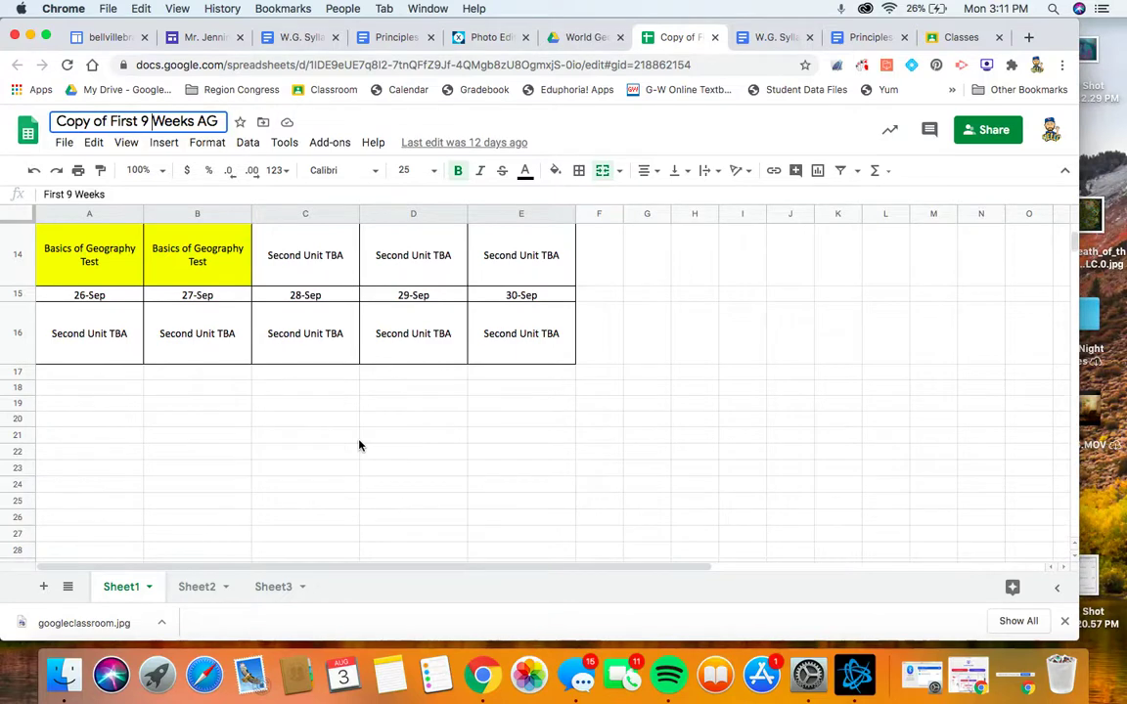
pyautogui.scroll(3, 358, 445)
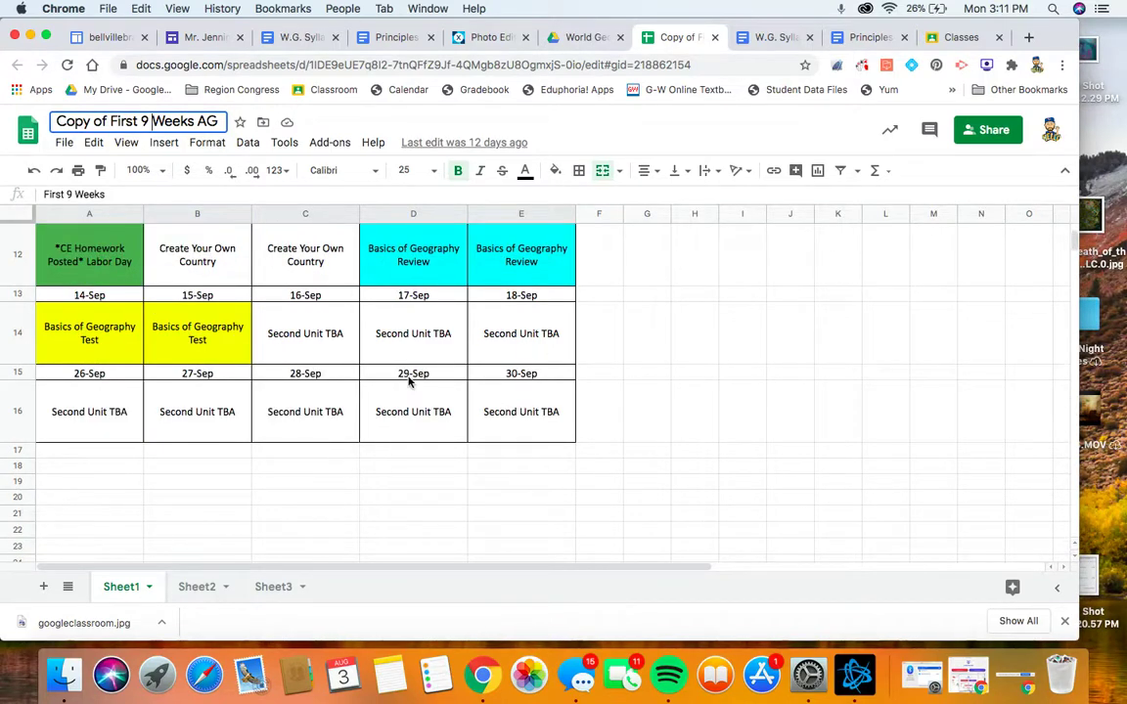
pyautogui.scroll(10, 409, 381)
# - Check the World Geography 2020-21 folder in Drive and look over the calendar spreadsheet's weekly layout again
pyautogui.click(577, 39)
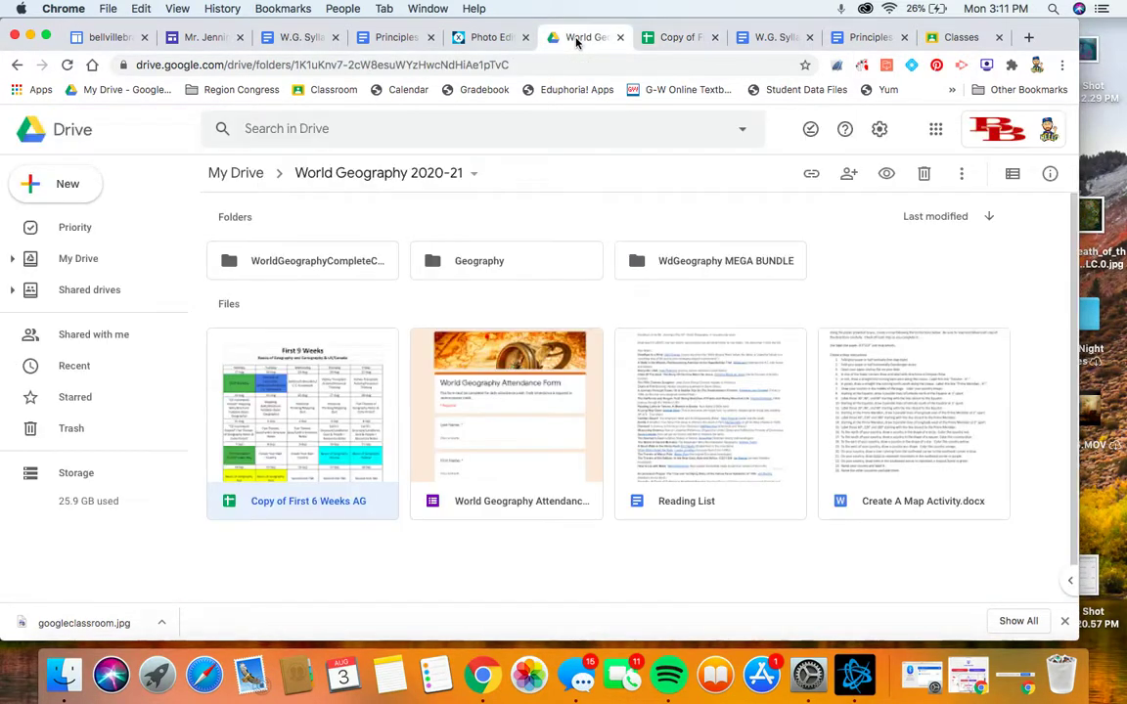
pyautogui.click(476, 258)
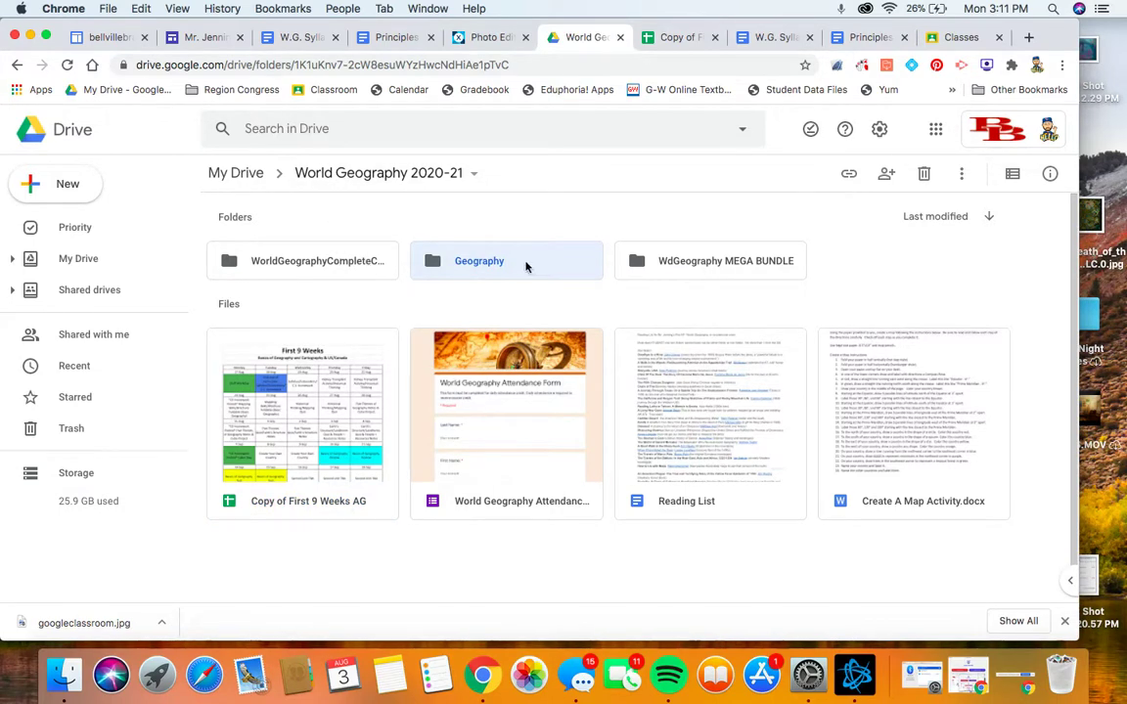
pyautogui.click(682, 37)
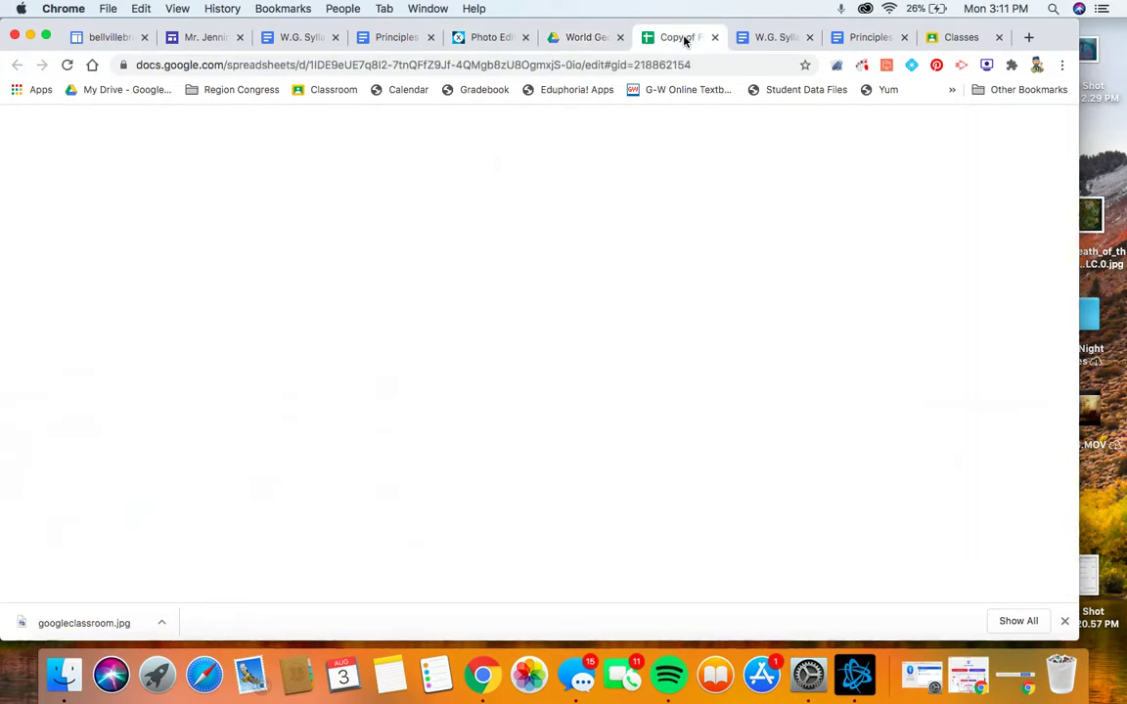
pyautogui.scroll(-5, 445, 362)
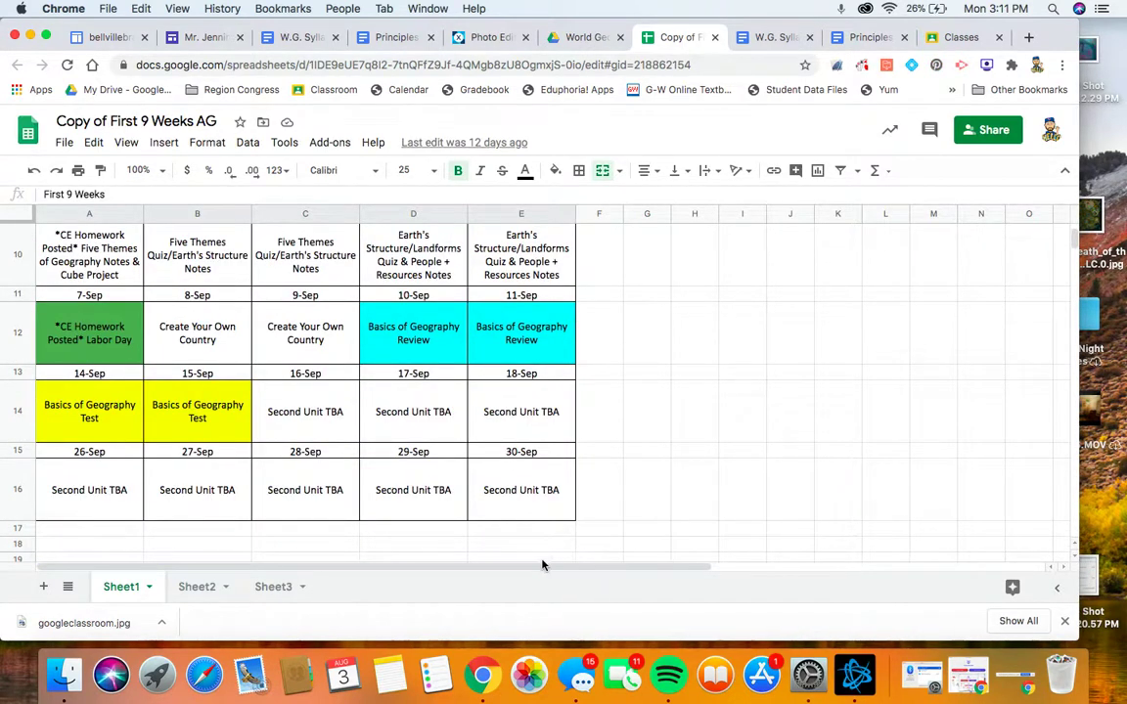
pyautogui.scroll(10, 546, 551)
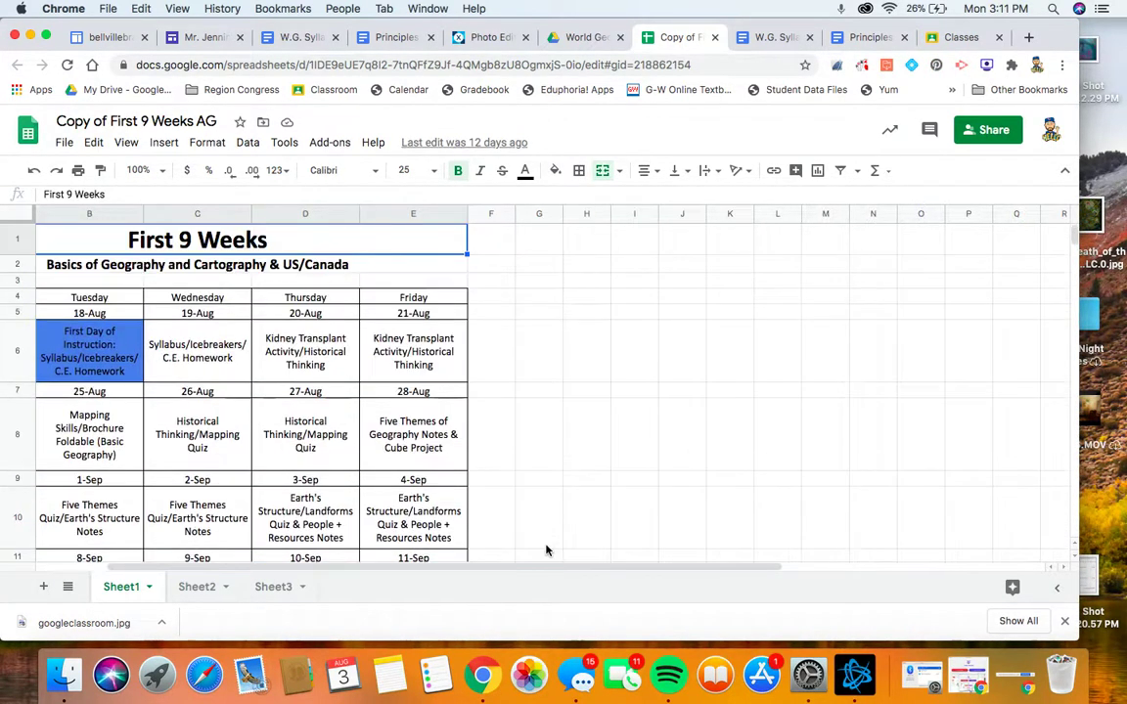
pyautogui.scroll(-5, 409, 479)
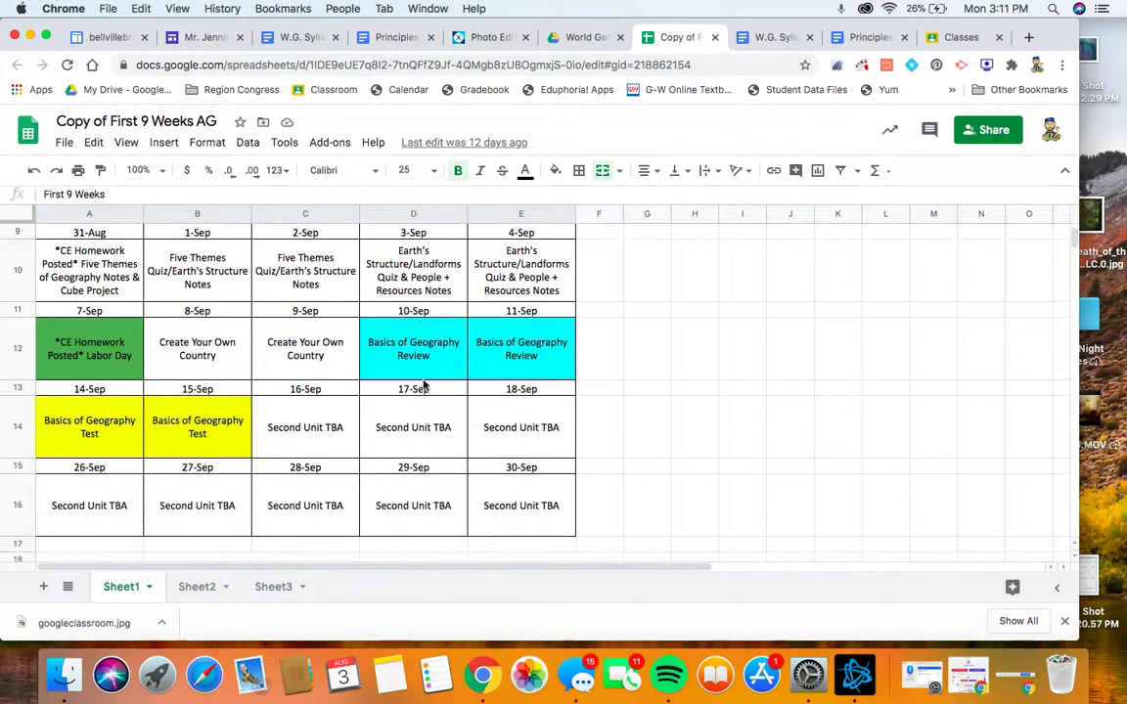
pyautogui.scroll(5, 425, 387)
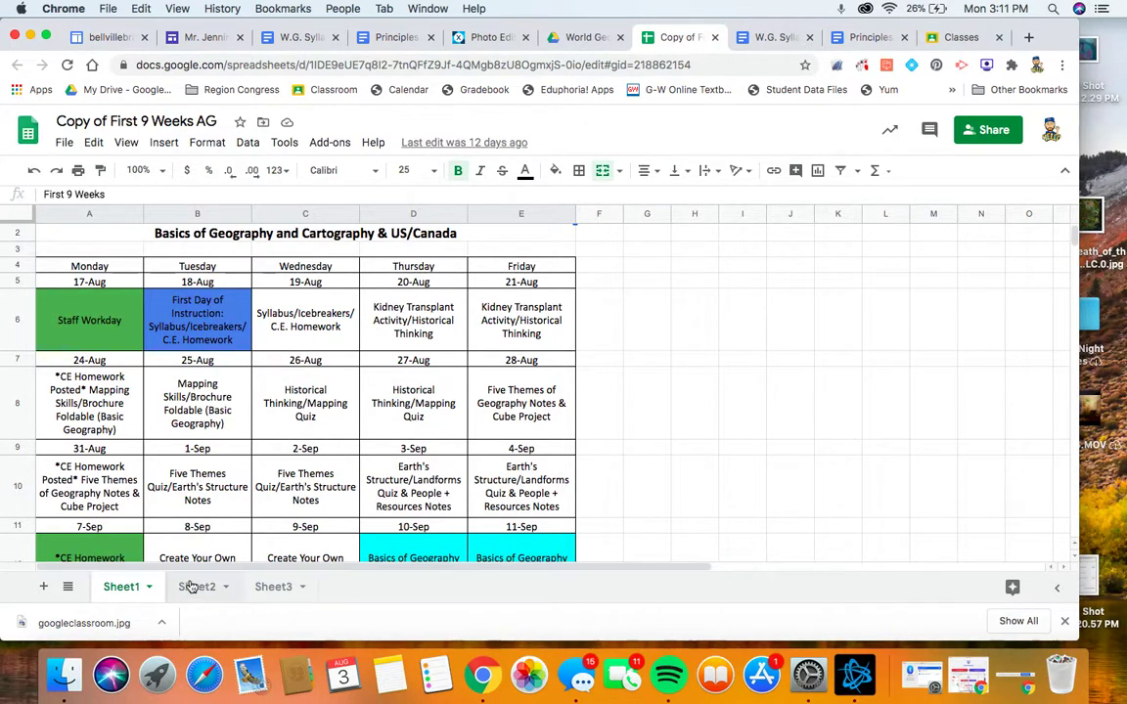
# - Duplicate Sheet1 and replace the subtitle in row 2 of the copy with "Debate Calendar"
pyautogui.rightClick(126, 590)
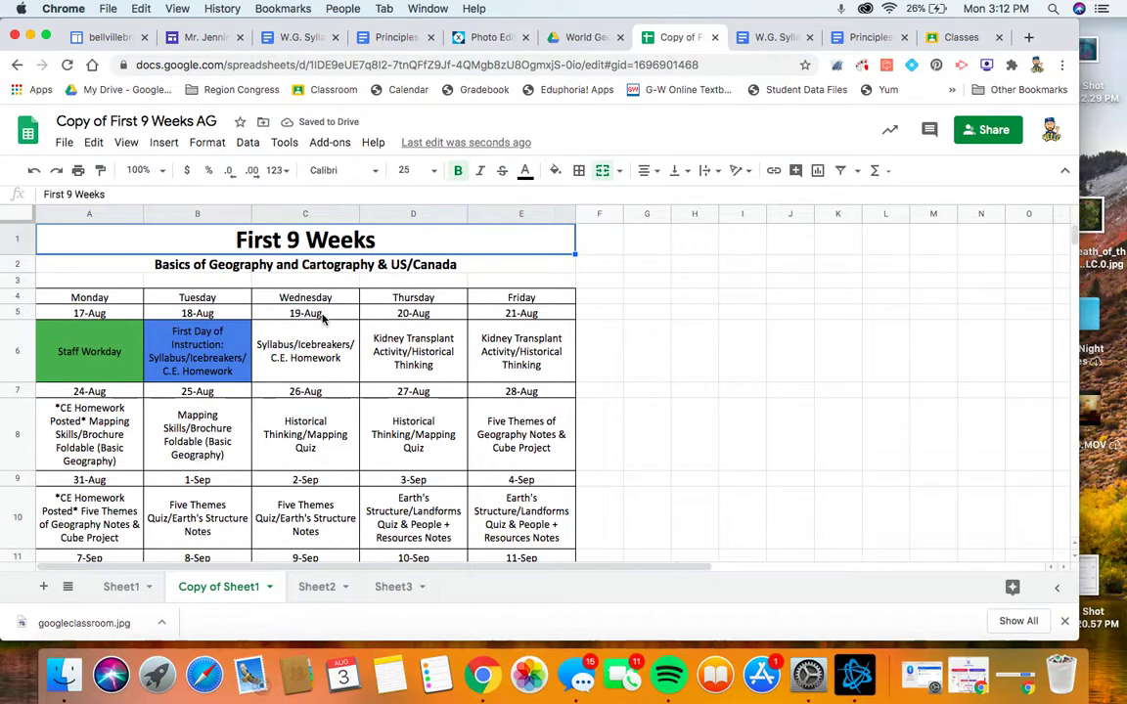
pyautogui.click(333, 265)
pyautogui.tripleClick(360, 263)
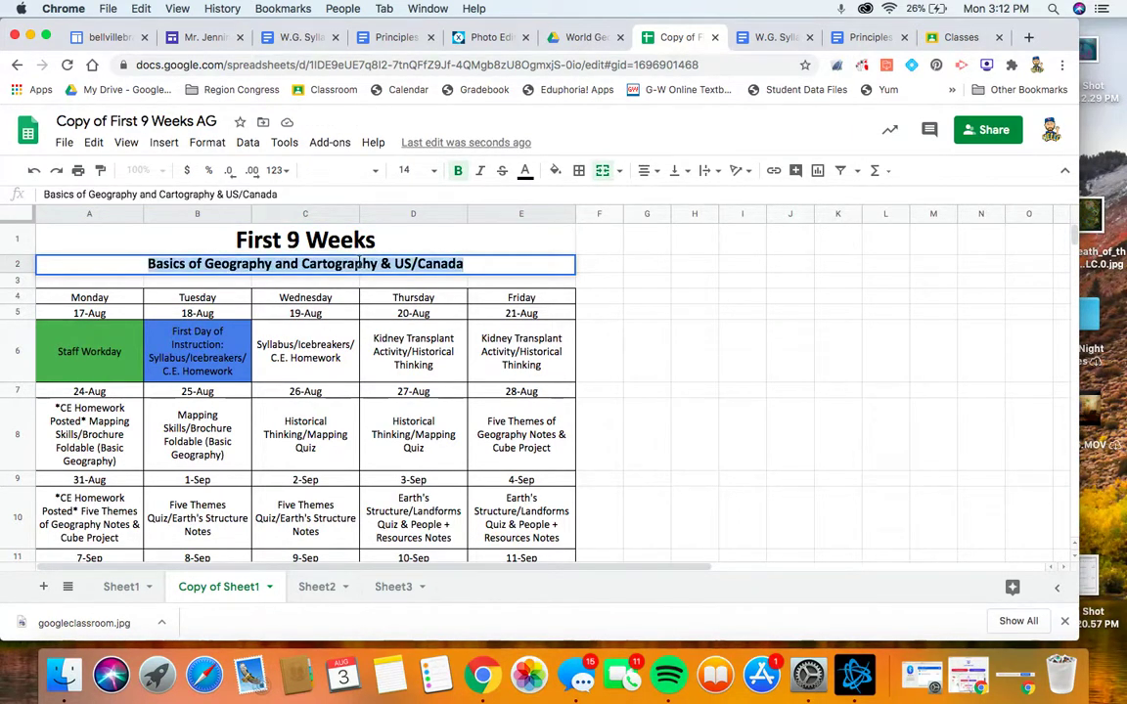
pyautogui.write('Debate Calendar')
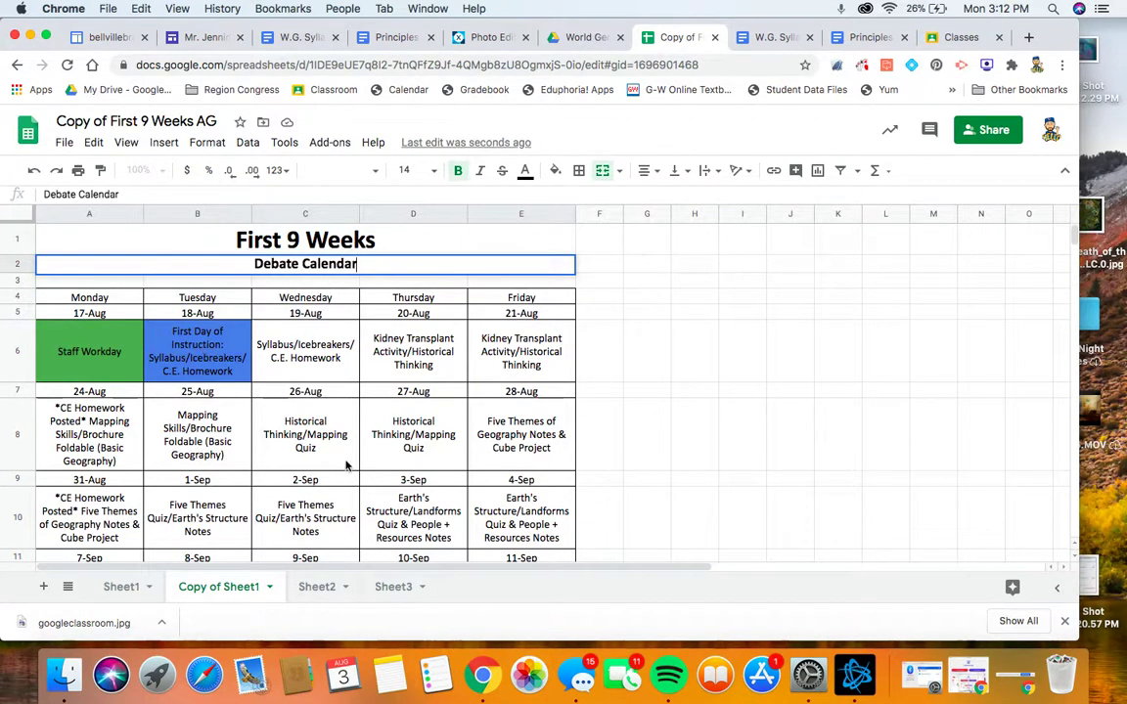
pyautogui.scroll(-5, 347, 465)
pyautogui.scroll(5, 346, 466)
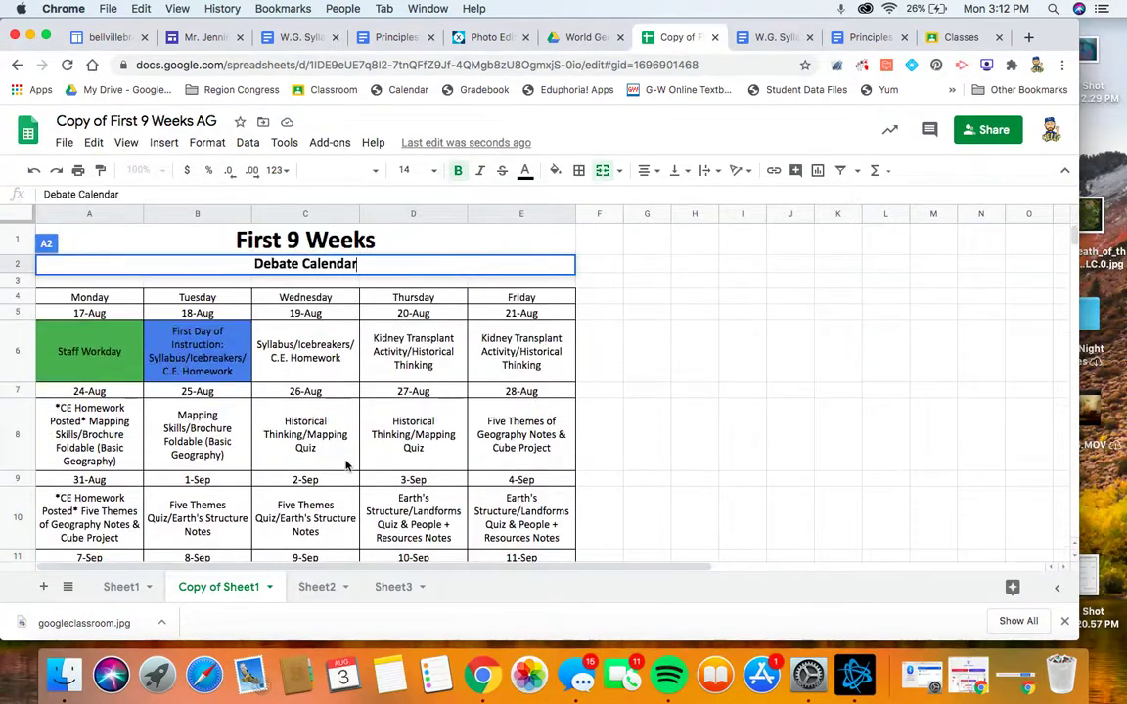
# - Delete the empty sheets Sheet2 and Sheet3 from the calendar spreadsheet
pyautogui.rightClick(308, 590)
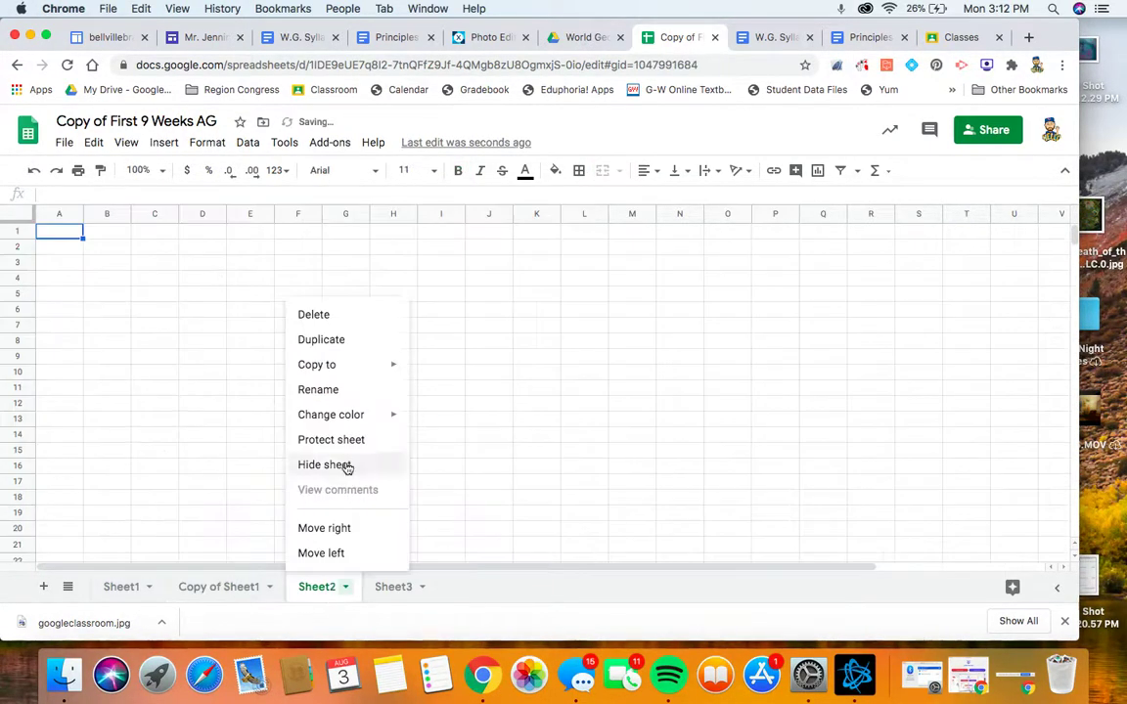
pyautogui.click(314, 316)
pyautogui.click(710, 386)
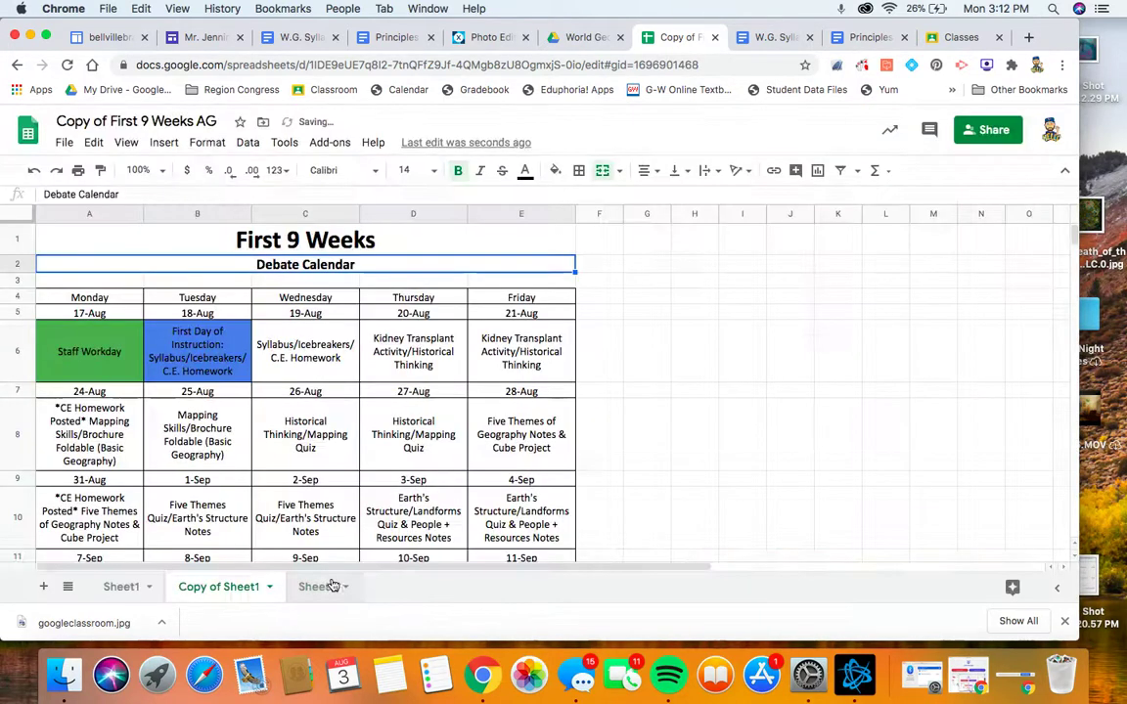
pyautogui.rightClick(327, 585)
pyautogui.click(335, 315)
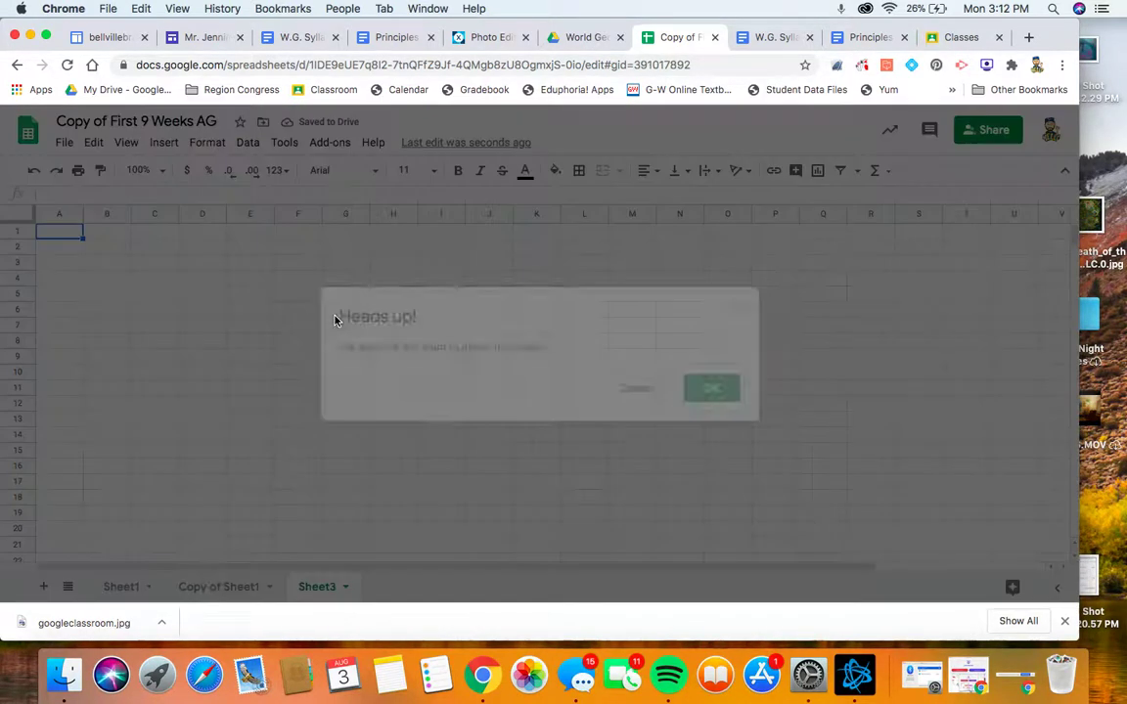
pyautogui.click(714, 394)
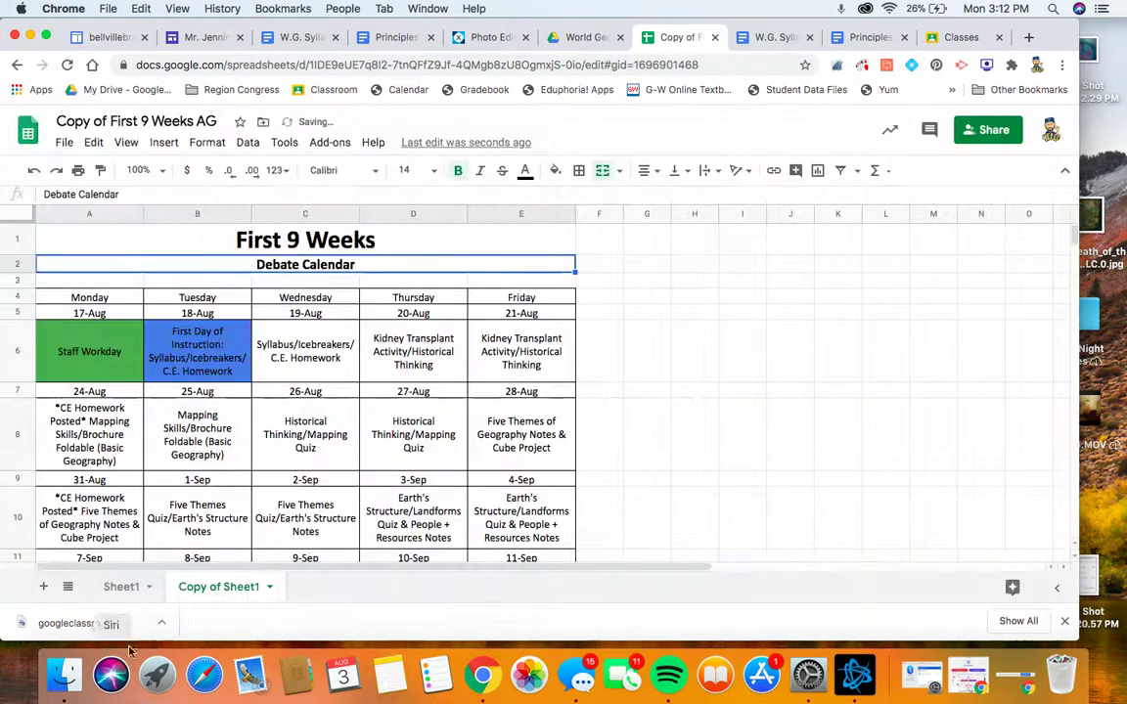
# - Rename Sheet1 as "World Geography"
pyautogui.rightClick(123, 587)
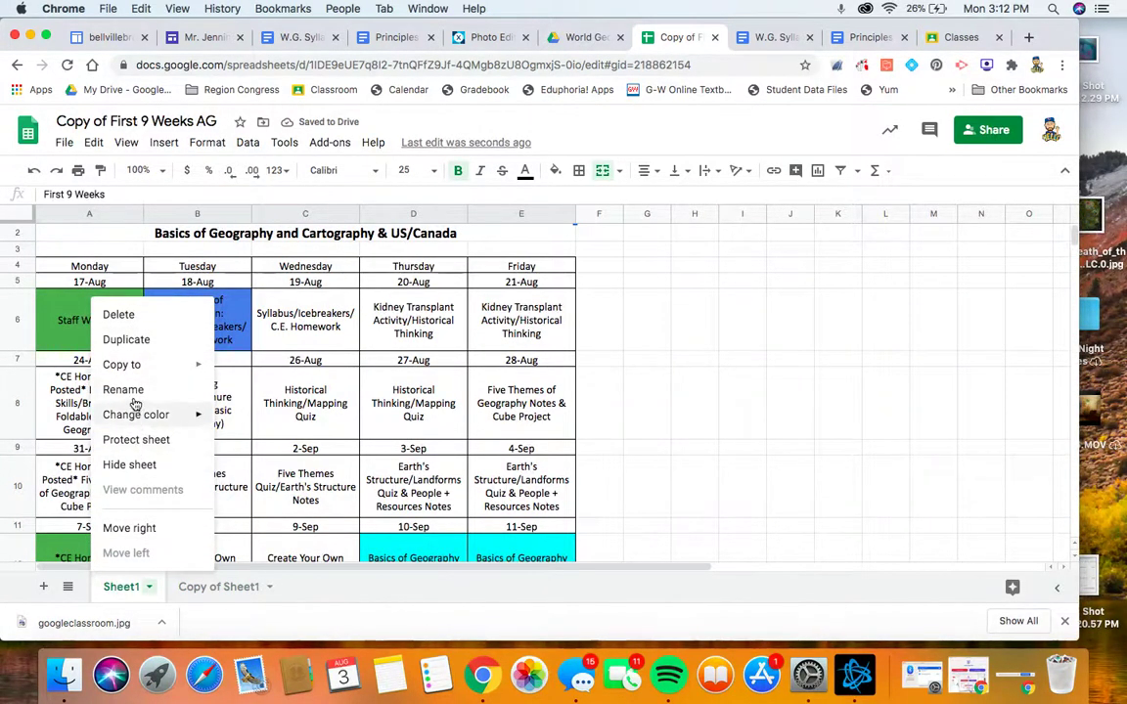
pyautogui.click(134, 392)
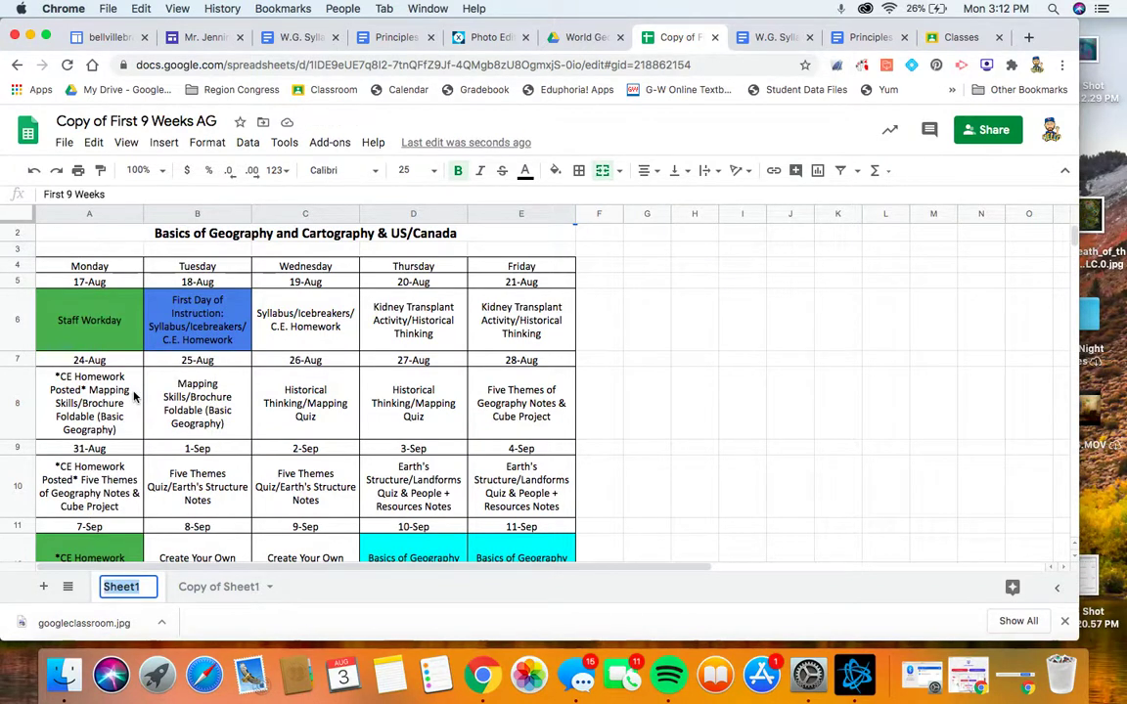
pyautogui.write('World Ge')
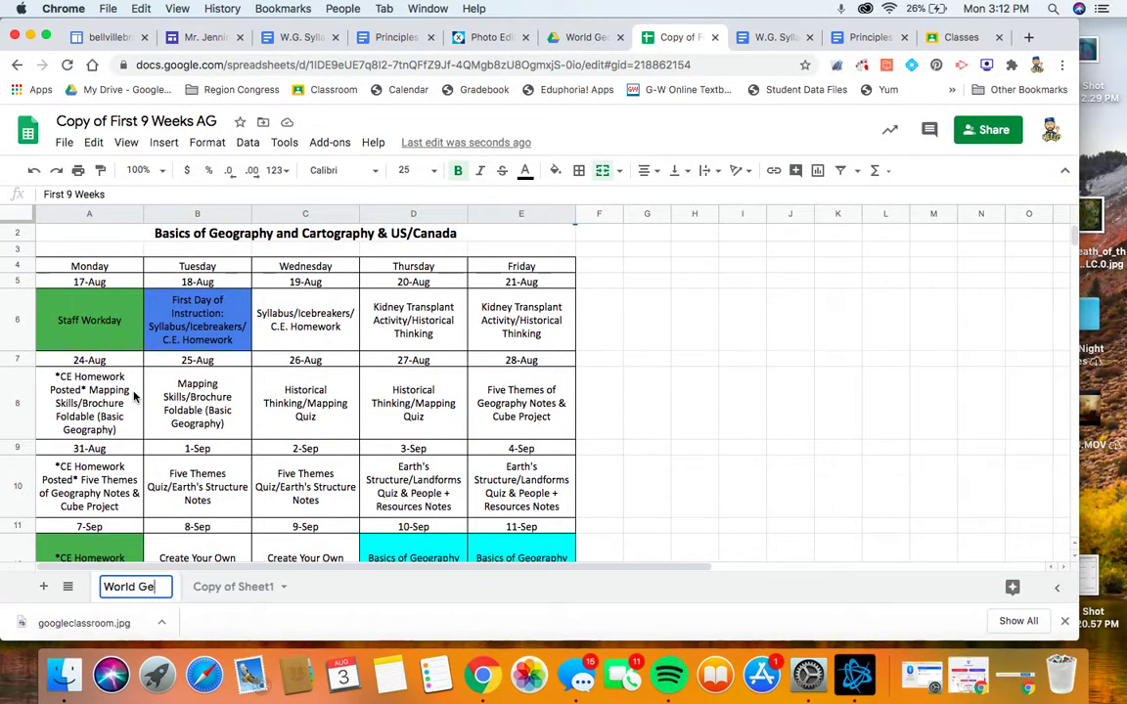
pyautogui.write('ography')
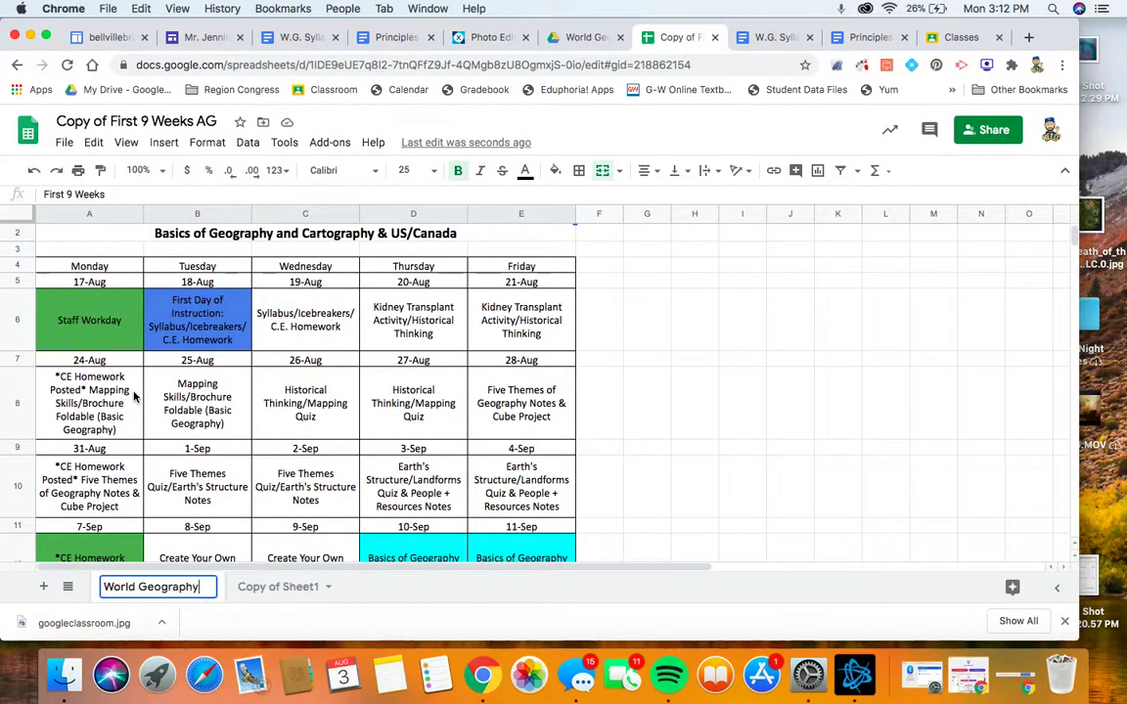
# - Rename the duplicated calendar sheet as "Debate" and return to the World Geography sheet
pyautogui.click(273, 593)
pyautogui.click(270, 593)
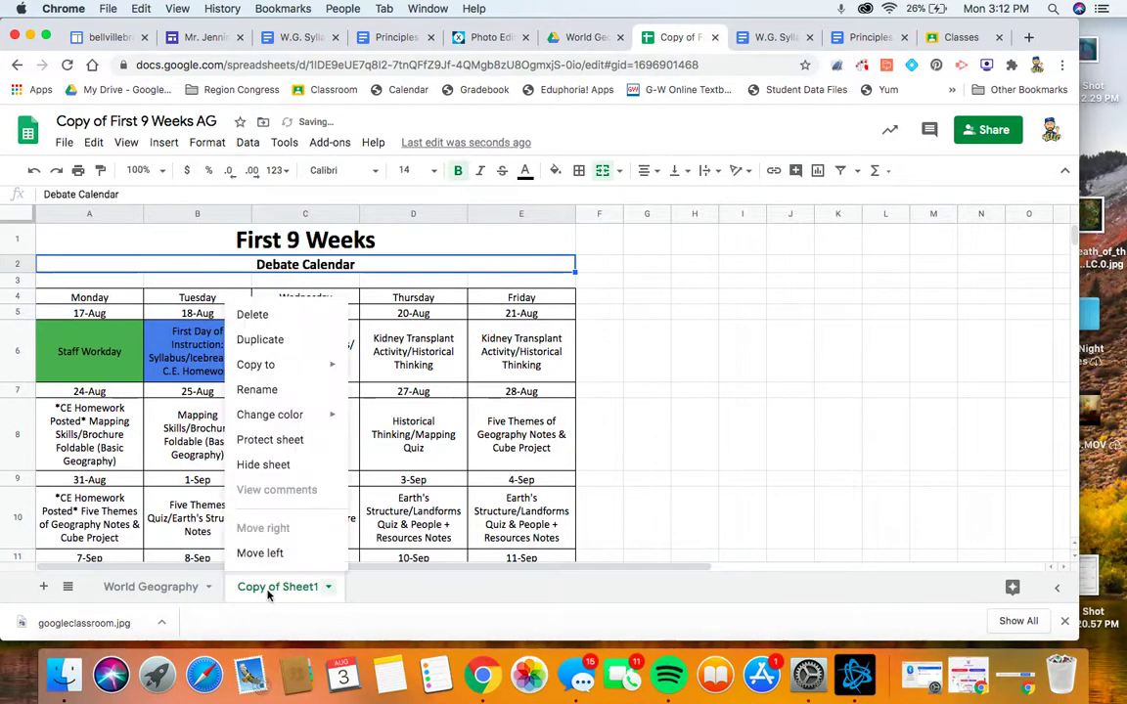
pyautogui.click(279, 391)
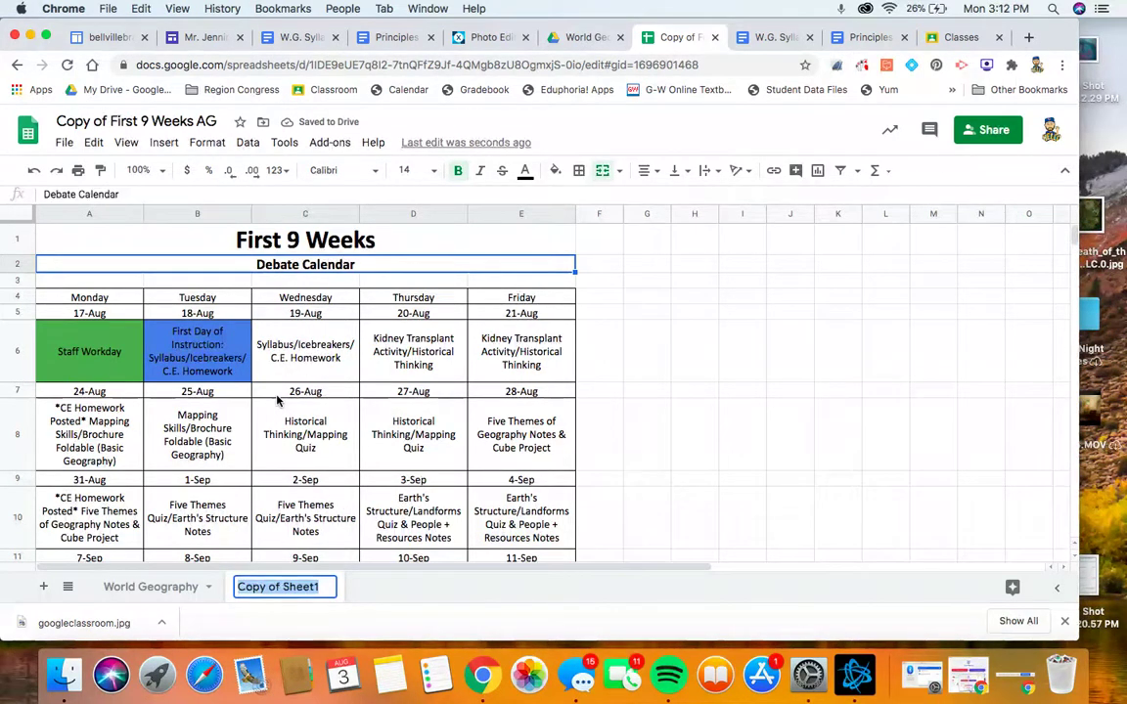
pyautogui.write('Debate')
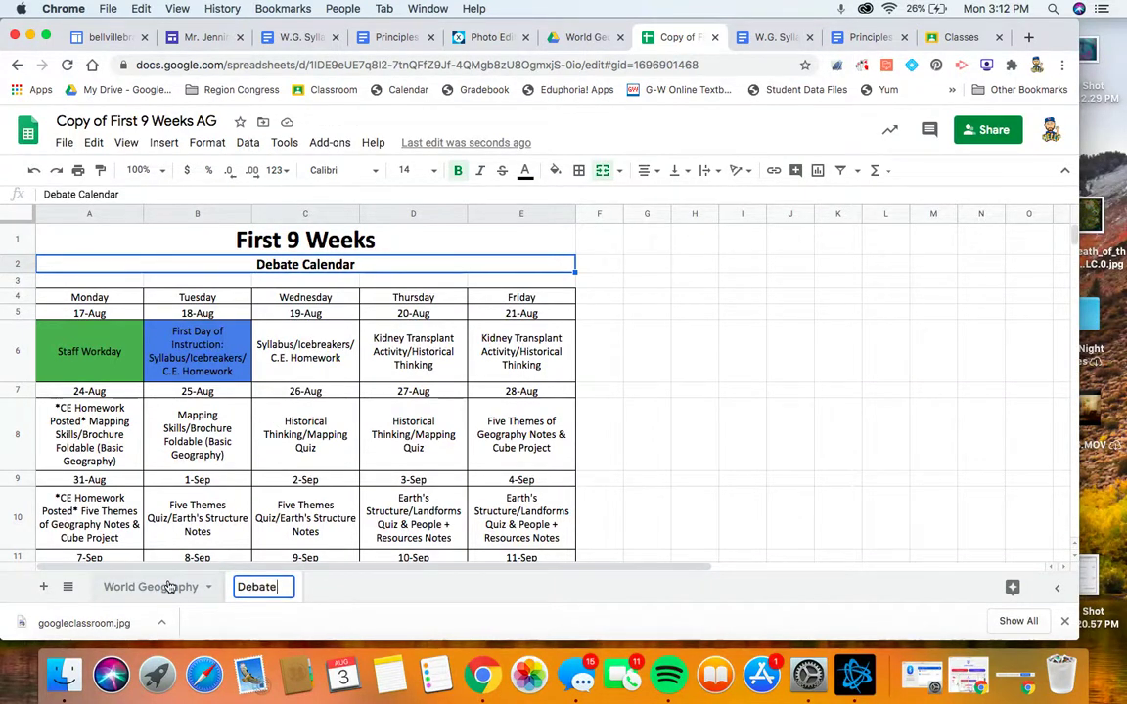
pyautogui.click(166, 587)
# - Copy the published web page link for the entire calendar spreadsheet, covering both the World Geography and Debate sheets
pyautogui.click(64, 142)
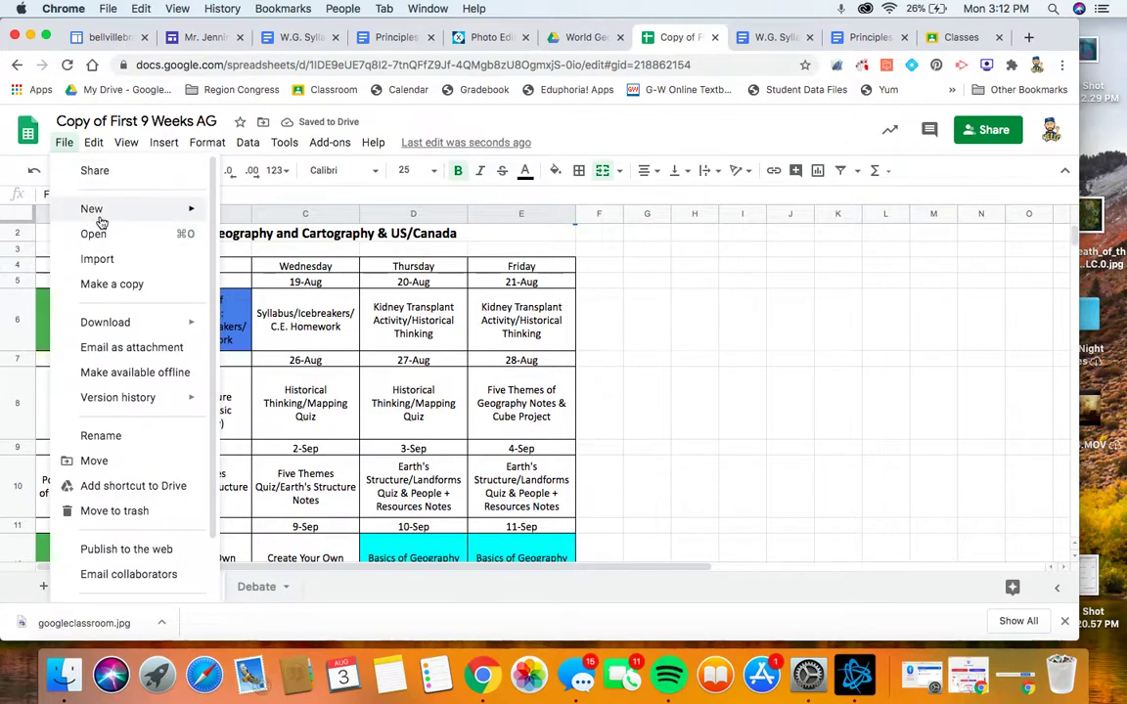
pyautogui.click(124, 550)
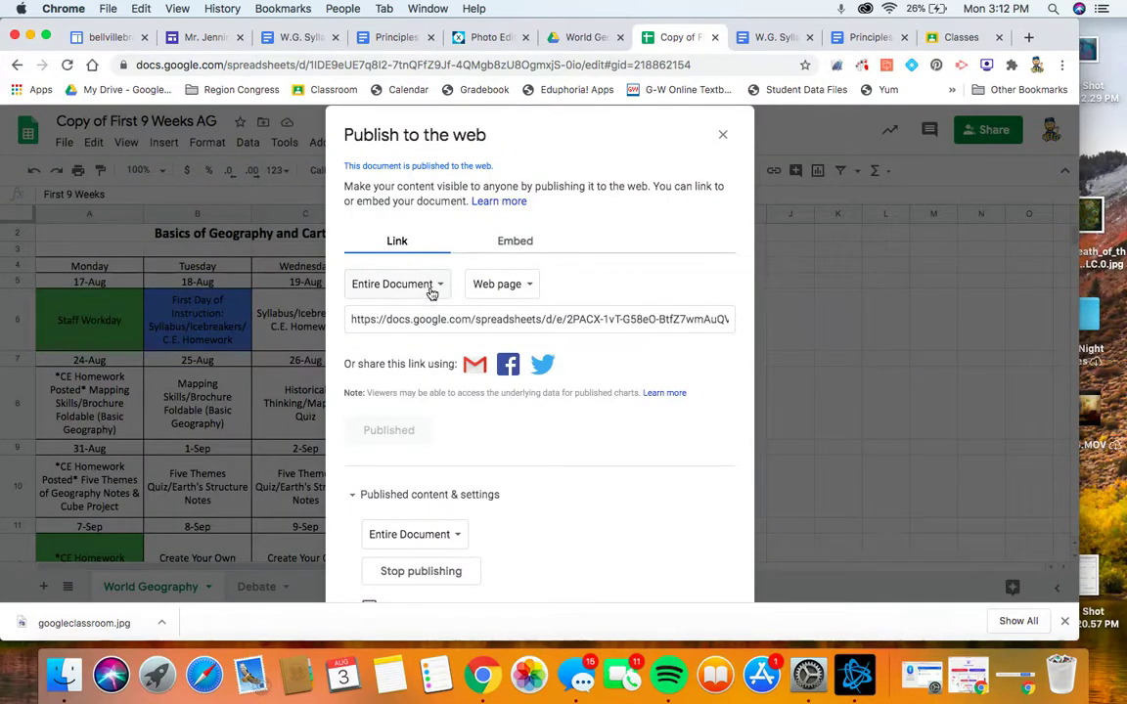
pyautogui.click(431, 293)
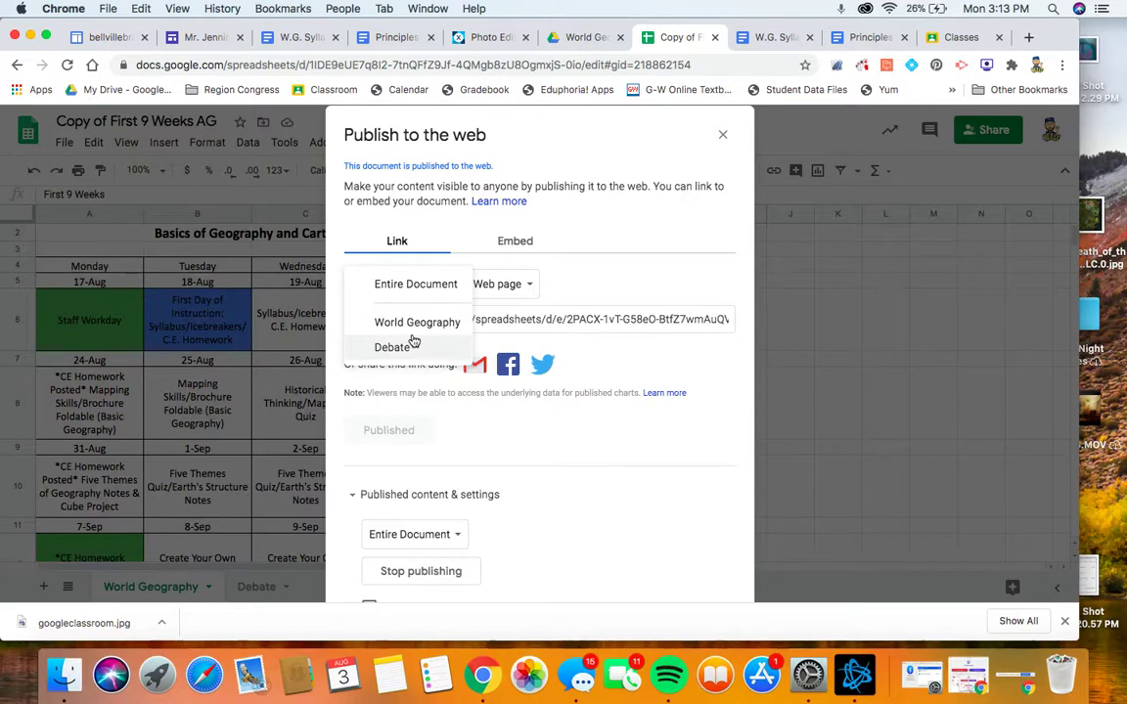
pyautogui.click(427, 285)
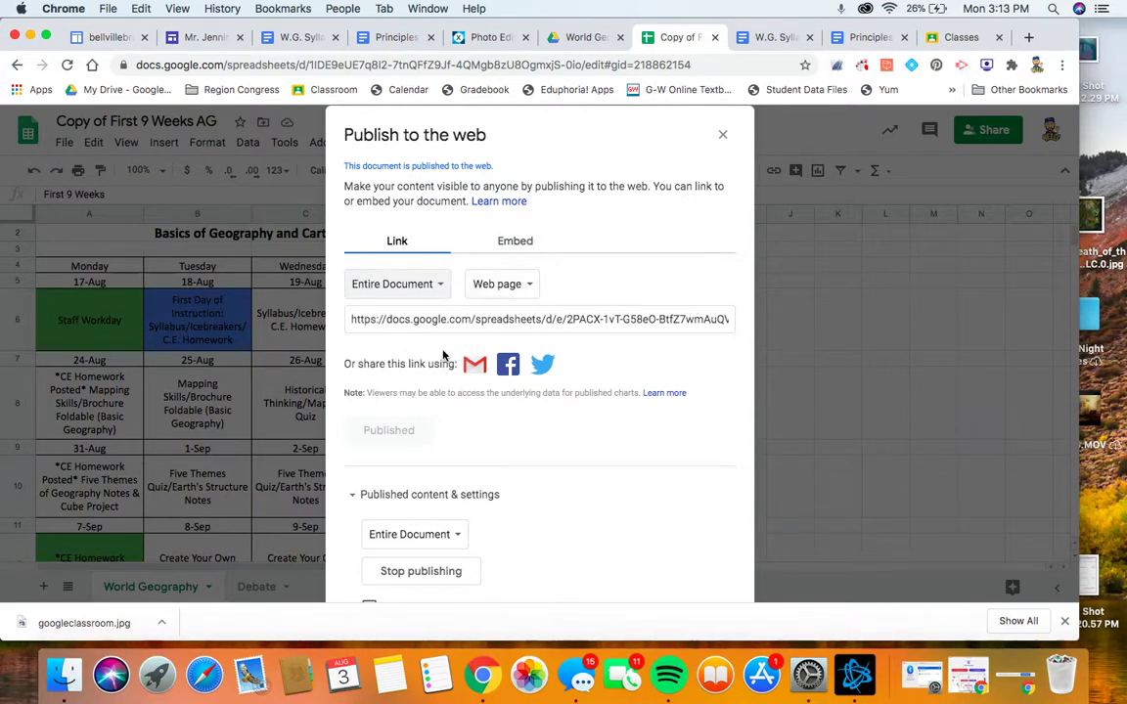
pyautogui.click(433, 320)
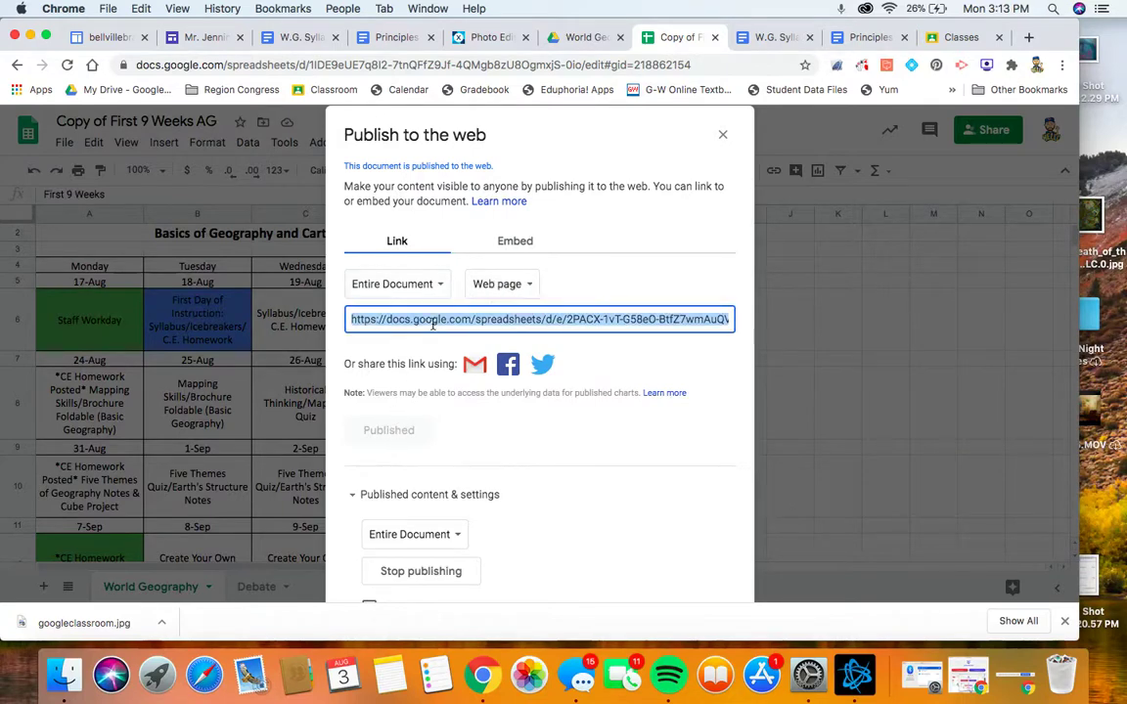
pyautogui.rightClick(433, 326)
pyautogui.click(460, 356)
# - Switch to the Google Sites editor and link the lower Syllabus picture to the copied published calendar address
pyautogui.click(203, 37)
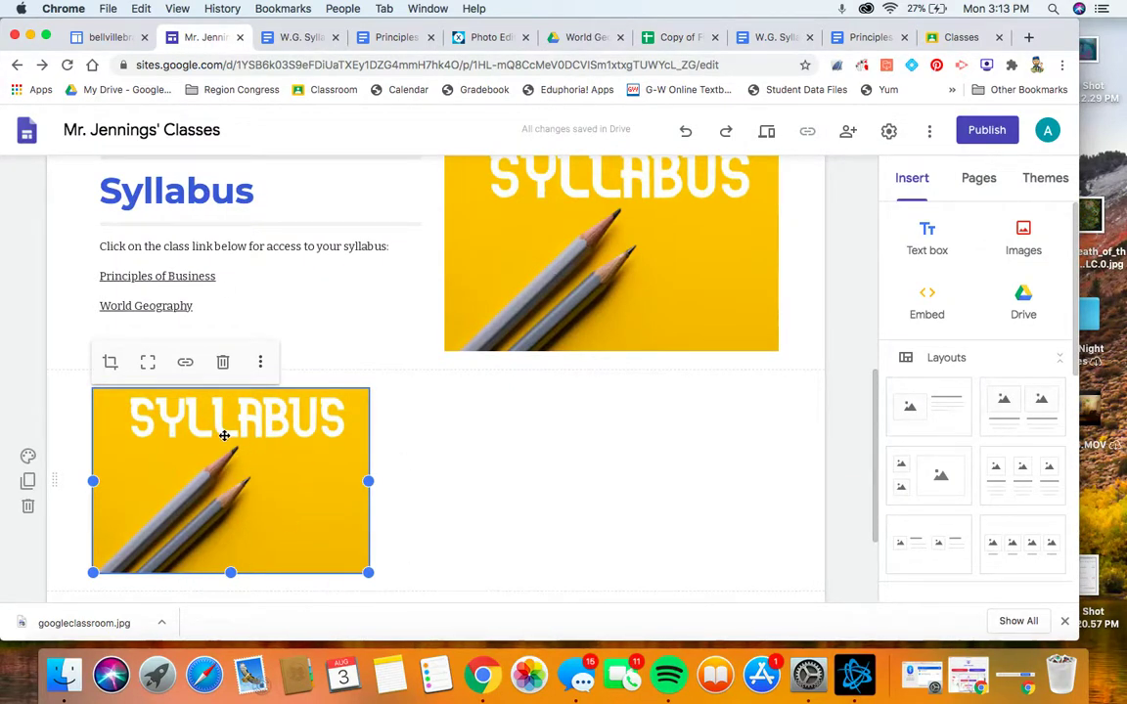
pyautogui.click(186, 364)
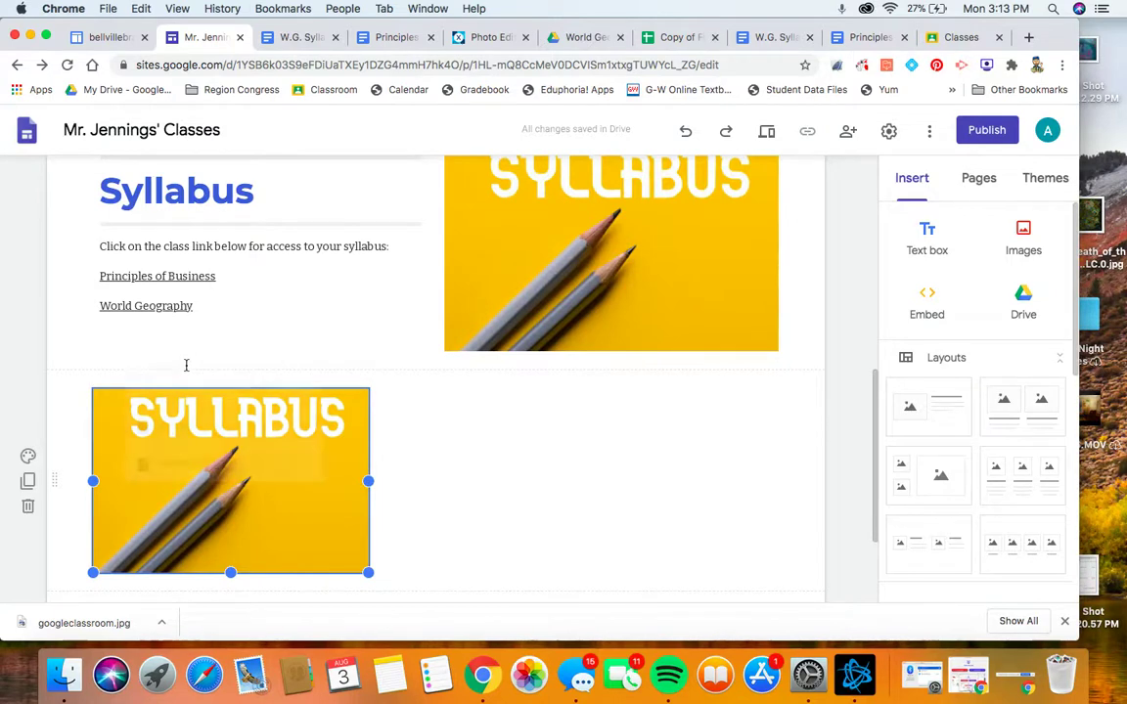
pyautogui.rightClick(186, 366)
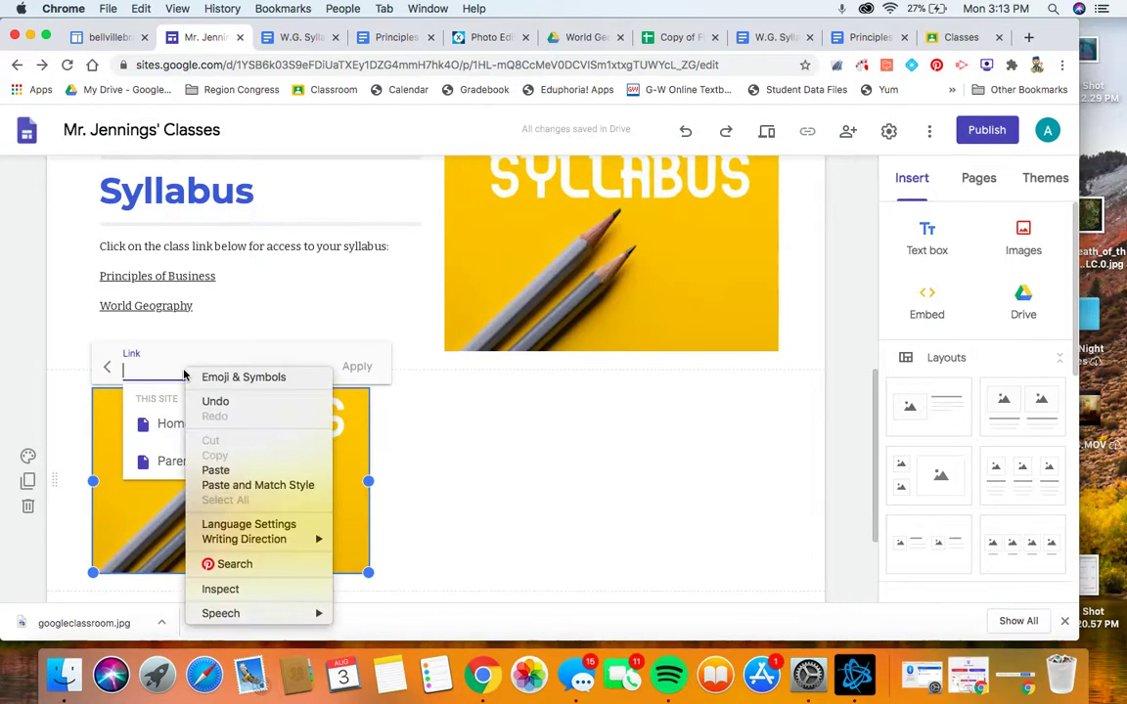
pyautogui.click(216, 471)
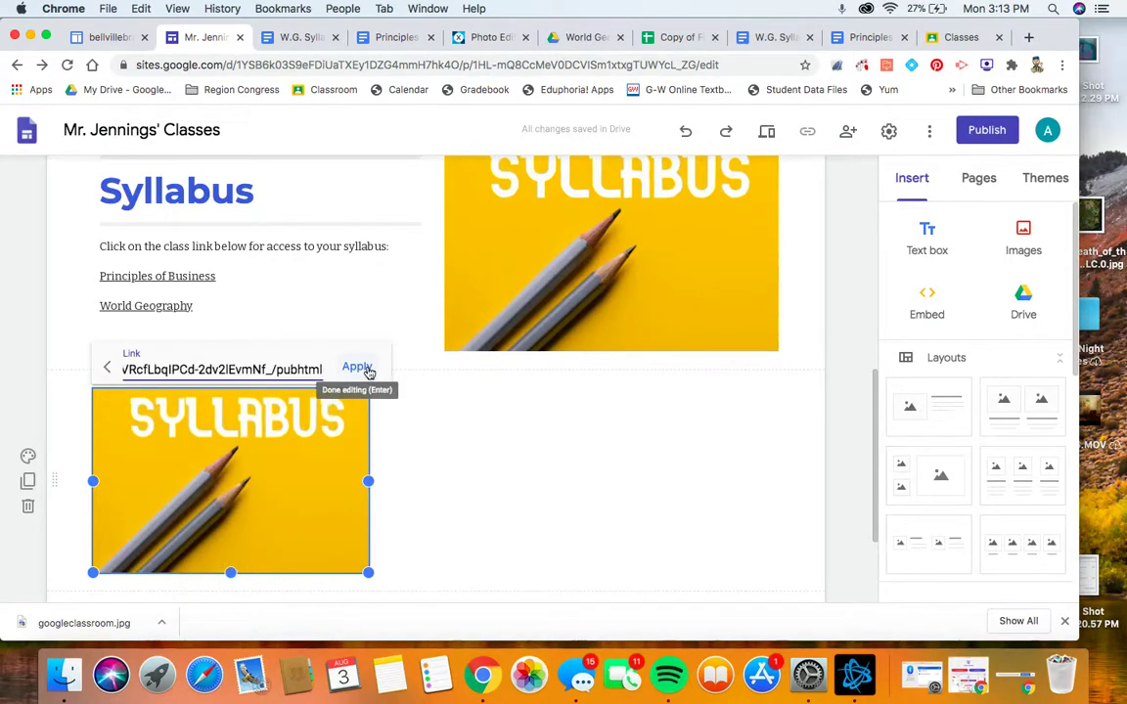
pyautogui.click(358, 368)
# - Add an empty text box beside the lower Syllabus picture and place the cursor in it
pyautogui.doubleClick(496, 434)
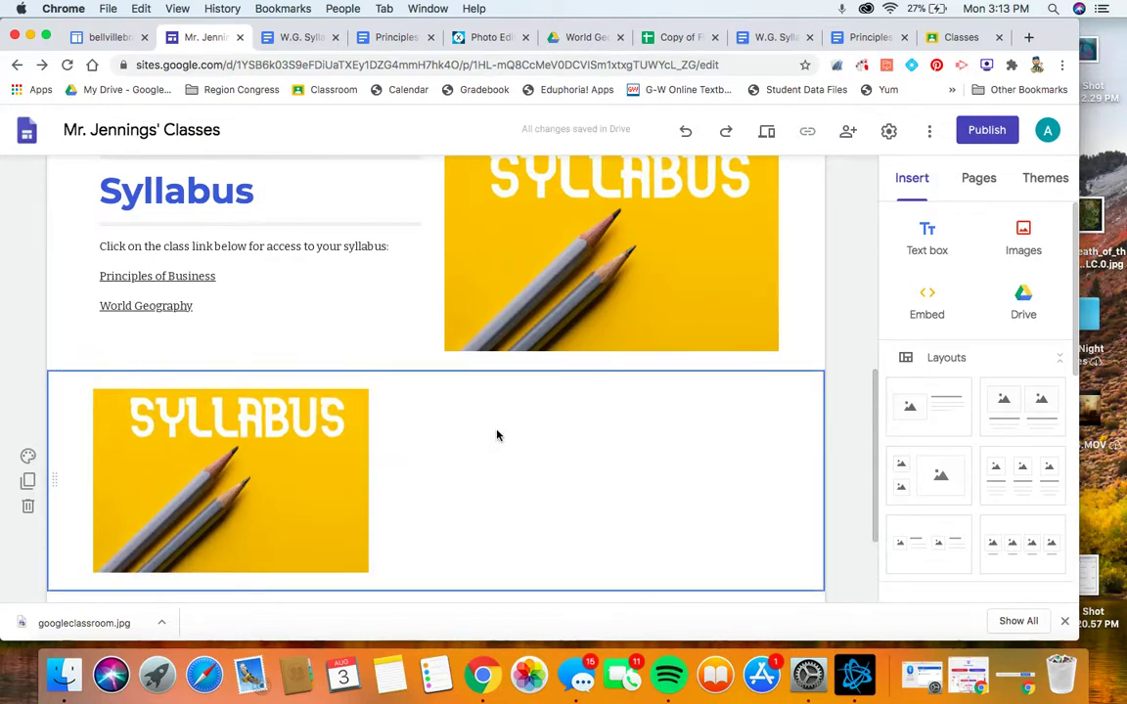
pyautogui.click(498, 434)
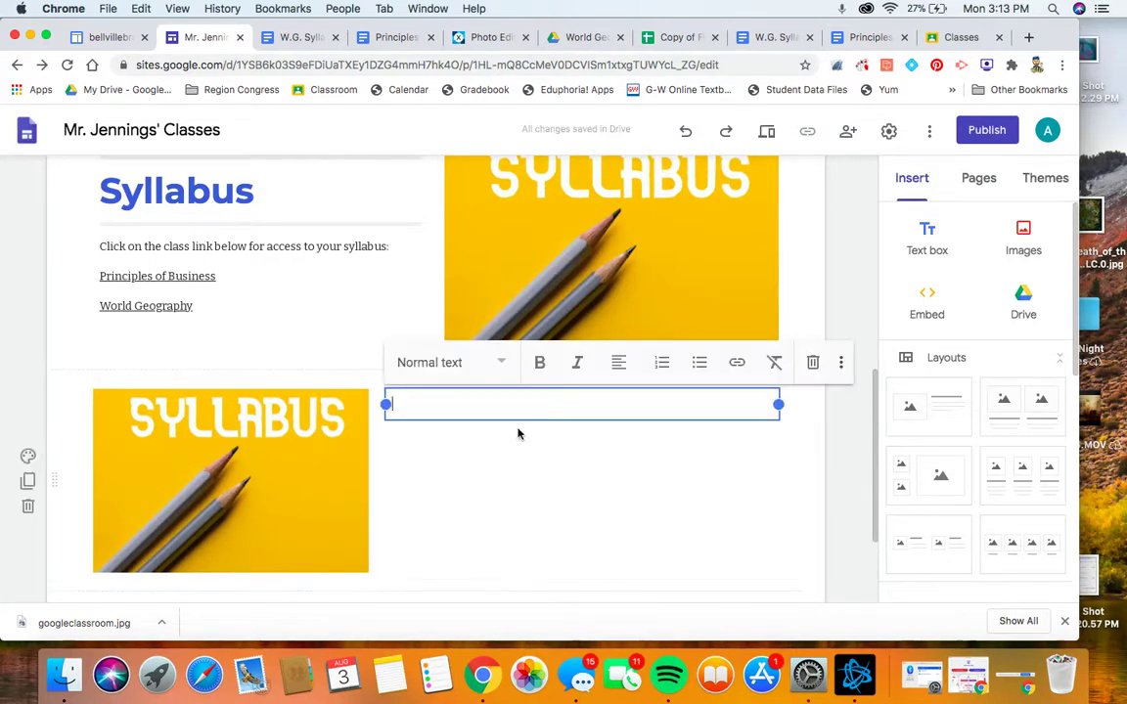
pyautogui.rightClick(529, 458)
pyautogui.click(496, 445)
pyautogui.doubleClick(496, 442)
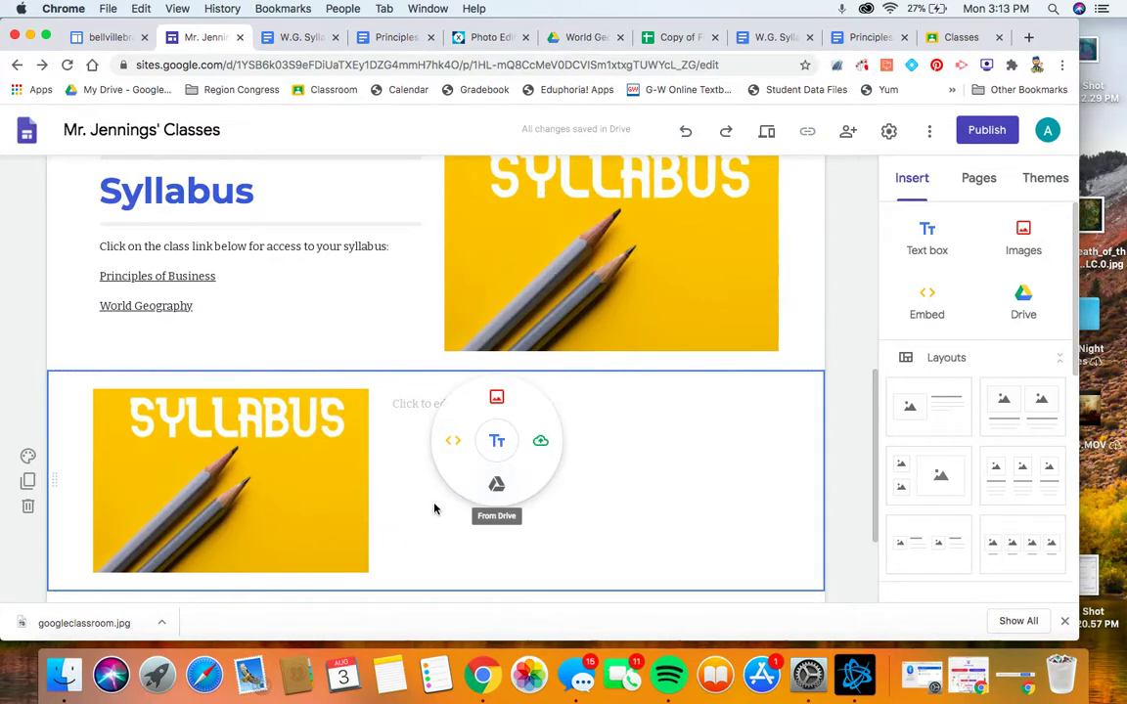
pyautogui.click(474, 402)
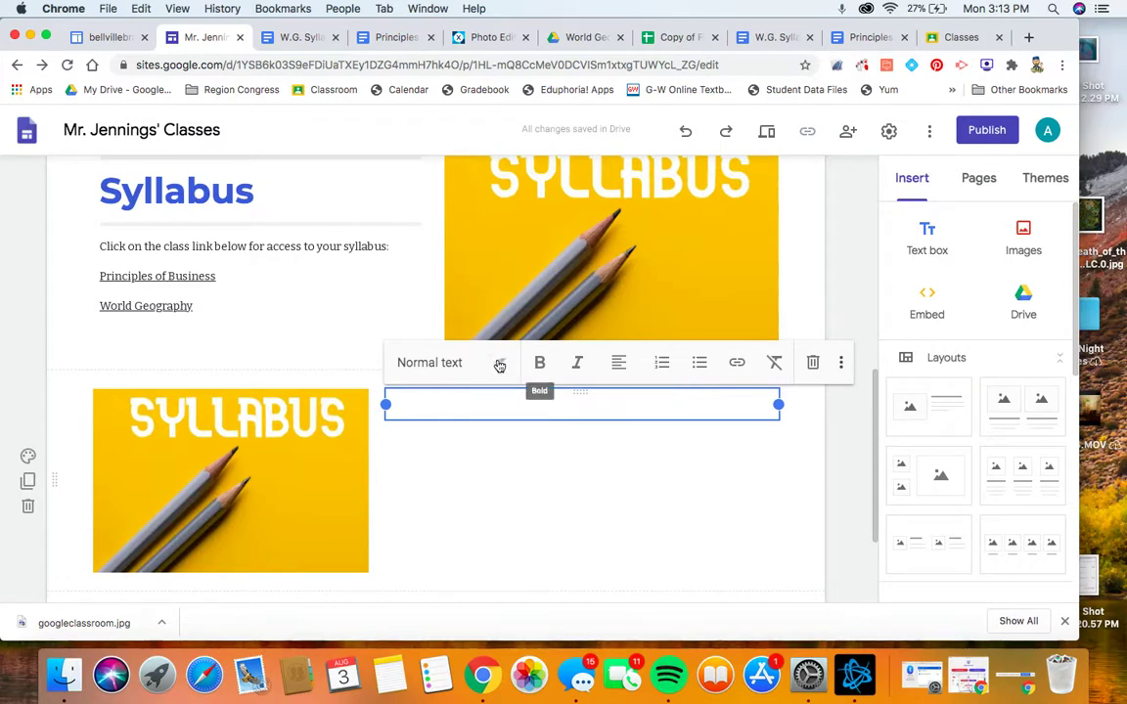
# - Enter "Calendars" in Title style in the new text box and start a new line below it
pyautogui.click(504, 365)
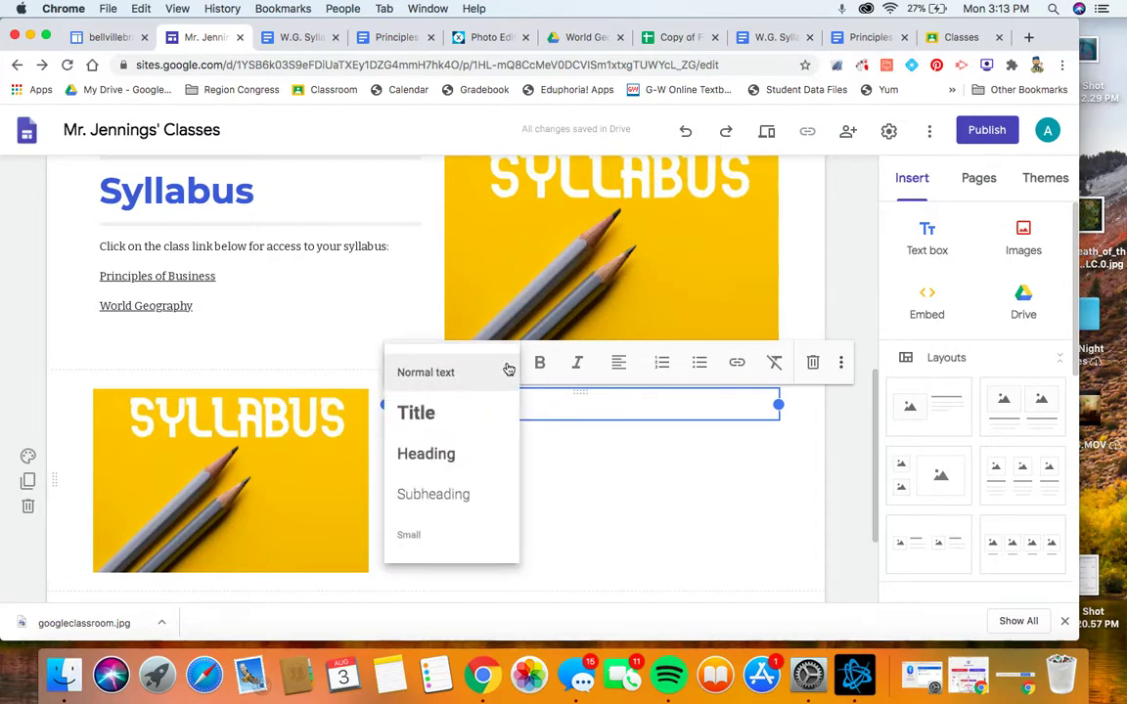
pyautogui.click(470, 417)
pyautogui.write('Cal')
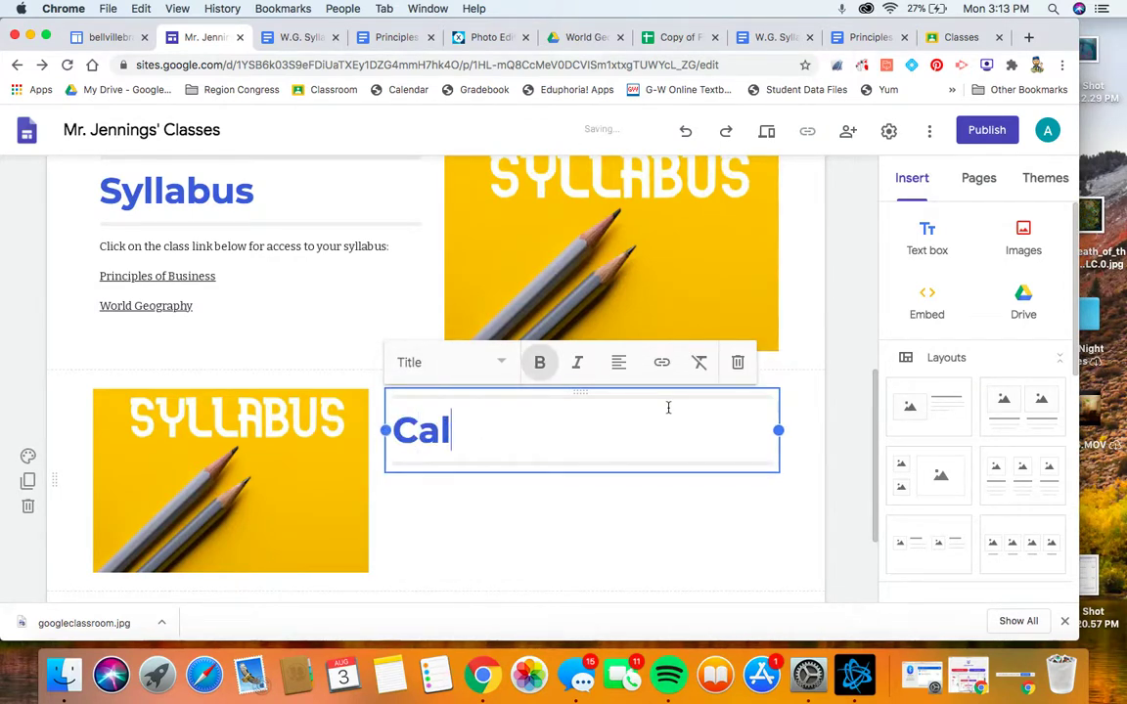
pyautogui.write('endar')
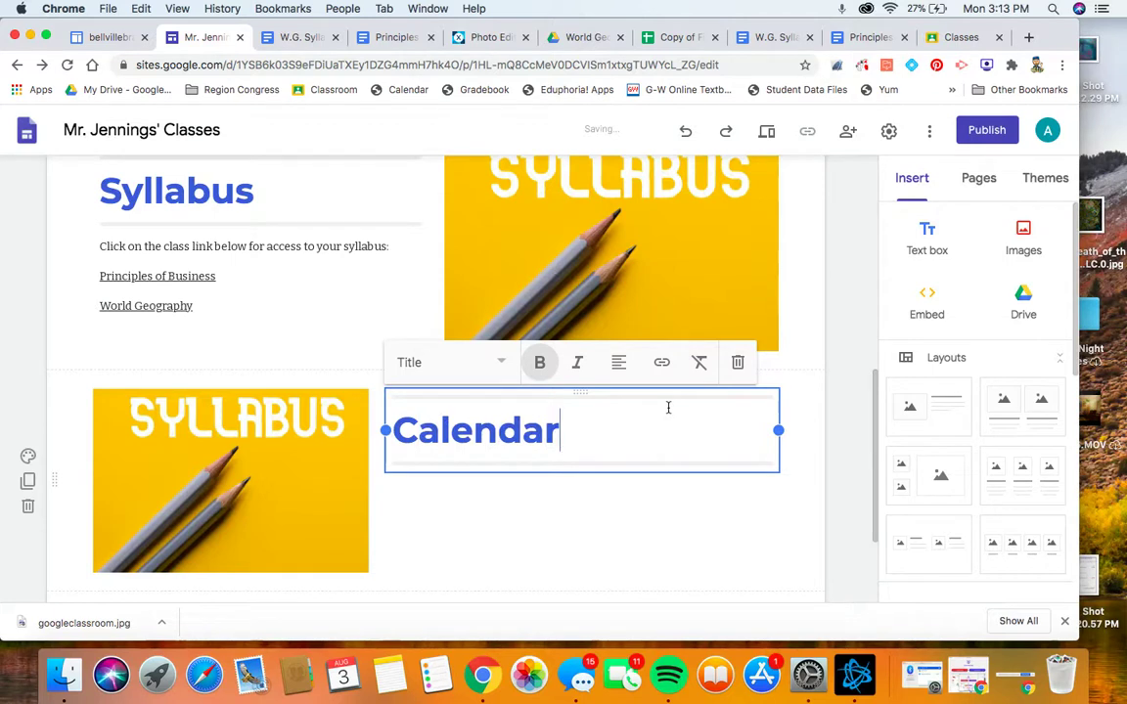
pyautogui.write('s')
pyautogui.press('Return')
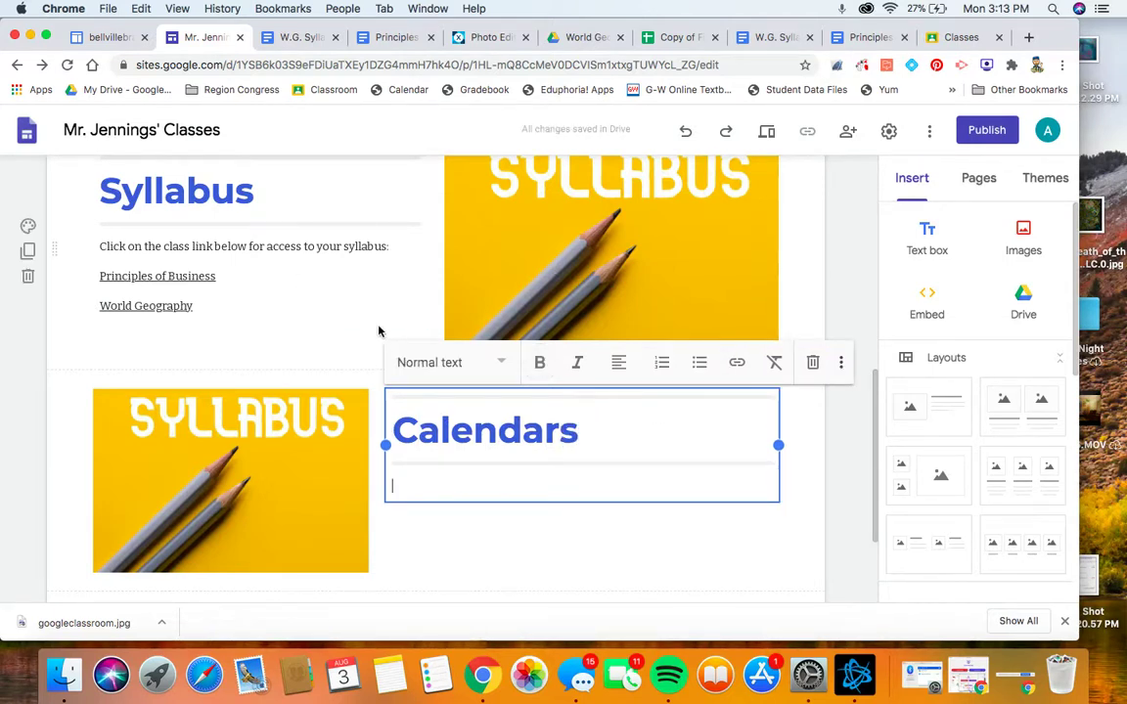
# - Add the text "Click on the image to the left for access to all course calendars" under the Calendars title
pyautogui.write('Click on the image ')
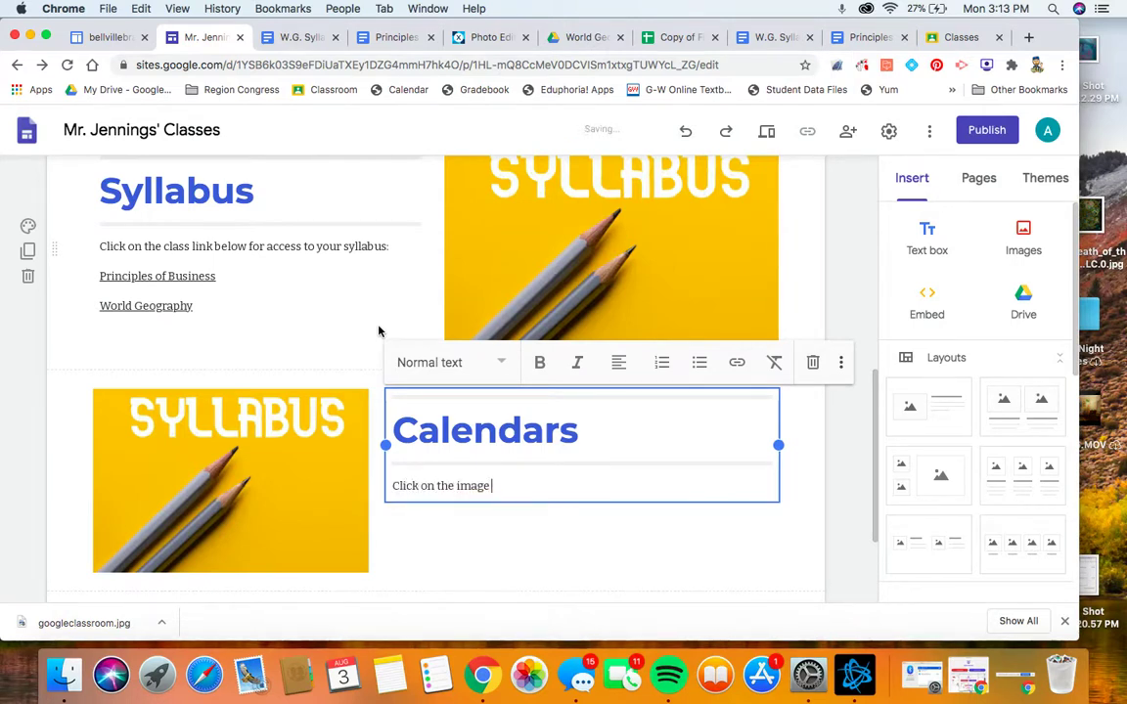
pyautogui.write('to the left for ac')
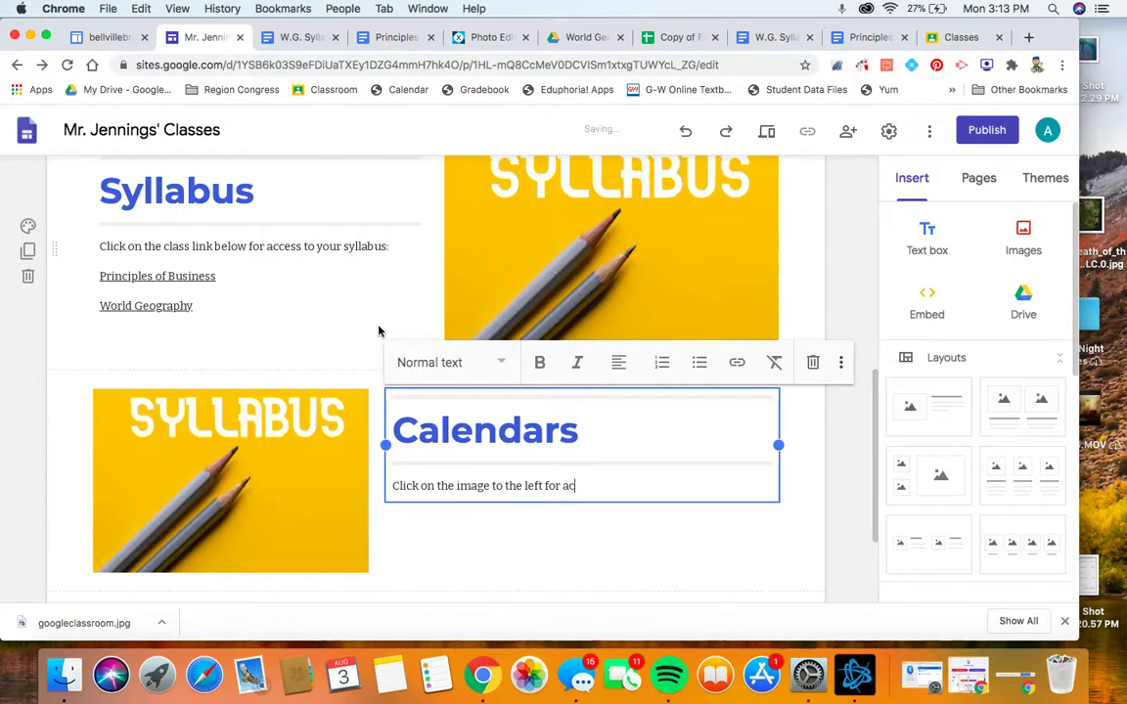
pyautogui.write('cess to all course calendars')
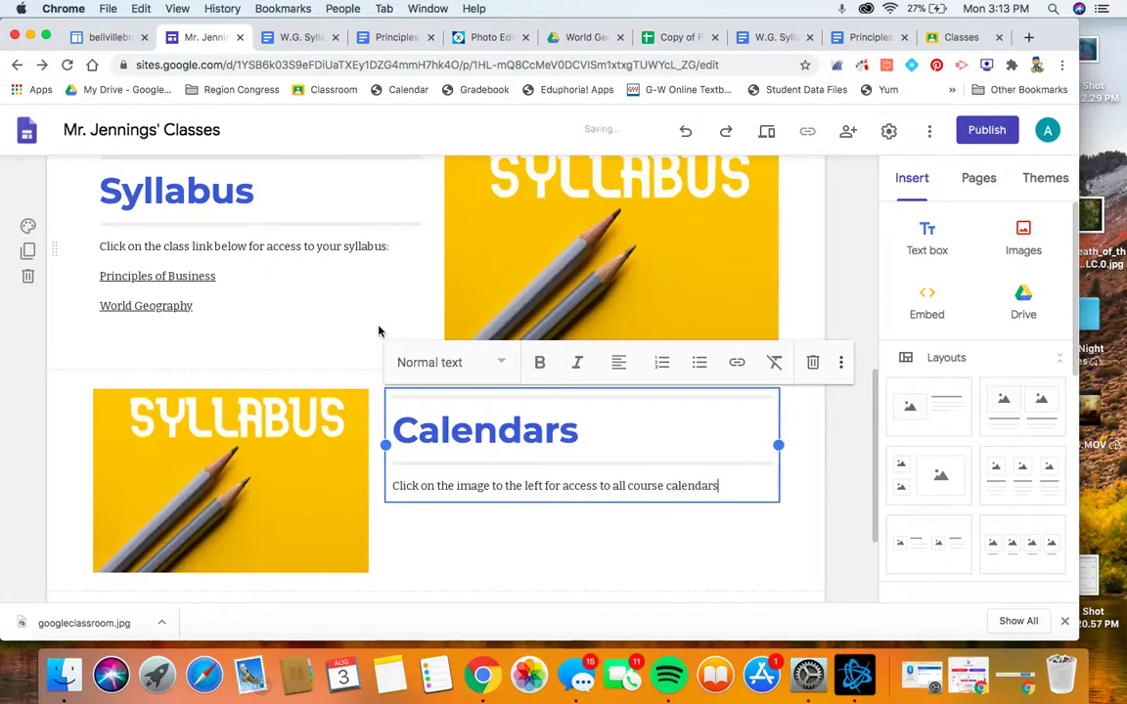
pyautogui.click(447, 536)
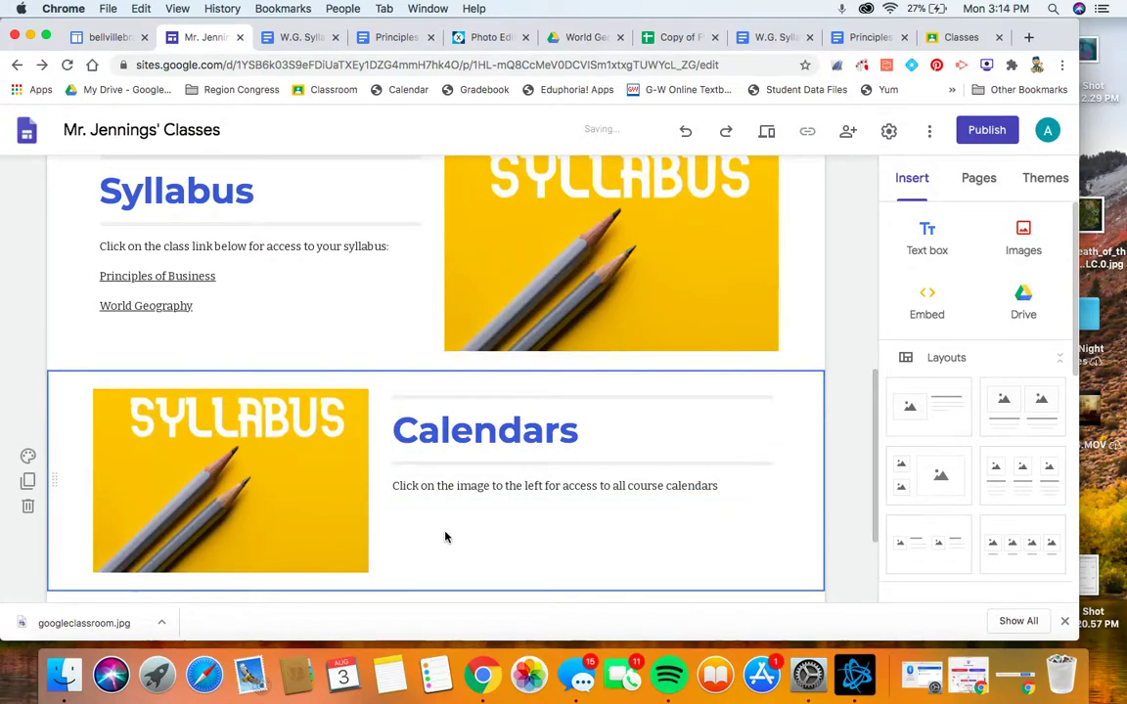
# - Preview the Student Page and open the published calendar through the picture beside the Calendars text
pyautogui.click(771, 145)
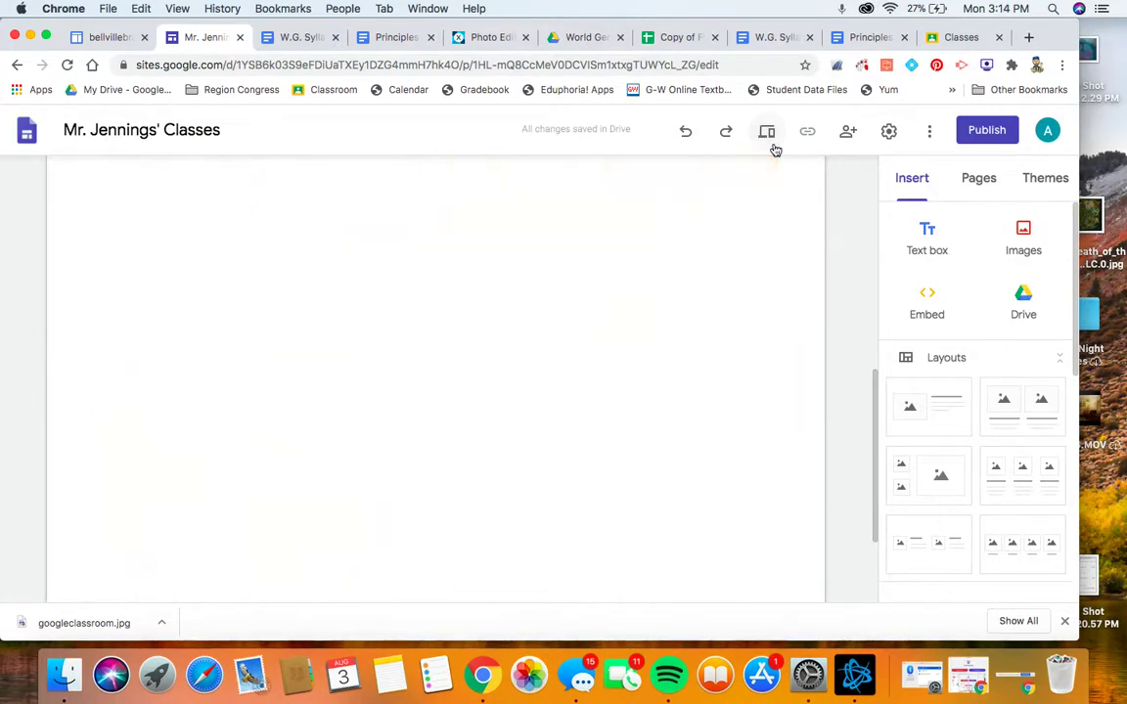
pyautogui.scroll(-5, 536, 525)
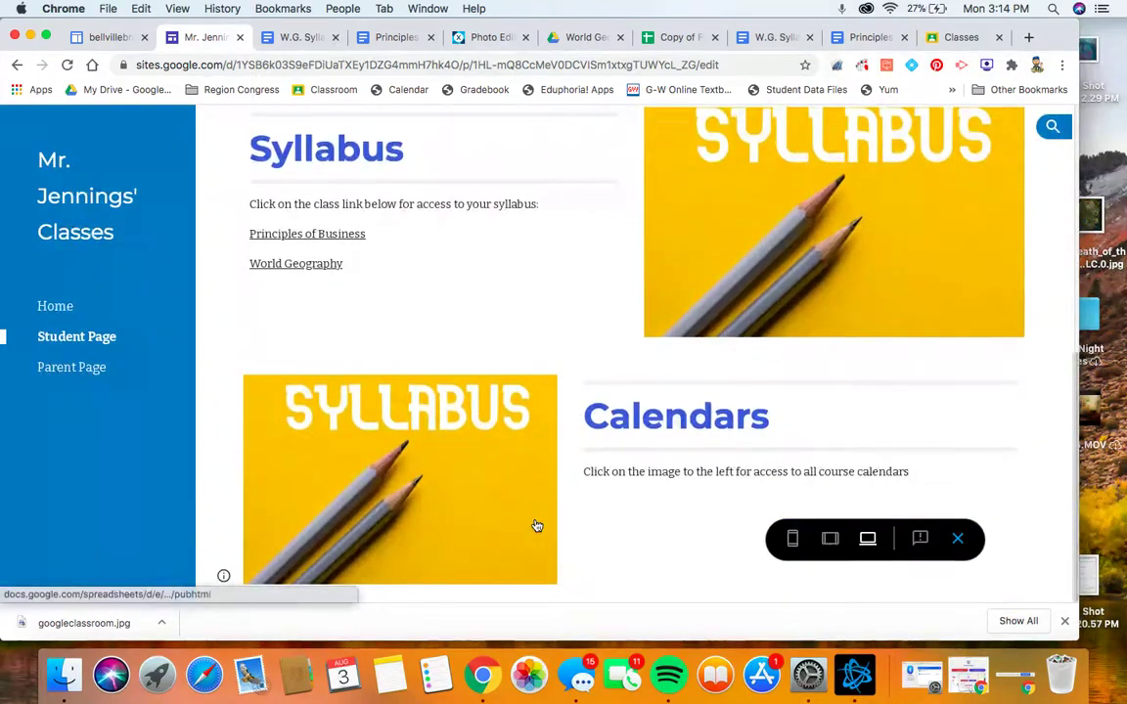
pyautogui.click(381, 451)
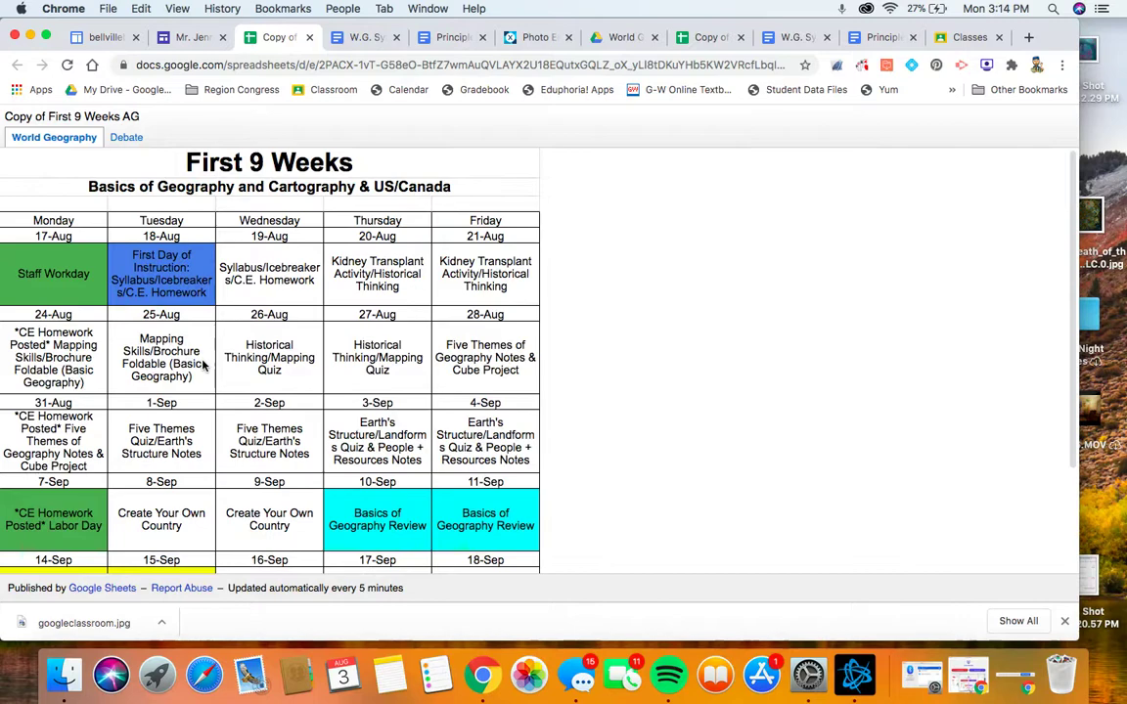
# - Examine the World Geography and Debate calendars on the published page, closing it and the site preview when done
pyautogui.scroll(-4, 405, 319)
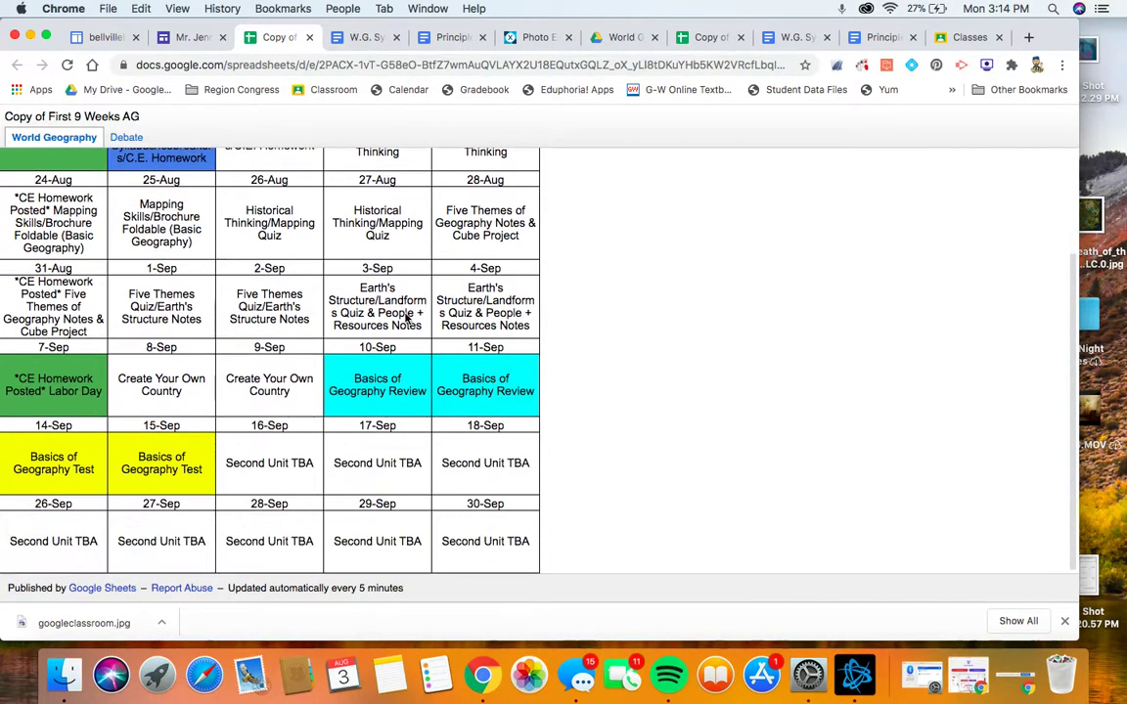
pyautogui.scroll(4, 406, 320)
pyautogui.scroll(-1, 405, 319)
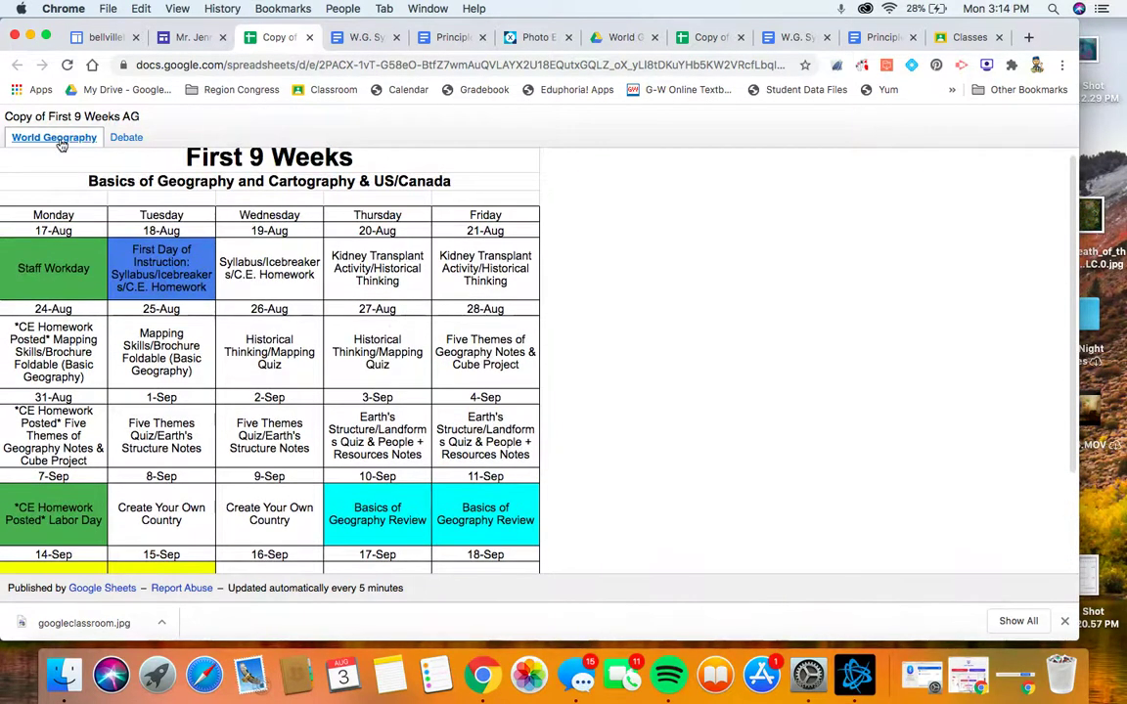
pyautogui.click(137, 139)
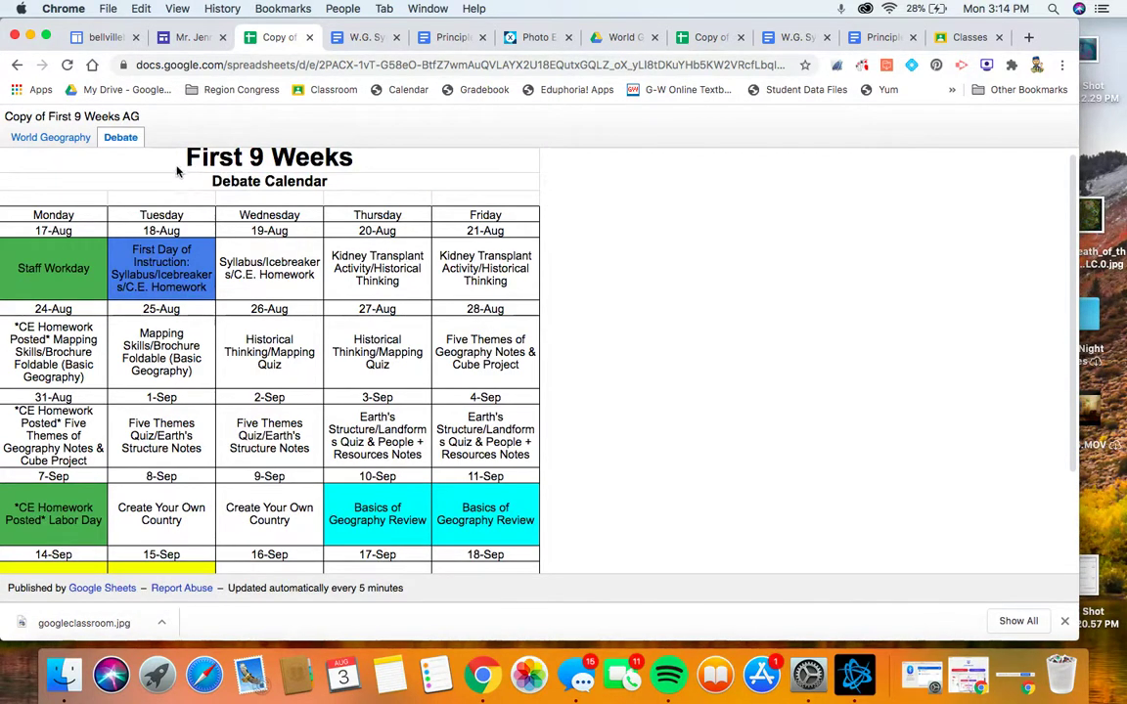
pyautogui.click(61, 141)
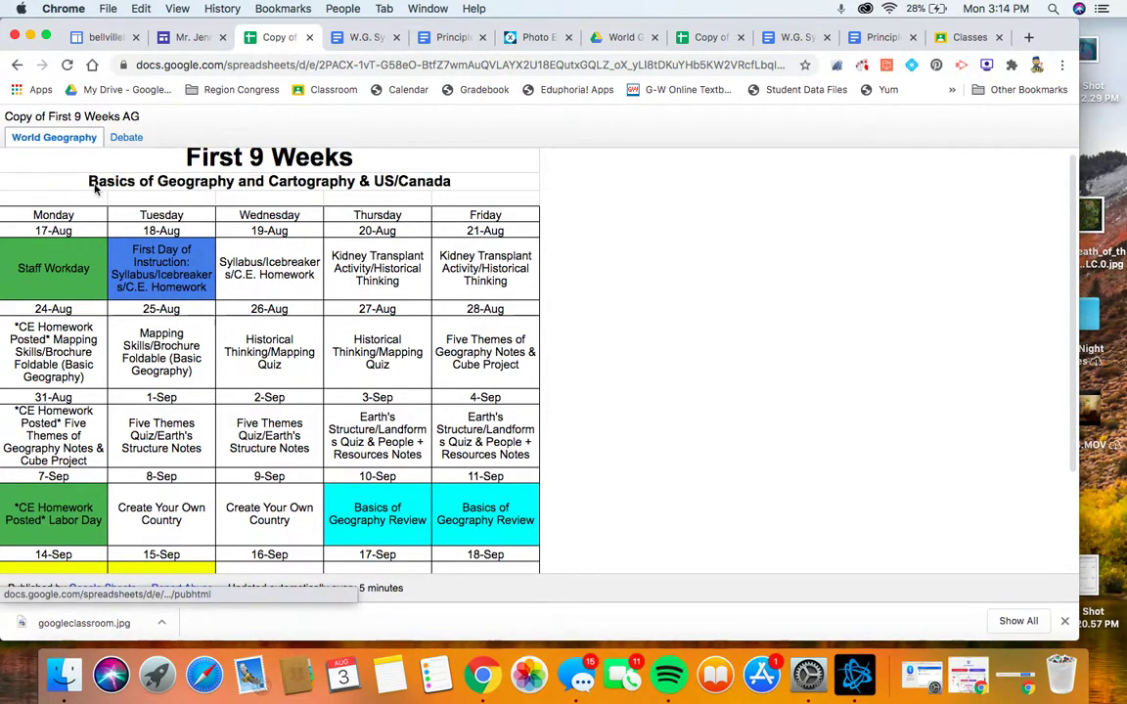
pyautogui.scroll(-2, 257, 349)
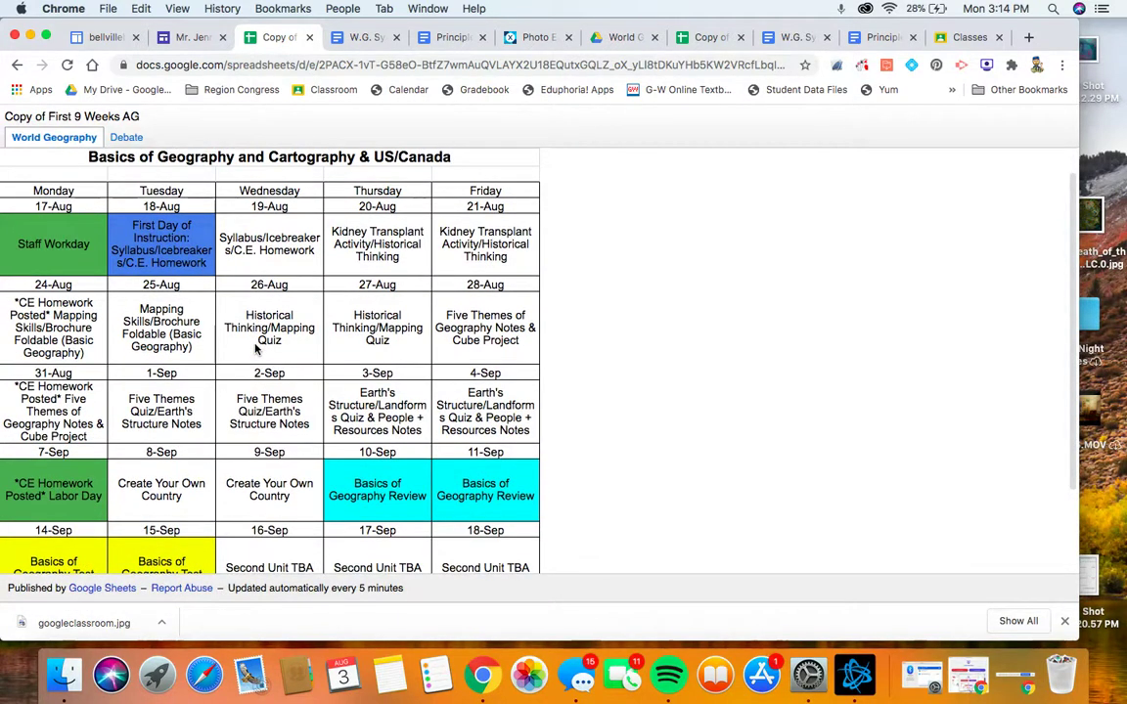
pyautogui.click(309, 37)
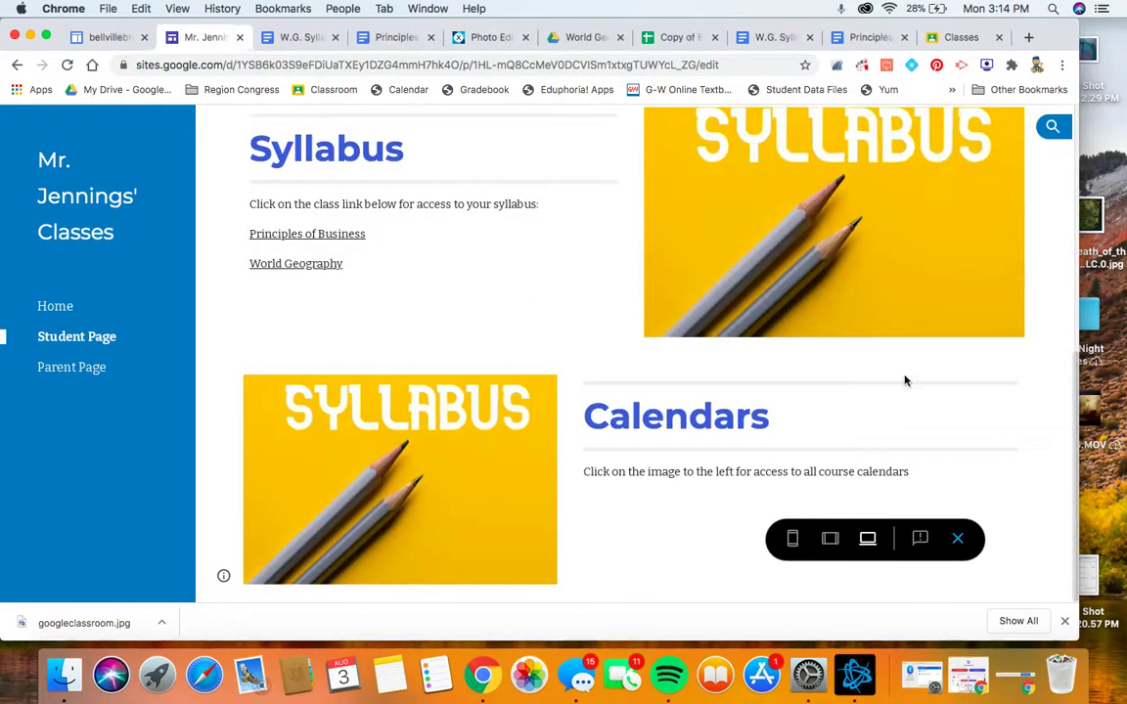
pyautogui.click(959, 541)
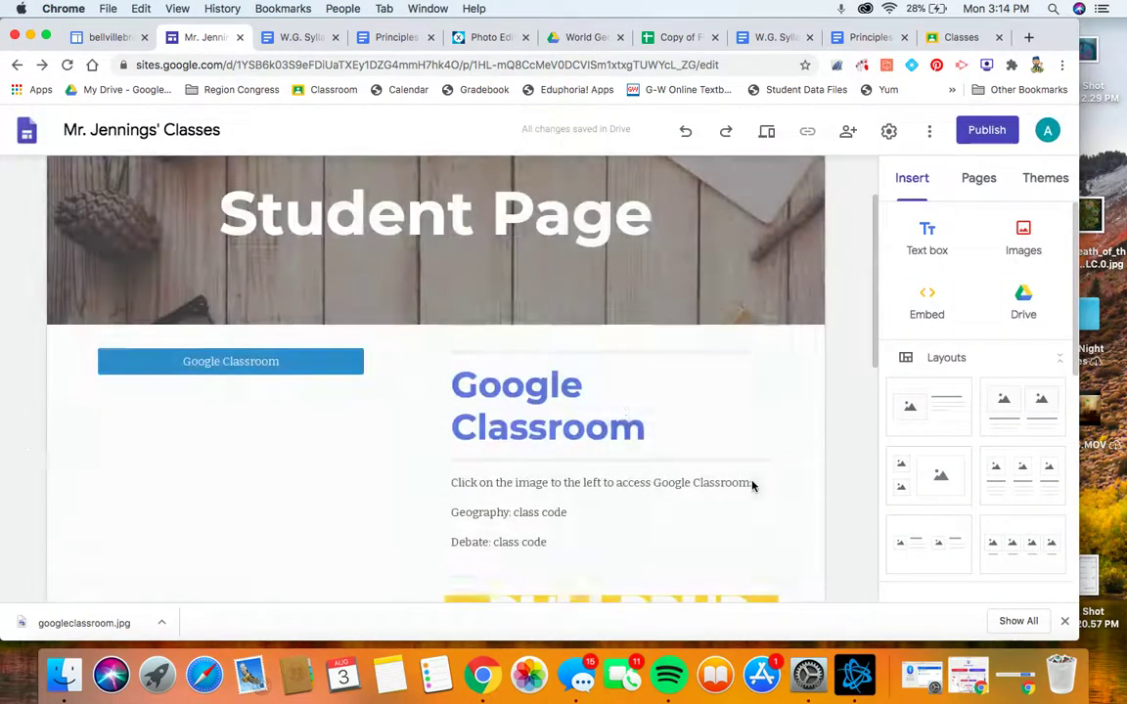
# - Set the background of the Google Classroom section on the Student Page to Emphasis 2
pyautogui.scroll(-10, 627, 414)
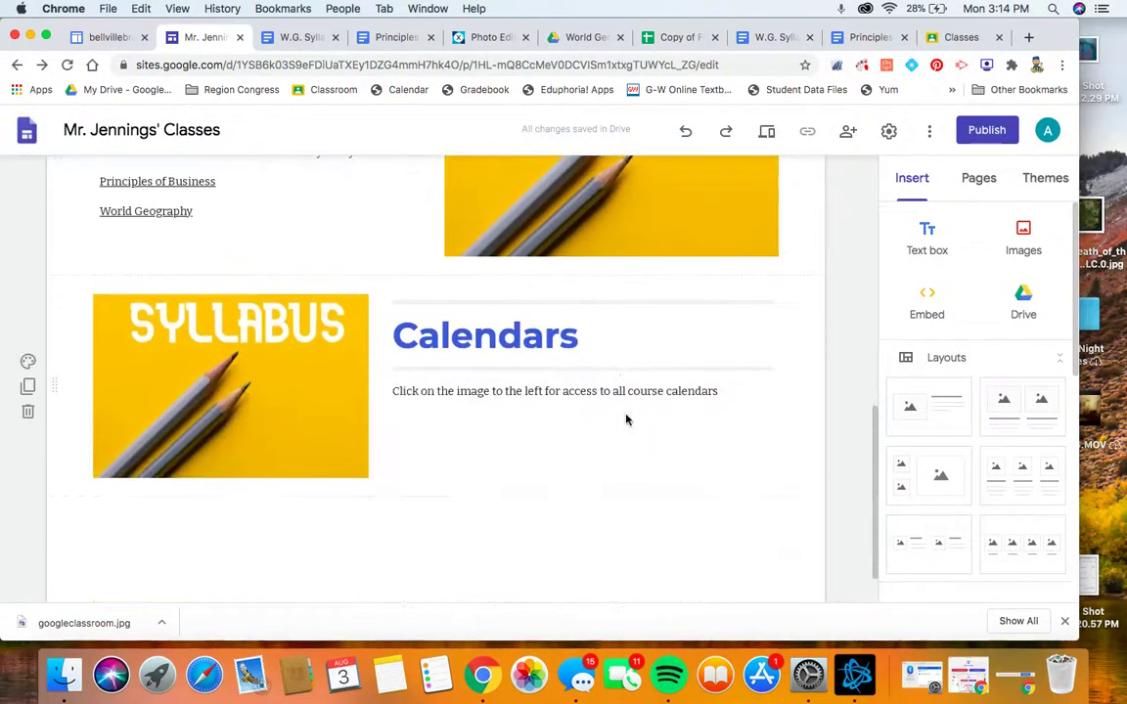
pyautogui.scroll(12, 626, 418)
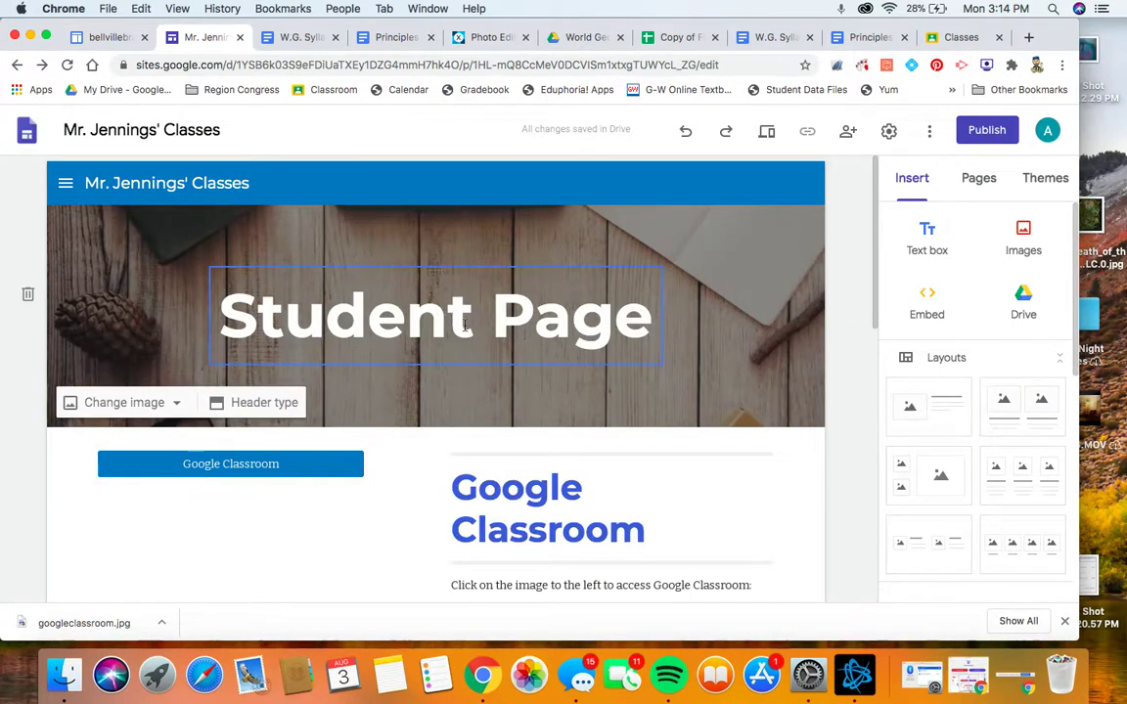
pyautogui.scroll(-1, 550, 354)
pyautogui.scroll(-2, 550, 355)
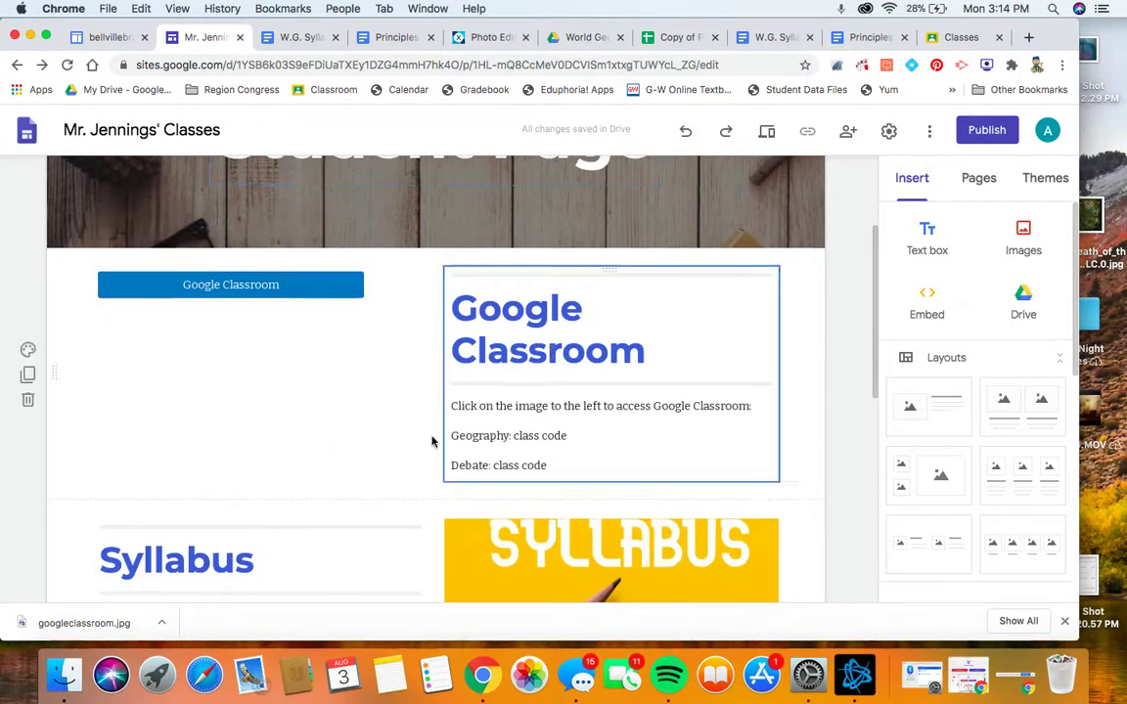
pyautogui.click(28, 349)
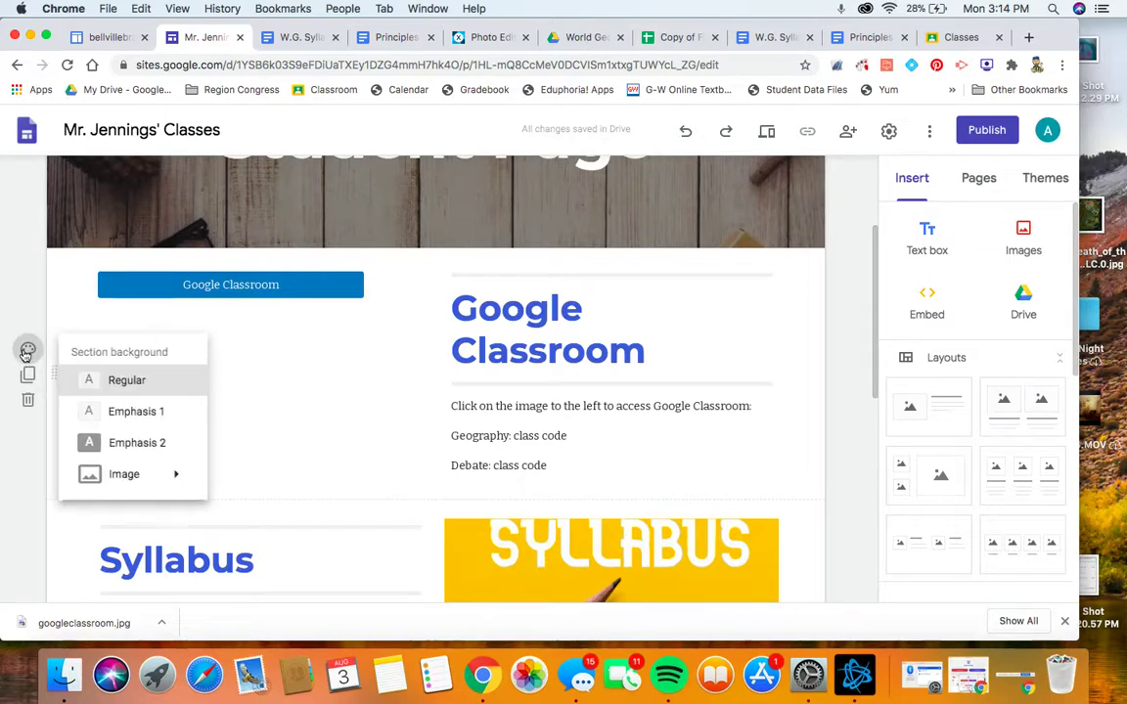
pyautogui.click(142, 444)
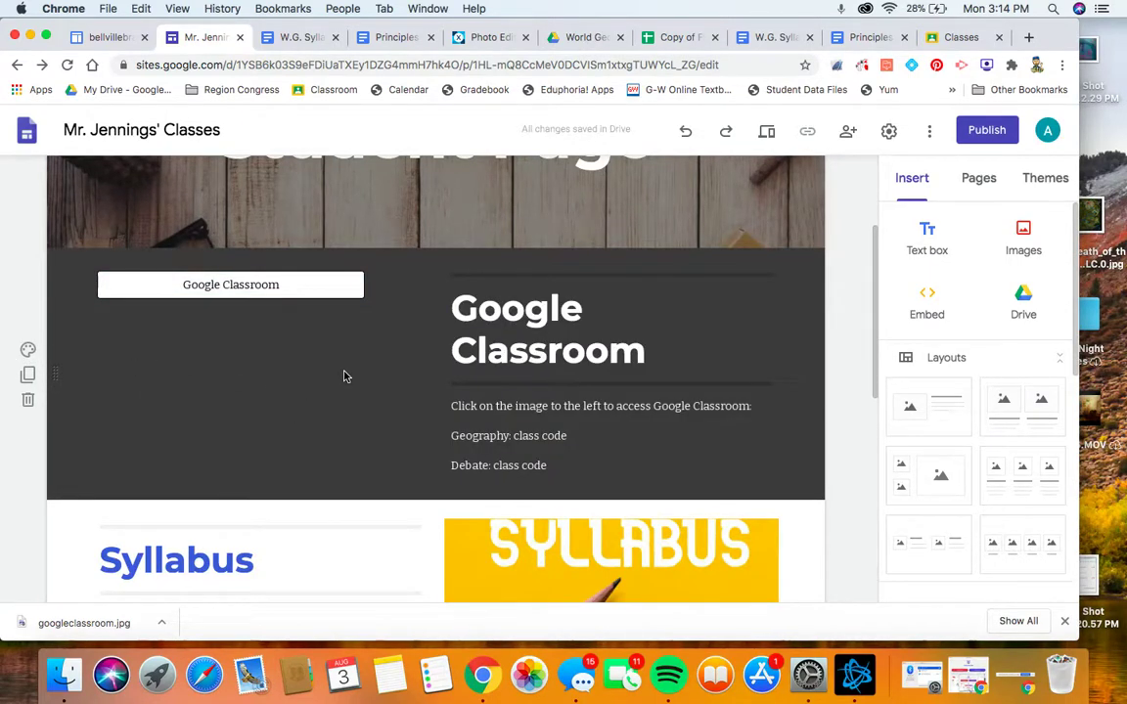
# - Review the restyled Student Page and open the Parent Page for editing
pyautogui.scroll(-2, 343, 376)
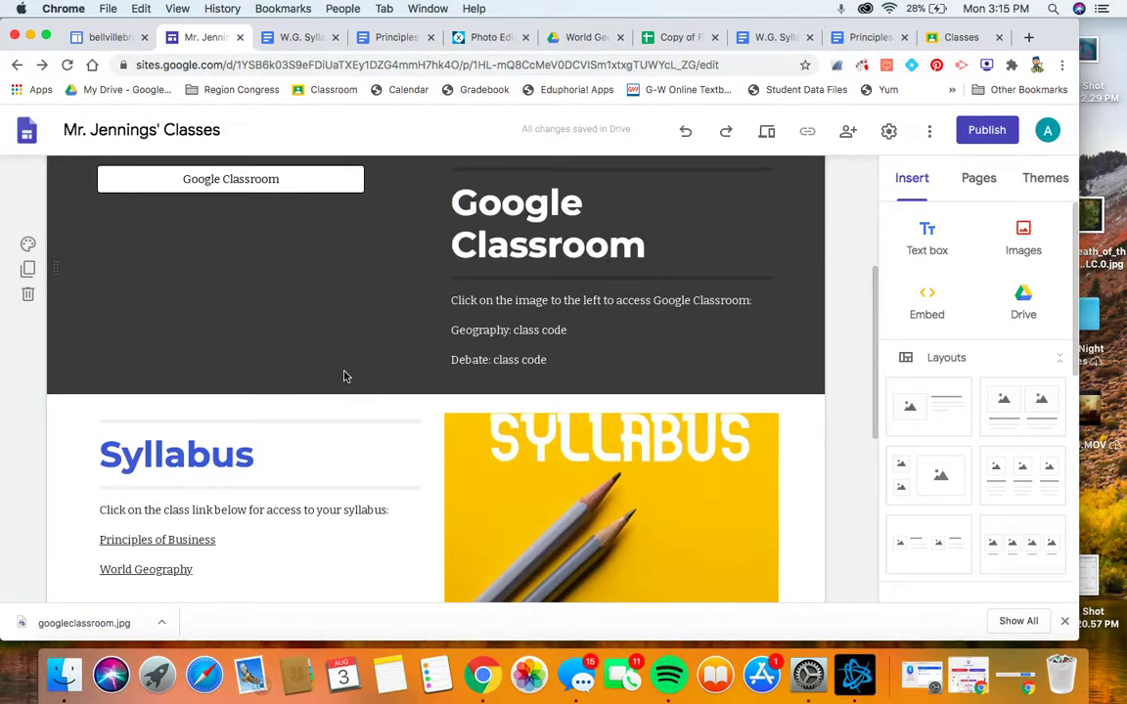
pyautogui.scroll(-3, 344, 377)
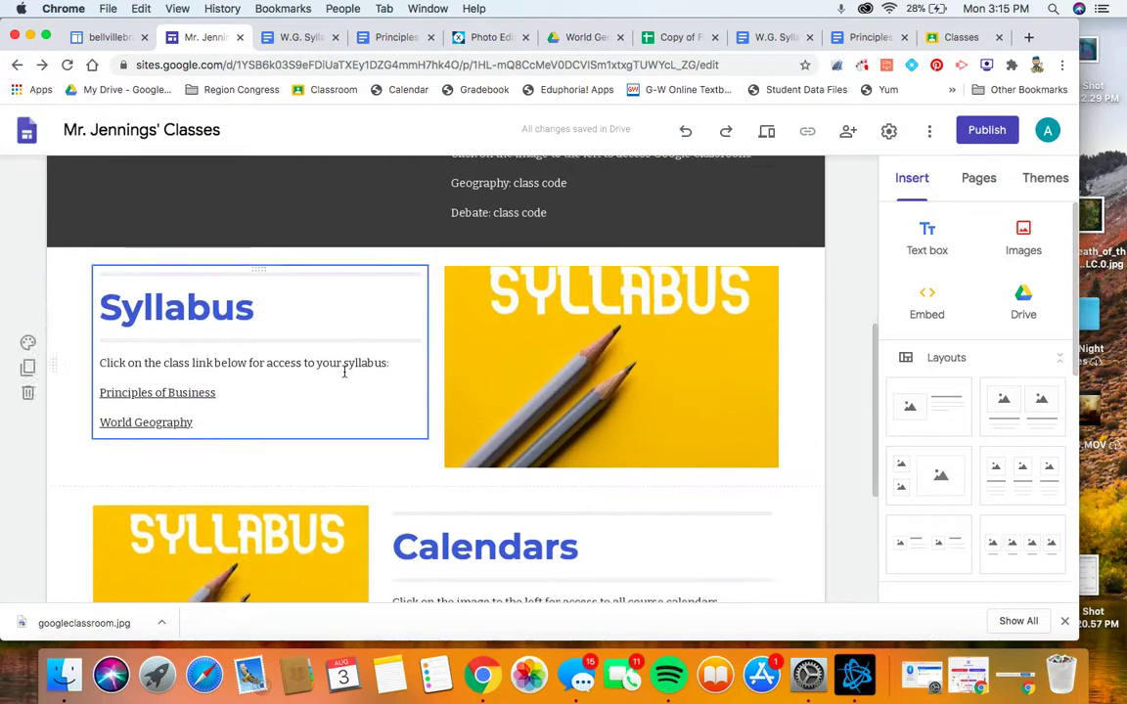
pyautogui.scroll(6, 345, 372)
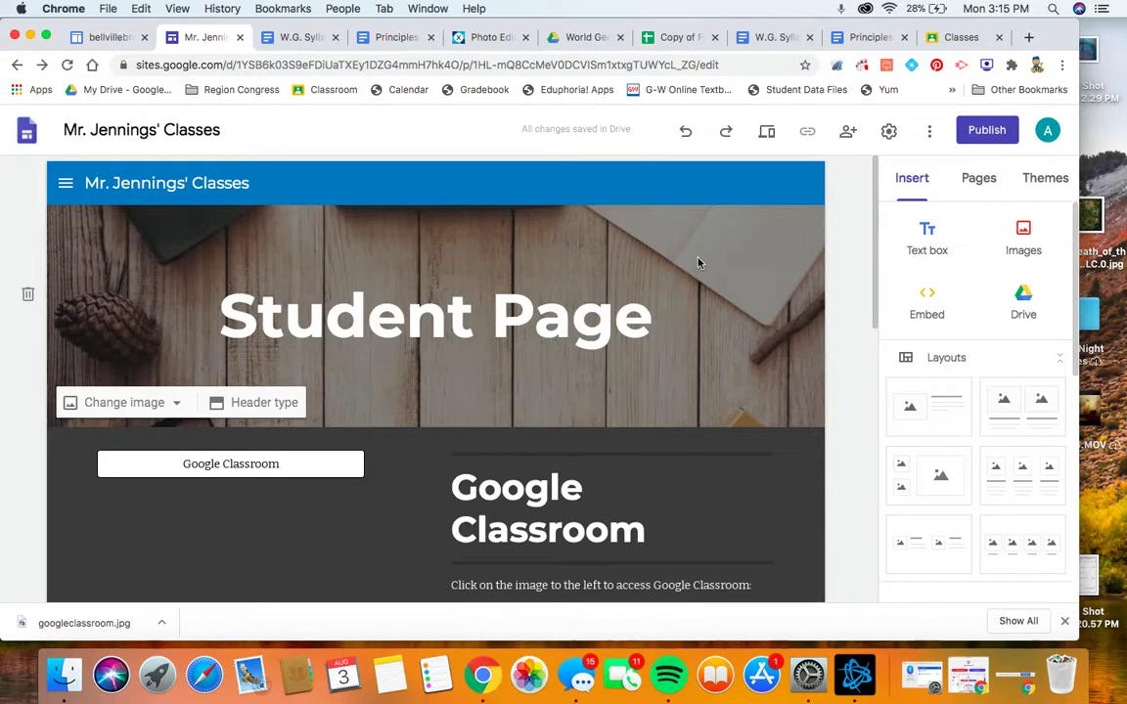
pyautogui.click(978, 180)
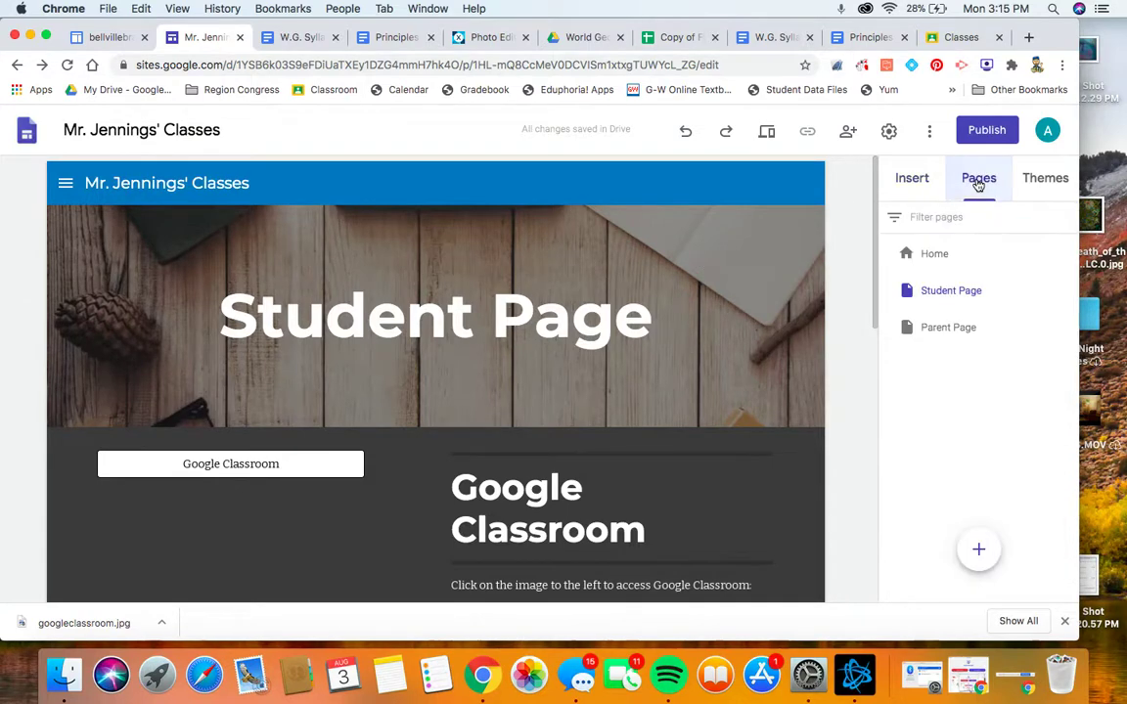
pyautogui.click(67, 184)
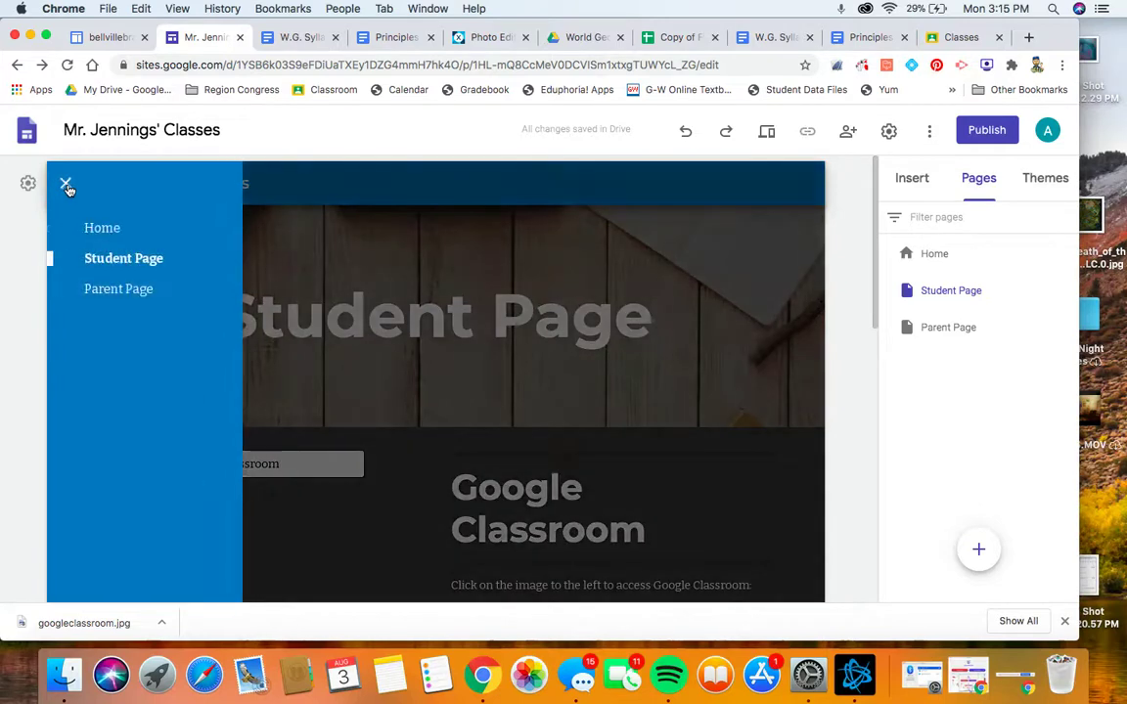
pyautogui.click(122, 291)
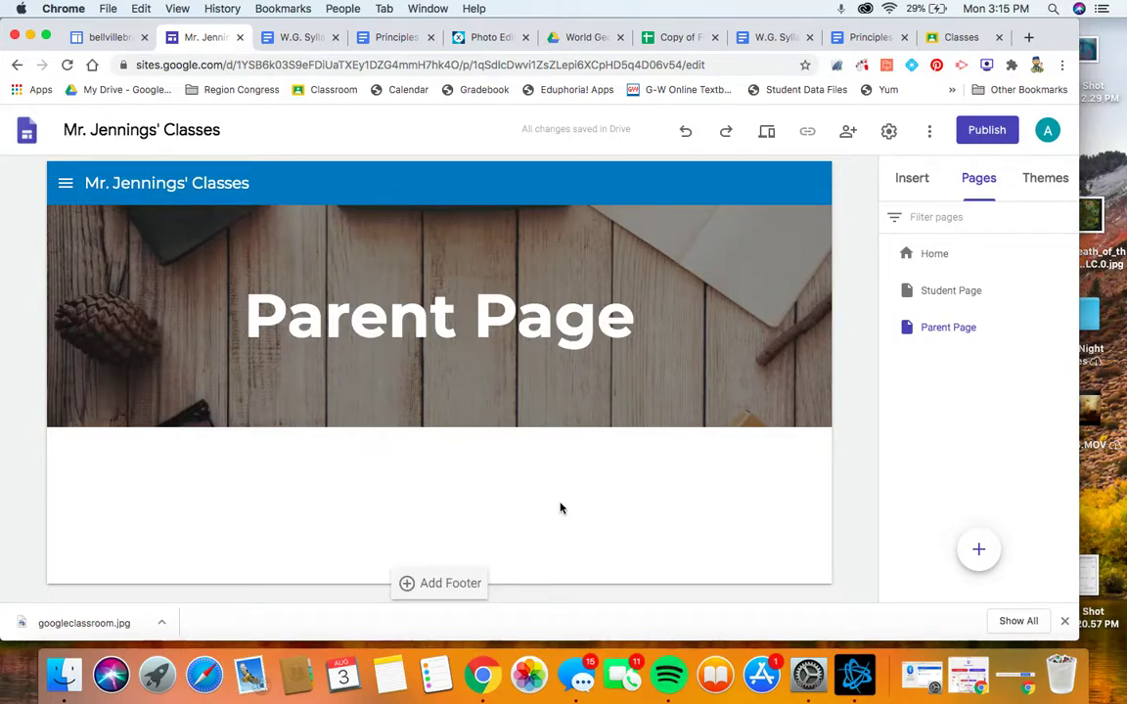
# - Insert a text box on the Parent Page and narrow it to the right half of the section
pyautogui.click(918, 178)
pyautogui.click(926, 240)
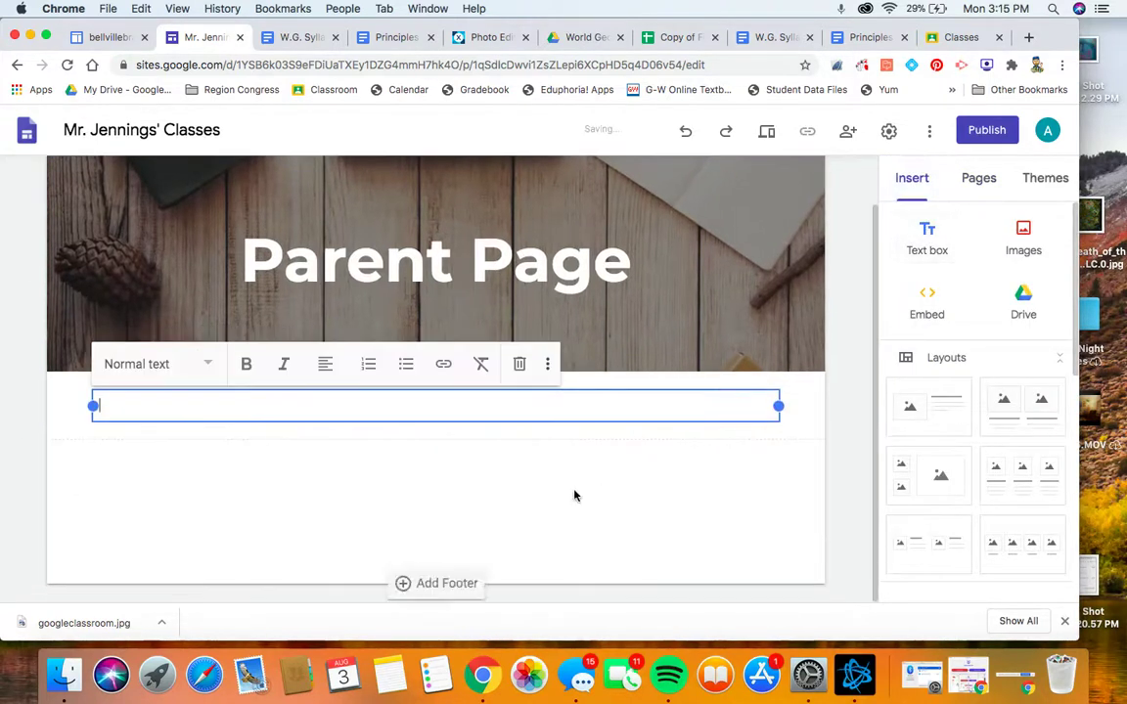
pyautogui.moveTo(92, 405); pyautogui.dragTo(463, 418)
# - Enter "Meet" and the teacher's name in Title style, and widen the text box so the title fits on one line
pyautogui.click(477, 374)
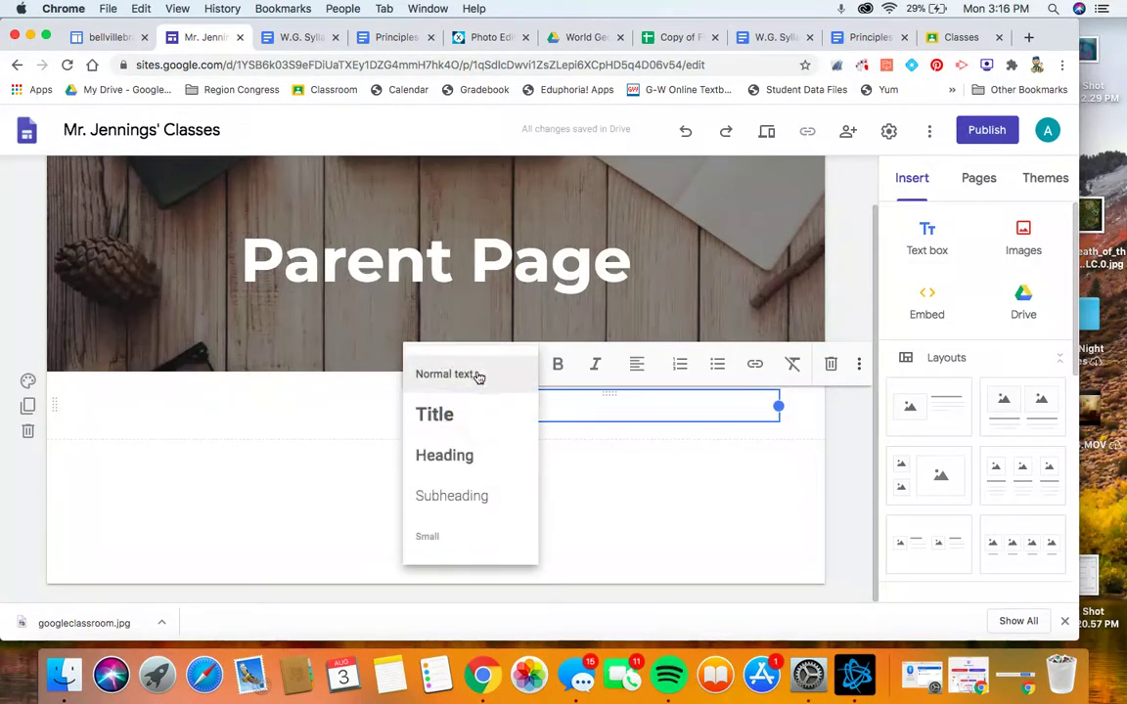
pyautogui.click(466, 429)
pyautogui.write('A')
pyautogui.press('BackSpace')
pyautogui.write('Meet Mr. Jennings')
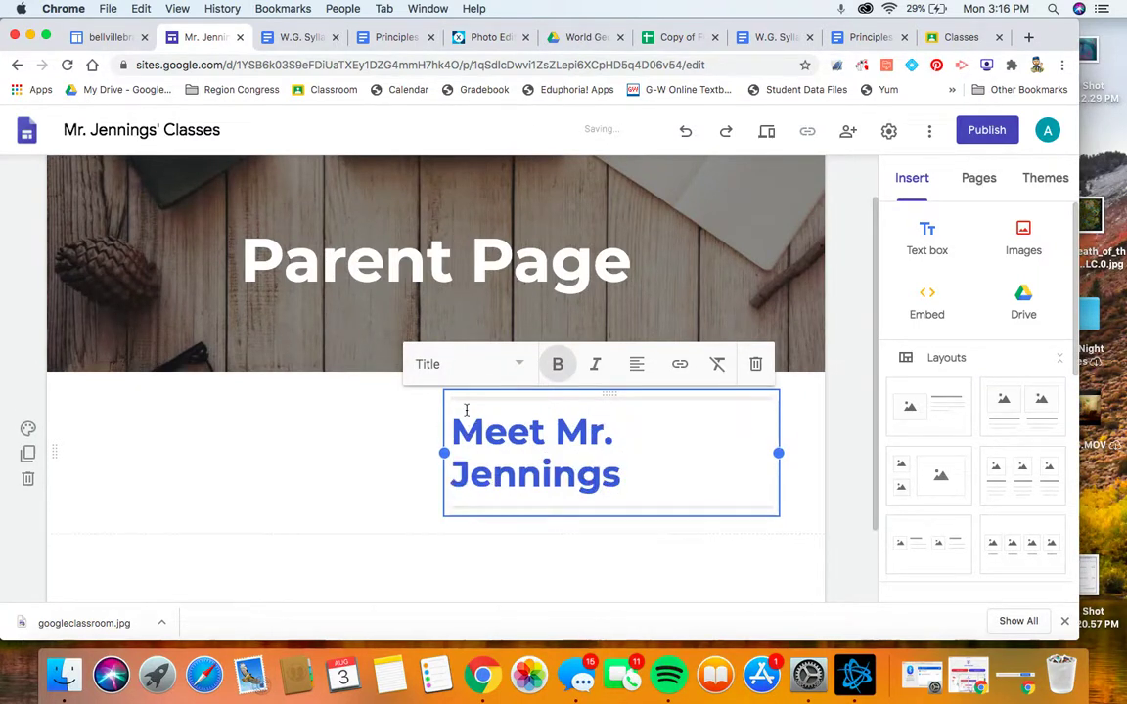
pyautogui.moveTo(442, 453); pyautogui.dragTo(391, 446)
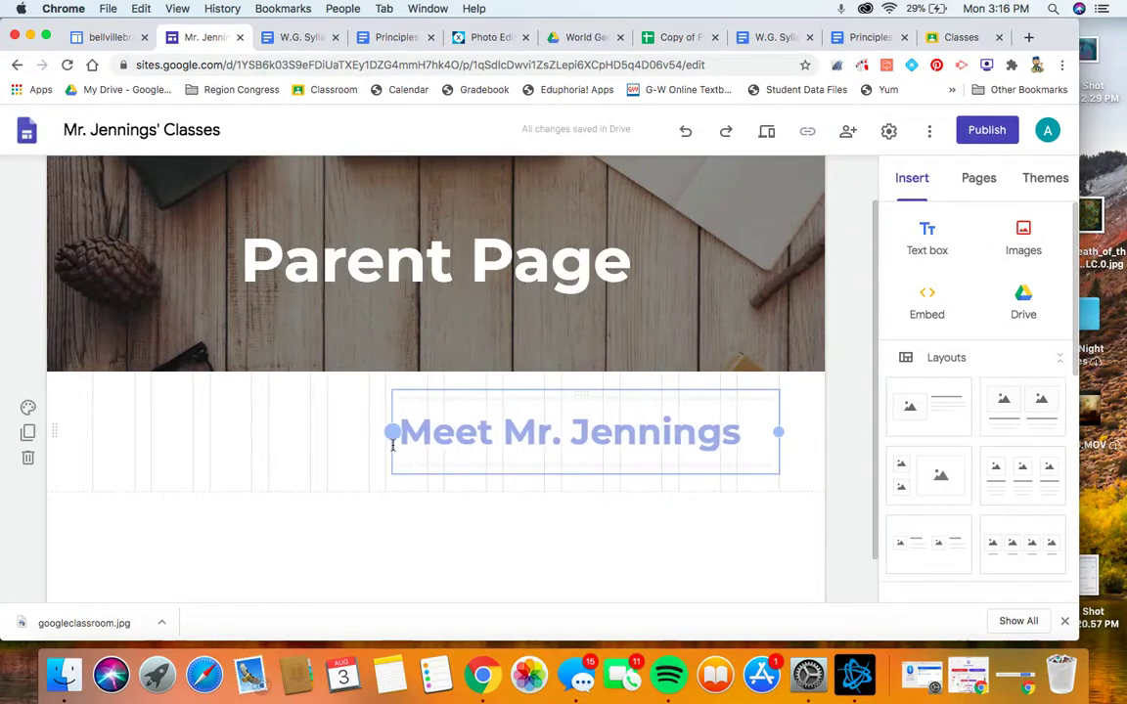
# - Below the title, add the text "Type a little bit about yourself and something about your classes"
pyautogui.press('Return')
pyautogui.write('Type a little')
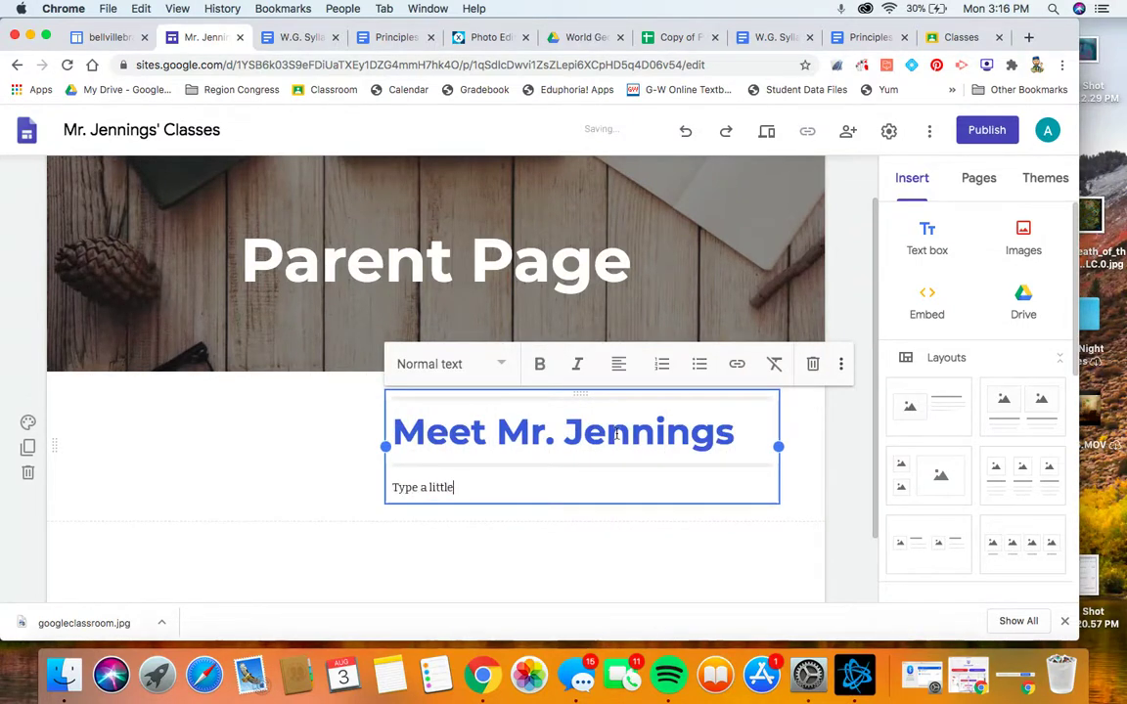
pyautogui.write(' bit about yours')
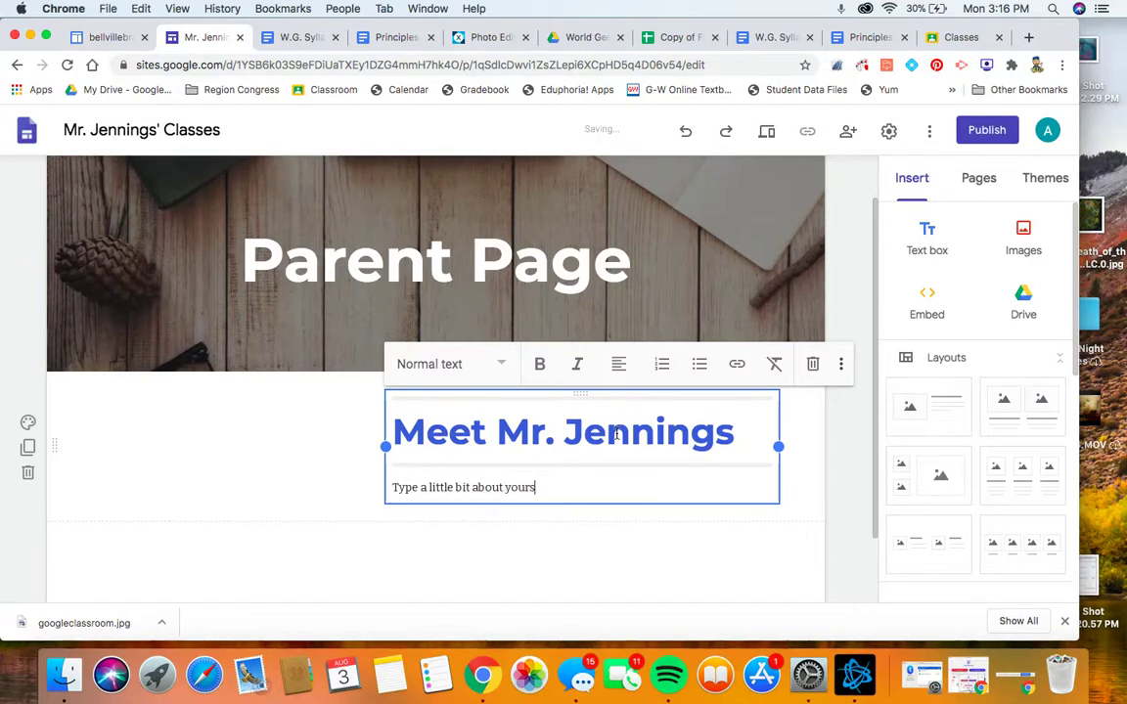
pyautogui.write('elf and ')
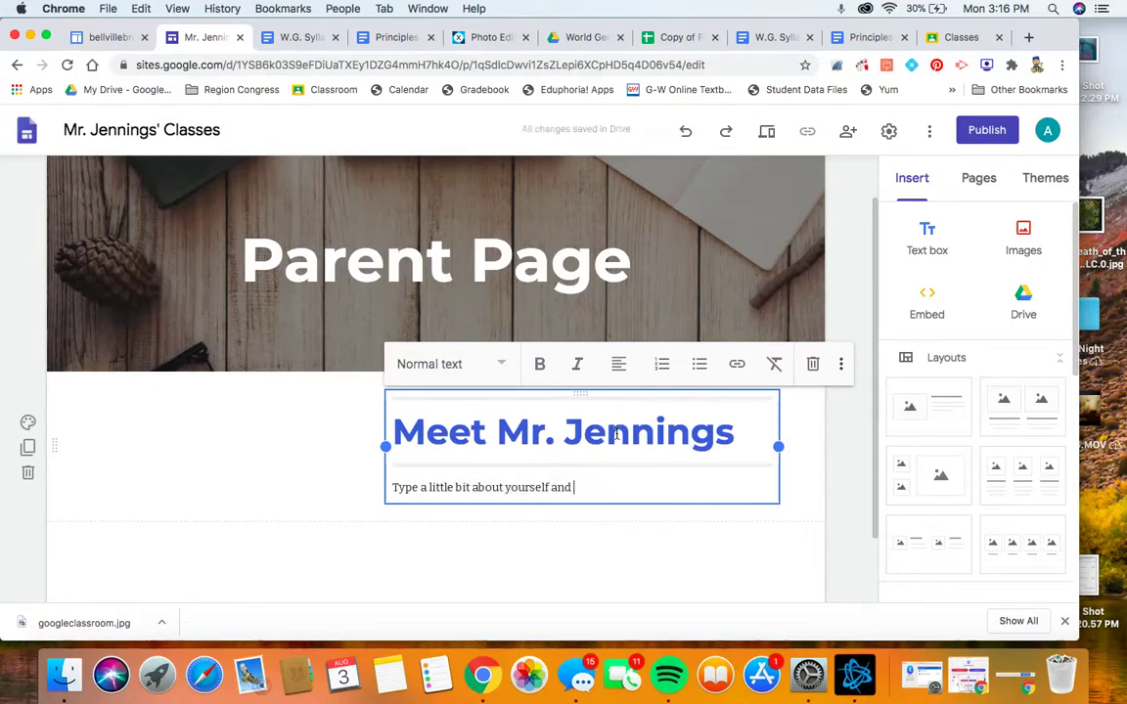
pyautogui.write('something')
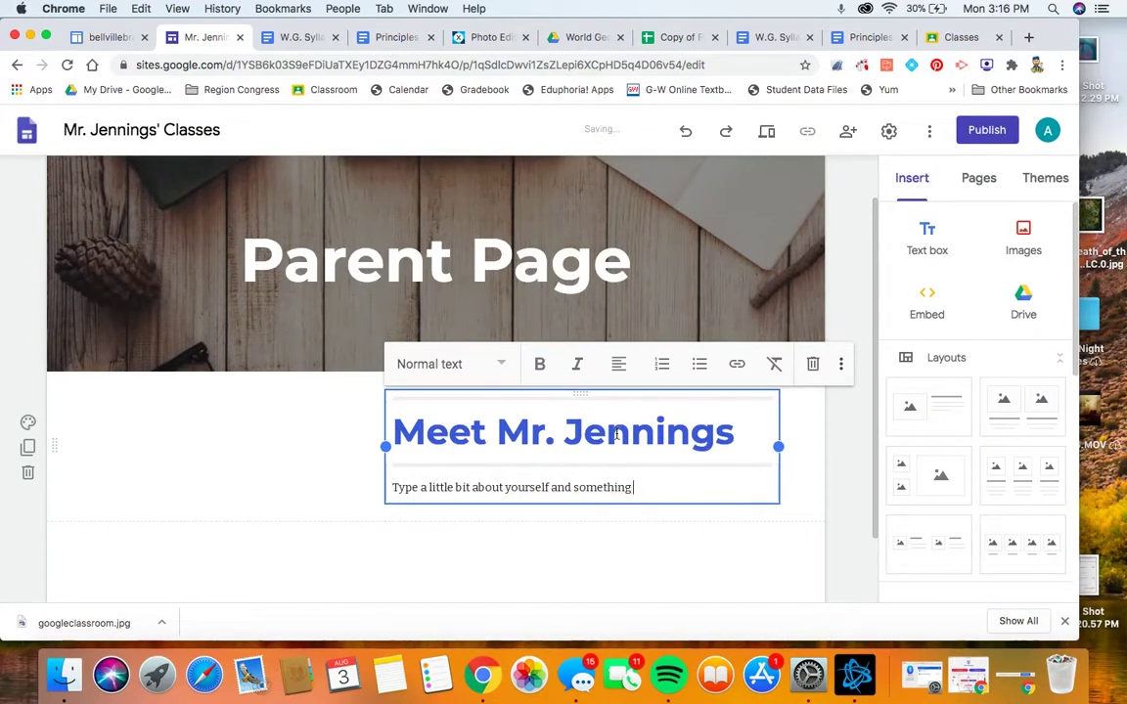
pyautogui.write('about your classes')
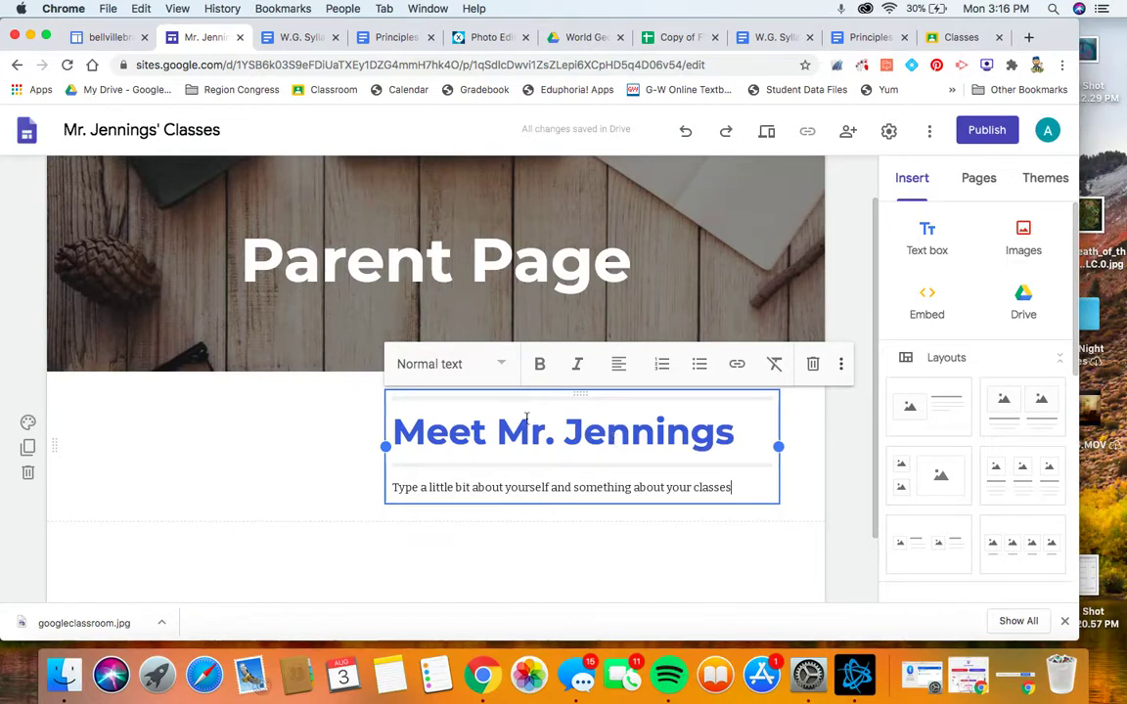
# - Upload the JPG starting with 06841771-7D09 from Downloads and place it to the left of the teacher introduction text
pyautogui.click(153, 452)
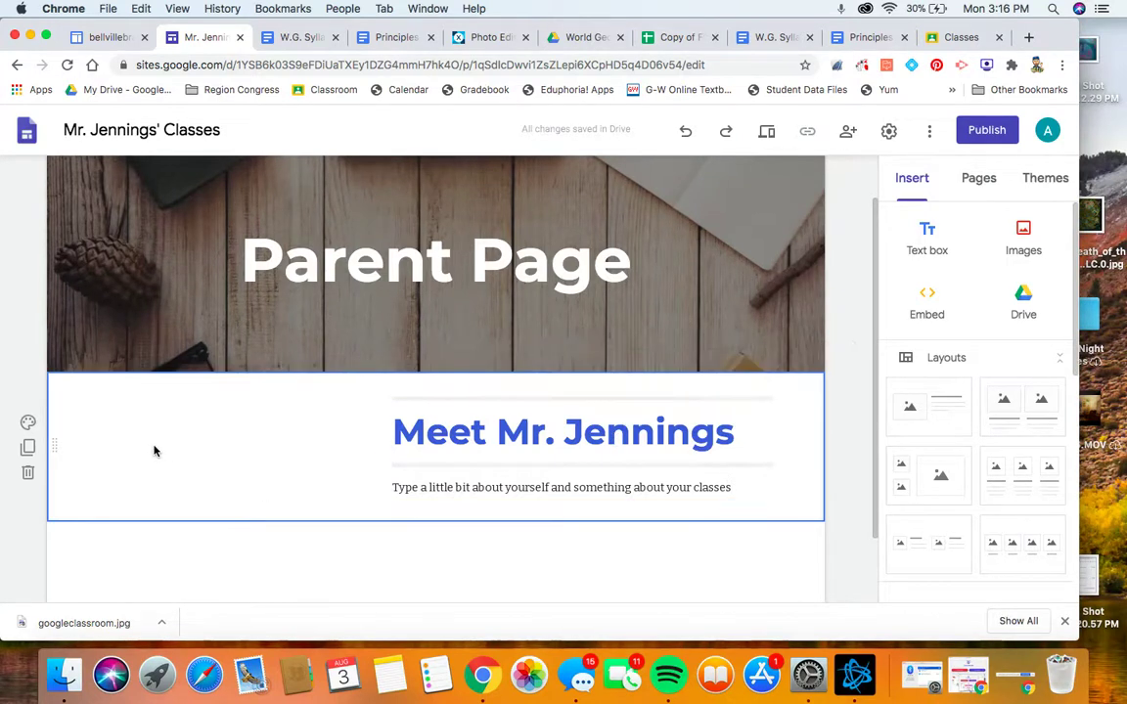
pyautogui.click(1027, 245)
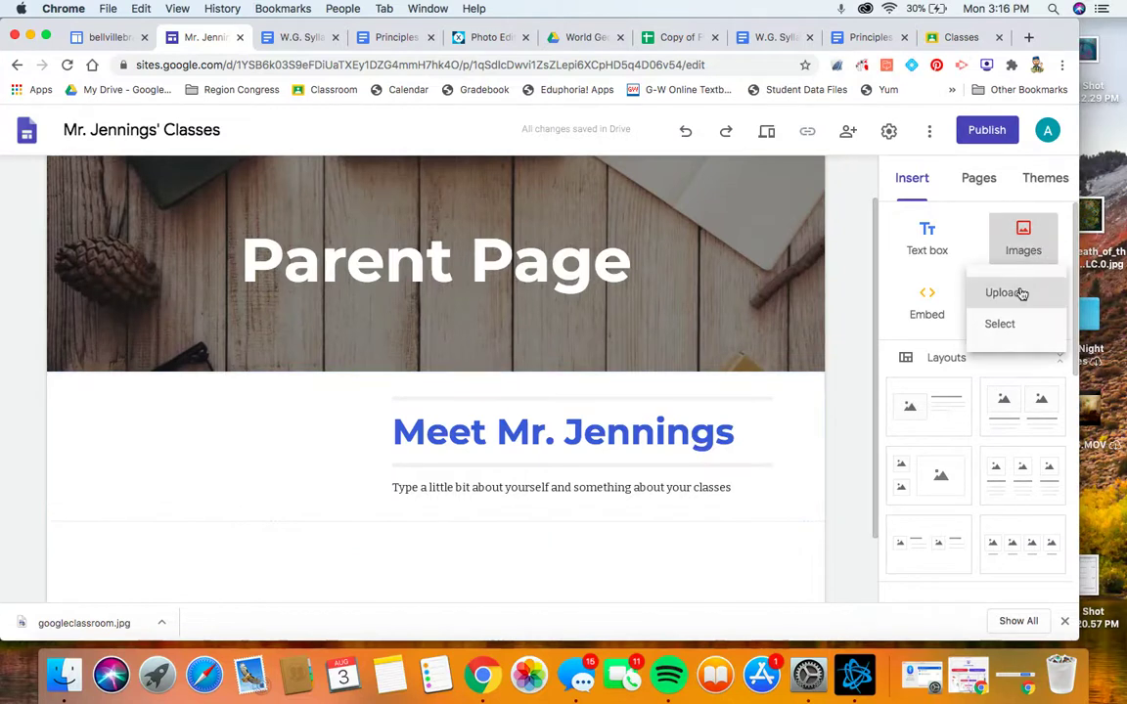
pyautogui.click(1004, 292)
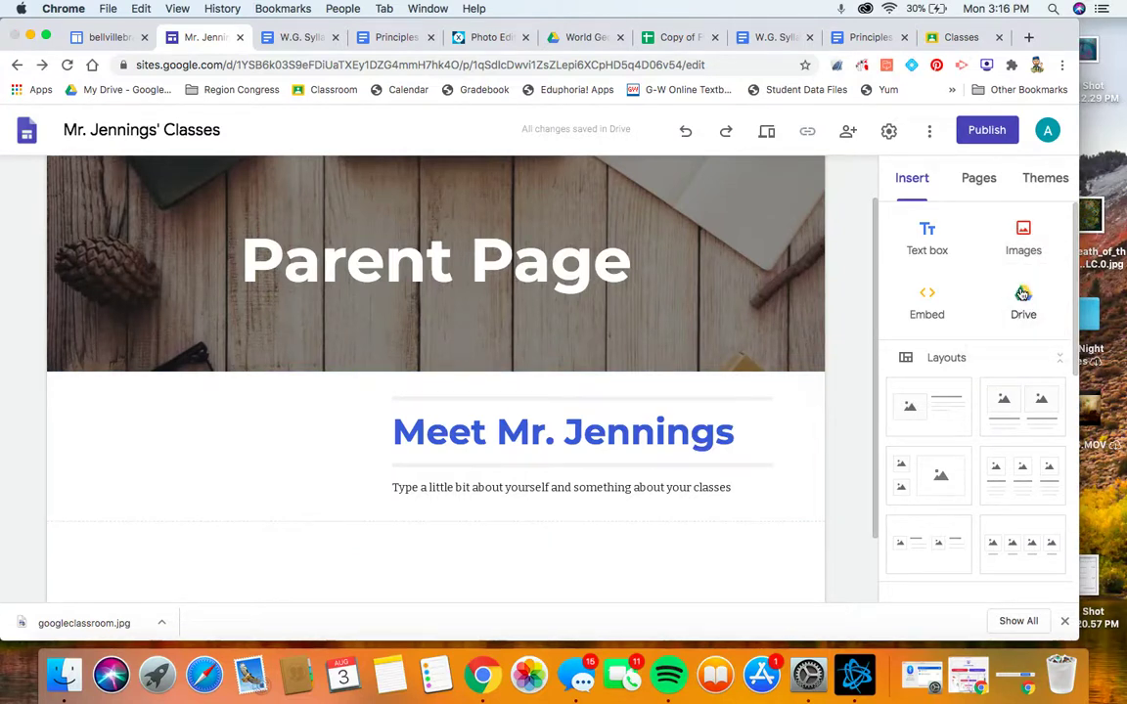
pyautogui.scroll(-4, 516, 276)
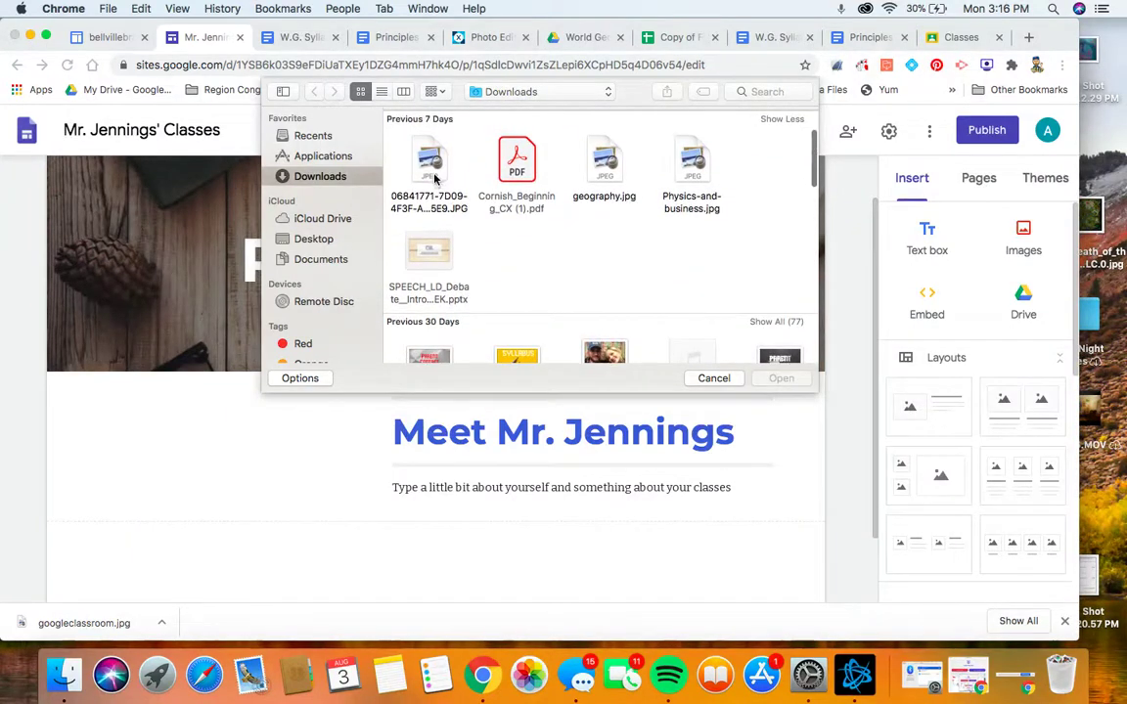
pyautogui.click(395, 164)
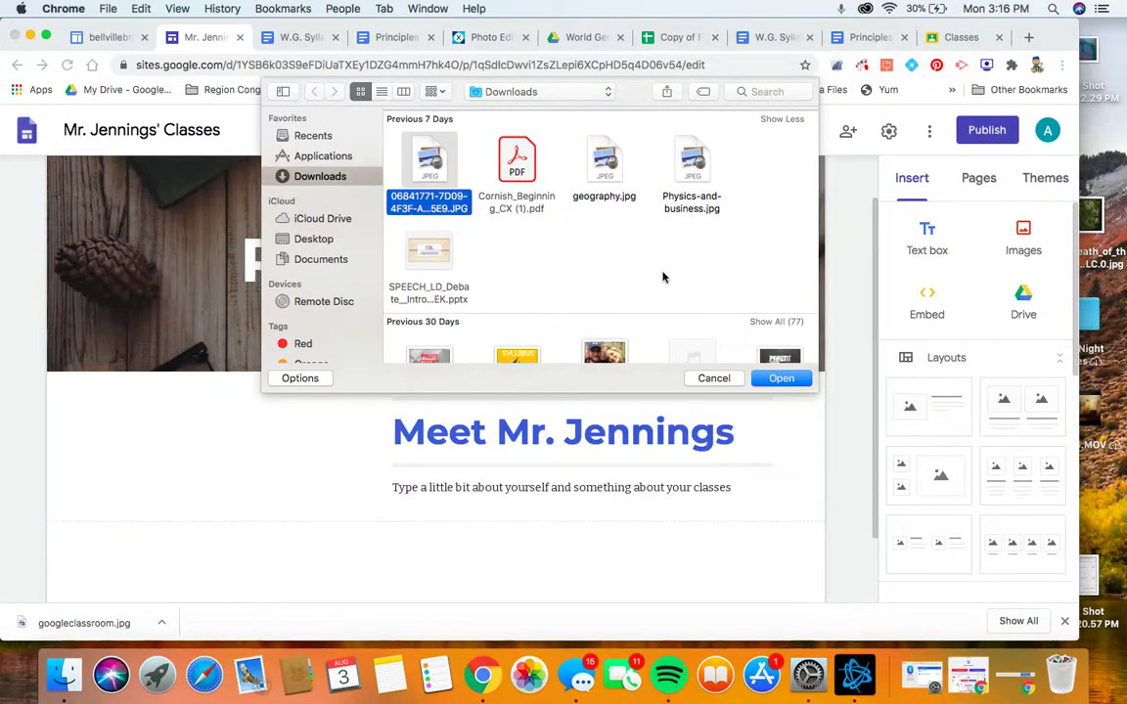
pyautogui.click(782, 379)
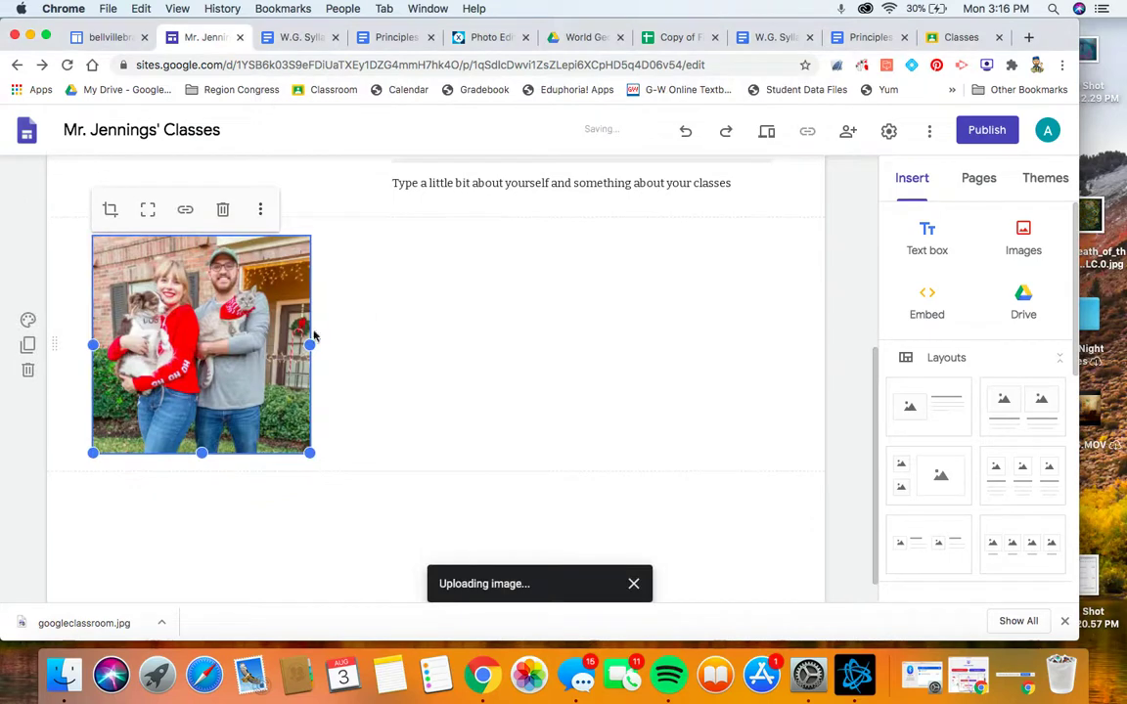
pyautogui.moveTo(218, 323); pyautogui.dragTo(191, 387)
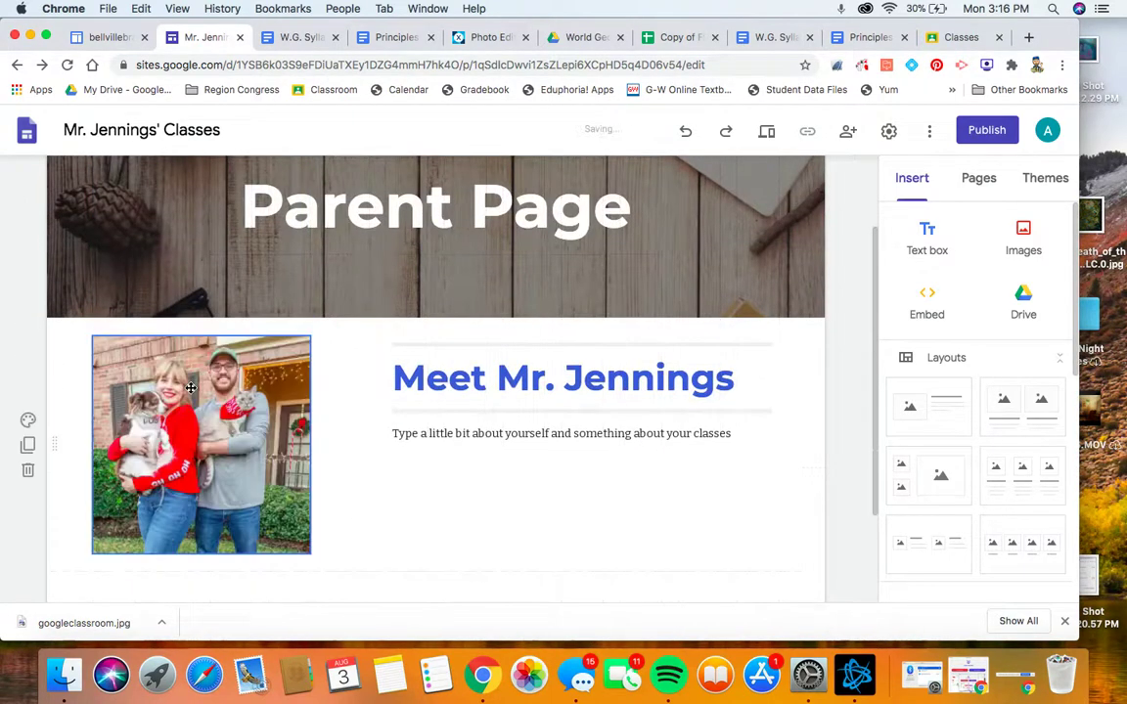
# - Add an empty caption beneath the family photo on the Parent Page
pyautogui.click(242, 427)
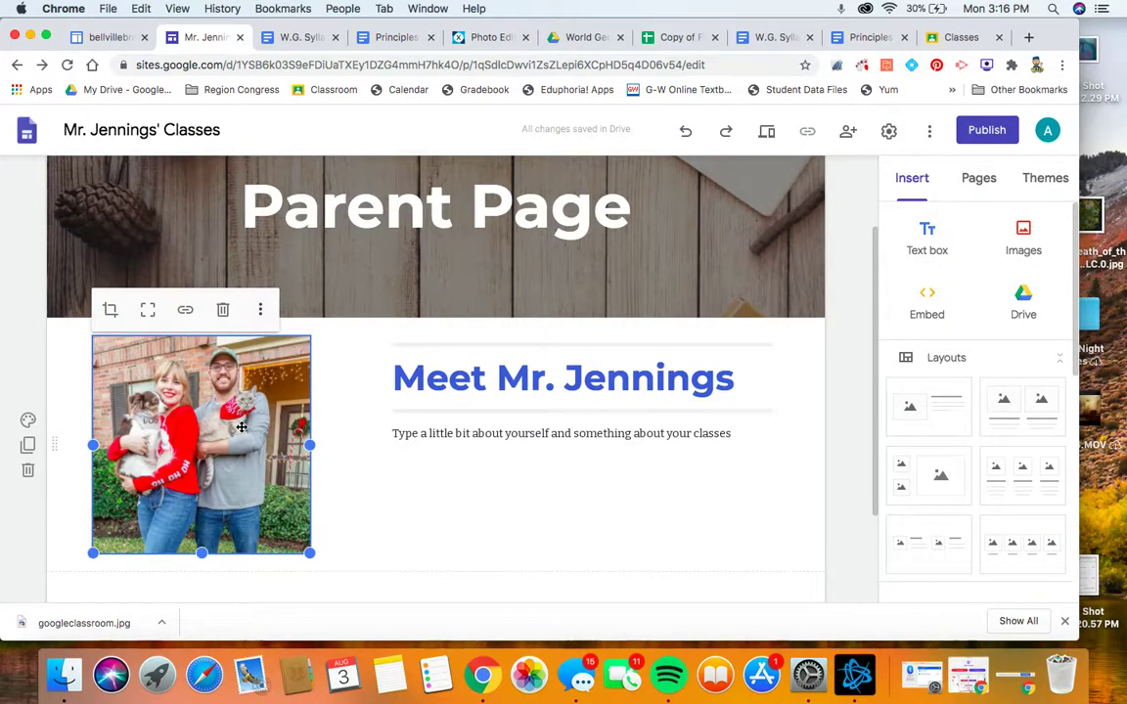
pyautogui.click(260, 309)
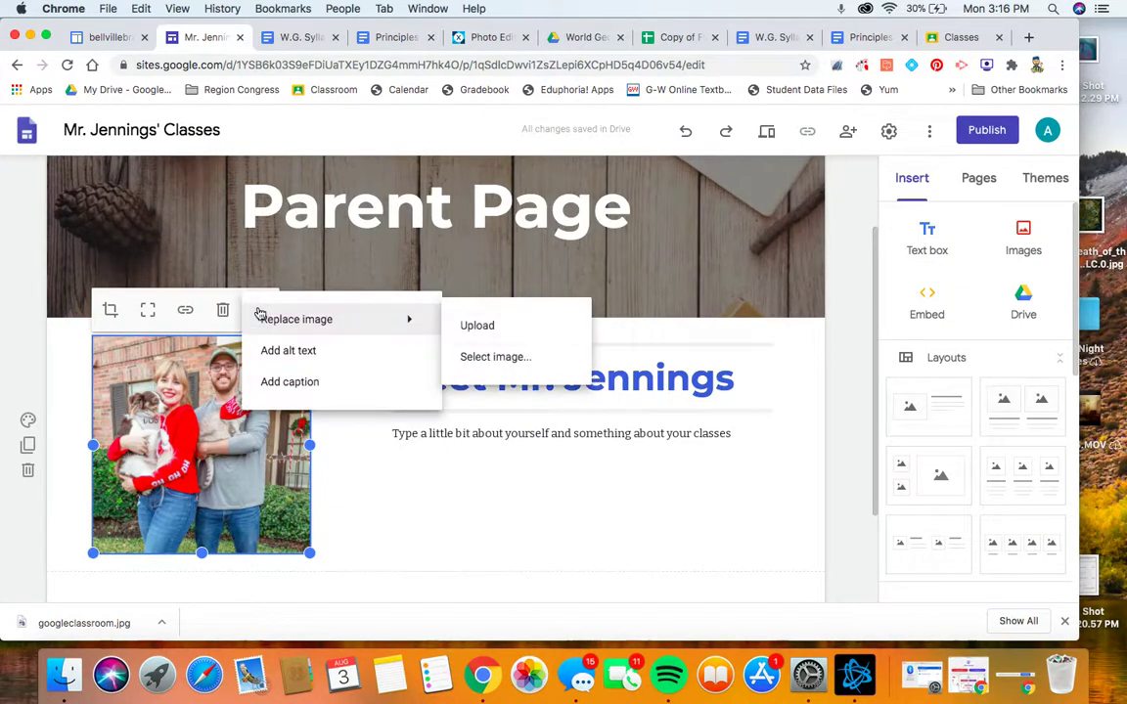
pyautogui.click(260, 309)
pyautogui.click(262, 309)
pyautogui.click(292, 384)
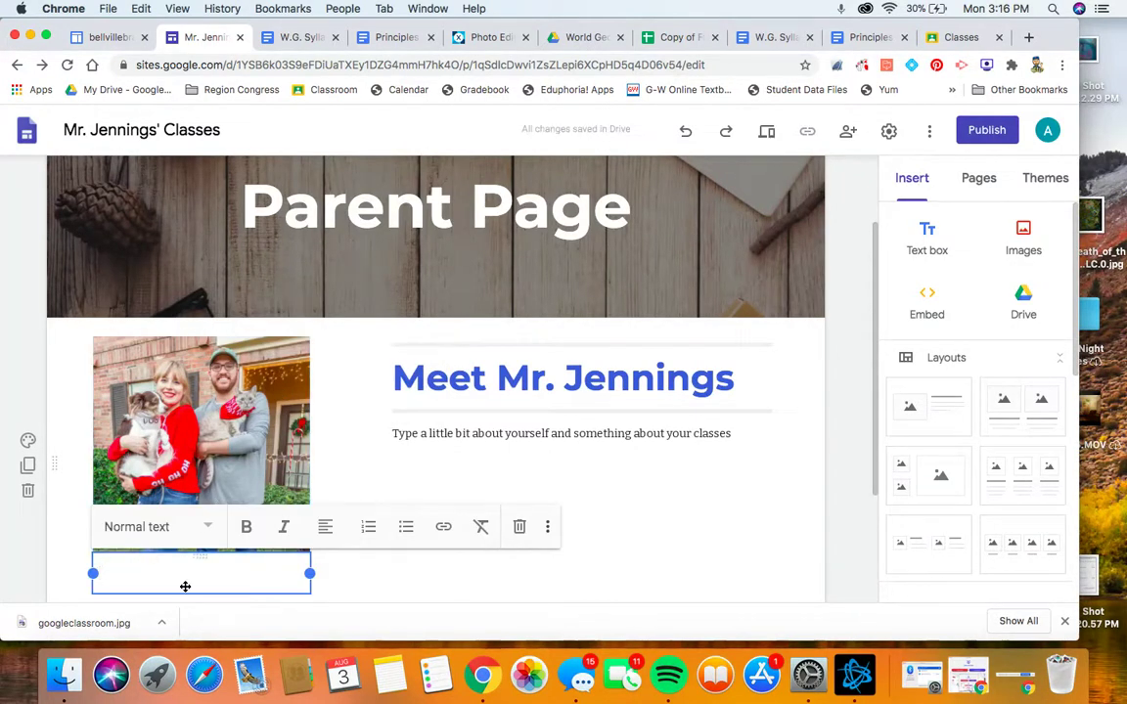
# - Enter the photo caption "My wife, my dog (Leia), my cat (Penny), and me!"
pyautogui.write('My wife, my dol')
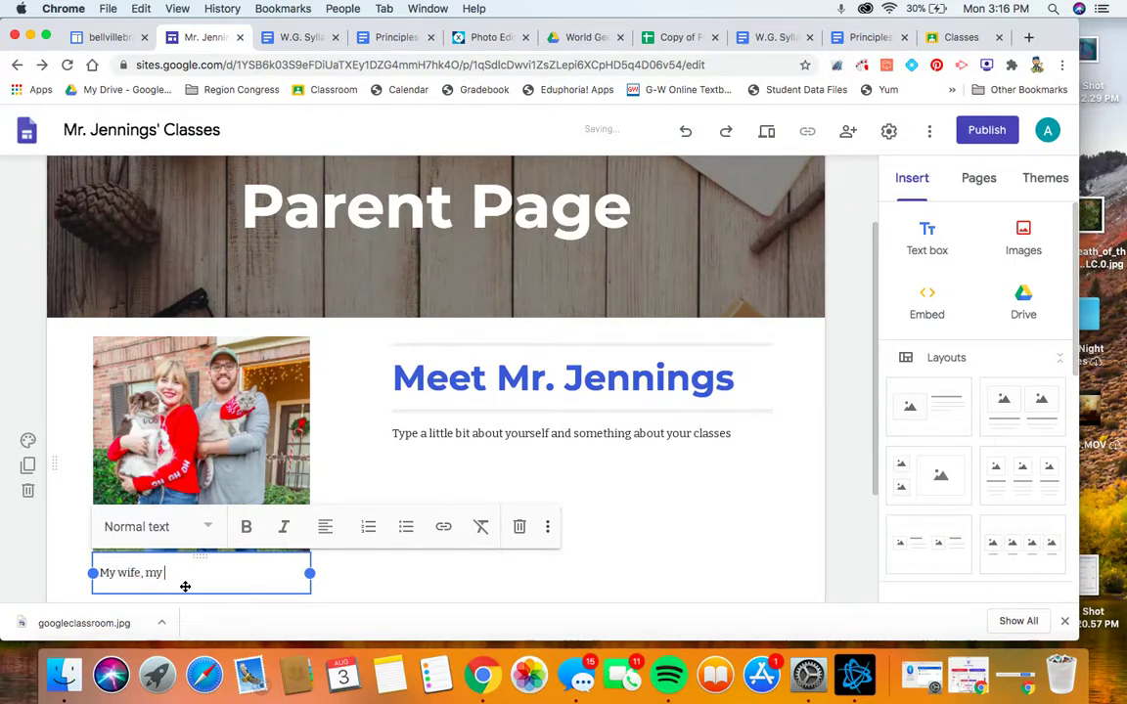
pyautogui.press('BackSpace')
pyautogui.write('g (Leia, a')
pyautogui.press('BackSpace')
pyautogui.press('BackSpace')
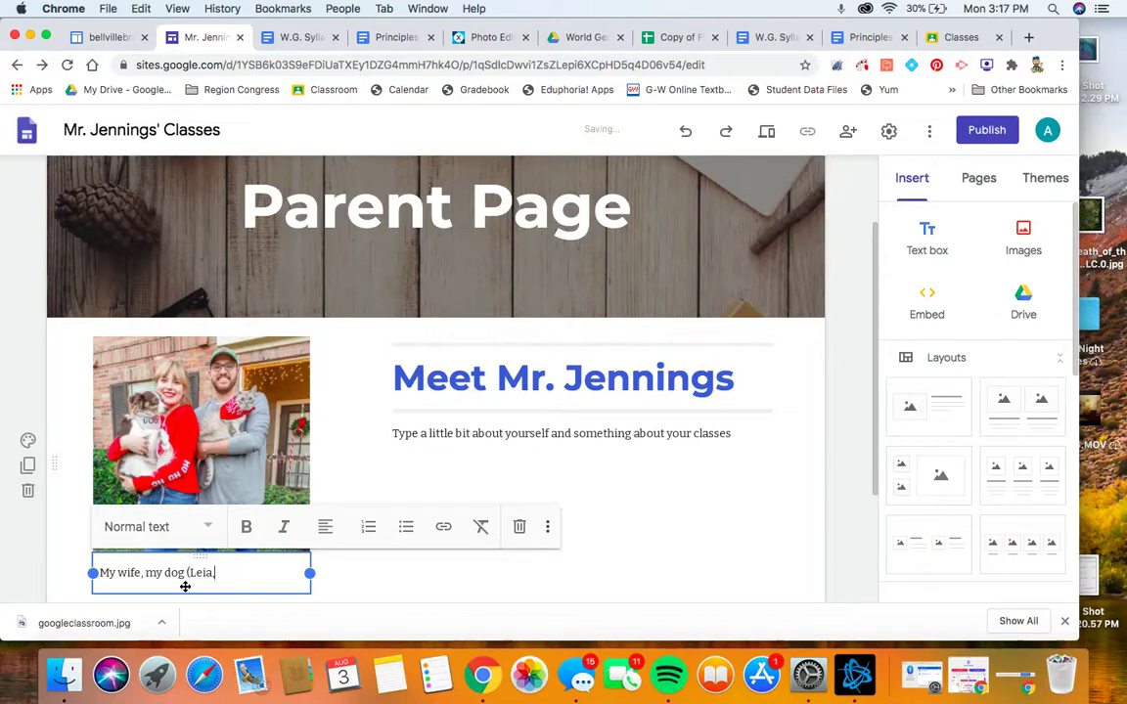
pyautogui.press('BackSpace')
pyautogui.write('), my cat (Penny), and')
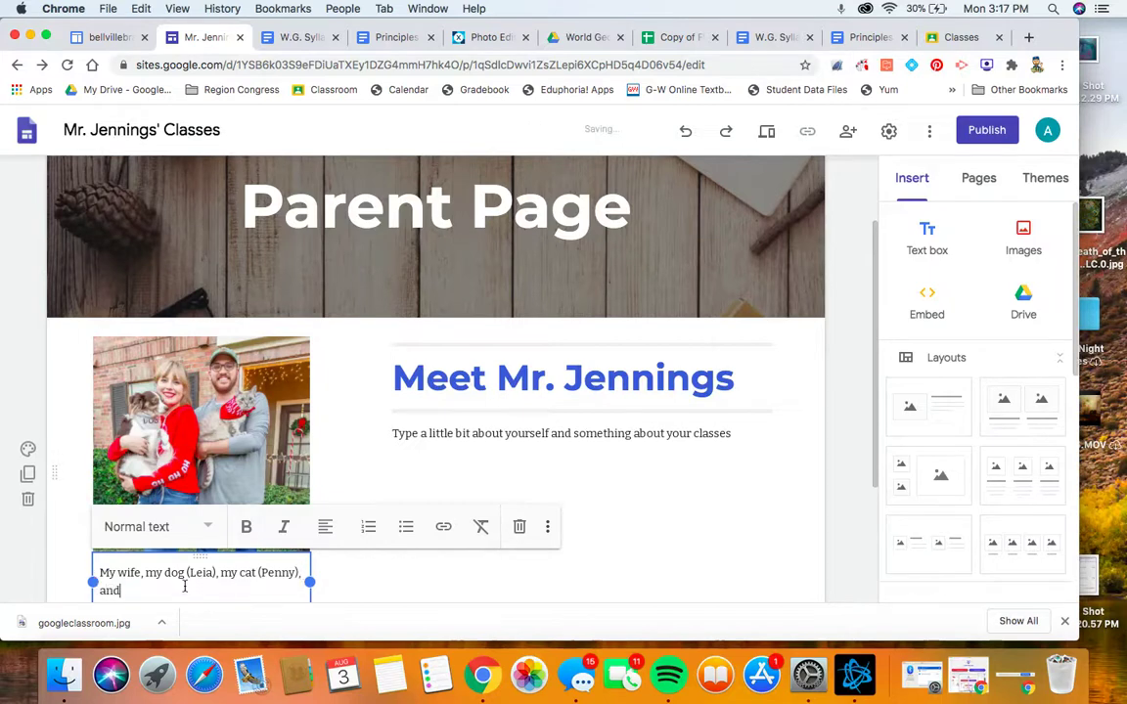
pyautogui.write(' me!')
pyautogui.click(616, 530)
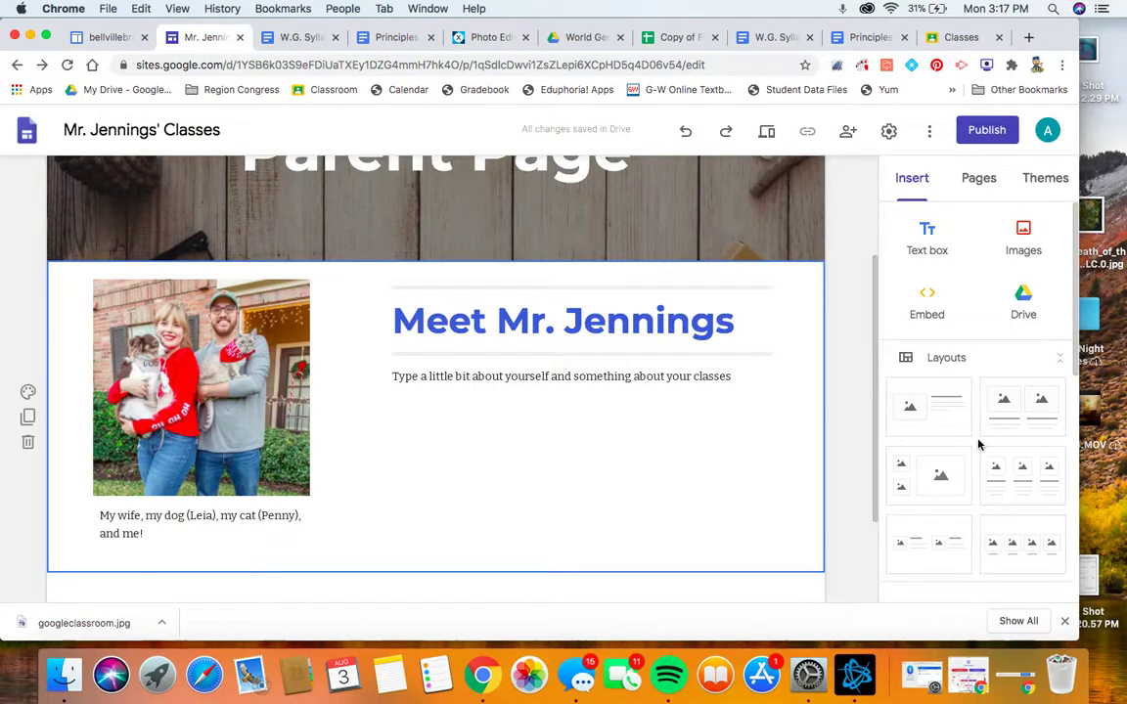
# - Upload _JBKdviweXI.jpg from Downloads into a new section below the captioned family photo and enlarge the image
pyautogui.scroll(-8, 975, 367)
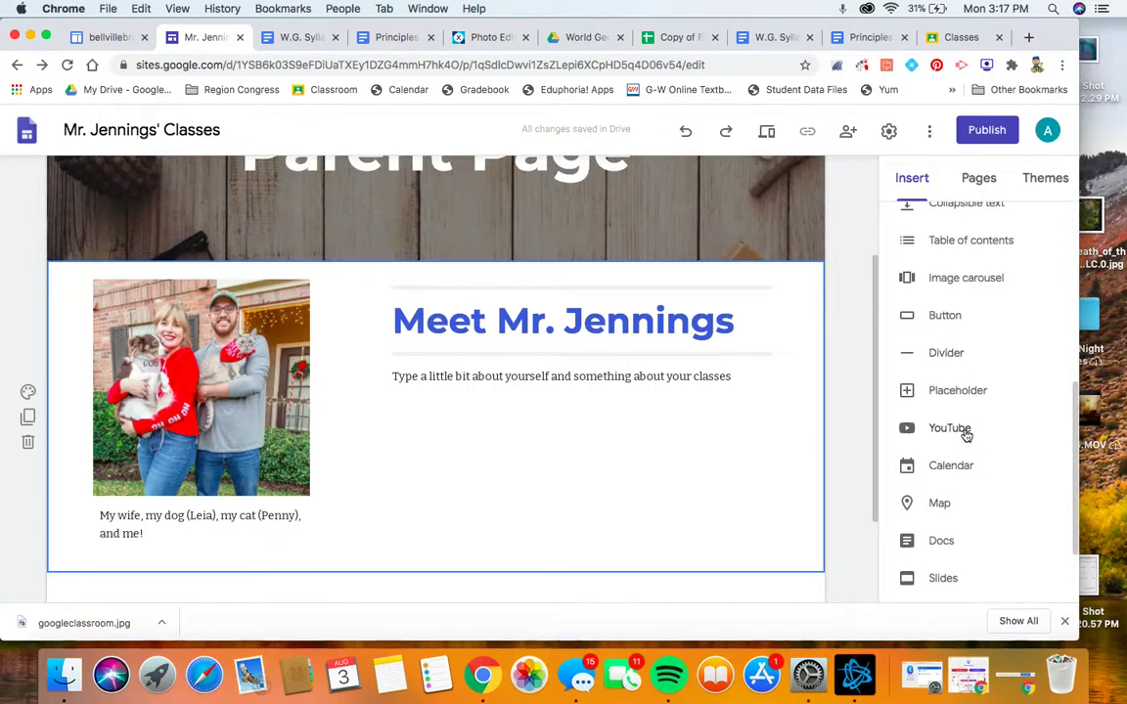
pyautogui.scroll(-3, 972, 440)
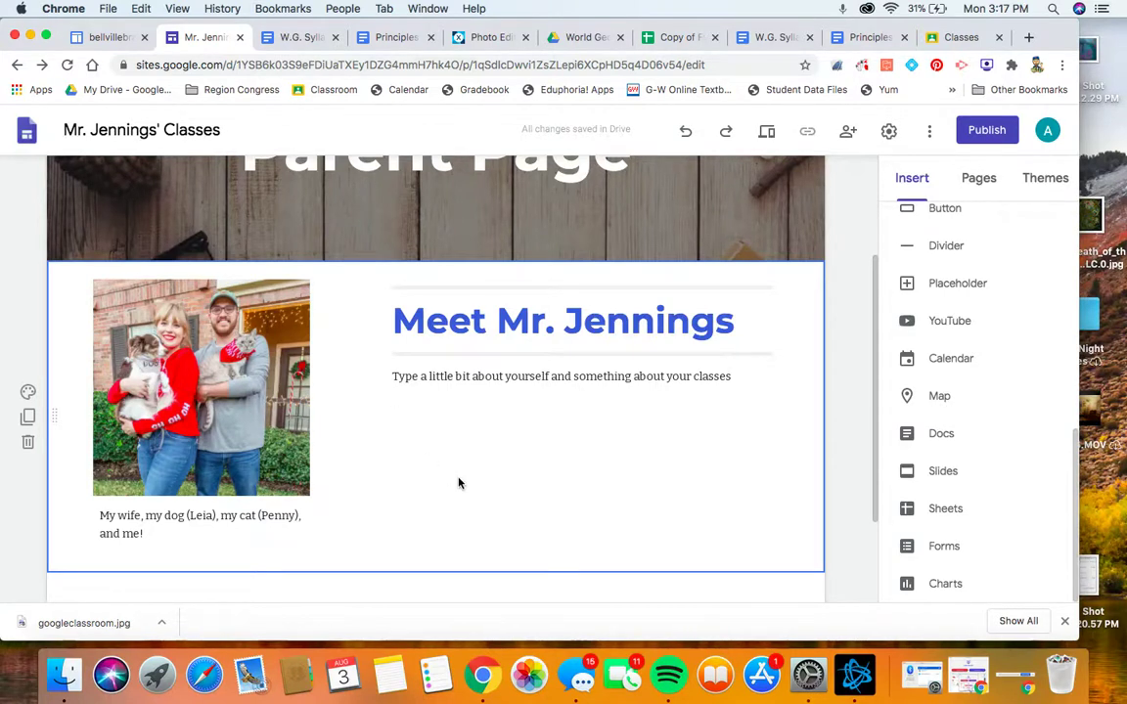
pyautogui.scroll(-1, 458, 483)
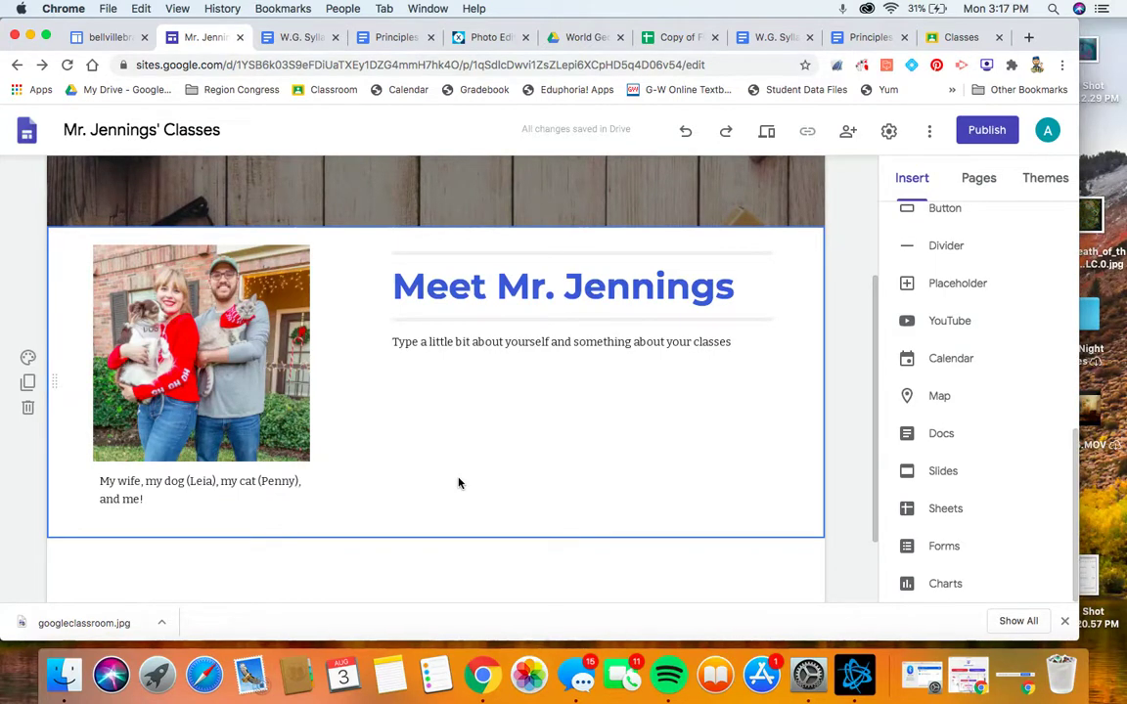
pyautogui.scroll(-3, 487, 438)
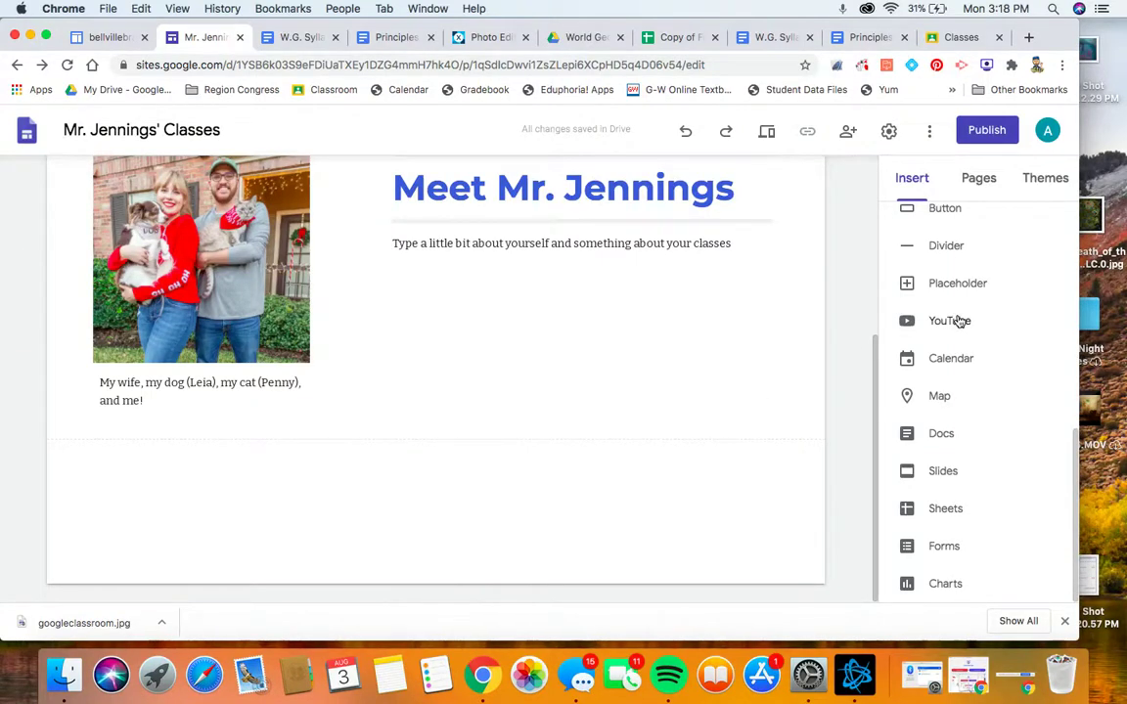
pyautogui.scroll(1, 949, 221)
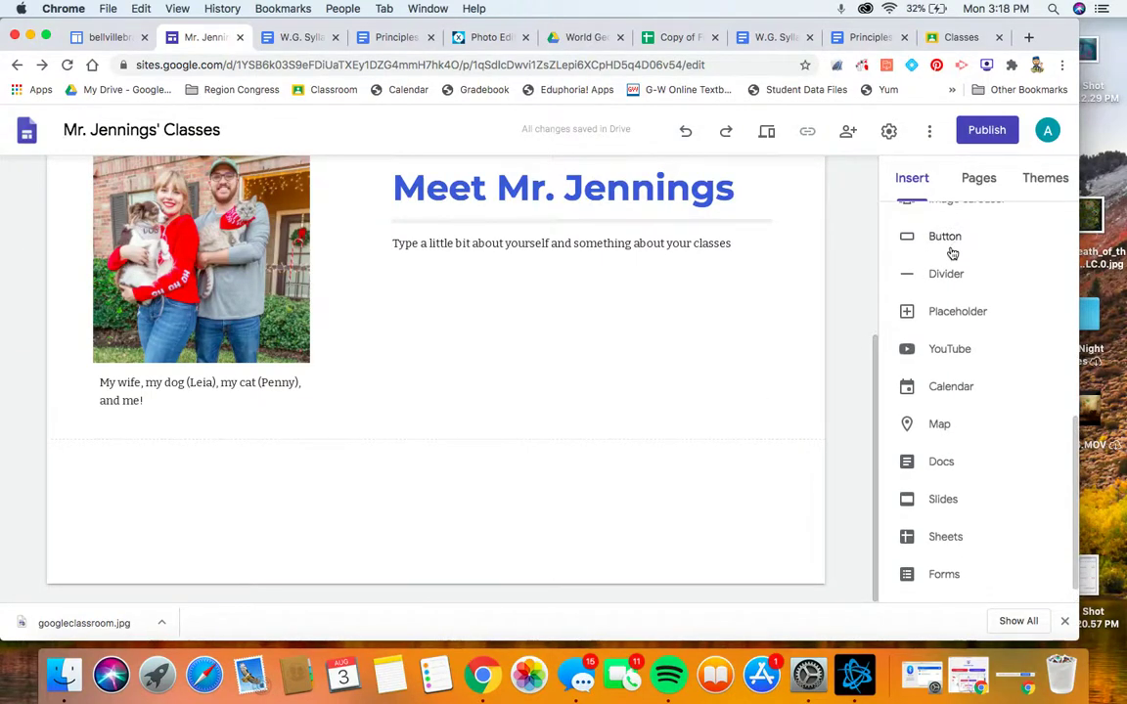
pyautogui.scroll(10, 954, 244)
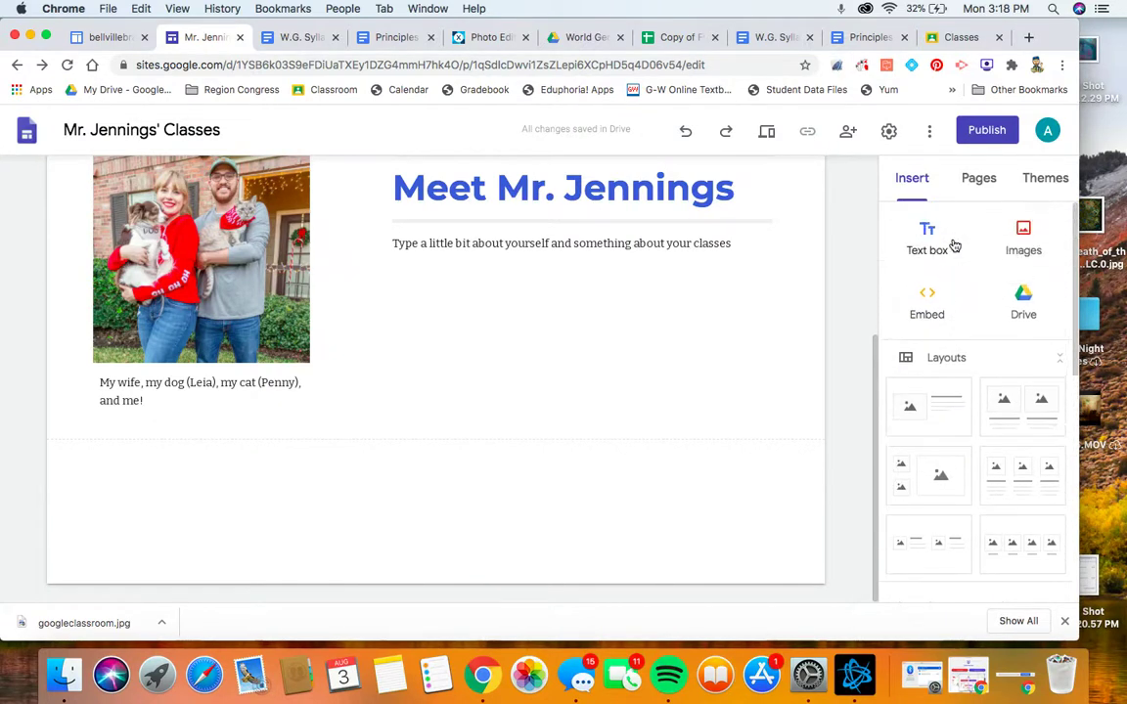
pyautogui.click(1022, 246)
pyautogui.click(1002, 292)
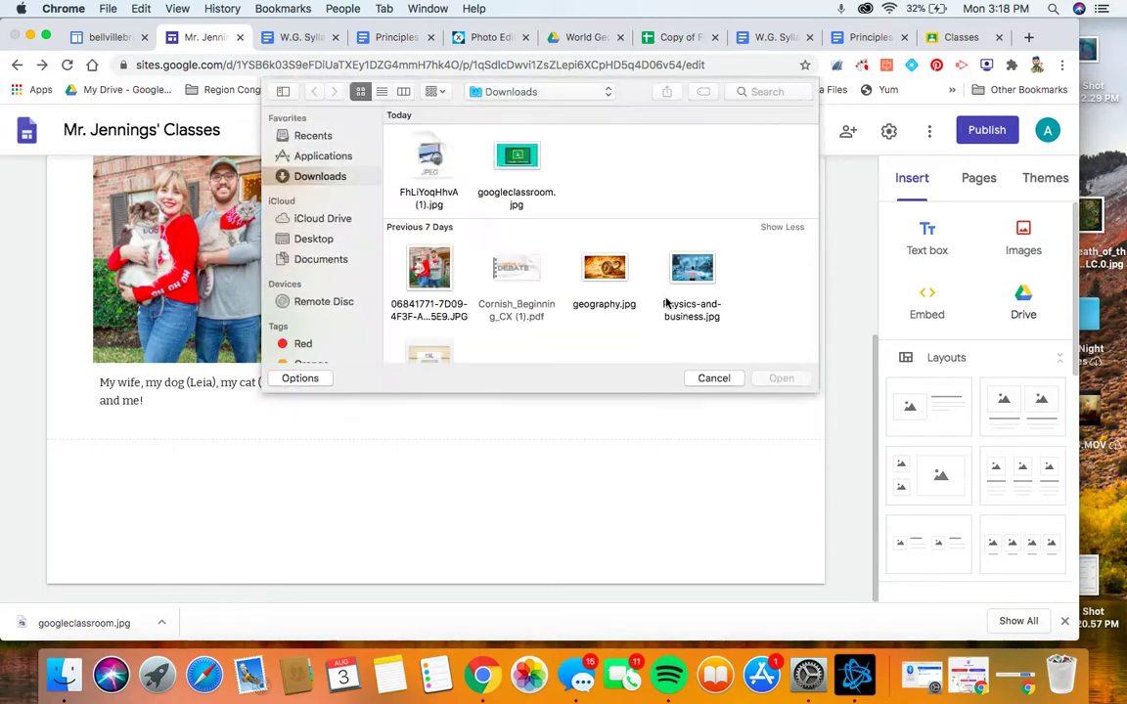
pyautogui.scroll(-5, 596, 362)
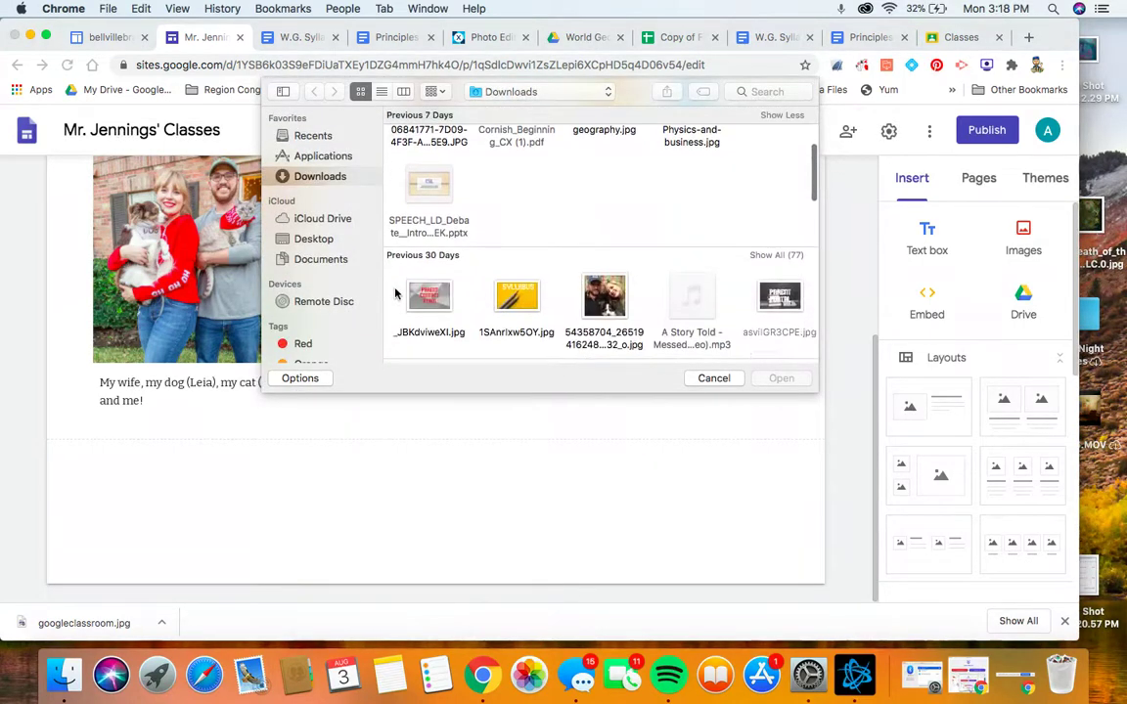
pyautogui.click(440, 292)
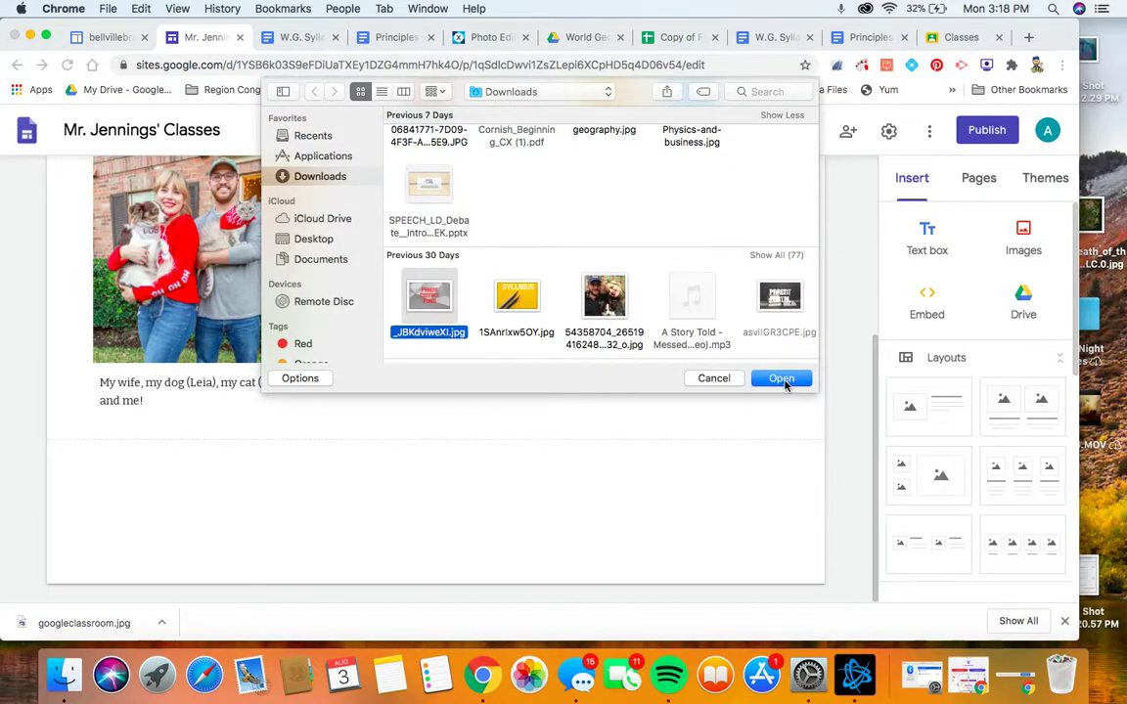
pyautogui.click(786, 379)
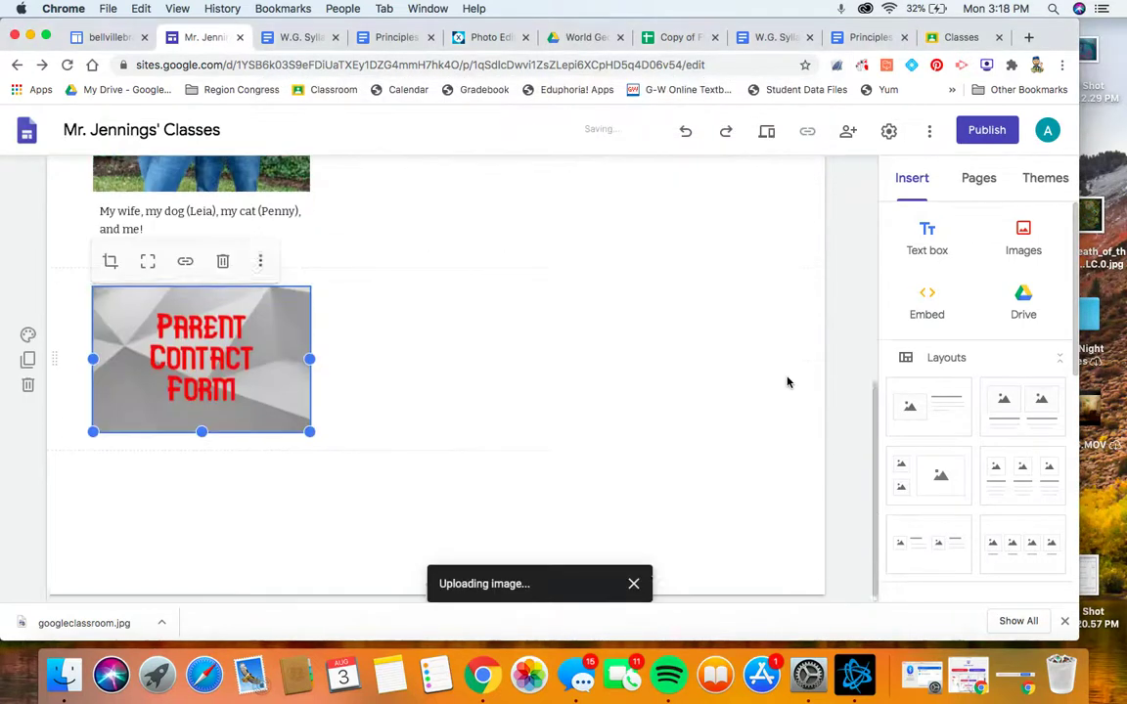
pyautogui.moveTo(309, 421); pyautogui.dragTo(385, 474)
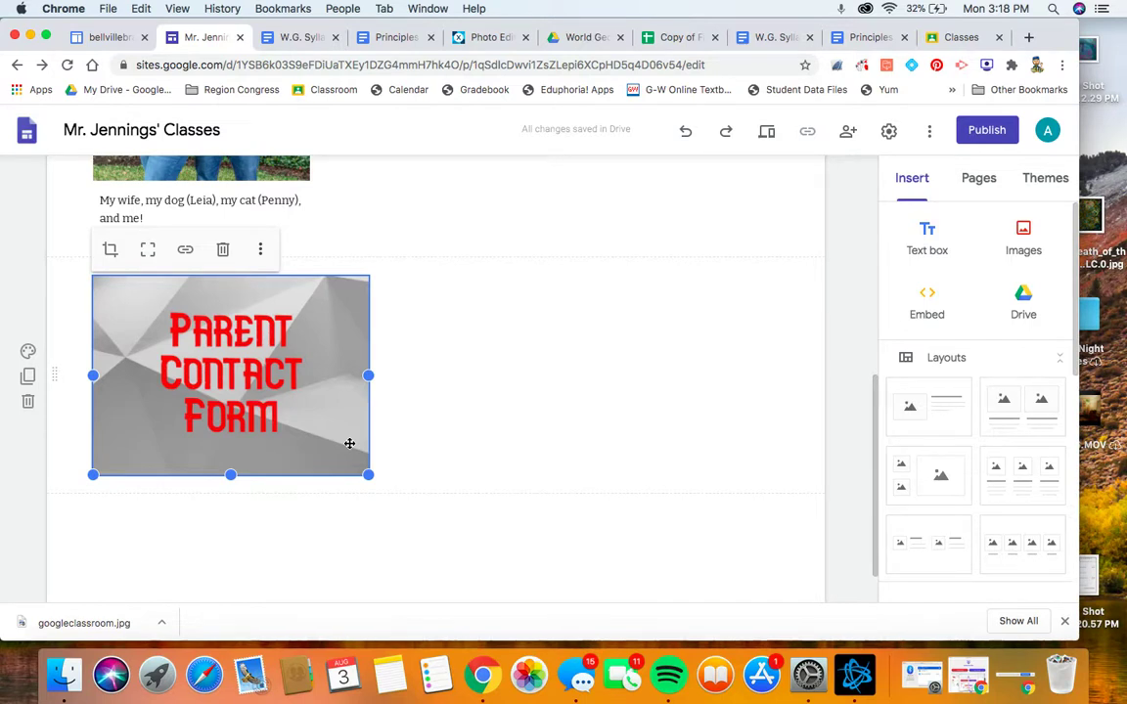
pyautogui.click(1029, 38)
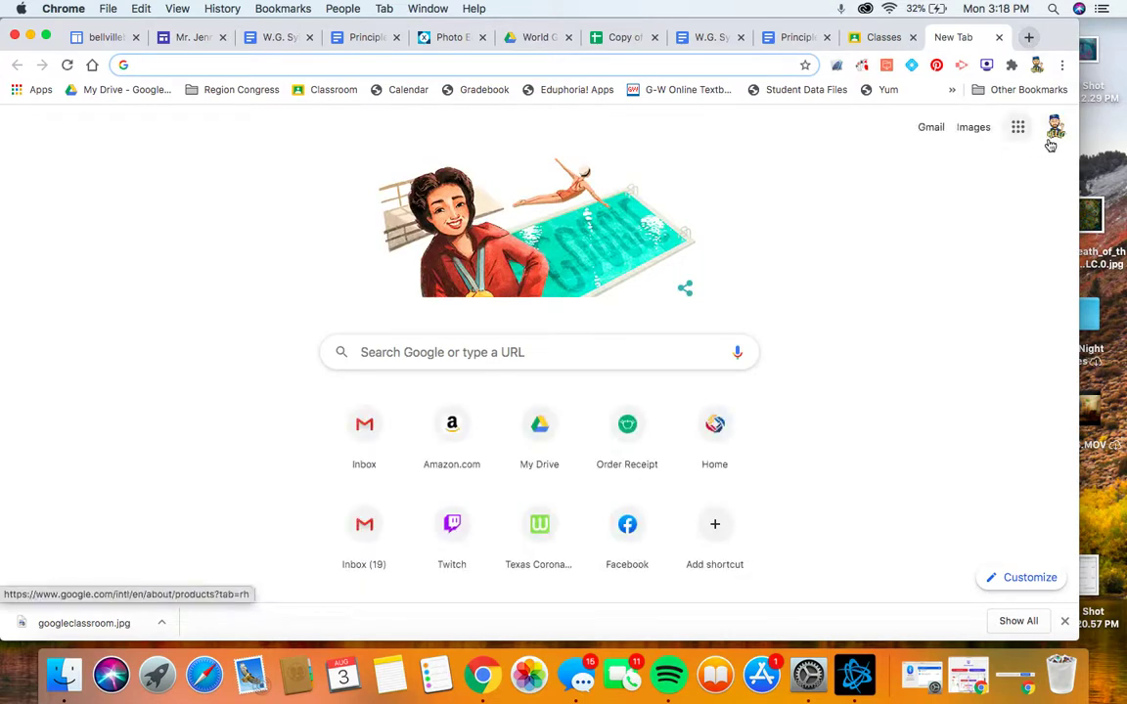
pyautogui.click(1018, 127)
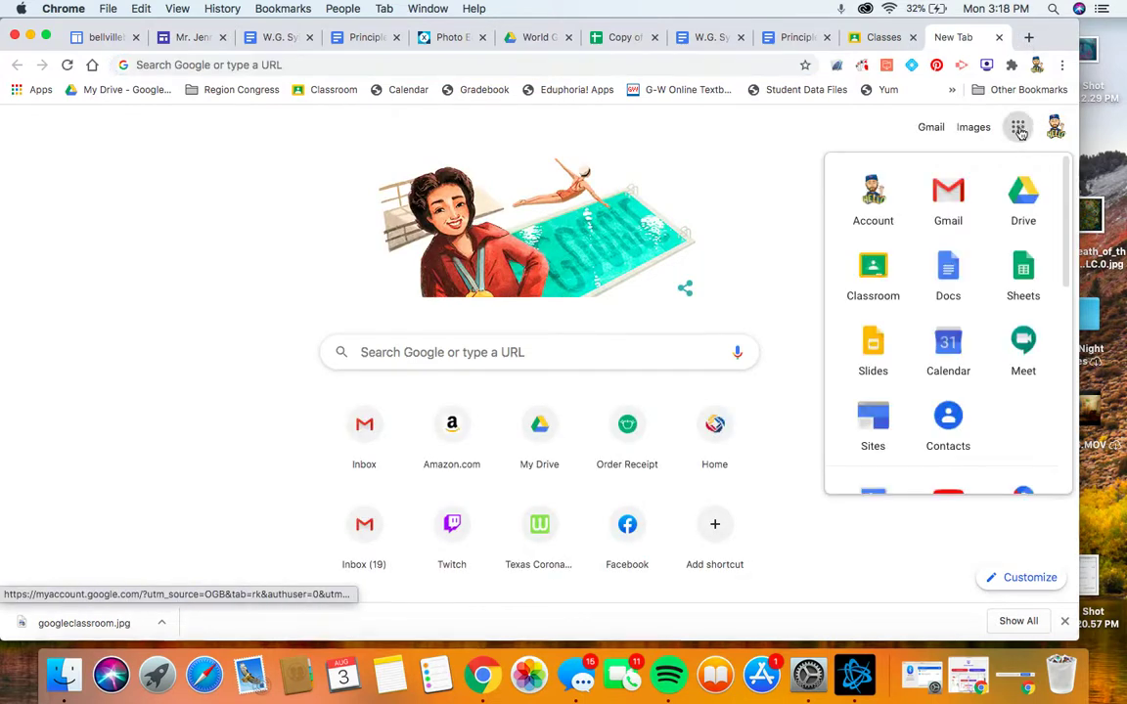
pyautogui.scroll(-2, 948, 358)
pyautogui.scroll(-4, 948, 358)
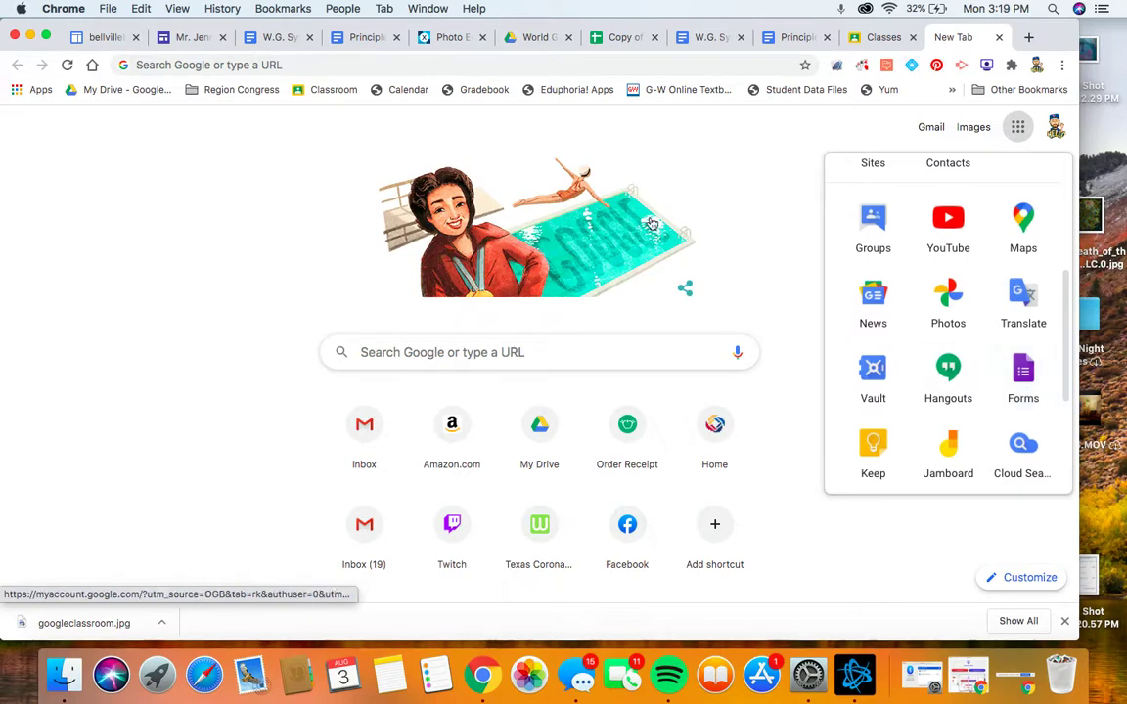
# - Switch to Google Drive and open the Parent Contact Information form from My Drive
pyautogui.click(529, 37)
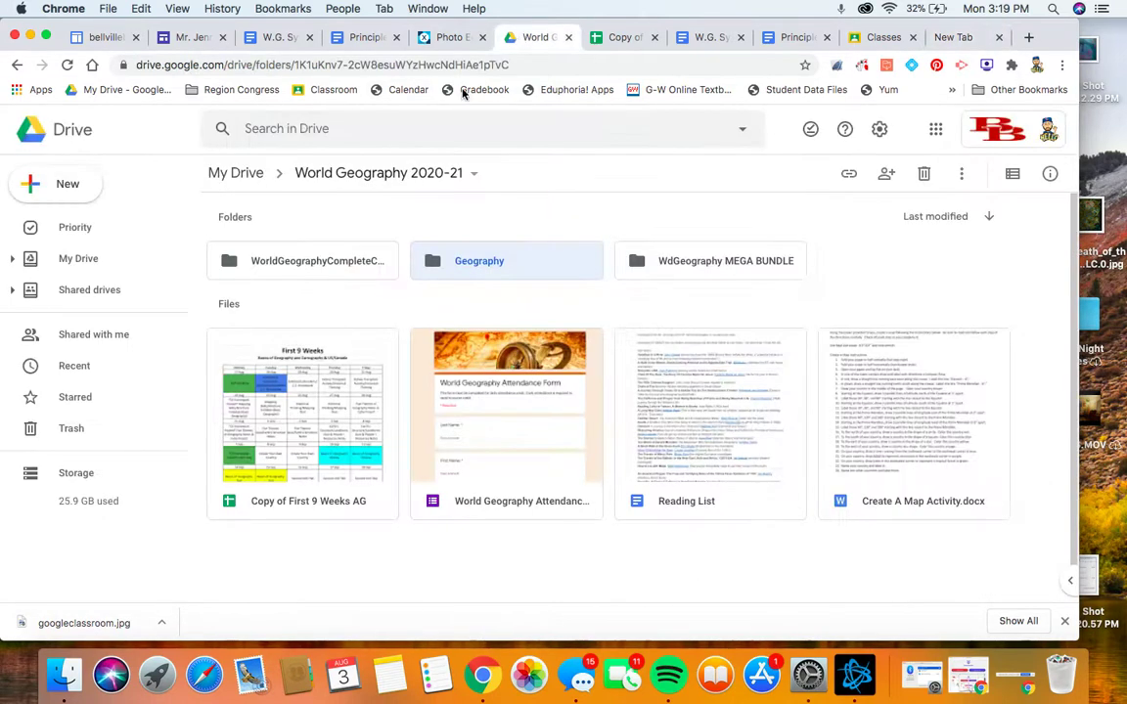
pyautogui.click(251, 177)
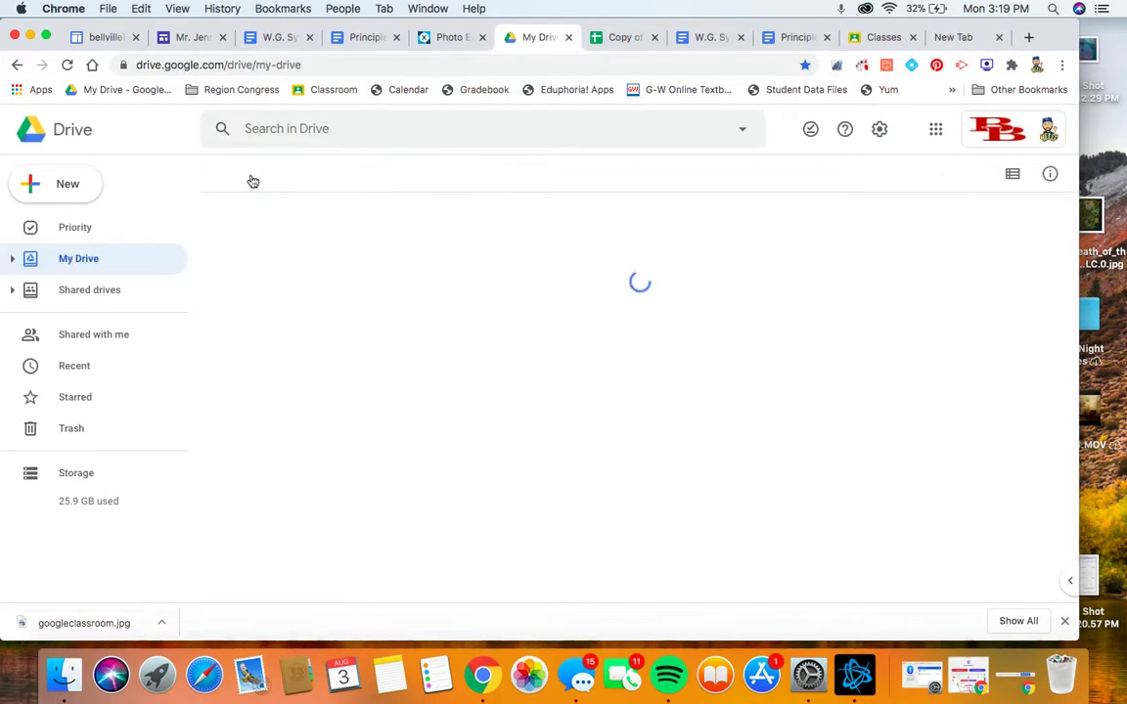
pyautogui.scroll(-5, 587, 352)
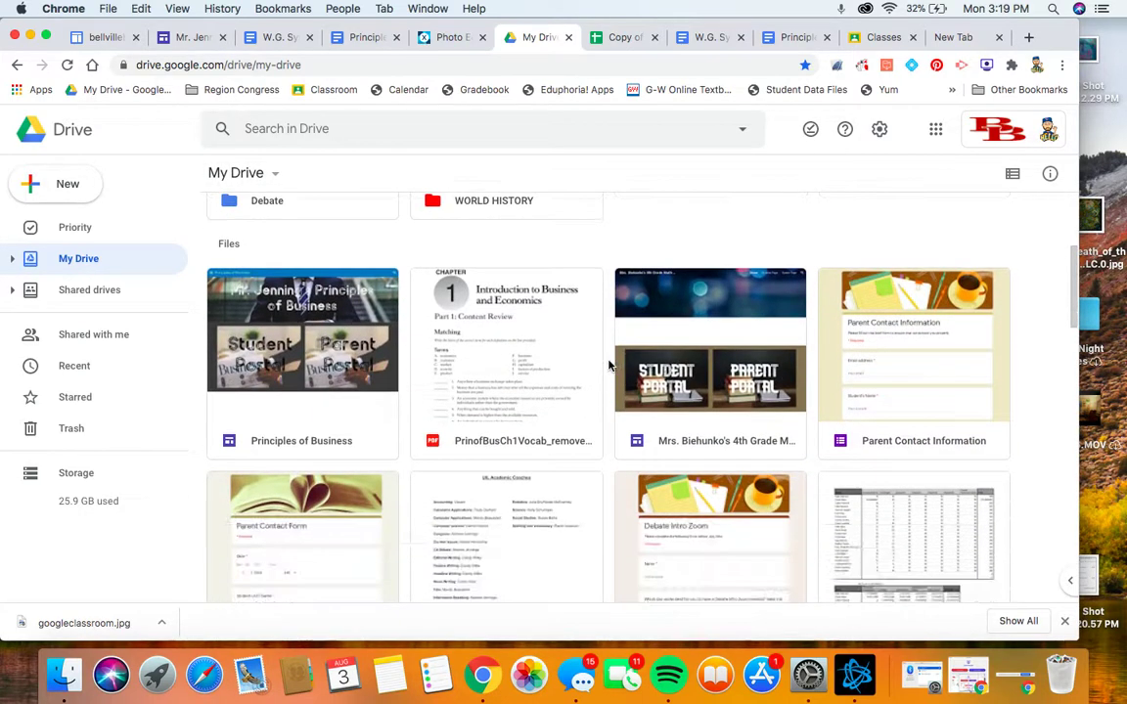
pyautogui.doubleClick(909, 349)
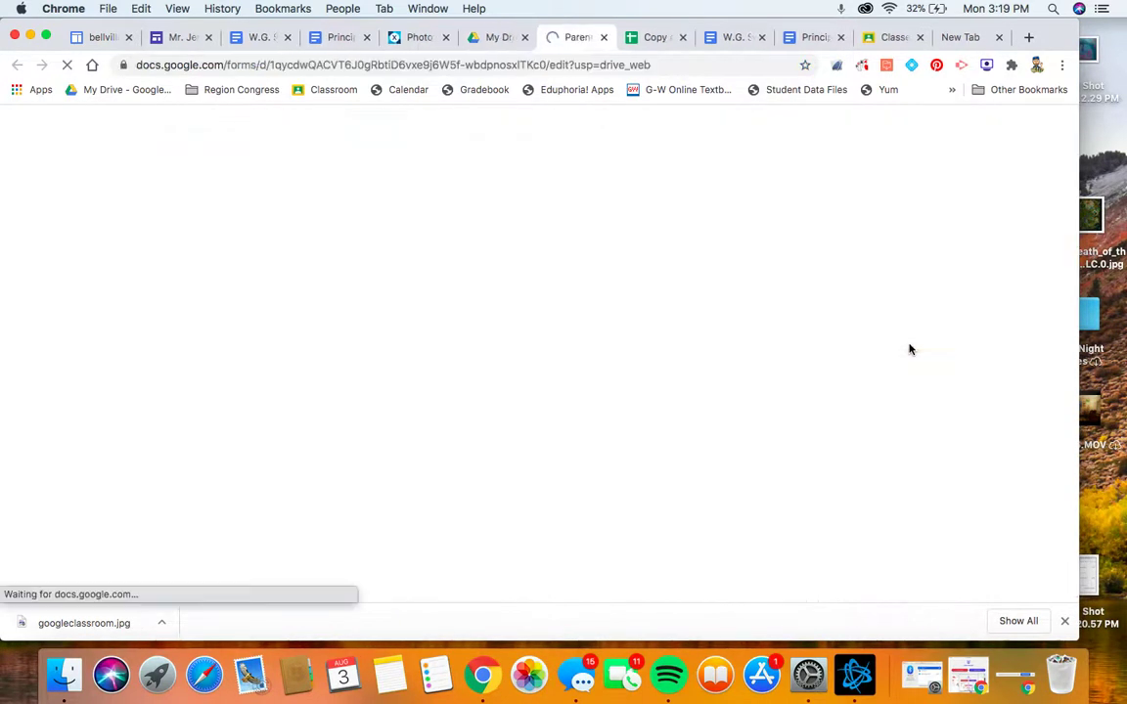
# - Review the questions of the Parent Contact Information form from start to end, and view its responses
pyautogui.scroll(-1, 601, 478)
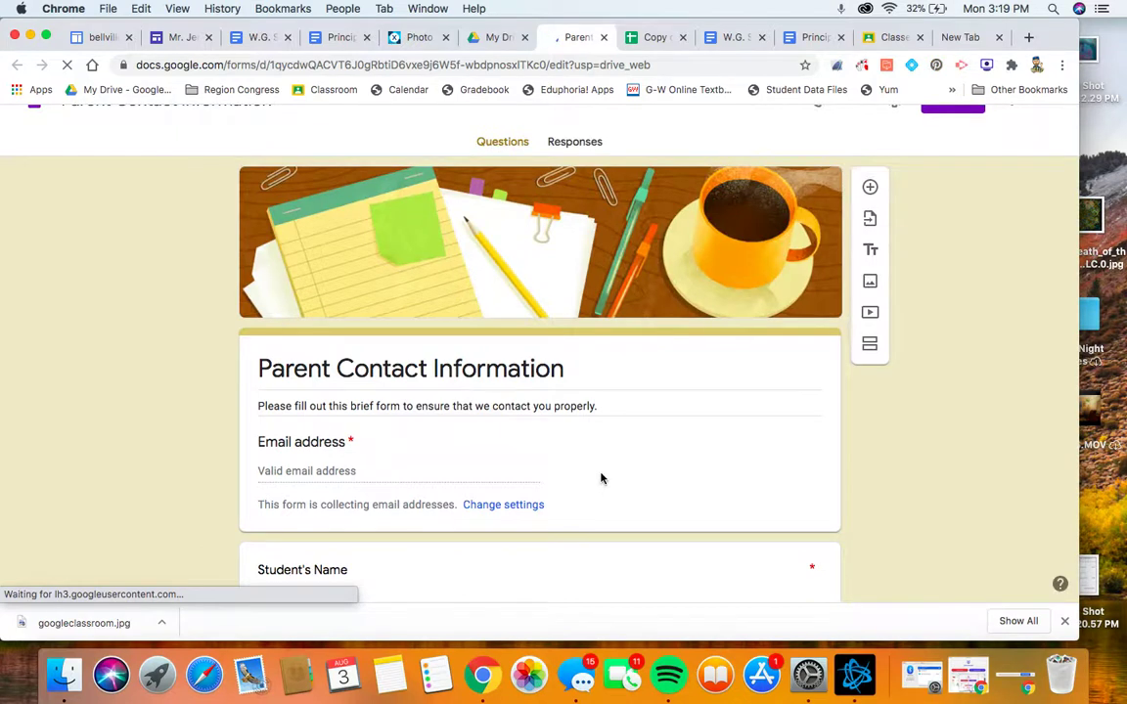
pyautogui.scroll(-1, 600, 478)
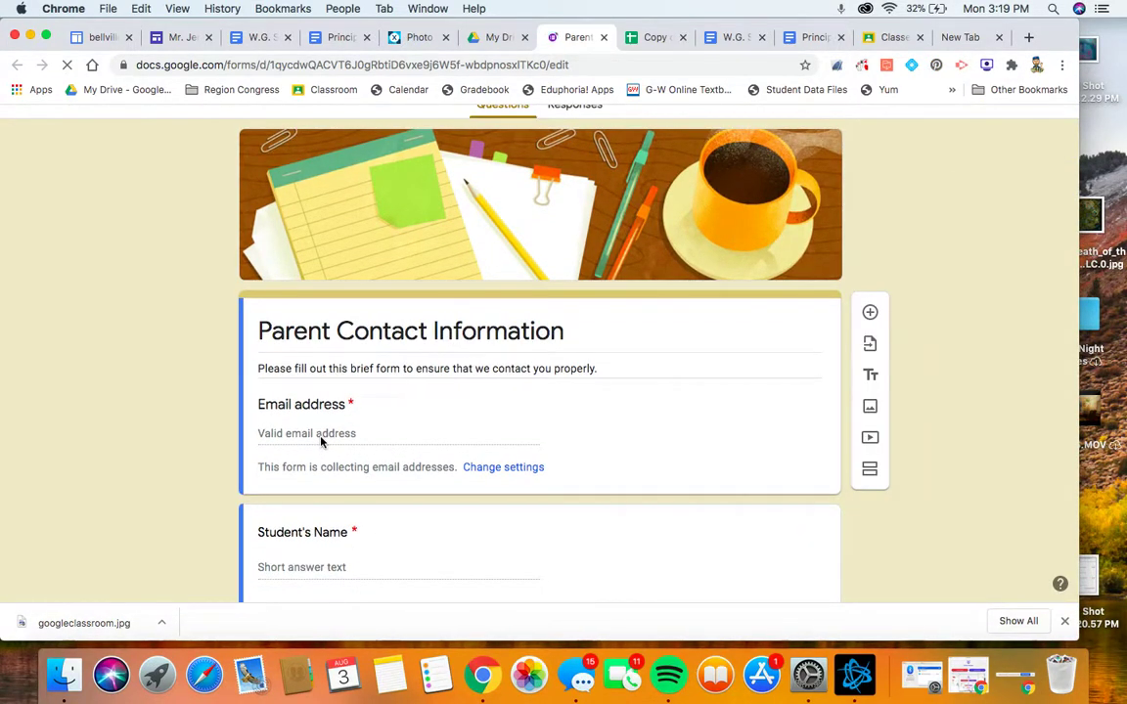
pyautogui.scroll(1, 384, 478)
pyautogui.scroll(1, 386, 480)
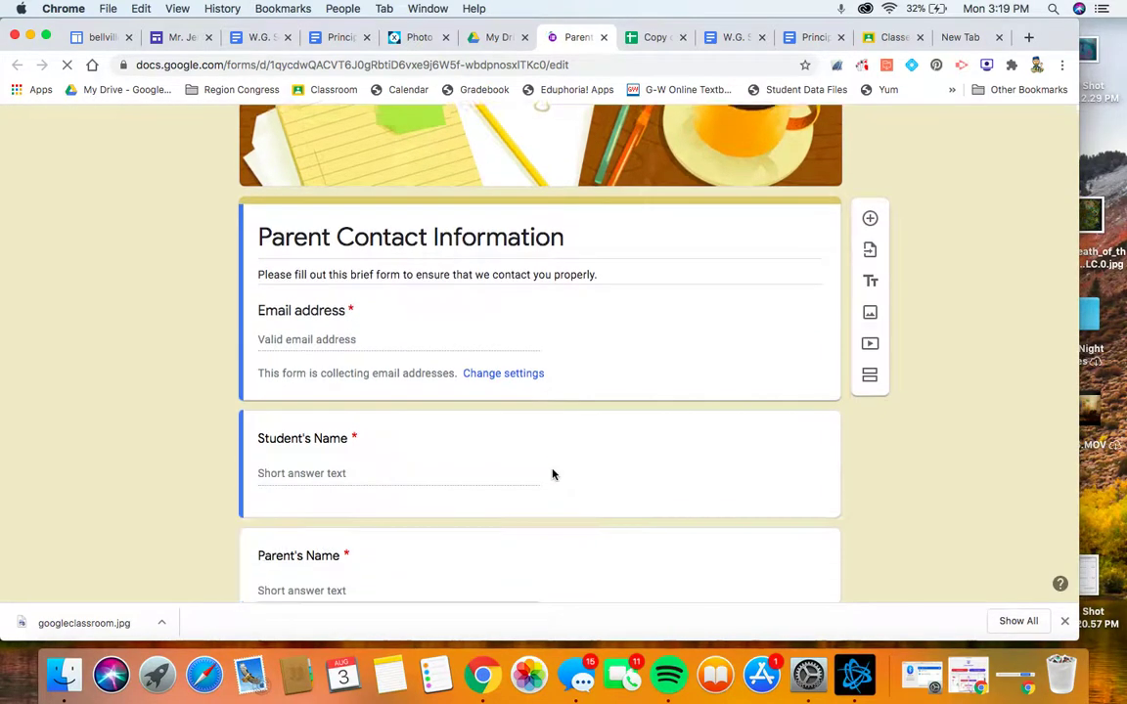
pyautogui.scroll(-5, 551, 473)
pyautogui.scroll(-2, 372, 455)
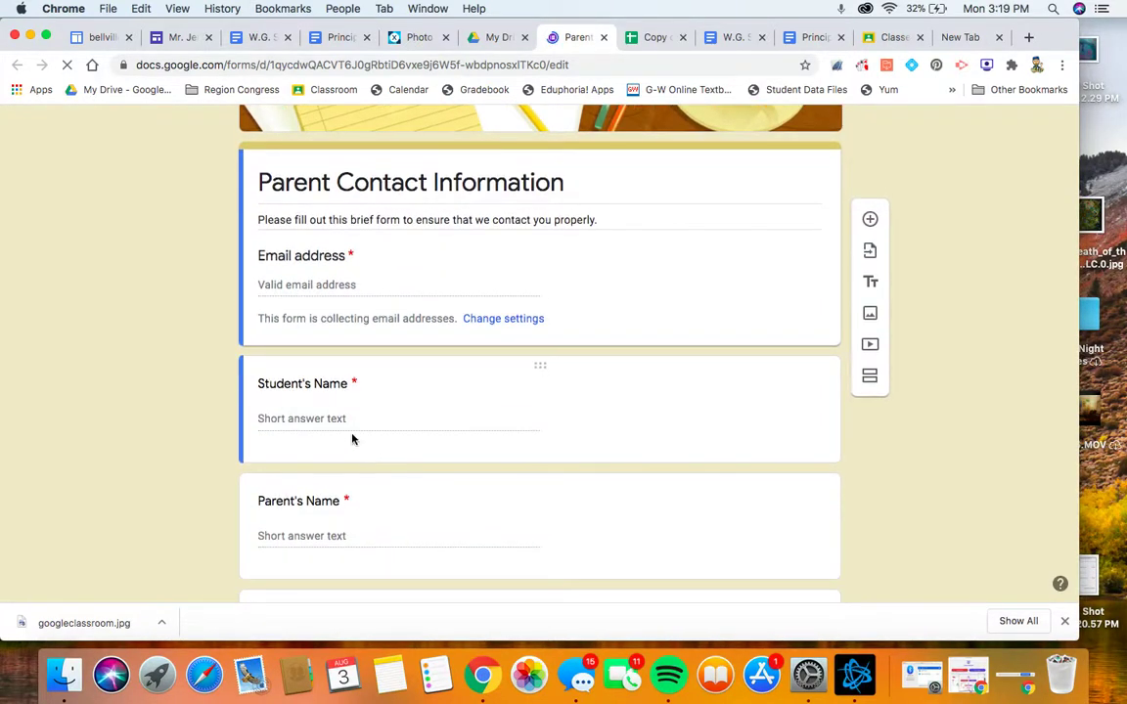
pyautogui.scroll(-3, 352, 437)
pyautogui.scroll(-5, 381, 468)
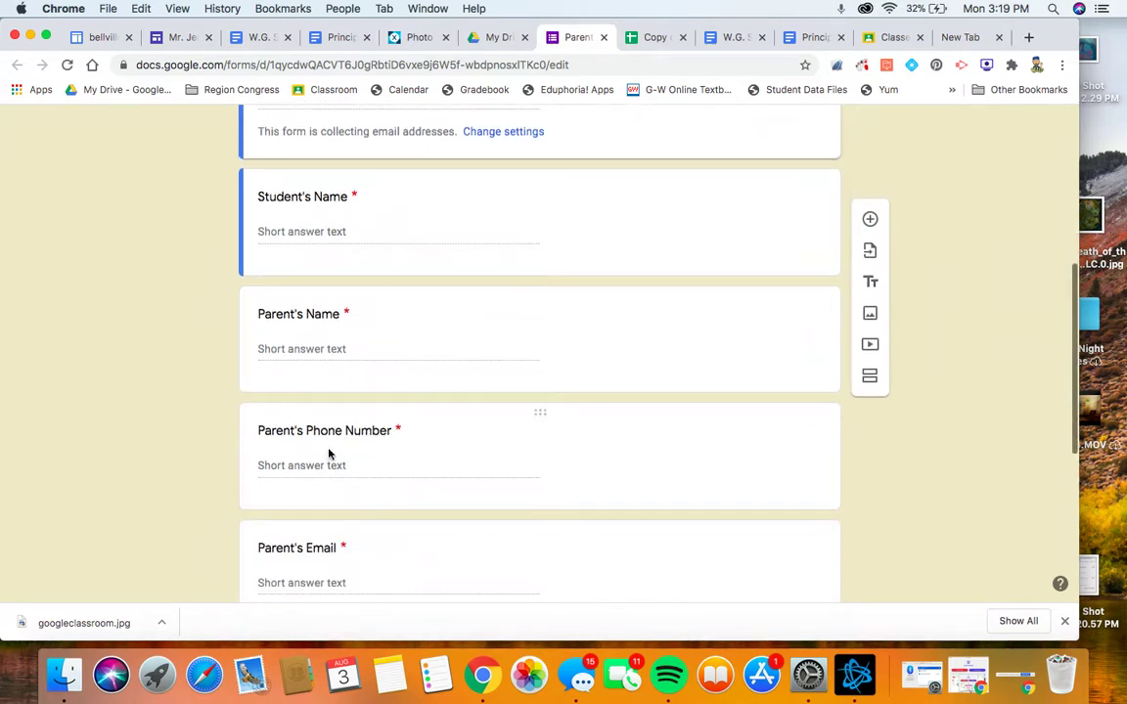
pyautogui.scroll(-3, 294, 467)
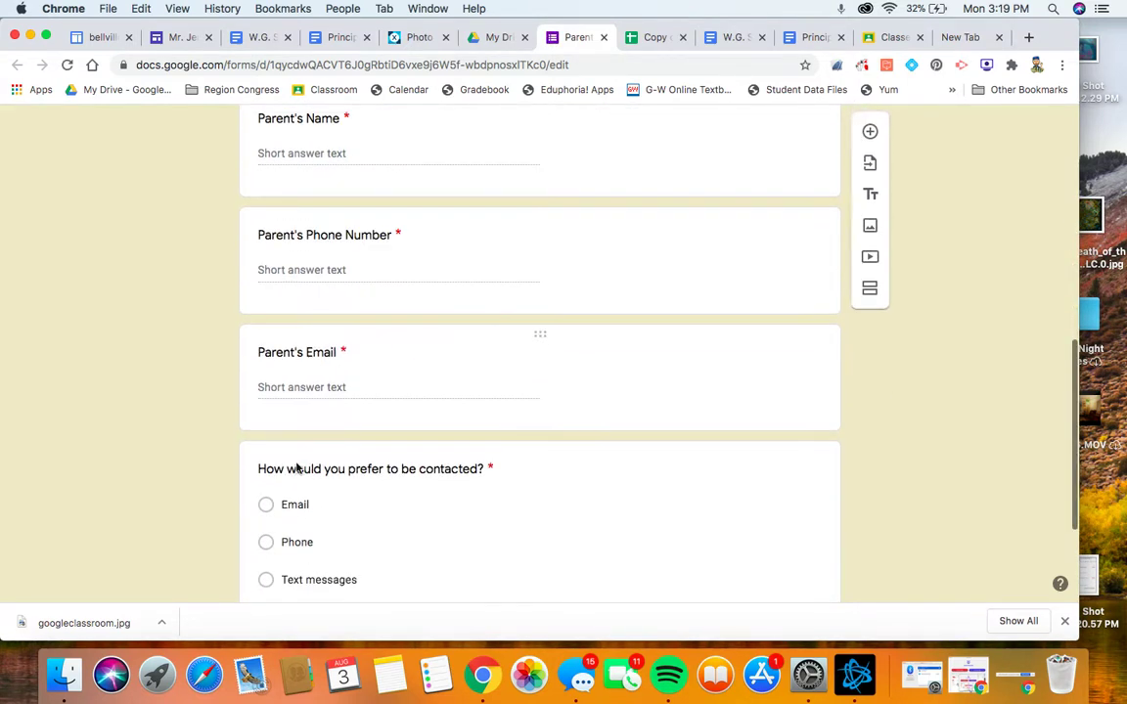
pyautogui.scroll(-2, 300, 442)
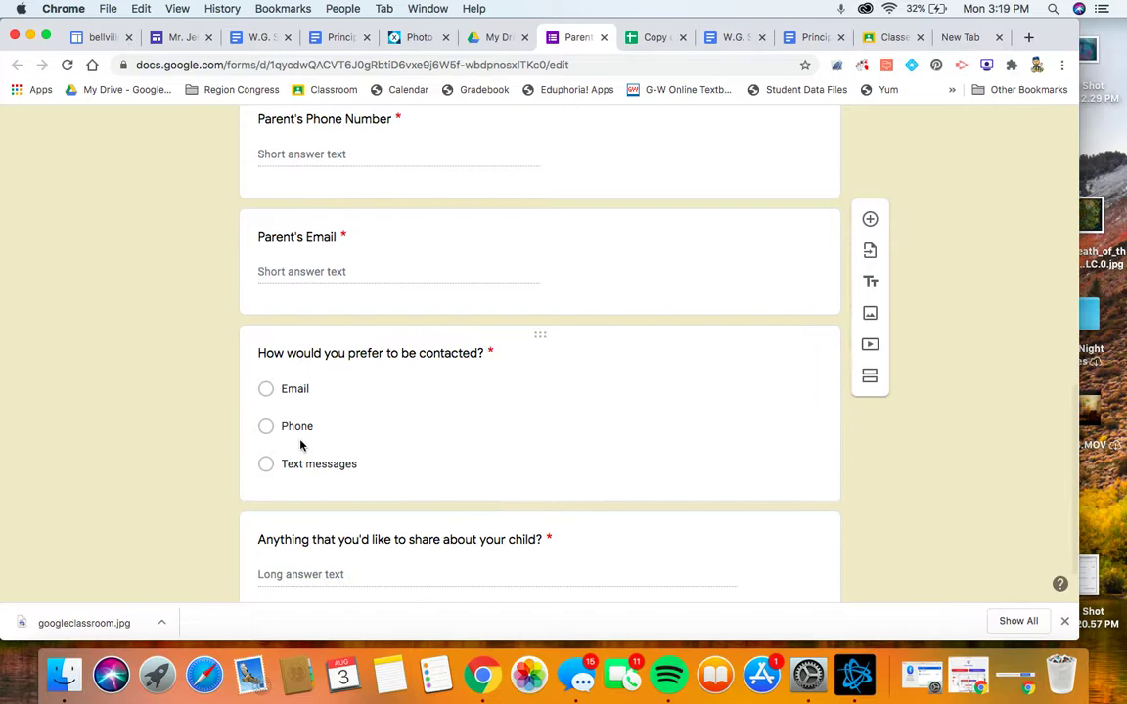
pyautogui.scroll(-2, 479, 379)
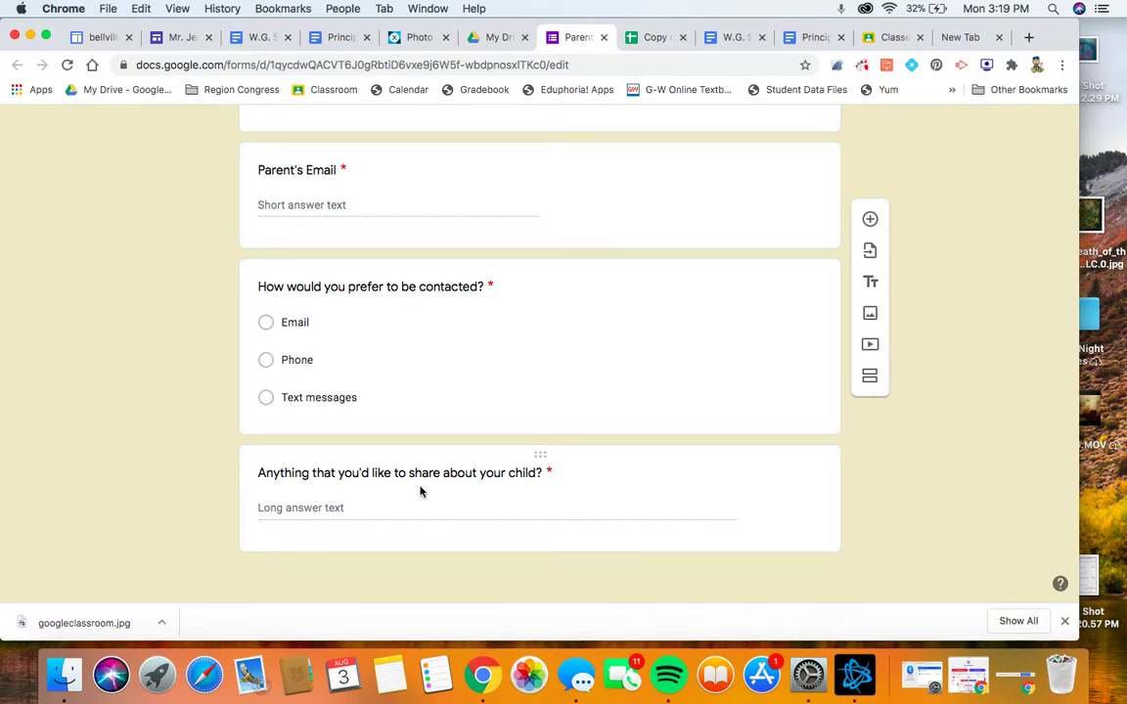
pyautogui.scroll(15, 421, 492)
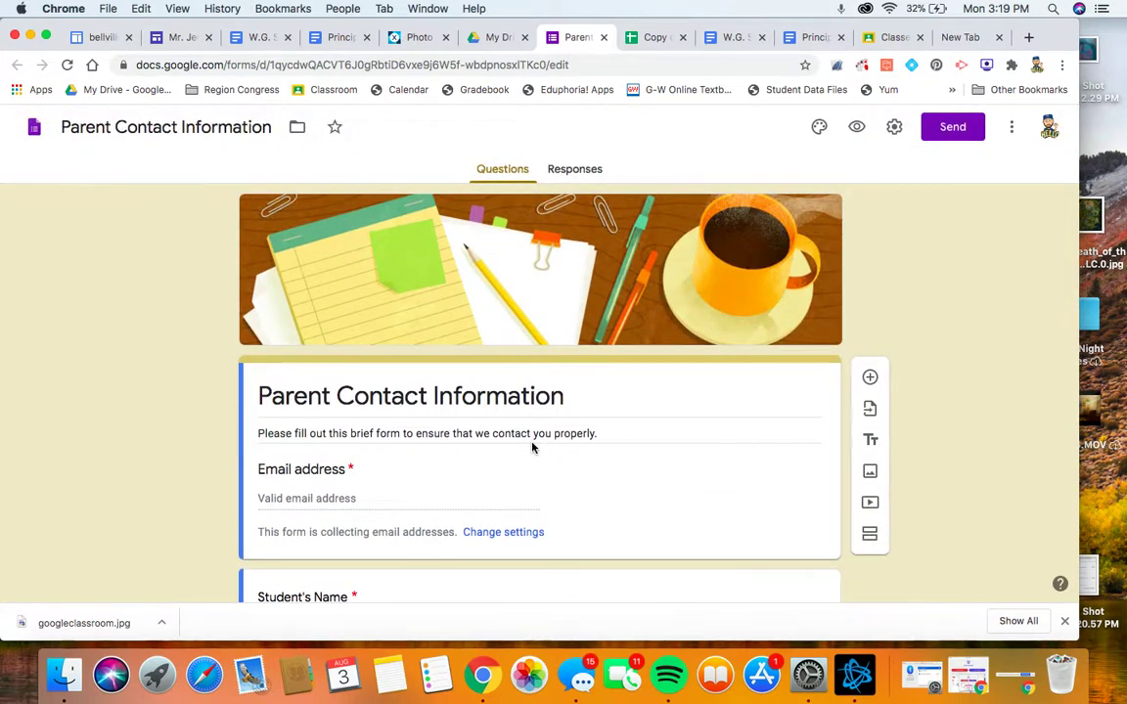
pyautogui.click(578, 174)
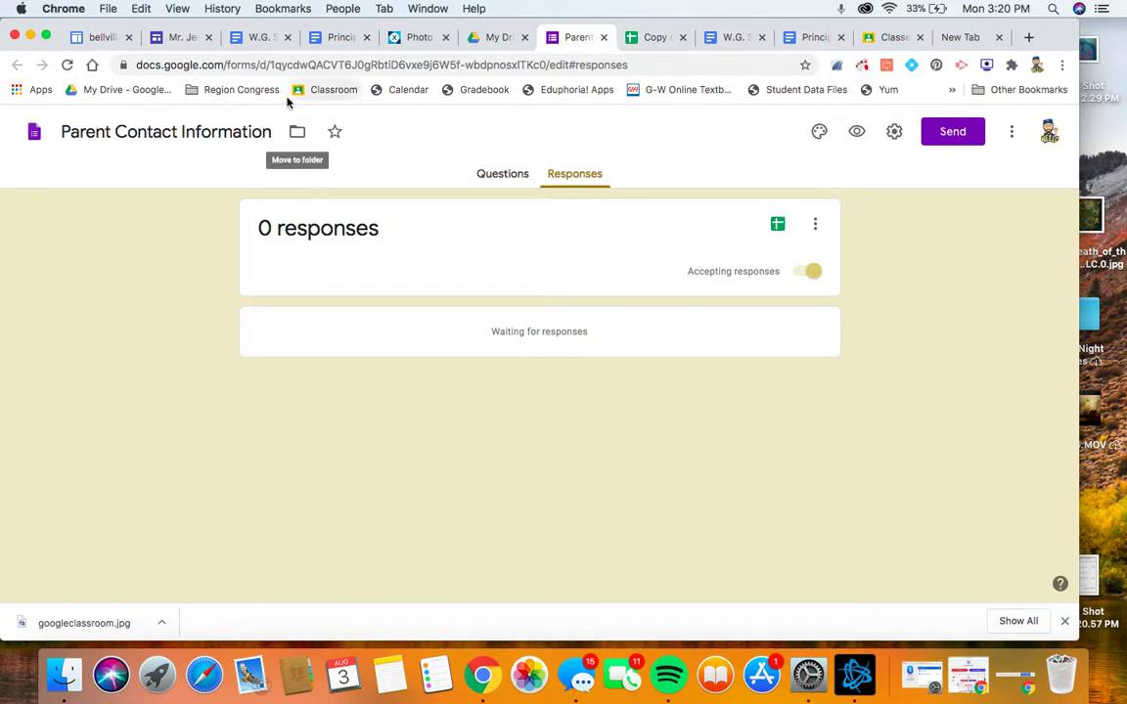
# - Generate a shortened share link for the Parent Contact Information form and copy it
pyautogui.click(186, 39)
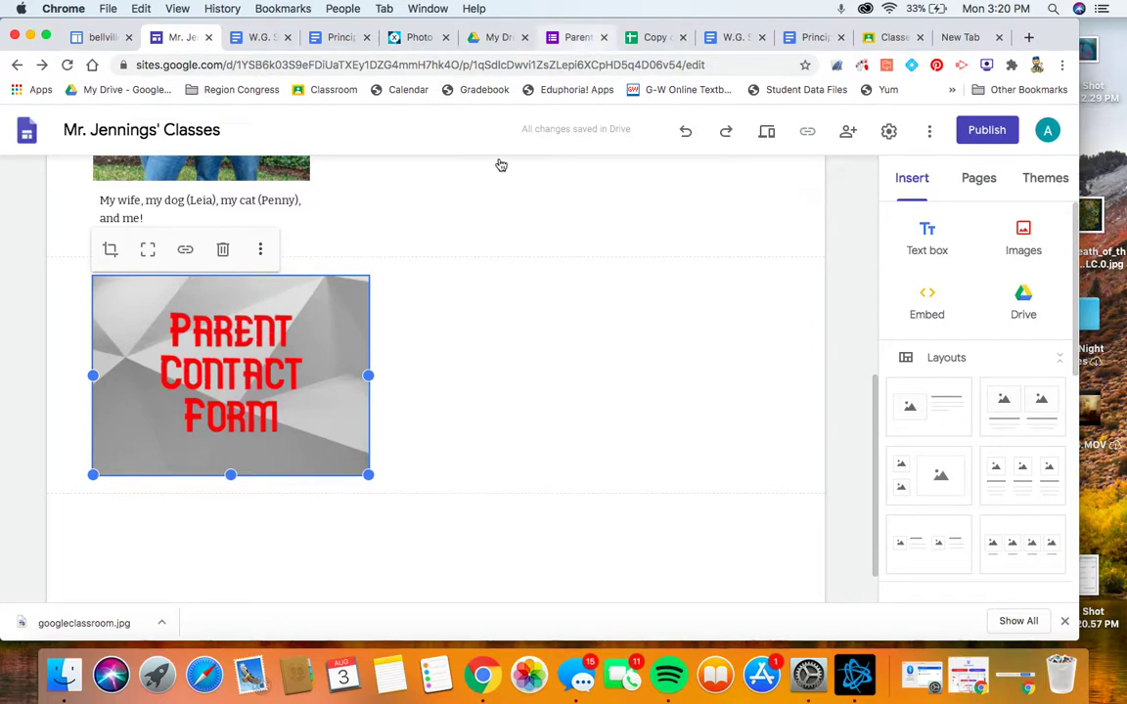
pyautogui.click(572, 39)
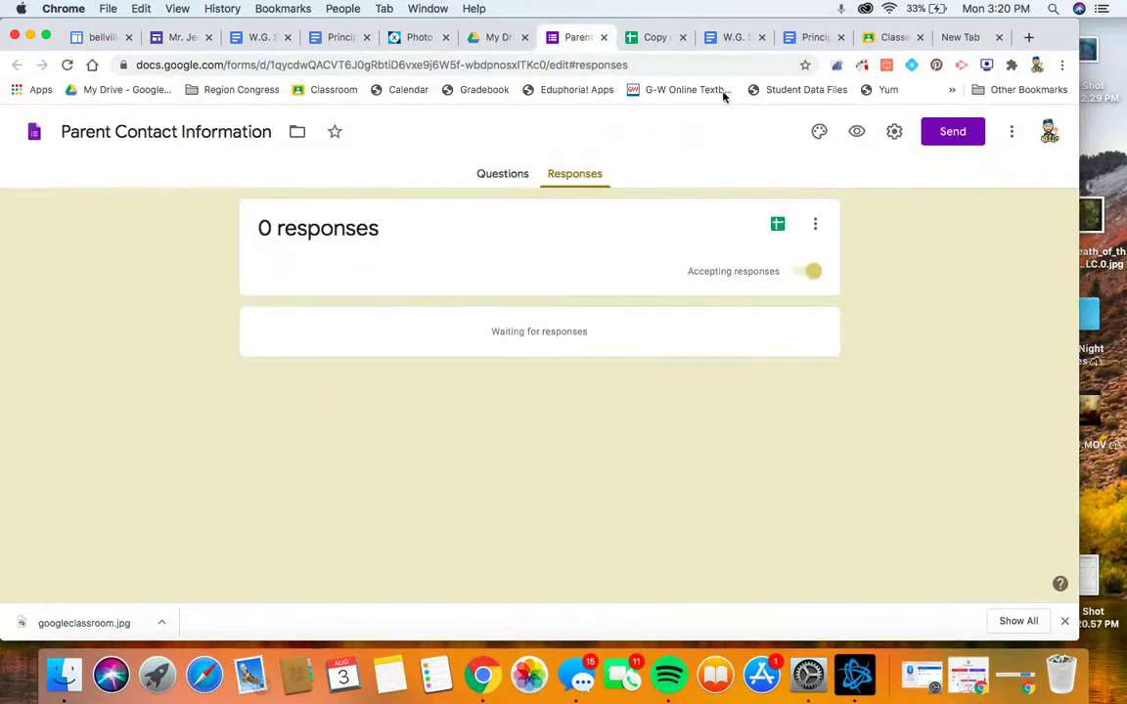
pyautogui.click(954, 137)
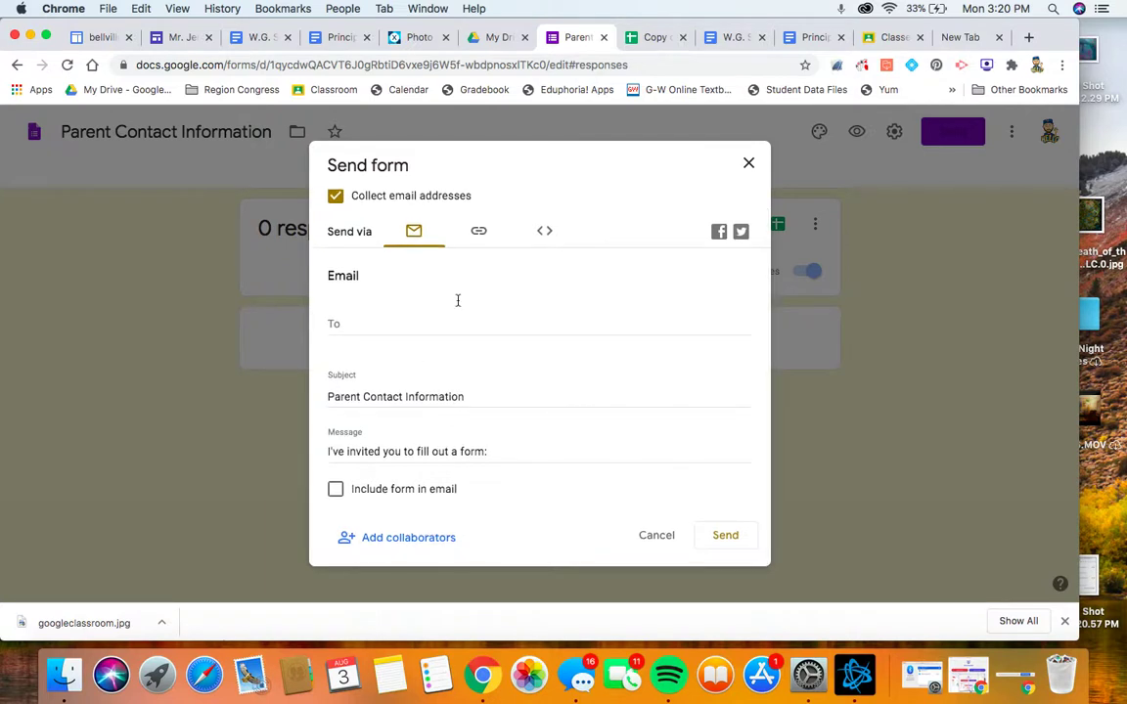
pyautogui.click(479, 245)
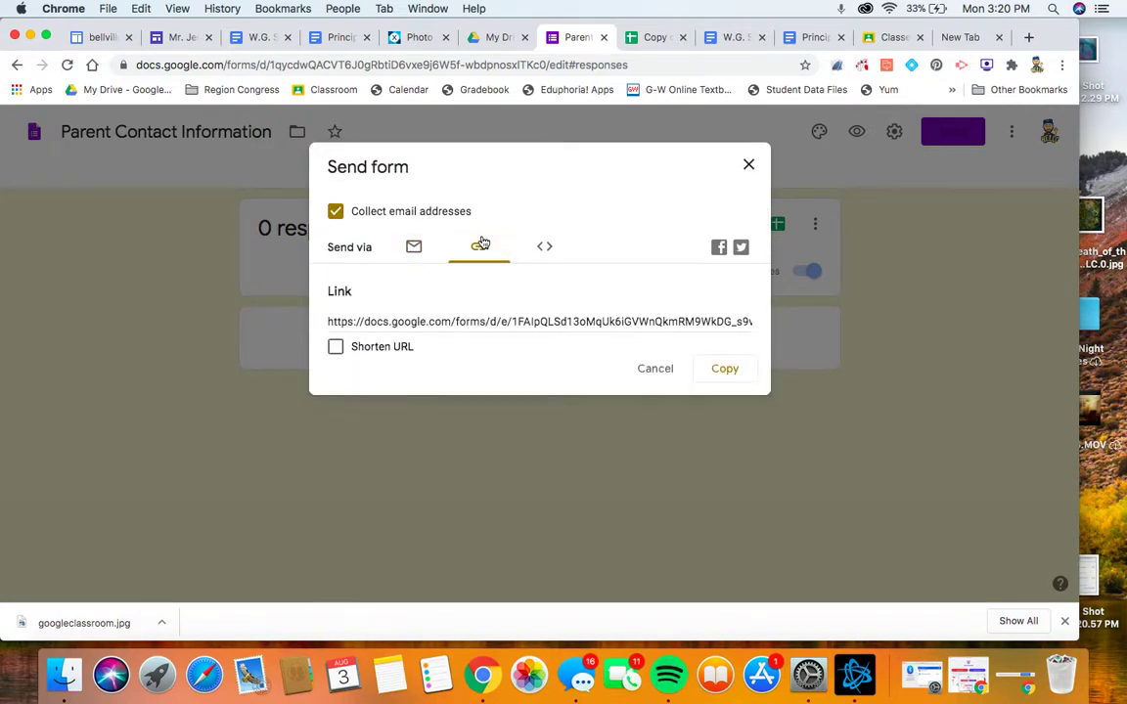
pyautogui.click(336, 349)
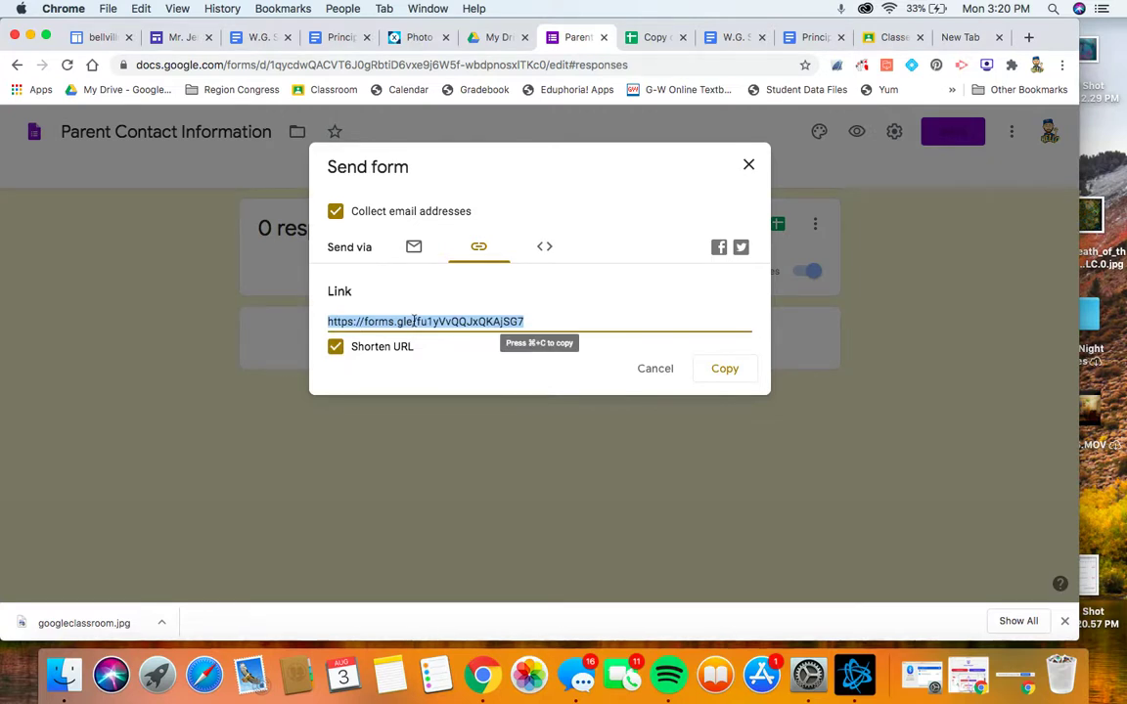
pyautogui.rightClick(414, 320)
pyautogui.click(443, 353)
# - Return to the Parent Page in the site editor and link the Parent Contact Form image to the copied form address
pyautogui.click(178, 38)
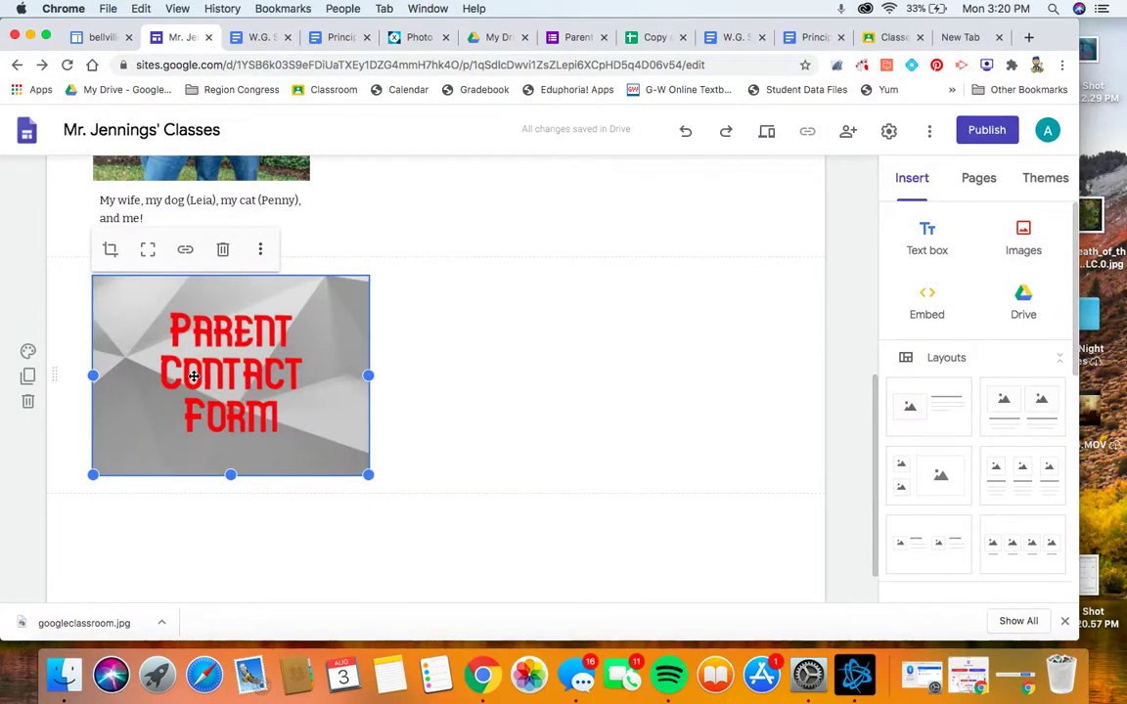
pyautogui.click(184, 249)
pyautogui.rightClick(187, 259)
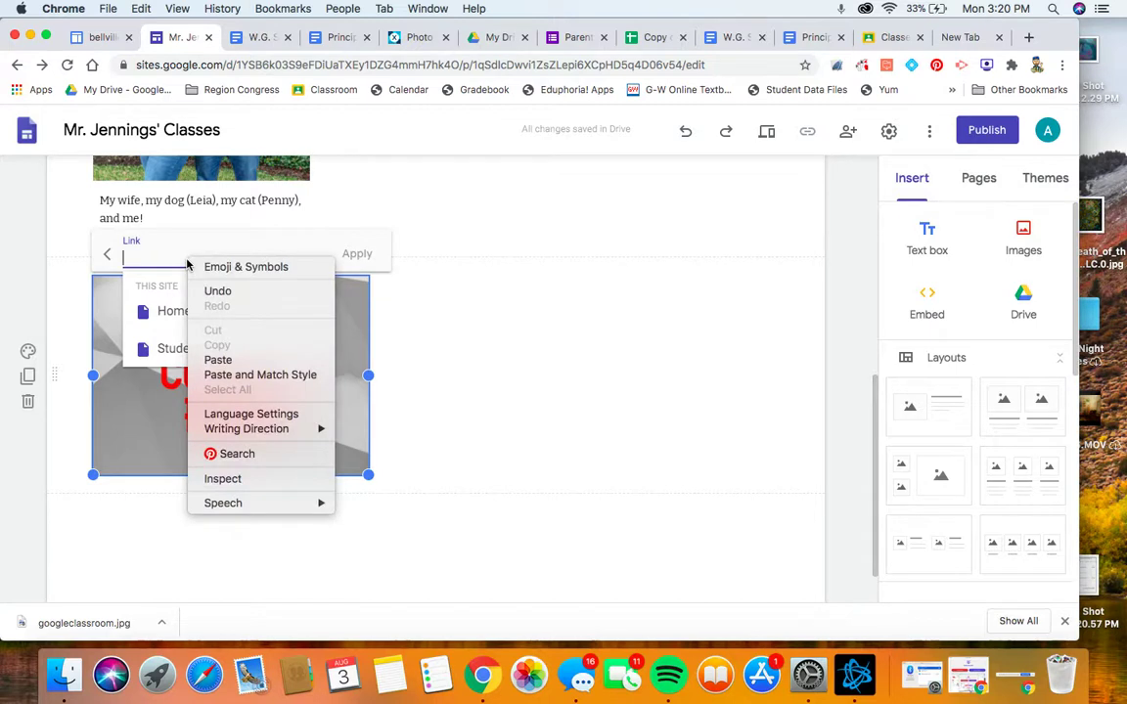
pyautogui.click(223, 360)
pyautogui.click(357, 255)
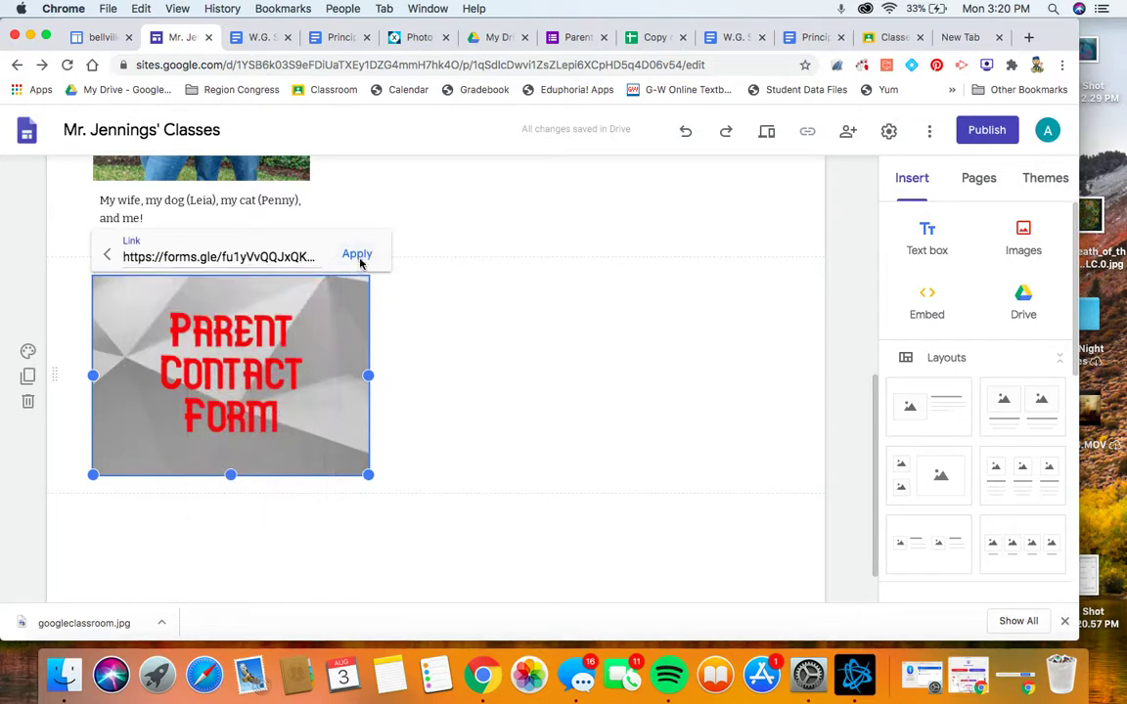
# - Preview the Parent Page, test the Parent Contact Form image link, look through the opened form, and return to the editor
pyautogui.click(763, 145)
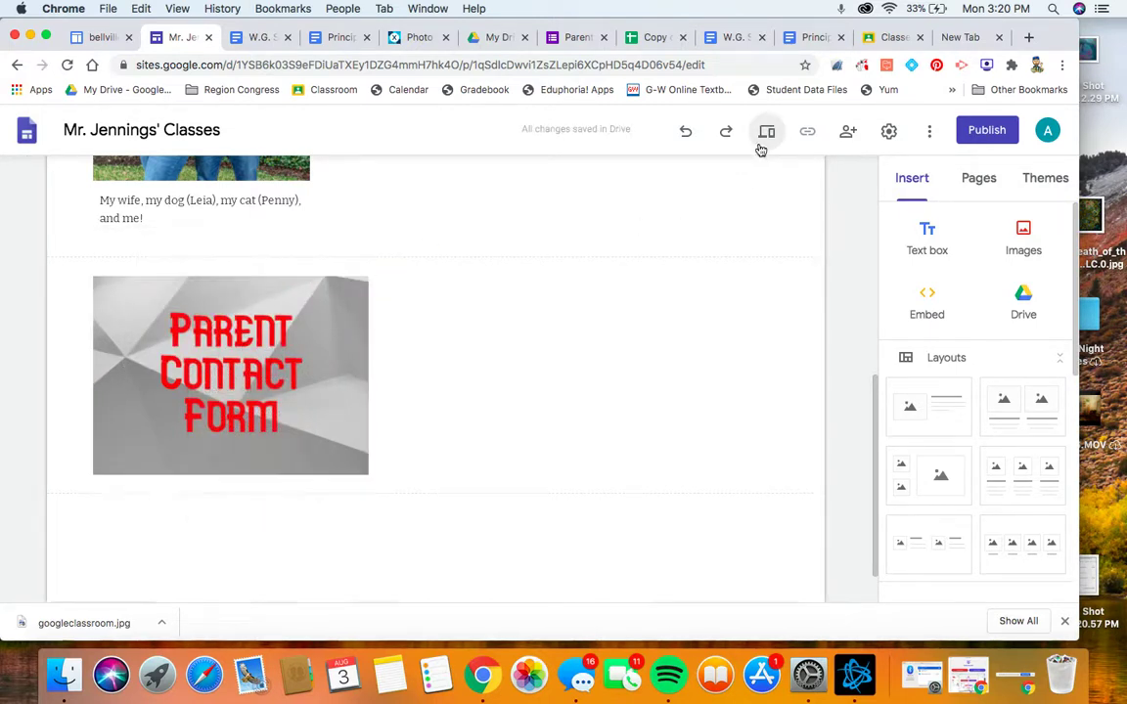
pyautogui.scroll(-5, 411, 372)
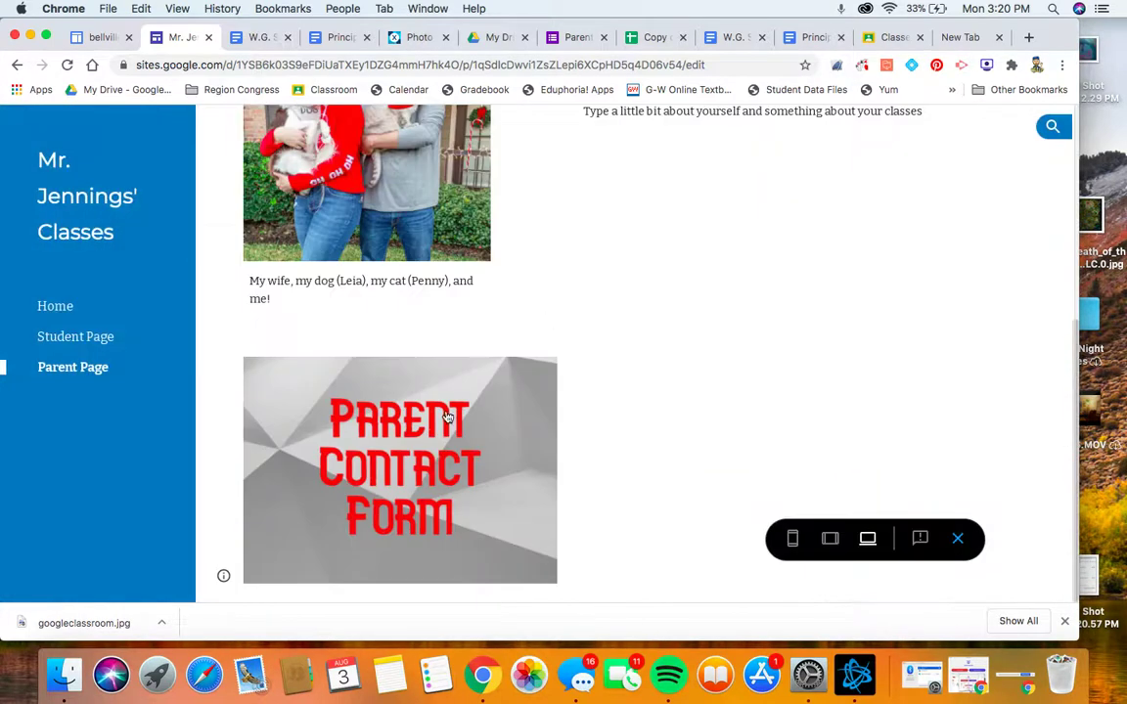
pyautogui.click(447, 418)
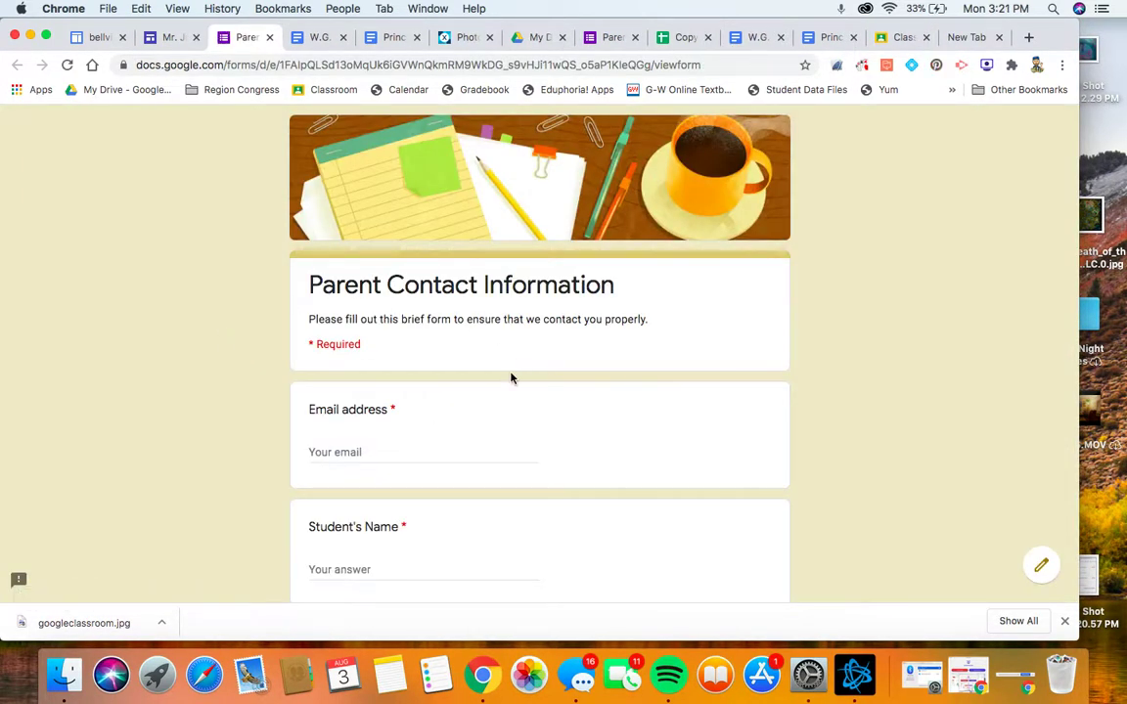
pyautogui.scroll(-3, 511, 378)
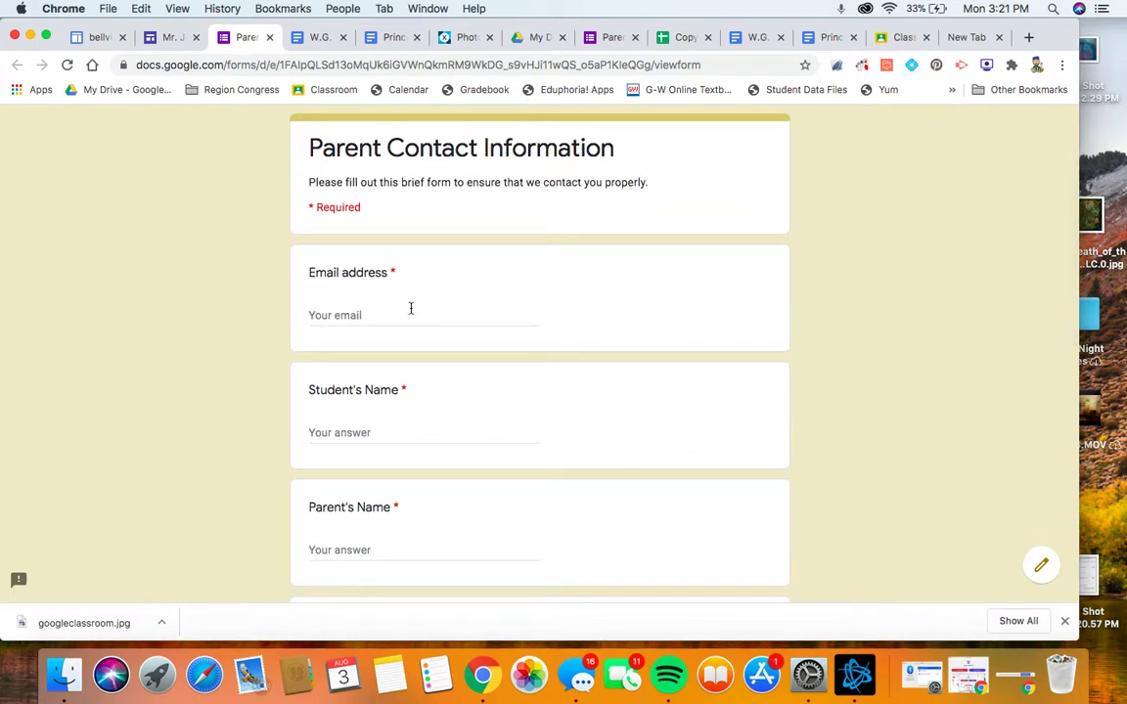
pyautogui.scroll(-8, 411, 308)
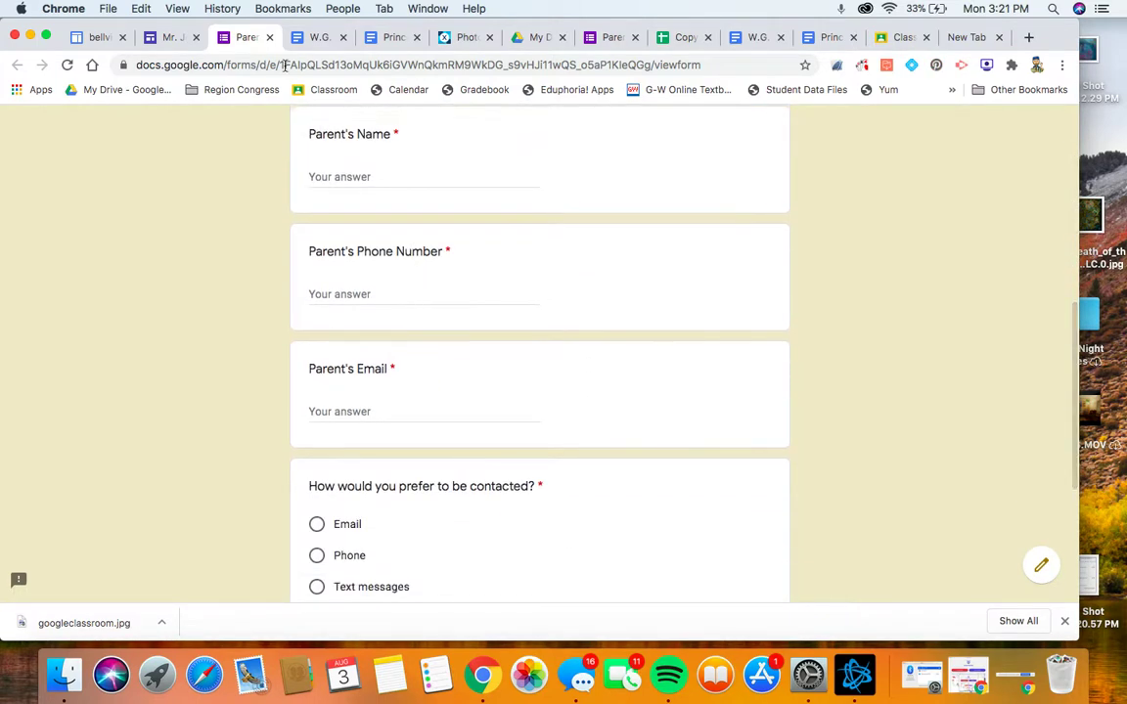
pyautogui.click(270, 38)
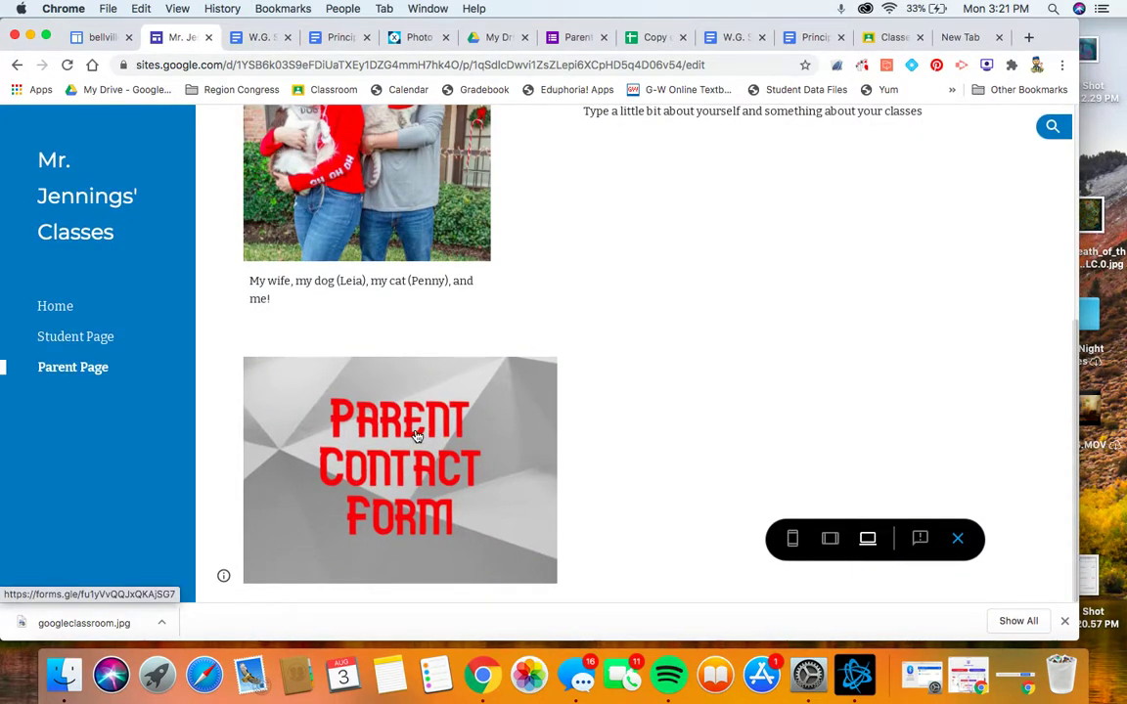
pyautogui.click(958, 539)
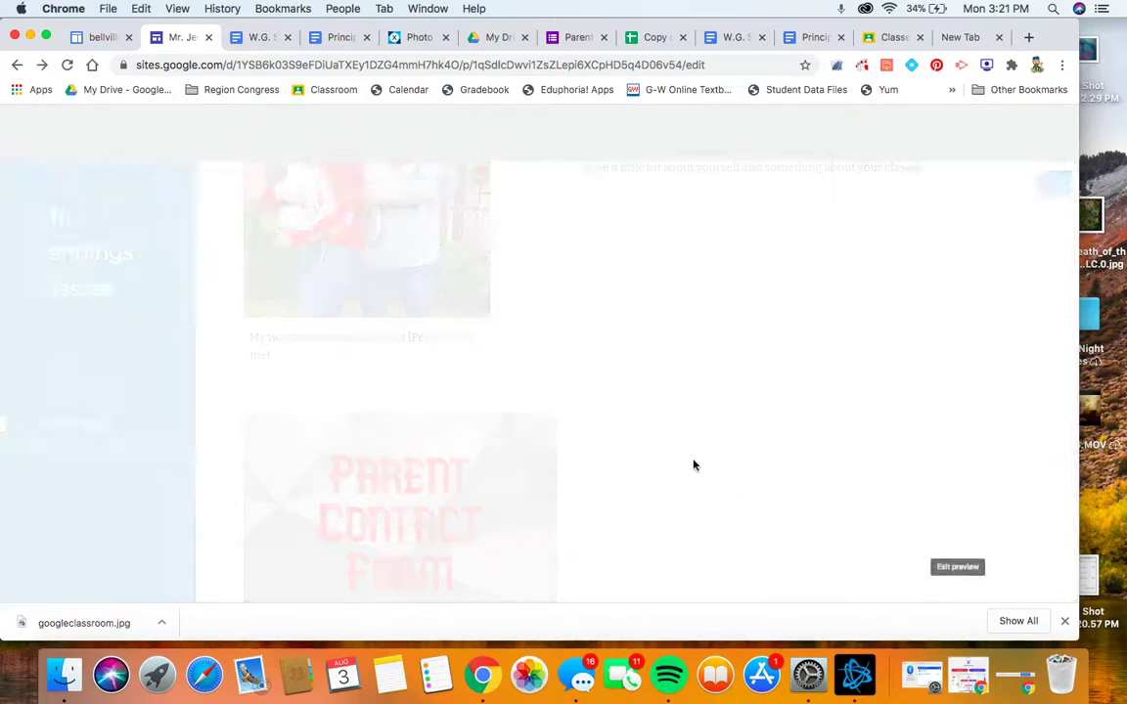
# - Insert a text box beside the Parent Contact Form image with the Title-style text "Parent Contact"
pyautogui.scroll(-5, 711, 398)
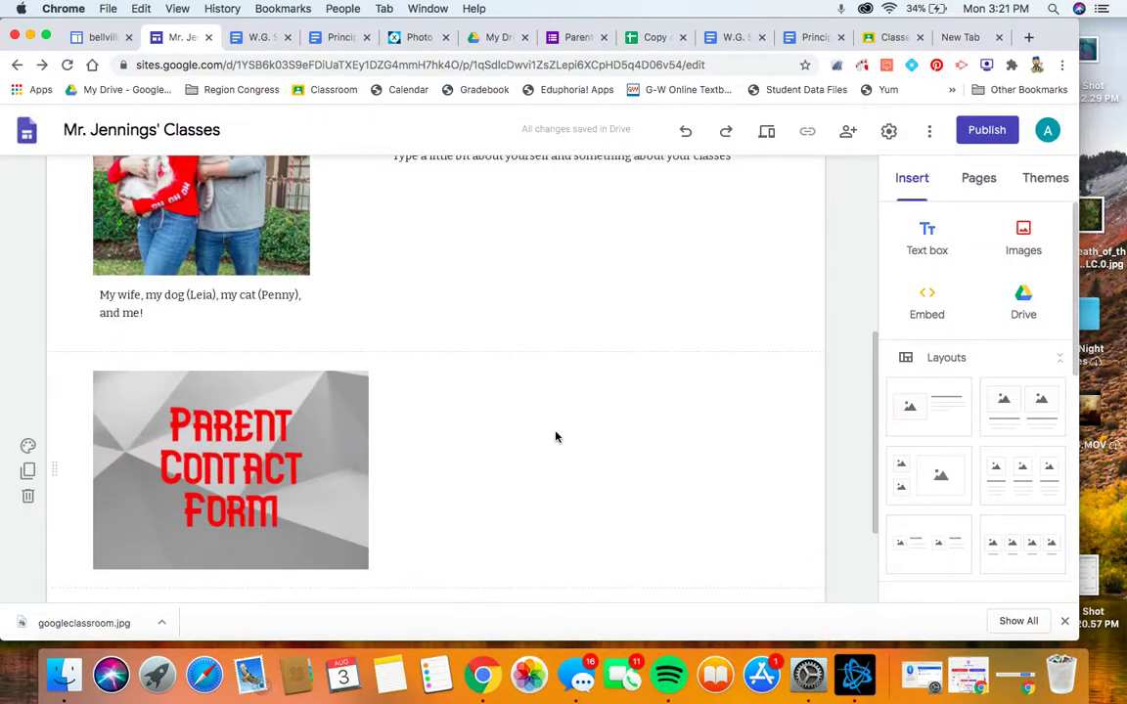
pyautogui.click(929, 252)
pyautogui.moveTo(455, 399); pyautogui.dragTo(475, 291)
pyautogui.click(452, 243)
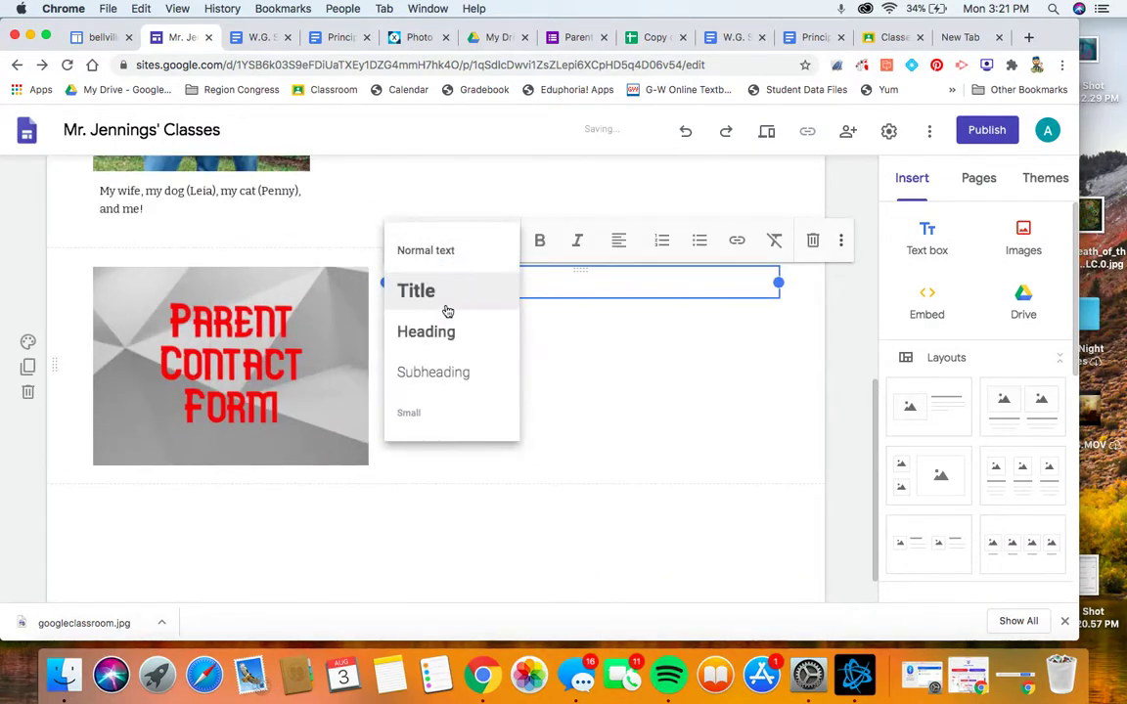
pyautogui.click(452, 294)
pyautogui.write('Parent C')
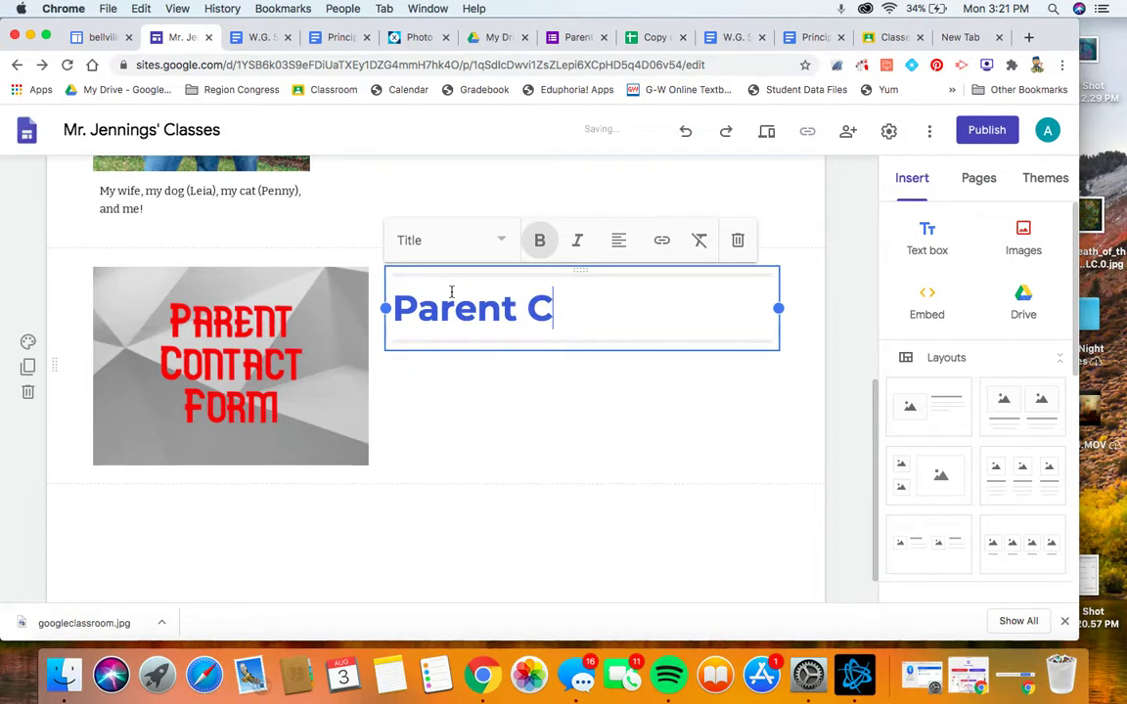
pyautogui.write('ontact')
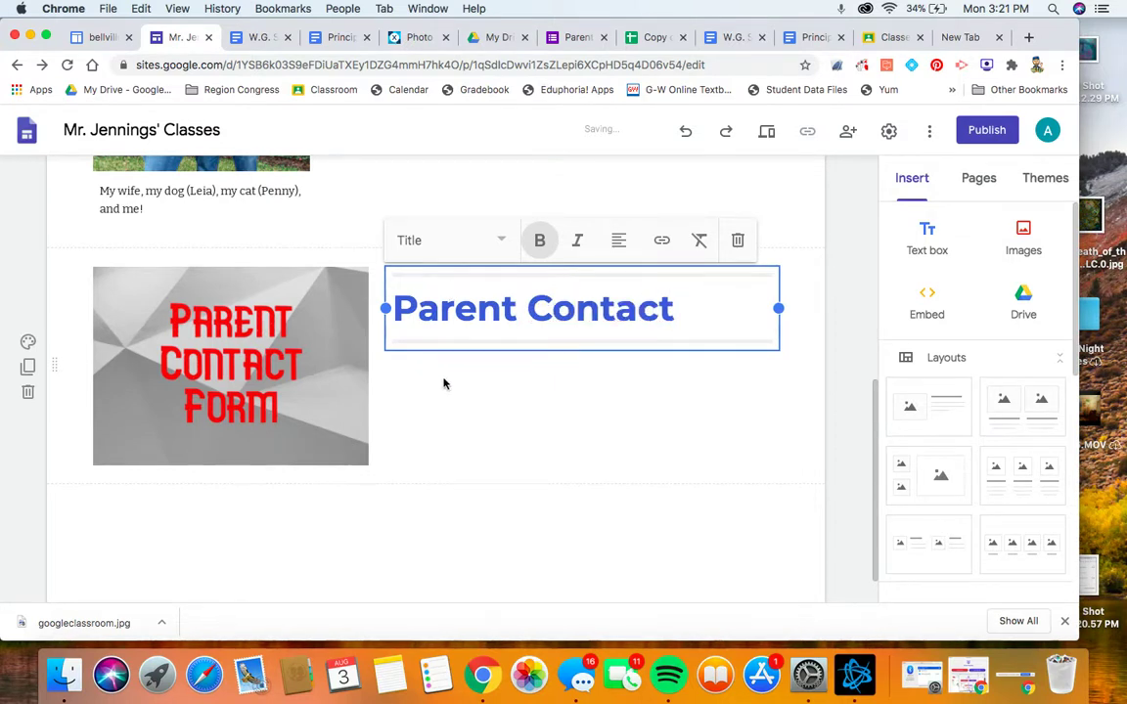
# - Add body text under that title: "Click on the image to the left to access a form that allows you to fill out your contact information!"
pyautogui.press('Return')
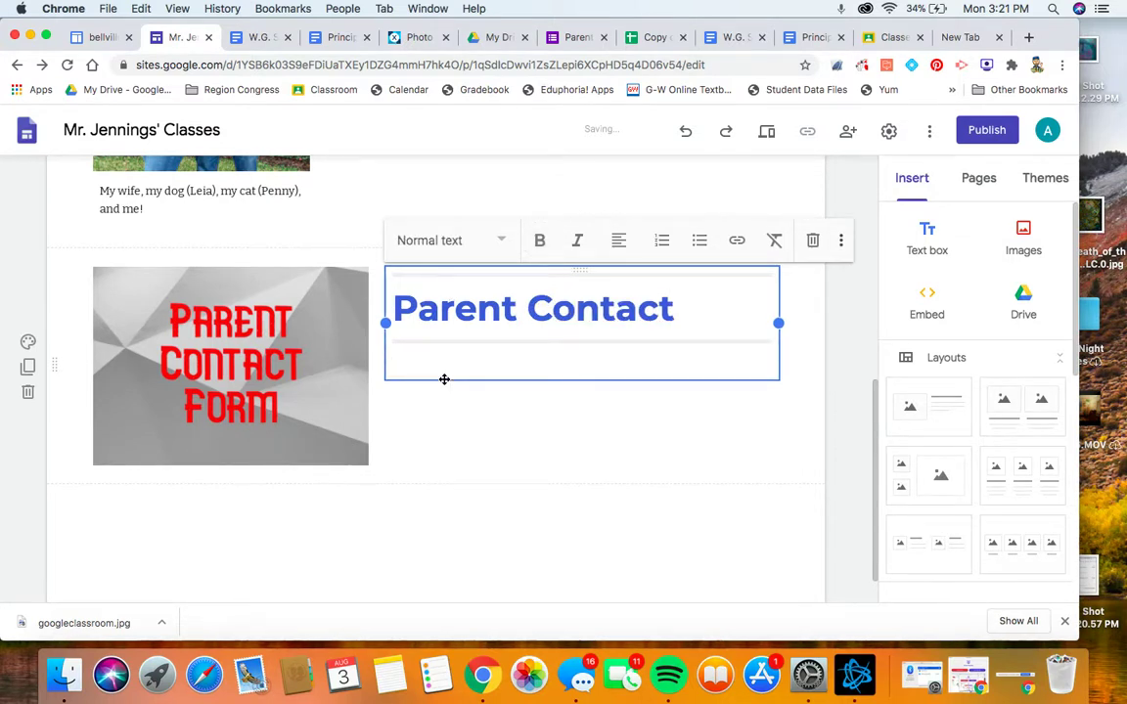
pyautogui.write('Click on the image to the left to access a form')
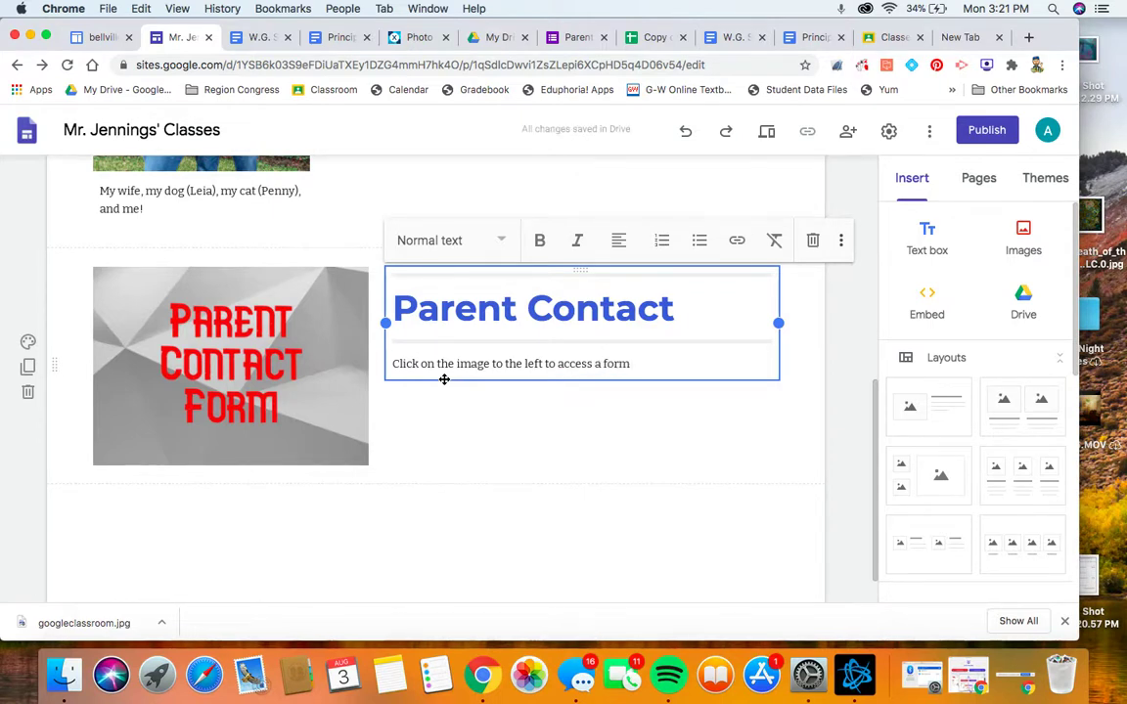
pyautogui.write(' that allows')
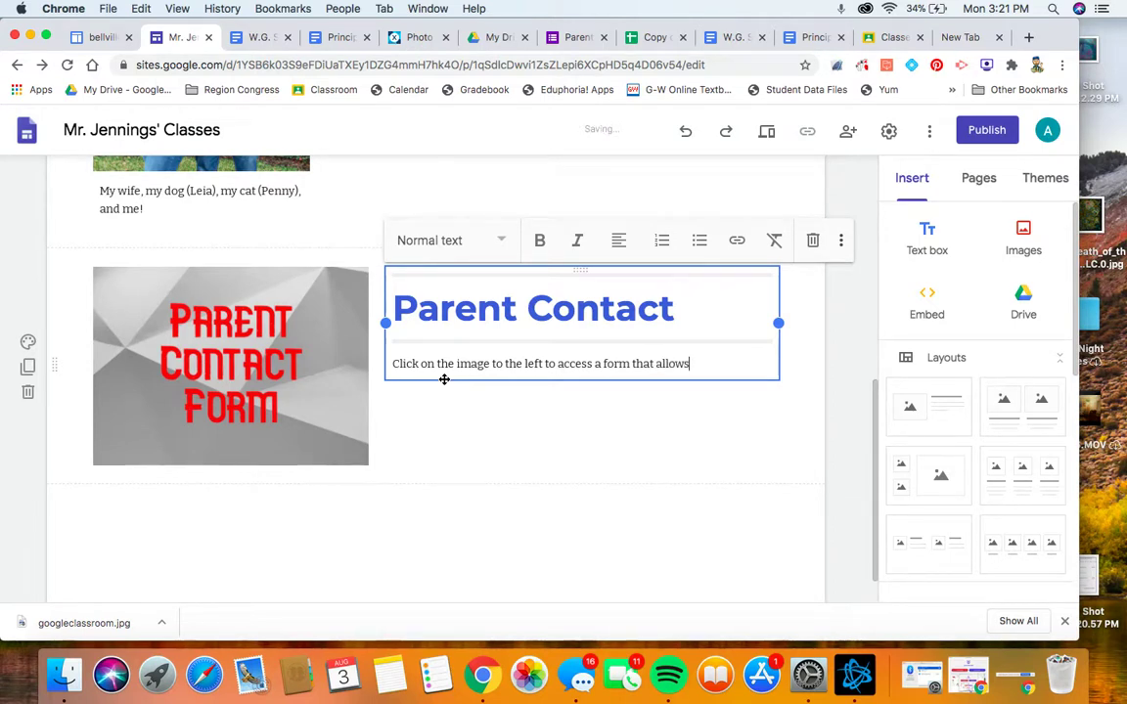
pyautogui.write(' you to')
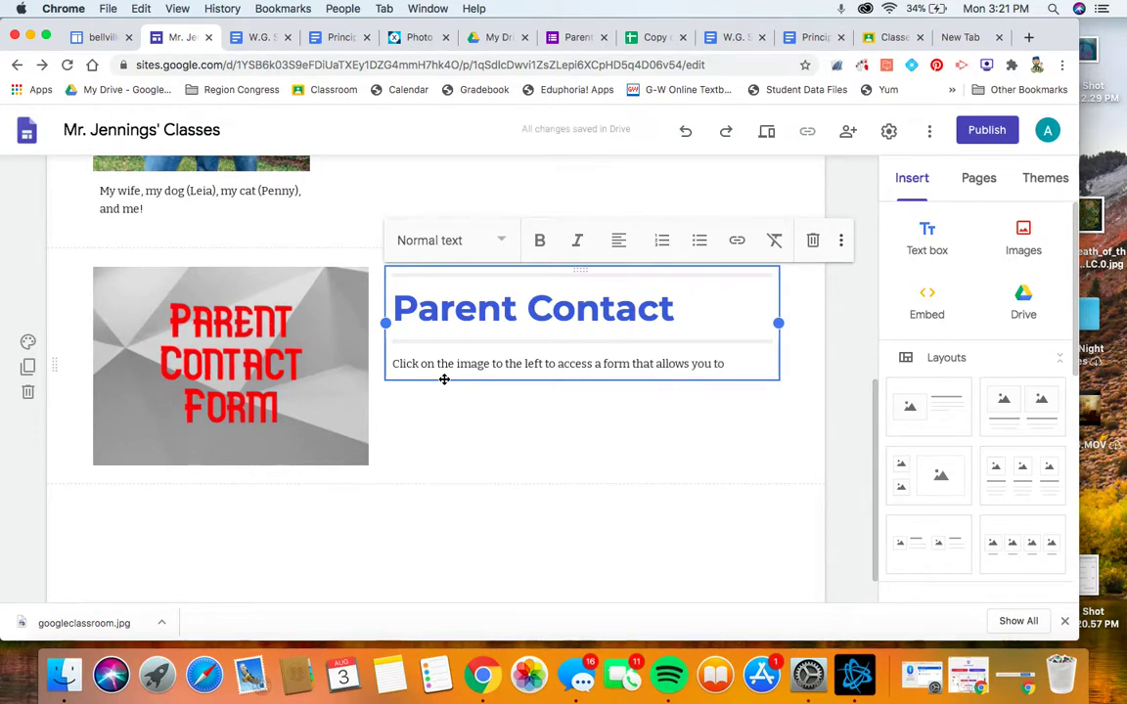
pyautogui.write(' fill out your contac')
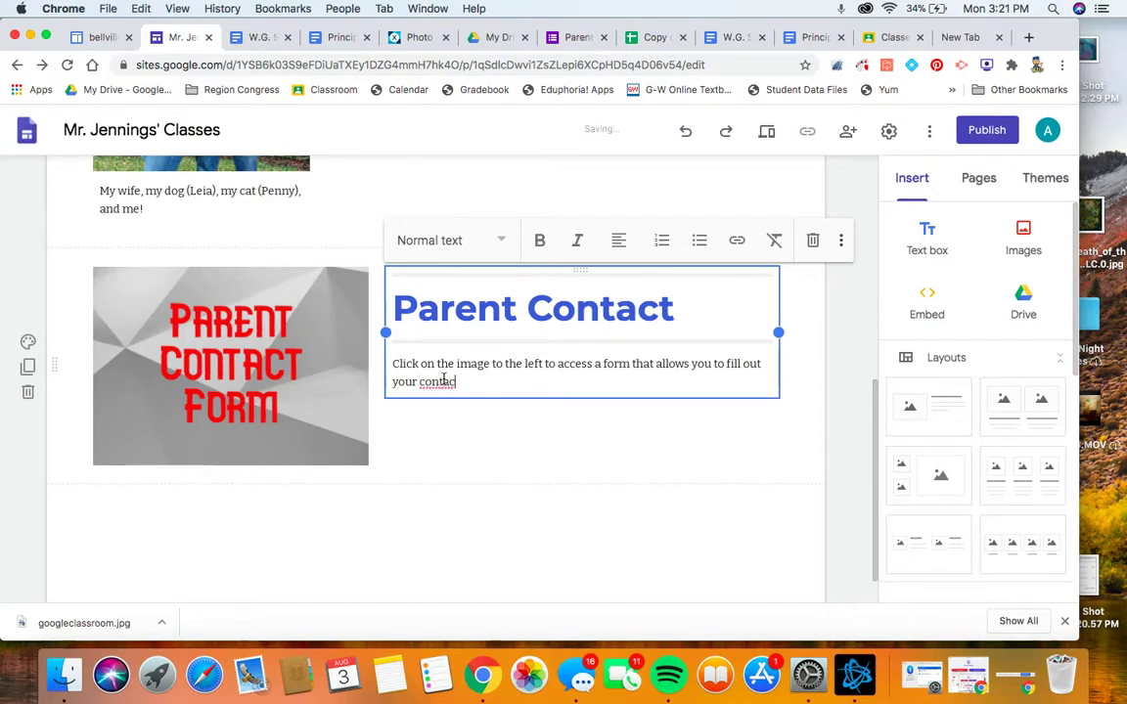
pyautogui.write('t on infomat')
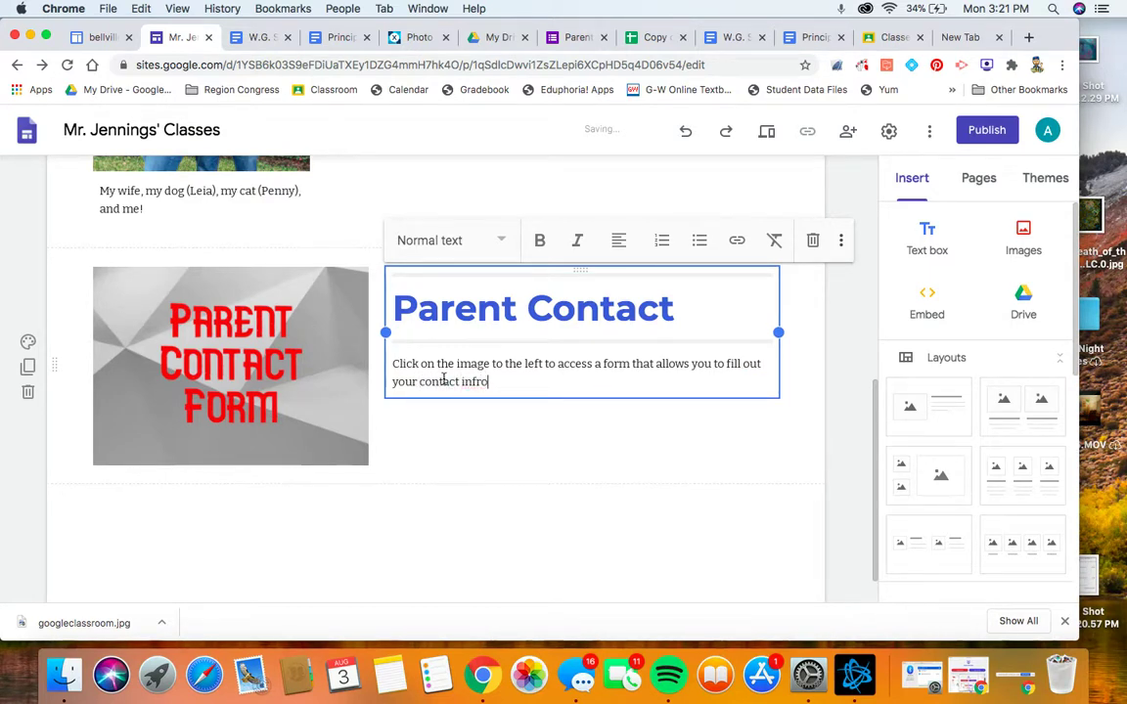
pyautogui.press('BackSpace')
pyautogui.press('BackSpace')
pyautogui.press('BackSpace')
pyautogui.write('rmation!')
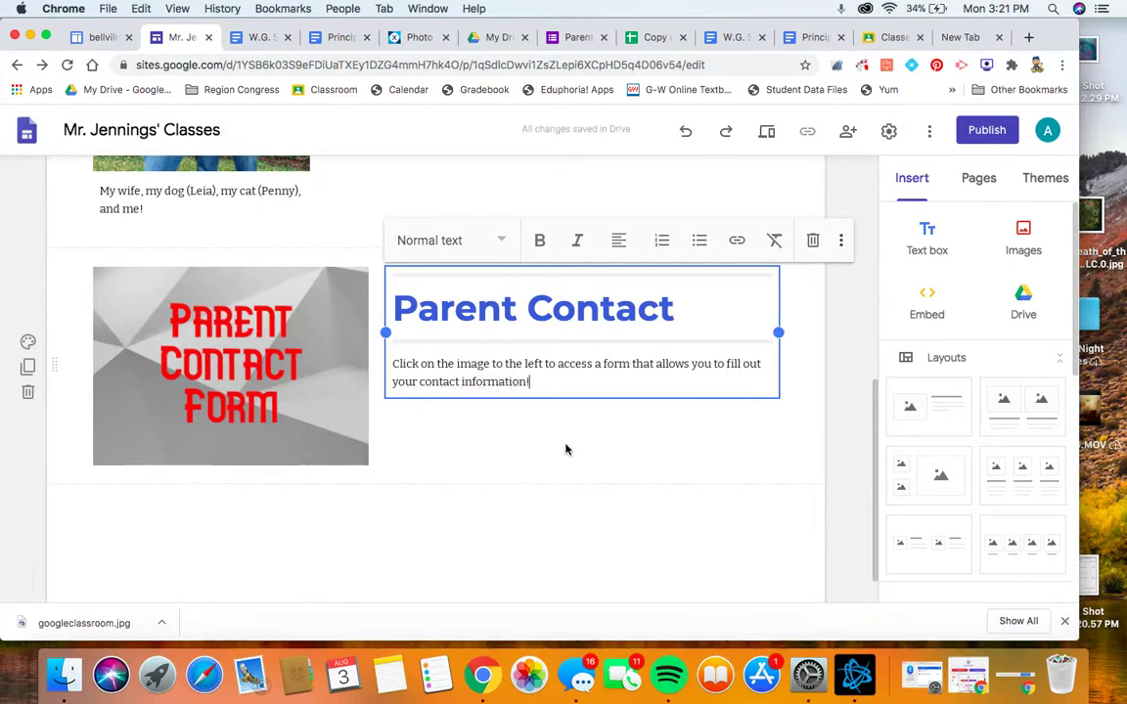
pyautogui.click(563, 446)
# - Add a Title-style text box below the form section reading "If you would like to see the course calendar or syllabus, please click on the student page!"
pyautogui.scroll(-1, 563, 447)
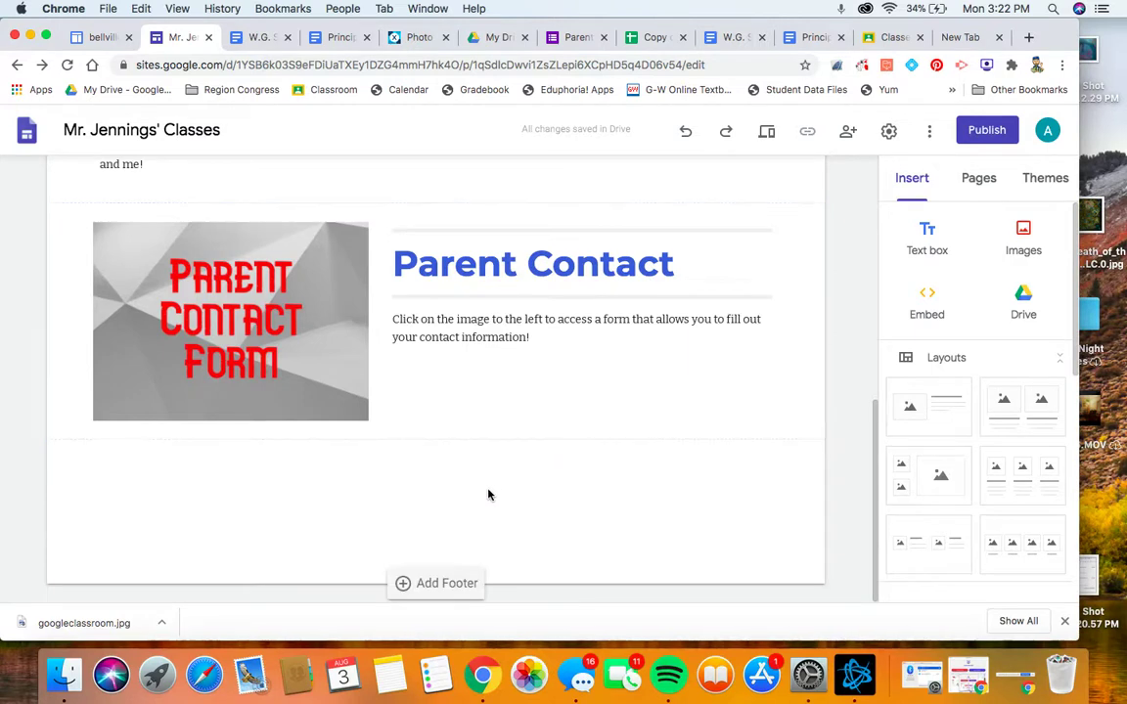
pyautogui.click(921, 236)
pyautogui.click(155, 367)
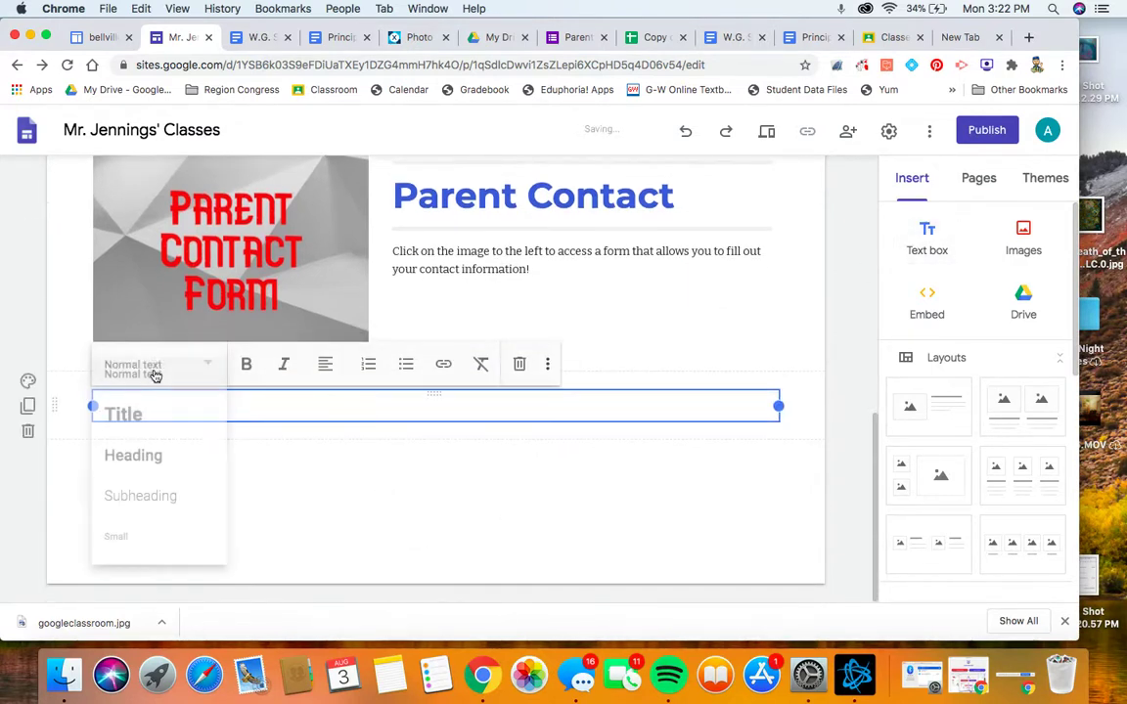
pyautogui.click(160, 413)
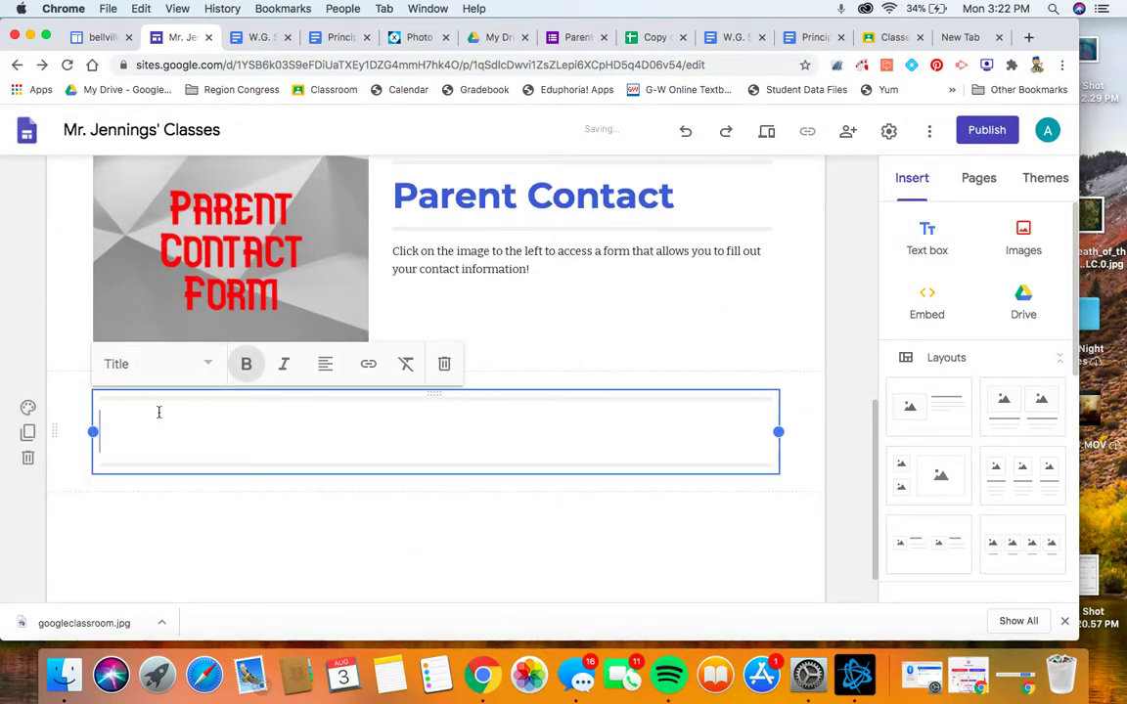
pyautogui.write('If you wo')
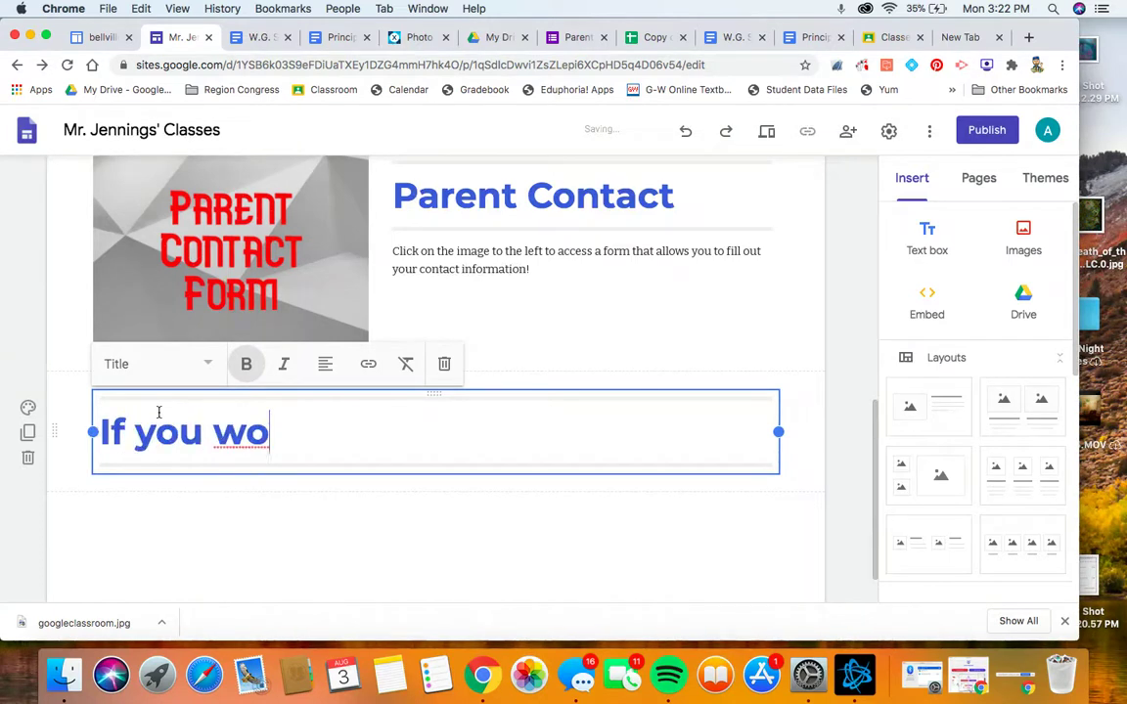
pyautogui.write('uld liek')
pyautogui.press('BackSpace')
pyautogui.press('BackSpace')
pyautogui.write('ke to see the co')
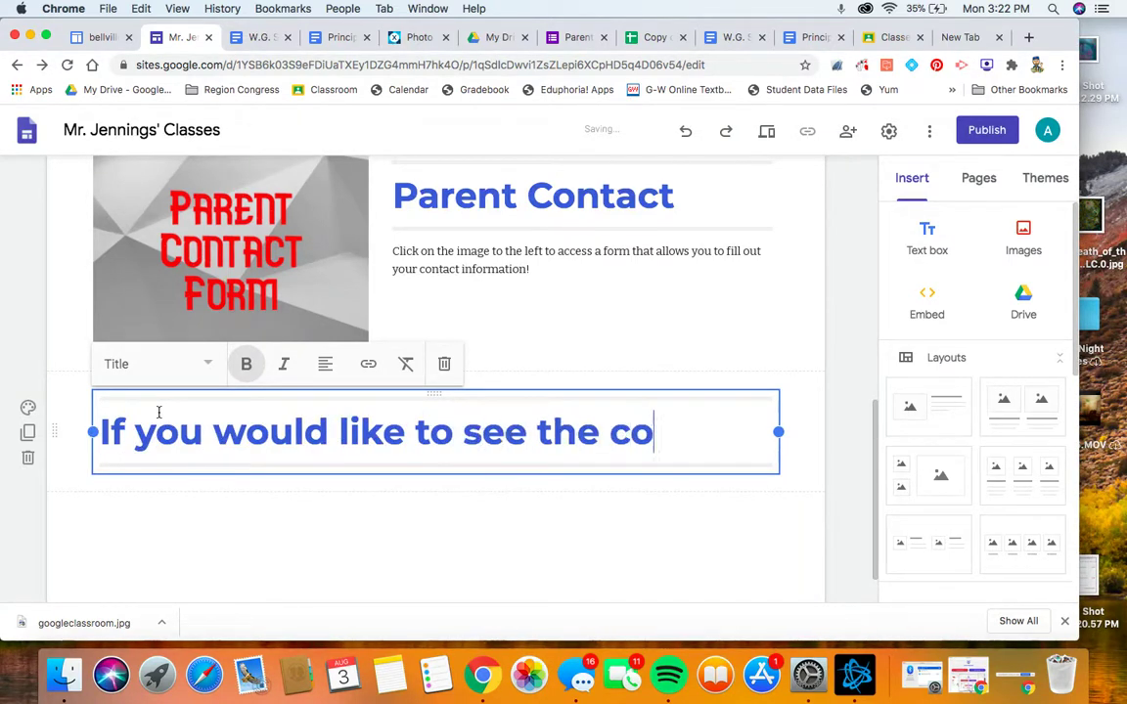
pyautogui.write('urse cale')
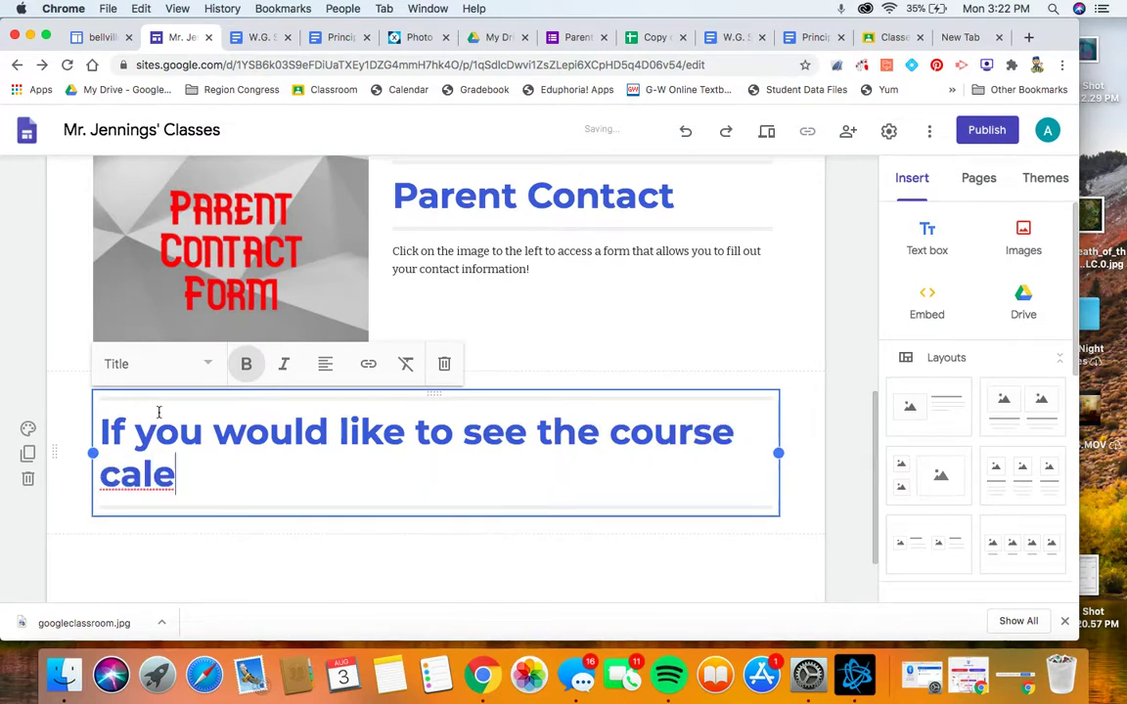
pyautogui.write('ndar or syllabus, pleas')
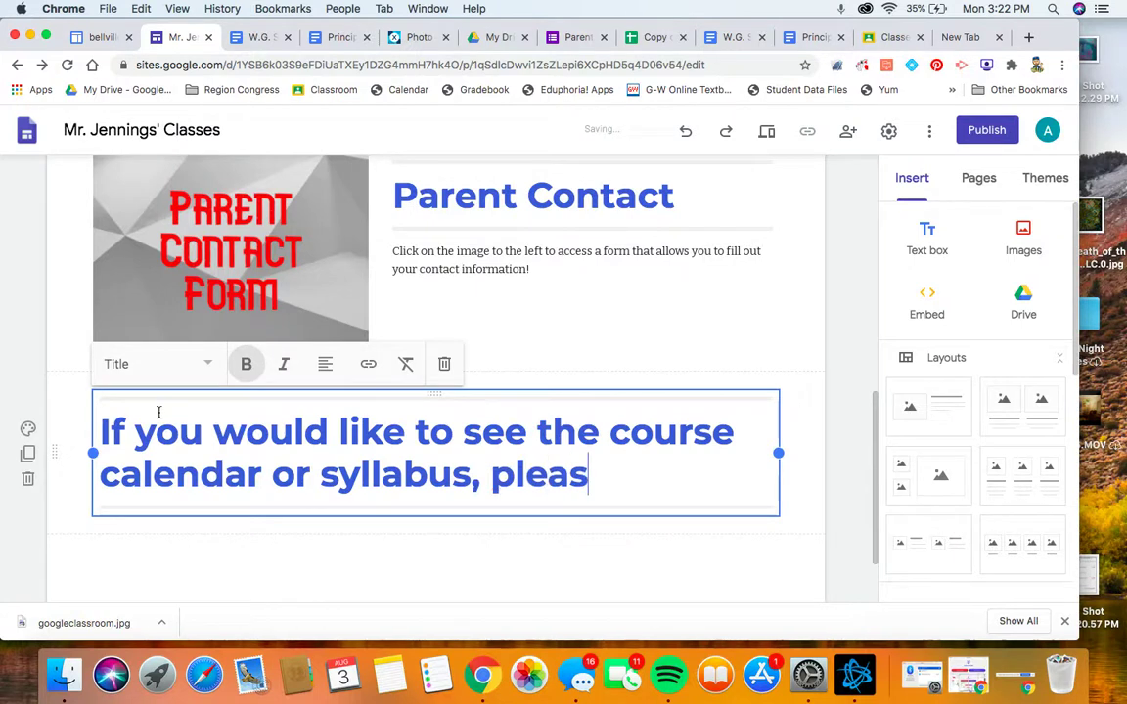
pyautogui.write('e click on the student page!')
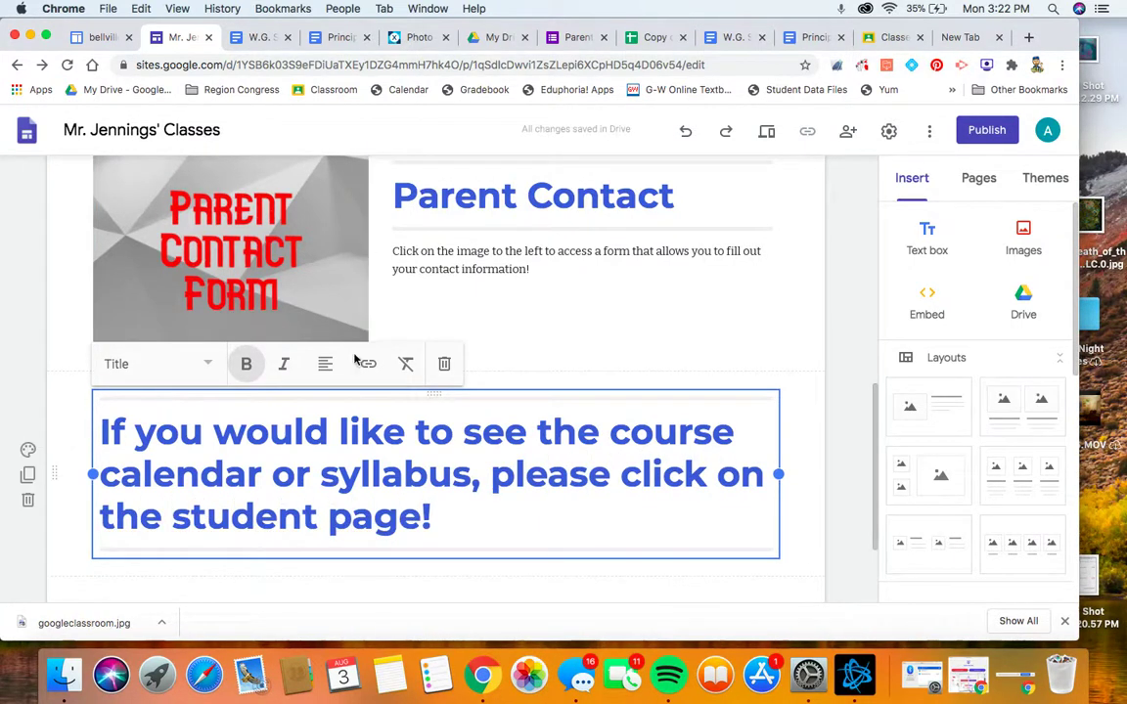
# - Center the message about the course calendar and syllabus within its text box
pyautogui.click(324, 363)
pyautogui.click(330, 416)
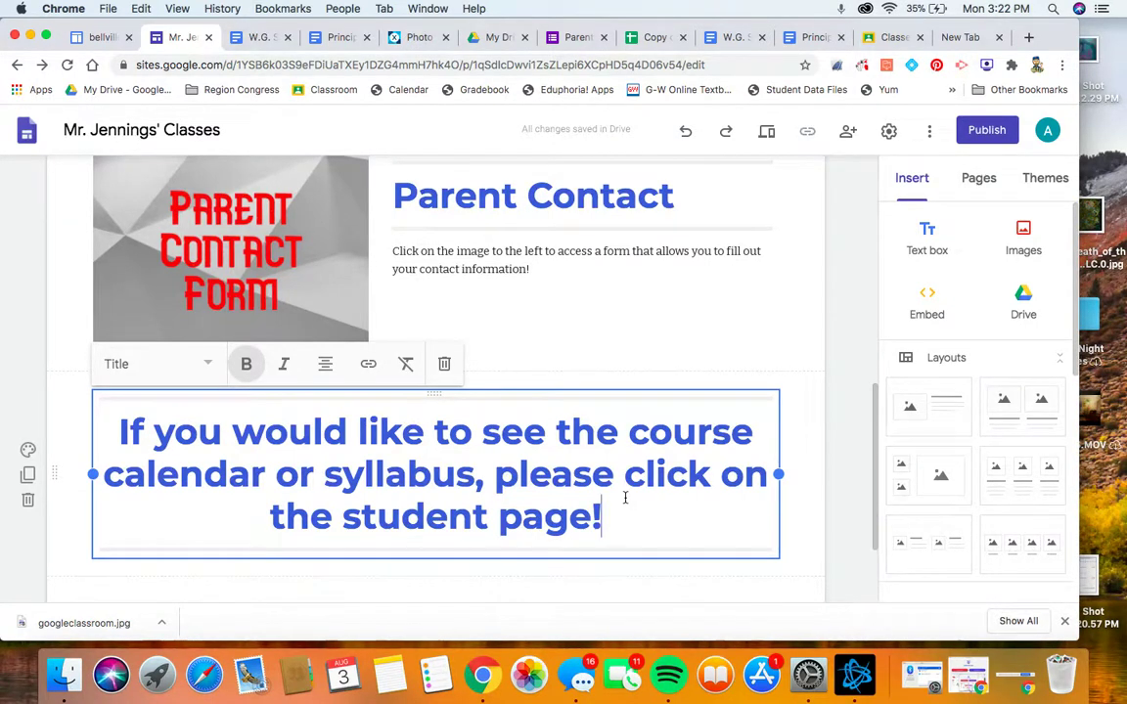
pyautogui.moveTo(634, 510); pyautogui.dragTo(132, 430)
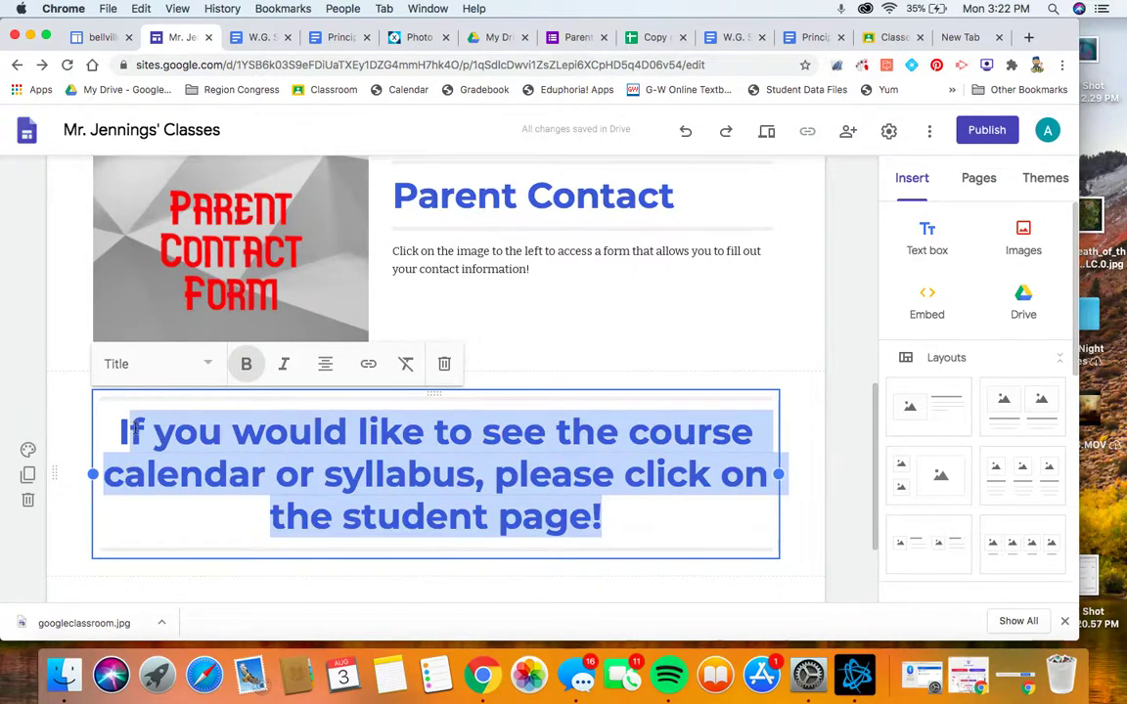
pyautogui.click(587, 367)
# - Publish the site to the web at the class-name web address, viewable by anyone
pyautogui.scroll(10, 616, 356)
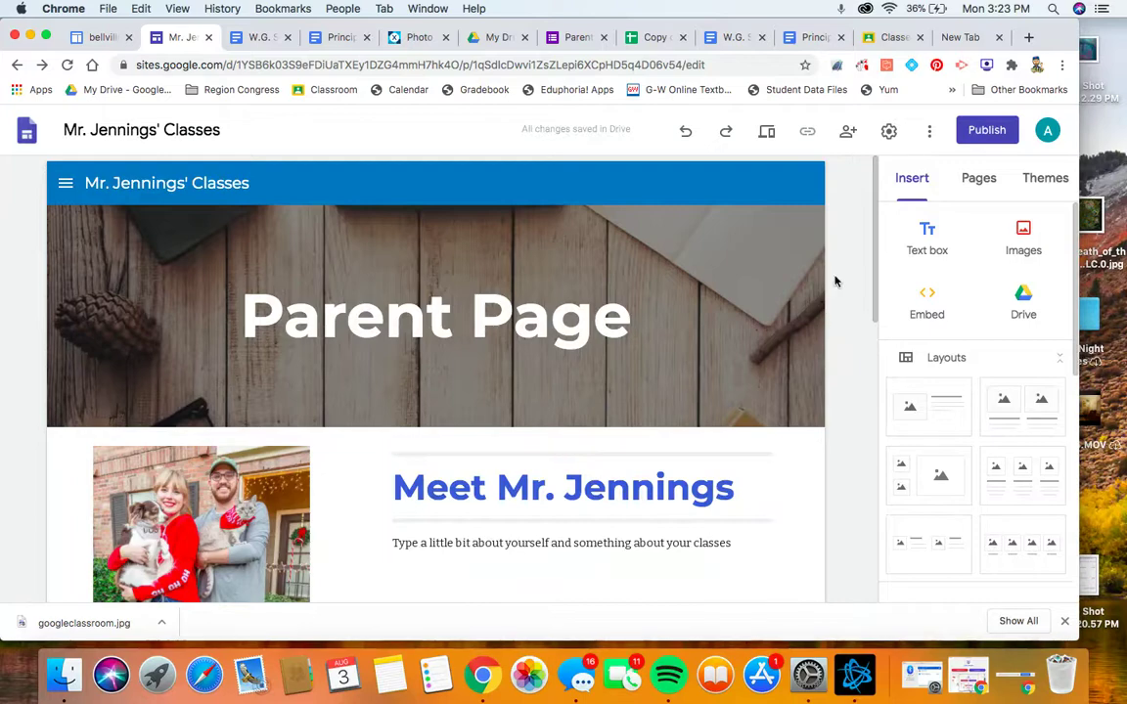
pyautogui.click(987, 131)
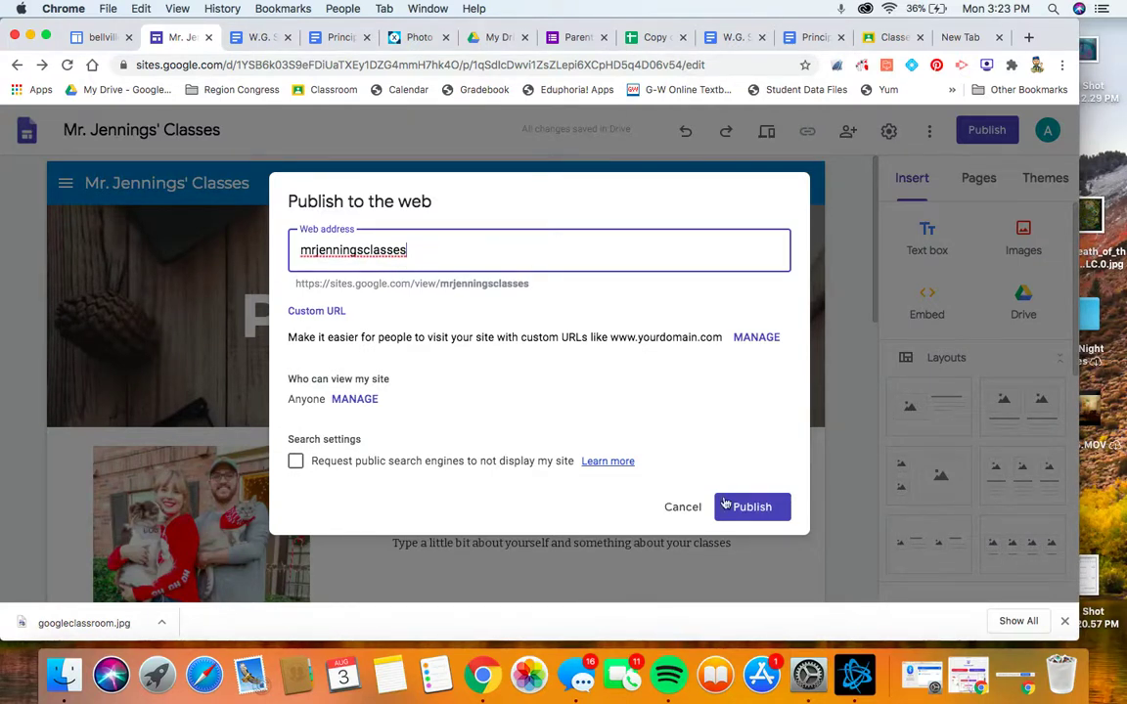
pyautogui.click(753, 507)
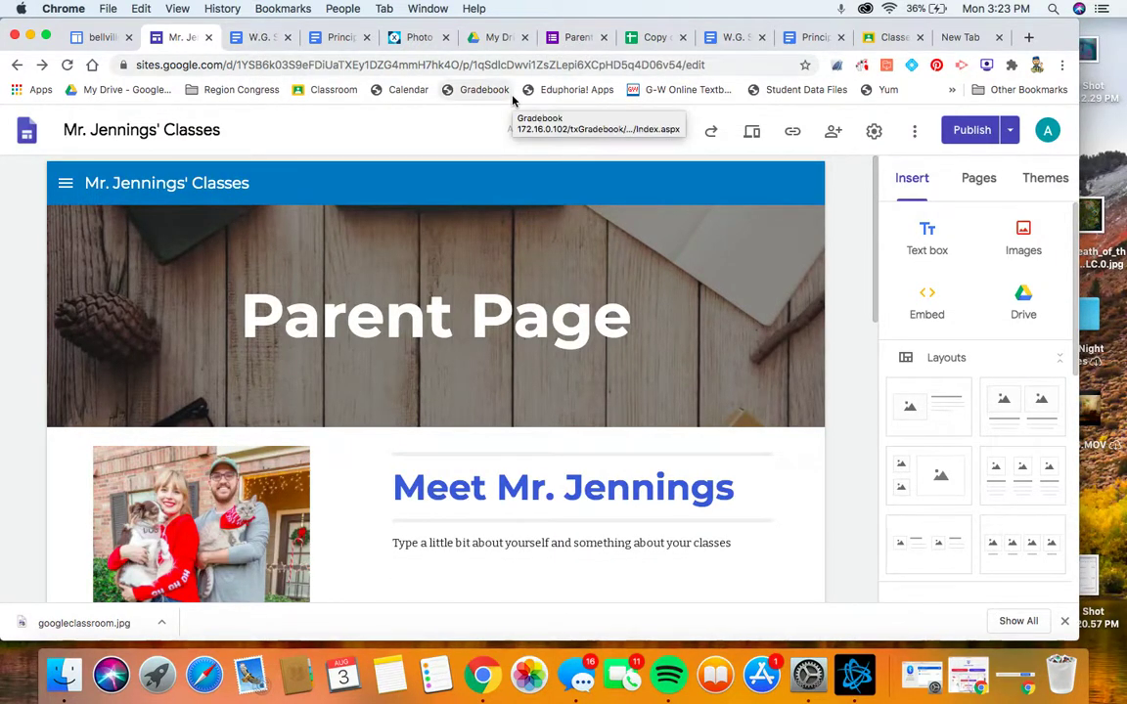
# - Open the Principles of Business site from Drive and check its publish settings without changing them
pyautogui.click(477, 39)
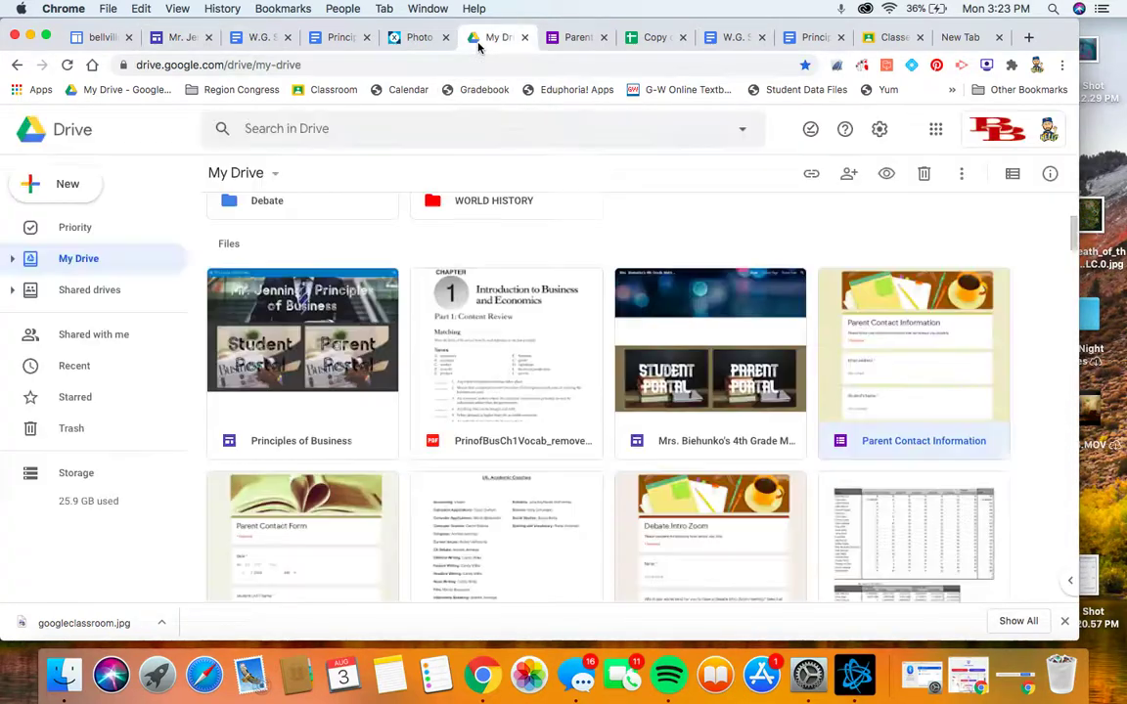
pyautogui.doubleClick(293, 388)
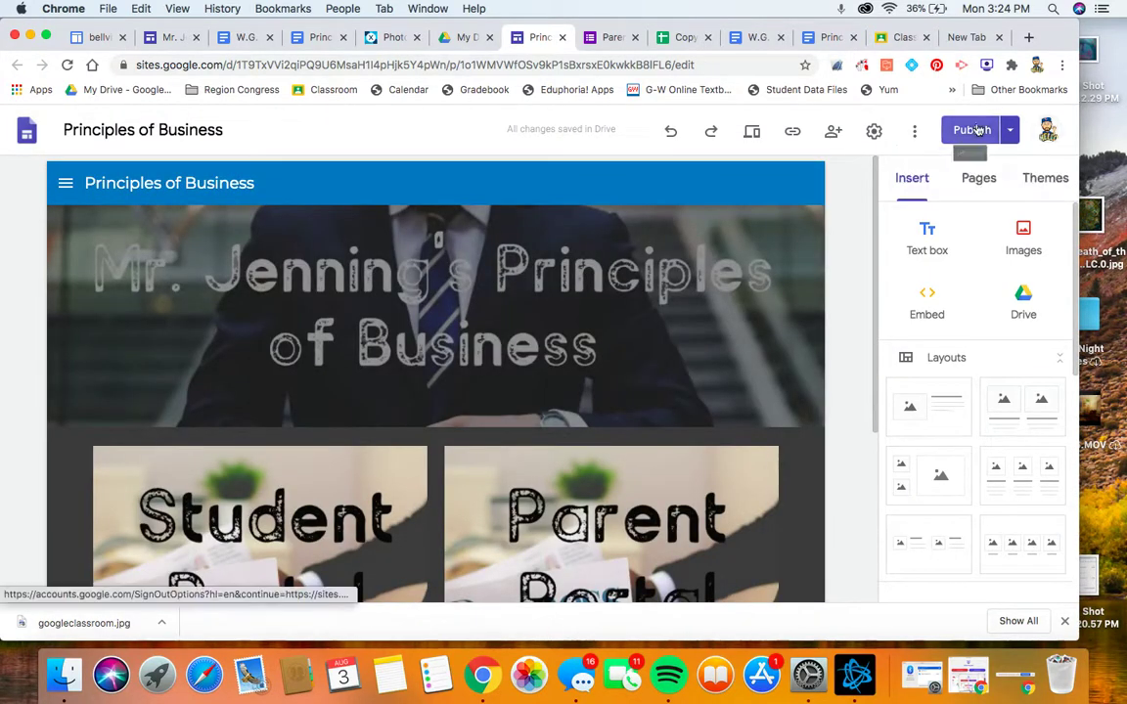
pyautogui.click(1012, 133)
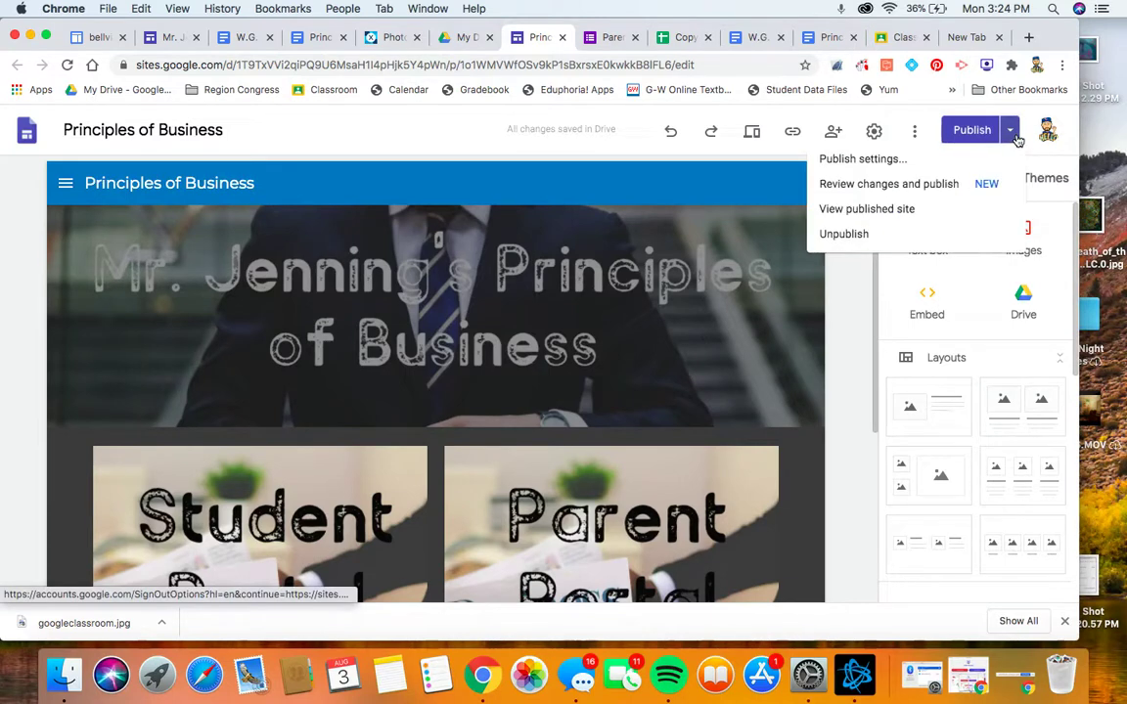
pyautogui.click(917, 168)
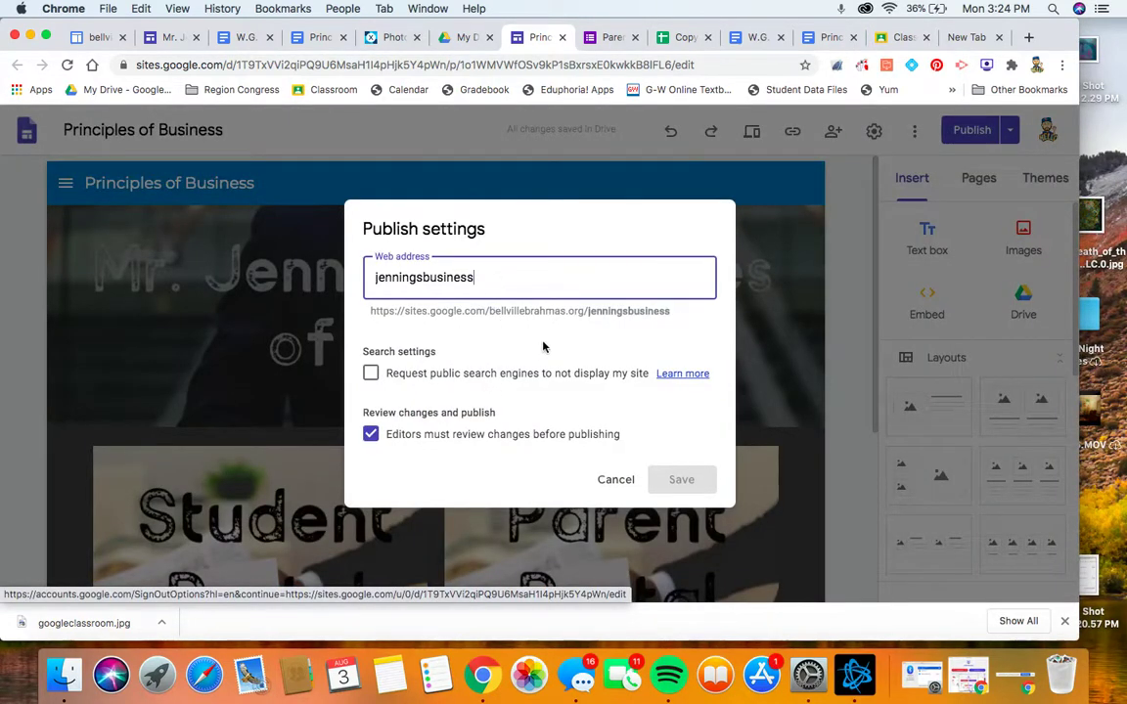
pyautogui.click(624, 478)
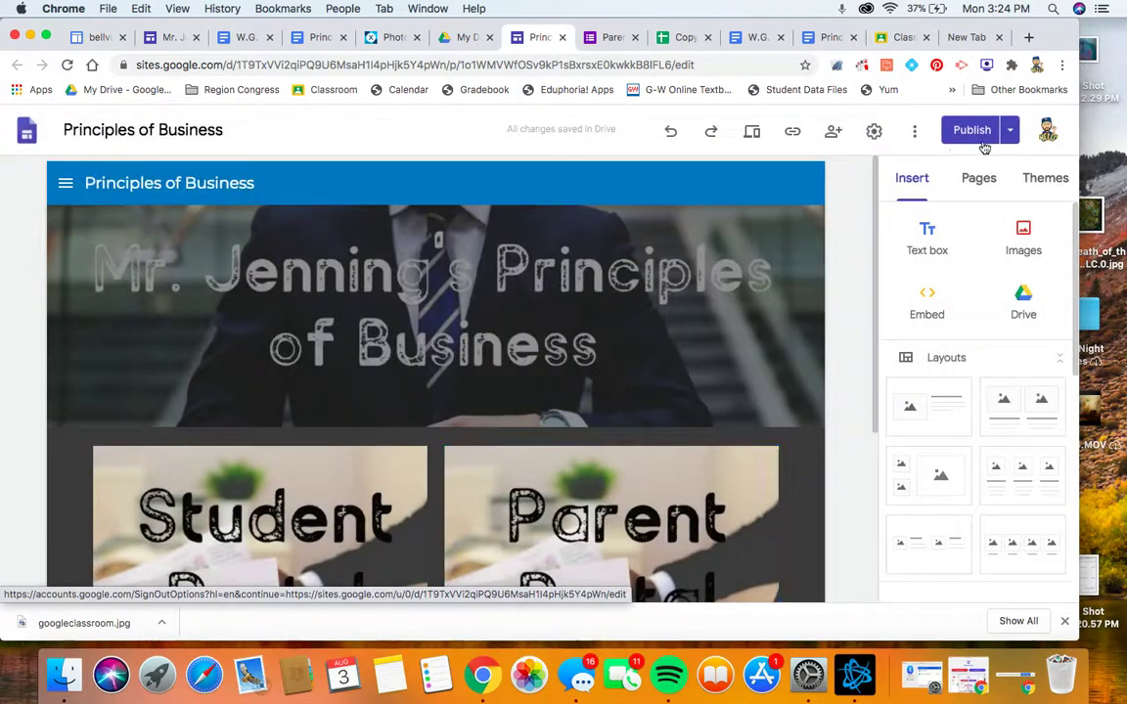
# - Compare the site's draft with its published version and look over the navigation settings
pyautogui.click(1010, 130)
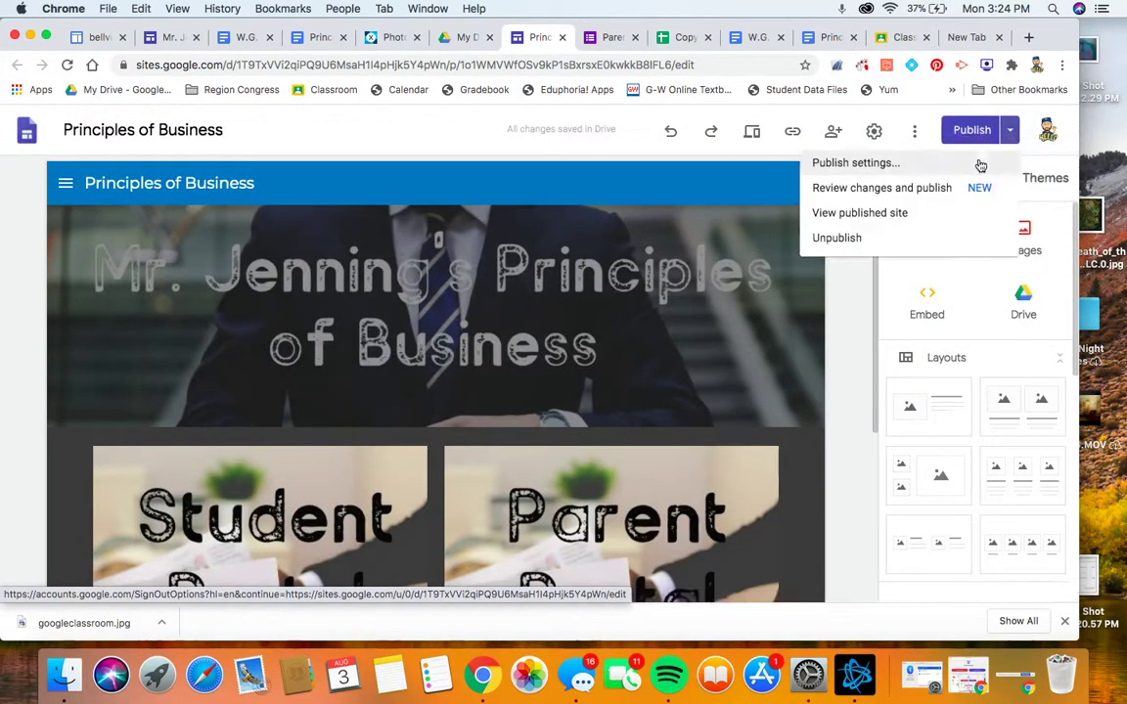
pyautogui.click(900, 190)
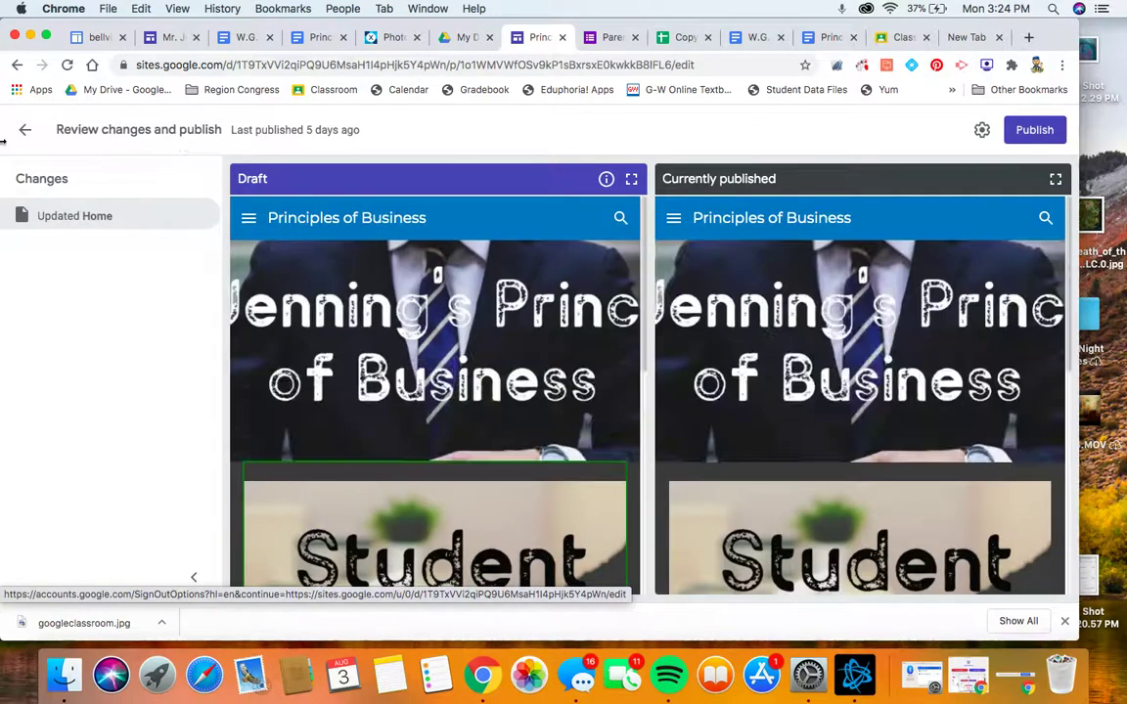
pyautogui.click(24, 129)
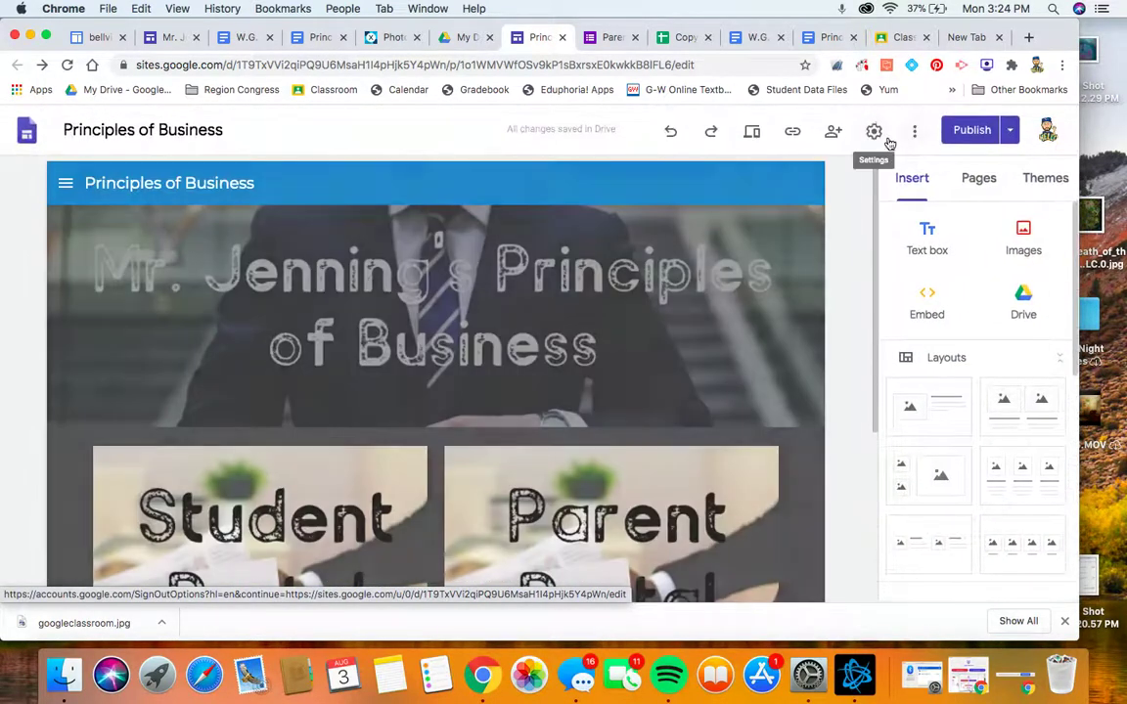
pyautogui.click(874, 131)
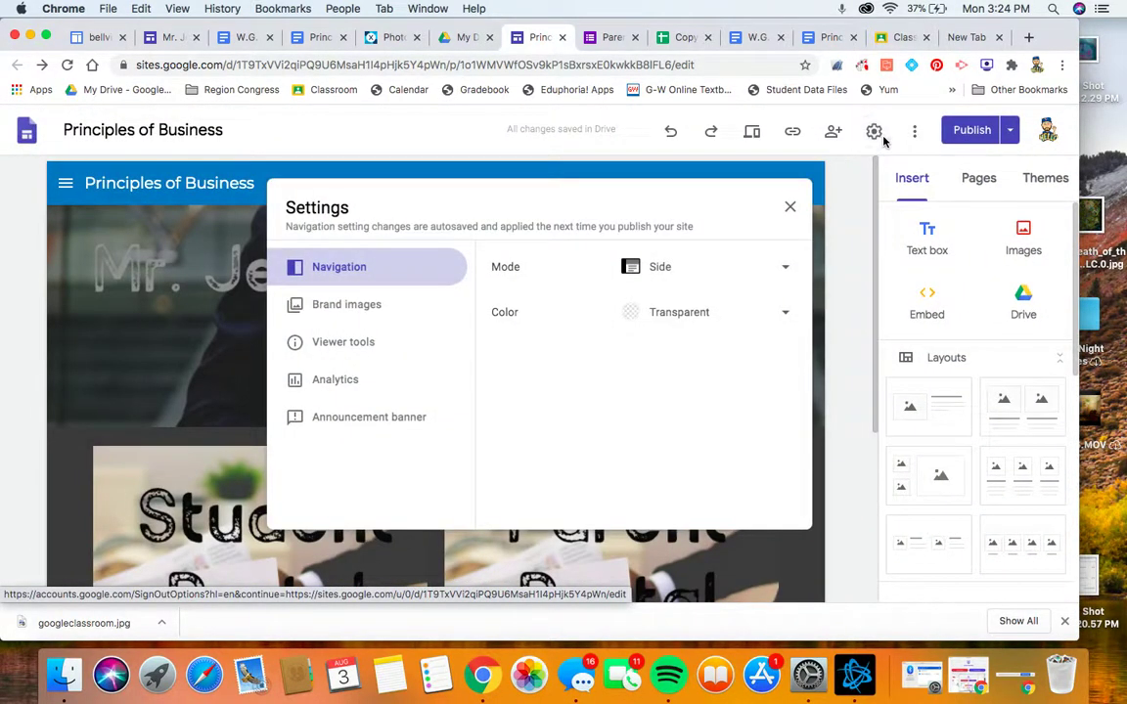
pyautogui.click(851, 140)
# - Open the sharing options of the Principles of Business site and set the published site's link access to Bellville ISD
pyautogui.click(835, 133)
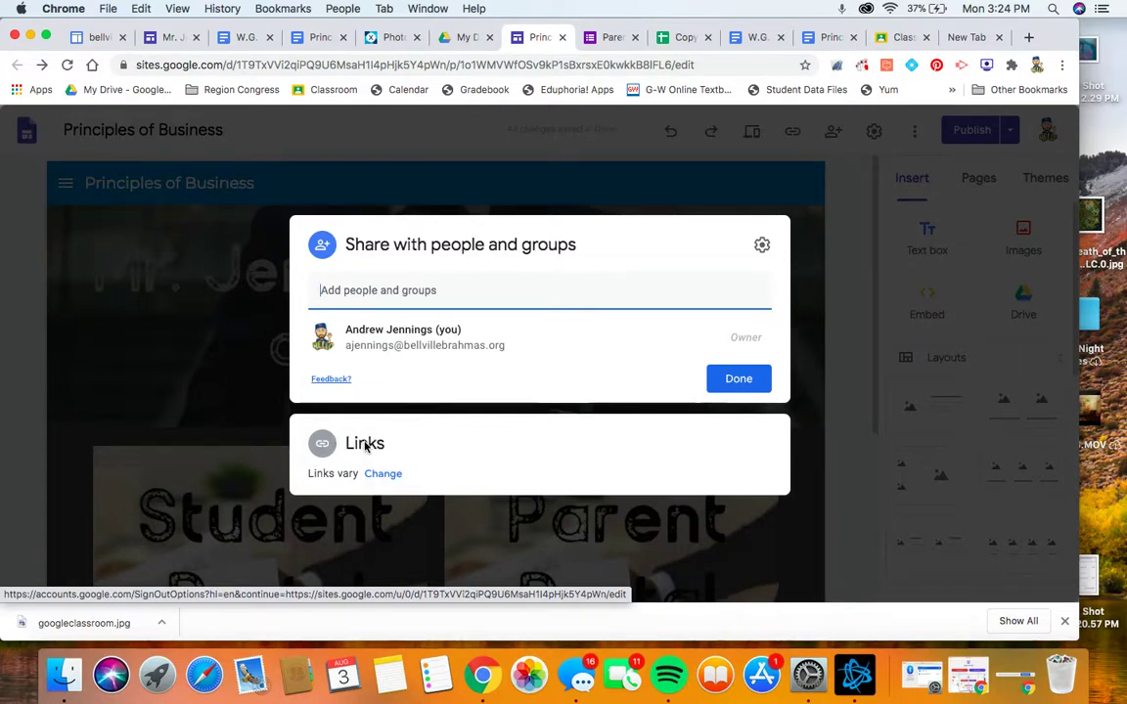
pyautogui.click(383, 474)
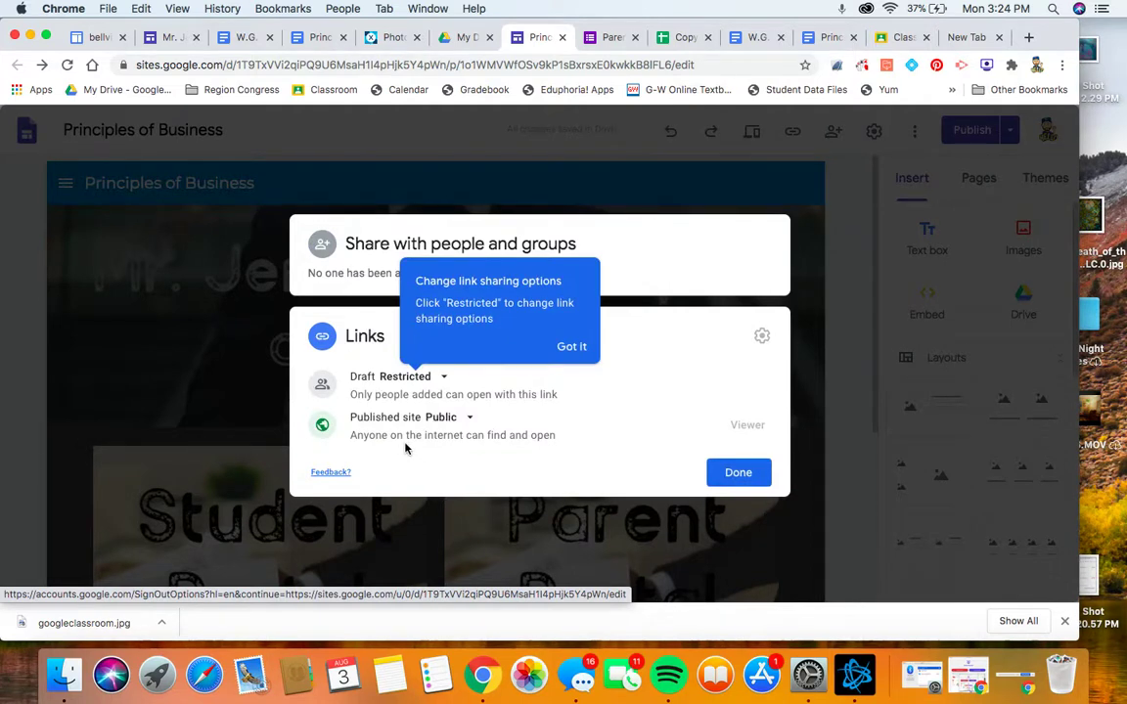
pyautogui.click(455, 422)
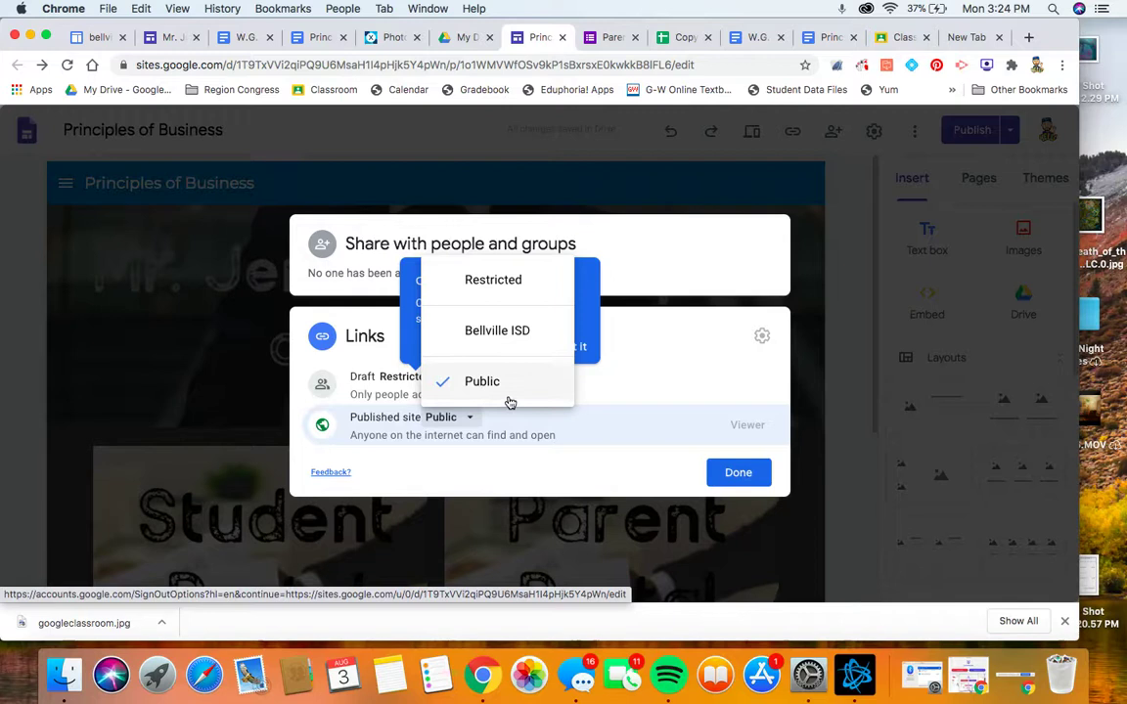
pyautogui.click(499, 333)
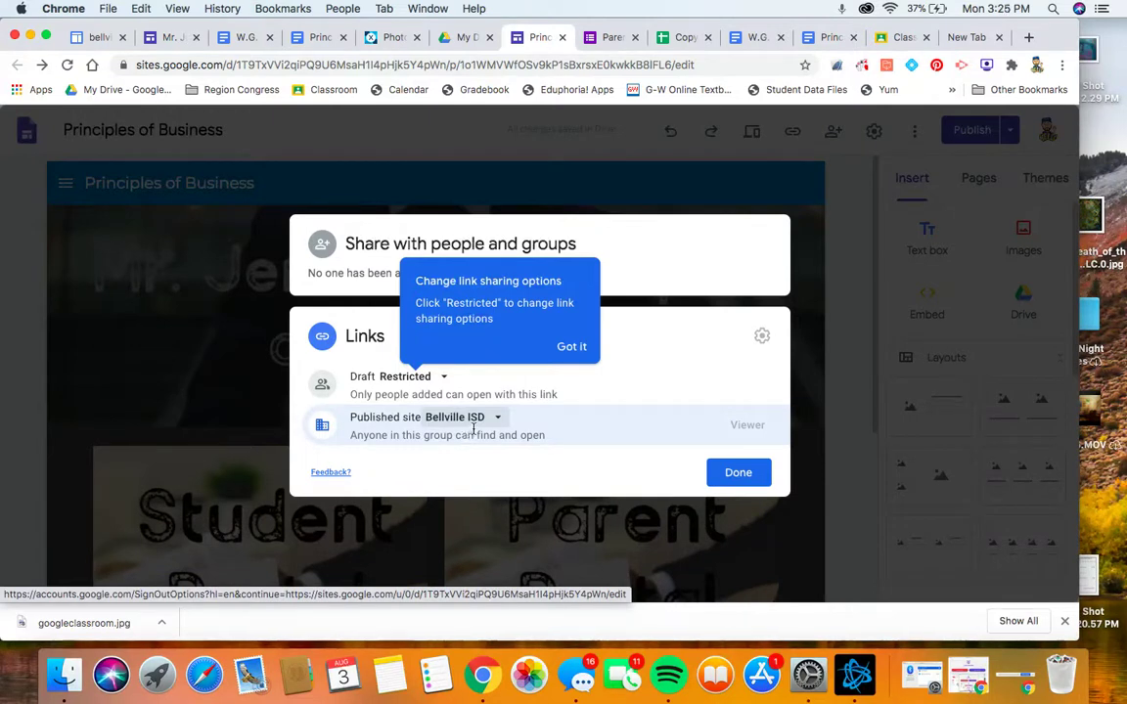
# - Set the published site's link access to Public and finish sharing
pyautogui.click(481, 427)
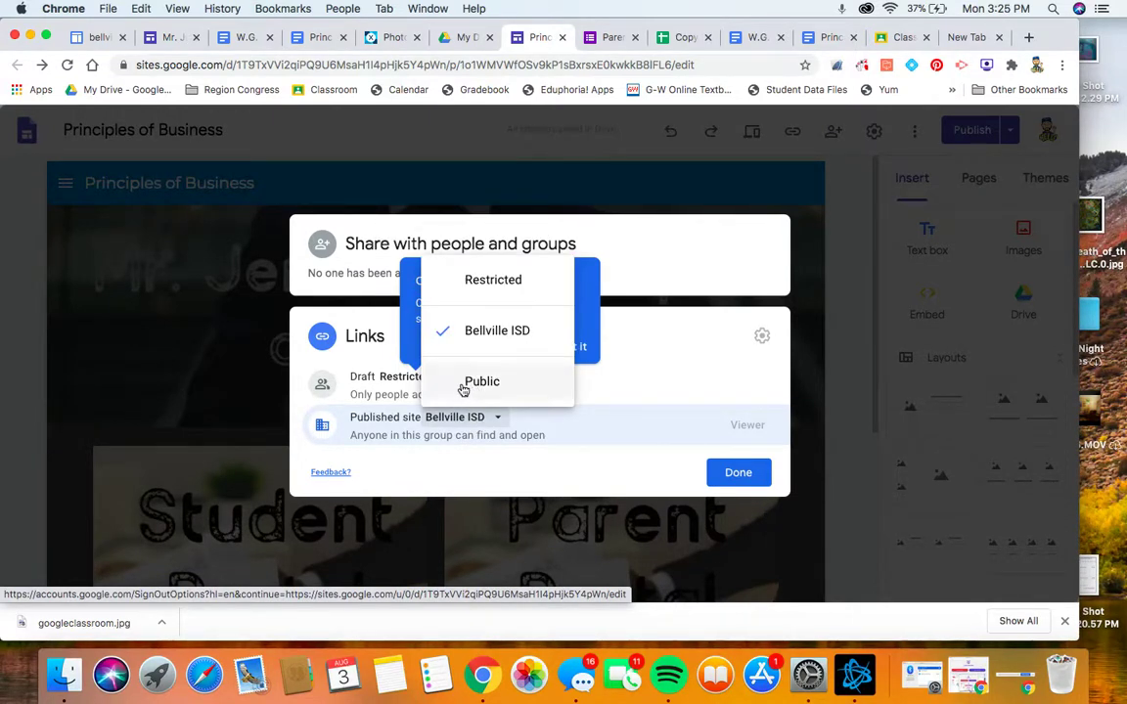
pyautogui.click(483, 383)
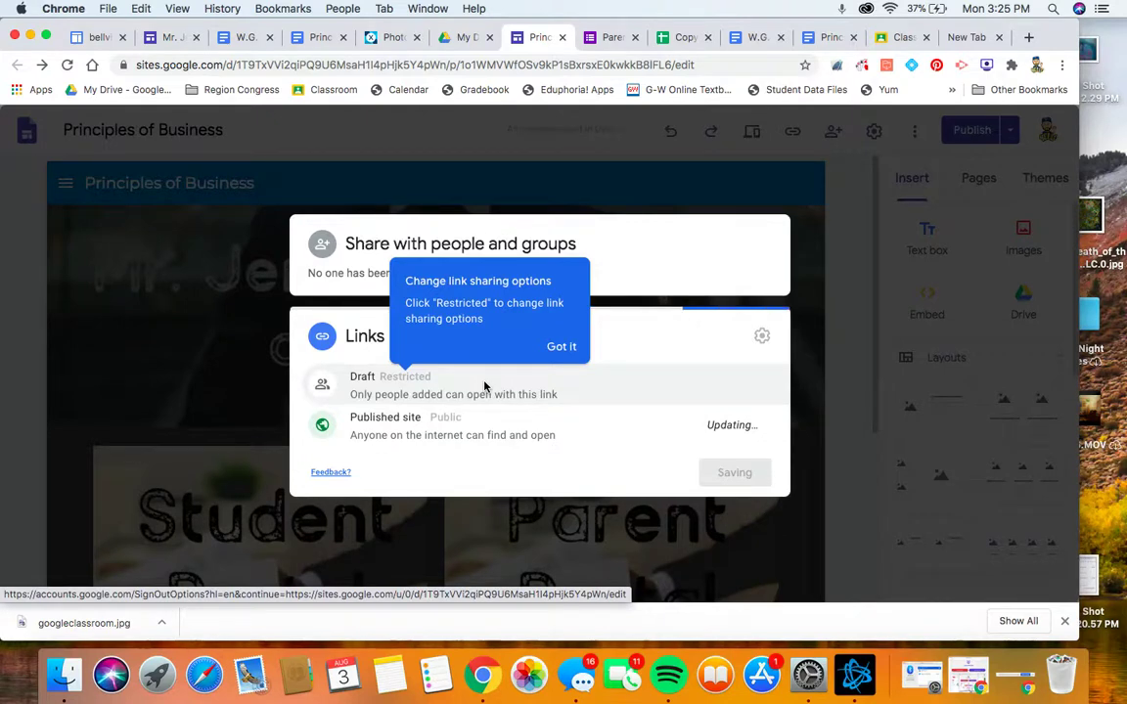
pyautogui.click(738, 474)
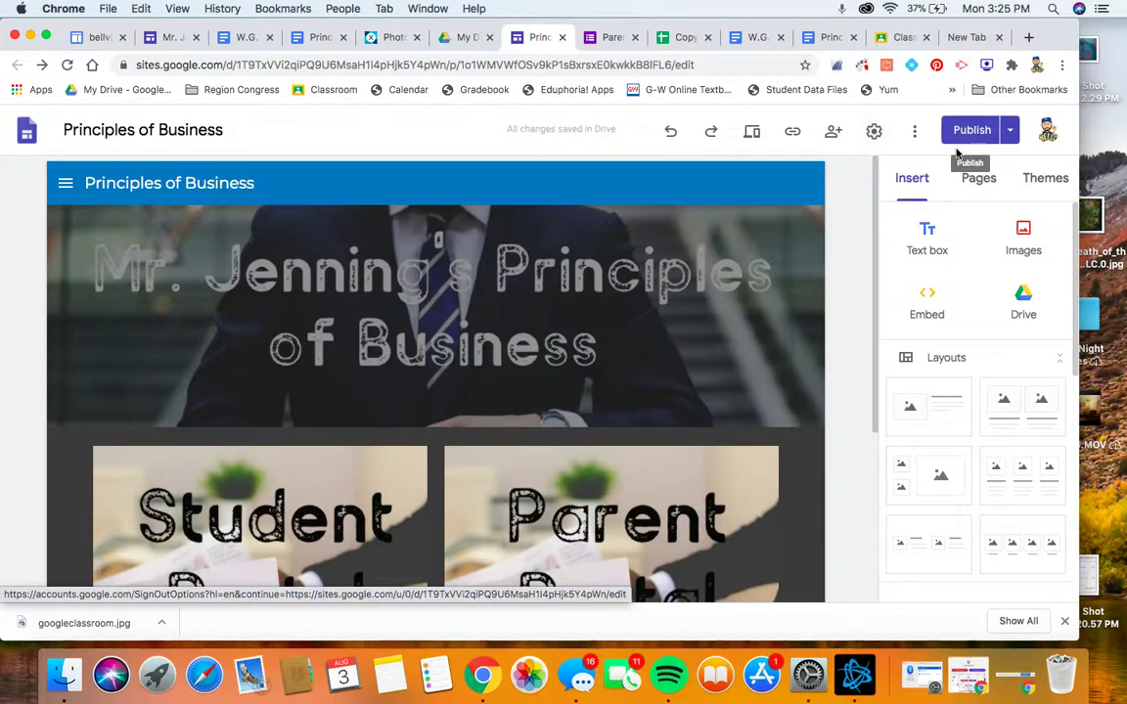
# - Close the web publishing dialog of the W.G. Syllabus document and check the class site with the Parent Page for unpublished changes
pyautogui.click(756, 38)
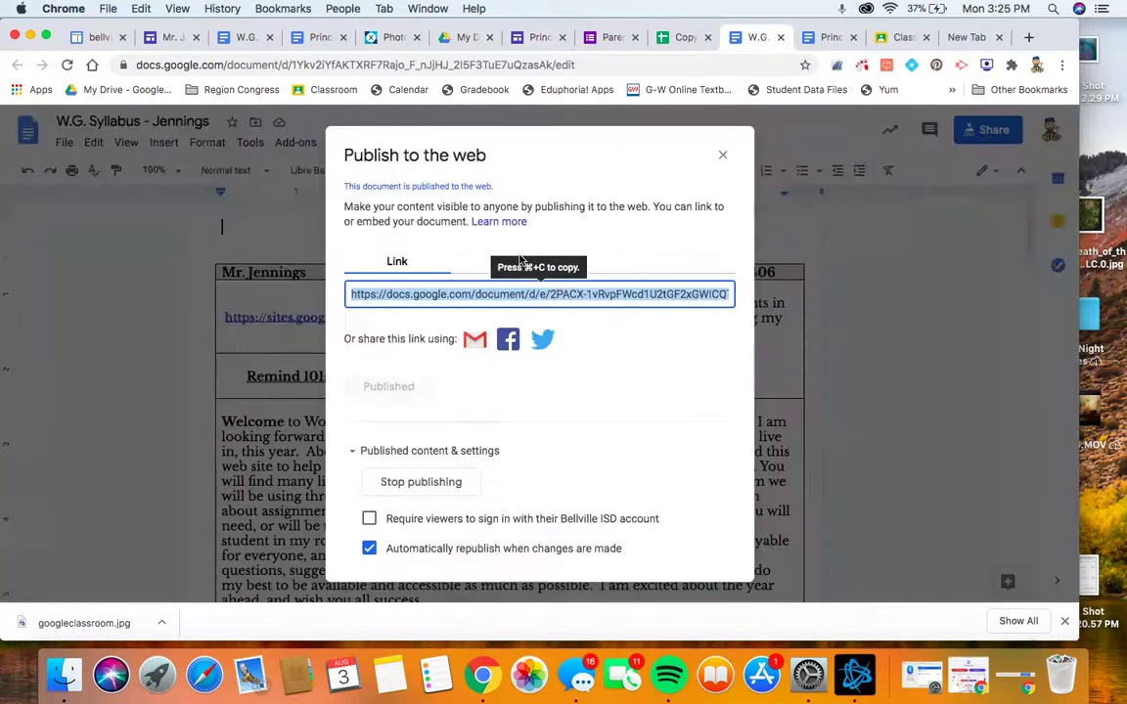
pyautogui.click(722, 155)
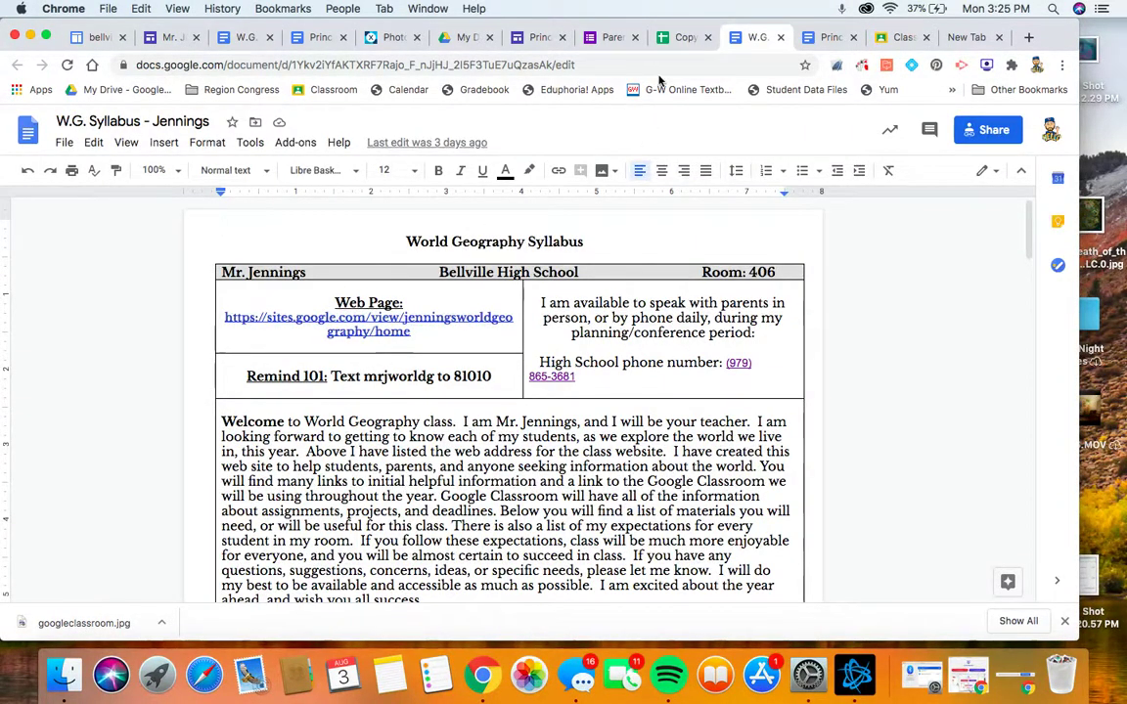
pyautogui.click(168, 39)
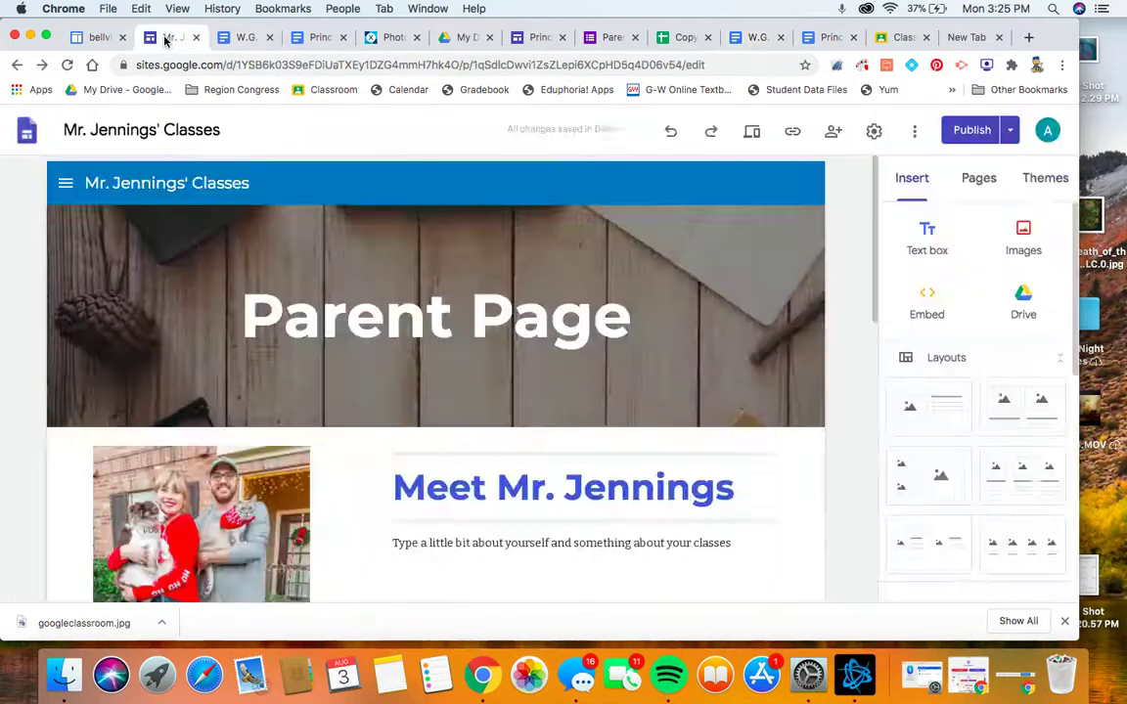
pyautogui.click(986, 133)
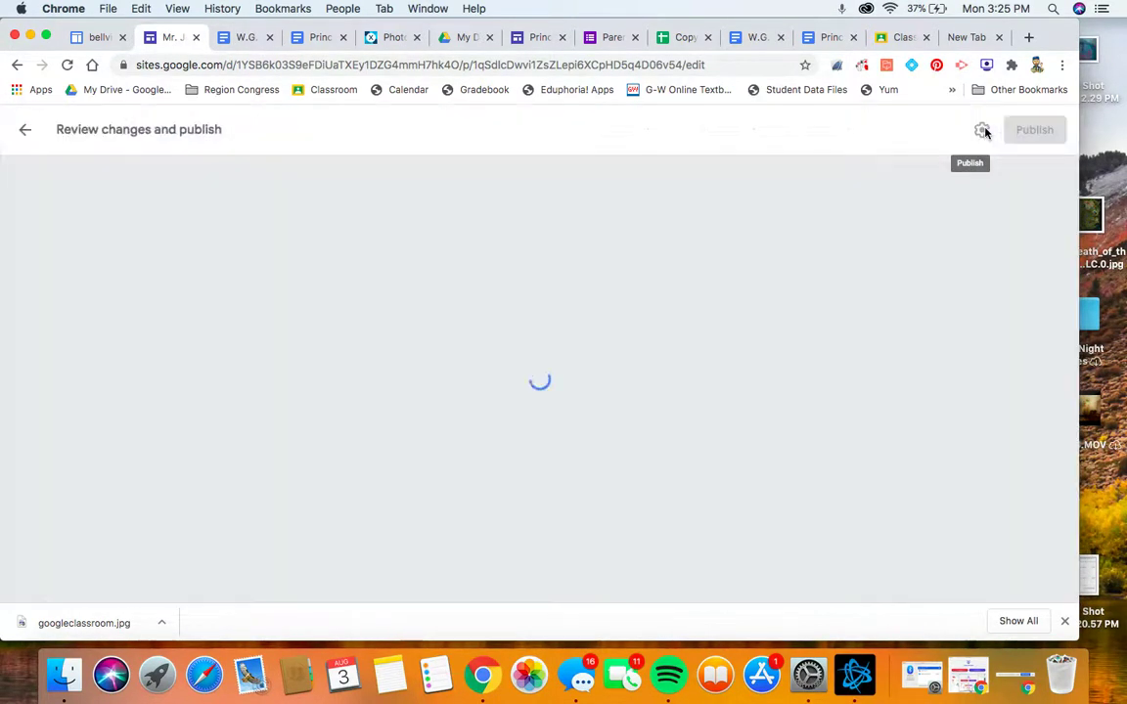
pyautogui.click(543, 448)
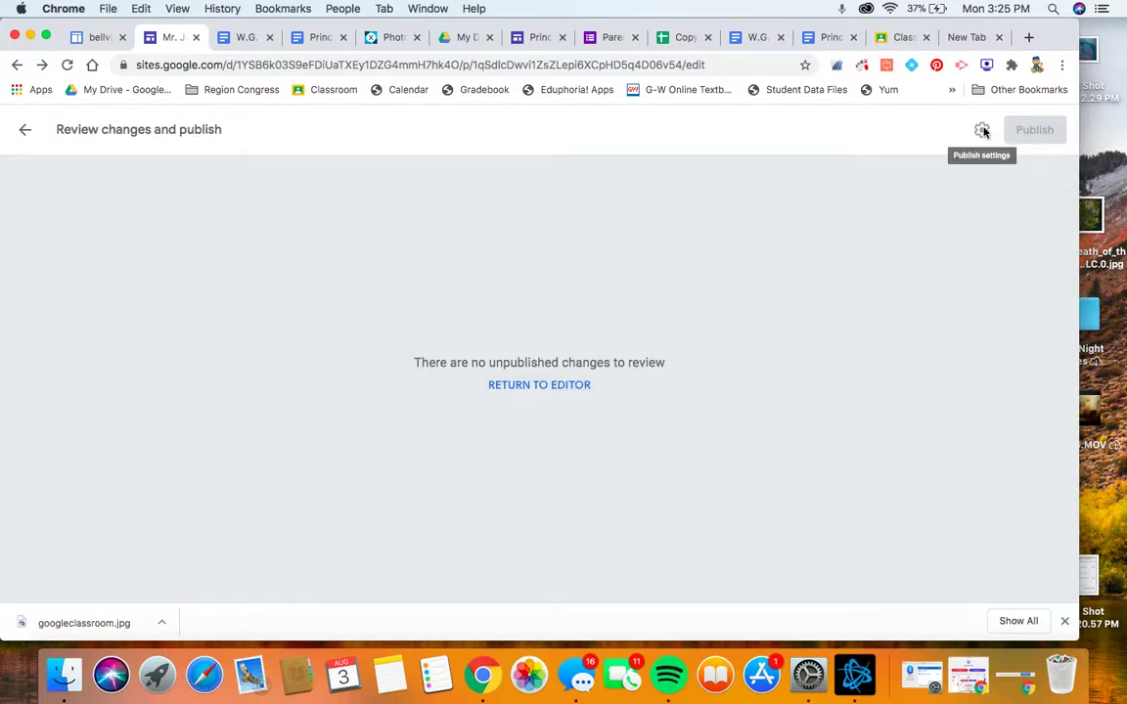
pyautogui.click(24, 129)
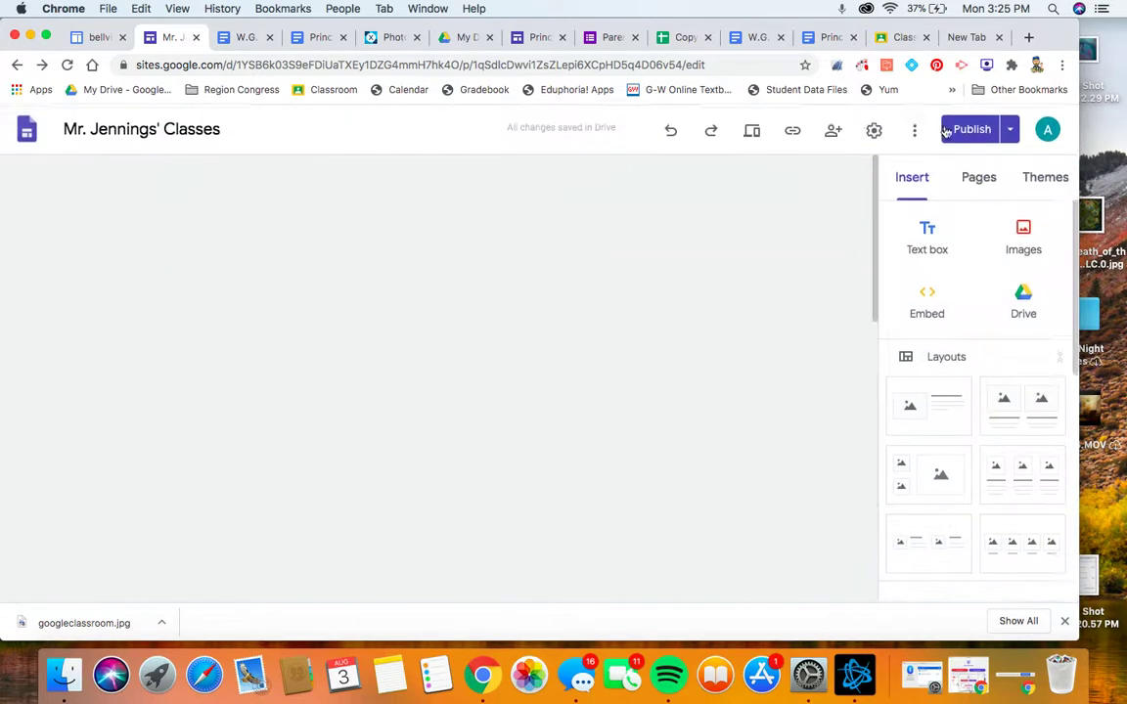
# - Inspect the class site's sharing options and its published site link
pyautogui.click(874, 133)
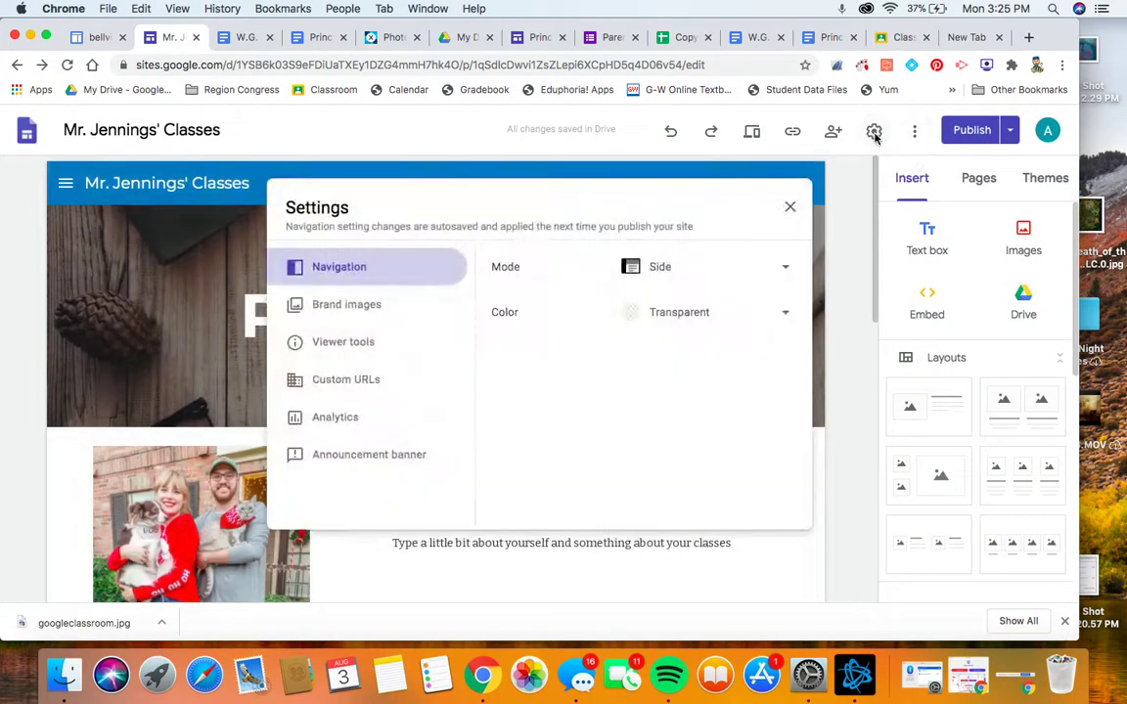
pyautogui.click(790, 207)
pyautogui.click(834, 139)
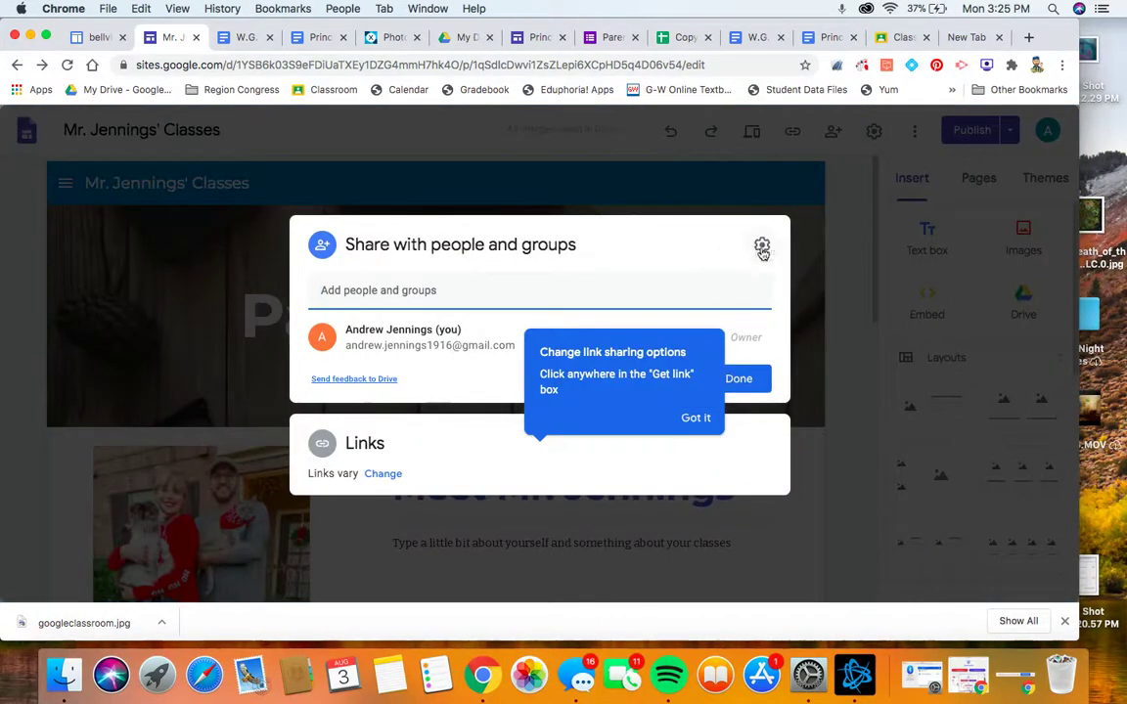
pyautogui.click(830, 152)
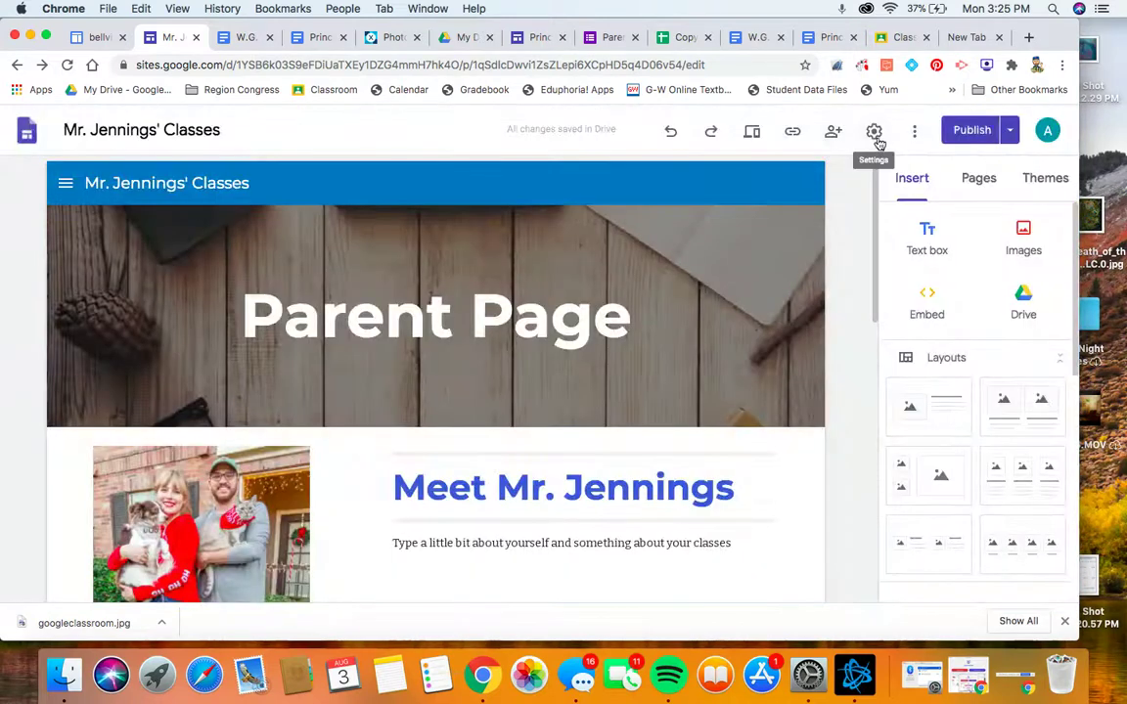
pyautogui.click(874, 131)
pyautogui.click(820, 140)
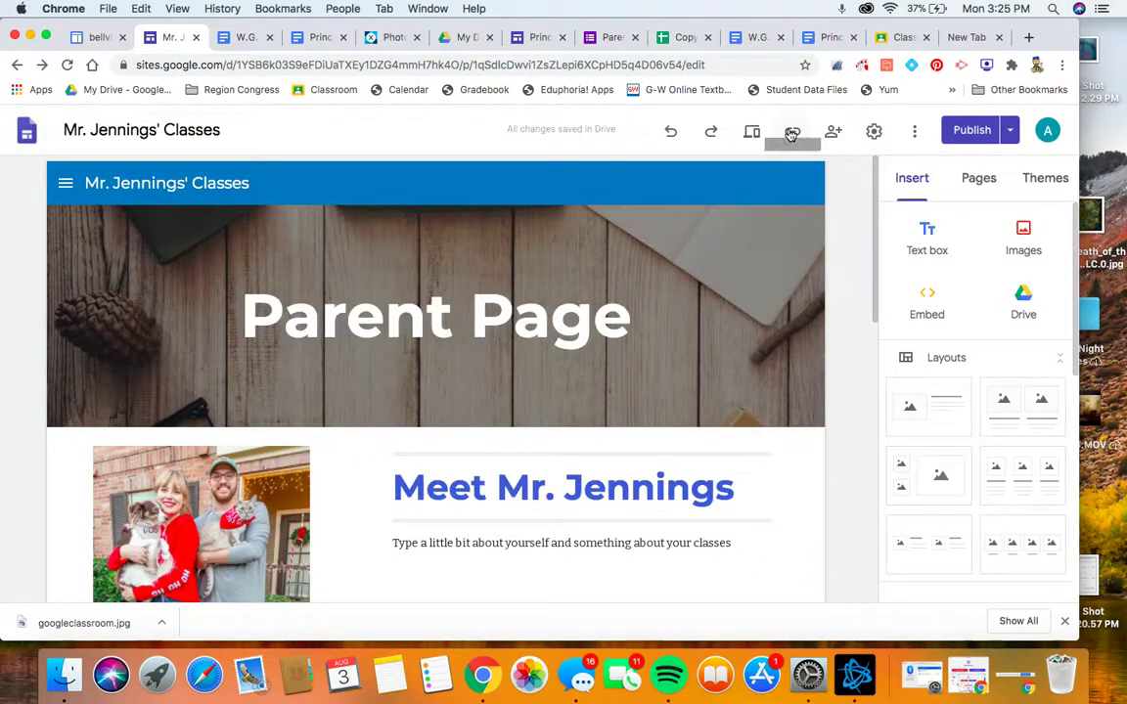
pyautogui.click(792, 132)
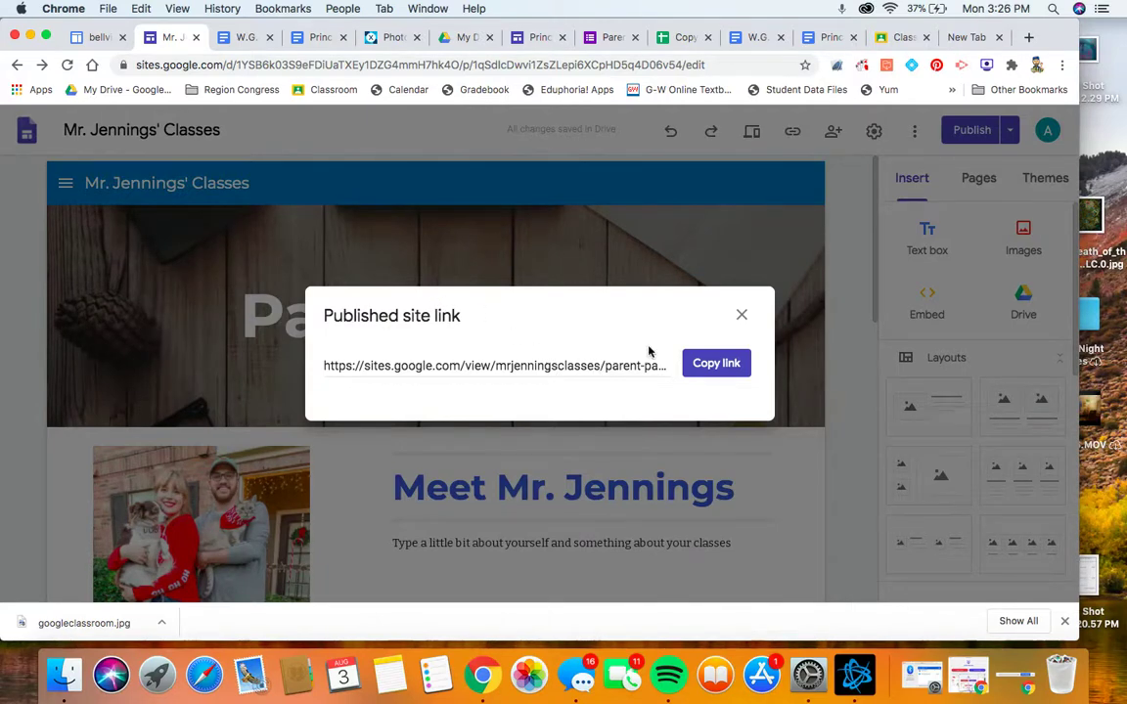
pyautogui.click(742, 315)
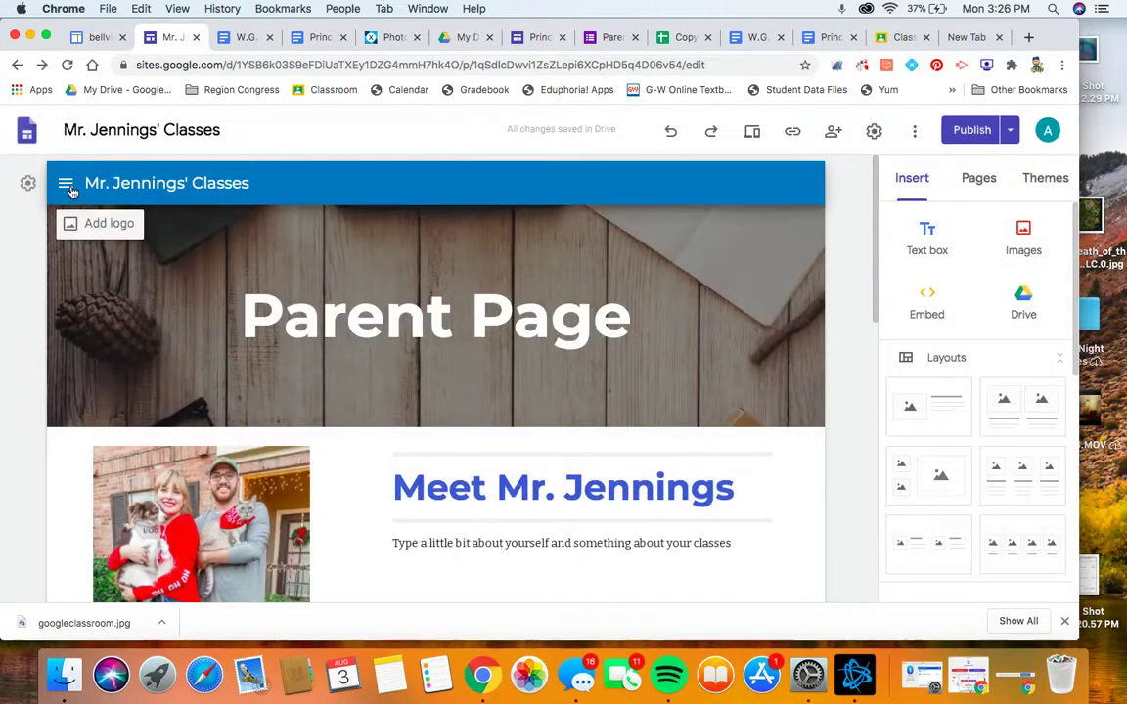
# - Switch to the Principles of Business site and go to its Home page
pyautogui.click(532, 39)
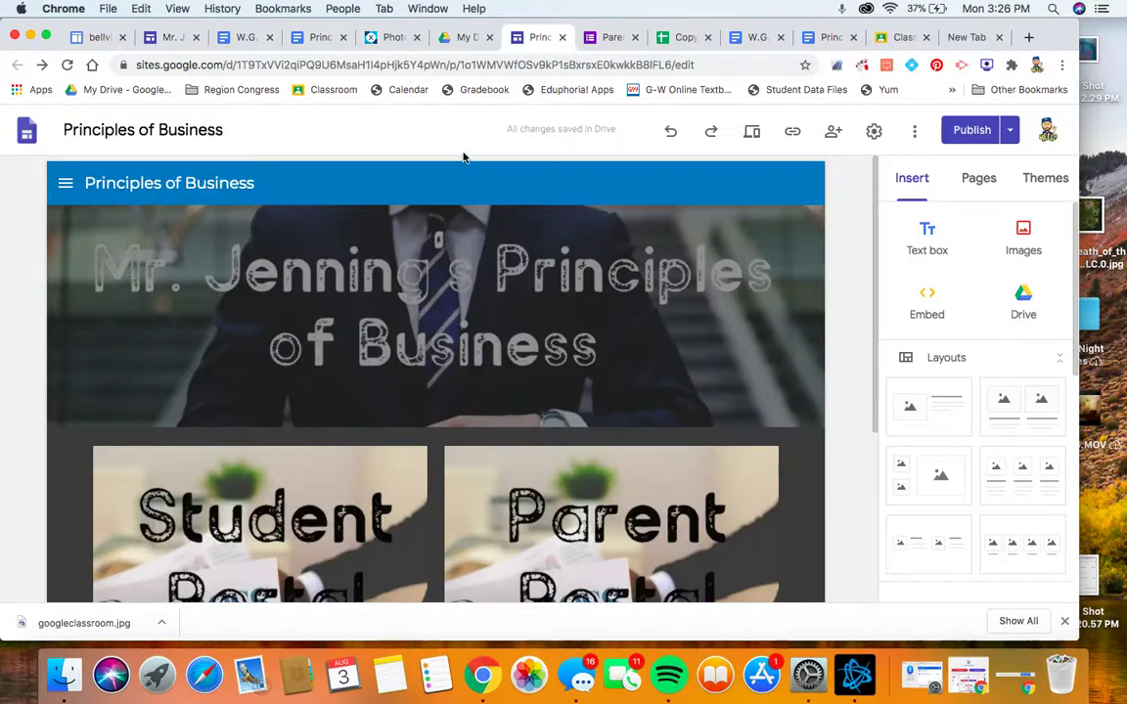
pyautogui.click(66, 184)
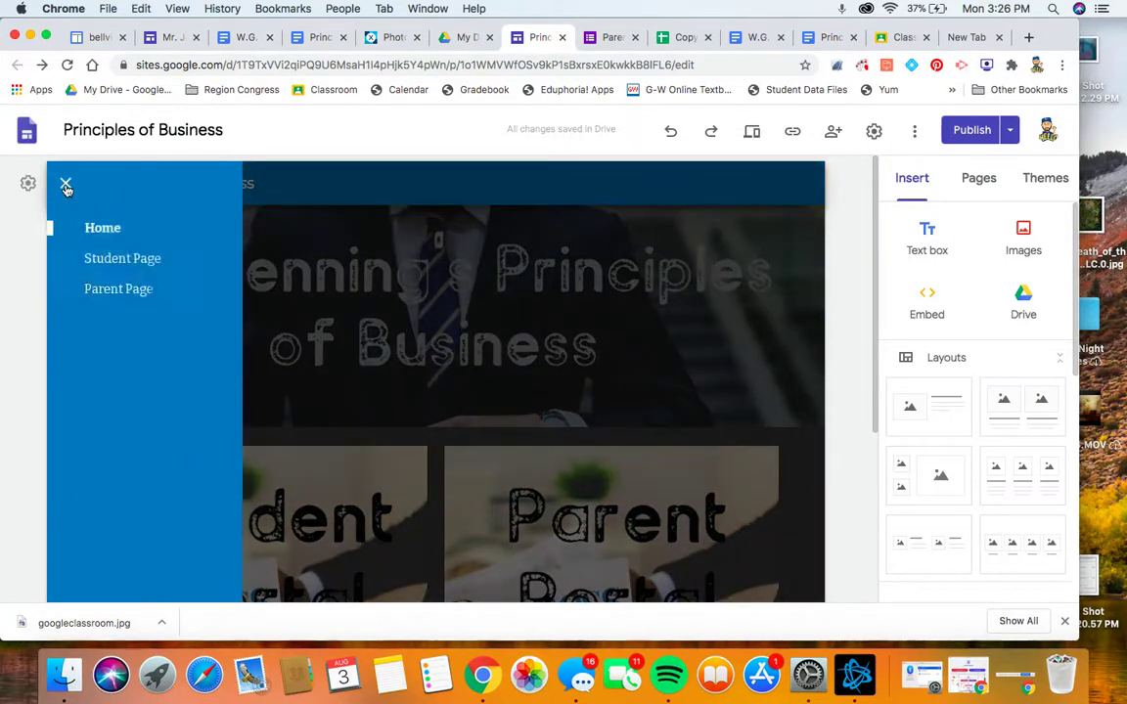
pyautogui.click(109, 229)
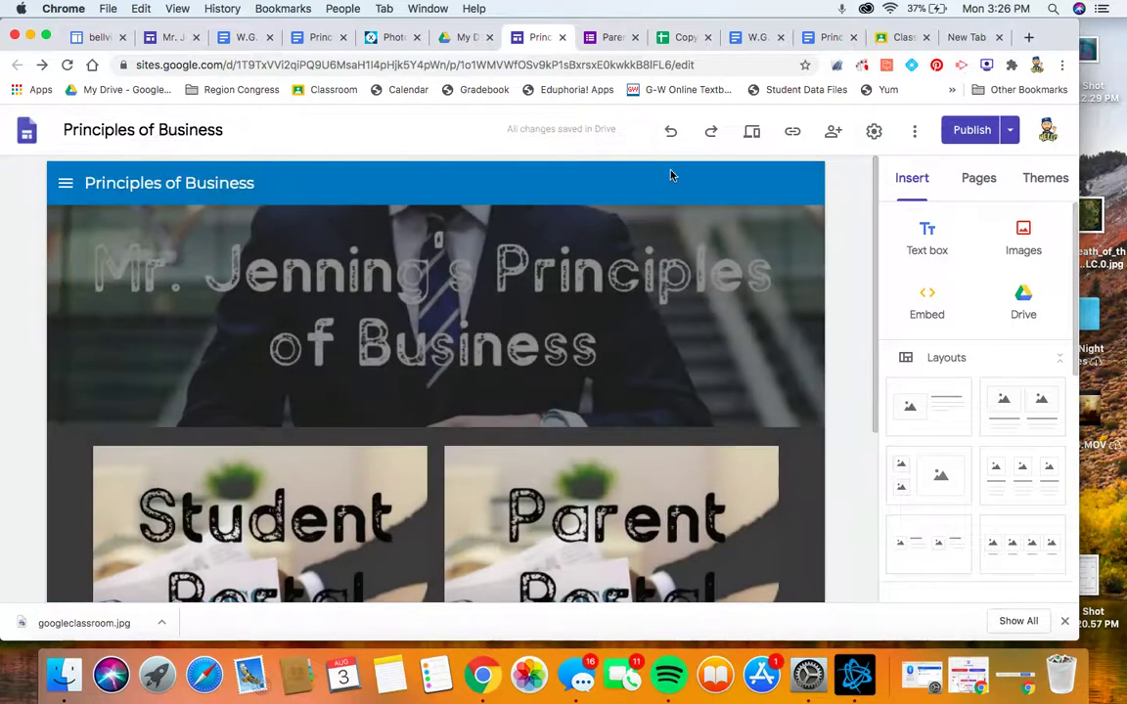
# - Copy the published link of the Principles of Business site and switch to the W.G. Syllabus document
pyautogui.click(792, 134)
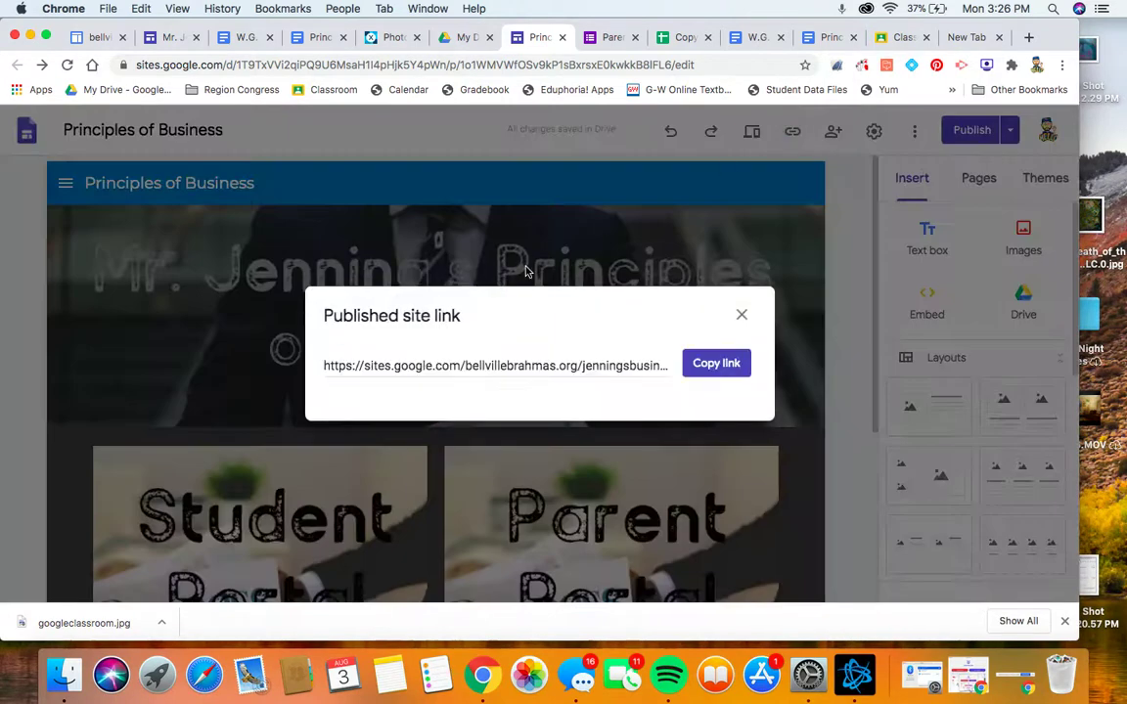
pyautogui.click(496, 370)
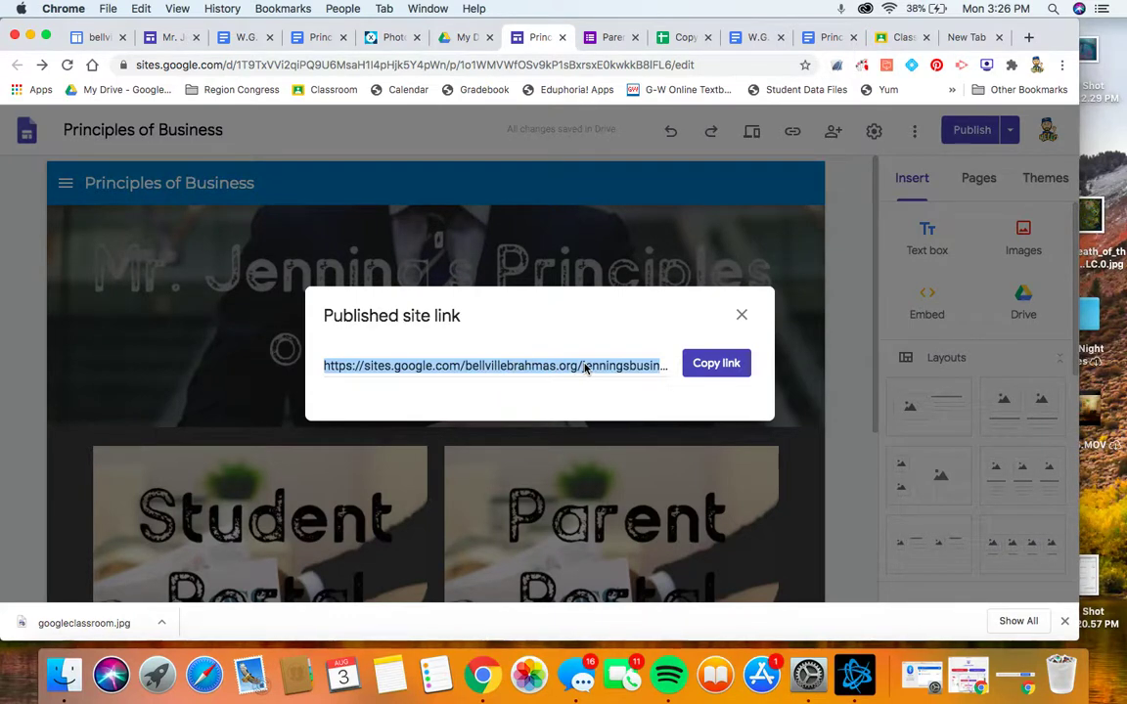
pyautogui.click(623, 369)
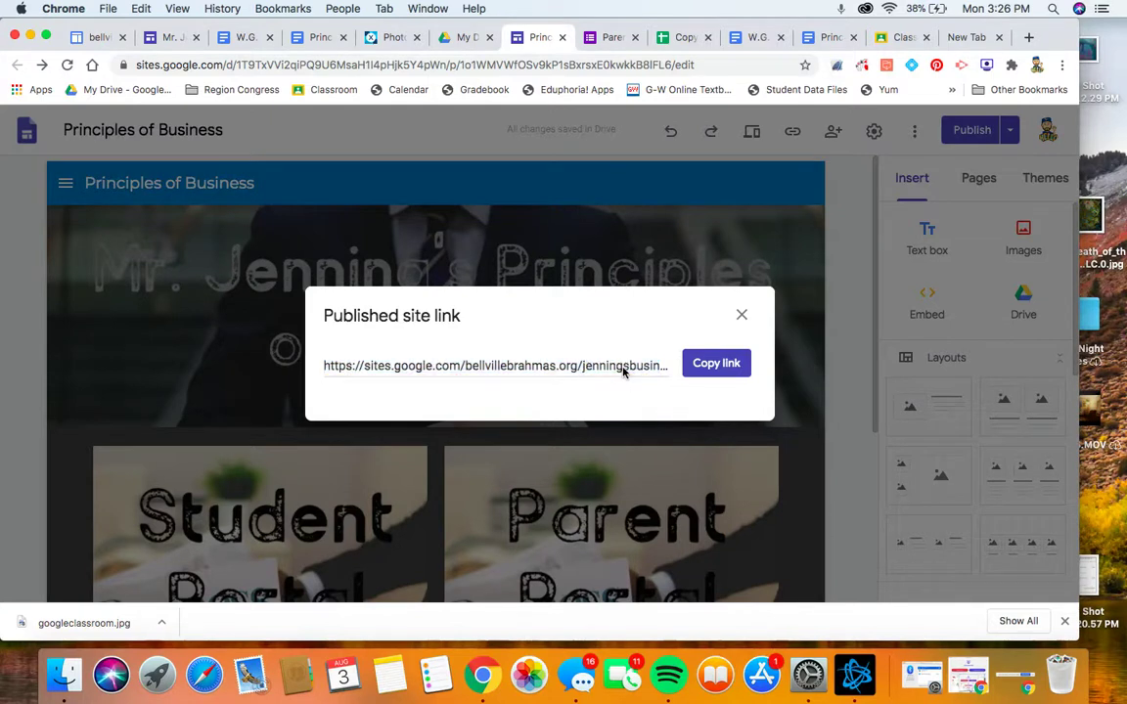
pyautogui.press('super+a')
pyautogui.rightClick(623, 370)
pyautogui.click(654, 397)
pyautogui.click(715, 363)
pyautogui.click(758, 37)
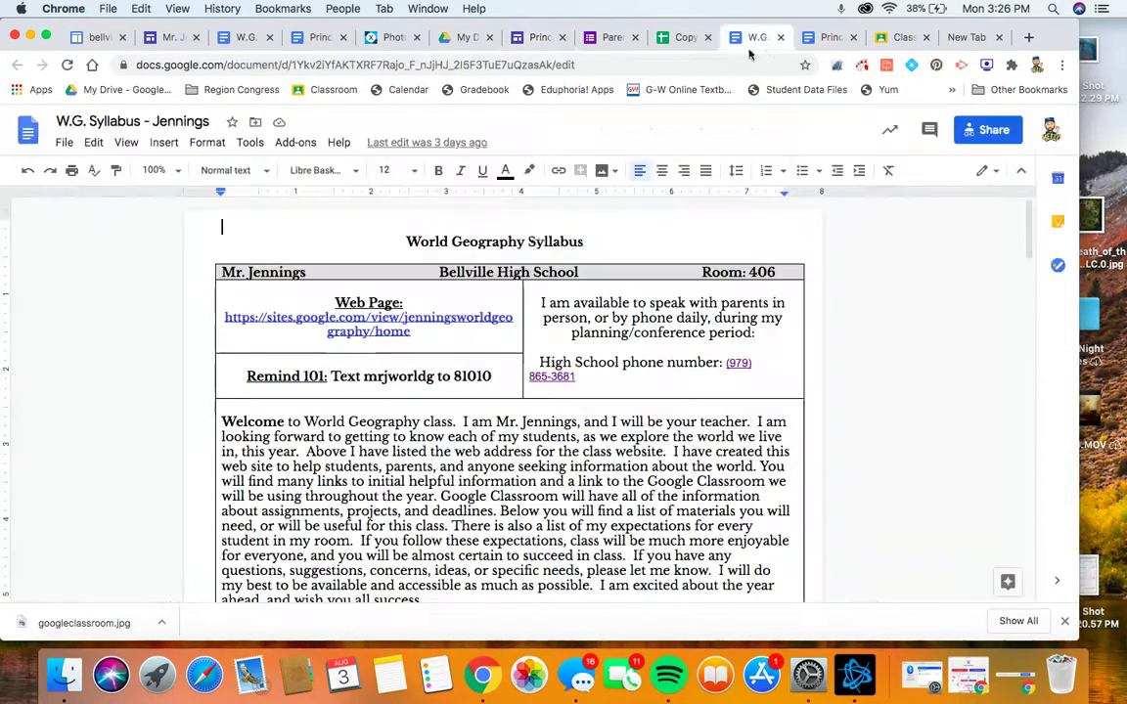
# - Paste the copied Principles of Business site link below the Student's Signature line at the end of the syllabus
pyautogui.click(420, 332)
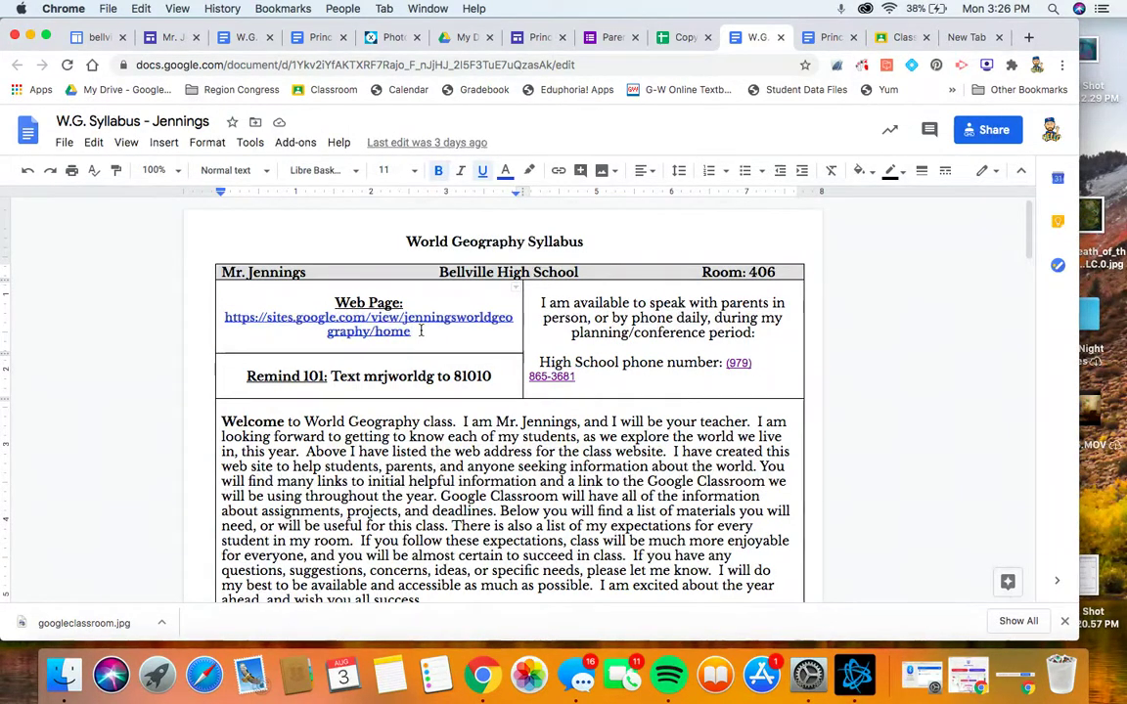
pyautogui.scroll(-20, 451, 429)
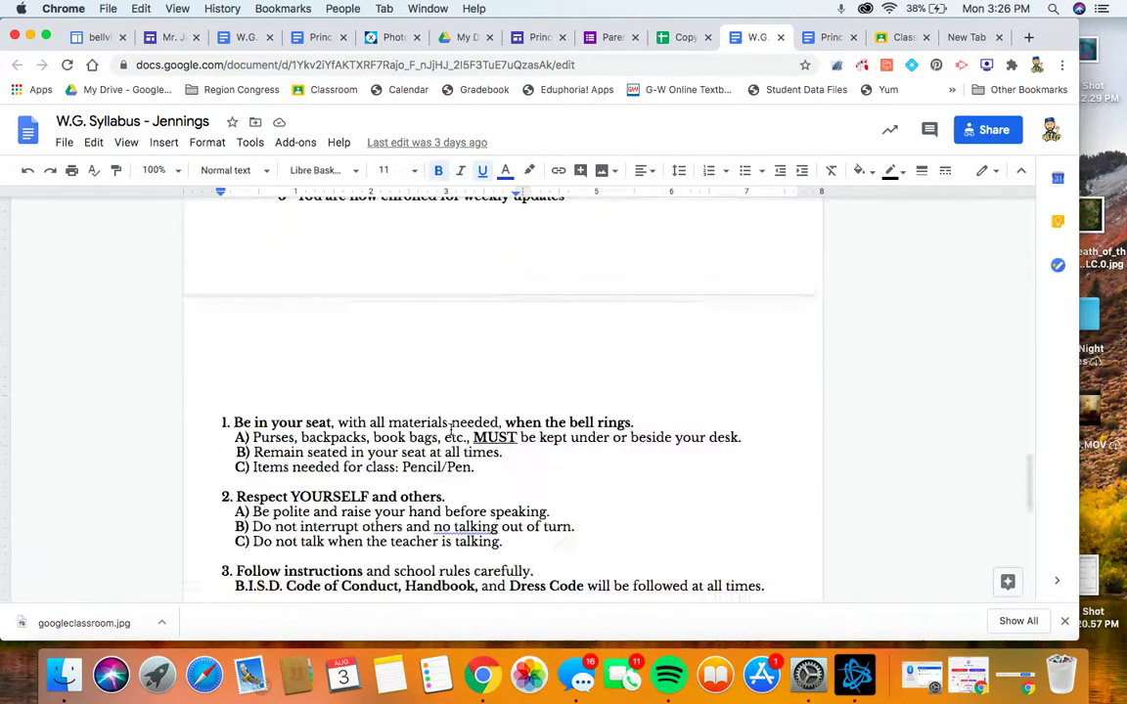
pyautogui.click(341, 473)
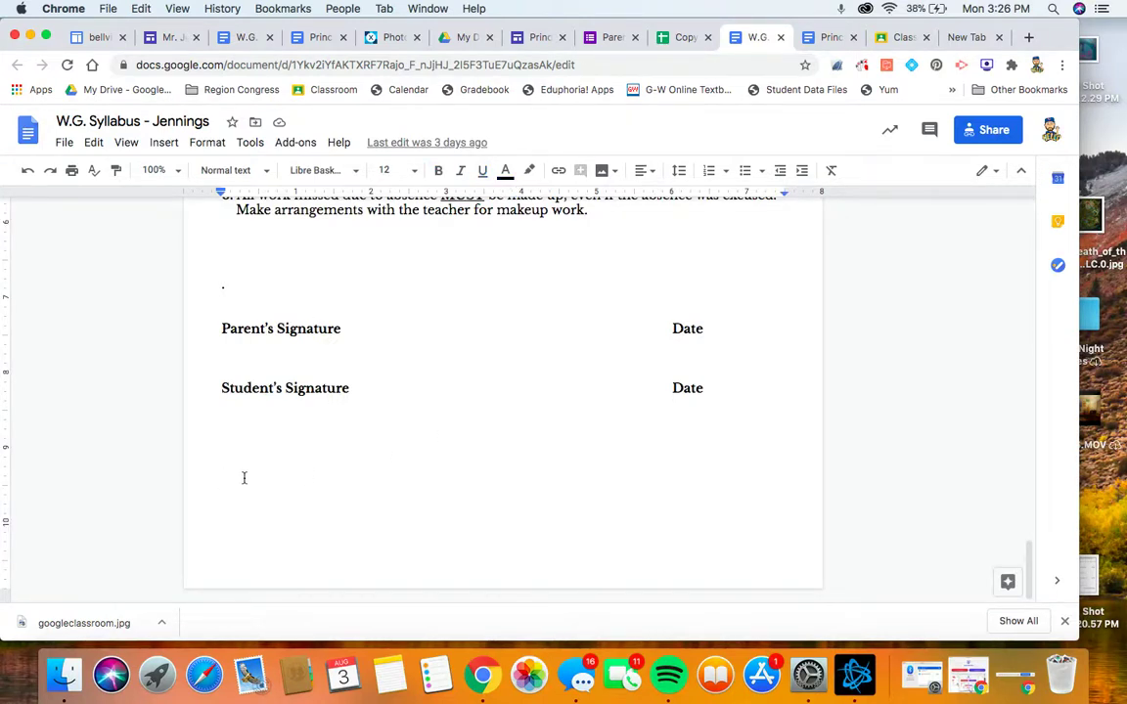
pyautogui.press('super+v')
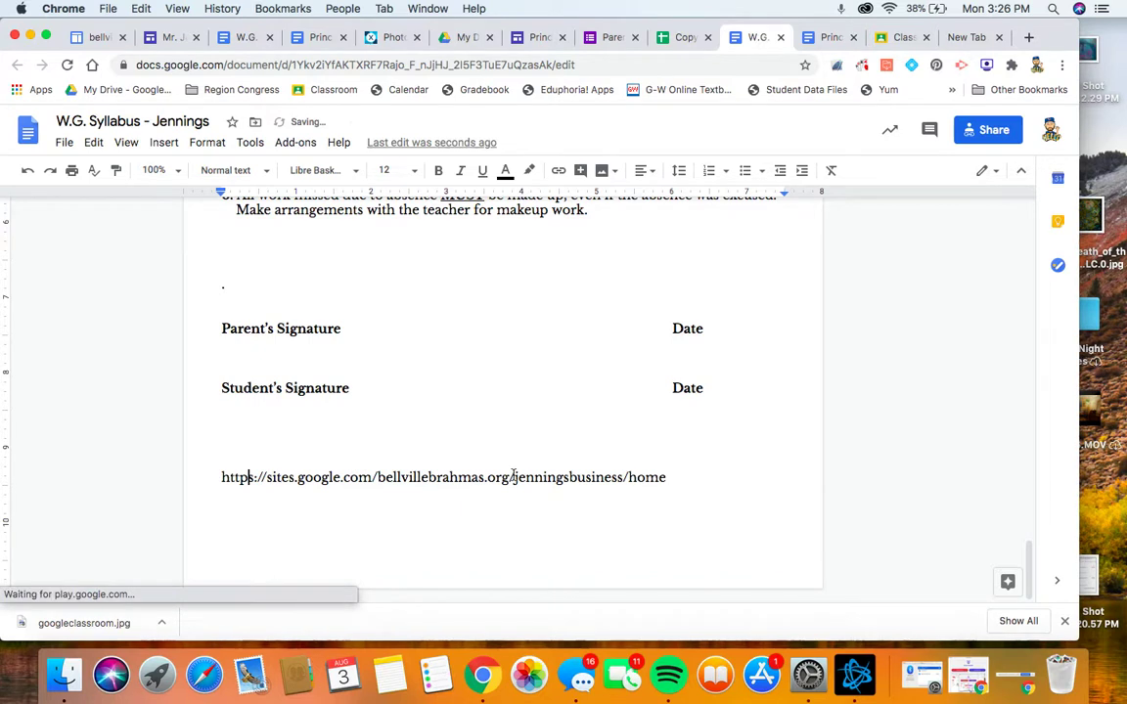
pyautogui.doubleClick(515, 476)
pyautogui.click(615, 476)
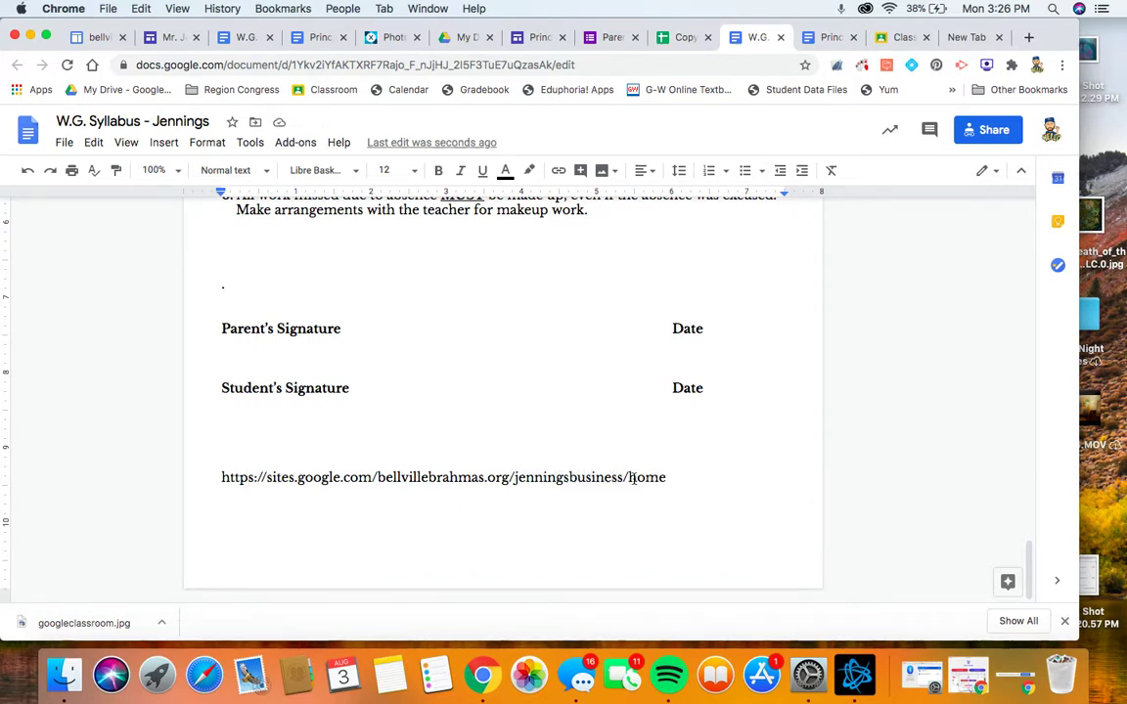
# - Close the W.G. Syllabus document and return to the class site's Parent Page to look over its content
pyautogui.click(781, 37)
pyautogui.click(166, 37)
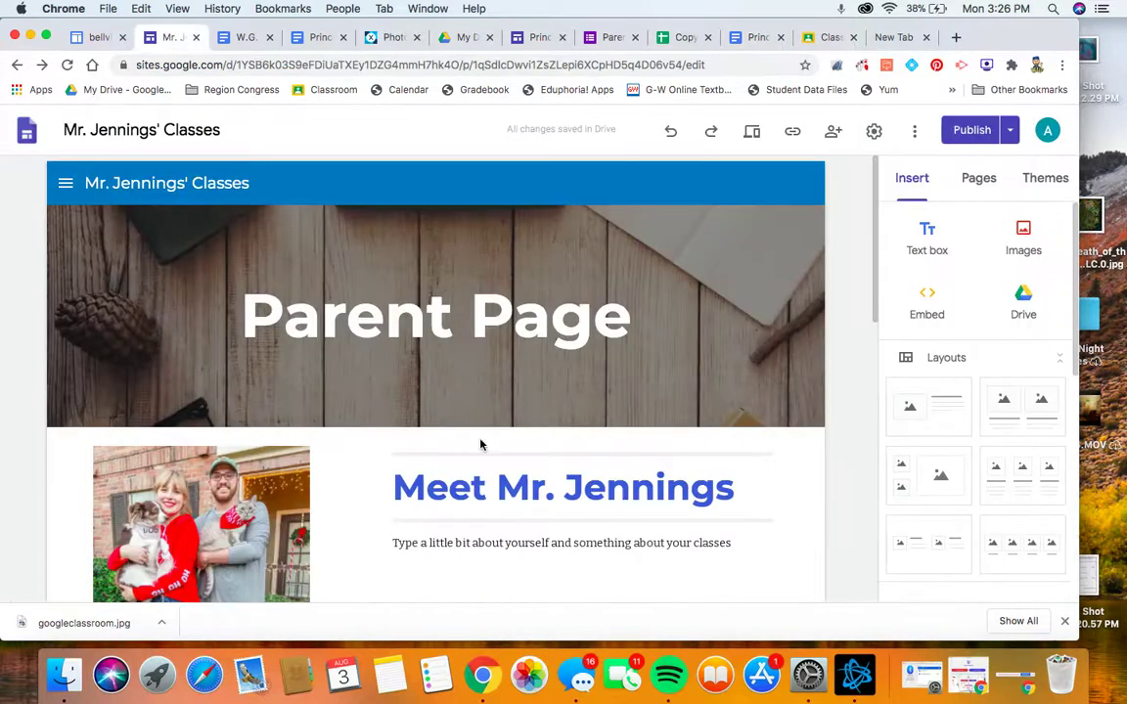
pyautogui.scroll(-5, 481, 445)
pyautogui.scroll(4, 480, 445)
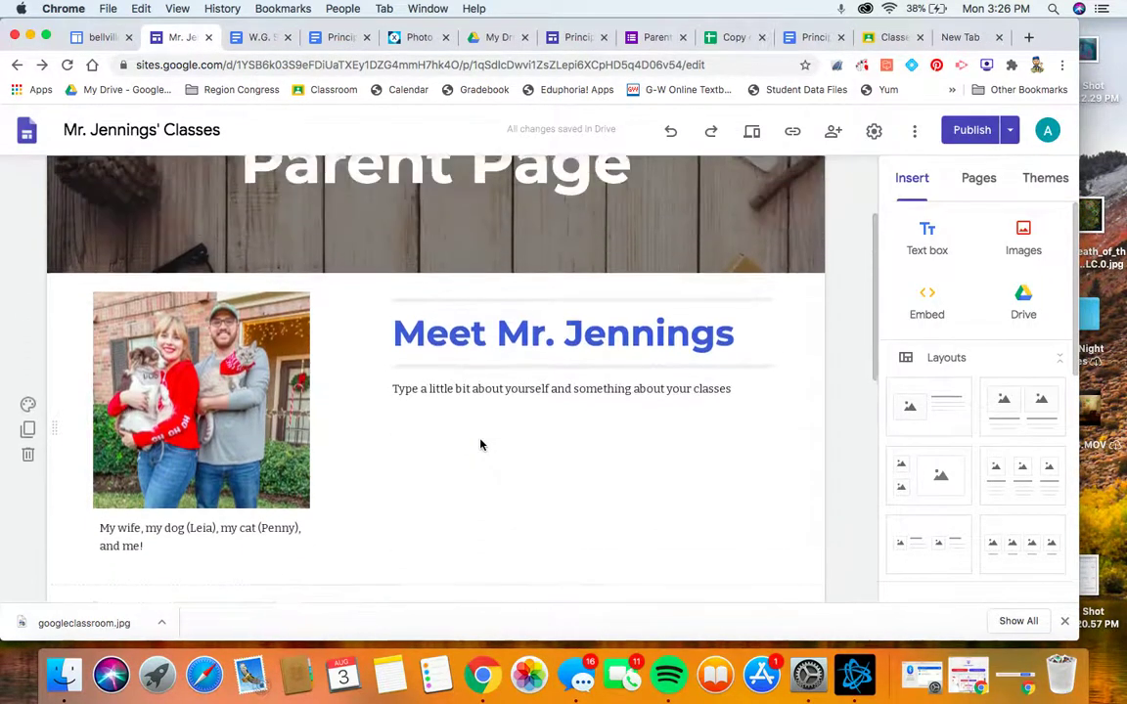
pyautogui.scroll(2, 481, 440)
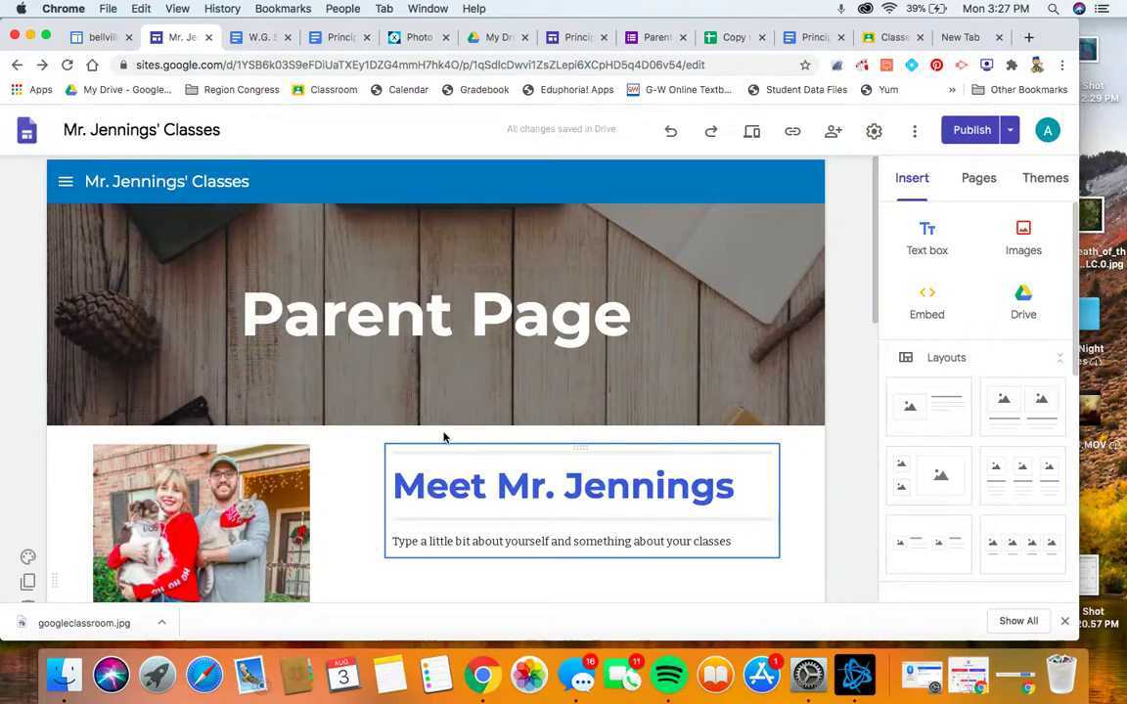
pyautogui.scroll(-3, 384, 447)
pyautogui.scroll(3, 385, 447)
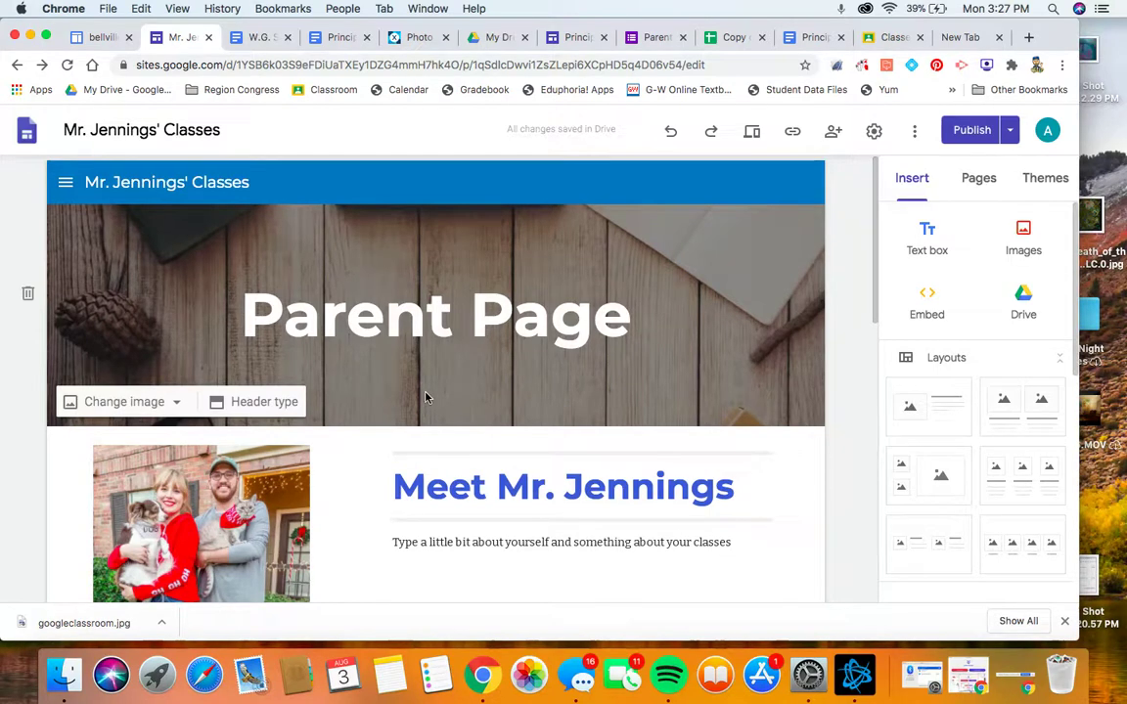
pyautogui.scroll(-1, 376, 366)
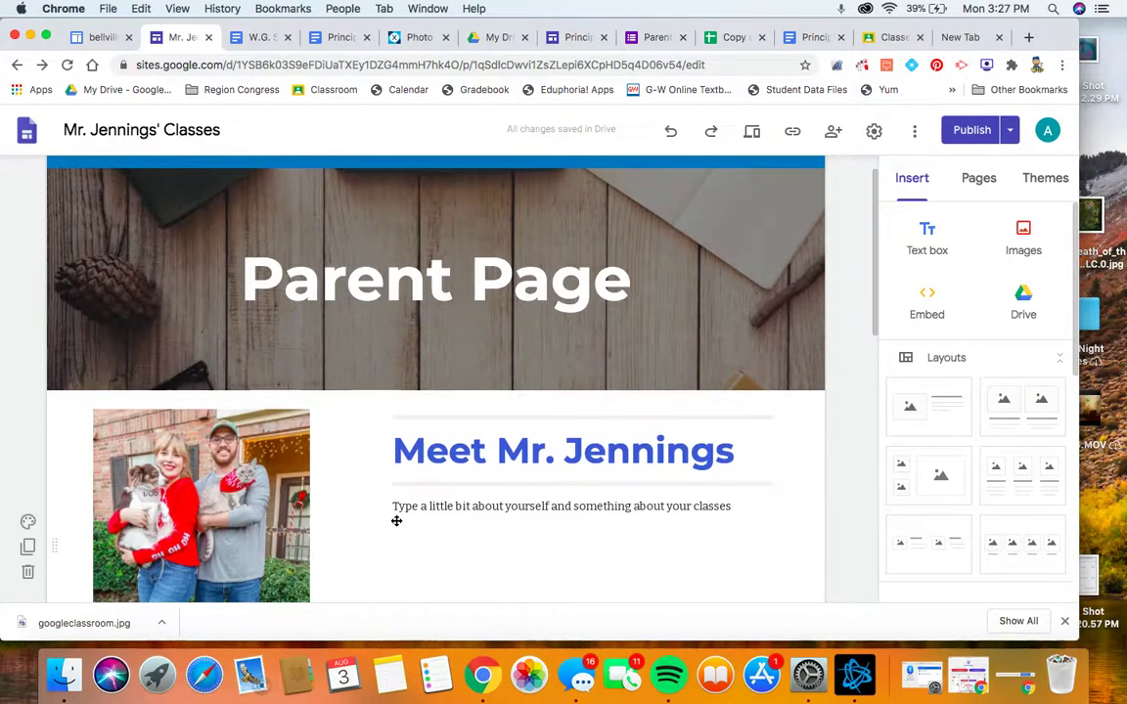
# - Dismiss the browser's downloads bar and go back to the Parent Page header
pyautogui.click(1062, 621)
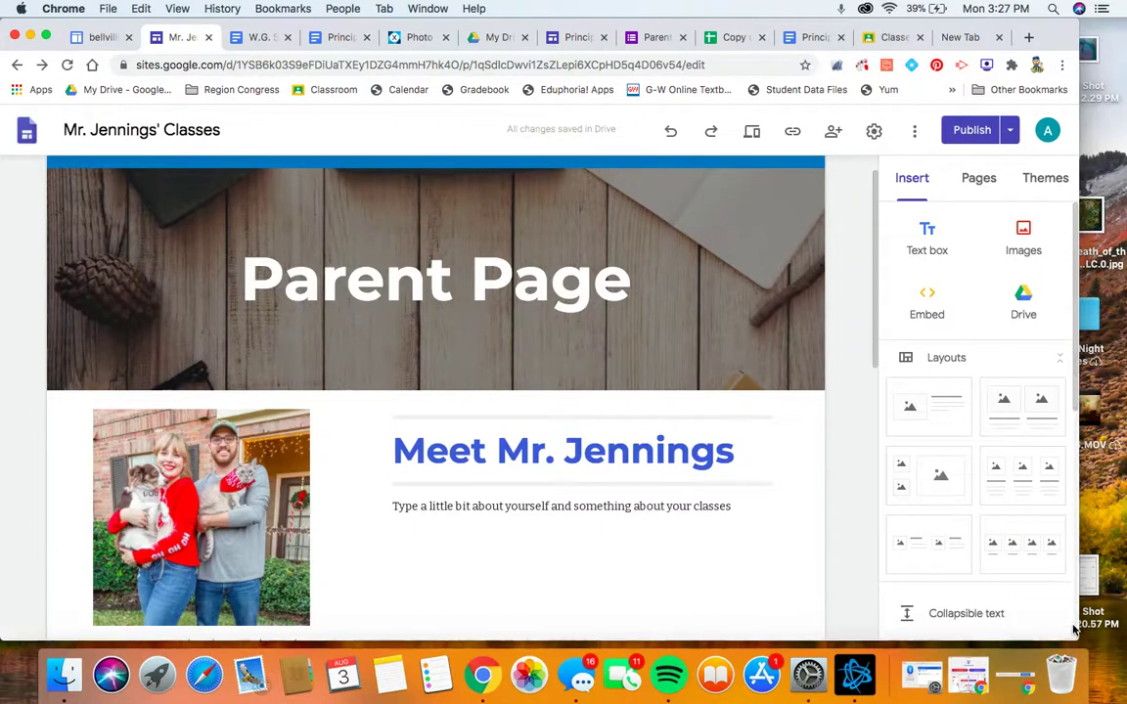
pyautogui.scroll(-1, 501, 395)
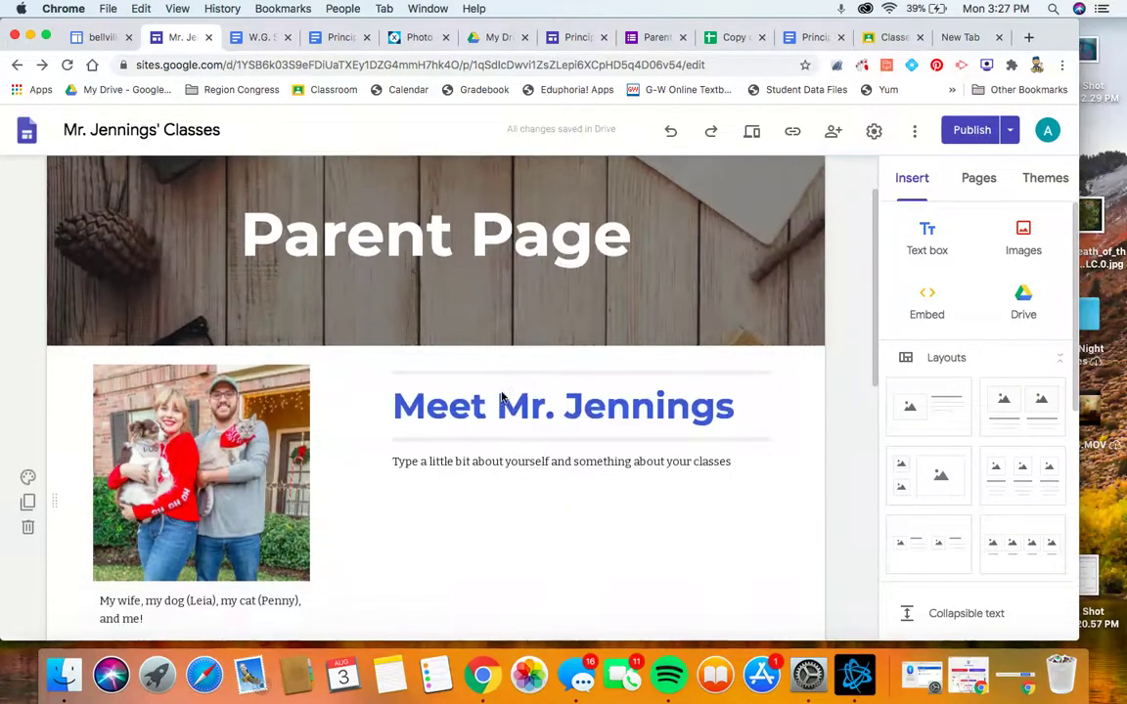
pyautogui.scroll(2, 606, 409)
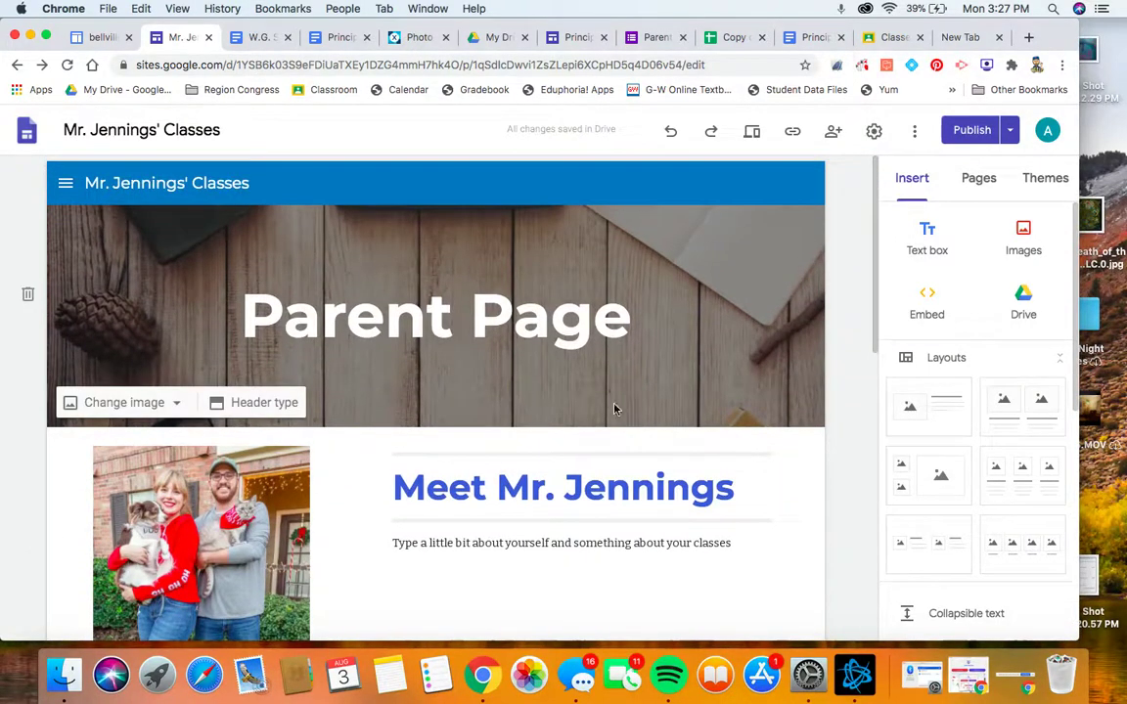
pyautogui.click(988, 65)
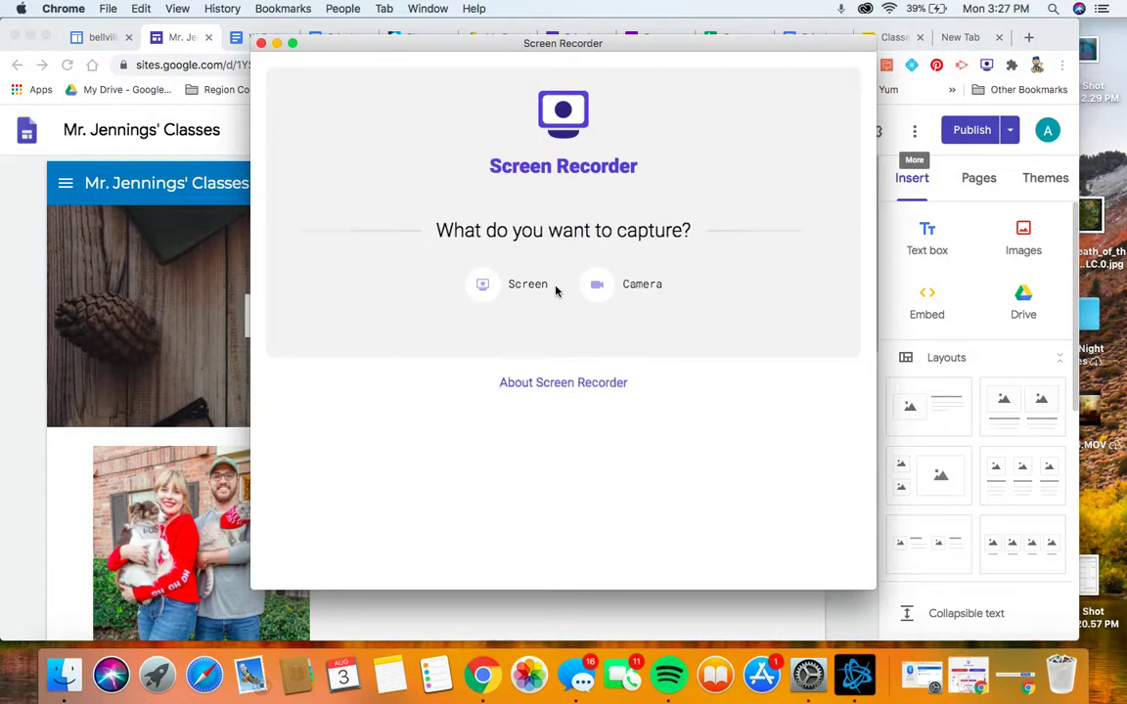
pyautogui.click(260, 43)
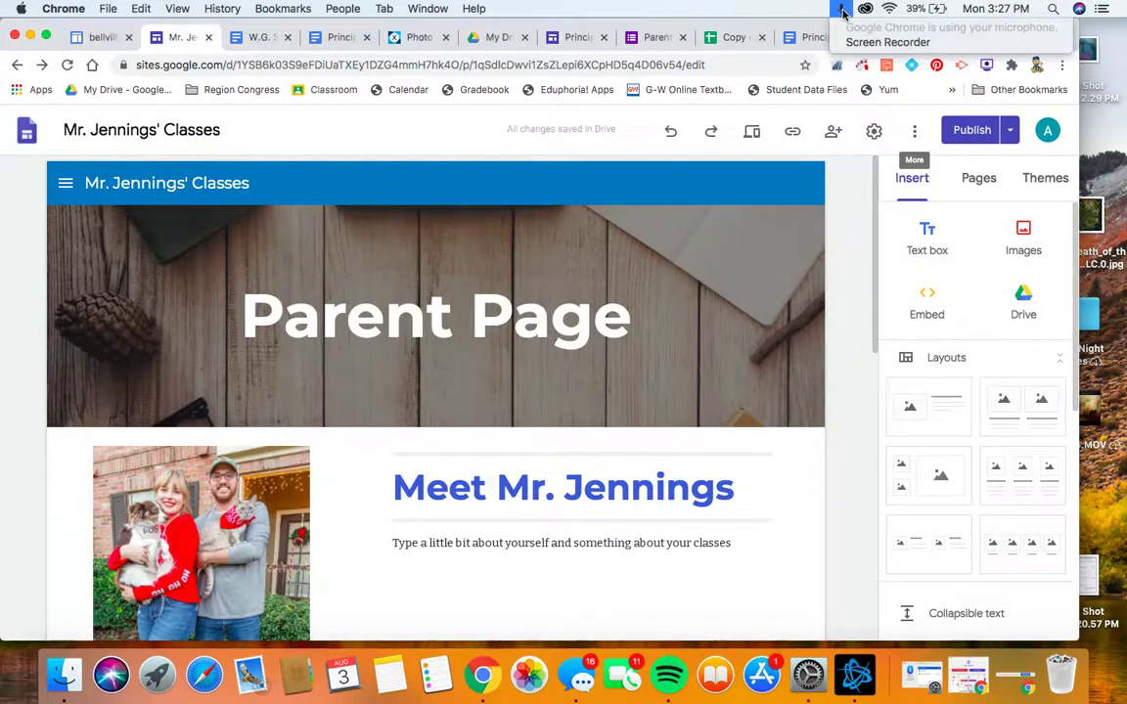